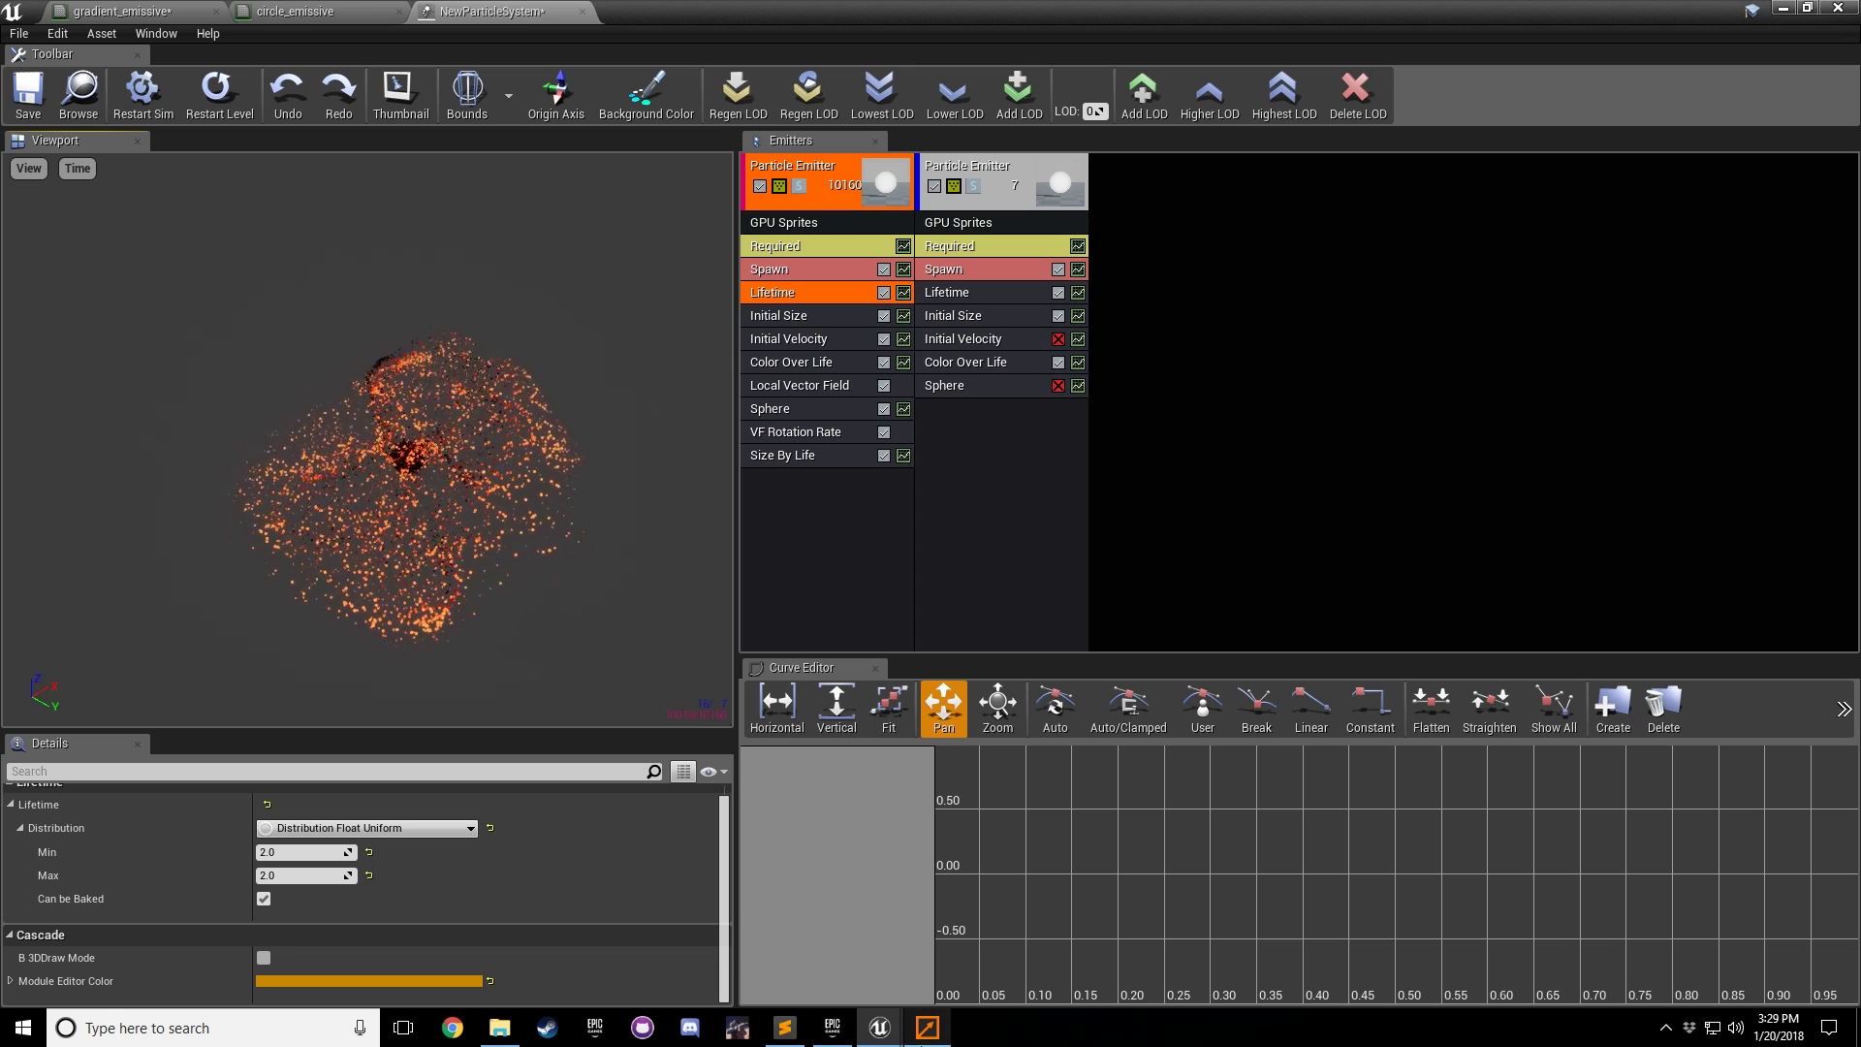
Step: Switch to VectorayGen and inspect the empty bounding box in the 3D view from several angles
mouse_move(928, 1027)
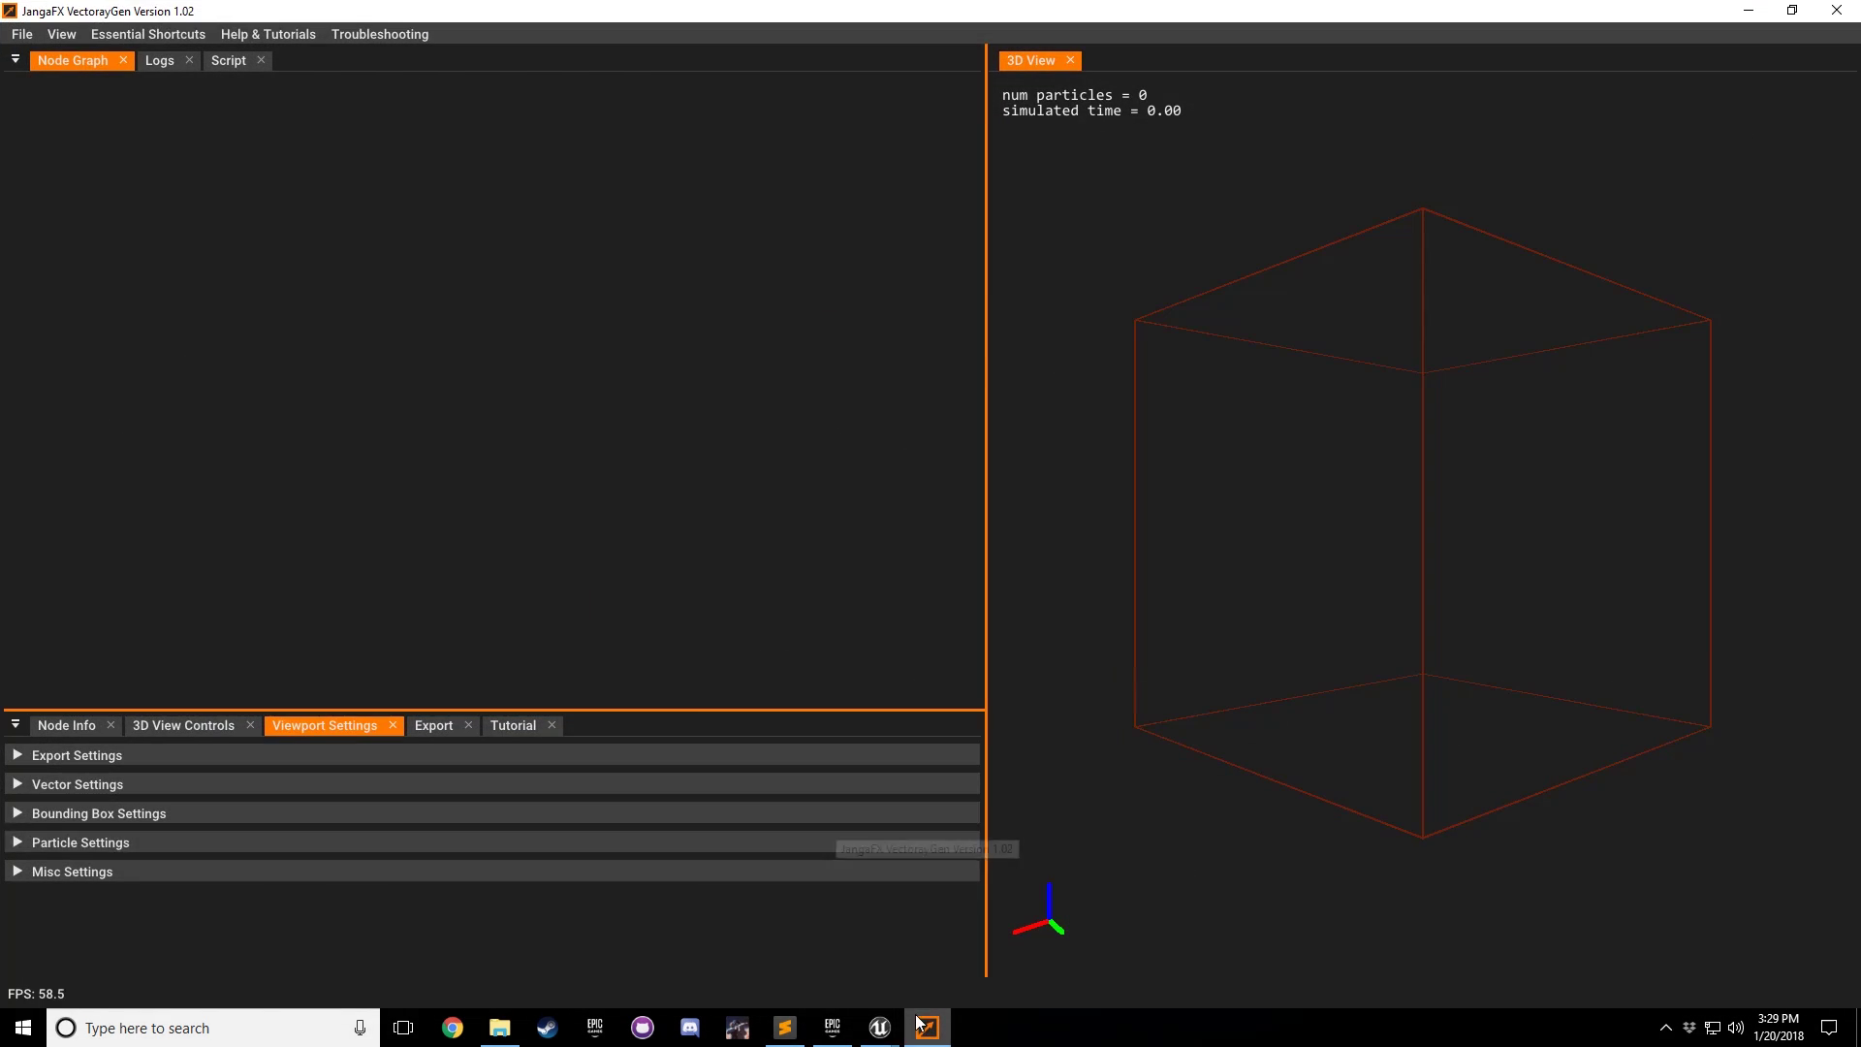
click(928, 945)
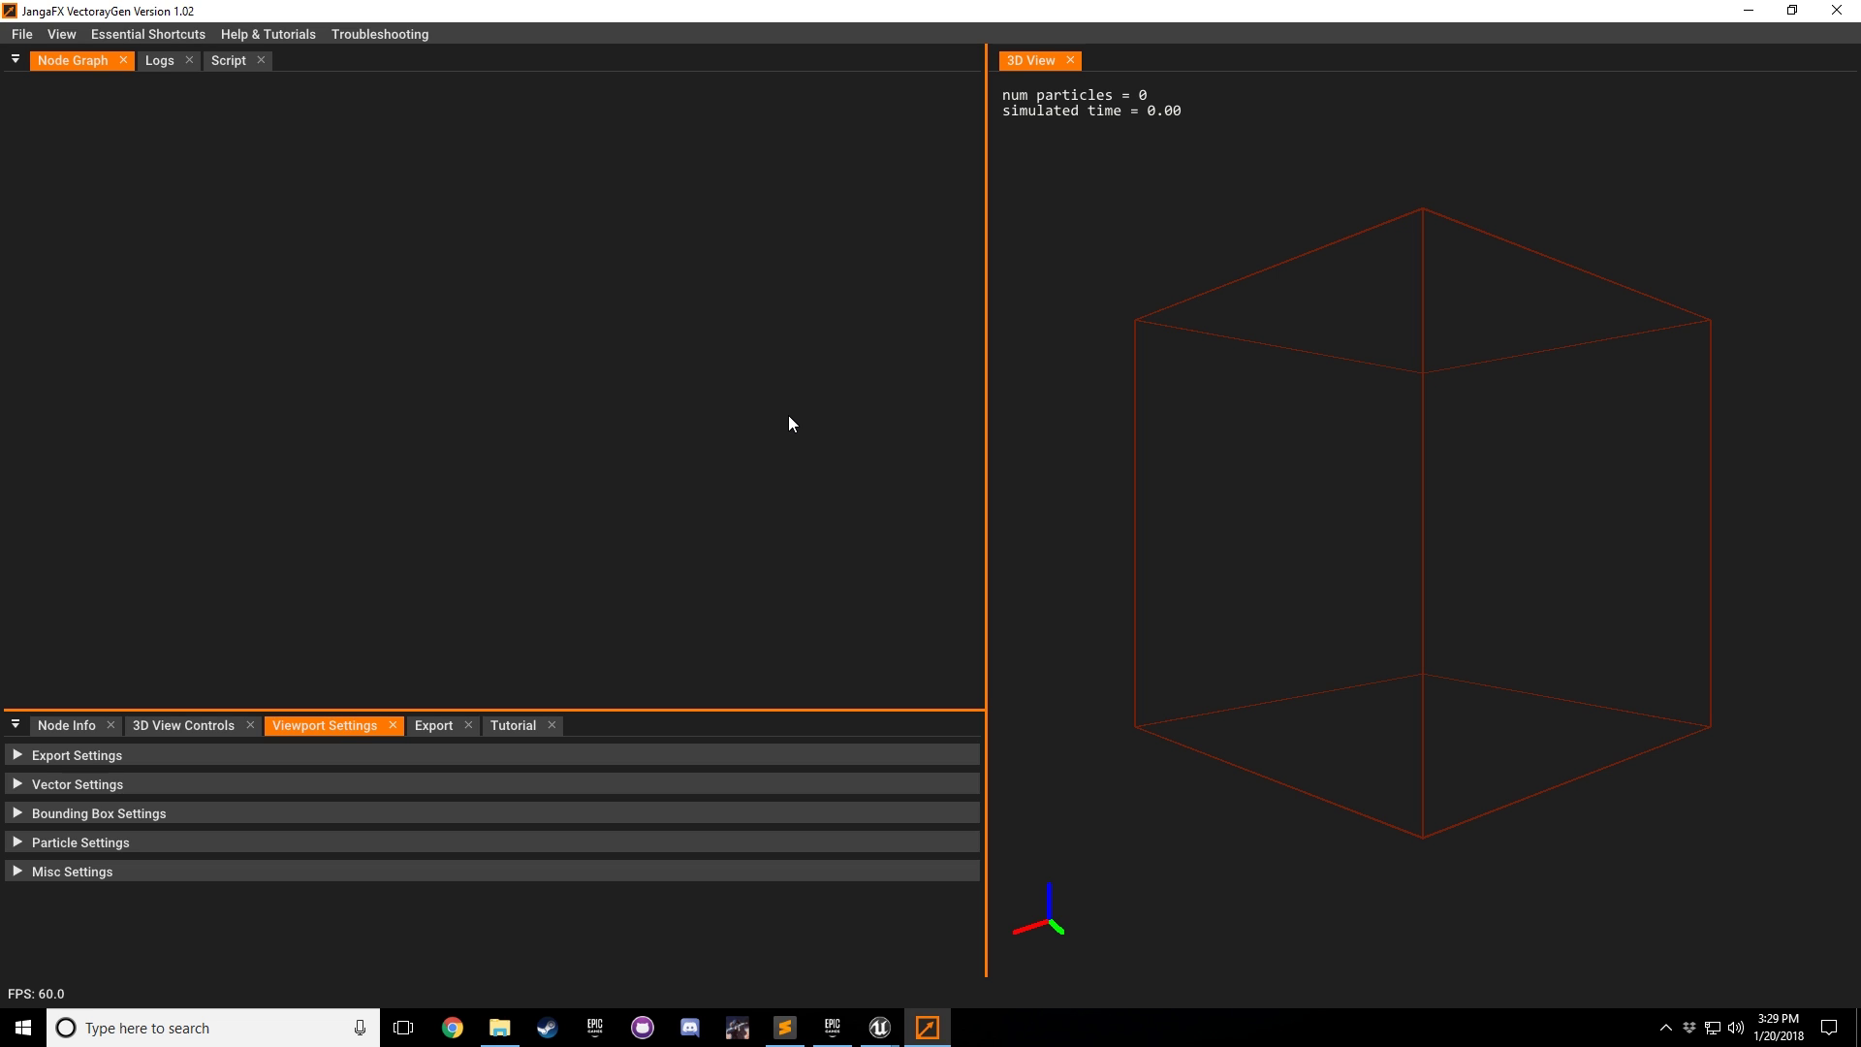
scroll(1373, 392, down, 1)
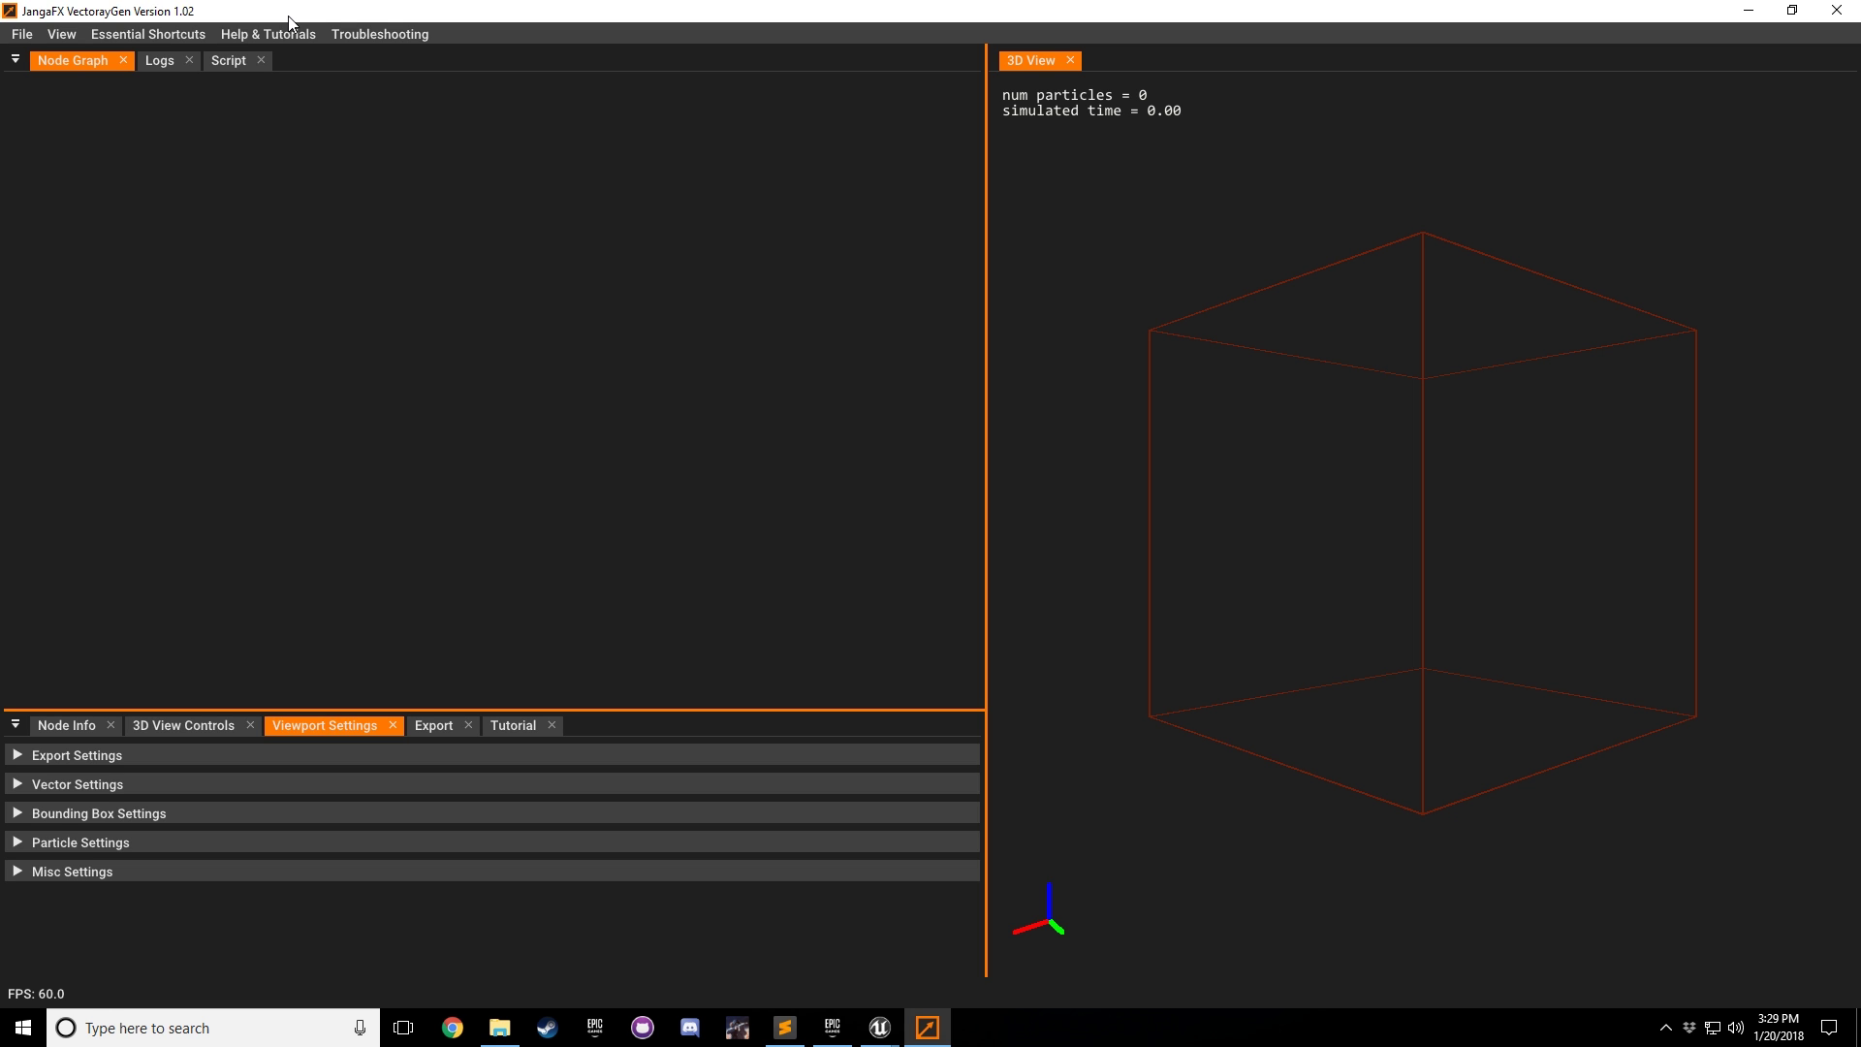
drag(1393, 395, 1419, 493)
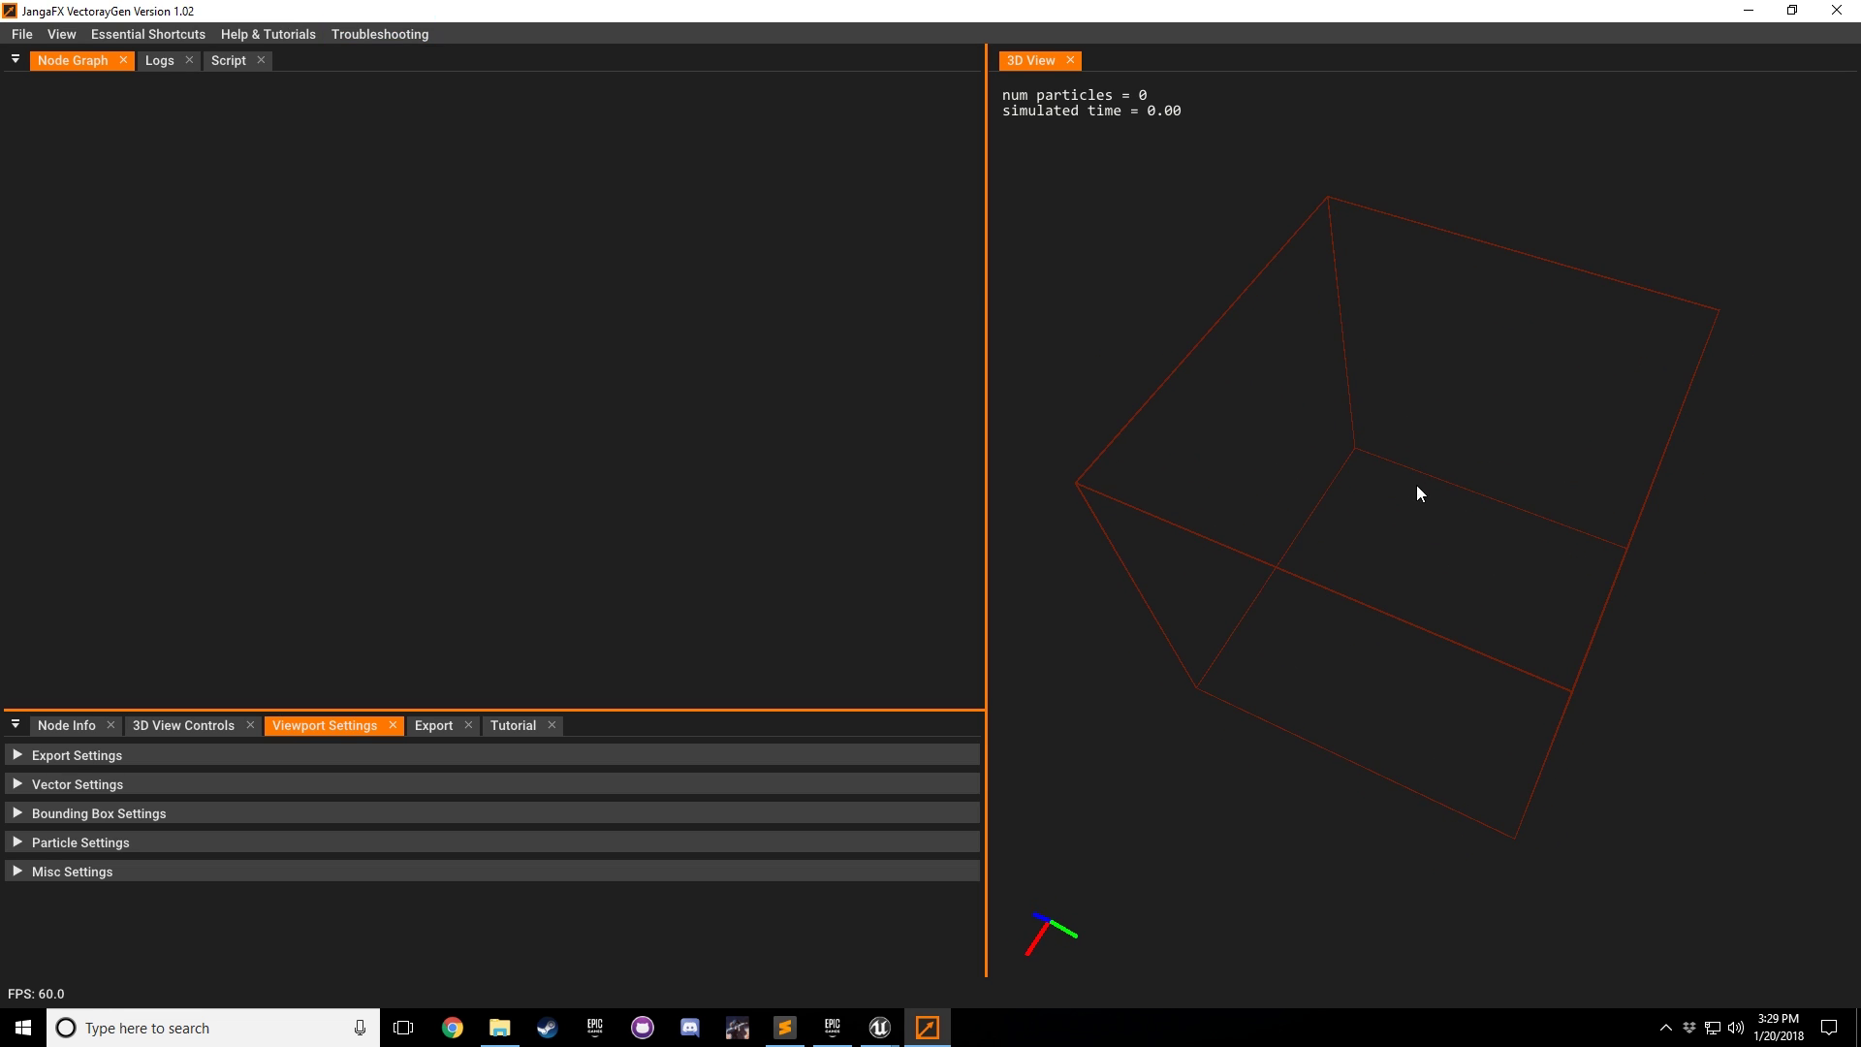
drag(839, 444, 1354, 501)
mouse_move(1192, 449)
mouse_down()
mouse_move(1367, 486)
mouse_move(1228, 452)
mouse_up()
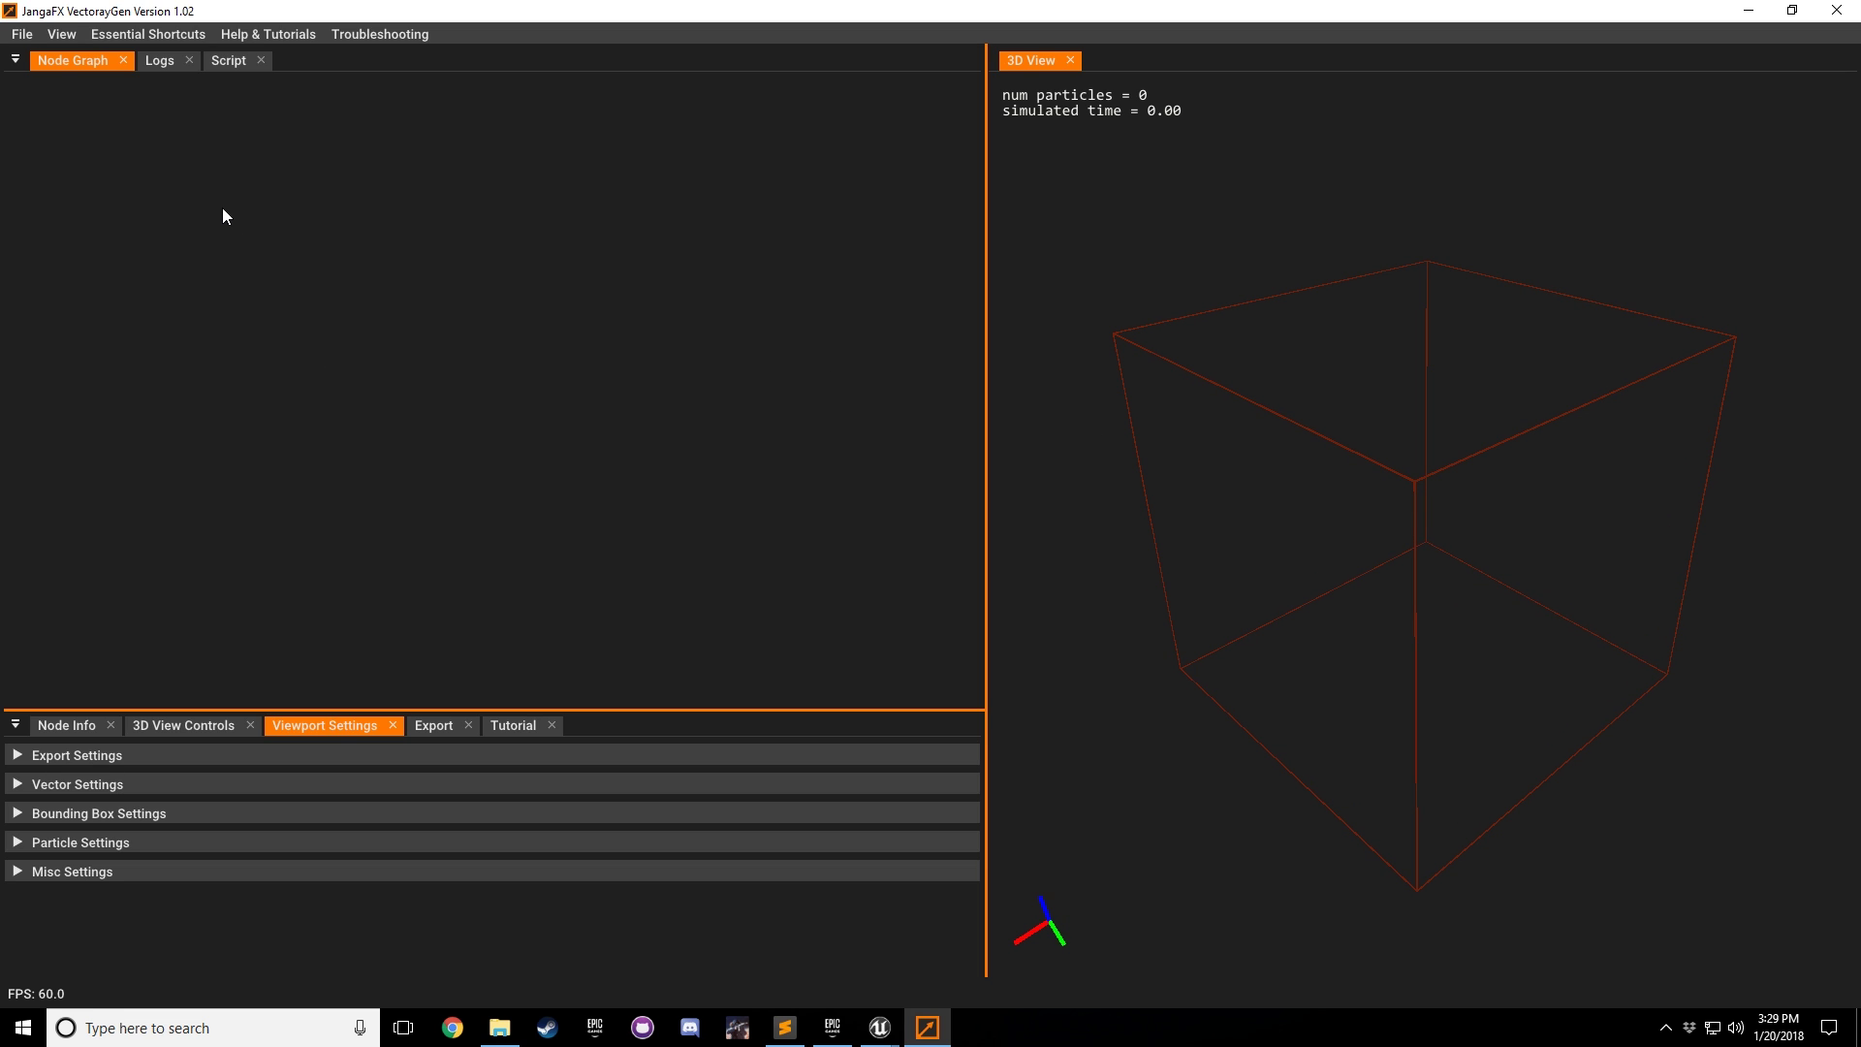
drag(789, 387, 1462, 536)
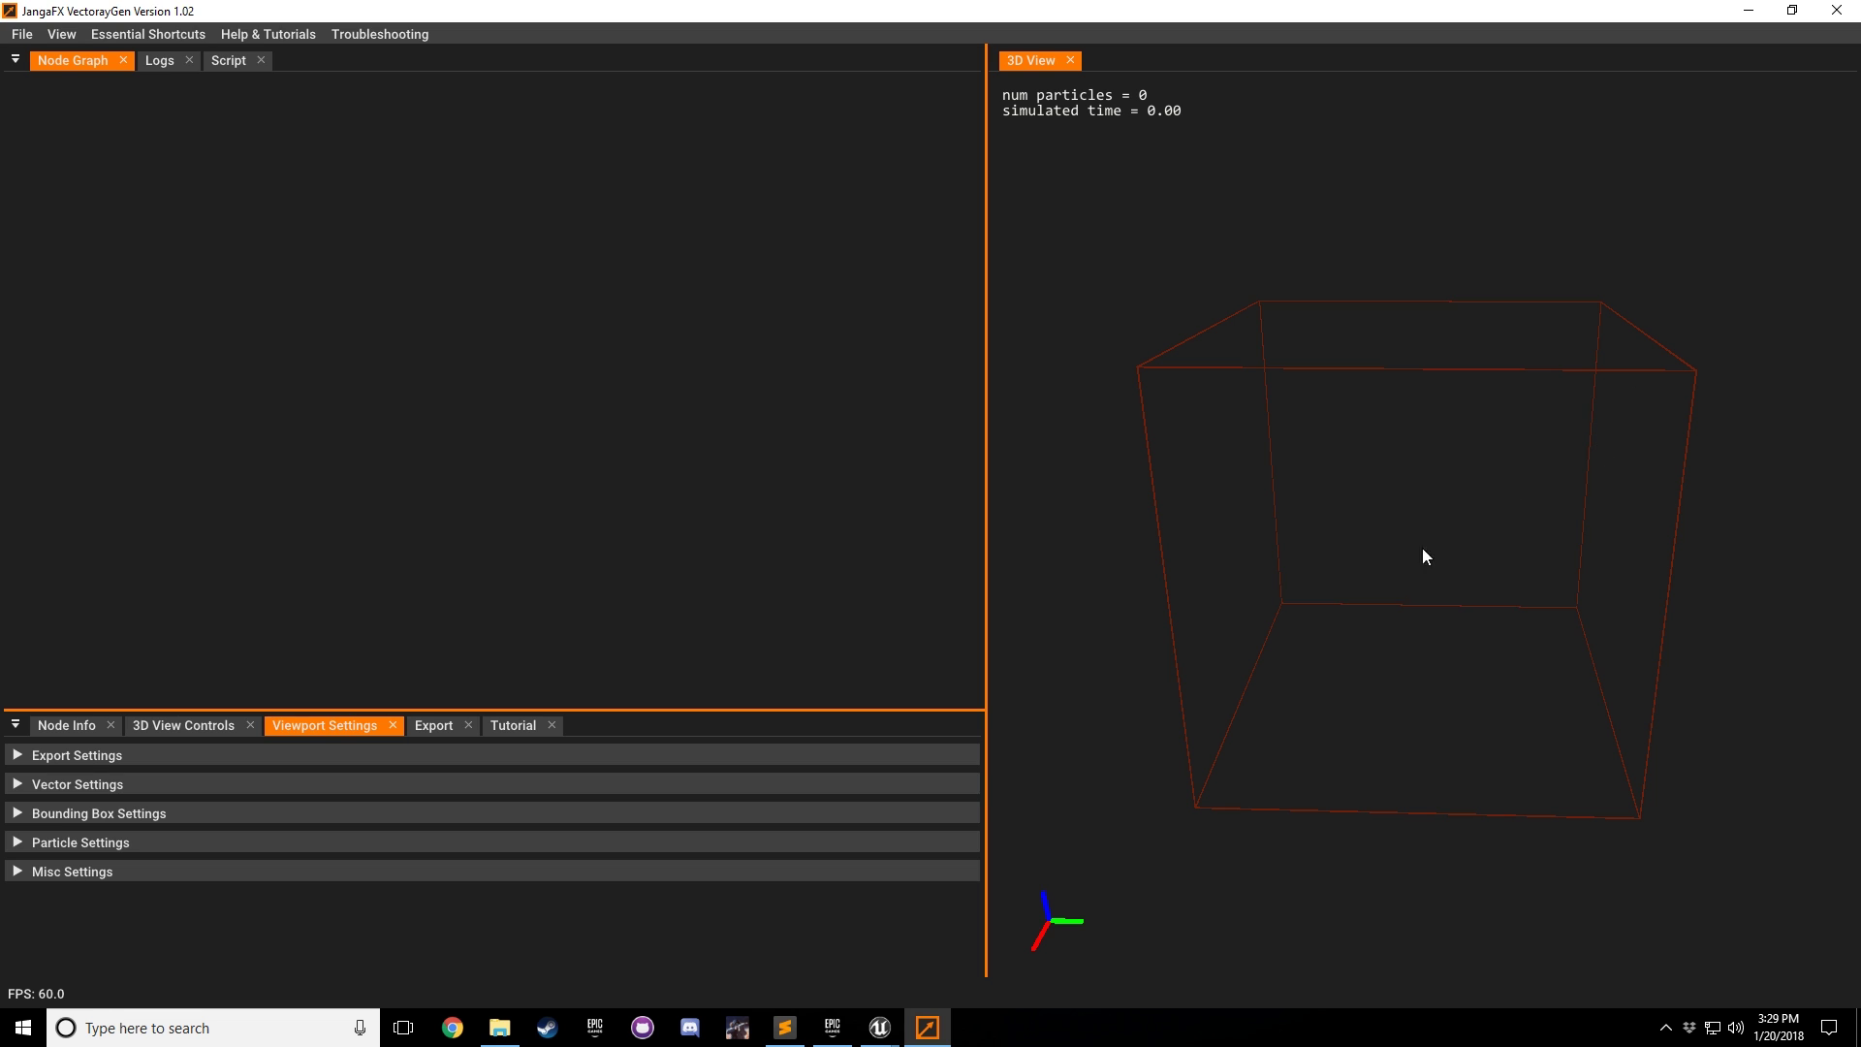
drag(1424, 555, 1547, 471)
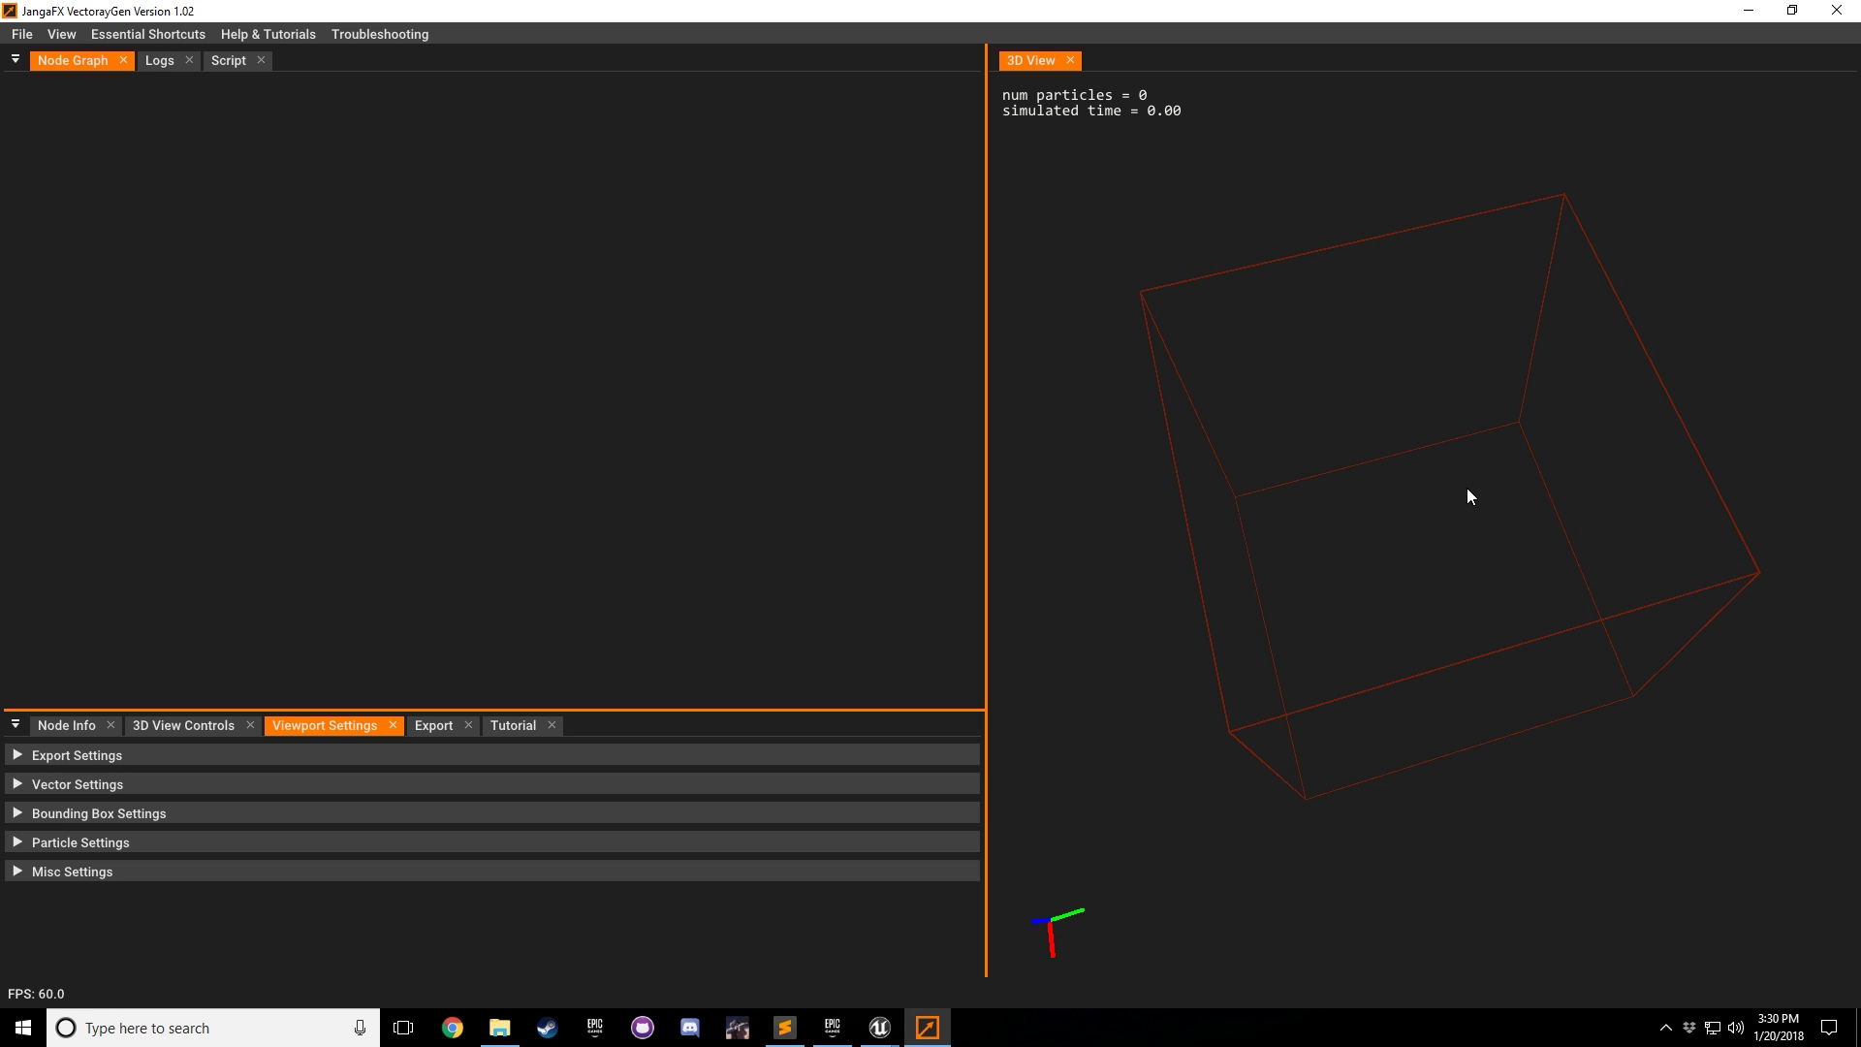
drag(1463, 493, 1327, 518)
right_click(227, 194)
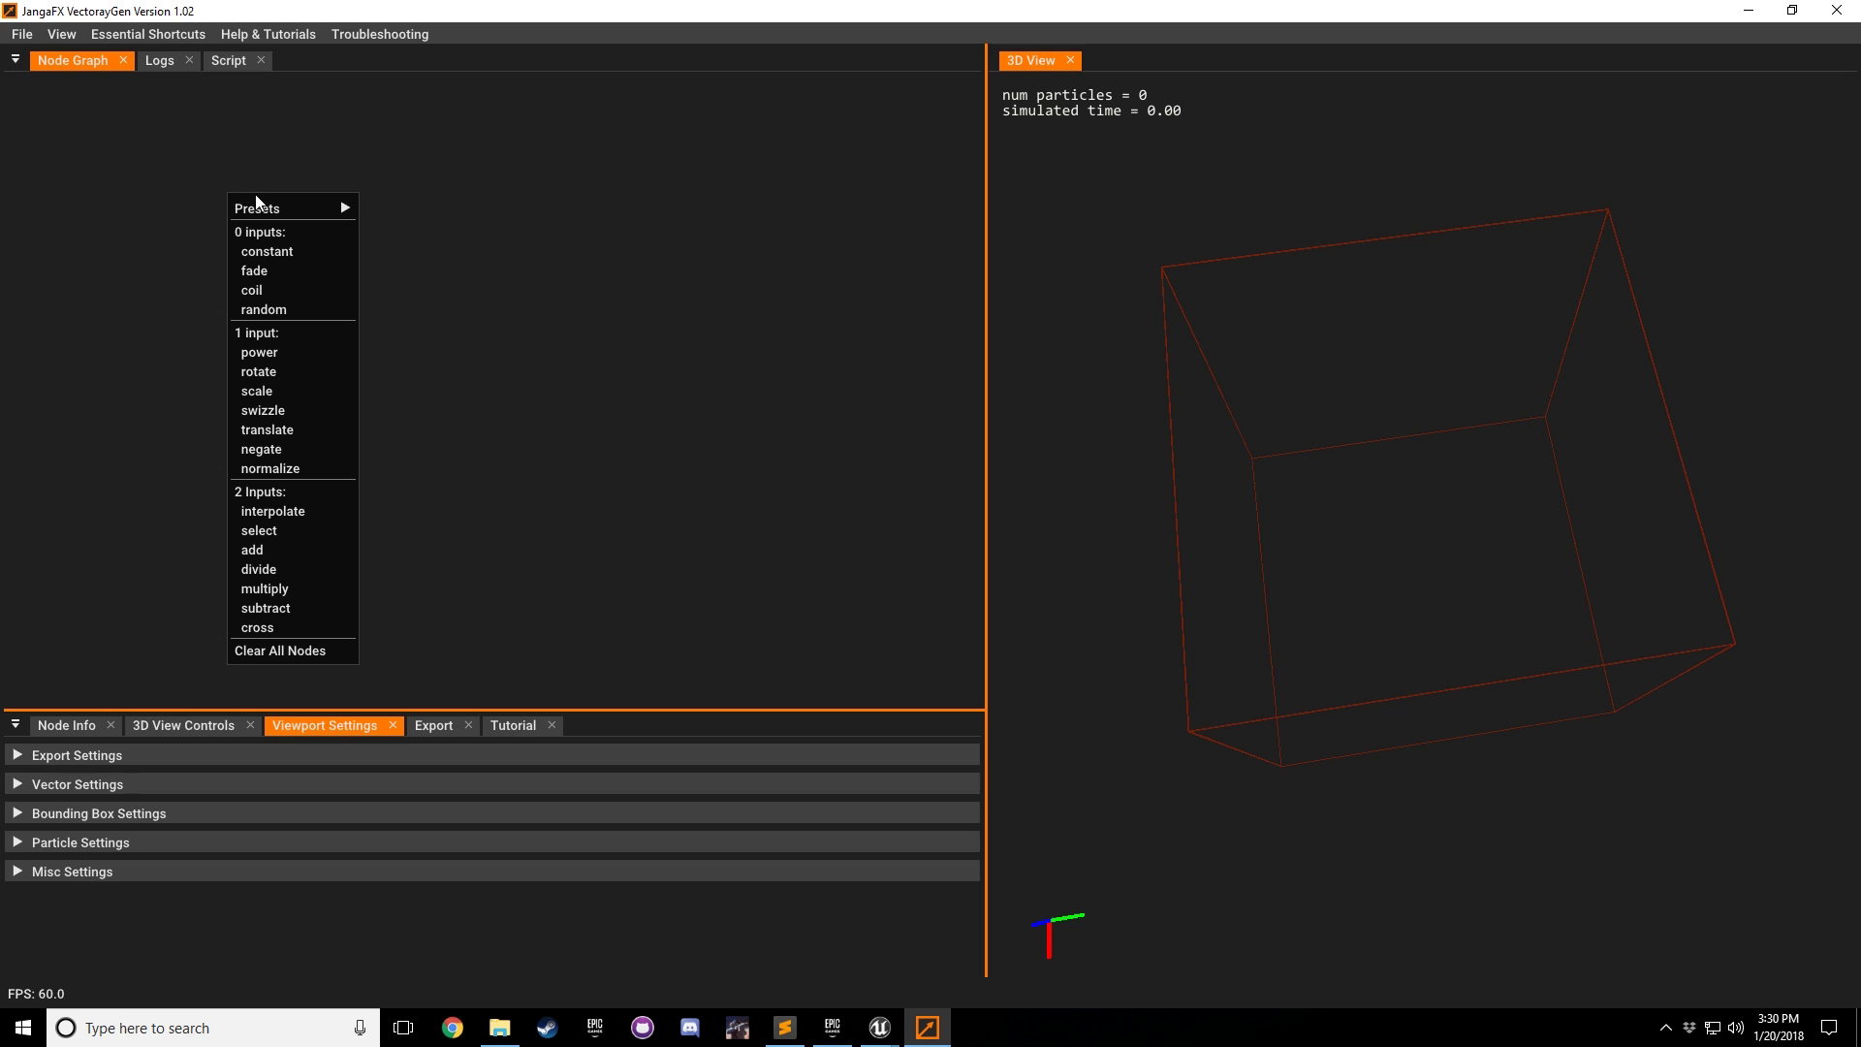
click(11, 61)
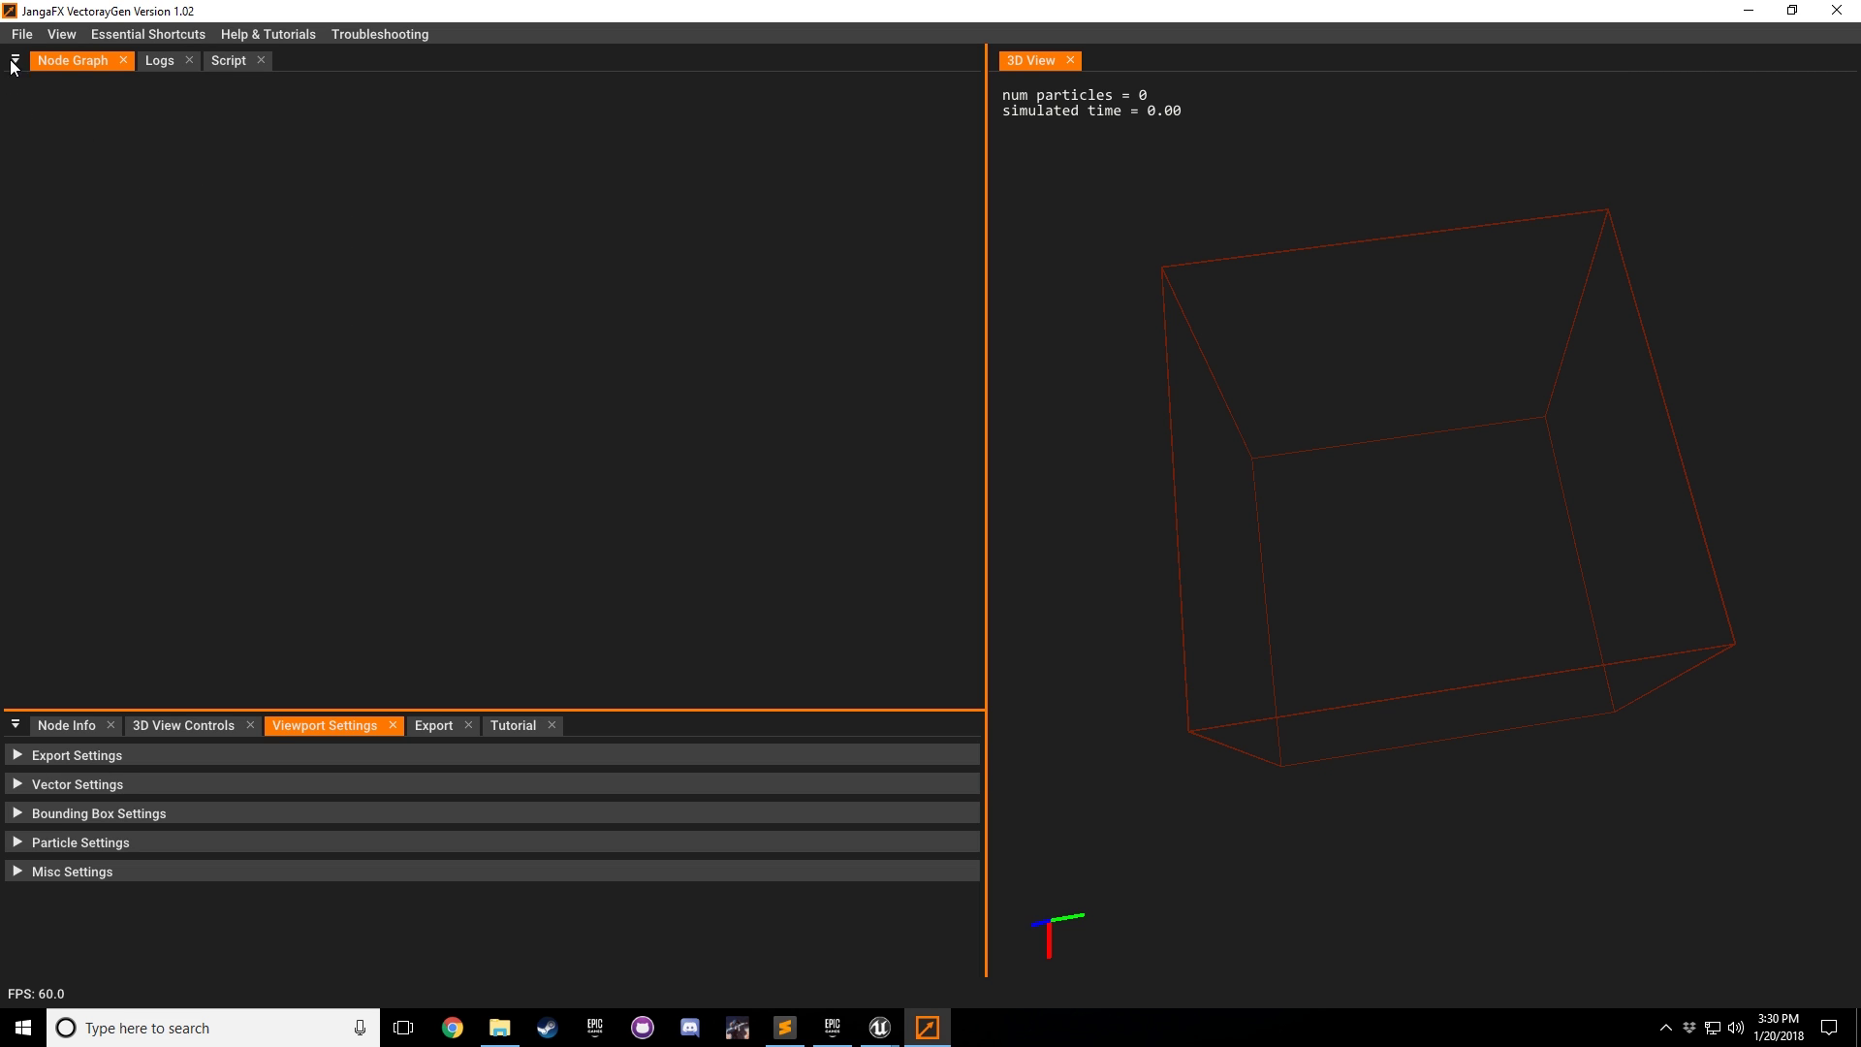
click(157, 61)
click(90, 61)
Step: Add a fade node to the empty node graph, move it toward the graph's middle, and keep its type as point fade
right_click(219, 189)
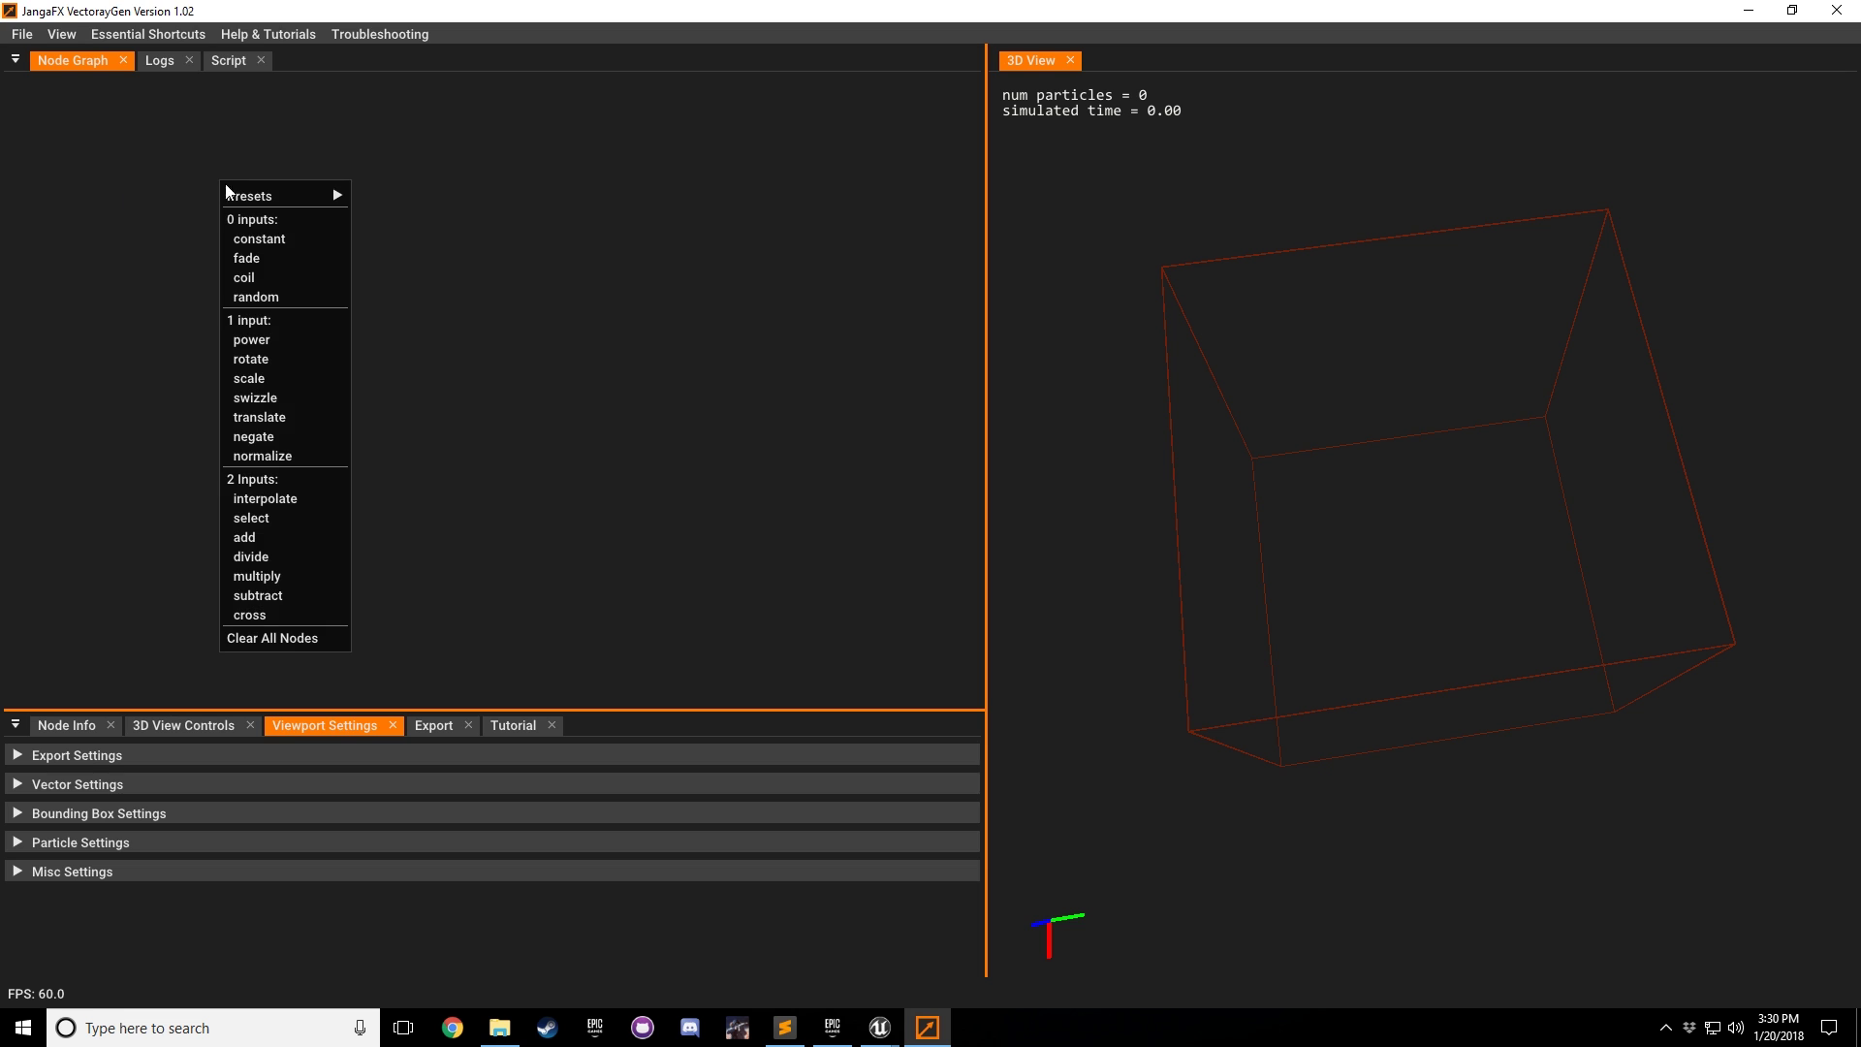
click(273, 260)
drag(255, 205, 352, 342)
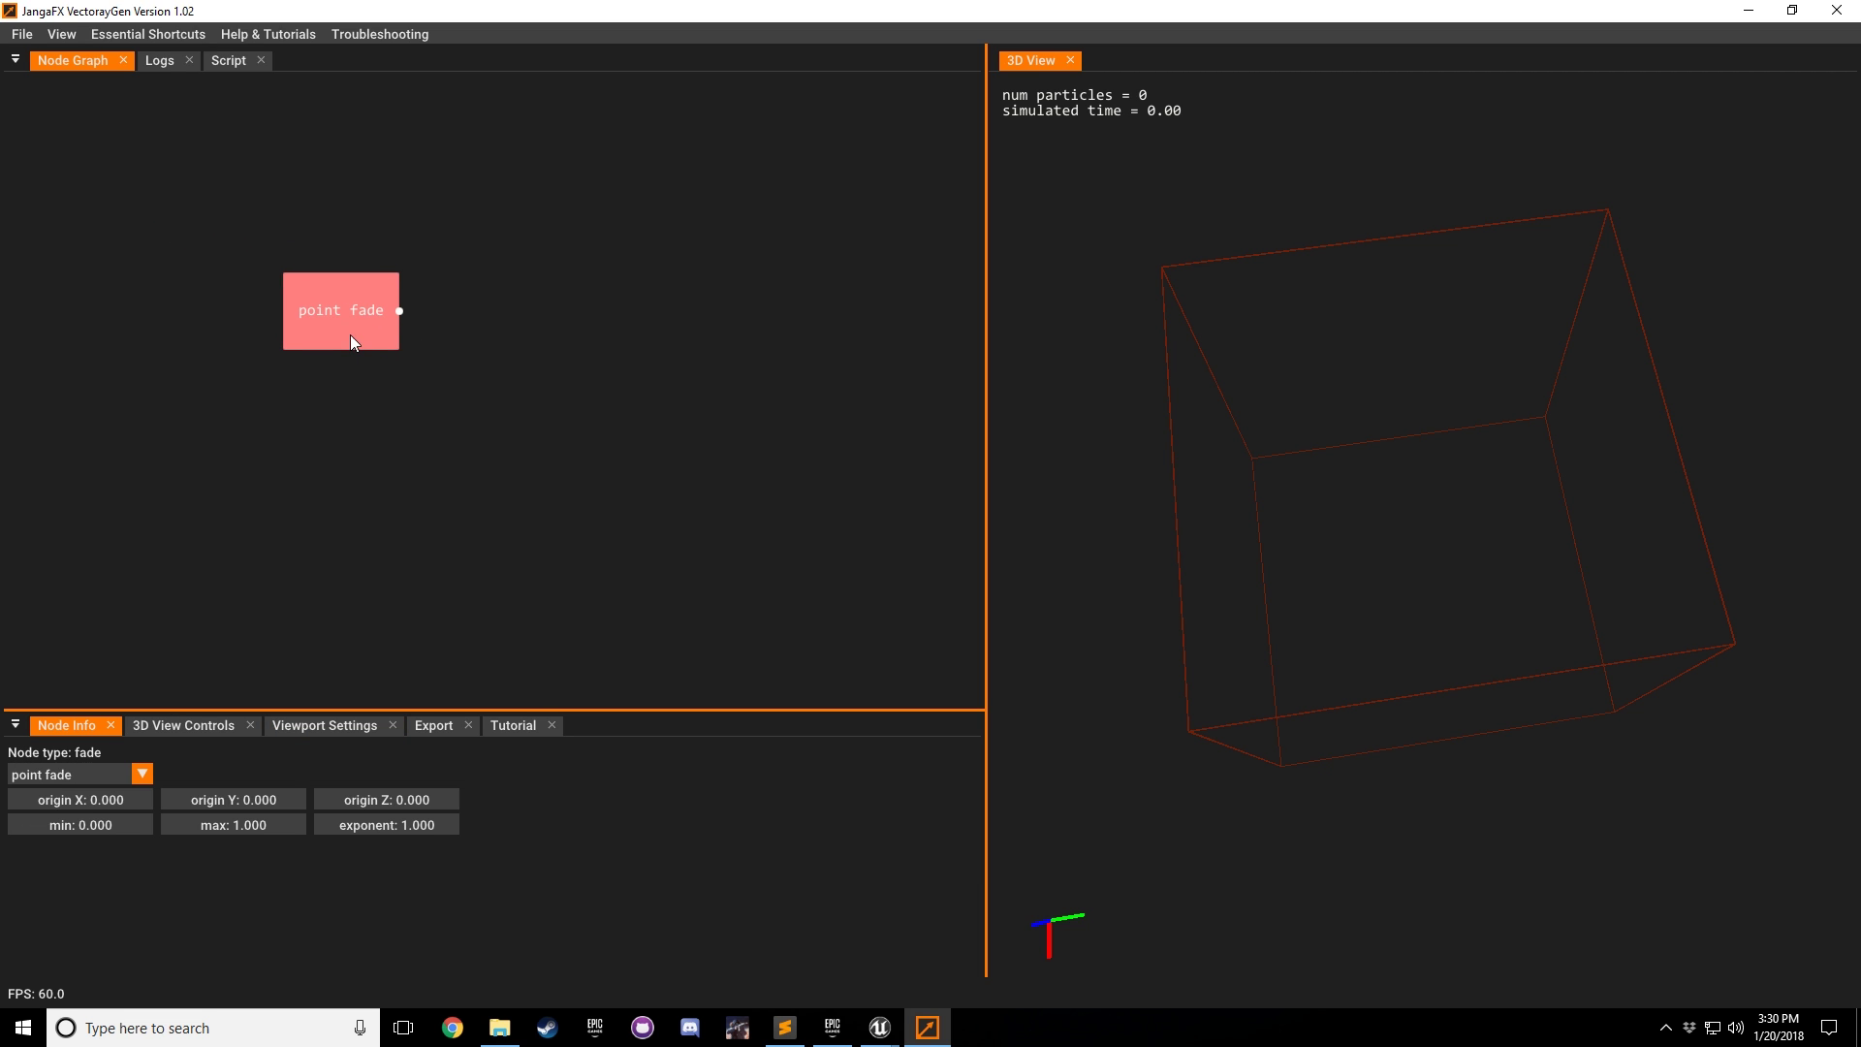
click(110, 771)
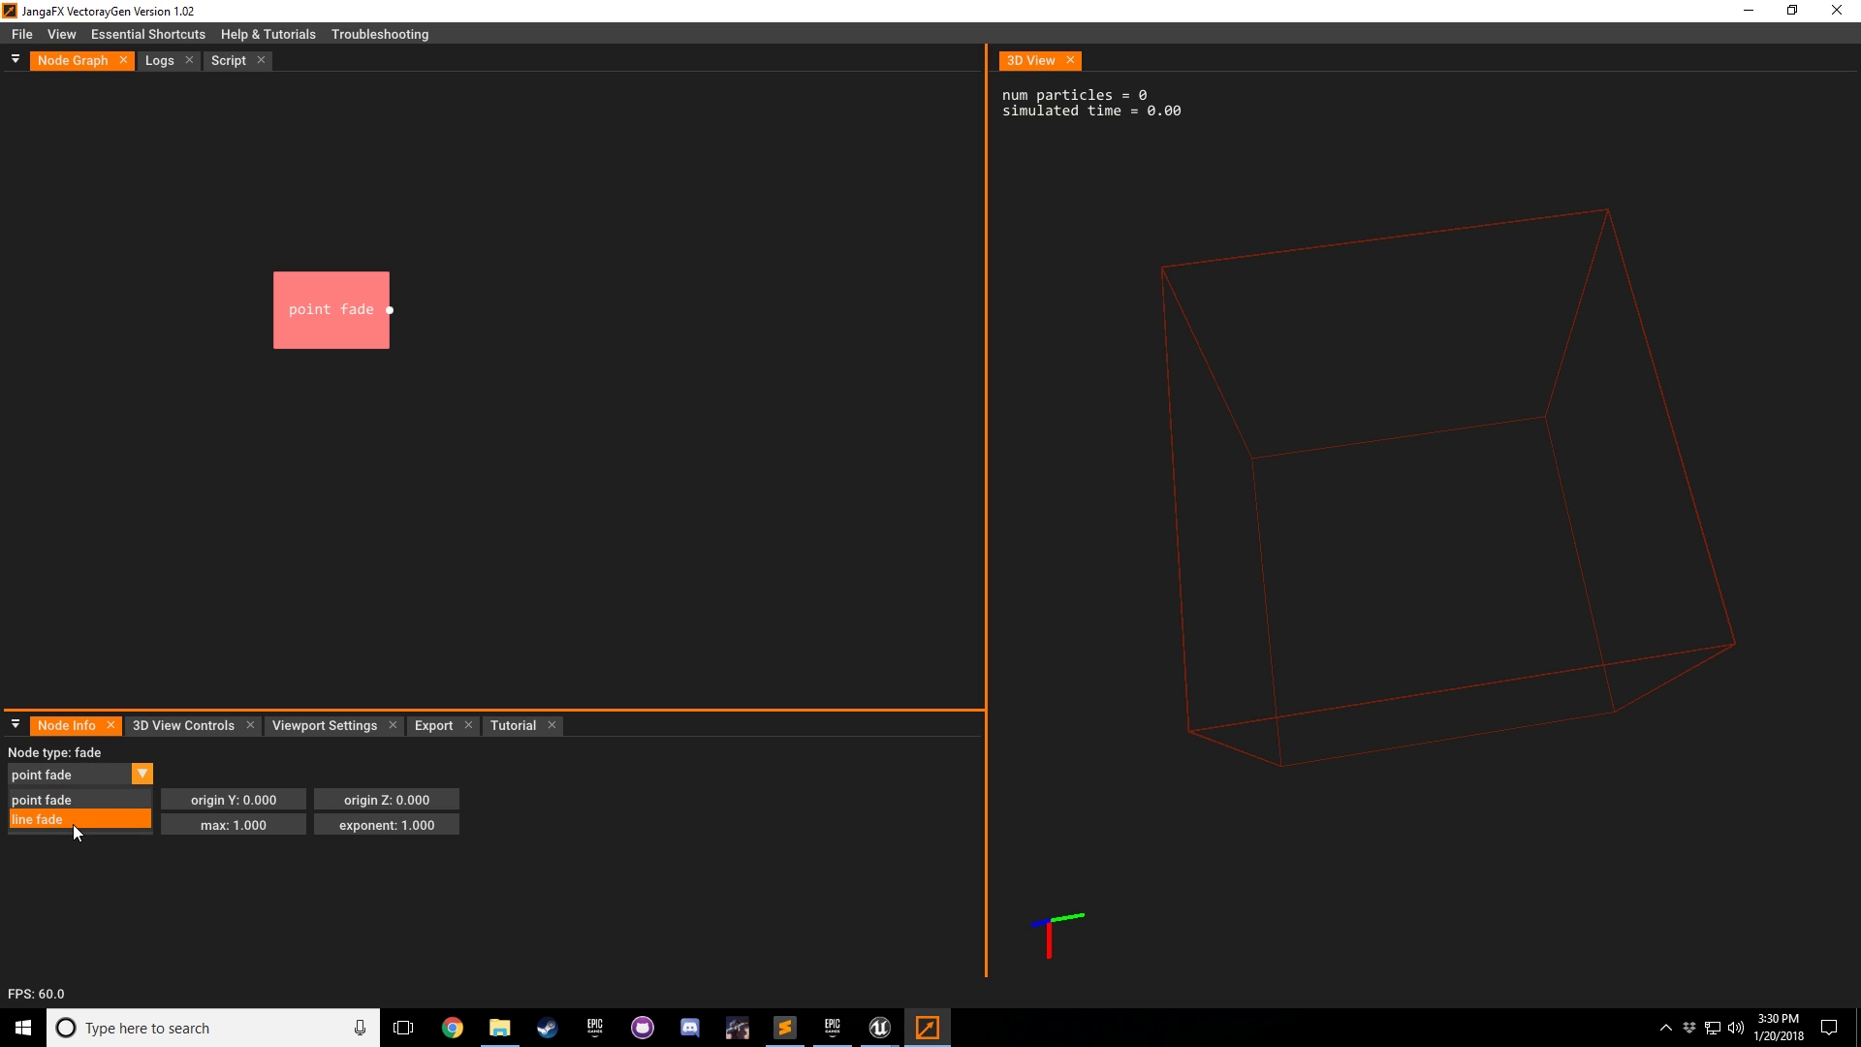
click(381, 550)
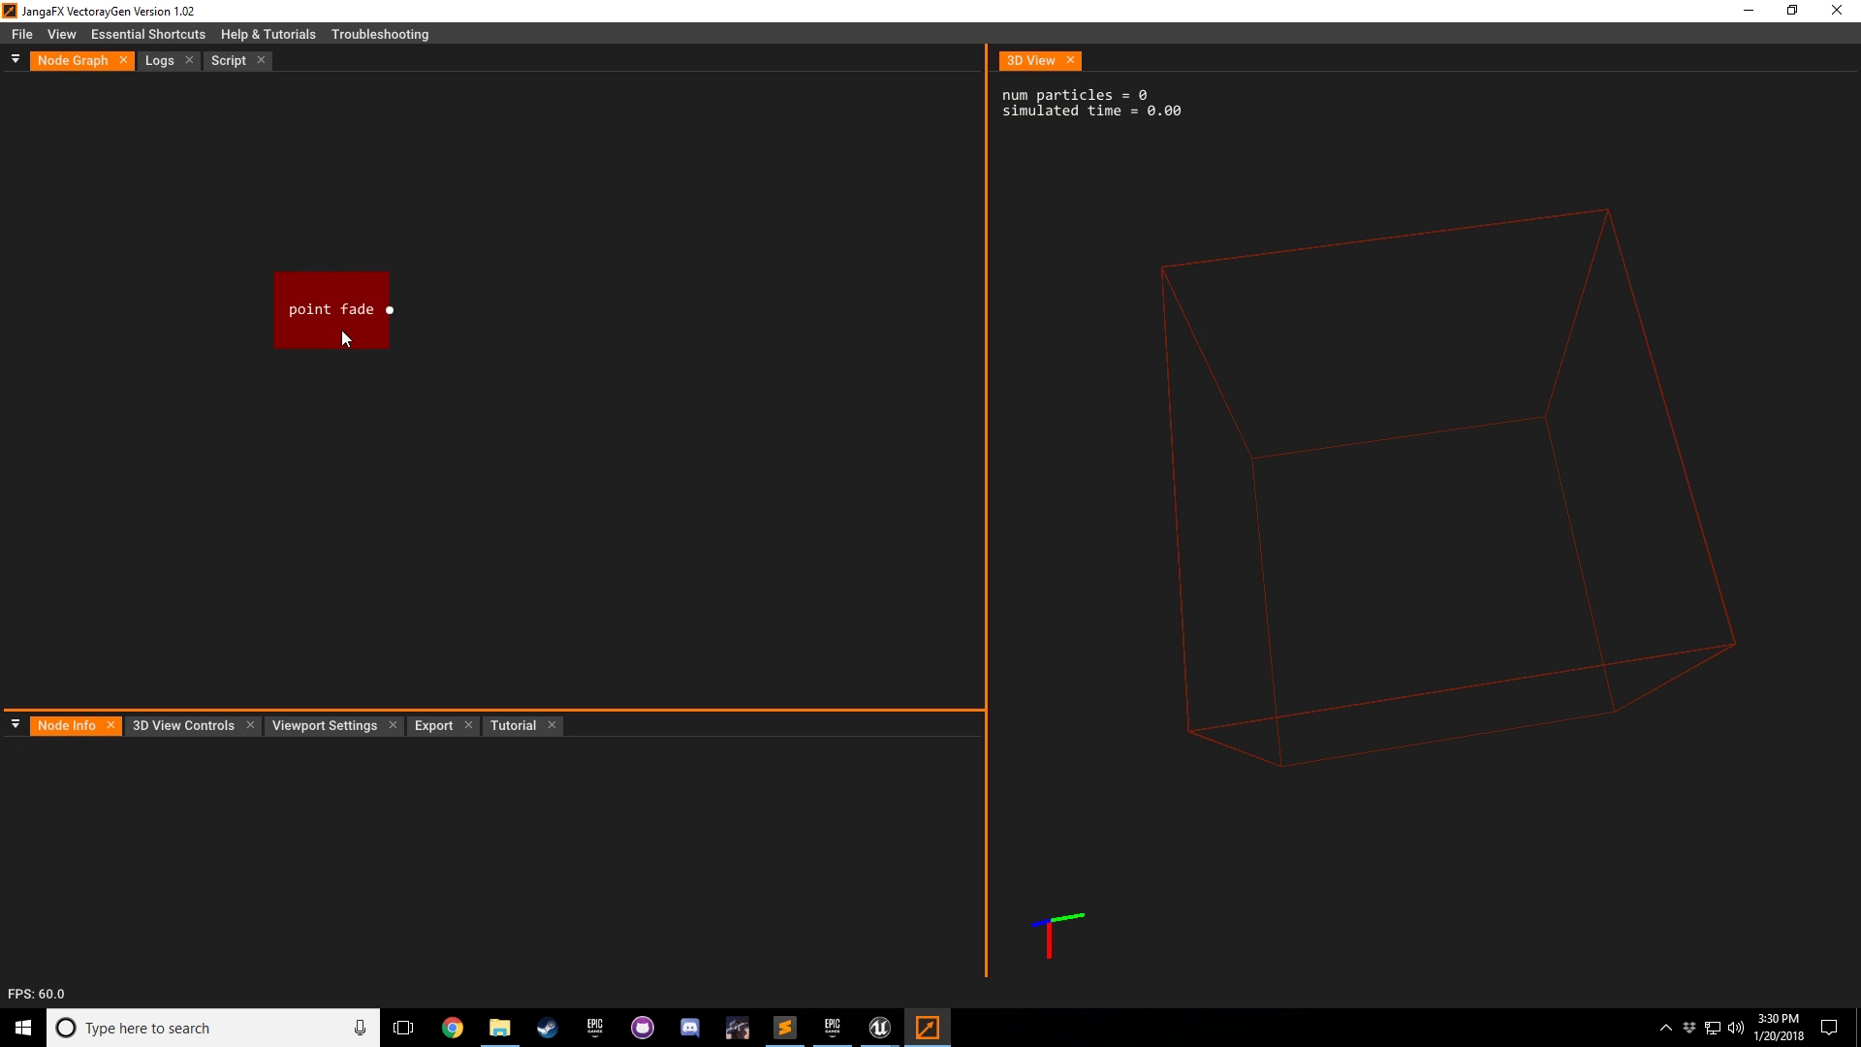
Step: Display the point fade node's vector field with particles running and inspect it from several angles
click(341, 329)
drag(1450, 497, 1624, 344)
drag(1557, 456, 1439, 528)
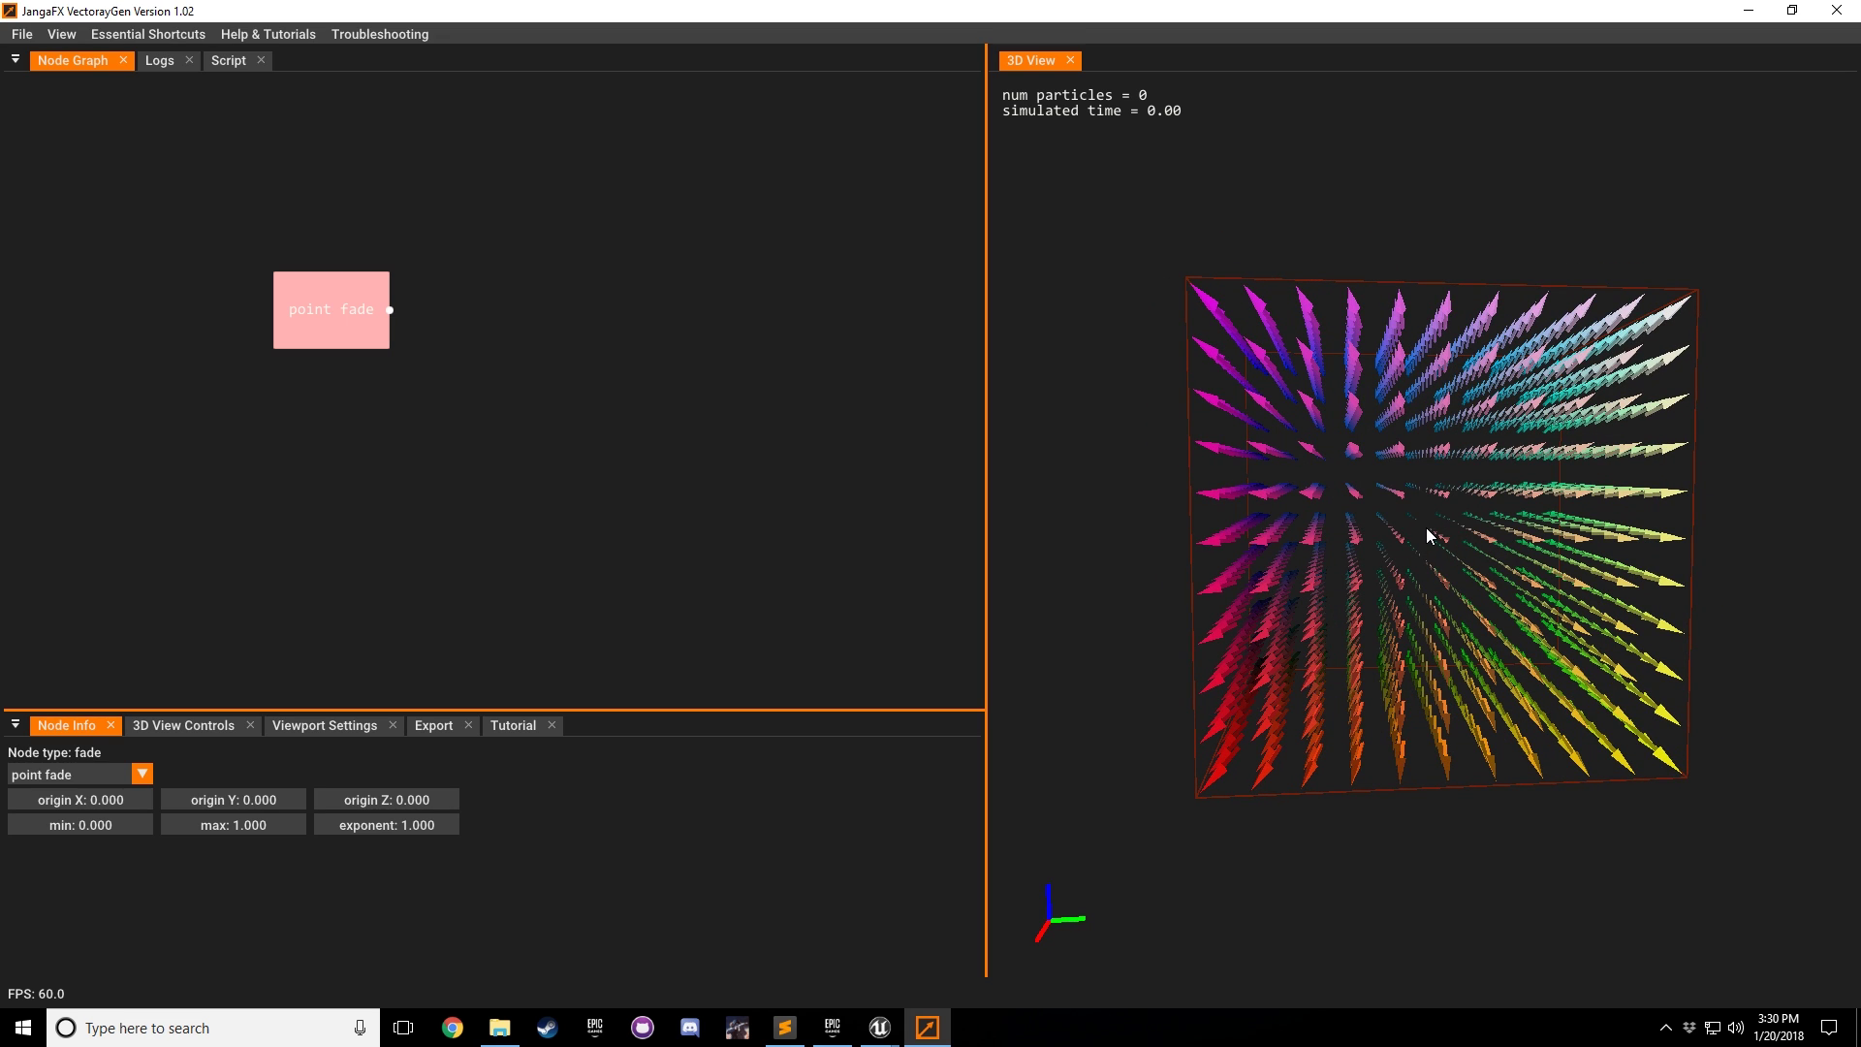
drag(1424, 528, 1433, 544)
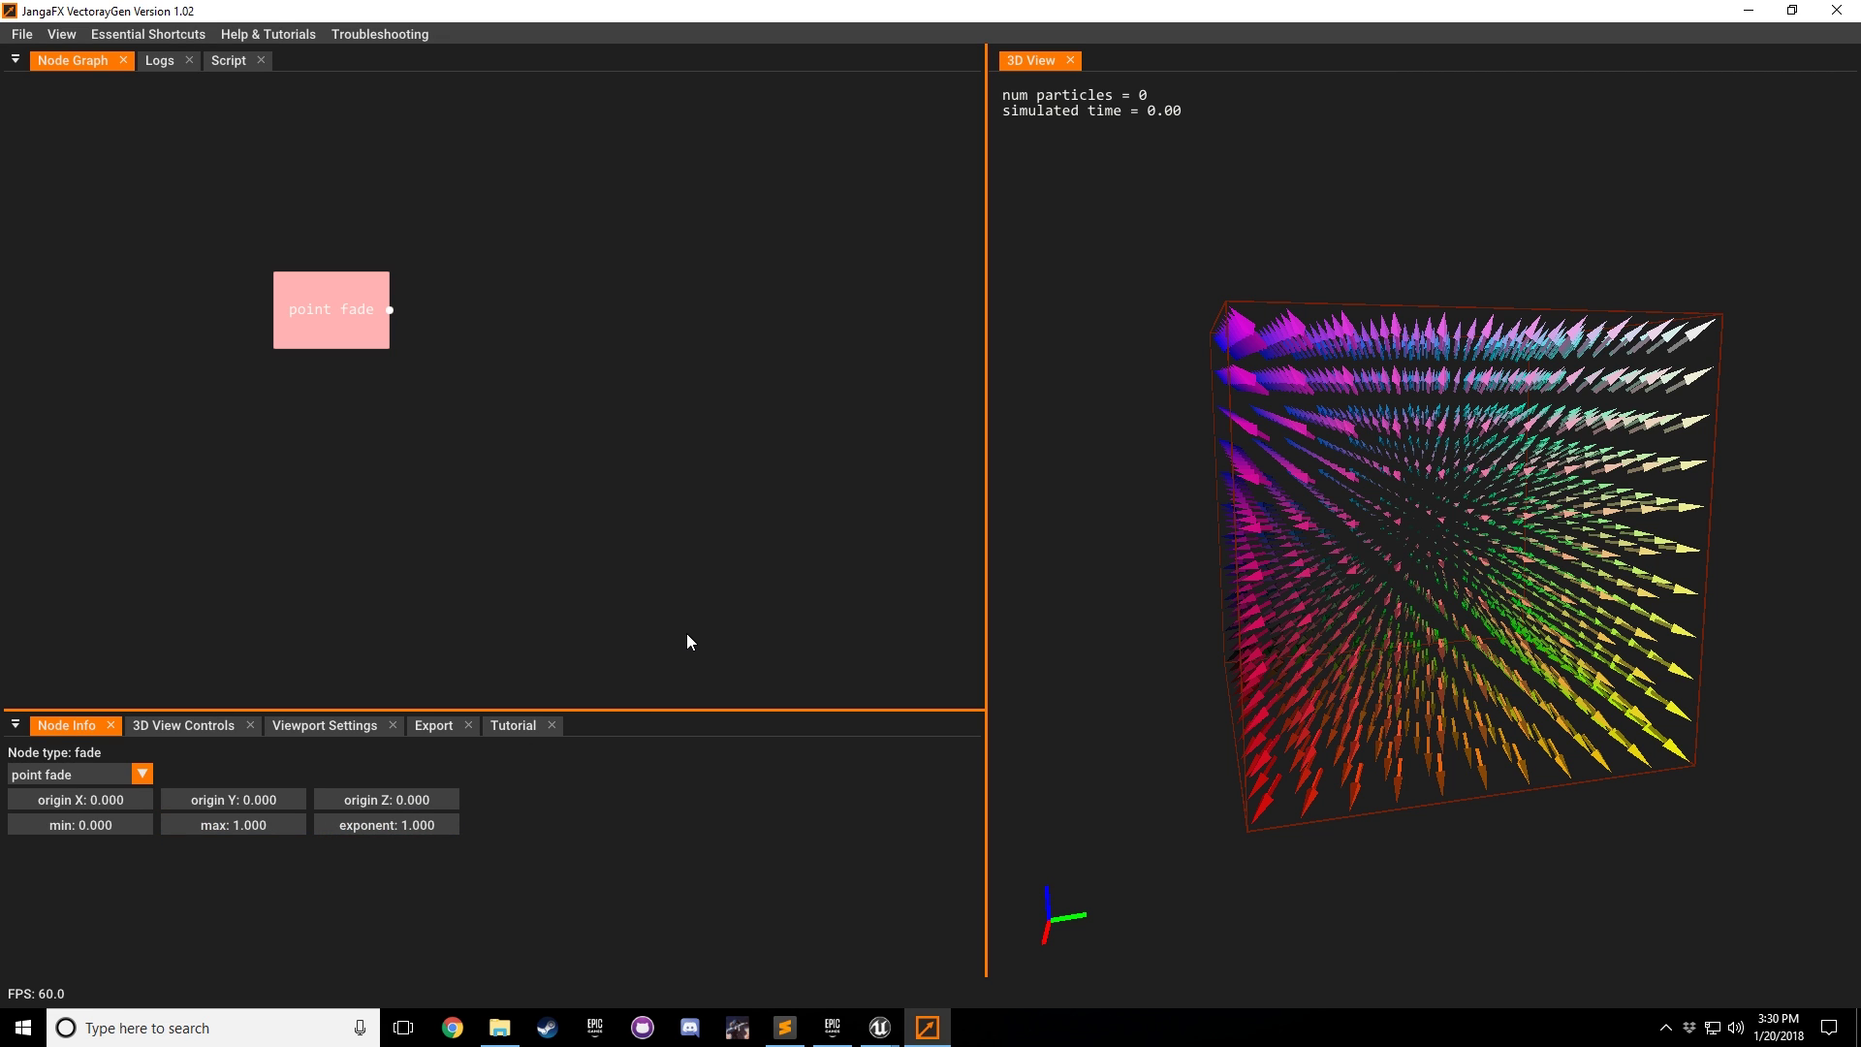
drag(1208, 643, 1358, 588)
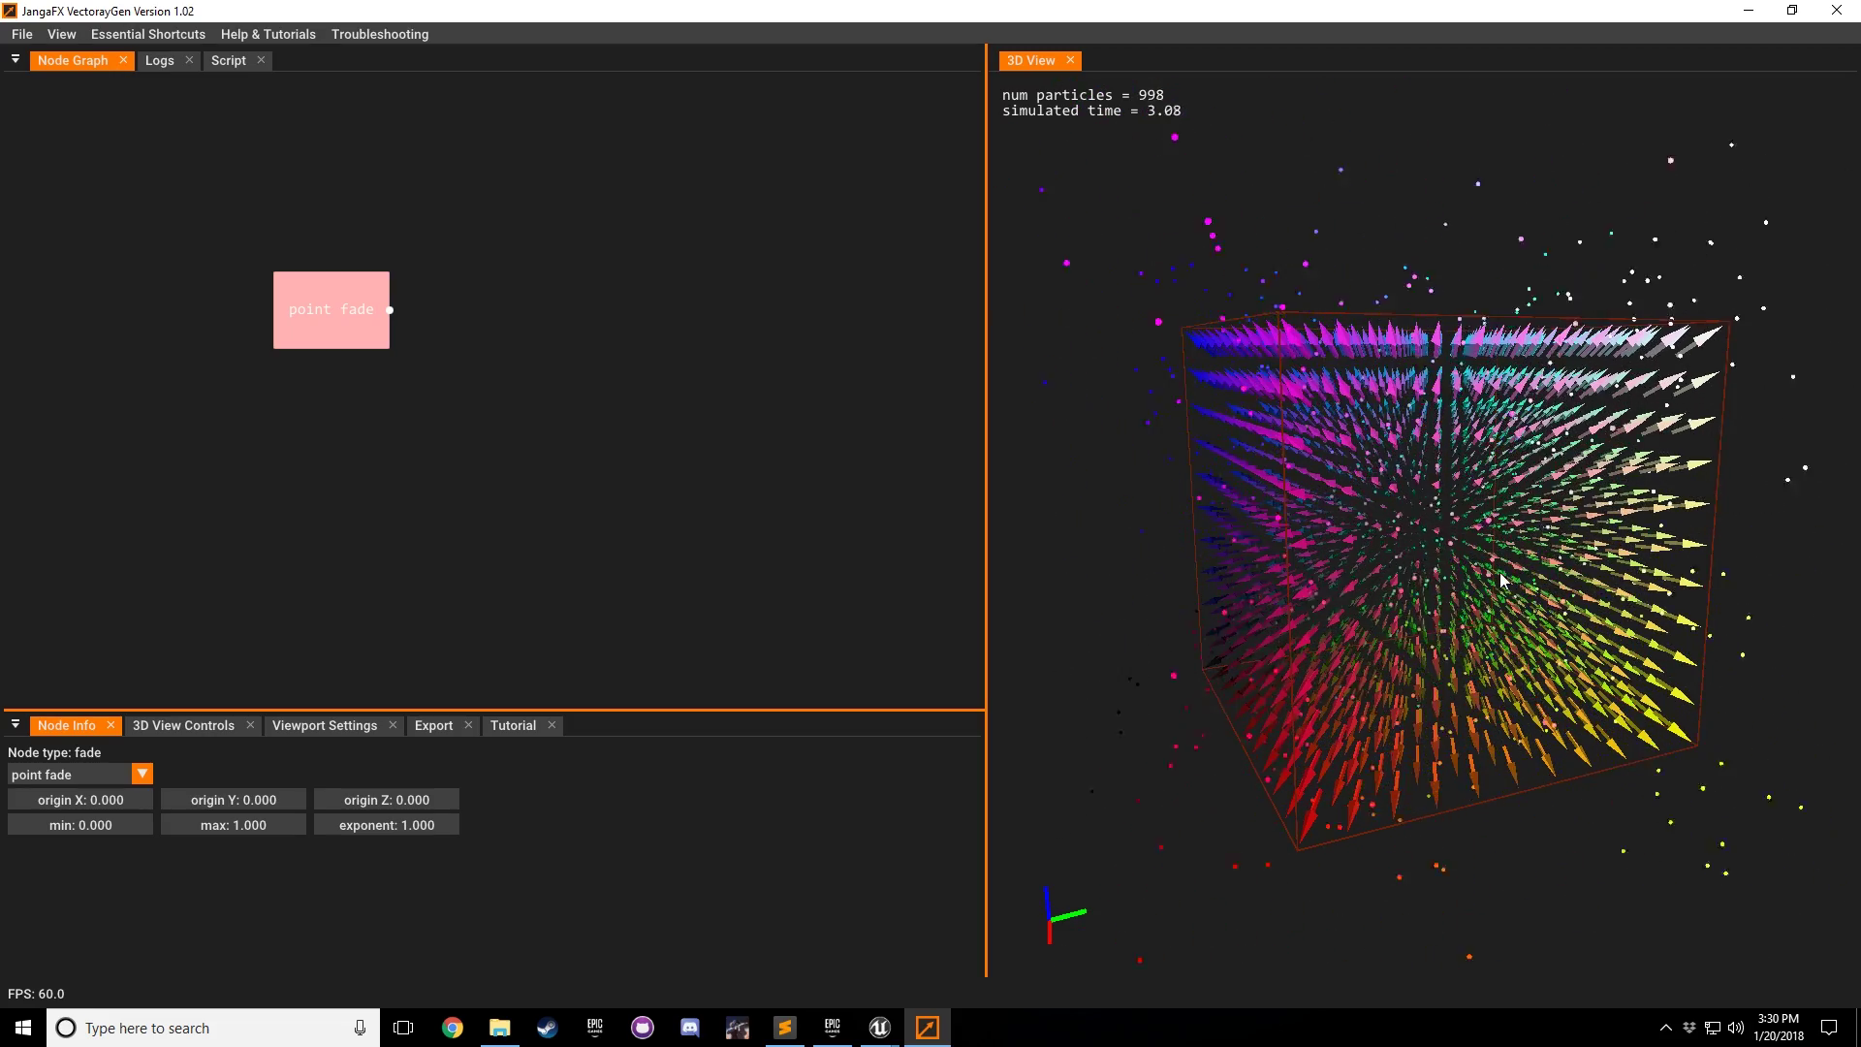
drag(1500, 579, 1473, 524)
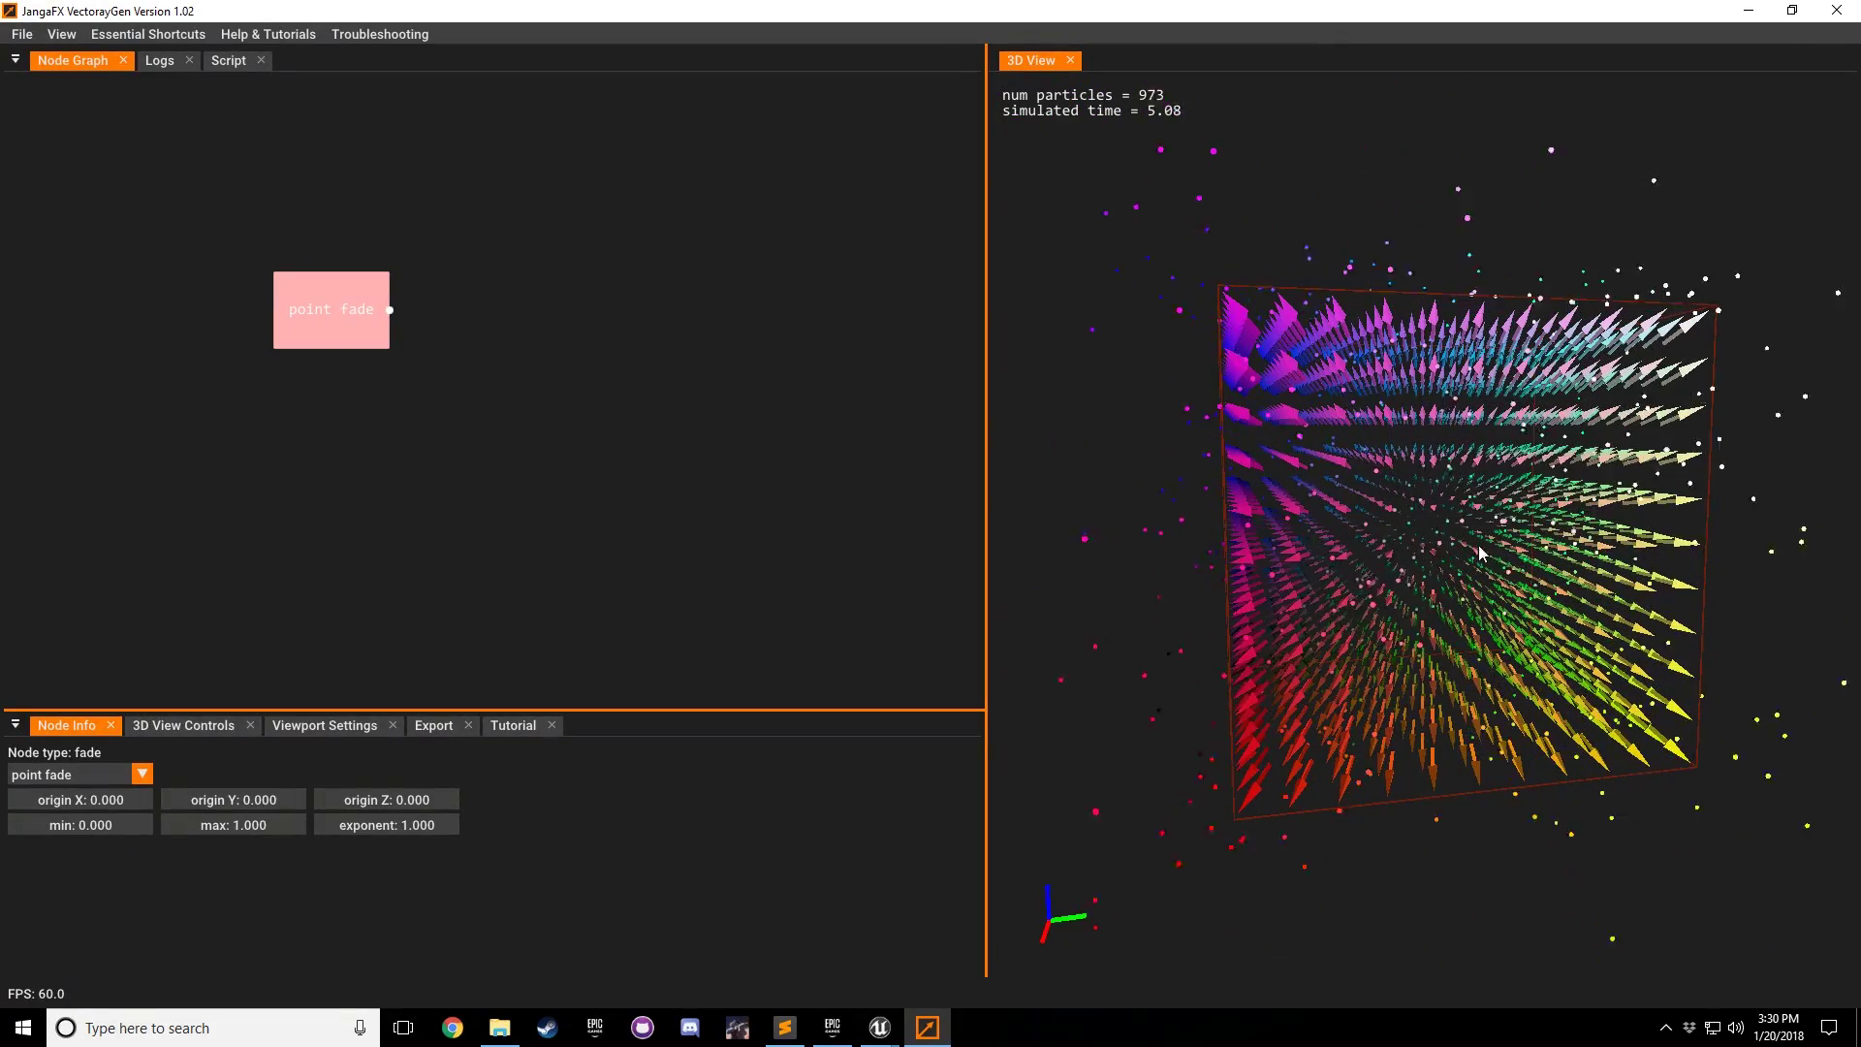
drag(1480, 553, 1531, 450)
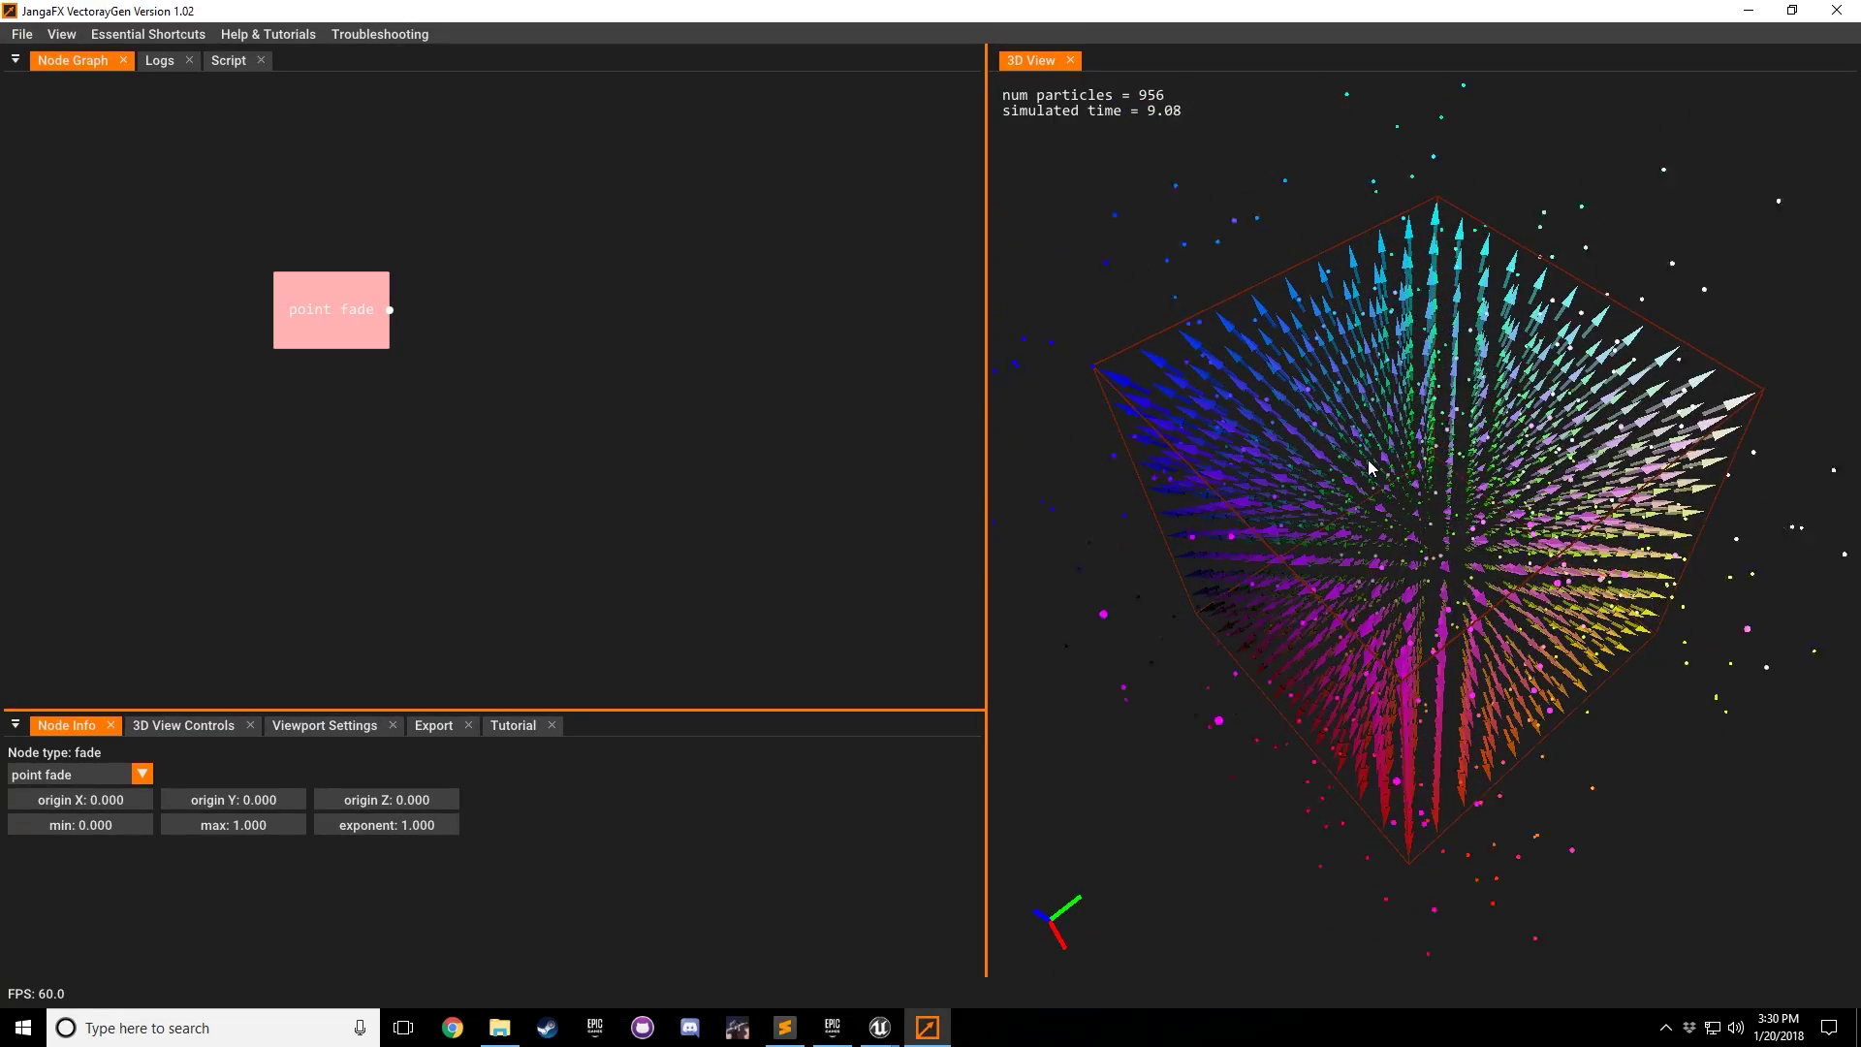
Step: Set the point fade node's max to -1 and check the vector directions in the 3D view
double_click(271, 830)
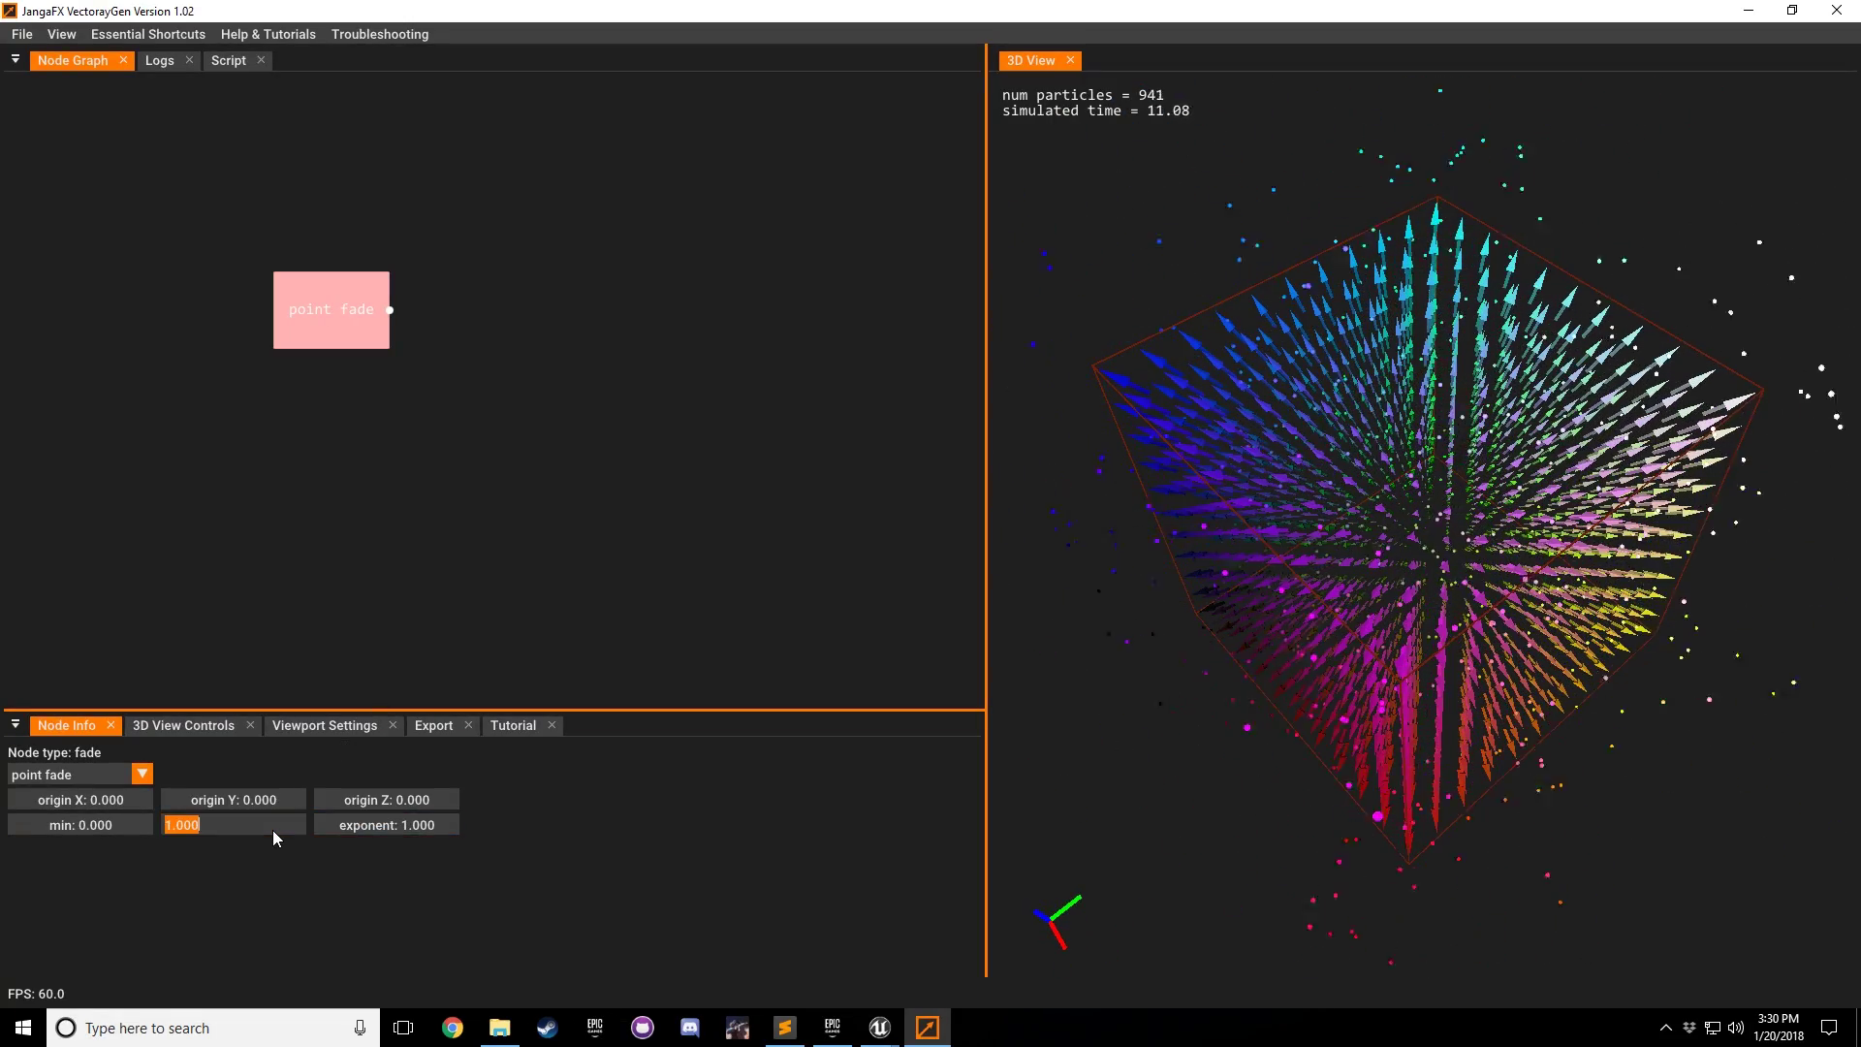
text(-1)
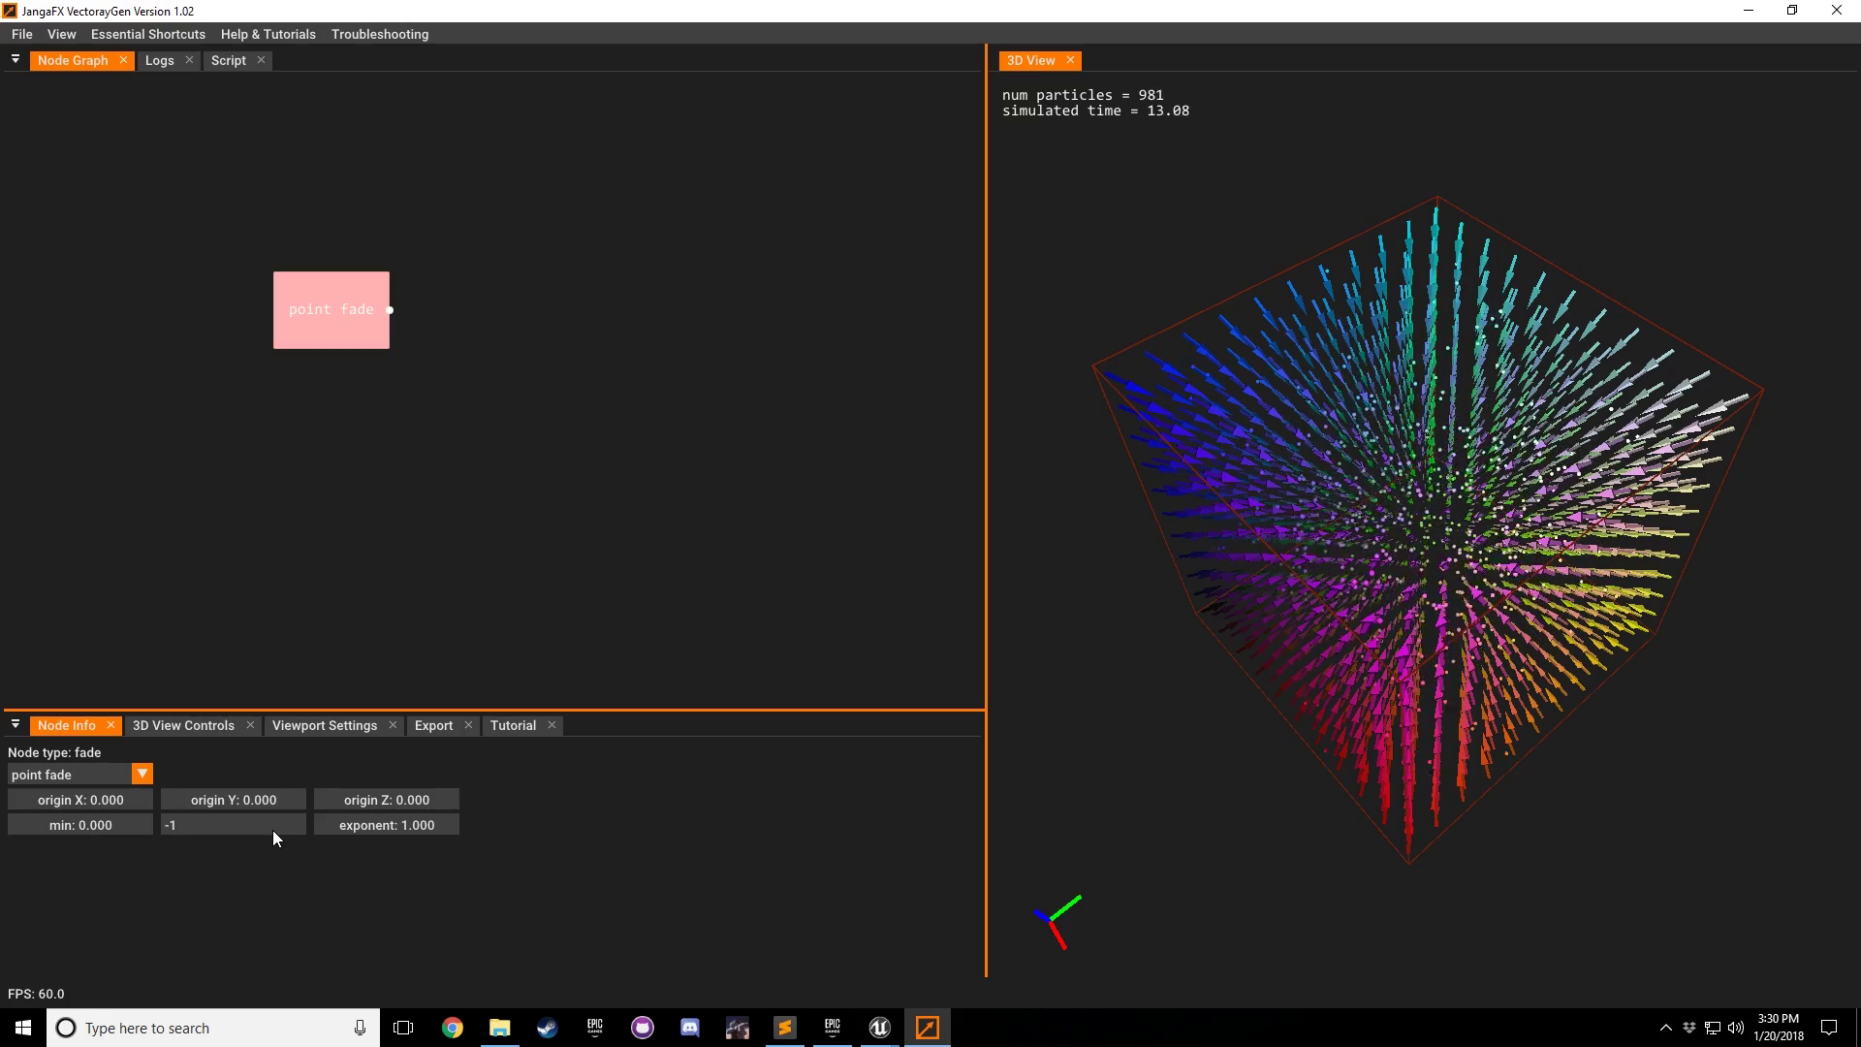
key(Return)
drag(1488, 573, 1428, 525)
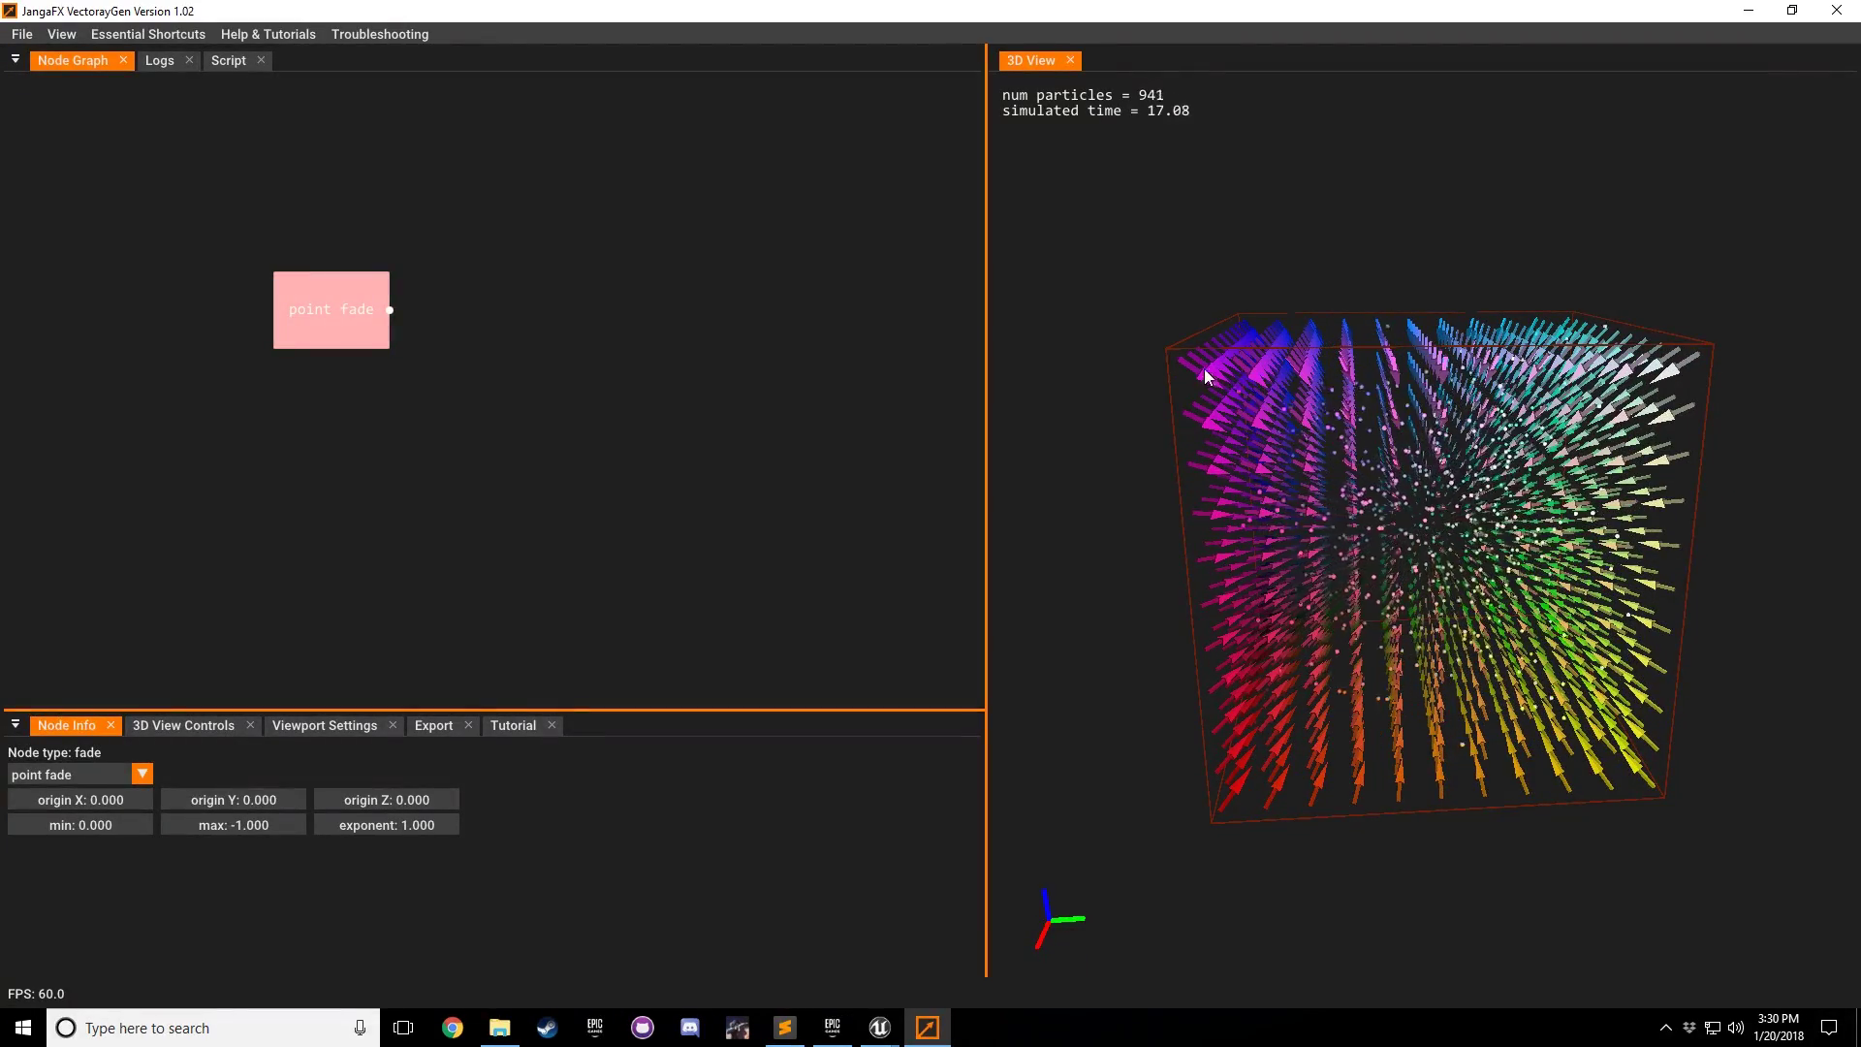
drag(1541, 567, 1428, 540)
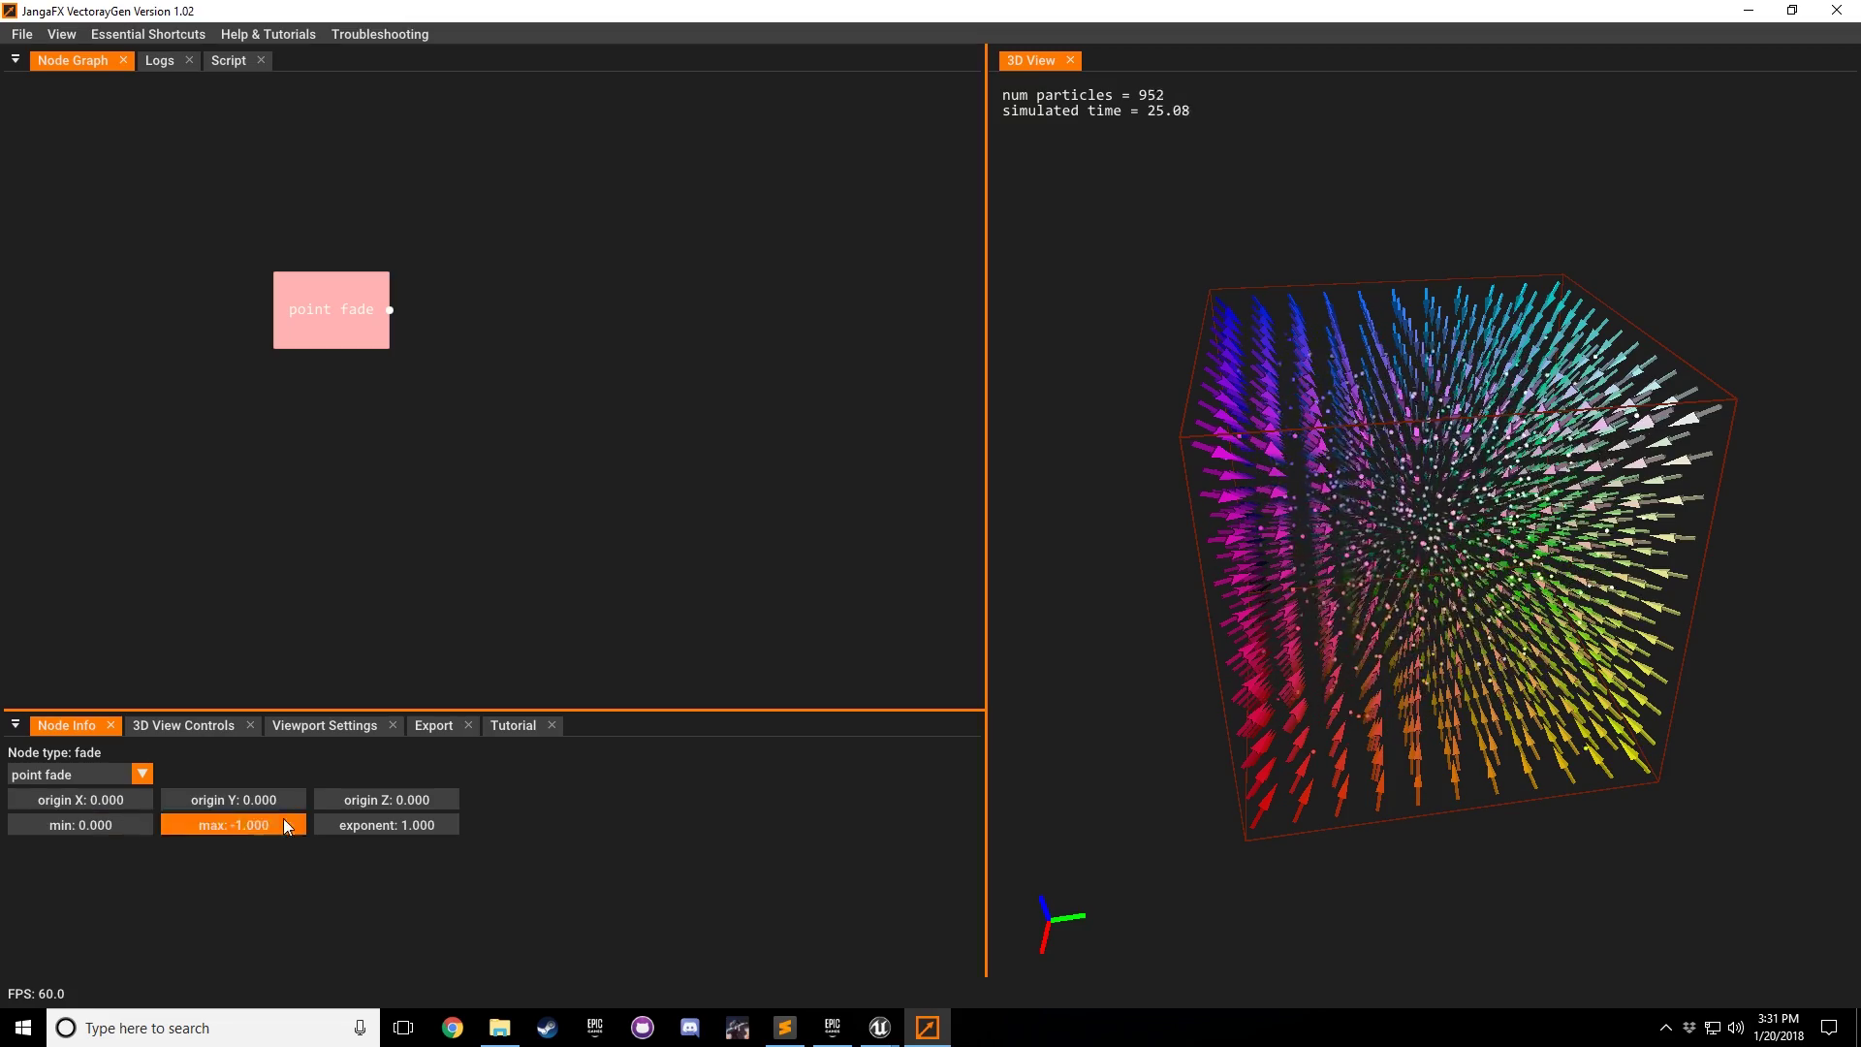
Step: Set the point fade node's min to -1 and examine the resulting vector field from several angles
double_click(102, 826)
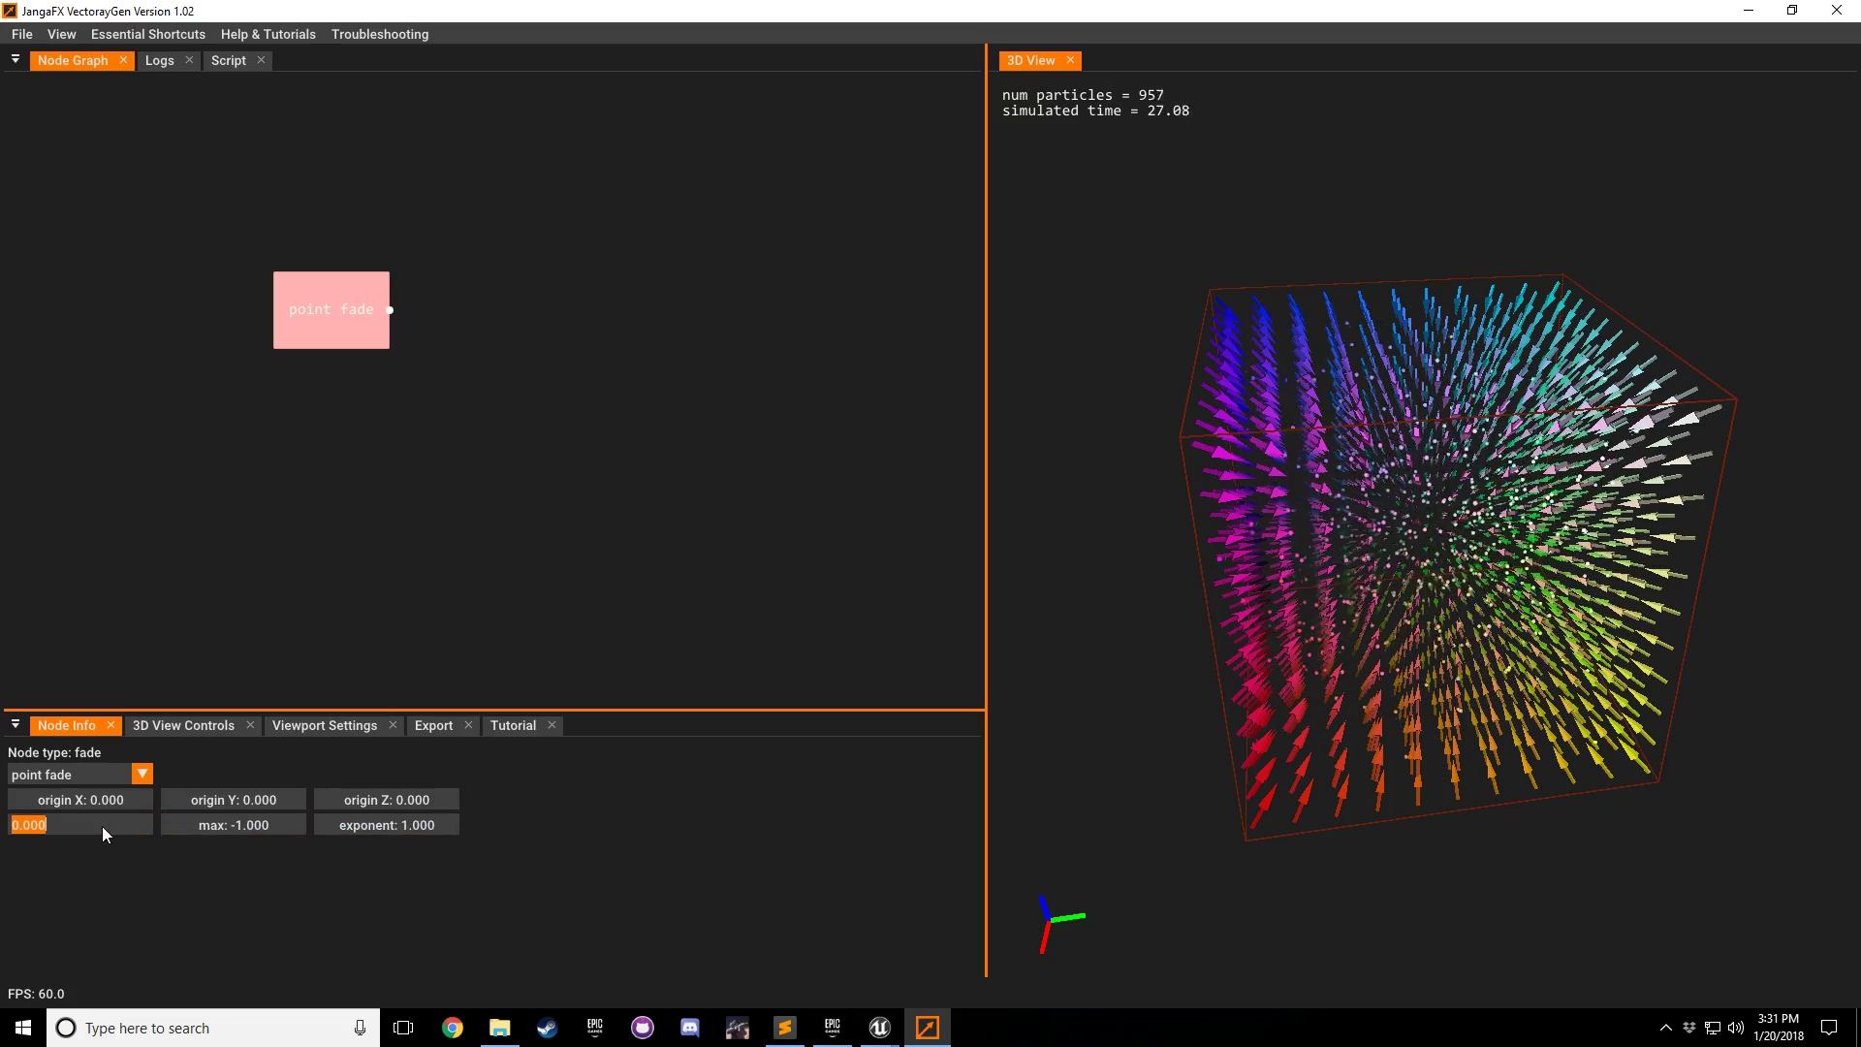
text(-1)
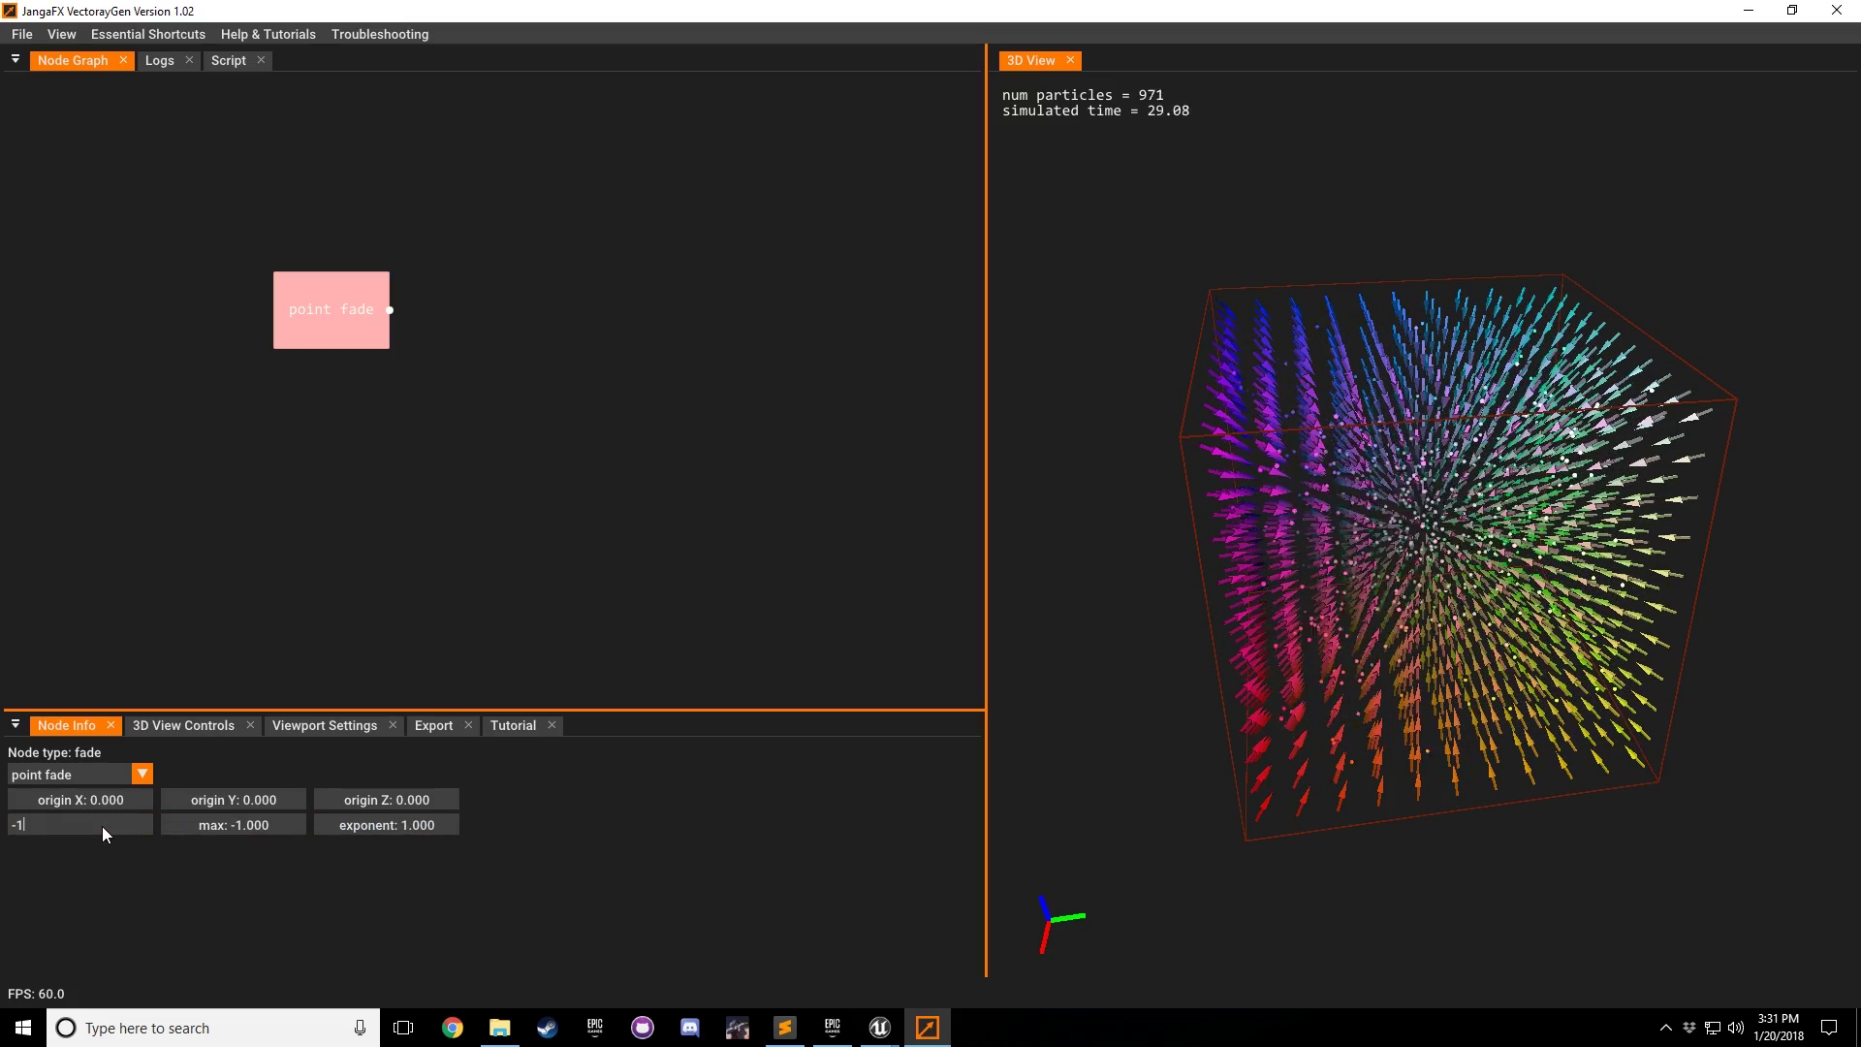
drag(1250, 592, 1548, 451)
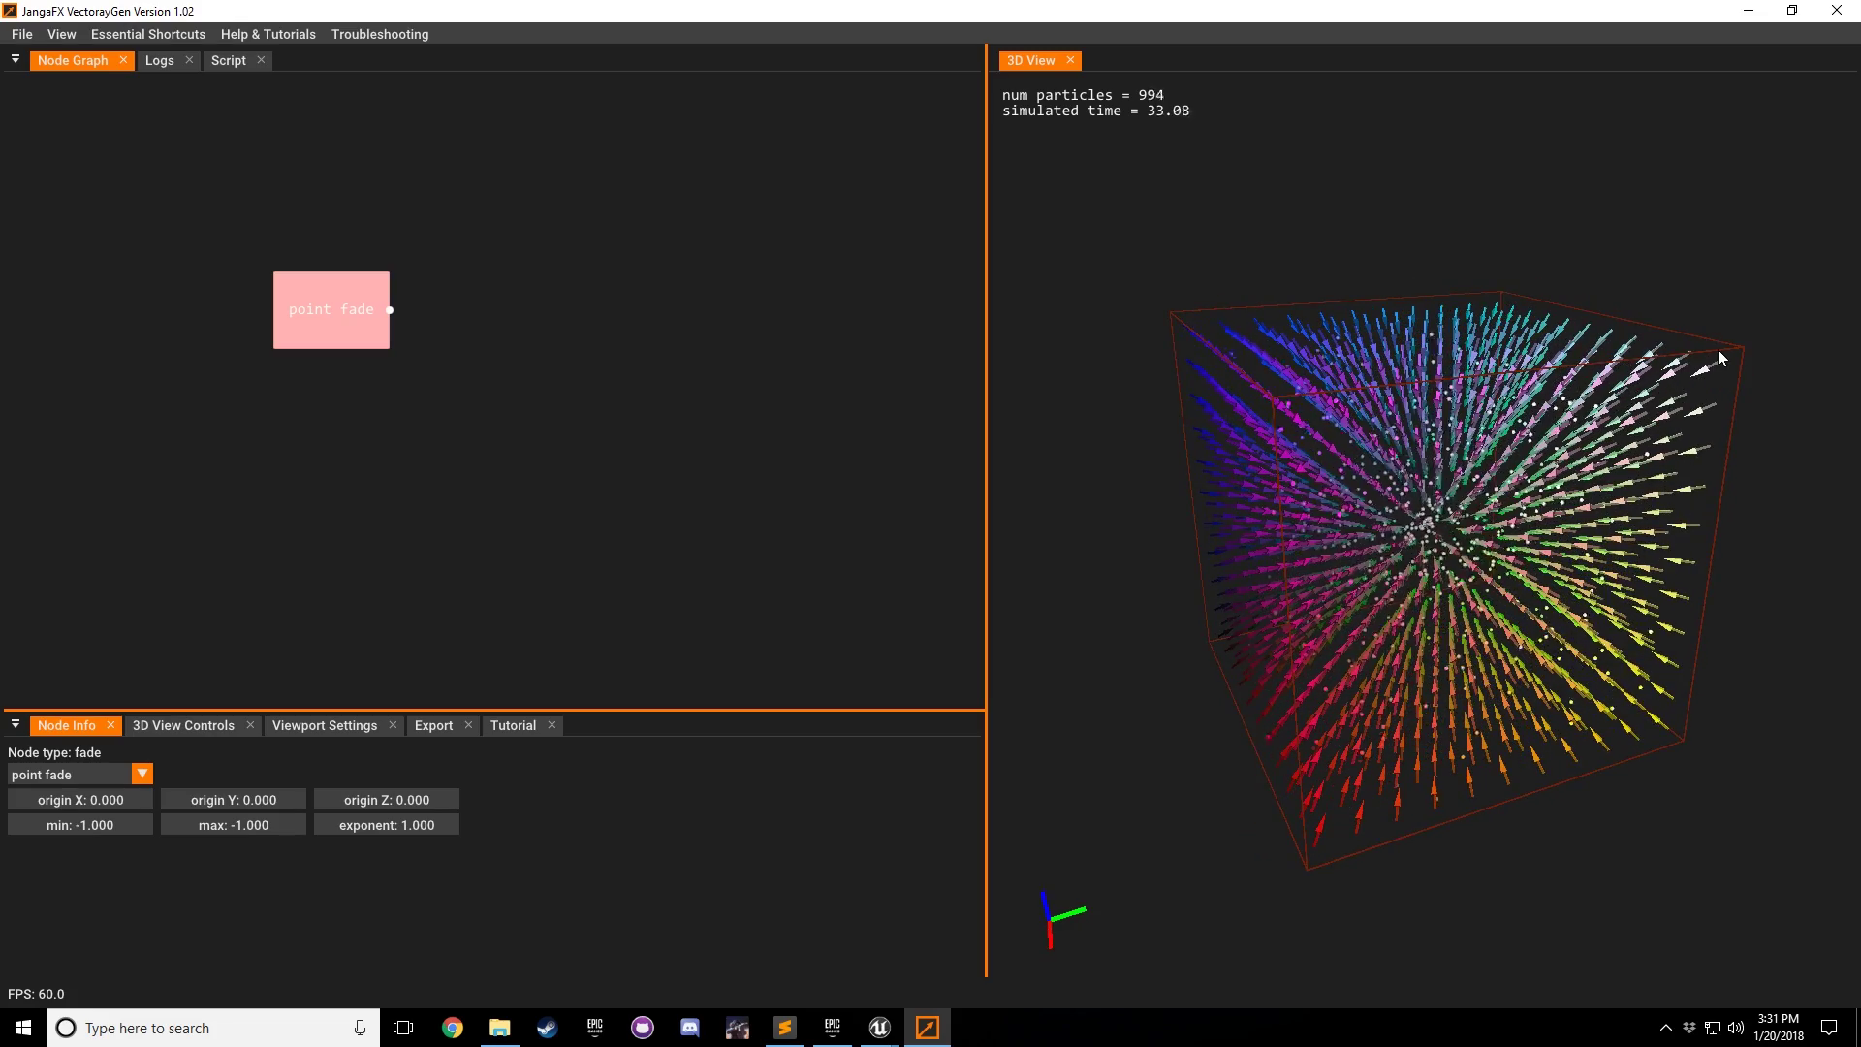
drag(1551, 466, 1547, 507)
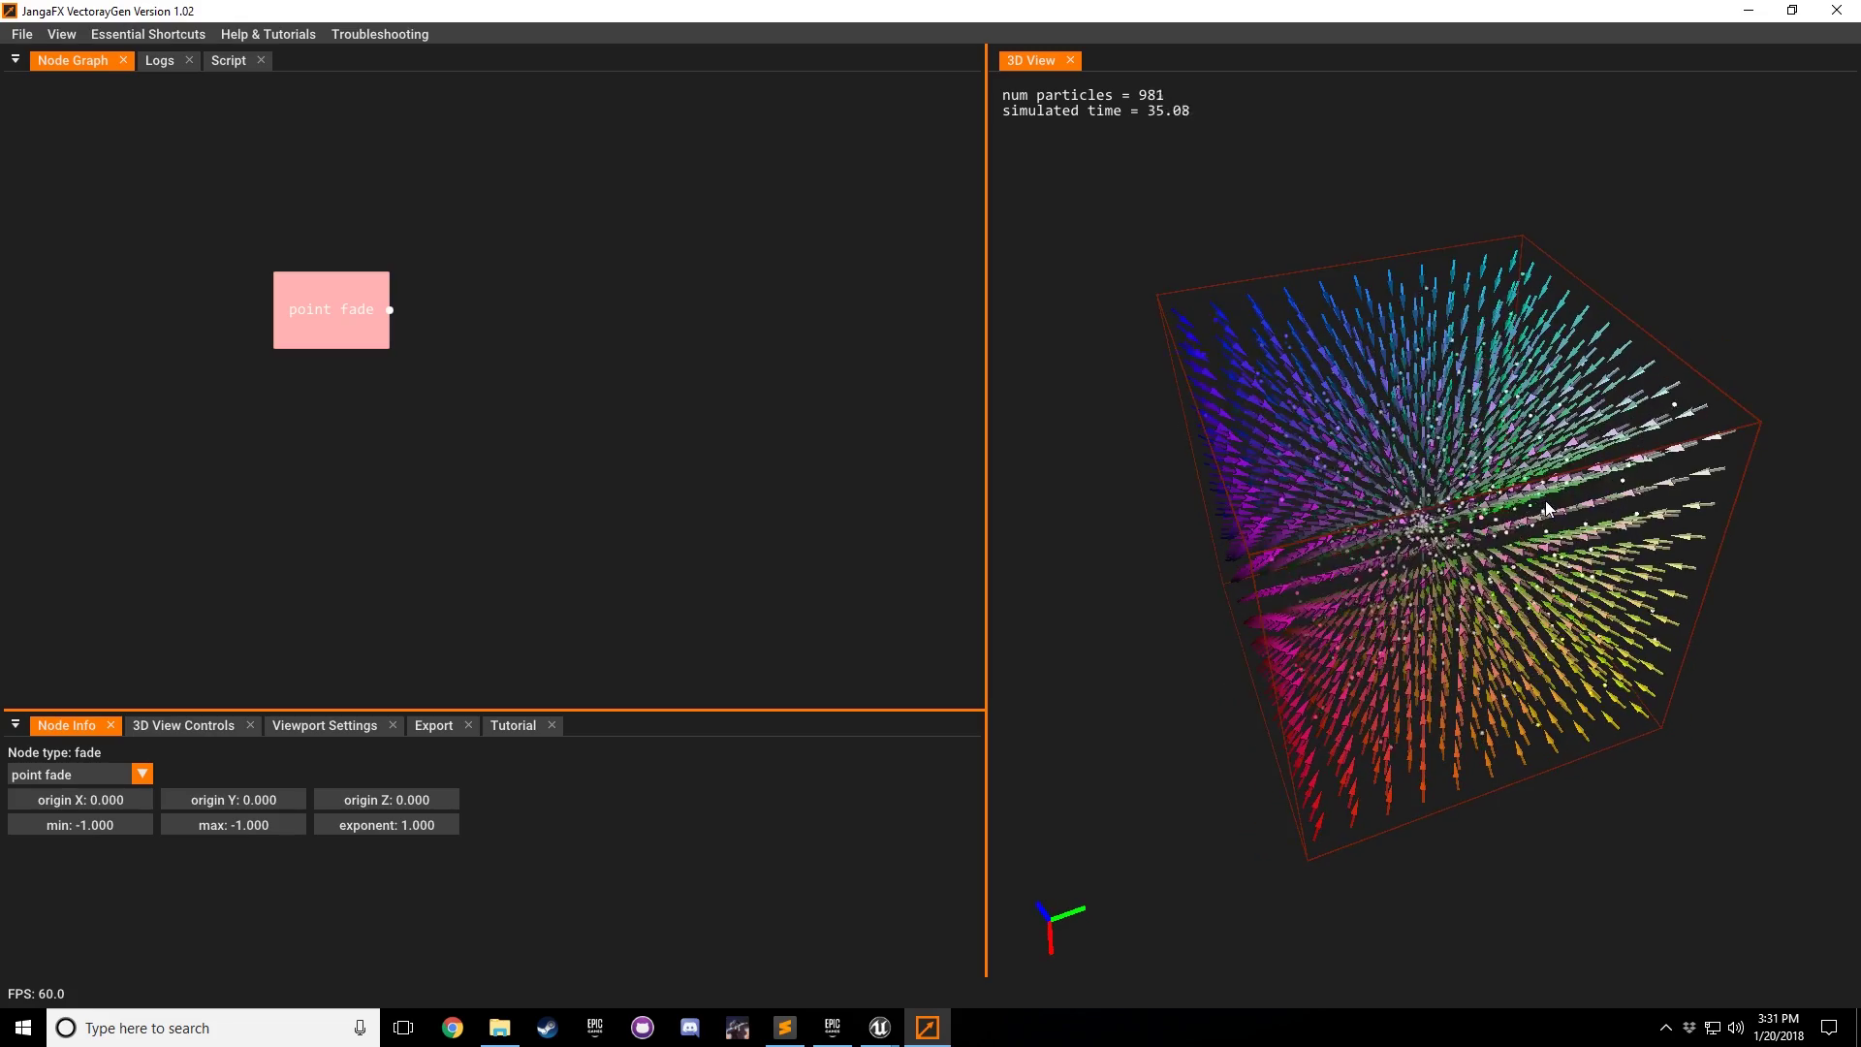
drag(1451, 545, 1492, 531)
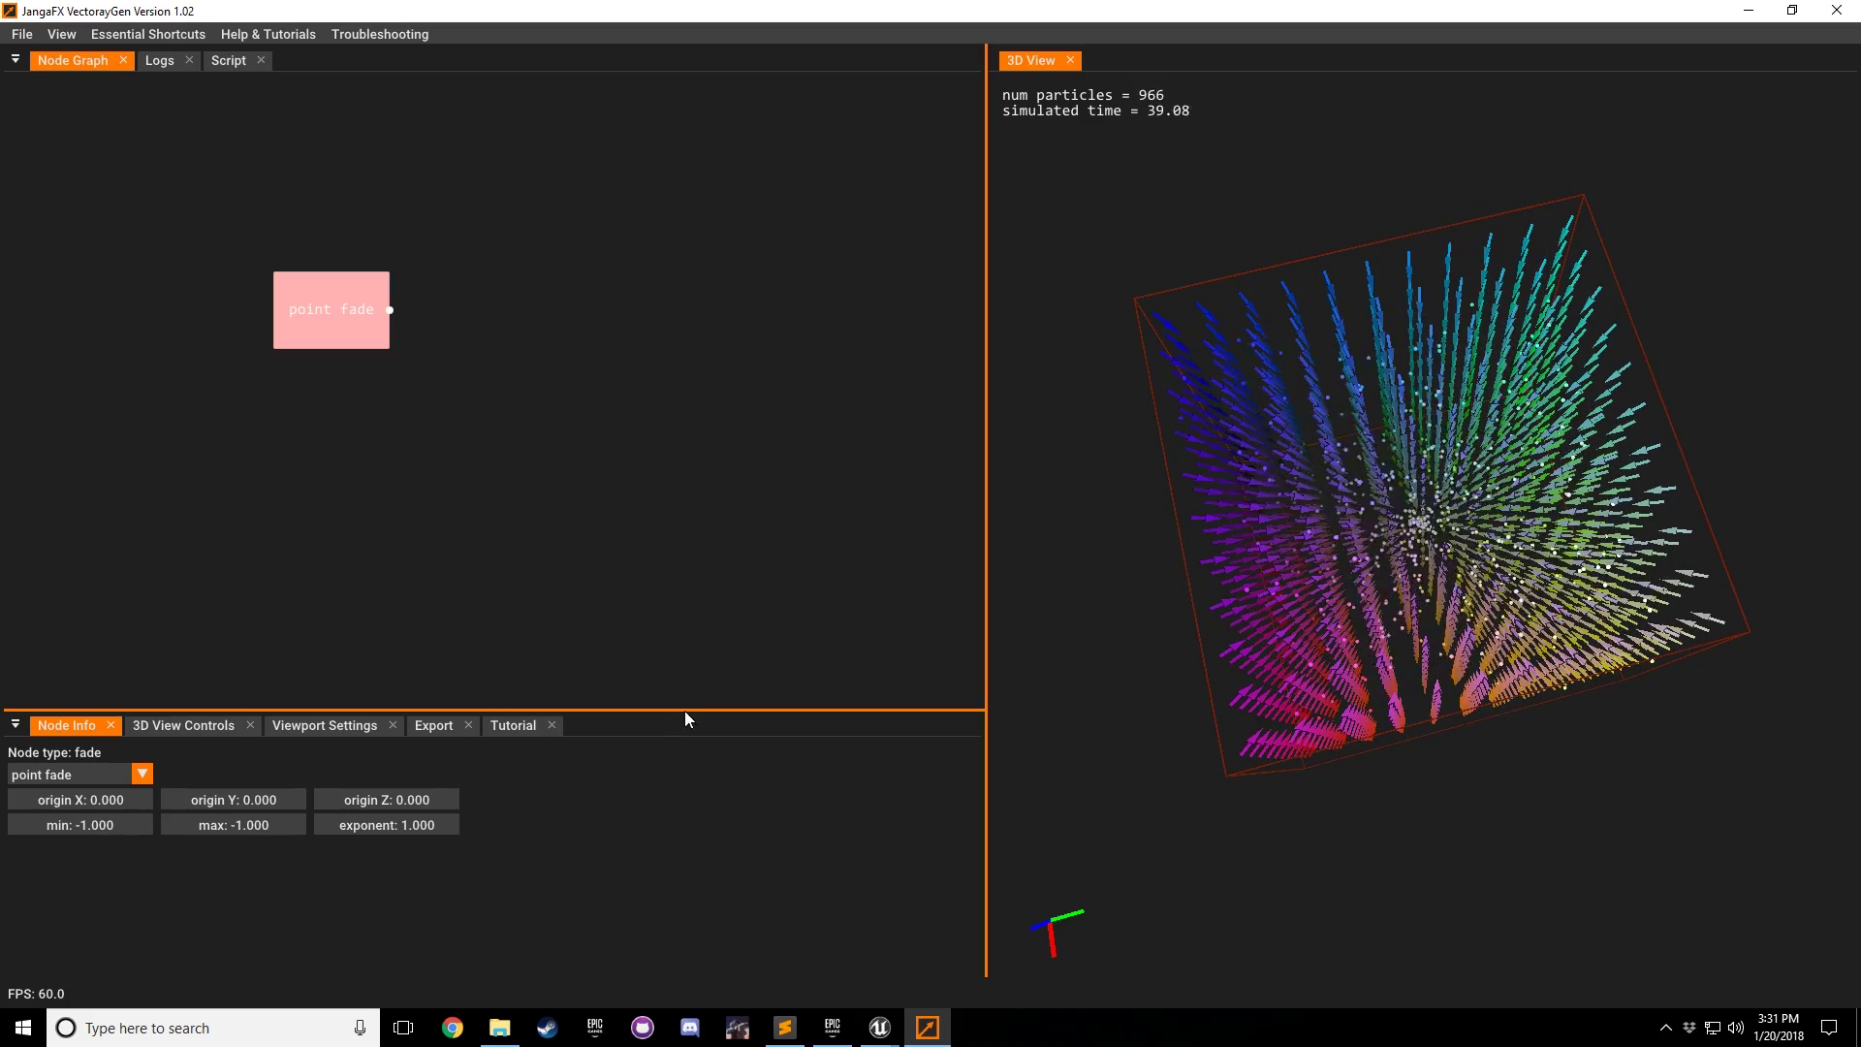
drag(1685, 567, 1686, 576)
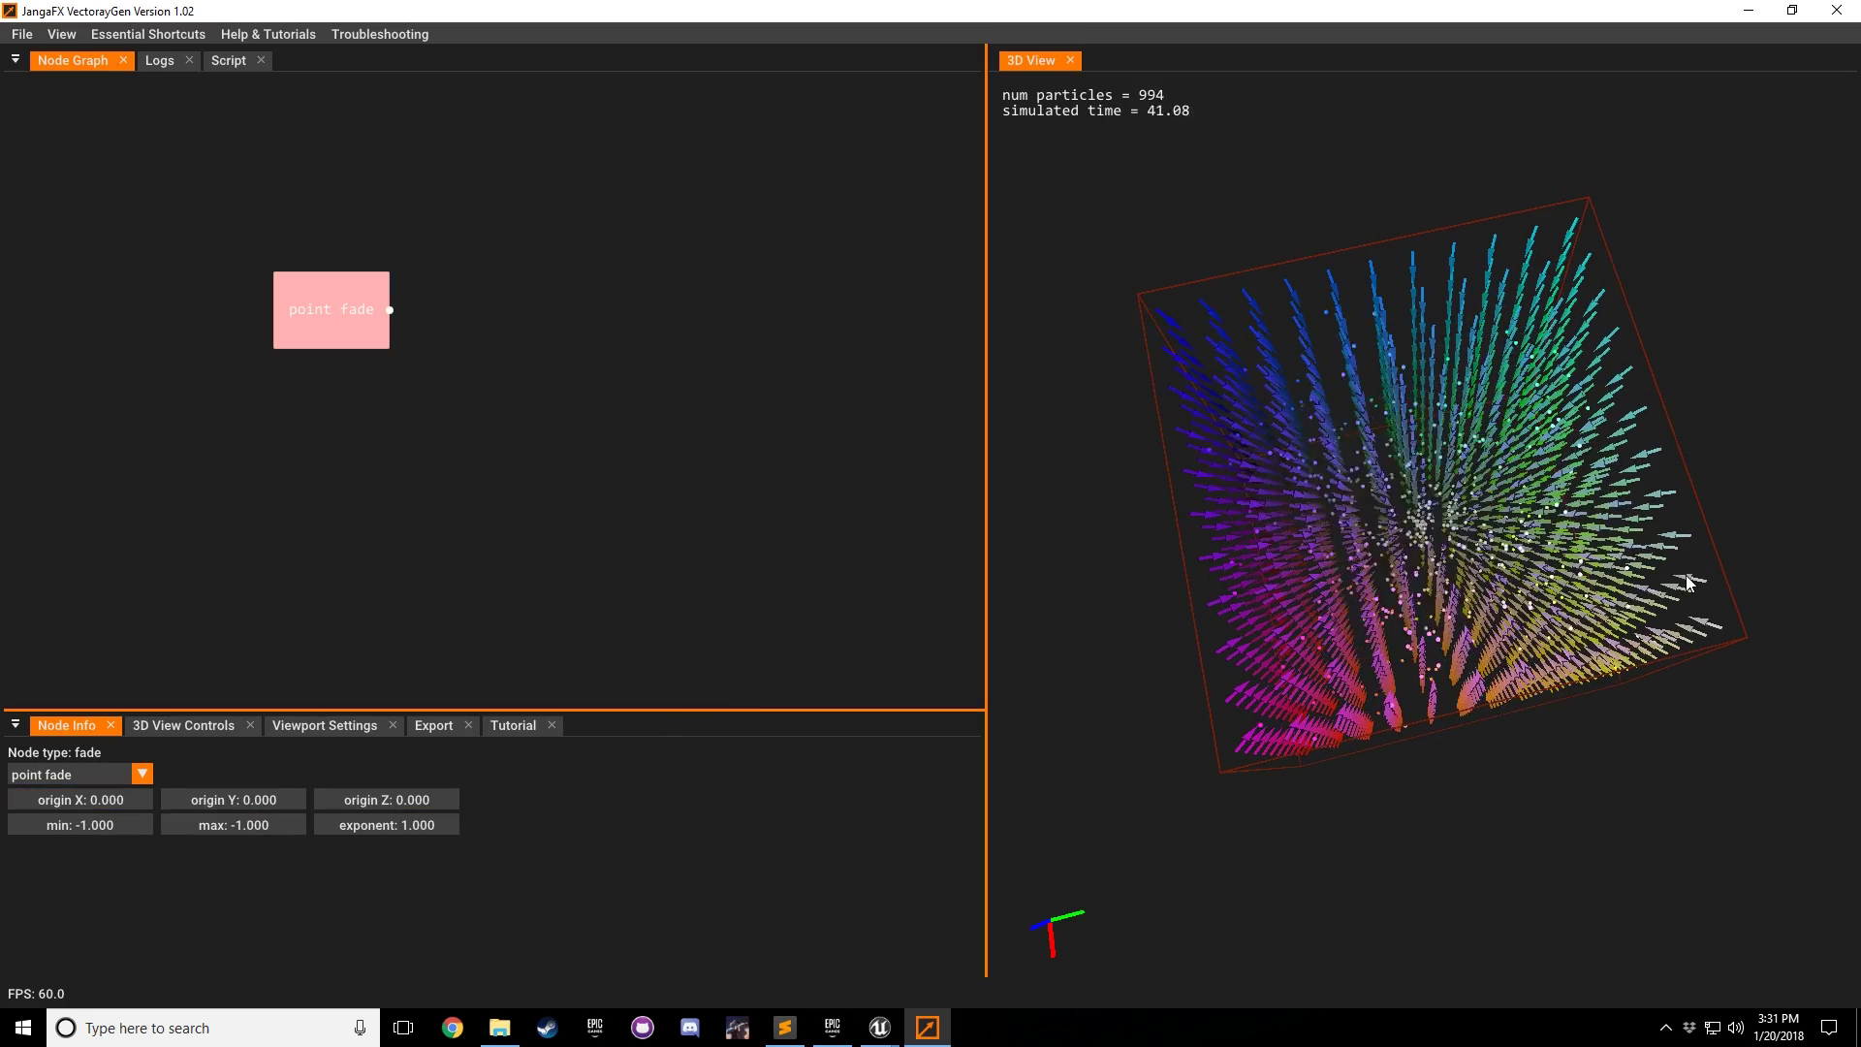
Step: Add a rotate node beside the point fade node, connect point fade's output to its input, and display the rotate node
click(498, 287)
right_click(528, 289)
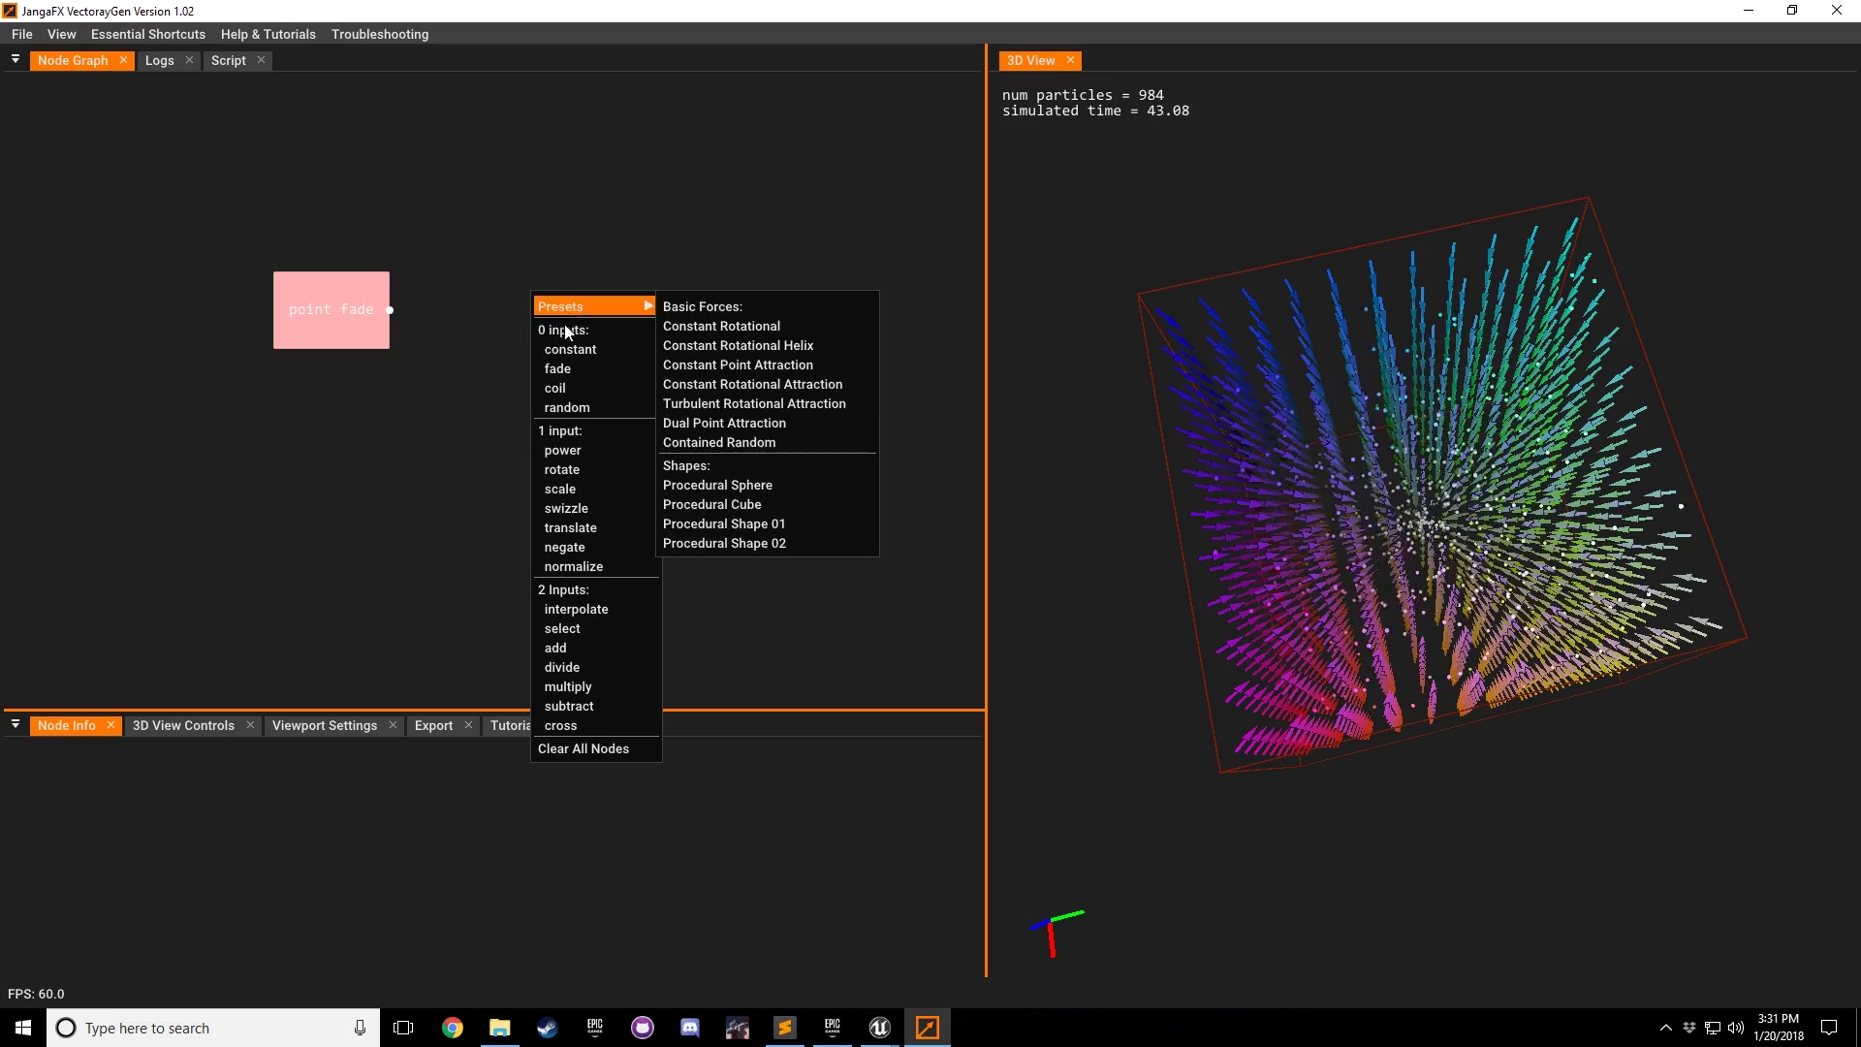
click(583, 471)
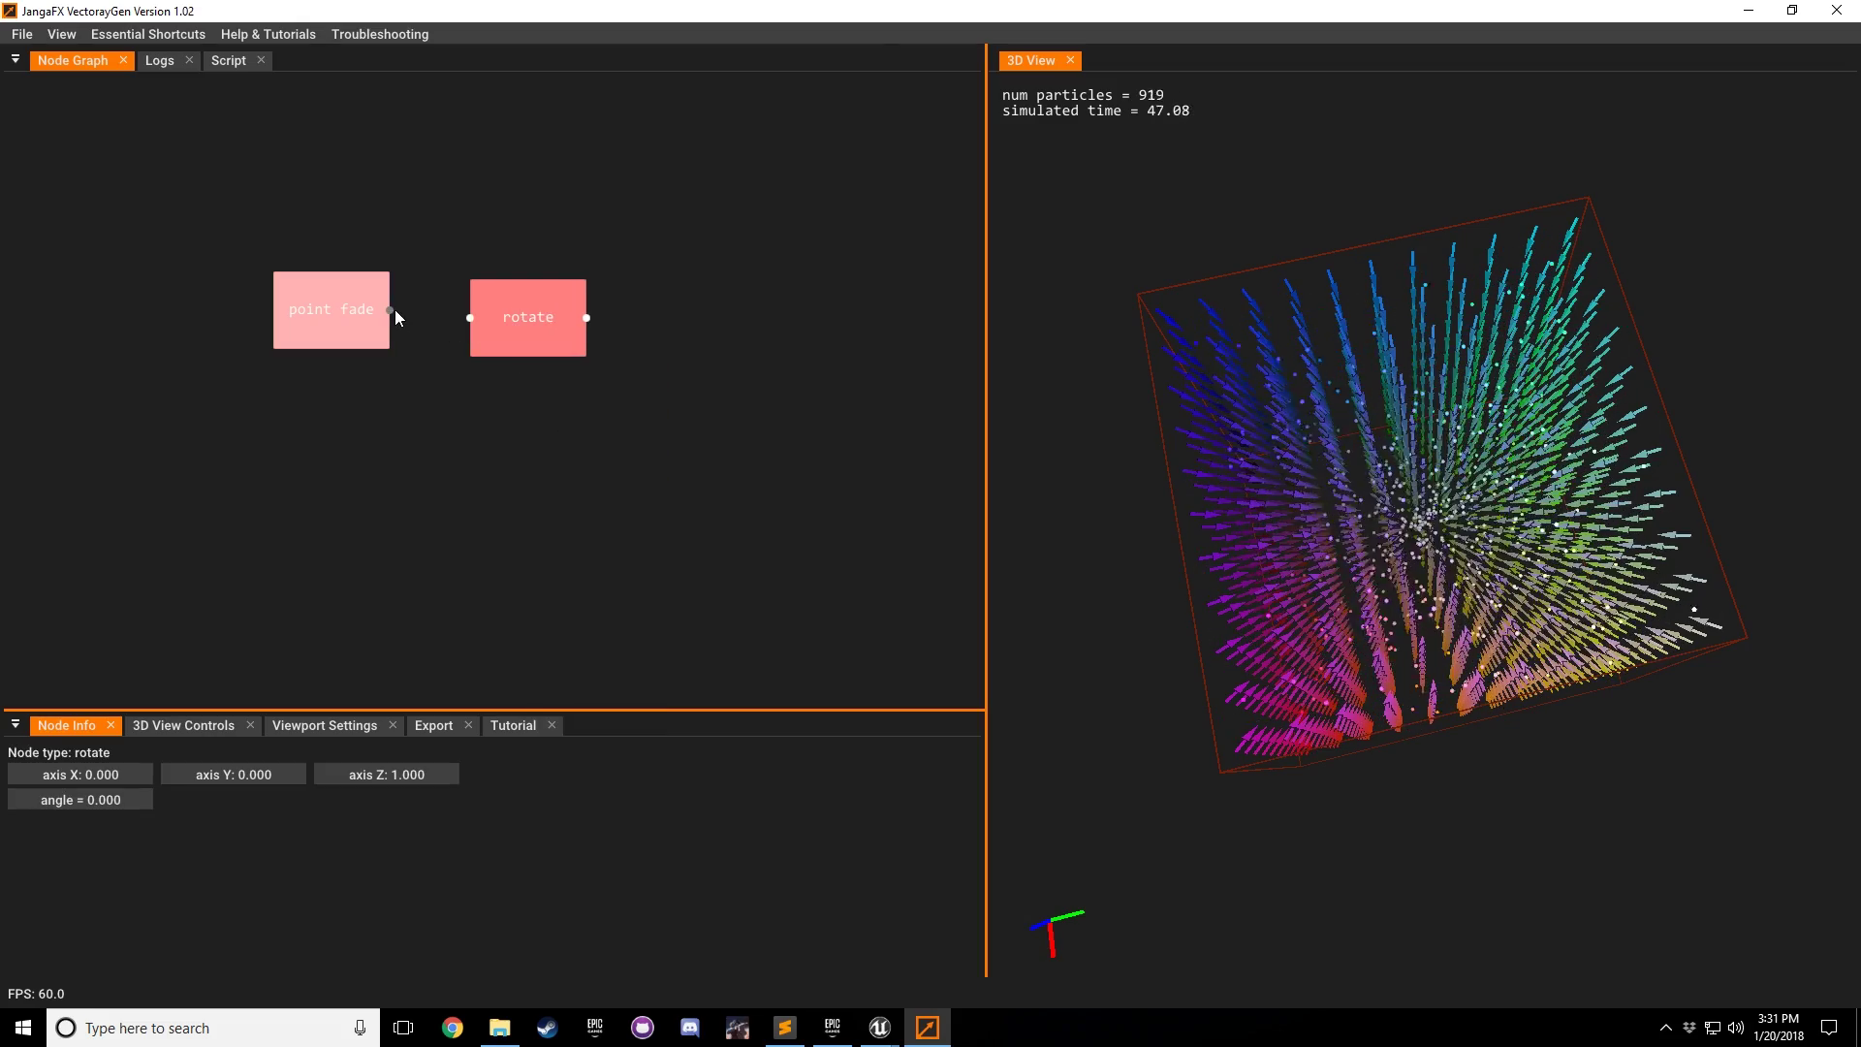
drag(391, 310, 467, 314)
click(506, 316)
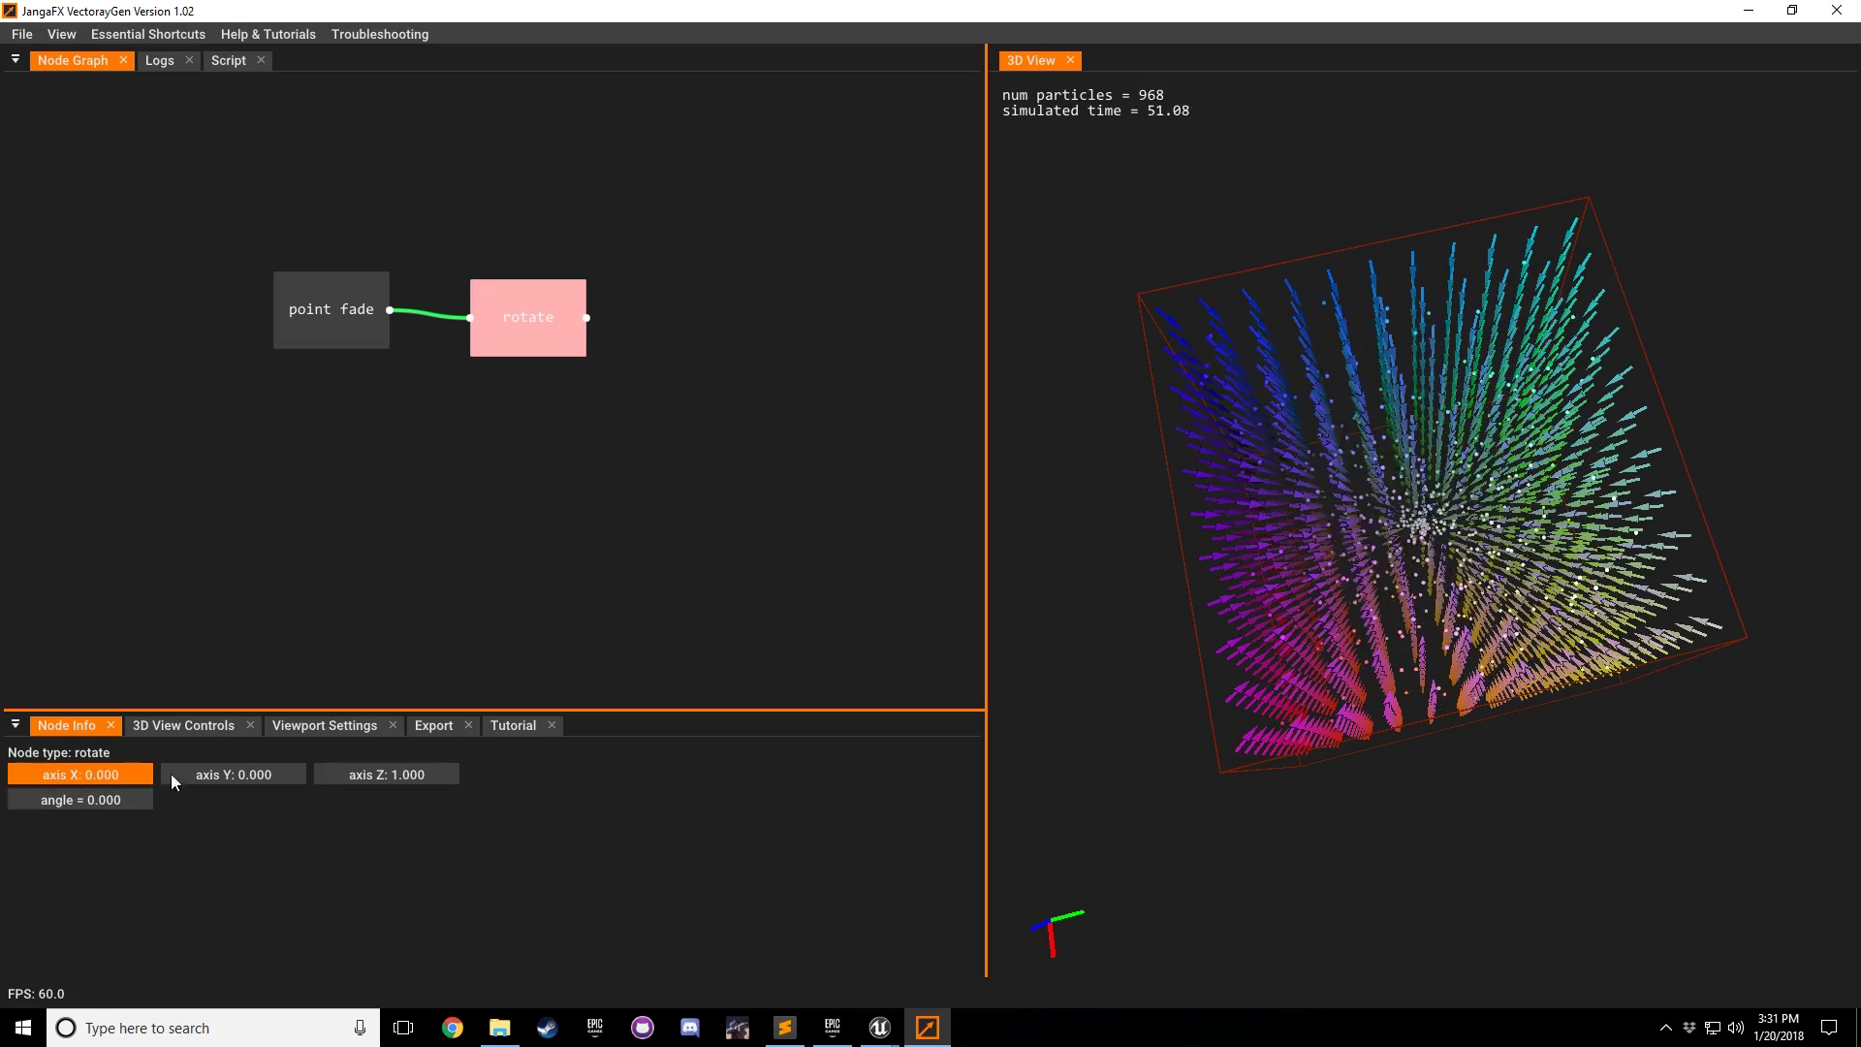
Step: Set the rotate node's angle to 90 about the Z axis and inspect the rotated vector field in the 3D view
drag(1435, 456, 1178, 793)
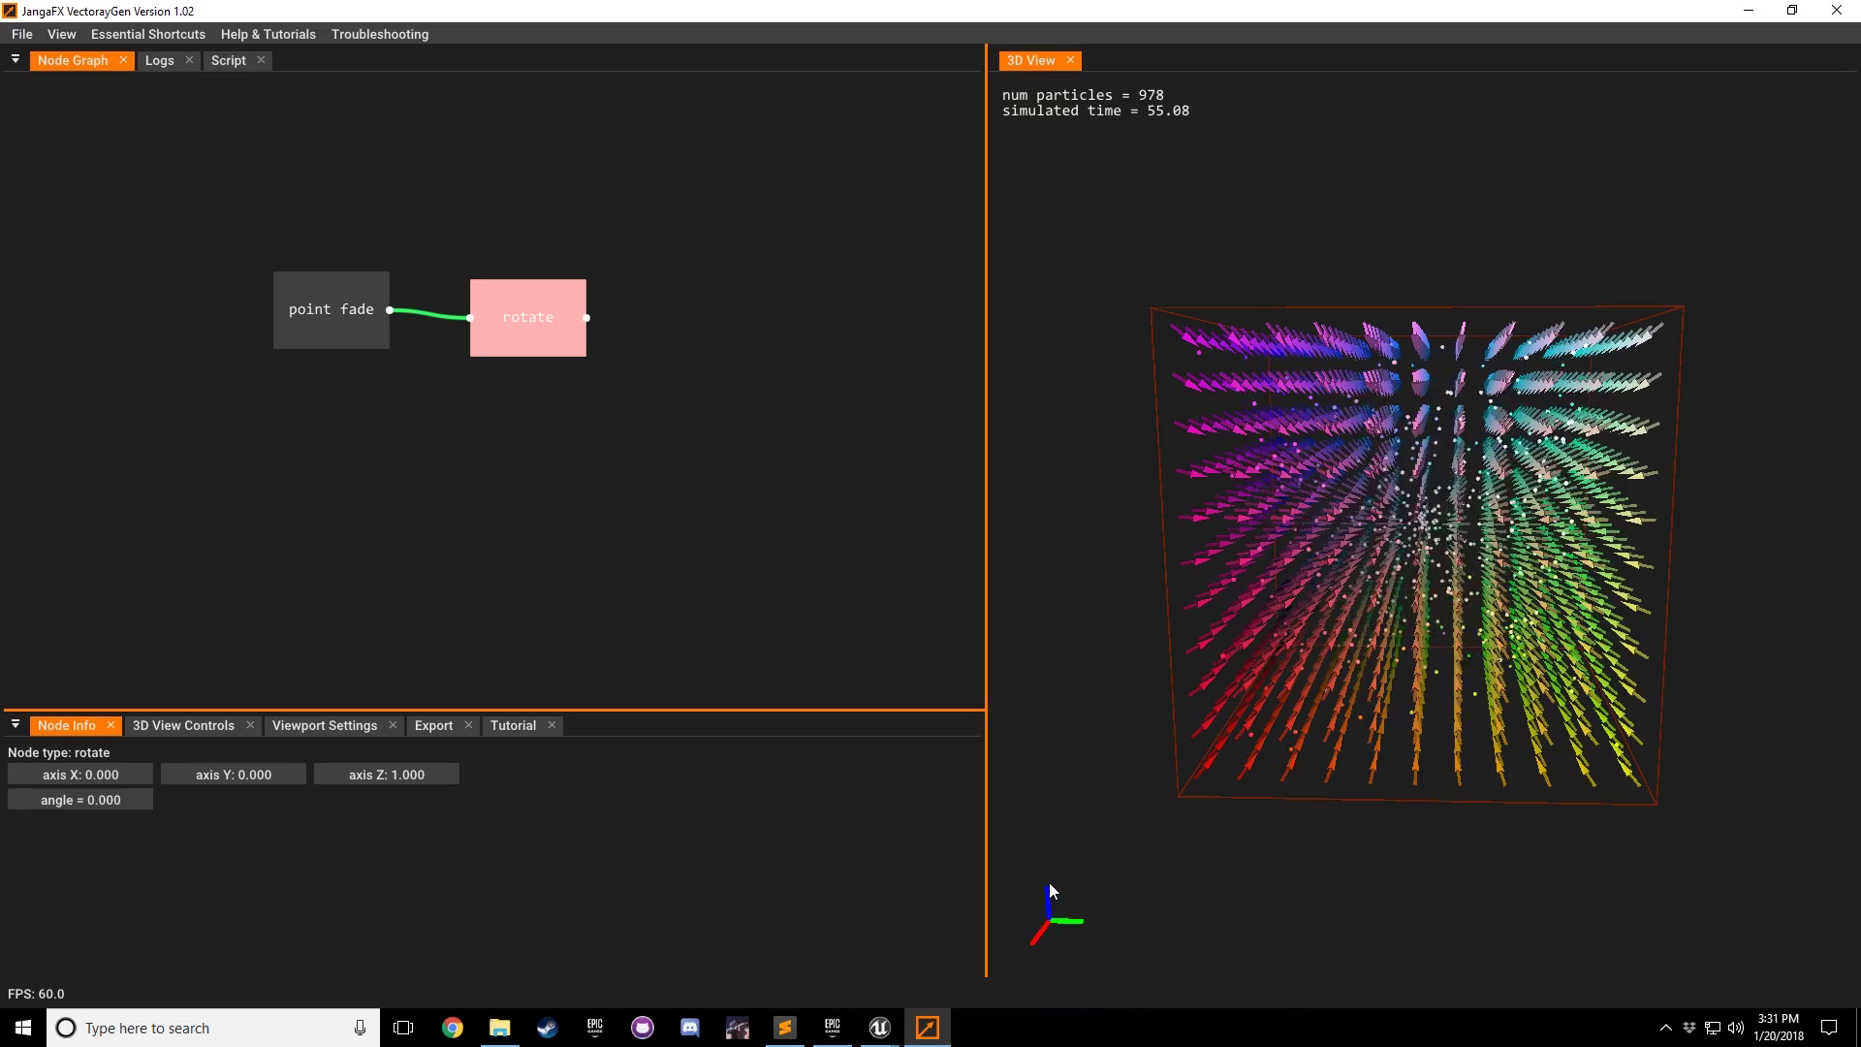
drag(1254, 739, 1265, 773)
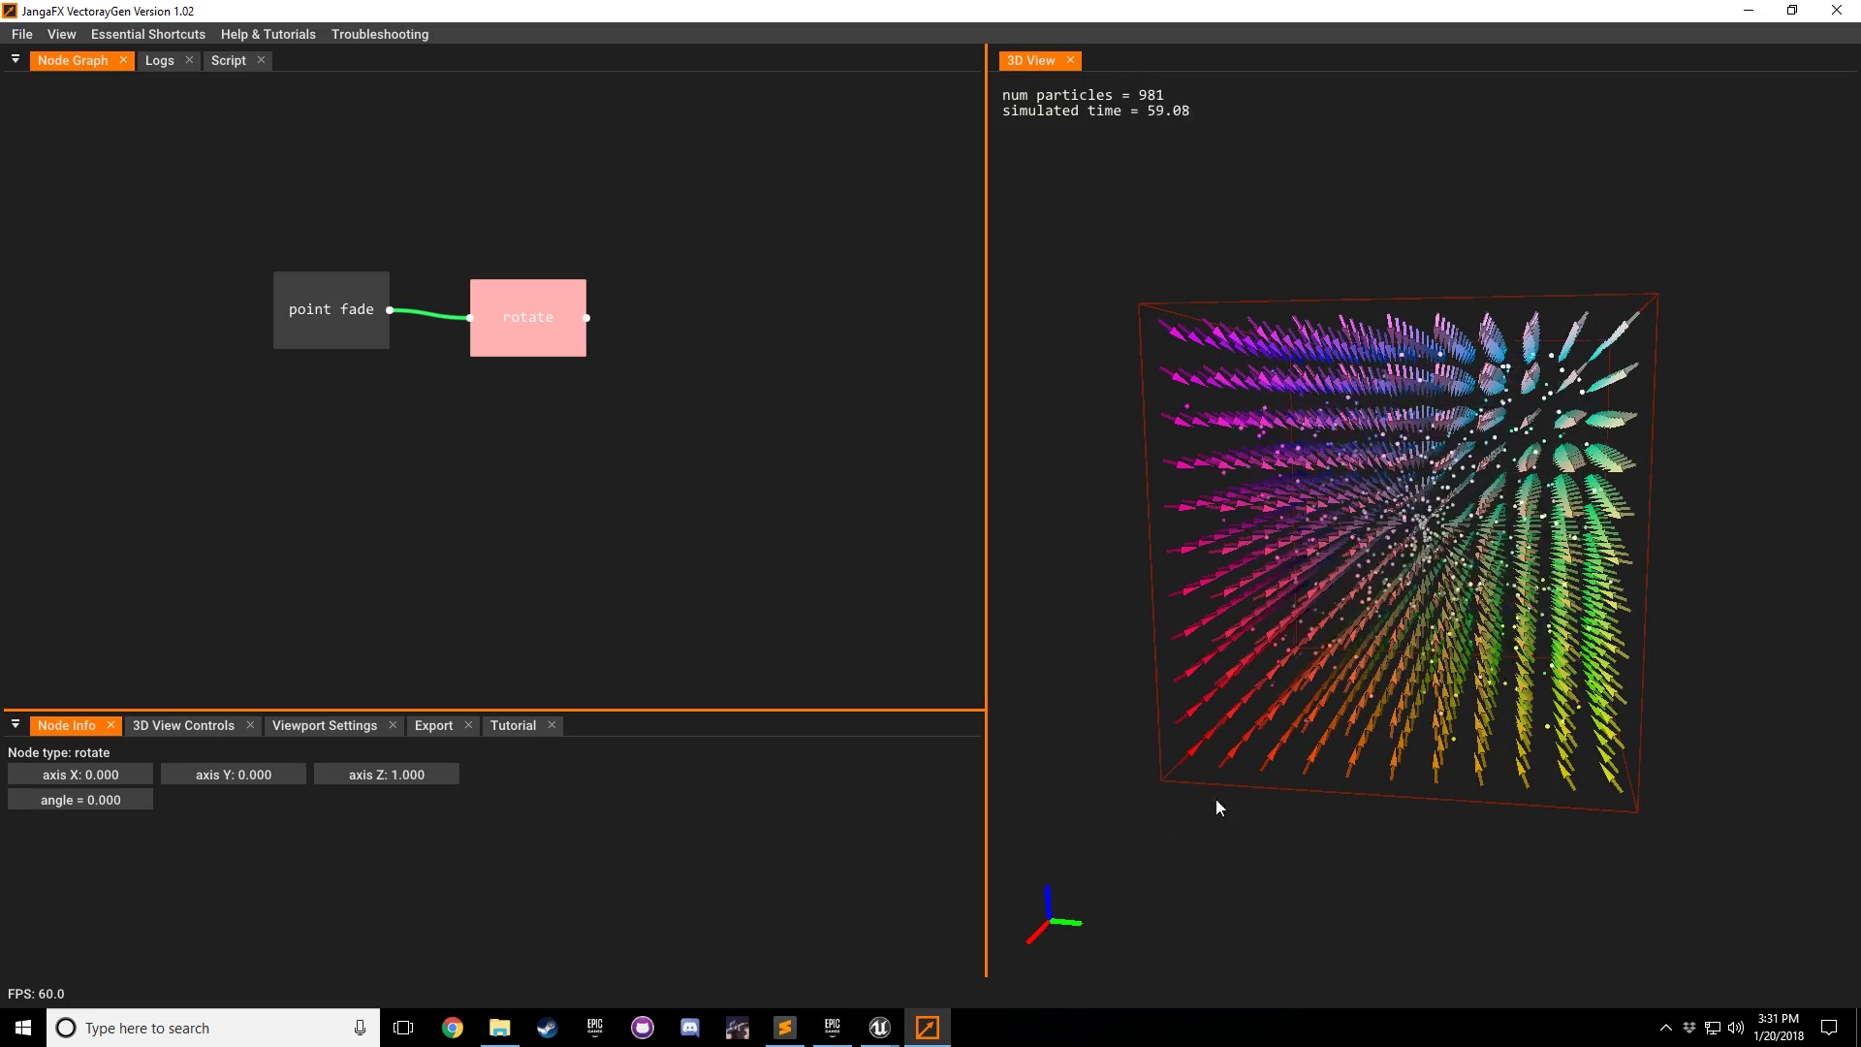
drag(1218, 806, 1347, 711)
drag(1132, 834, 1505, 521)
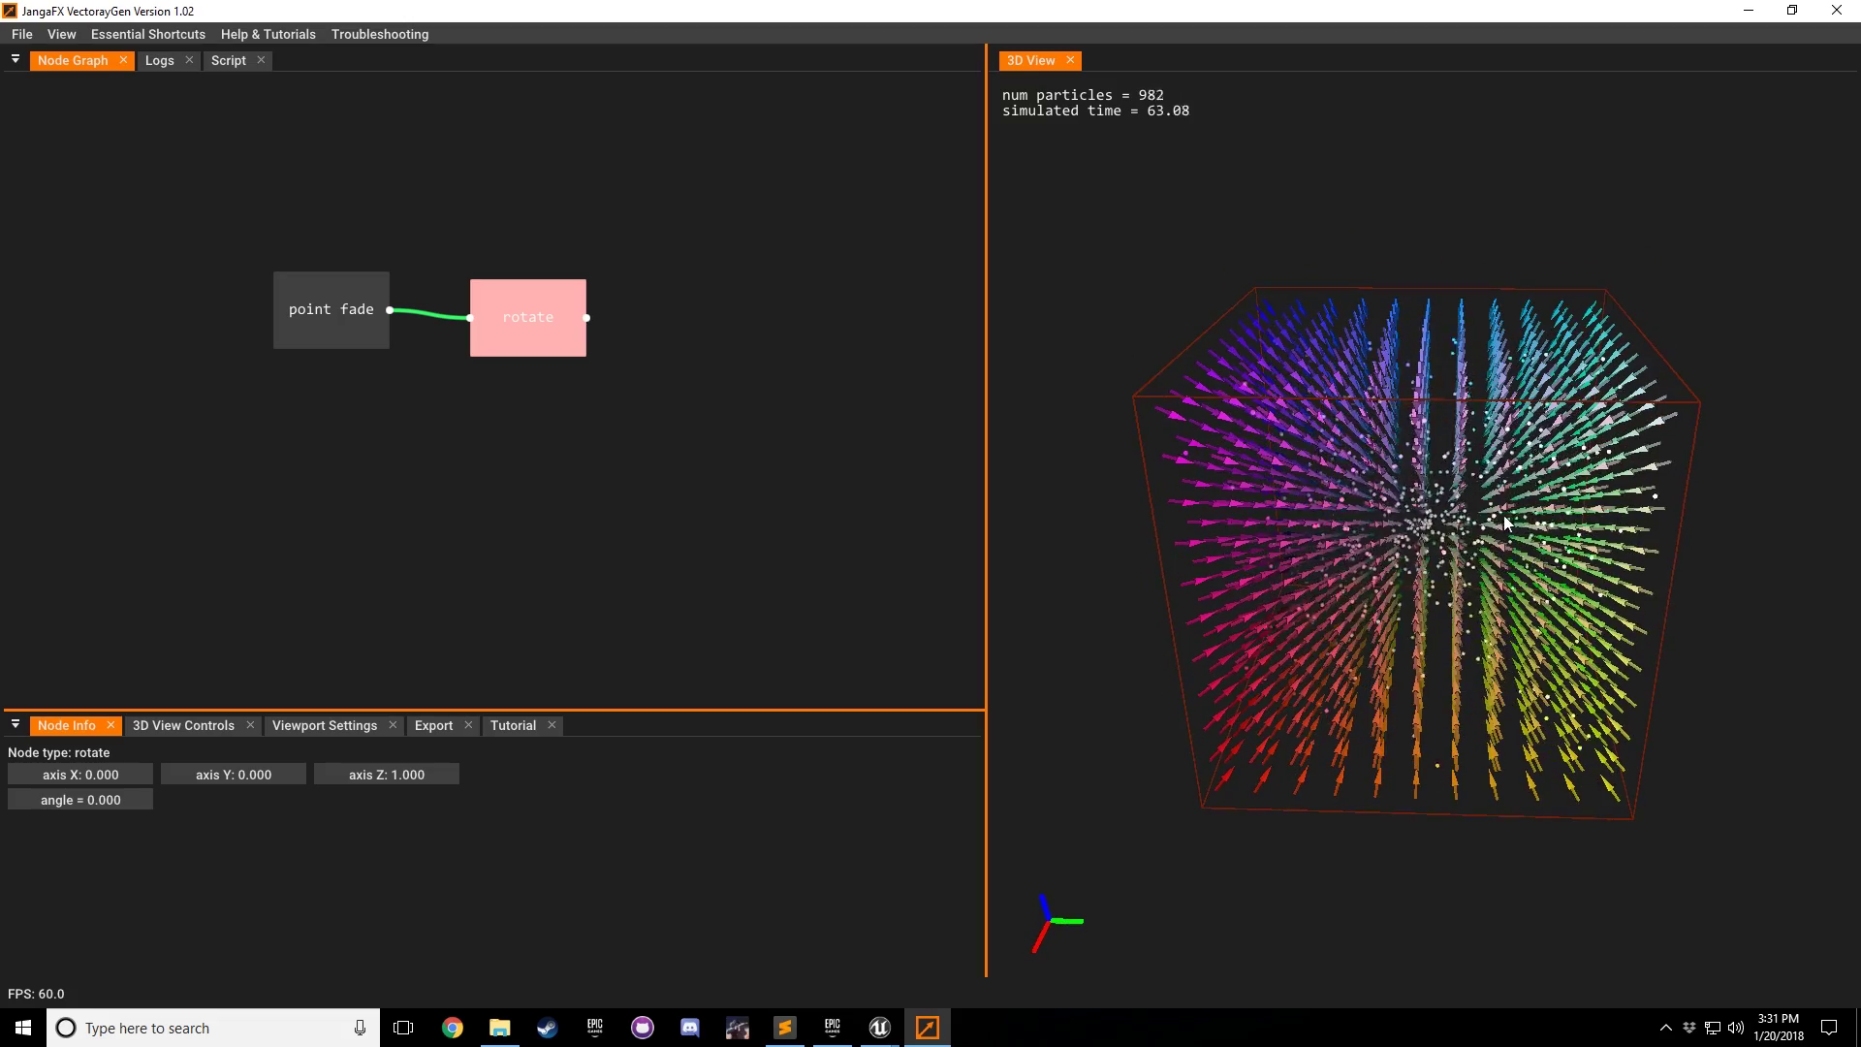
double_click(97, 799)
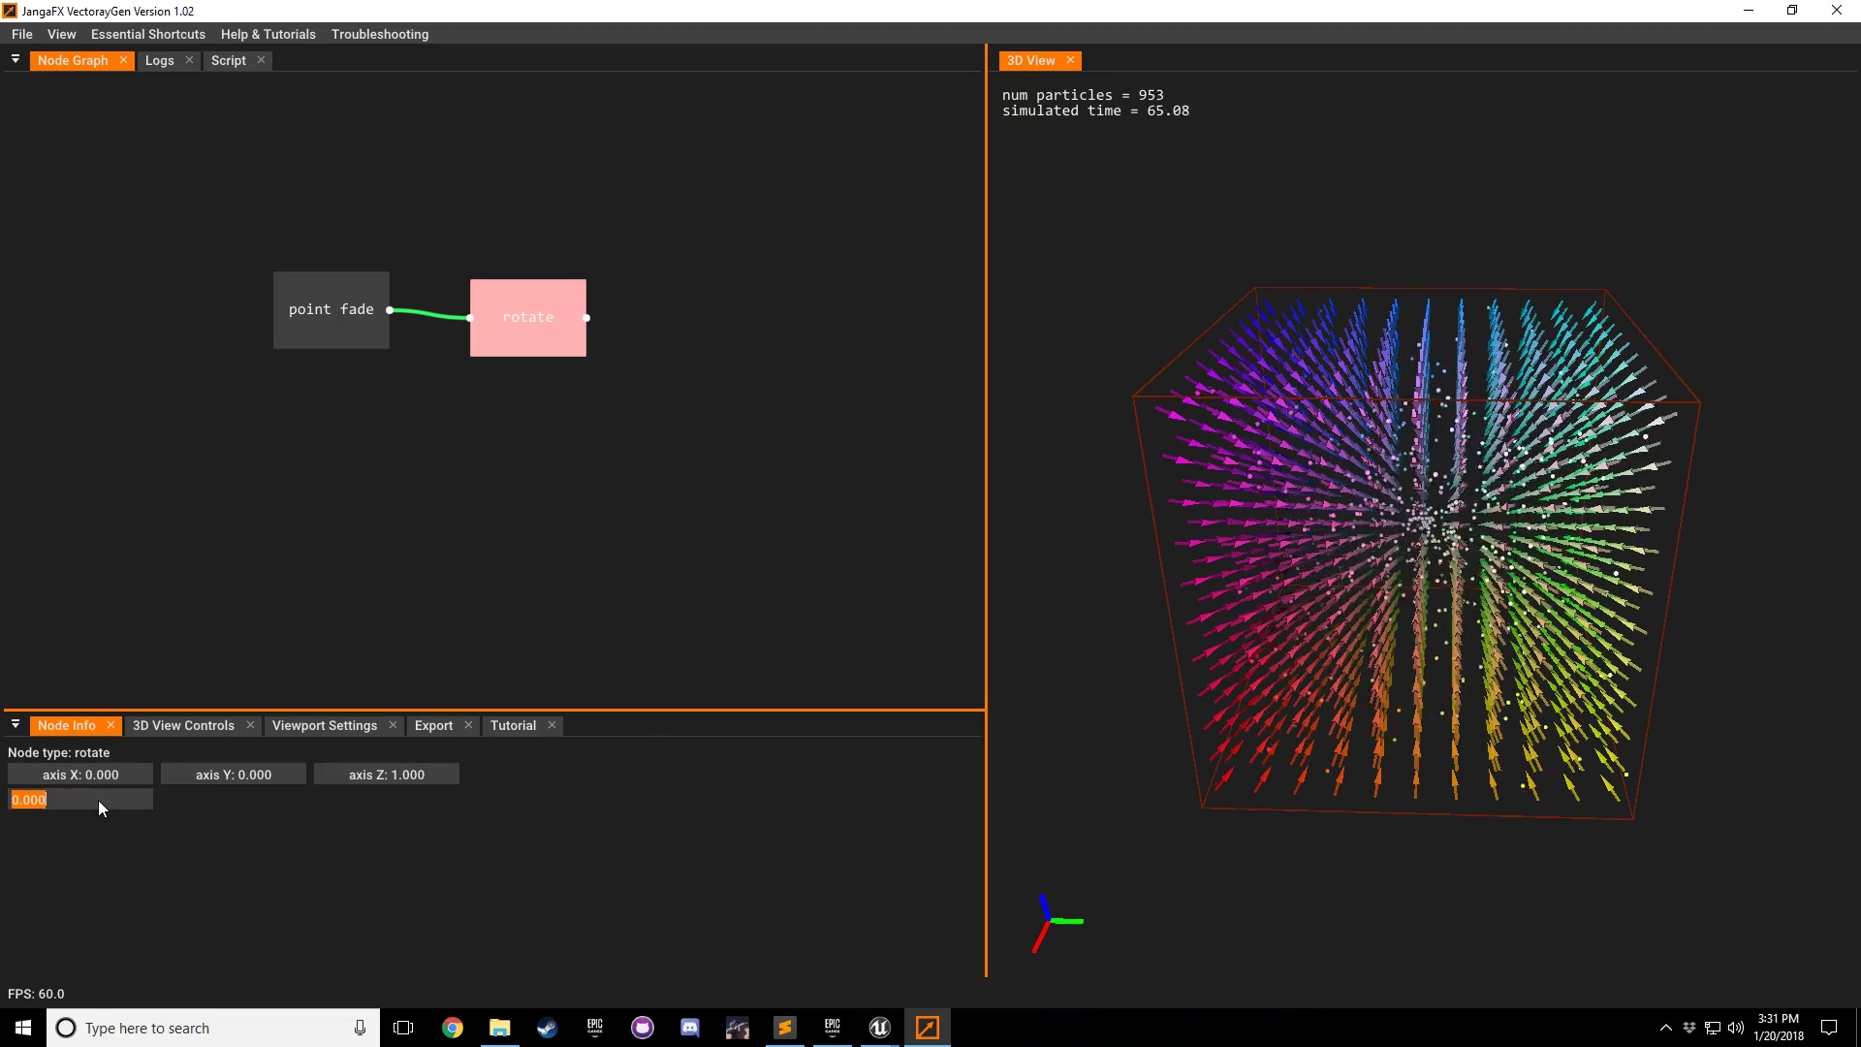
text(90)
click(665, 637)
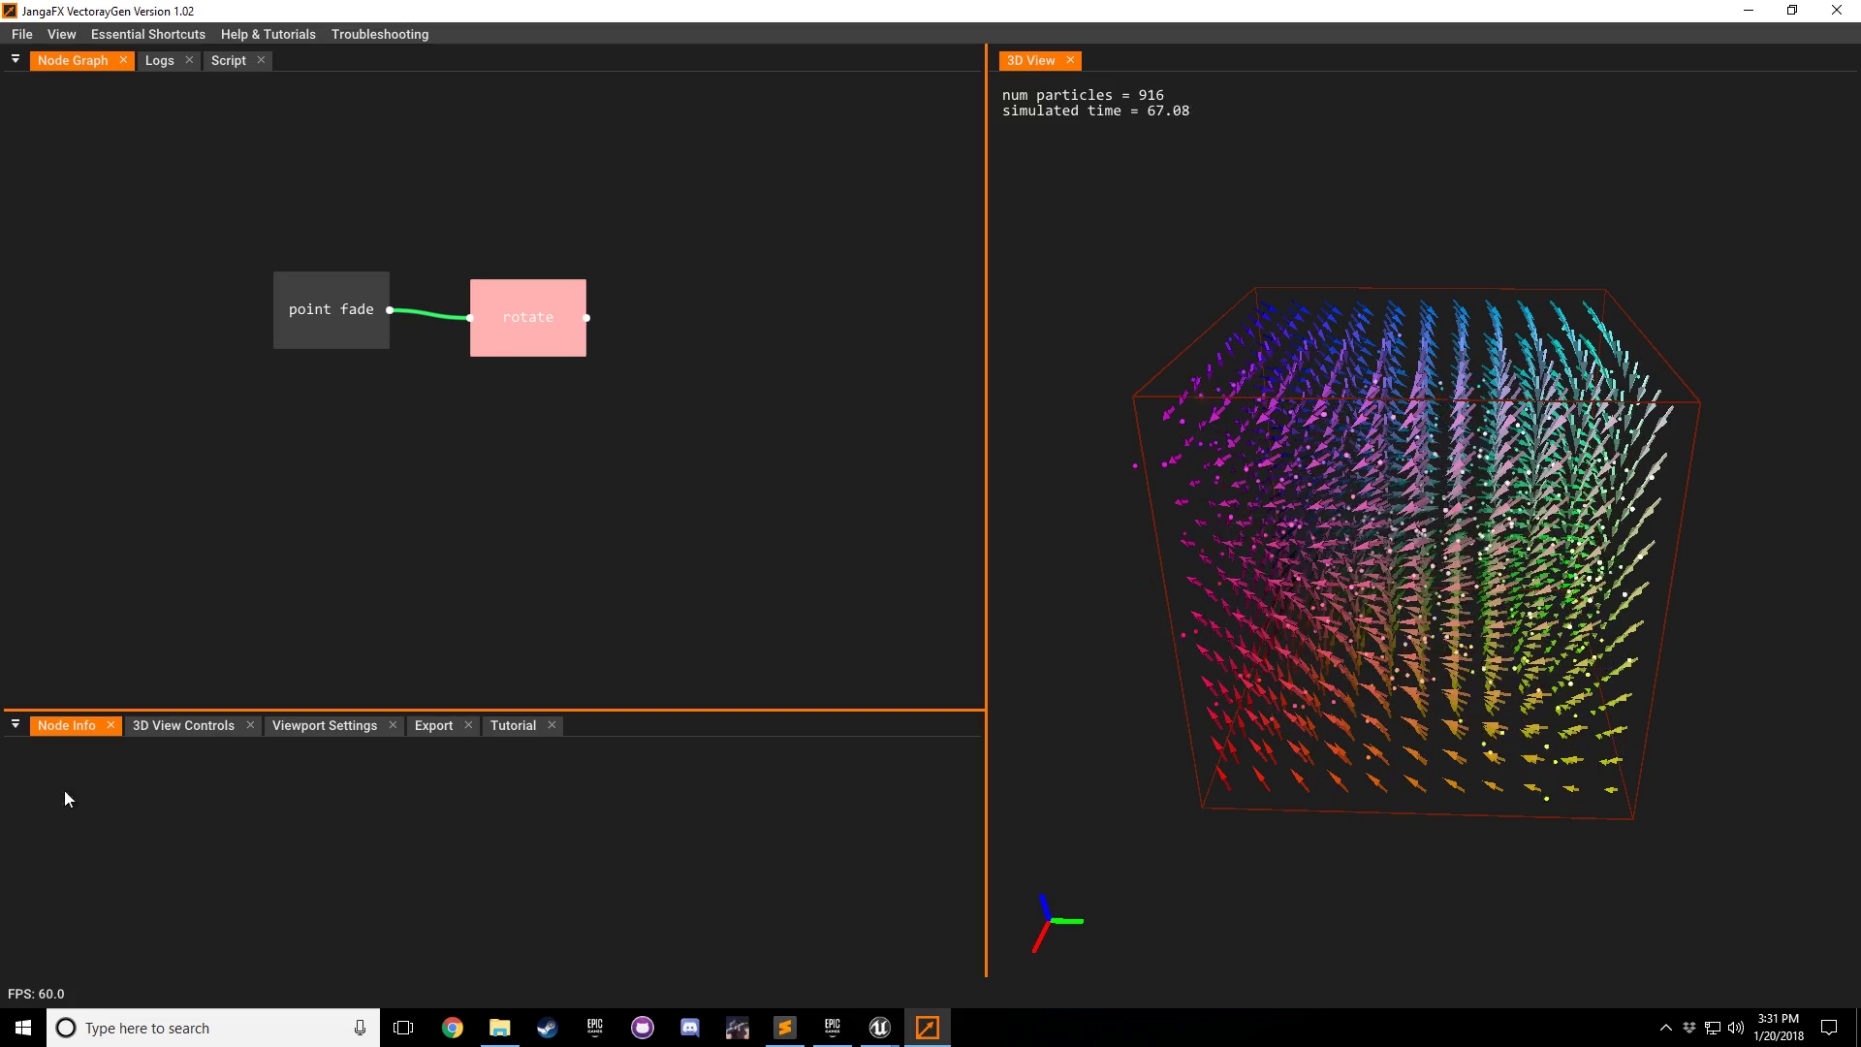
click(502, 328)
drag(1230, 424, 1410, 482)
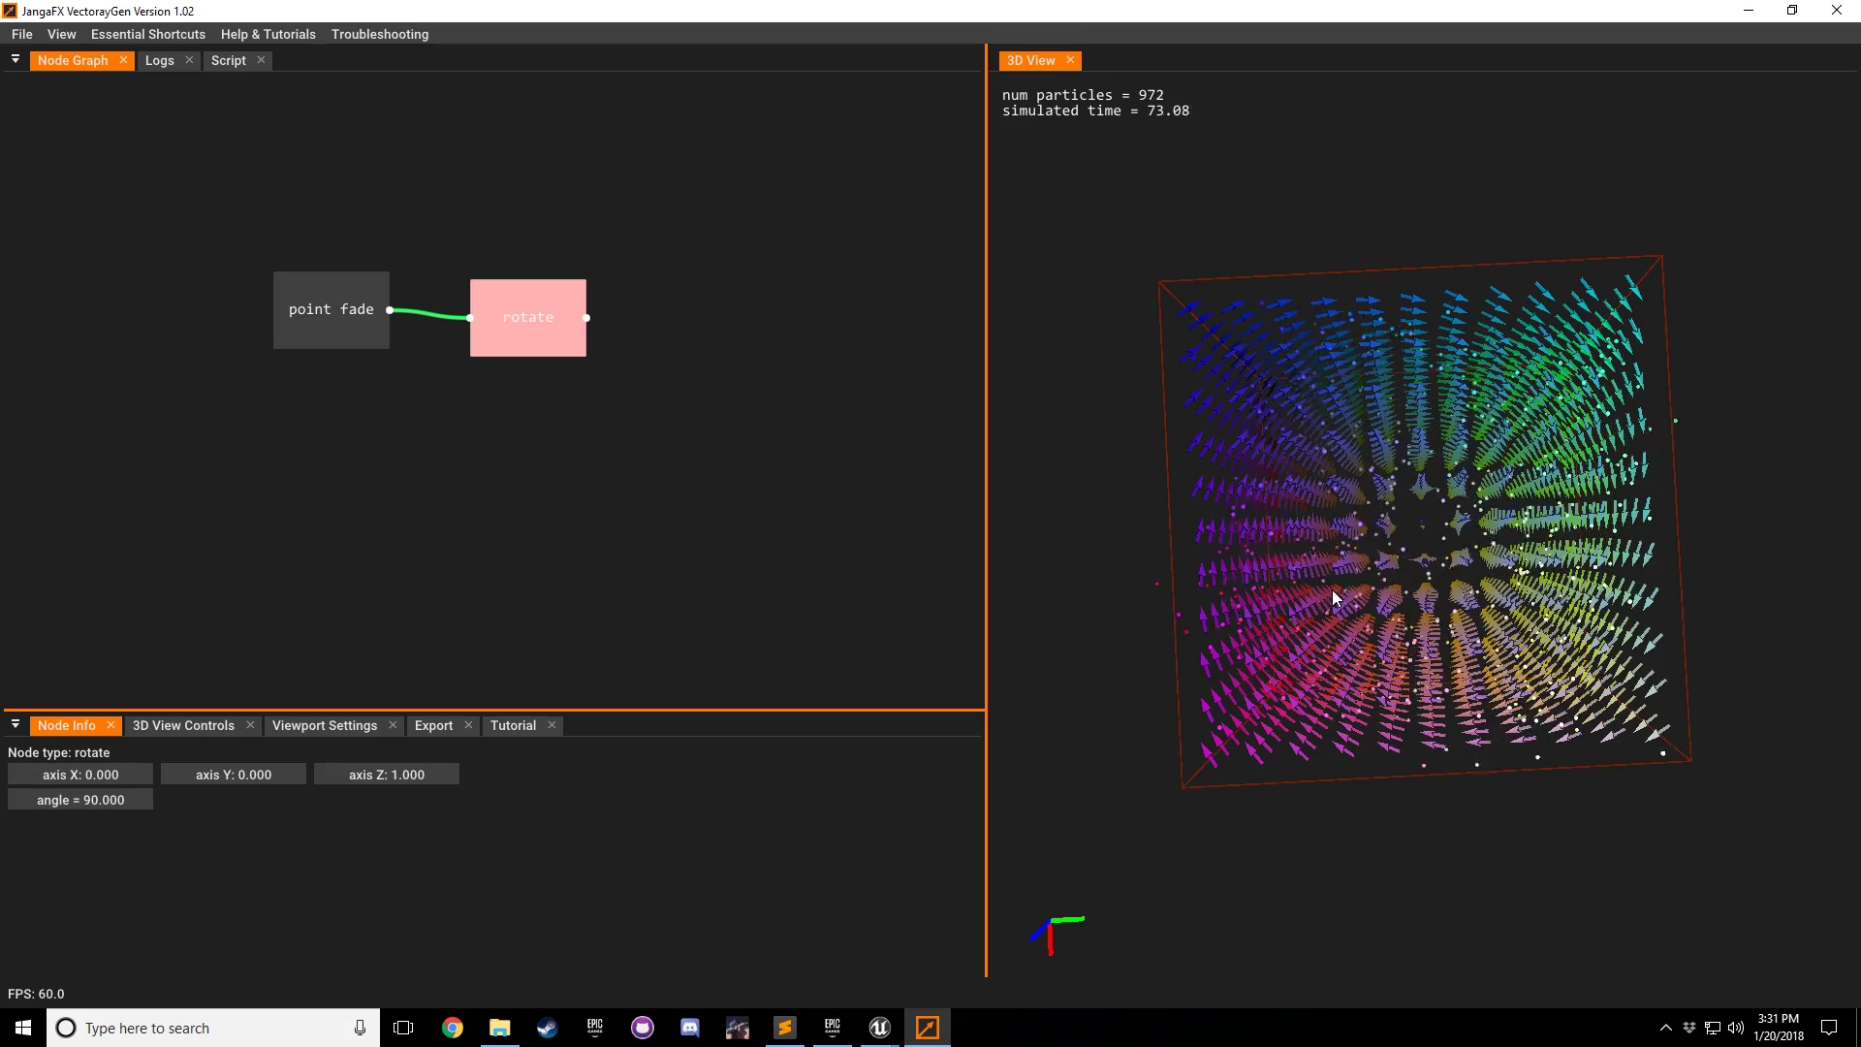
Step: Set the particle spawn rate to 10000 per second, reselect the rotate node, and inspect the particle motion from several angles
click(296, 728)
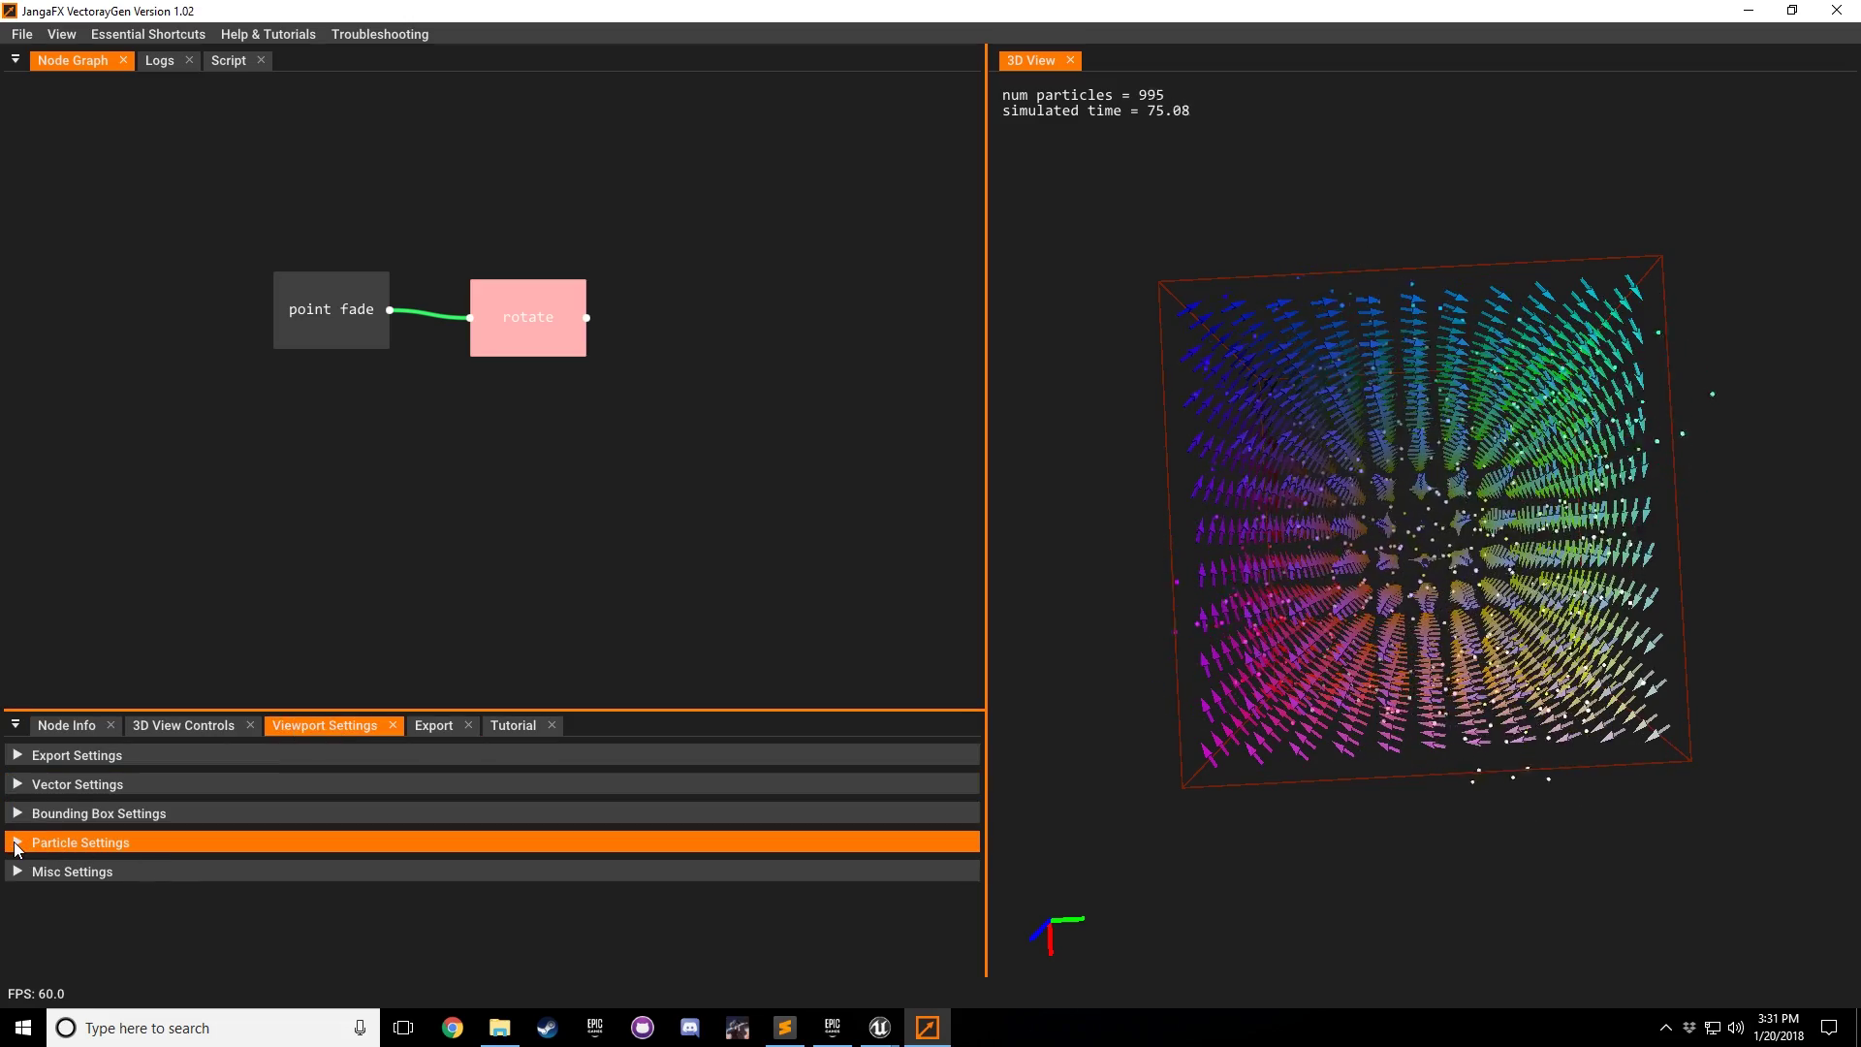
scroll(305, 876, down, 3)
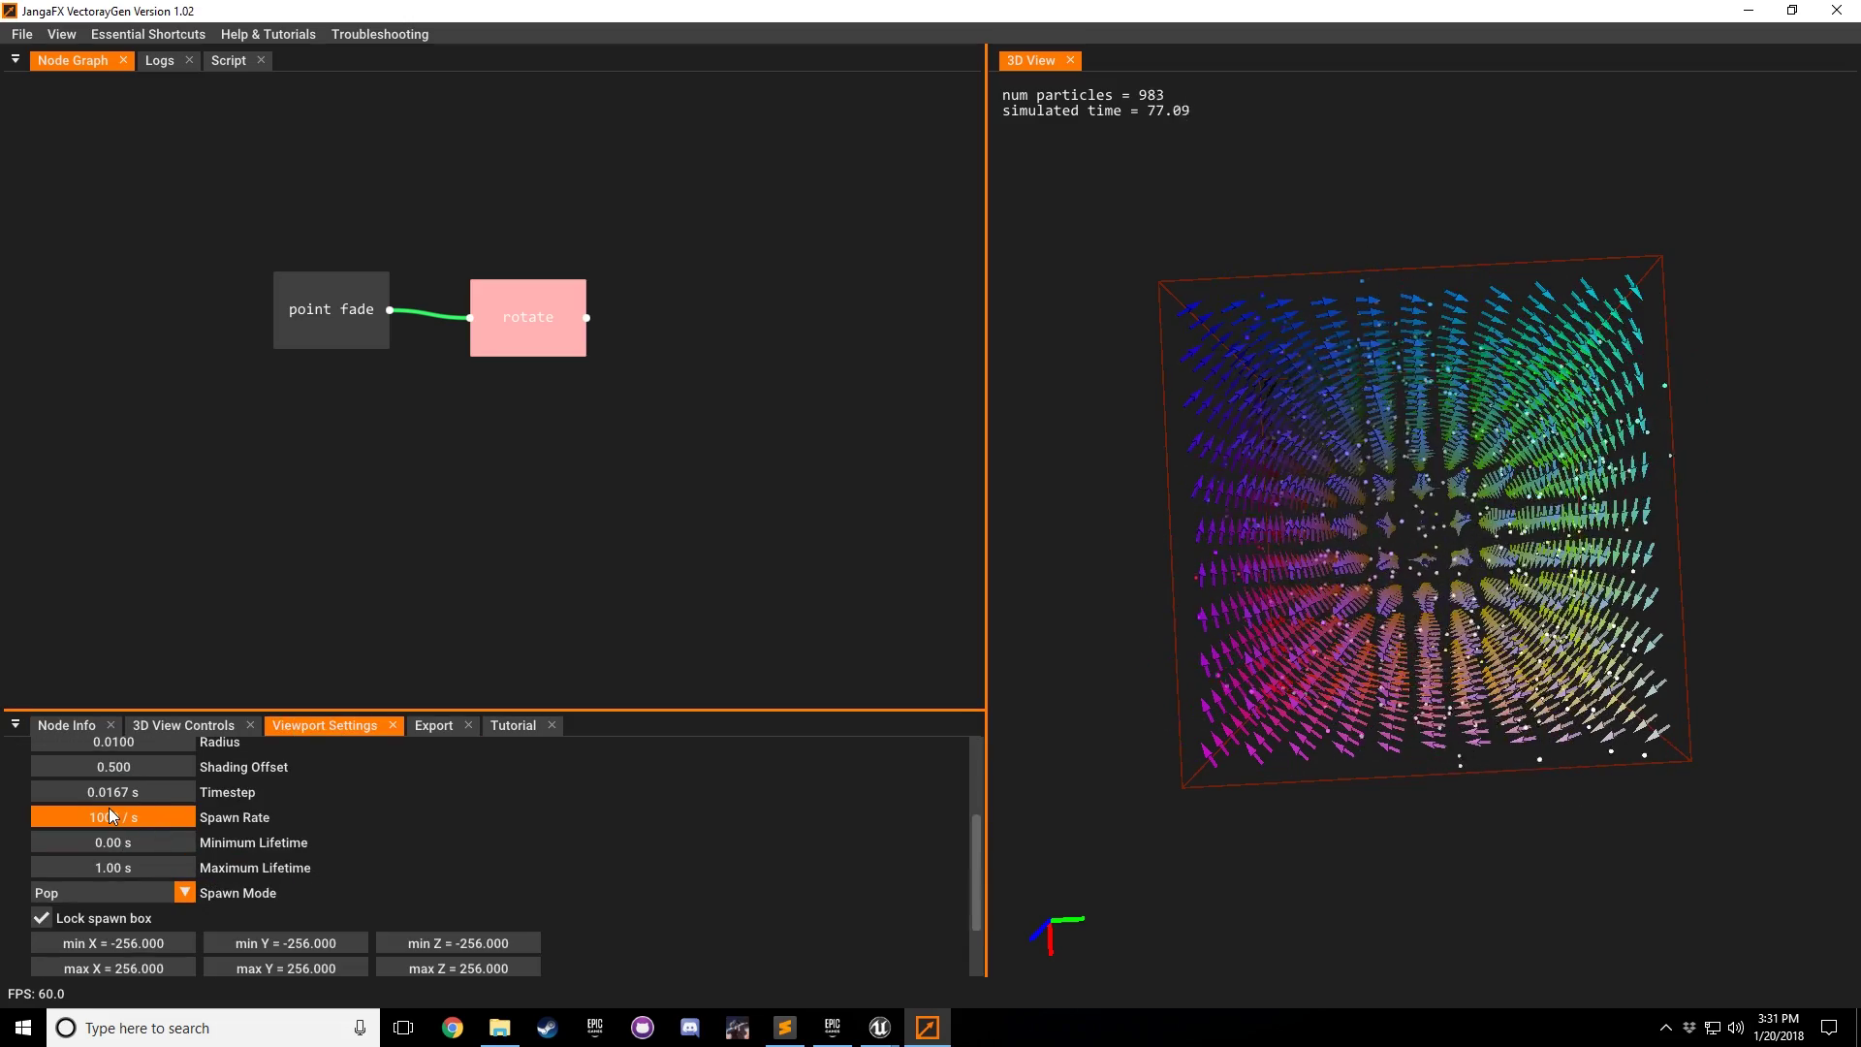
drag(624, 814, 678, 810)
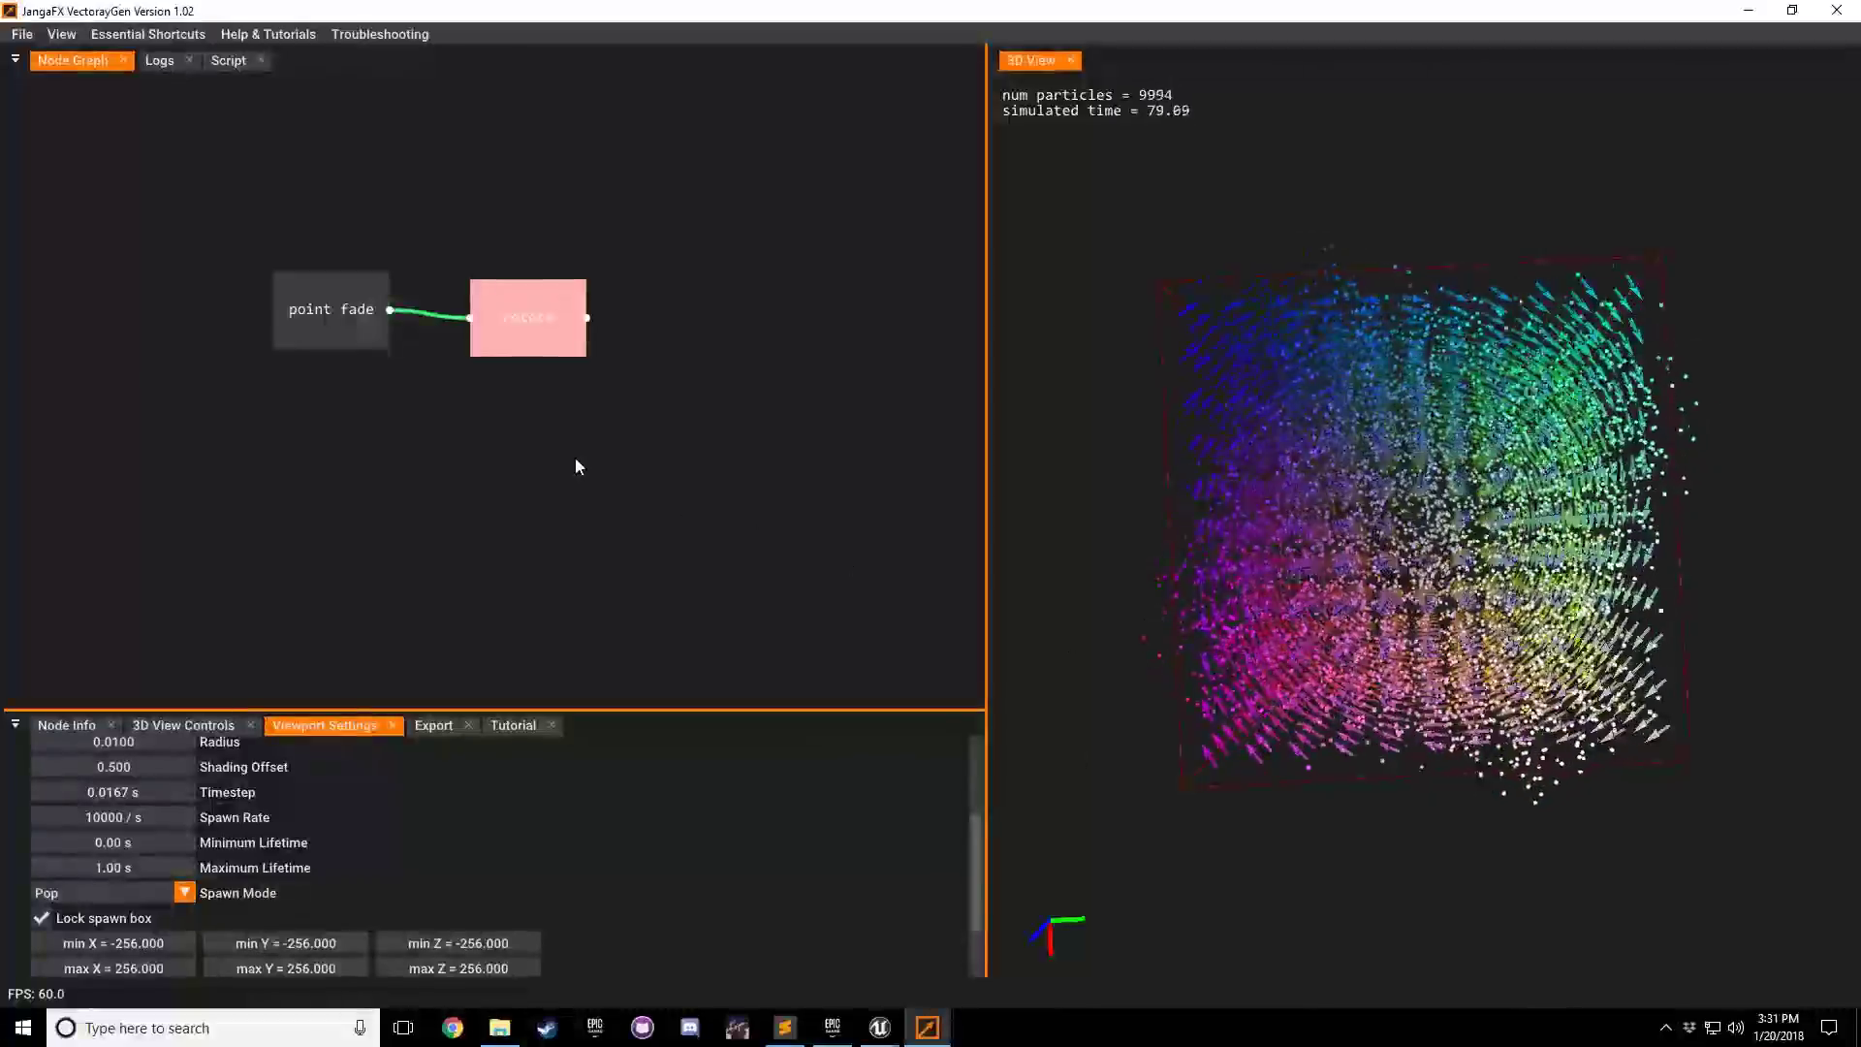
drag(1354, 515, 1376, 562)
drag(559, 332, 545, 331)
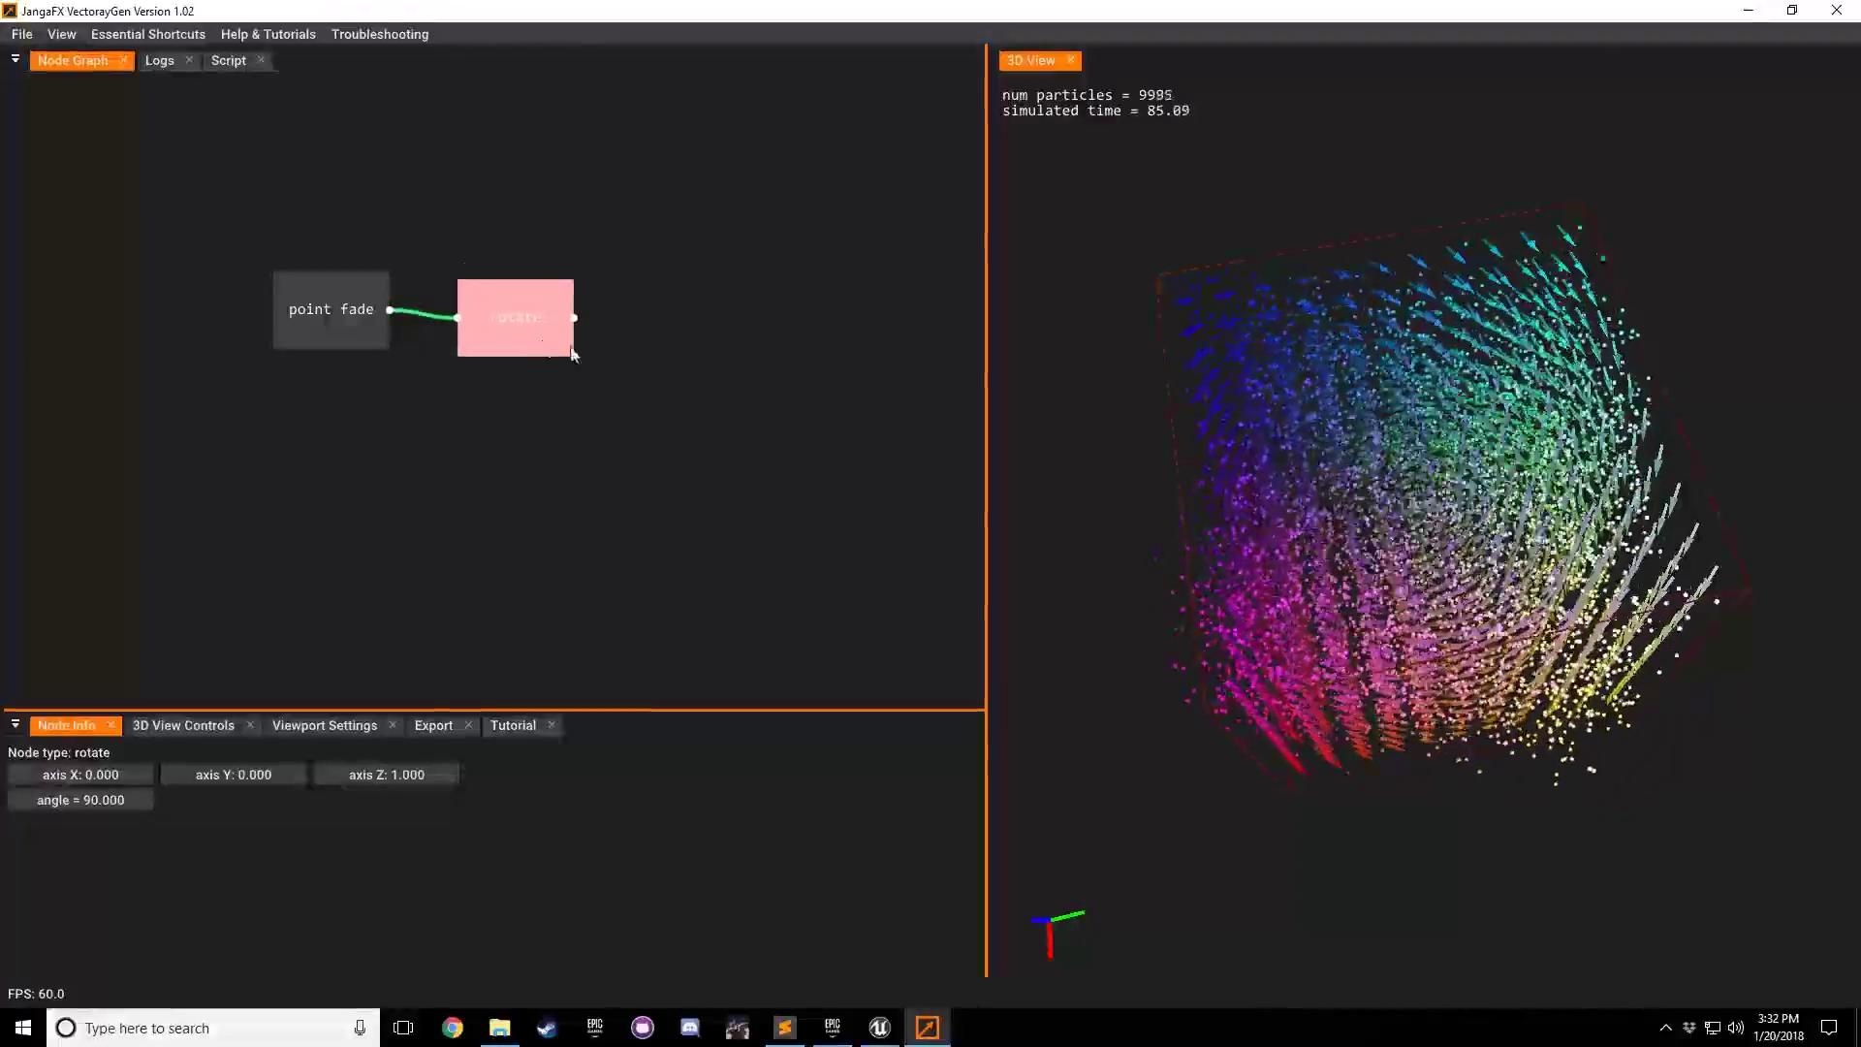
drag(1318, 497, 1432, 497)
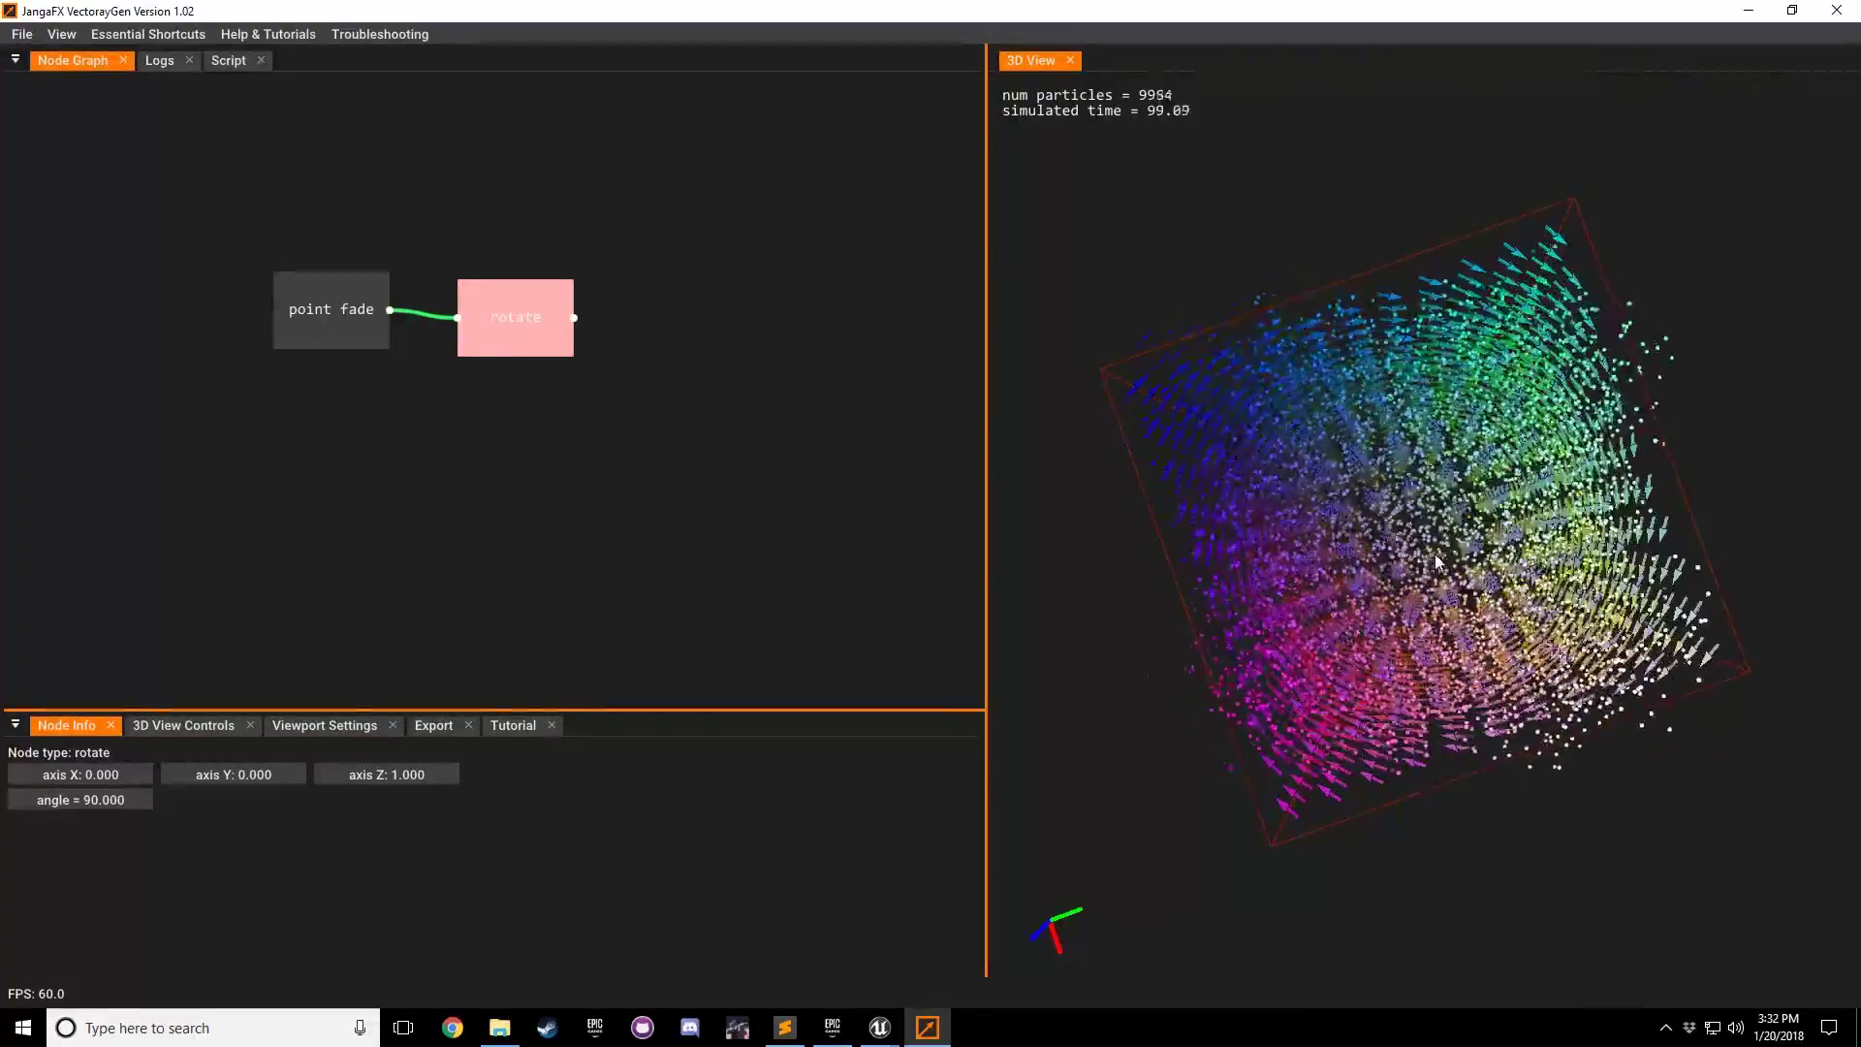
drag(1408, 513, 1152, 563)
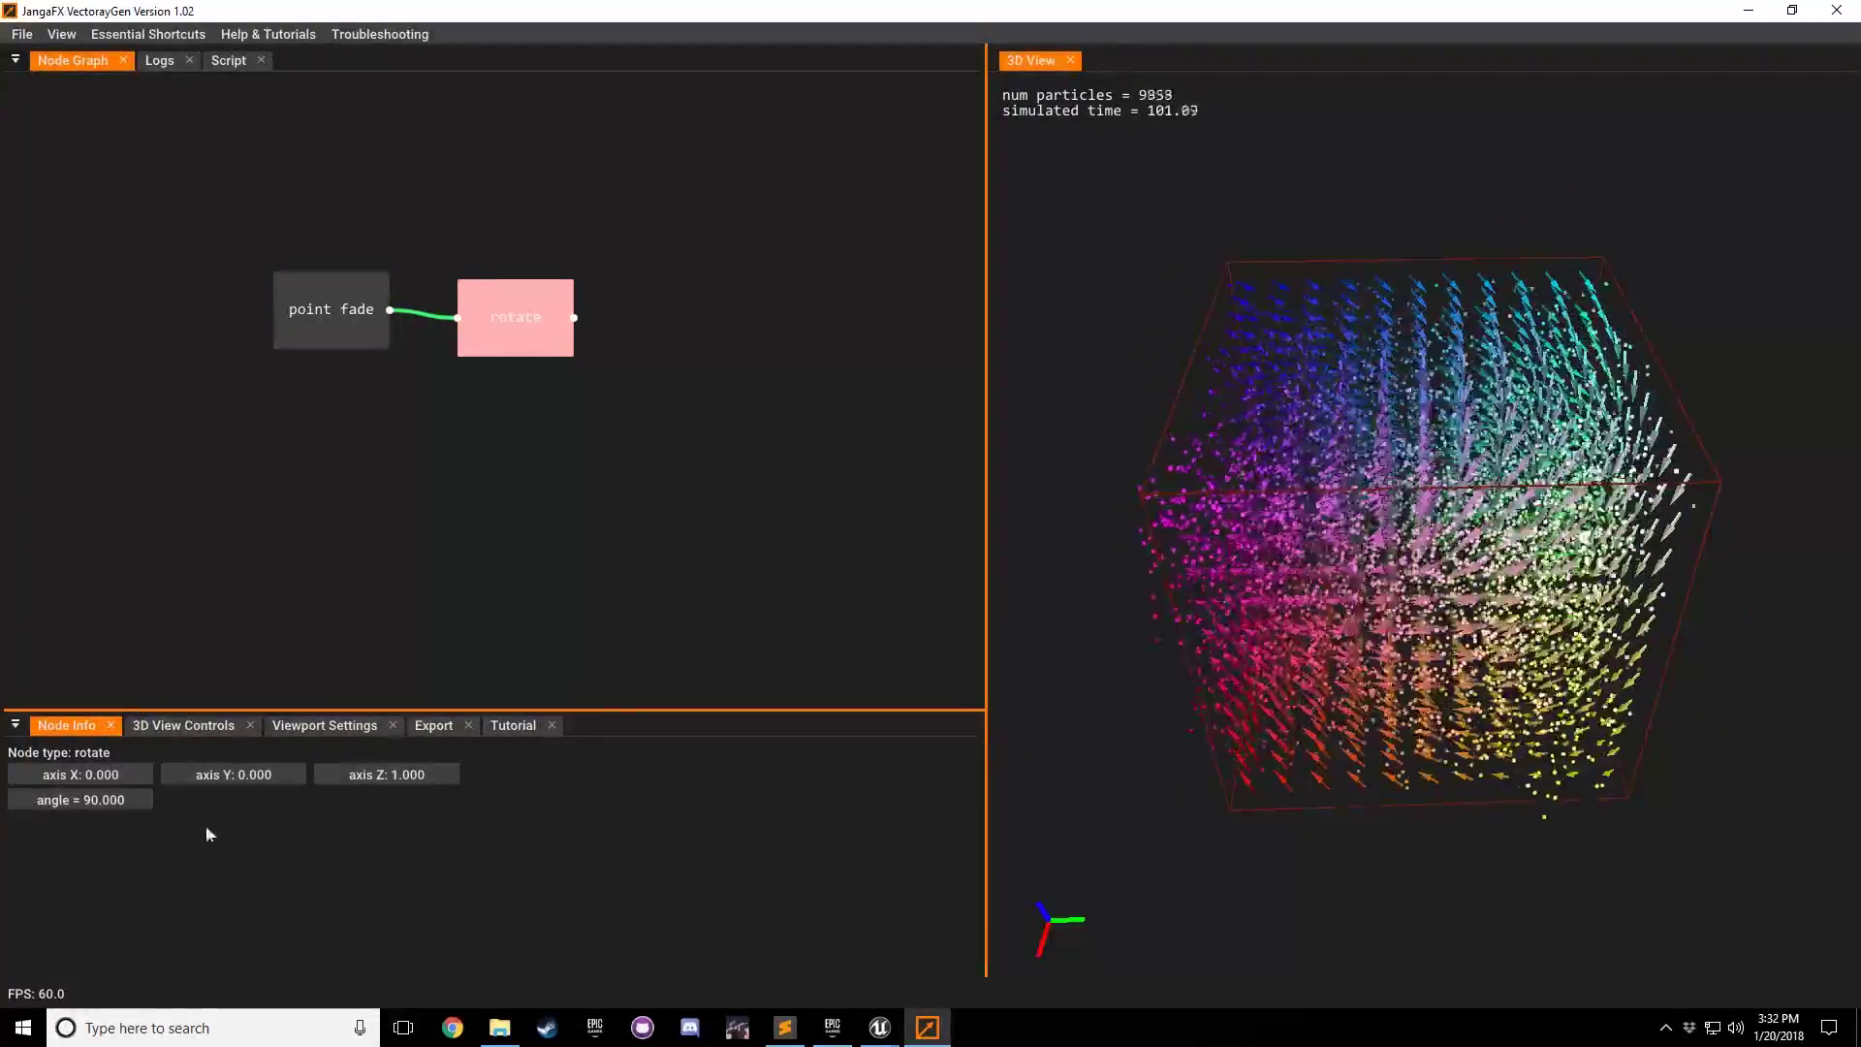
Step: Try larger and smaller angles on the rotate node, such as 104.8, to compare outward and inward spiralling
drag(101, 800, 268, 808)
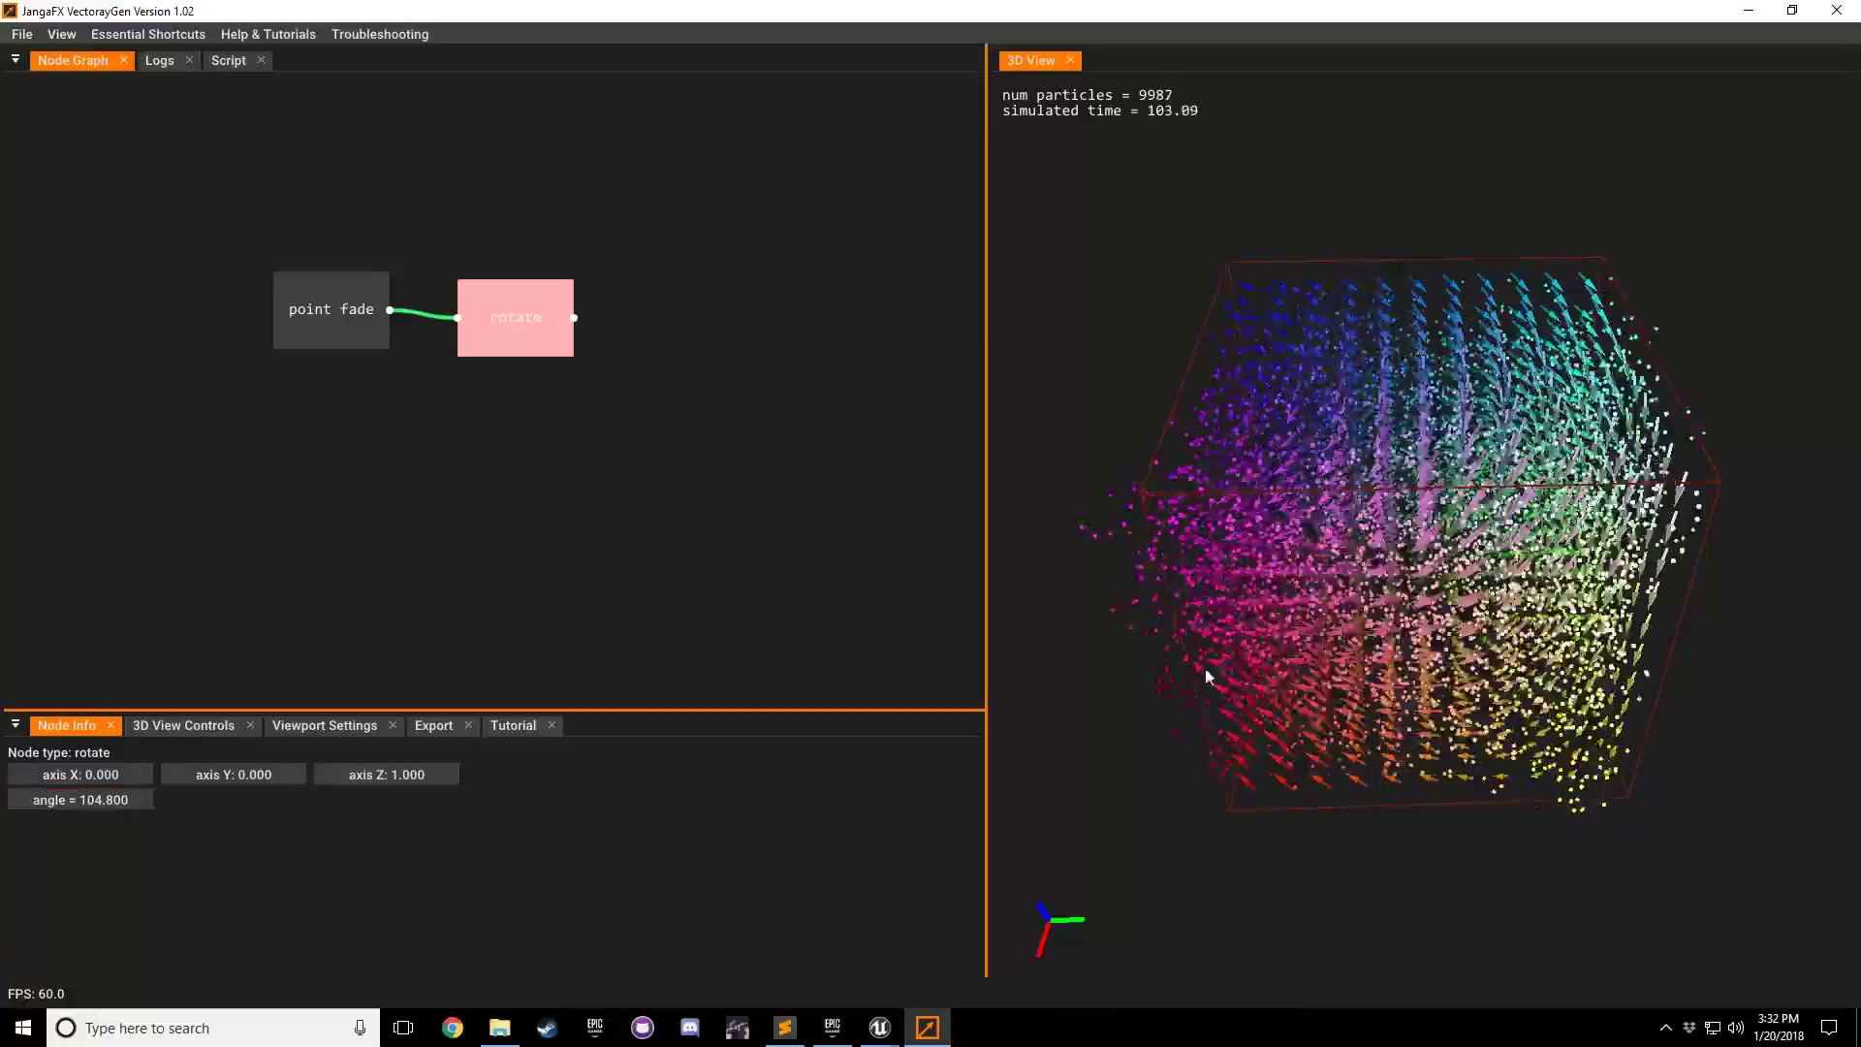
drag(1204, 672, 1207, 717)
drag(97, 801, 25, 810)
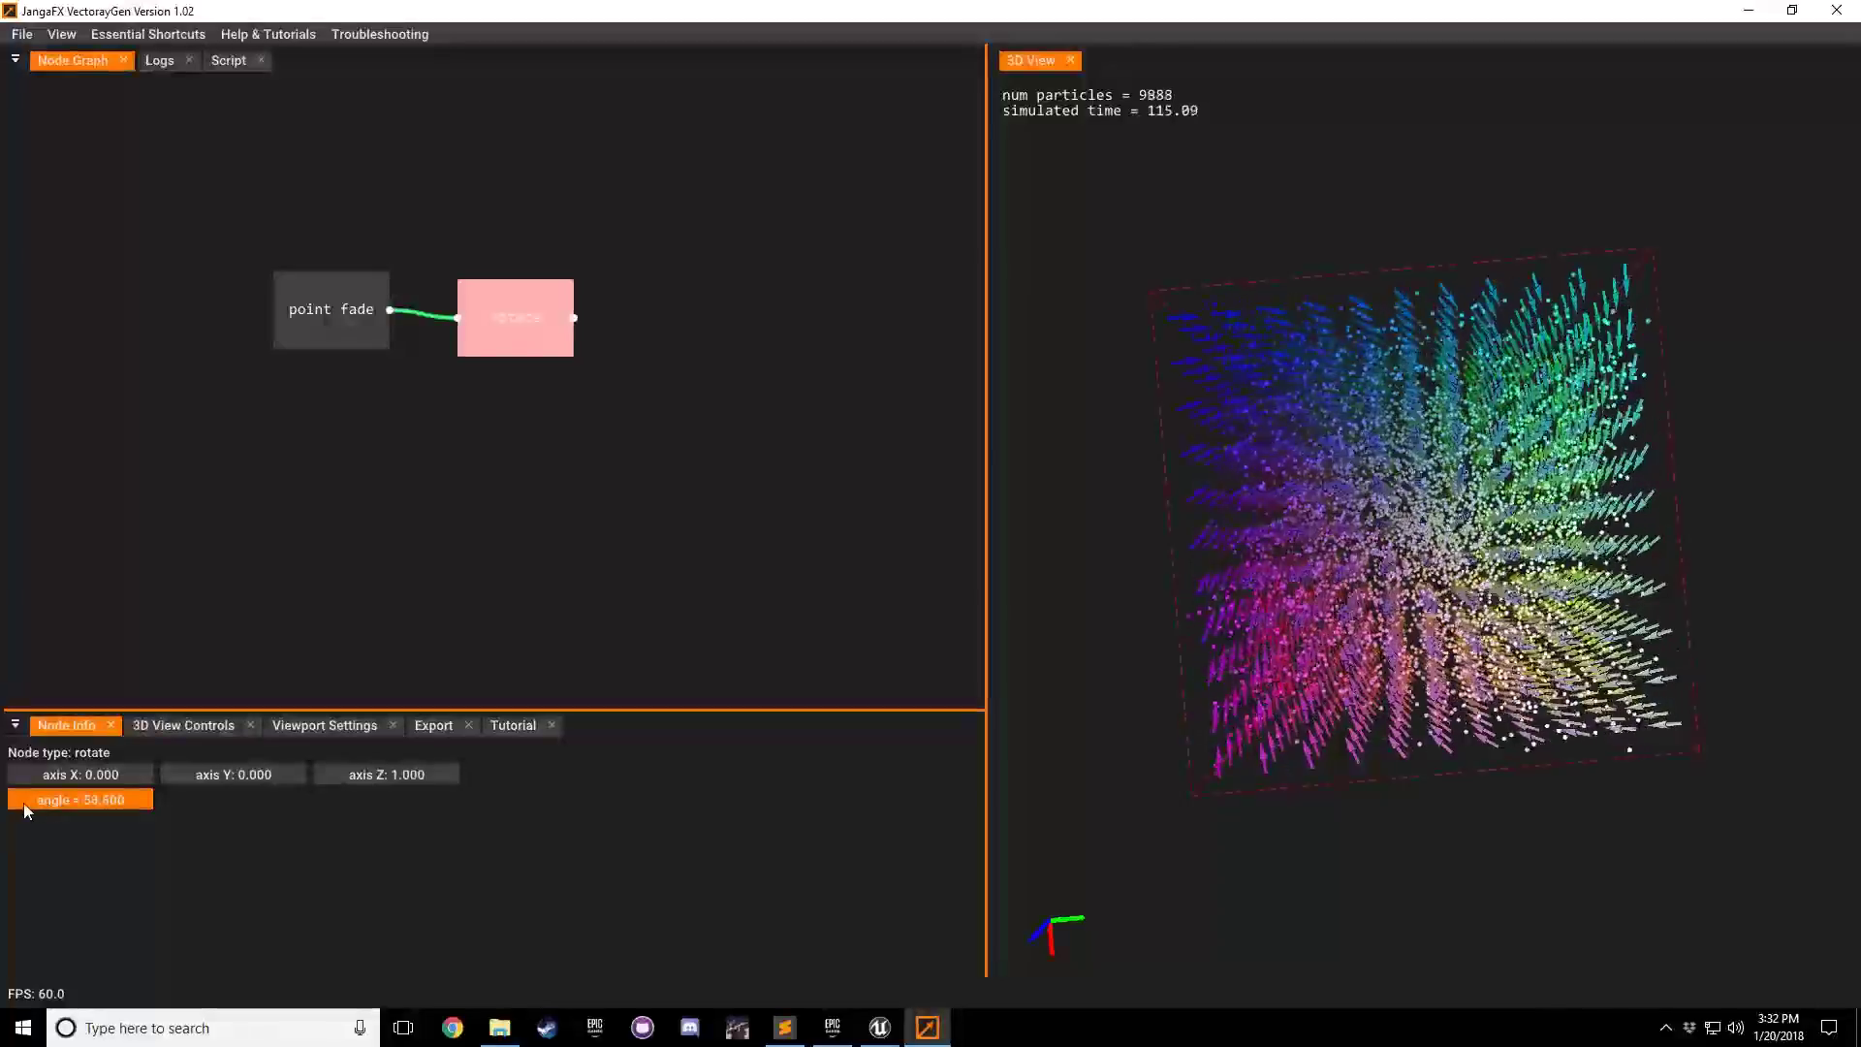
Step: Set the rotate node's angle to exactly 45
double_click(108, 801)
key(ctrl+a)
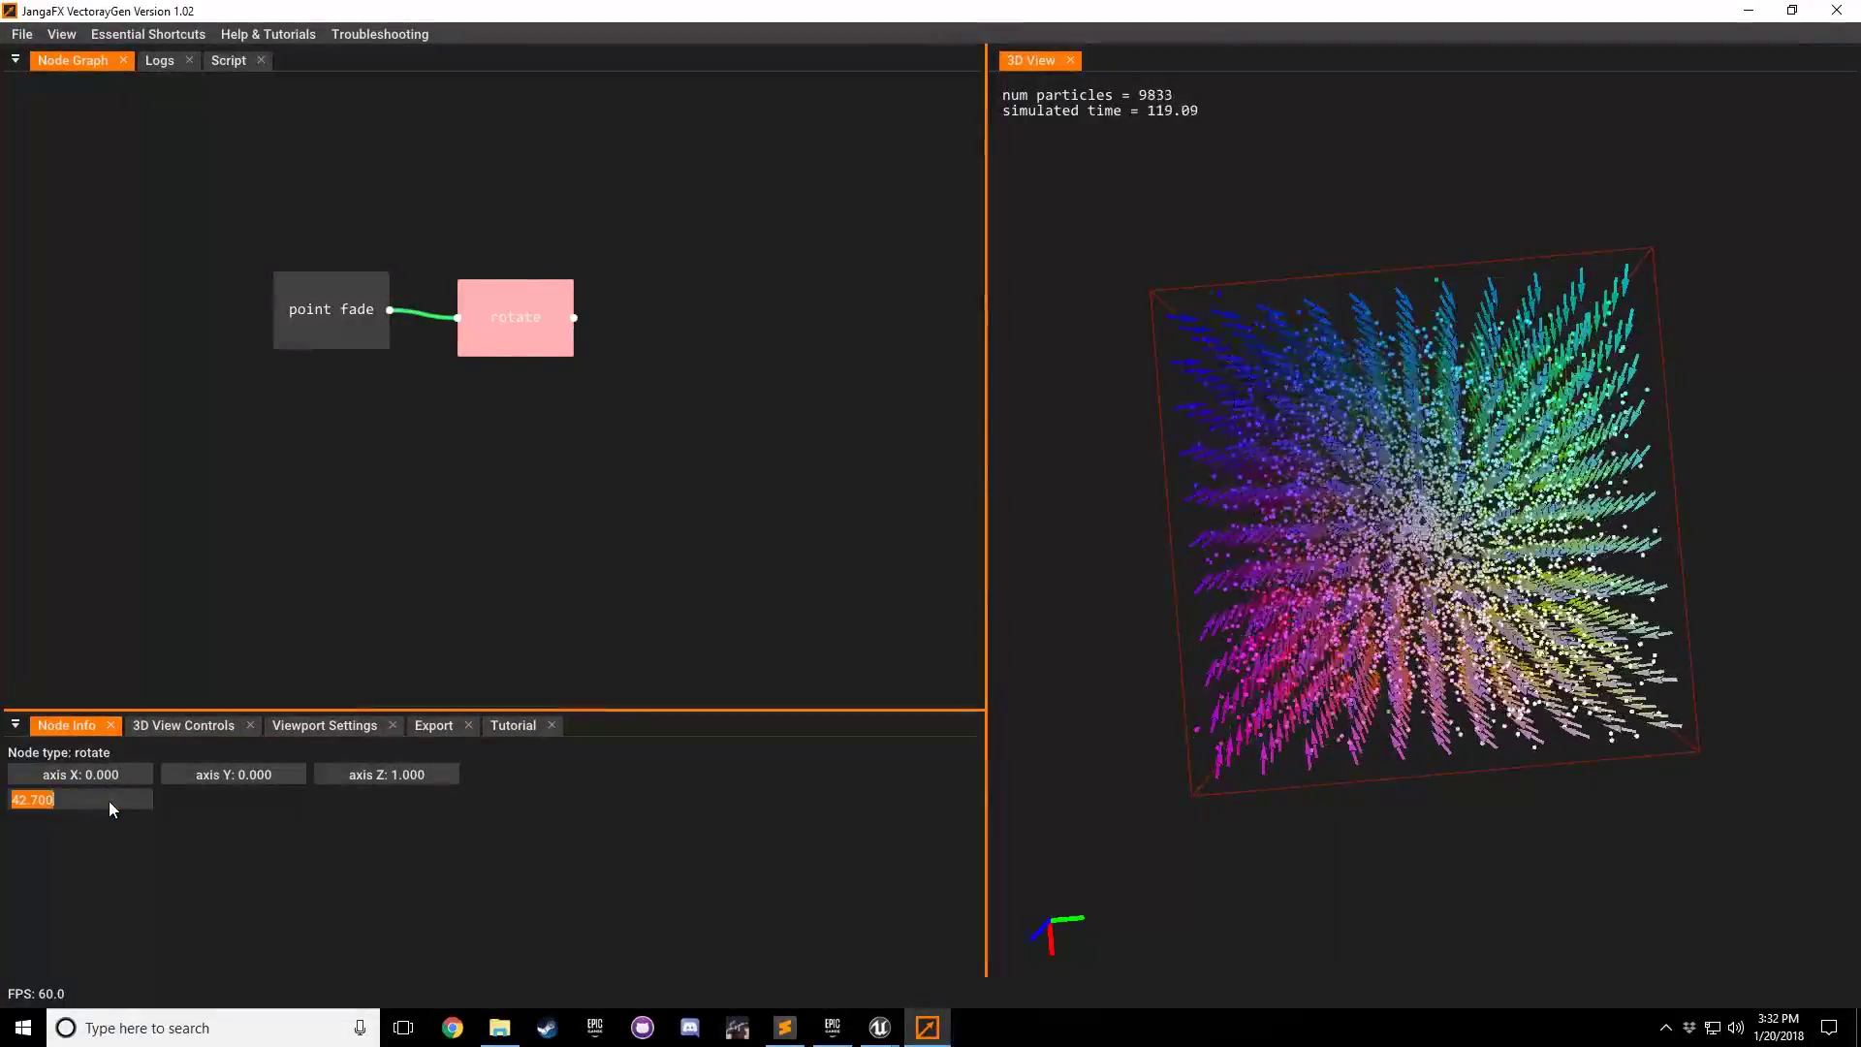
text(45)
key(Return)
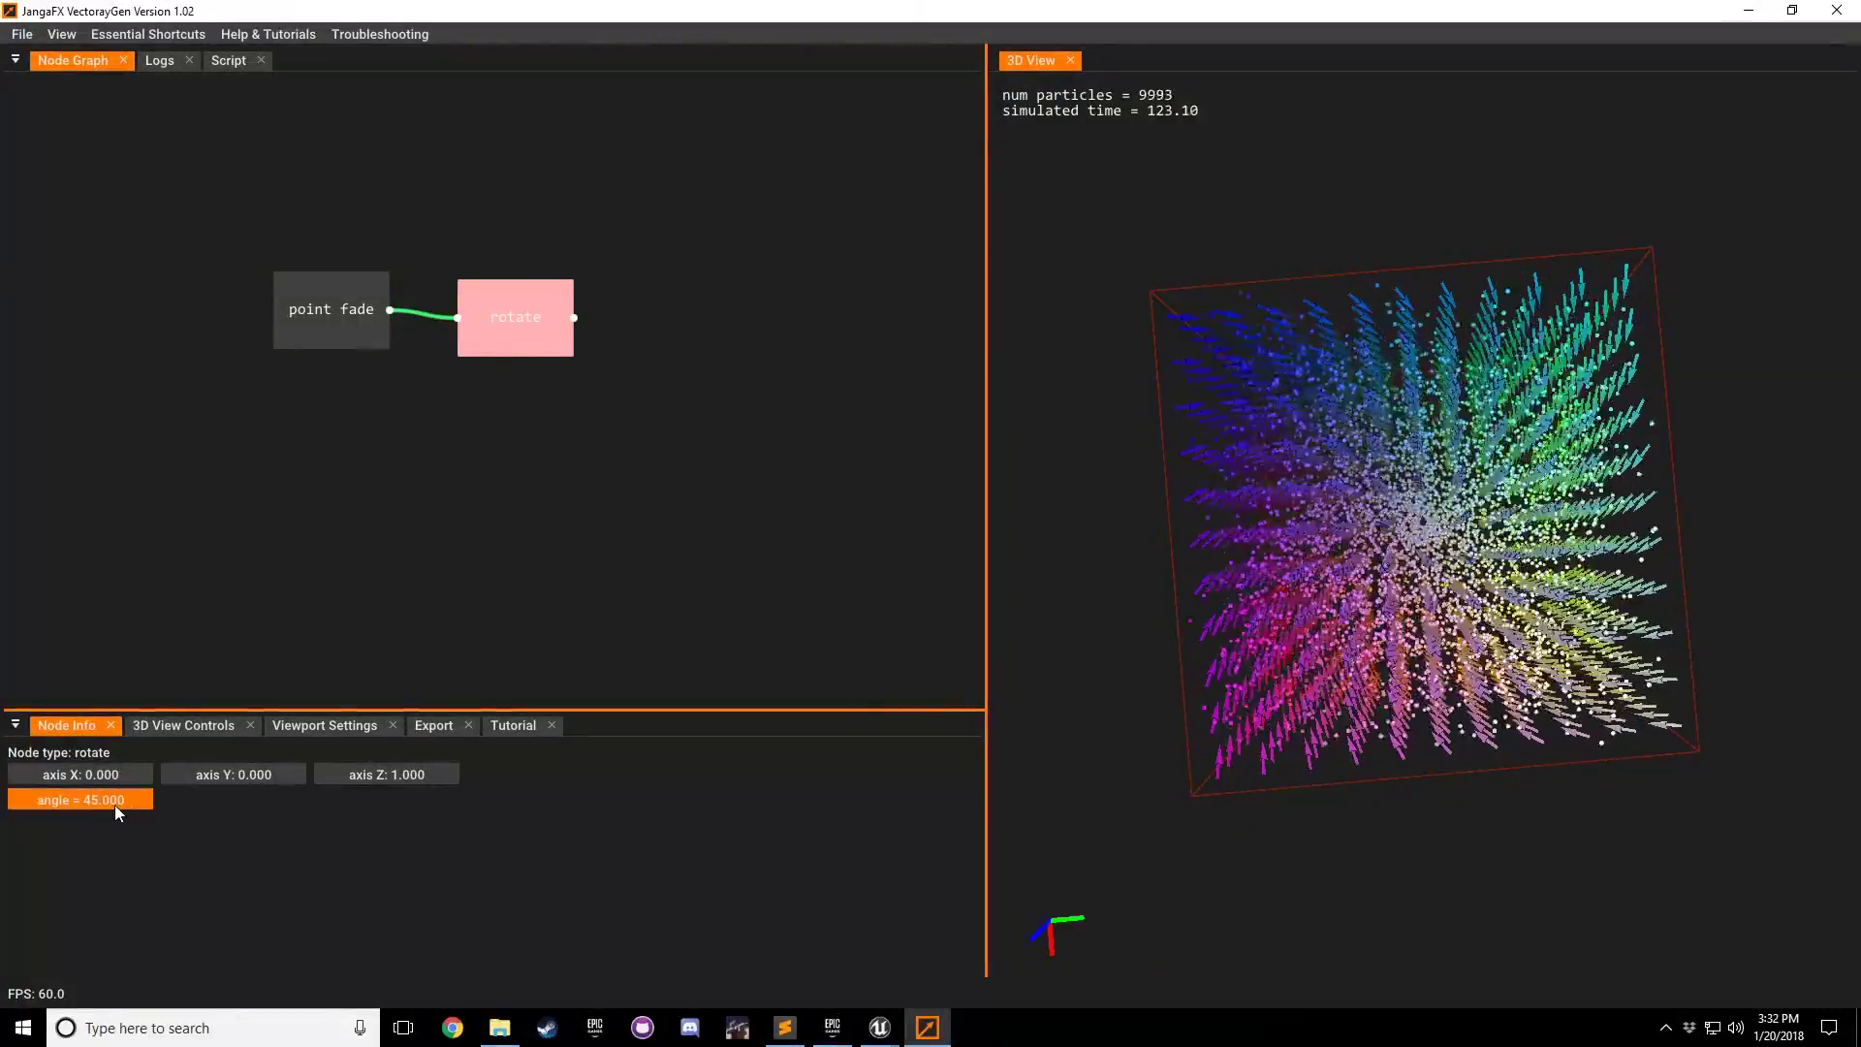
Step: Examine the particle flow of the rotated field from several angles and view the list of essential shortcuts
drag(1371, 593, 1480, 528)
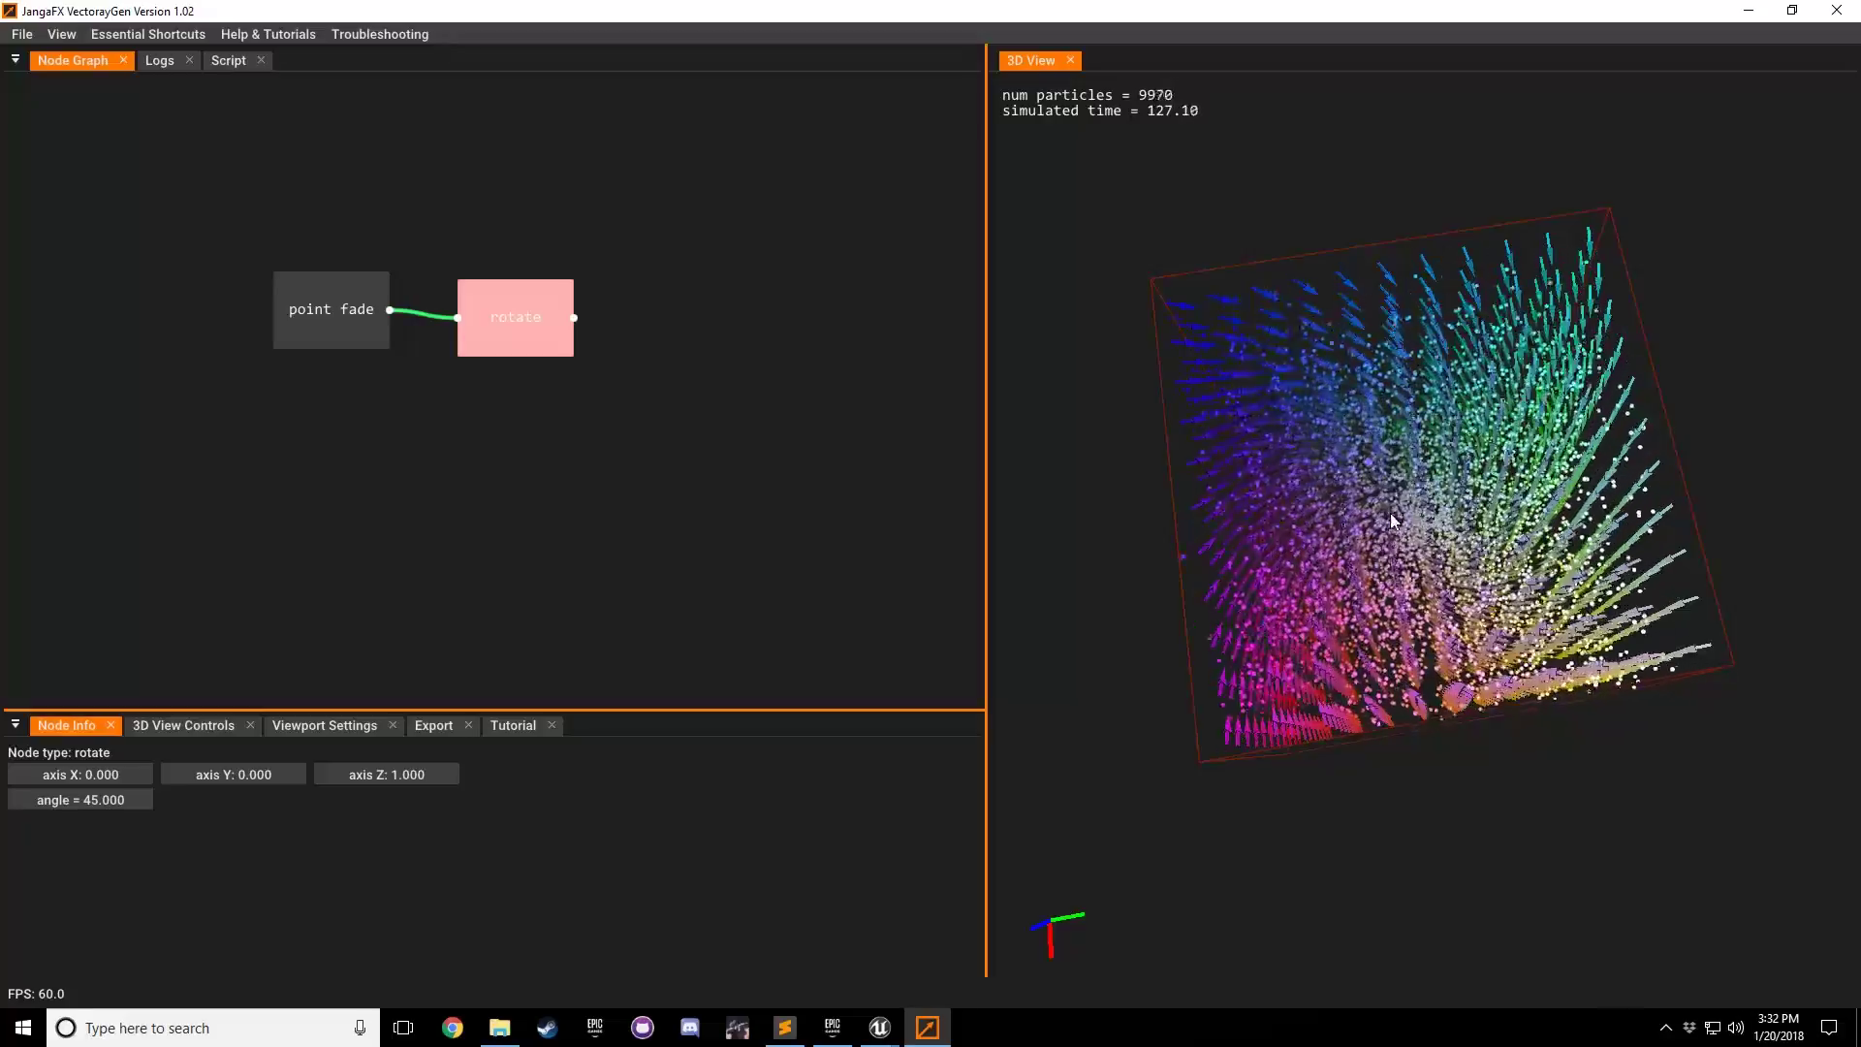
drag(1504, 599, 1471, 507)
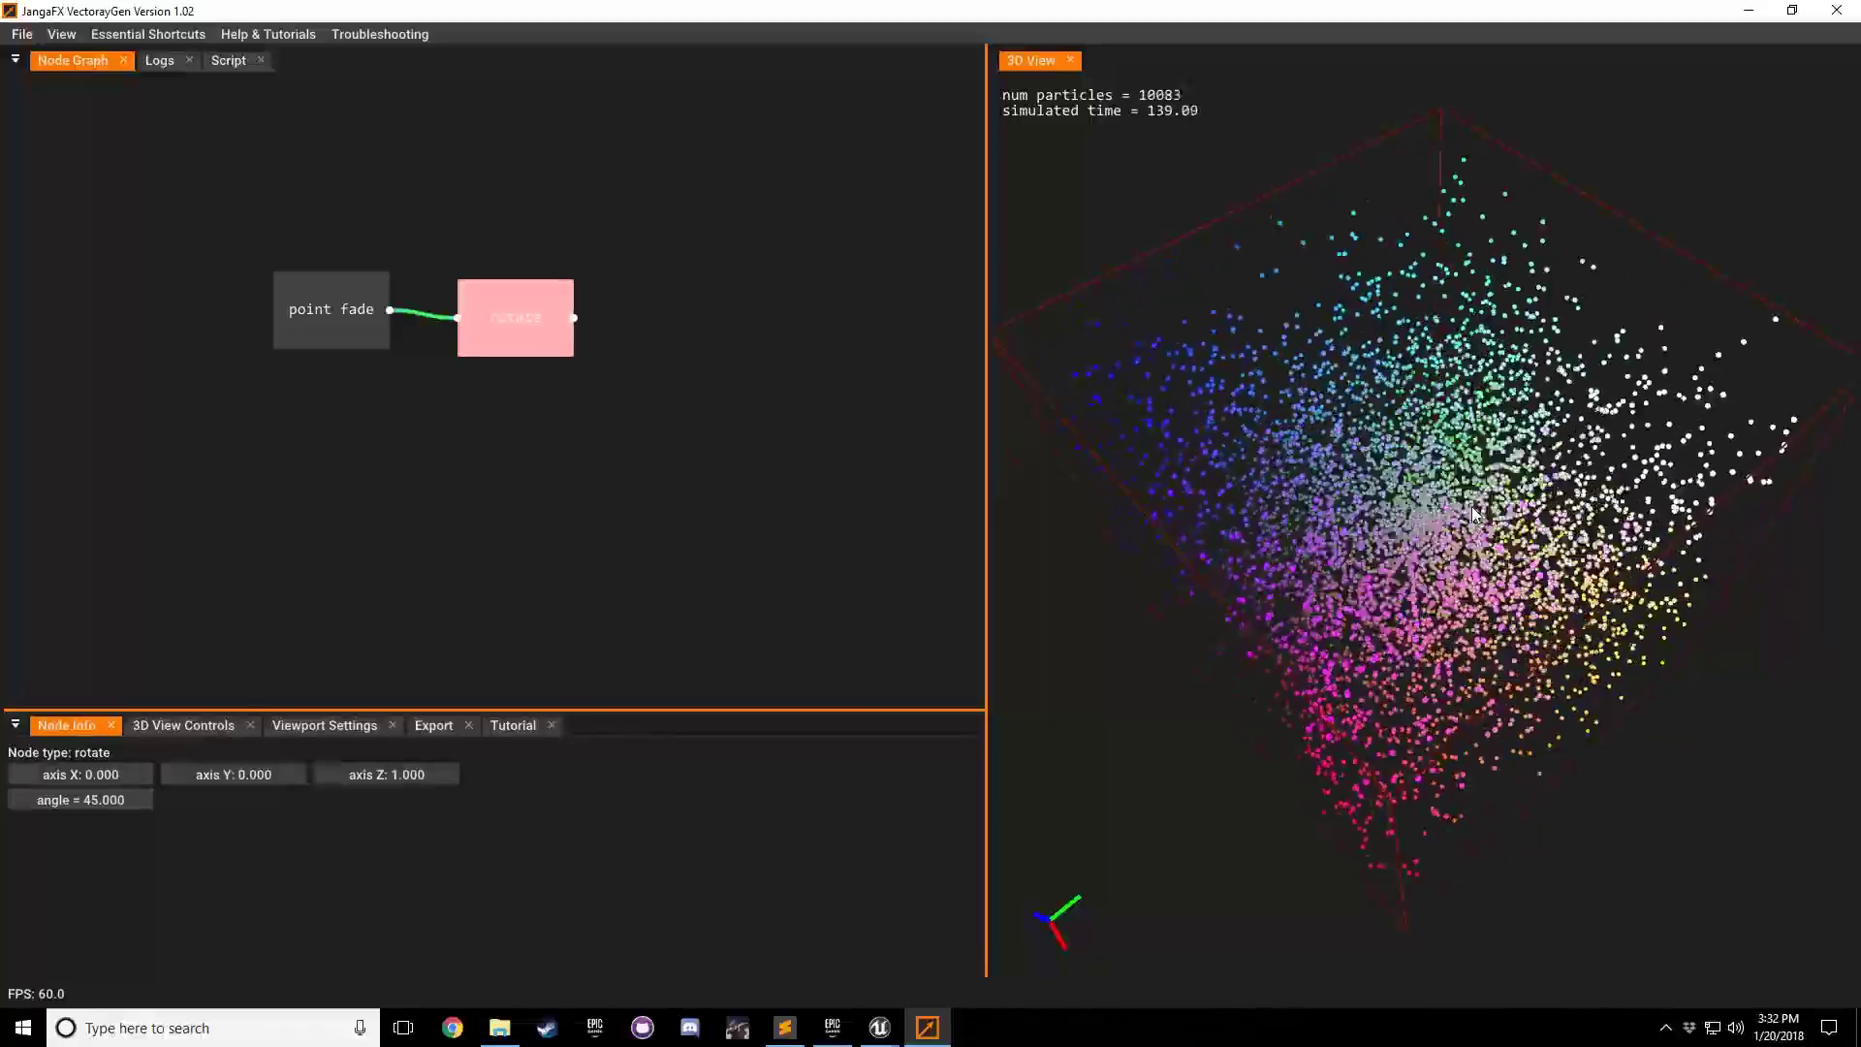
drag(1474, 552, 1495, 512)
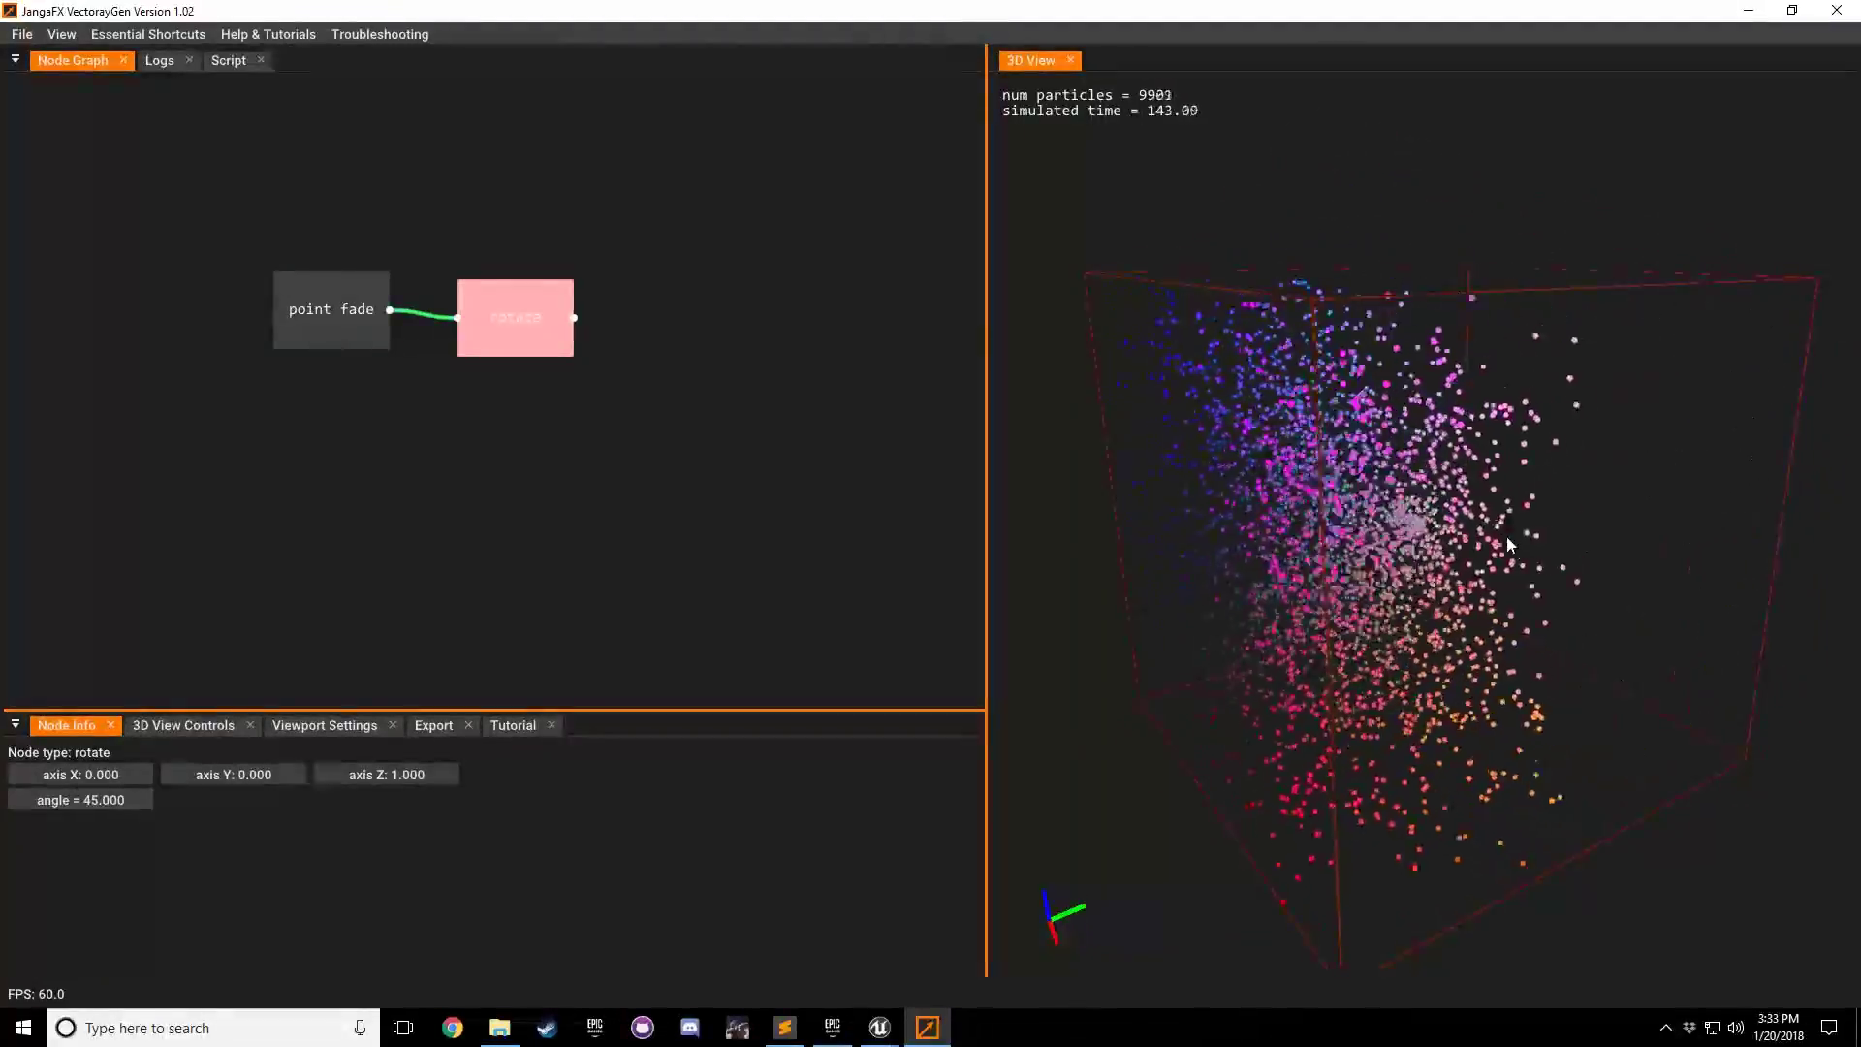
drag(1567, 544, 1490, 353)
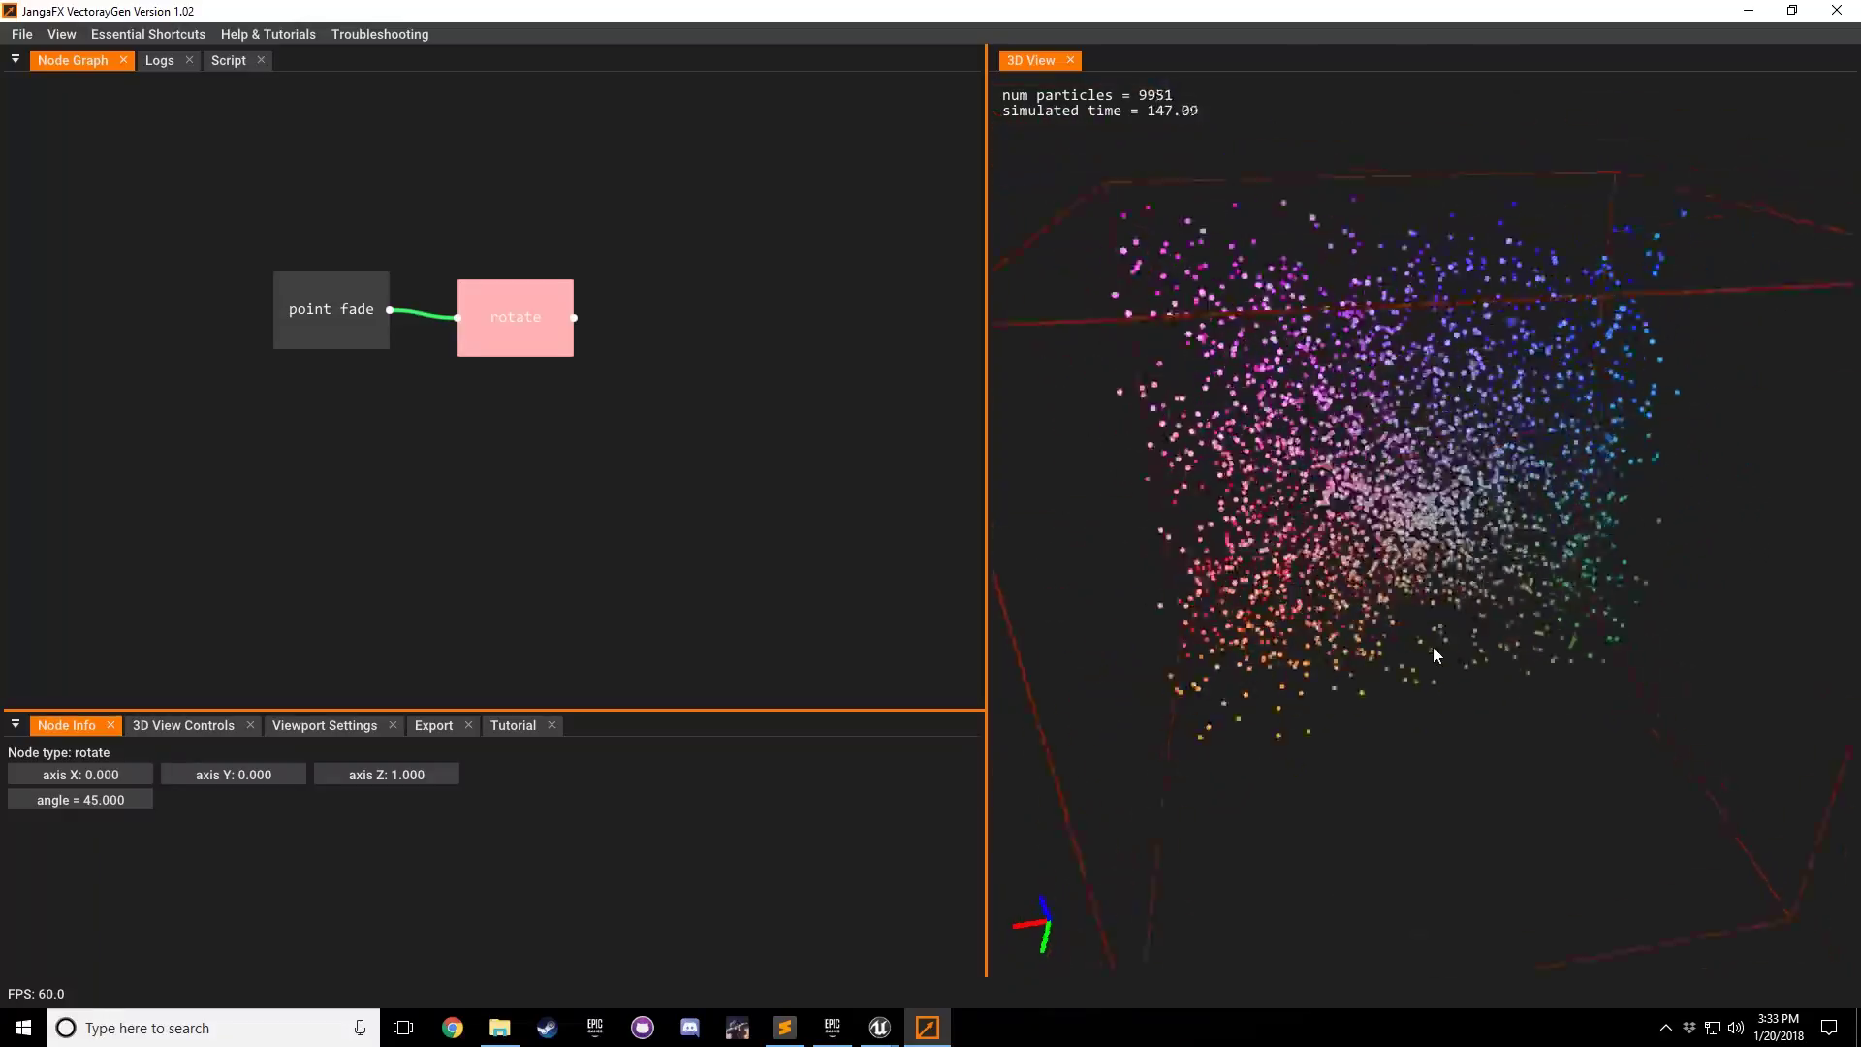
drag(1433, 647, 1434, 654)
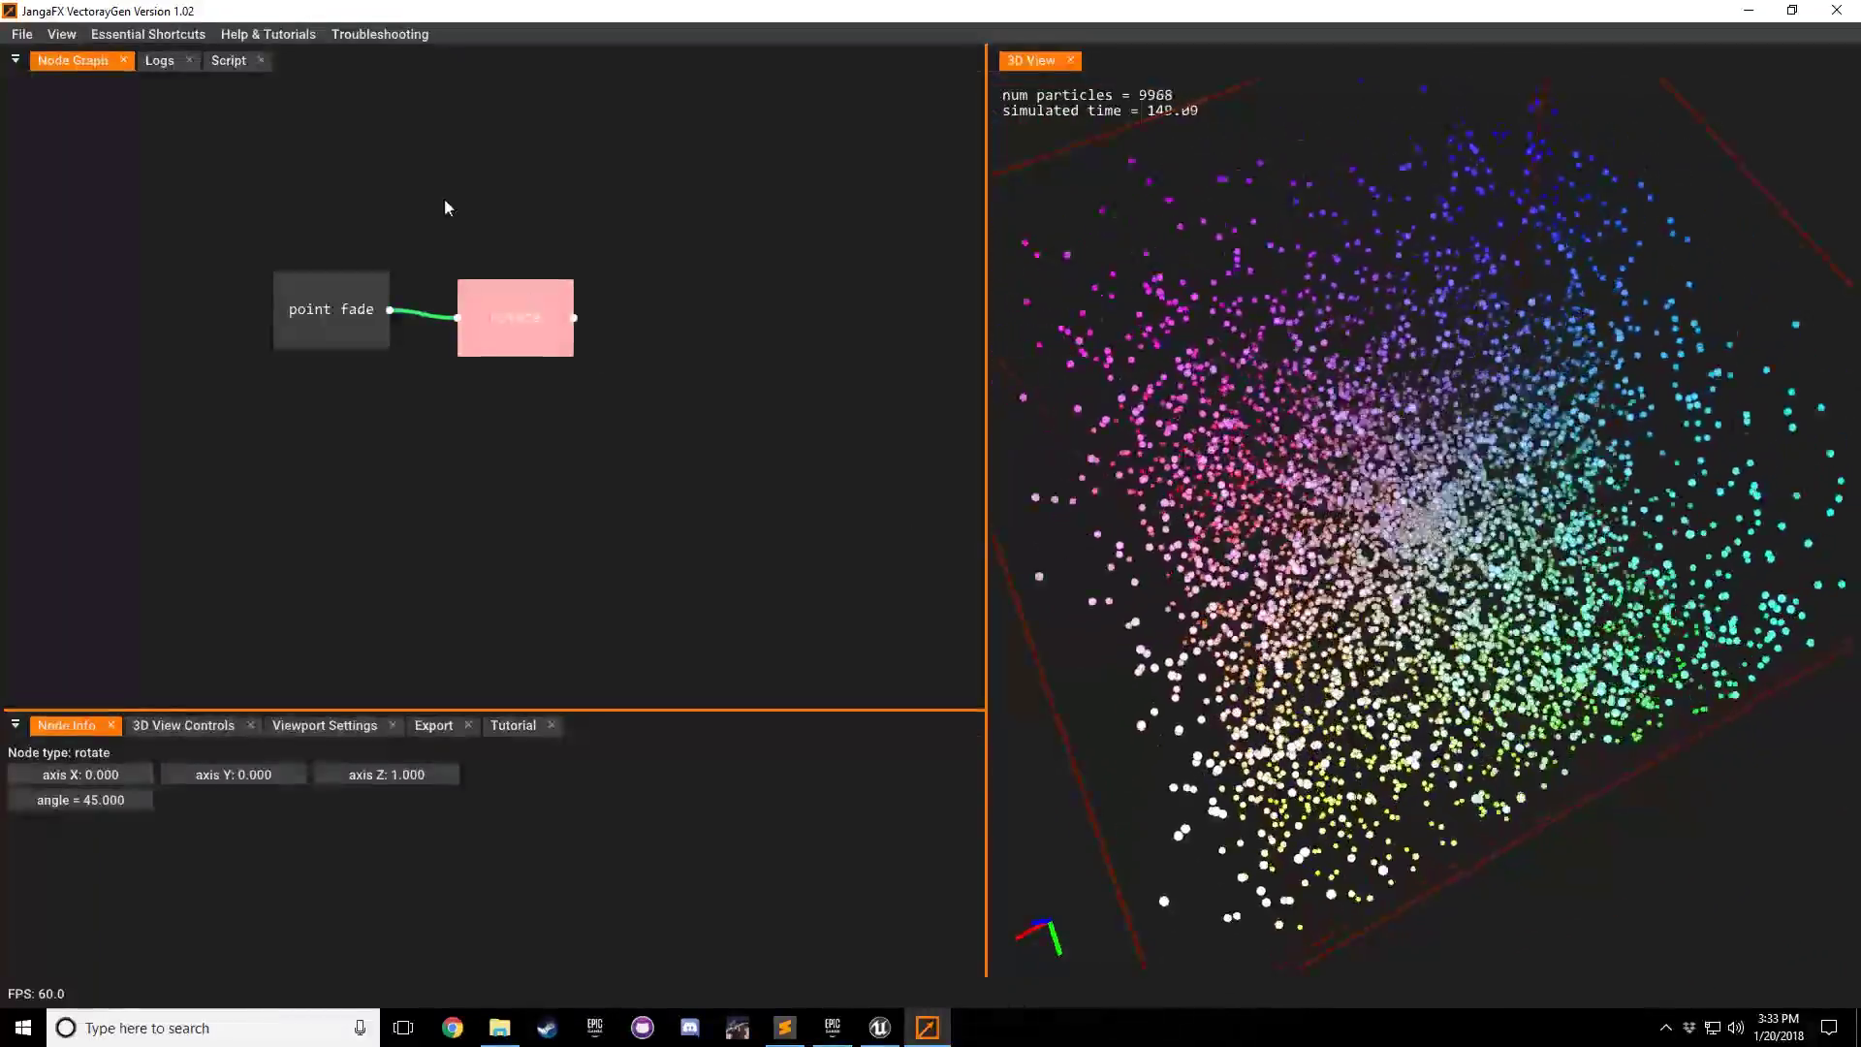
click(148, 34)
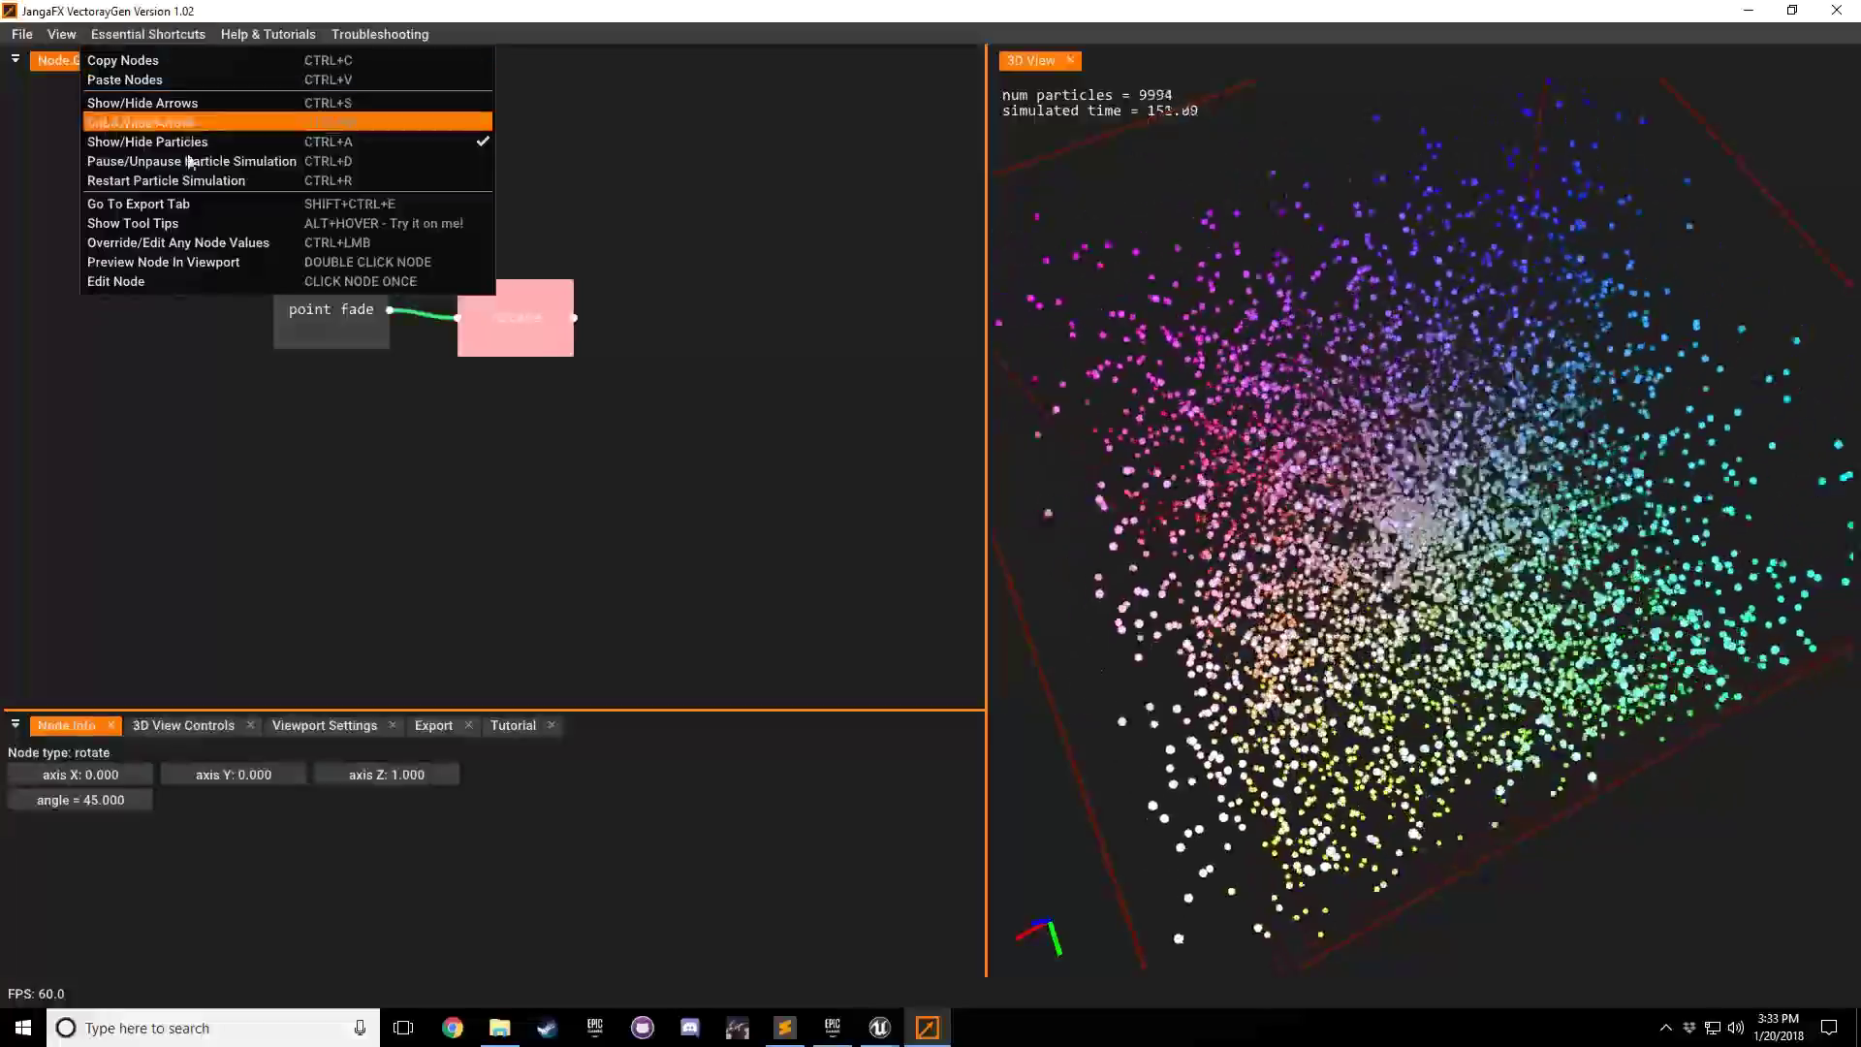
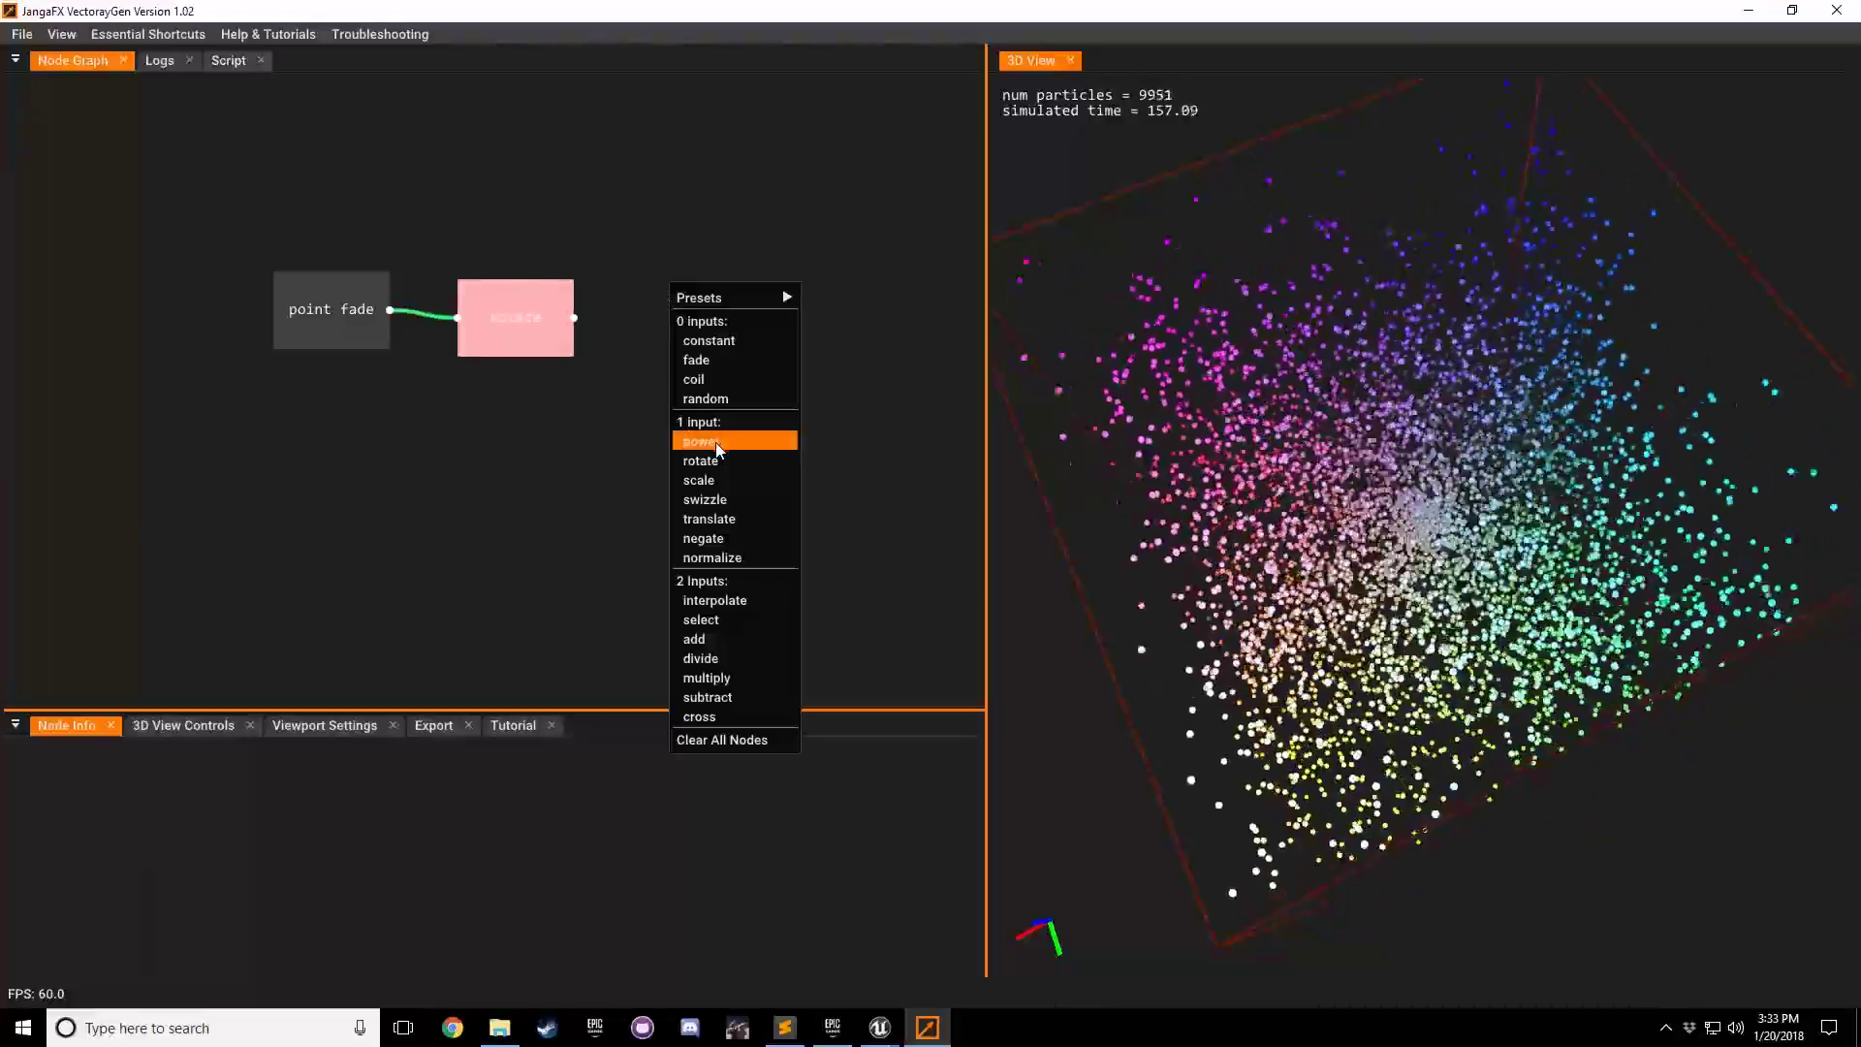
Step: Add a random node below the point fade node and display its field in the 3D view
click(706, 398)
drag(672, 287, 335, 456)
click(491, 428)
click(320, 452)
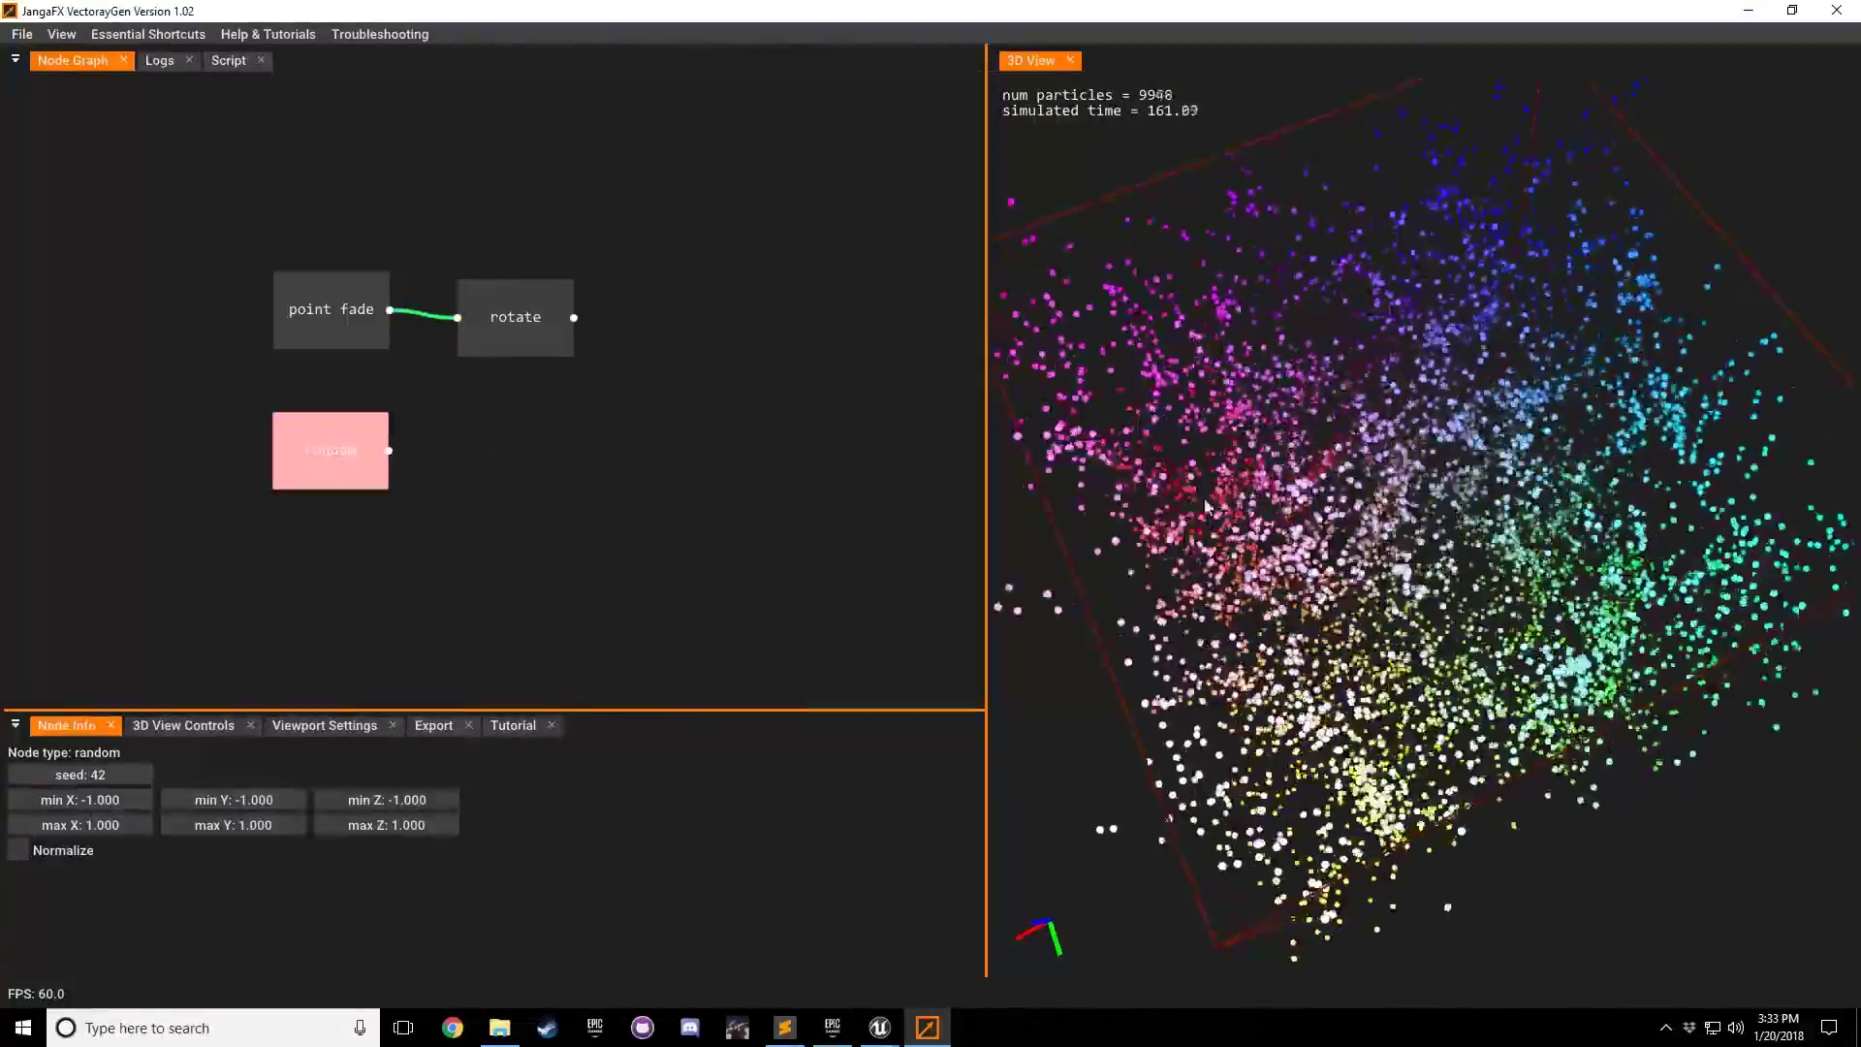
scroll(1415, 524, down, 5)
drag(1260, 523, 824, 625)
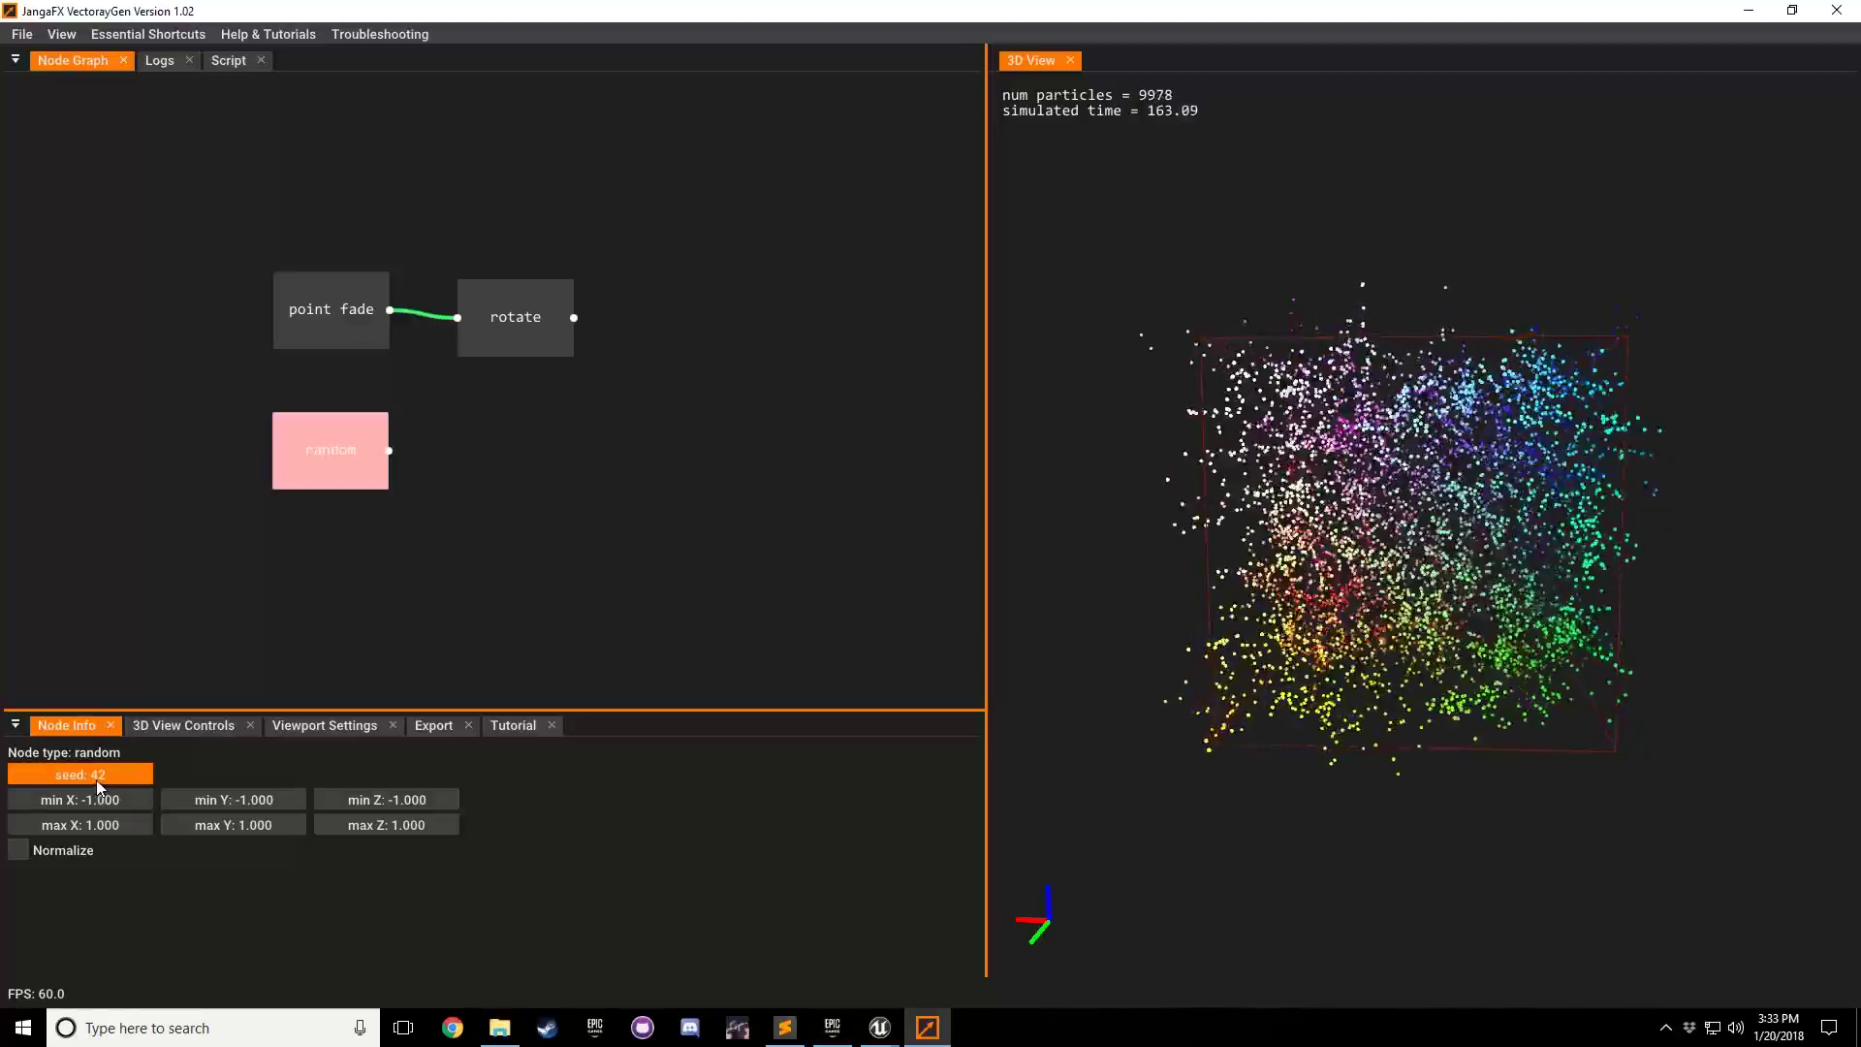
Step: Set the random node's seed to 100 and try its Normalize option while inspecting the random field
drag(666, 781, 707, 781)
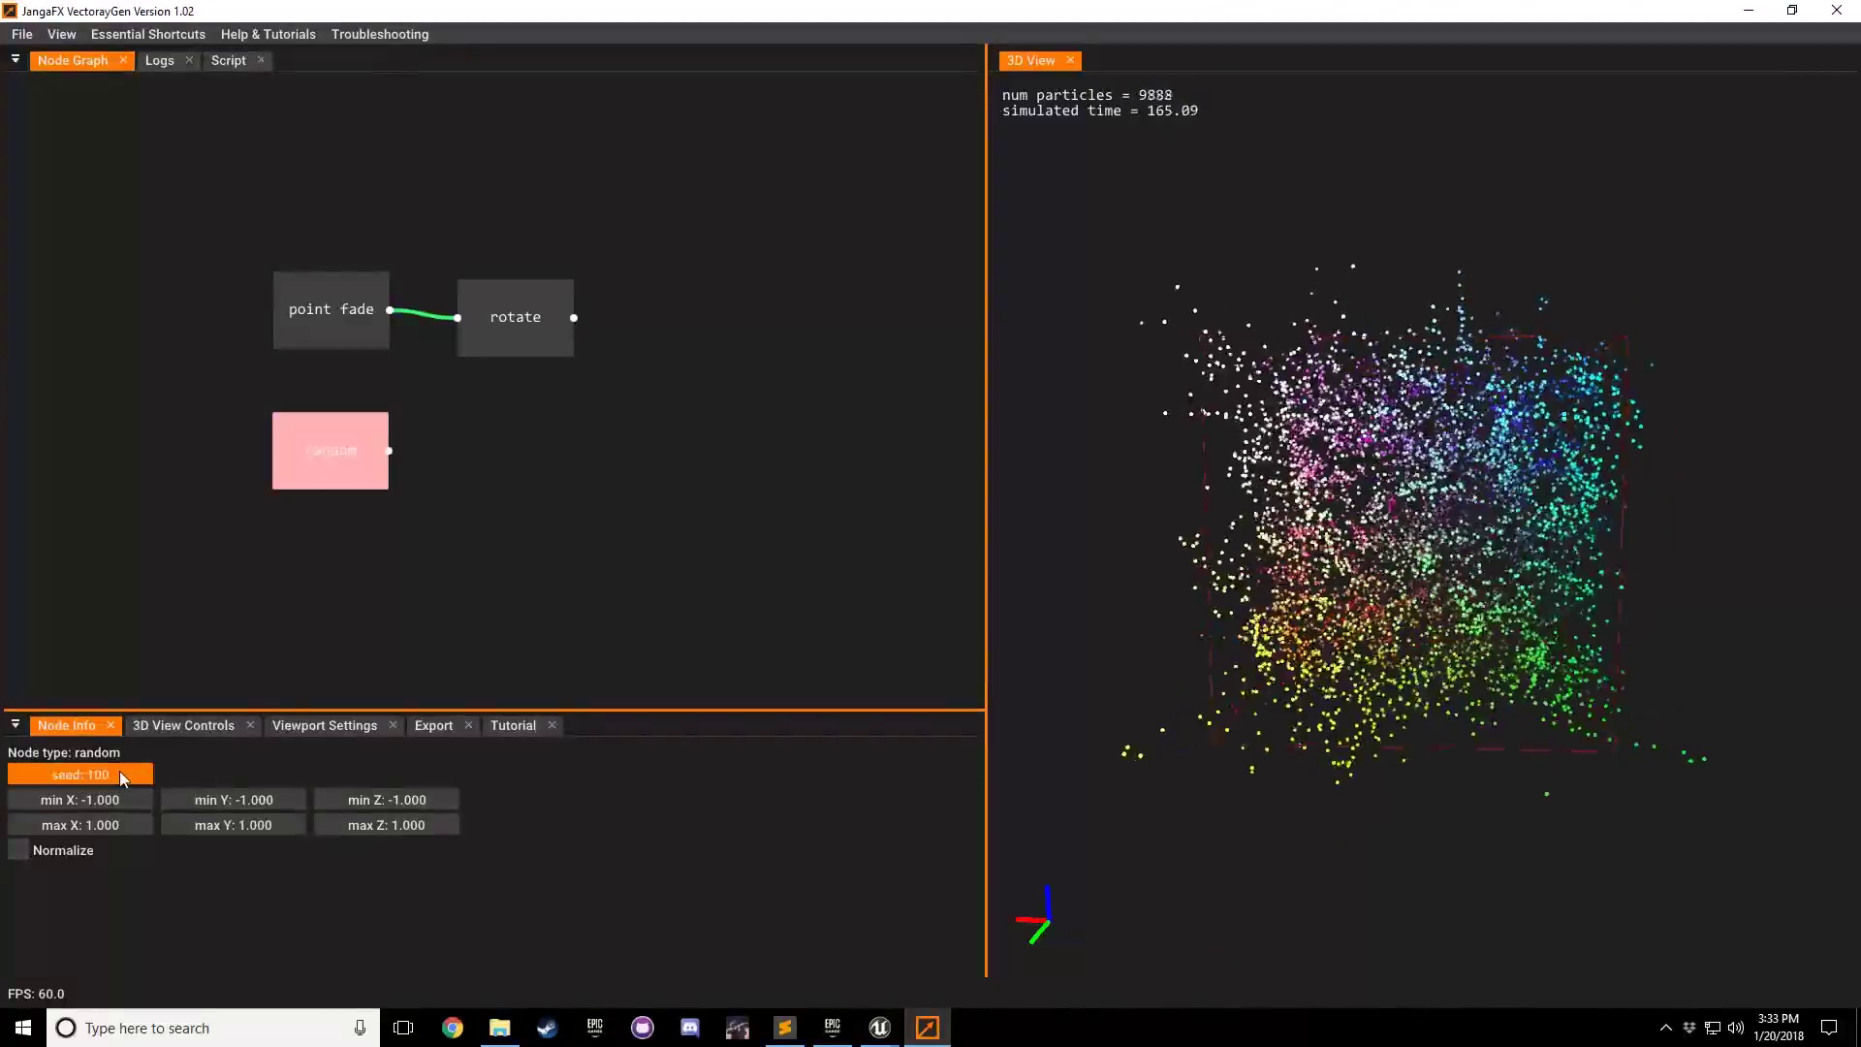
drag(1530, 427, 1366, 472)
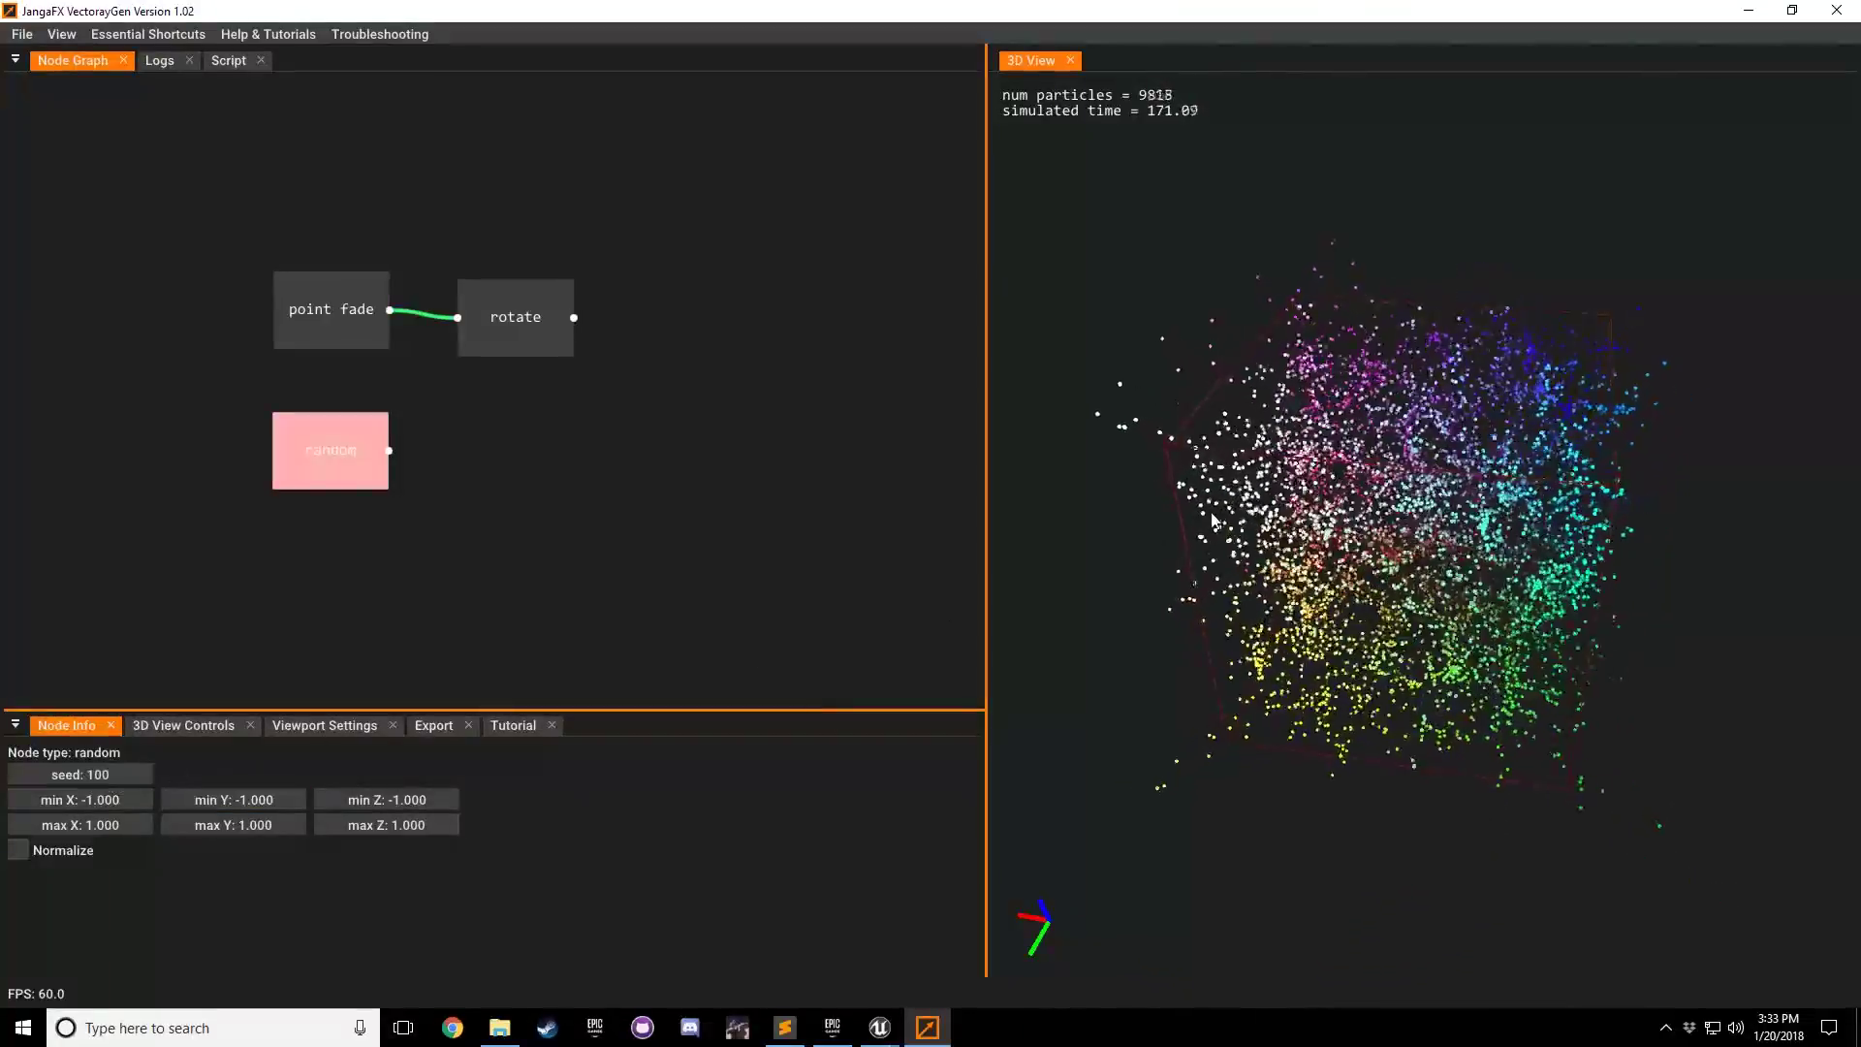
drag(1386, 426, 1380, 463)
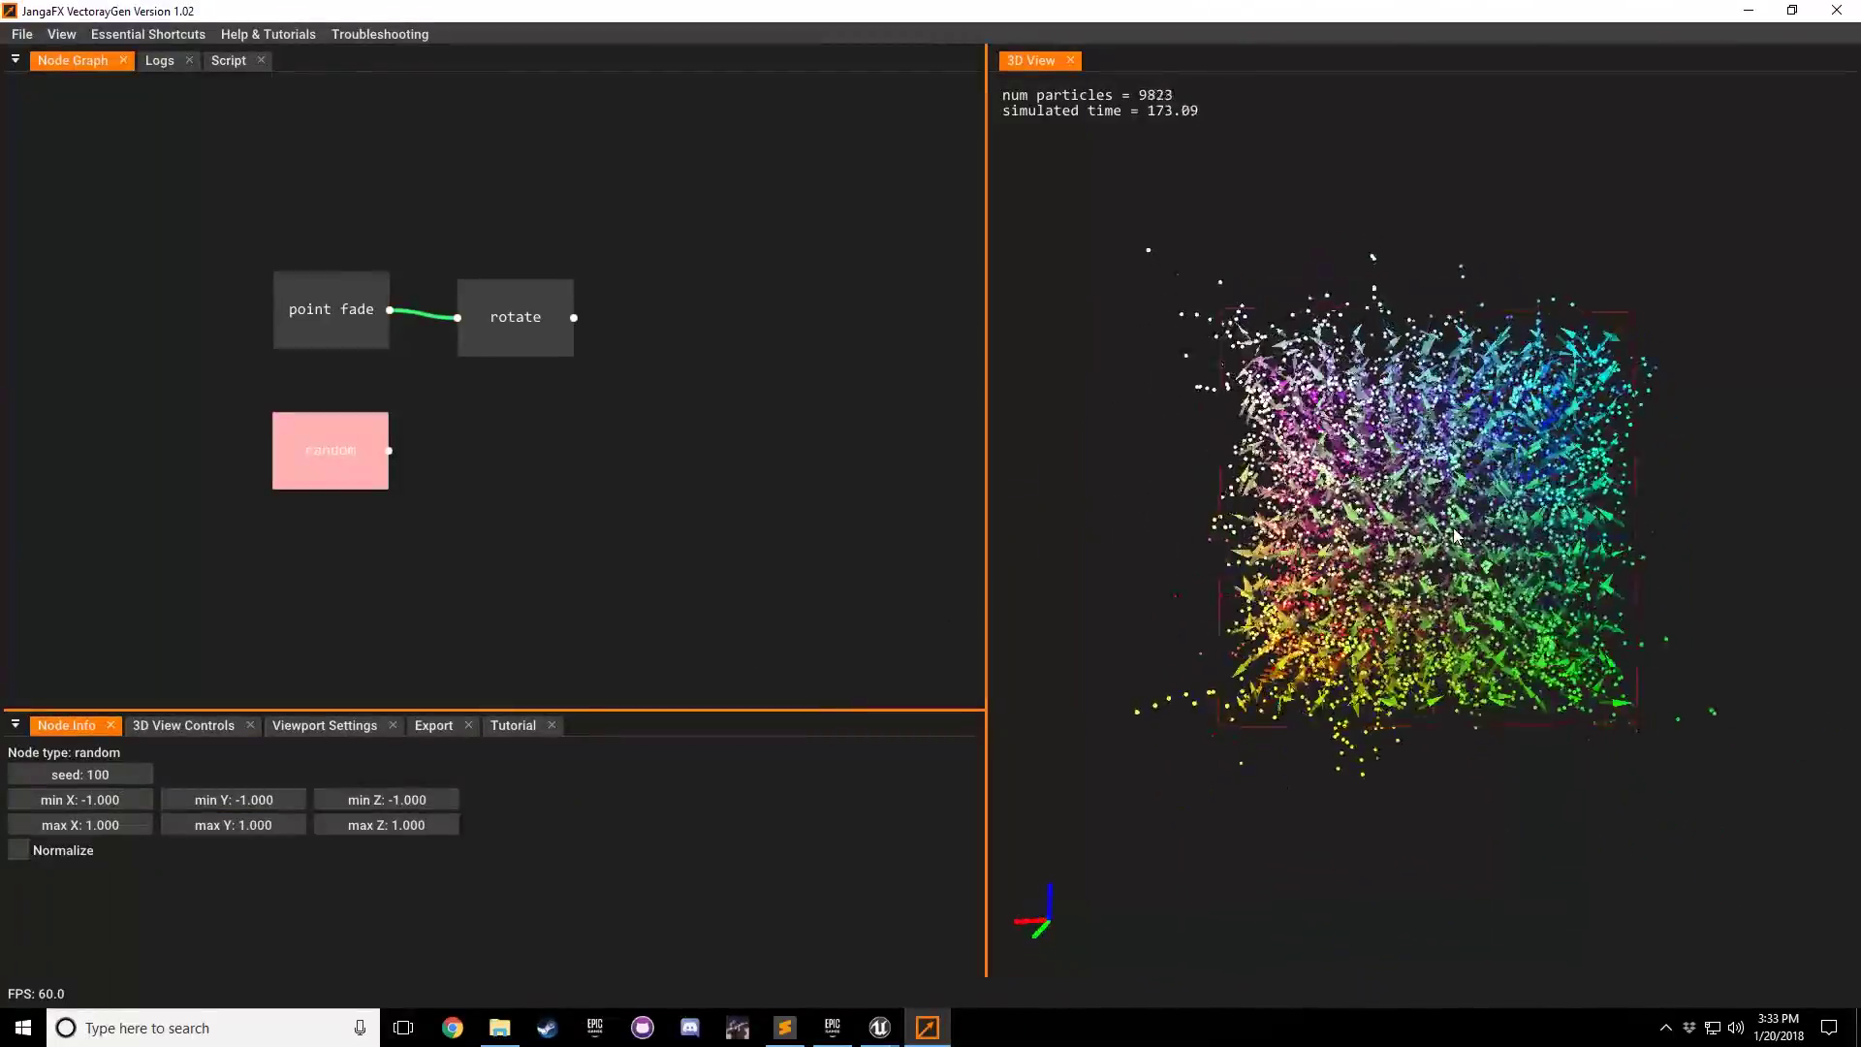
click(19, 851)
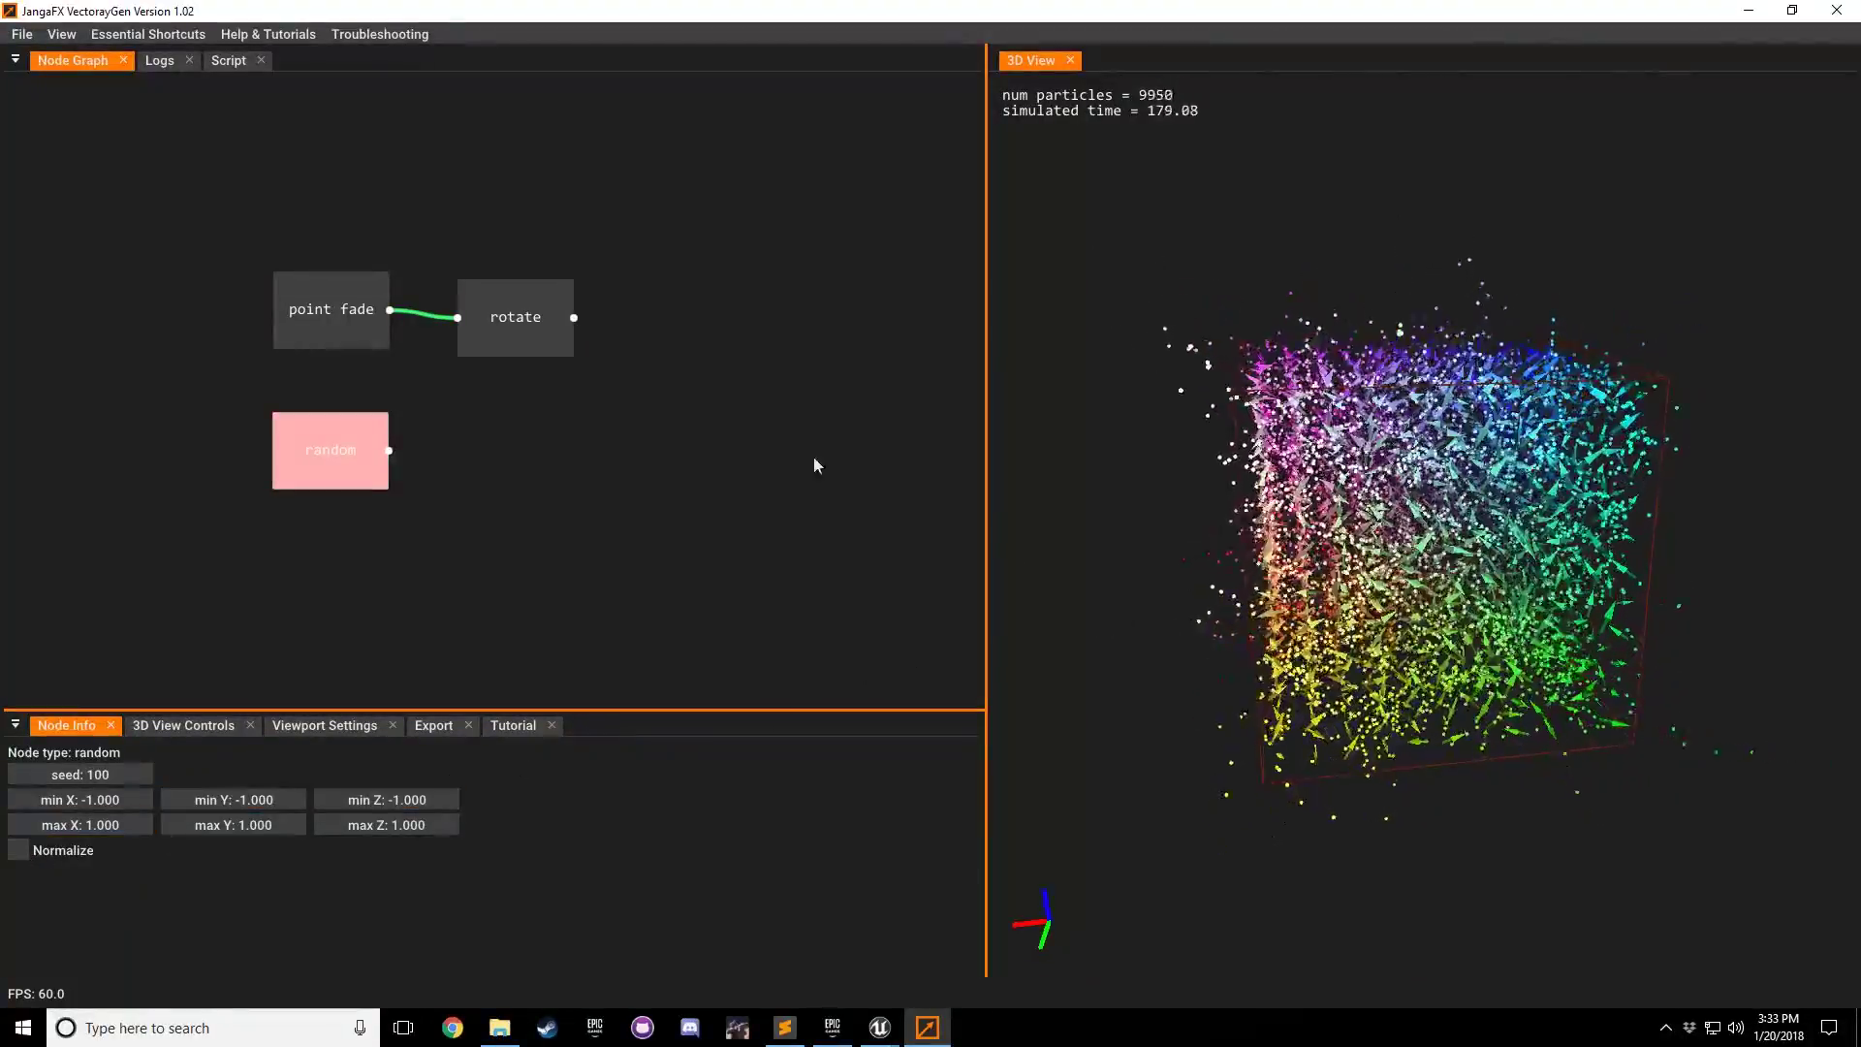
Step: Add an interpolate node beyond the rotate node and move the random node closer to it
click(632, 405)
right_click(674, 363)
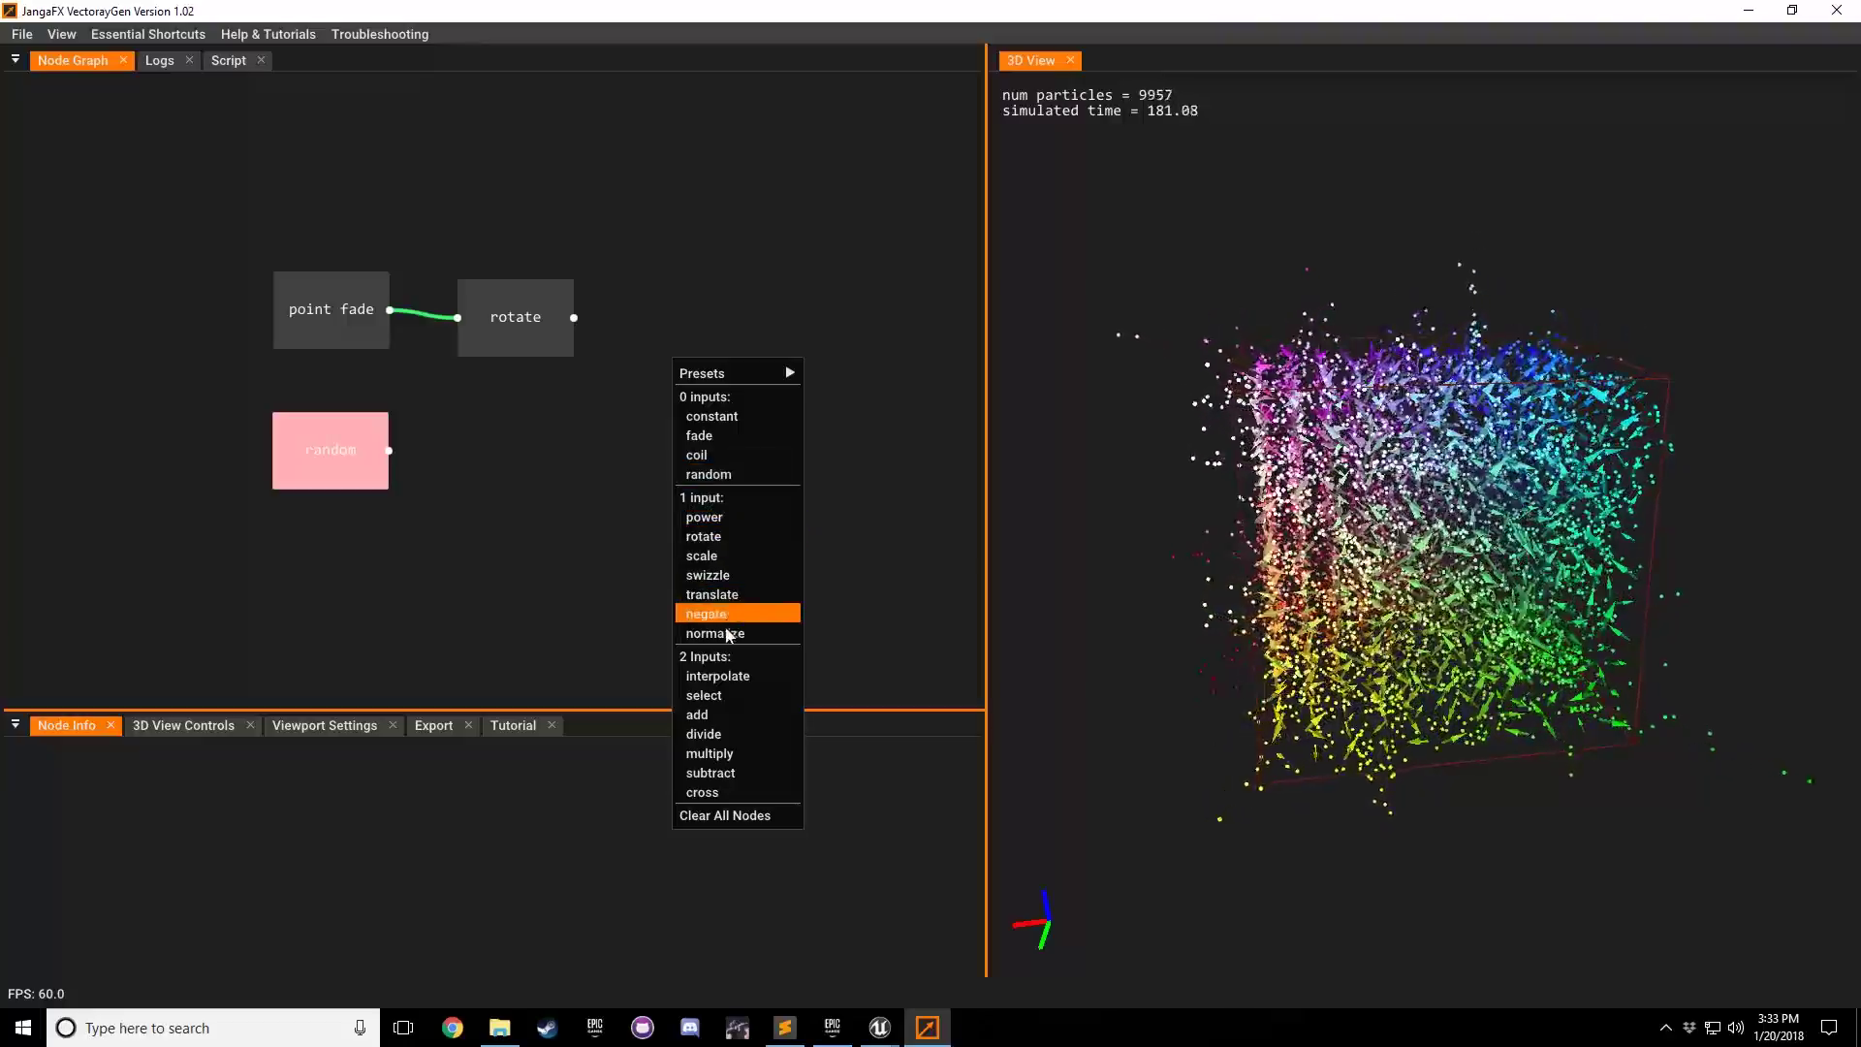
click(717, 675)
drag(653, 347, 674, 394)
click(351, 451)
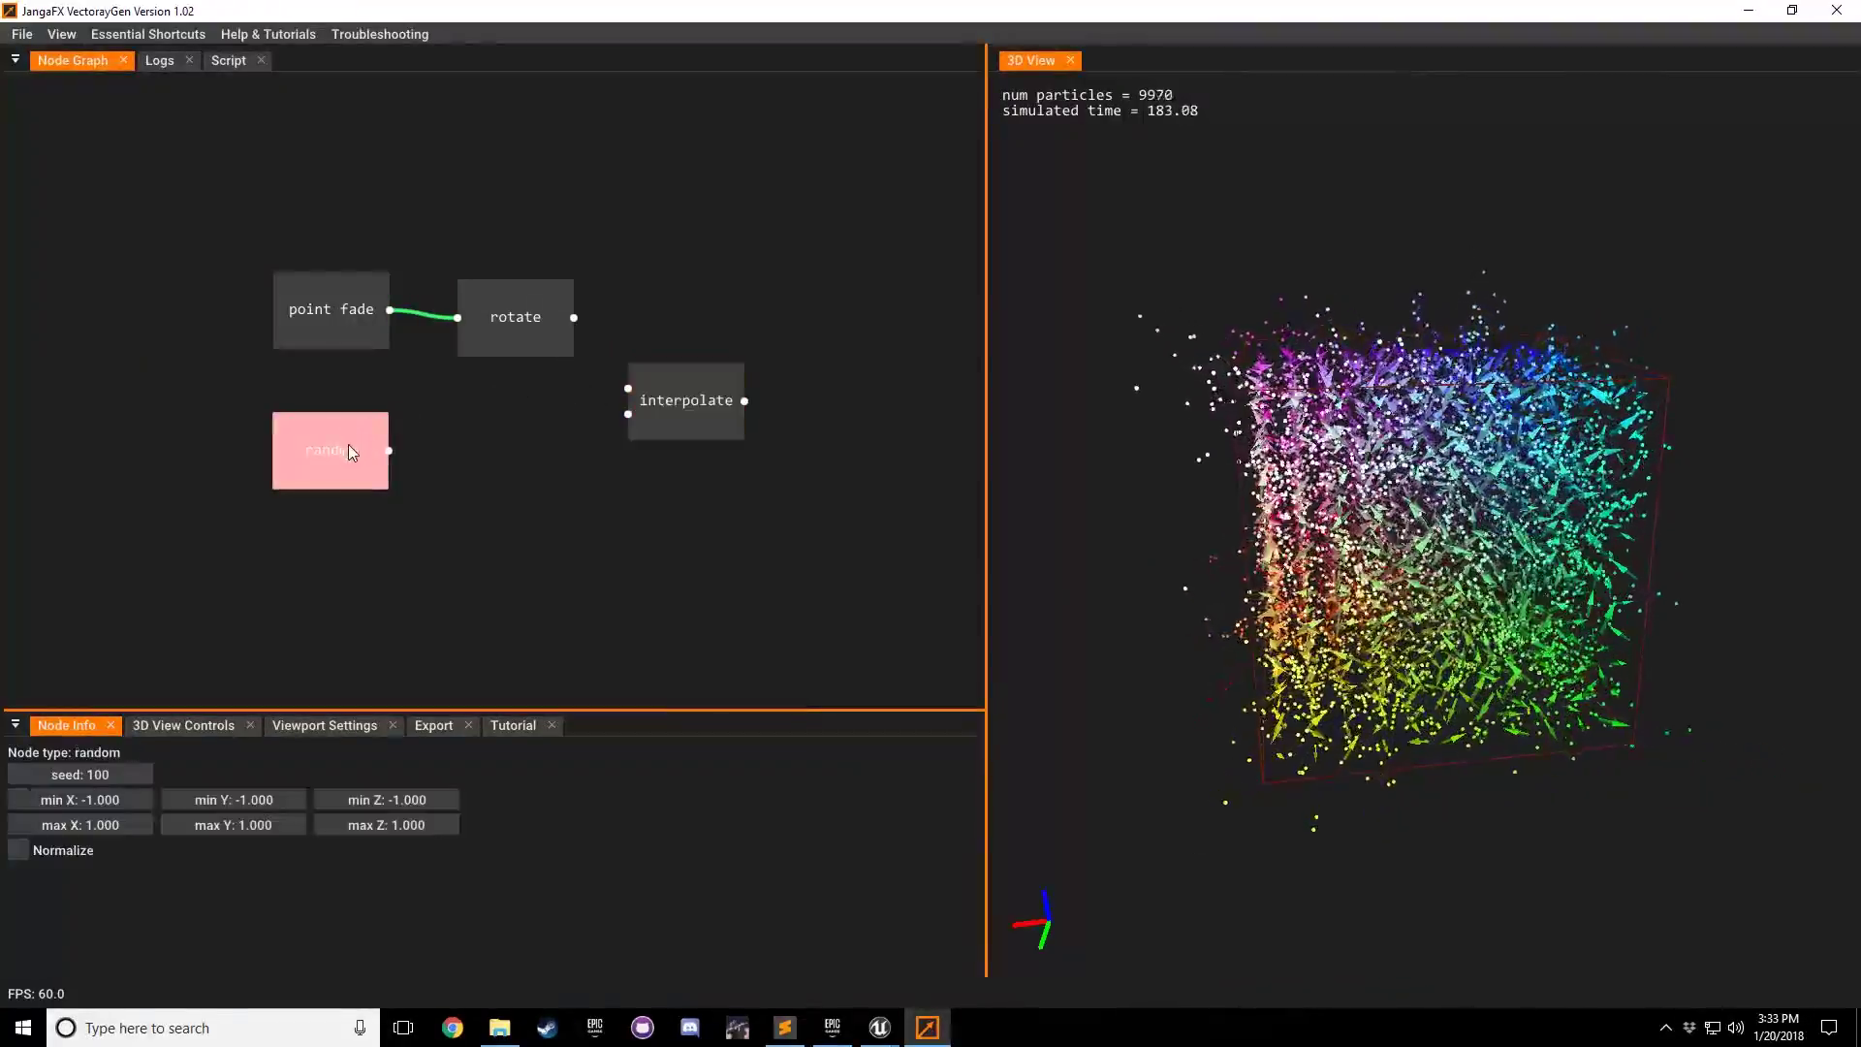
drag(351, 452, 448, 445)
Step: Preview the rotate and random fields, and connect rotate to interpolate's first input and random to its second, selecting the interpolate node
click(514, 330)
drag(1114, 485, 1267, 541)
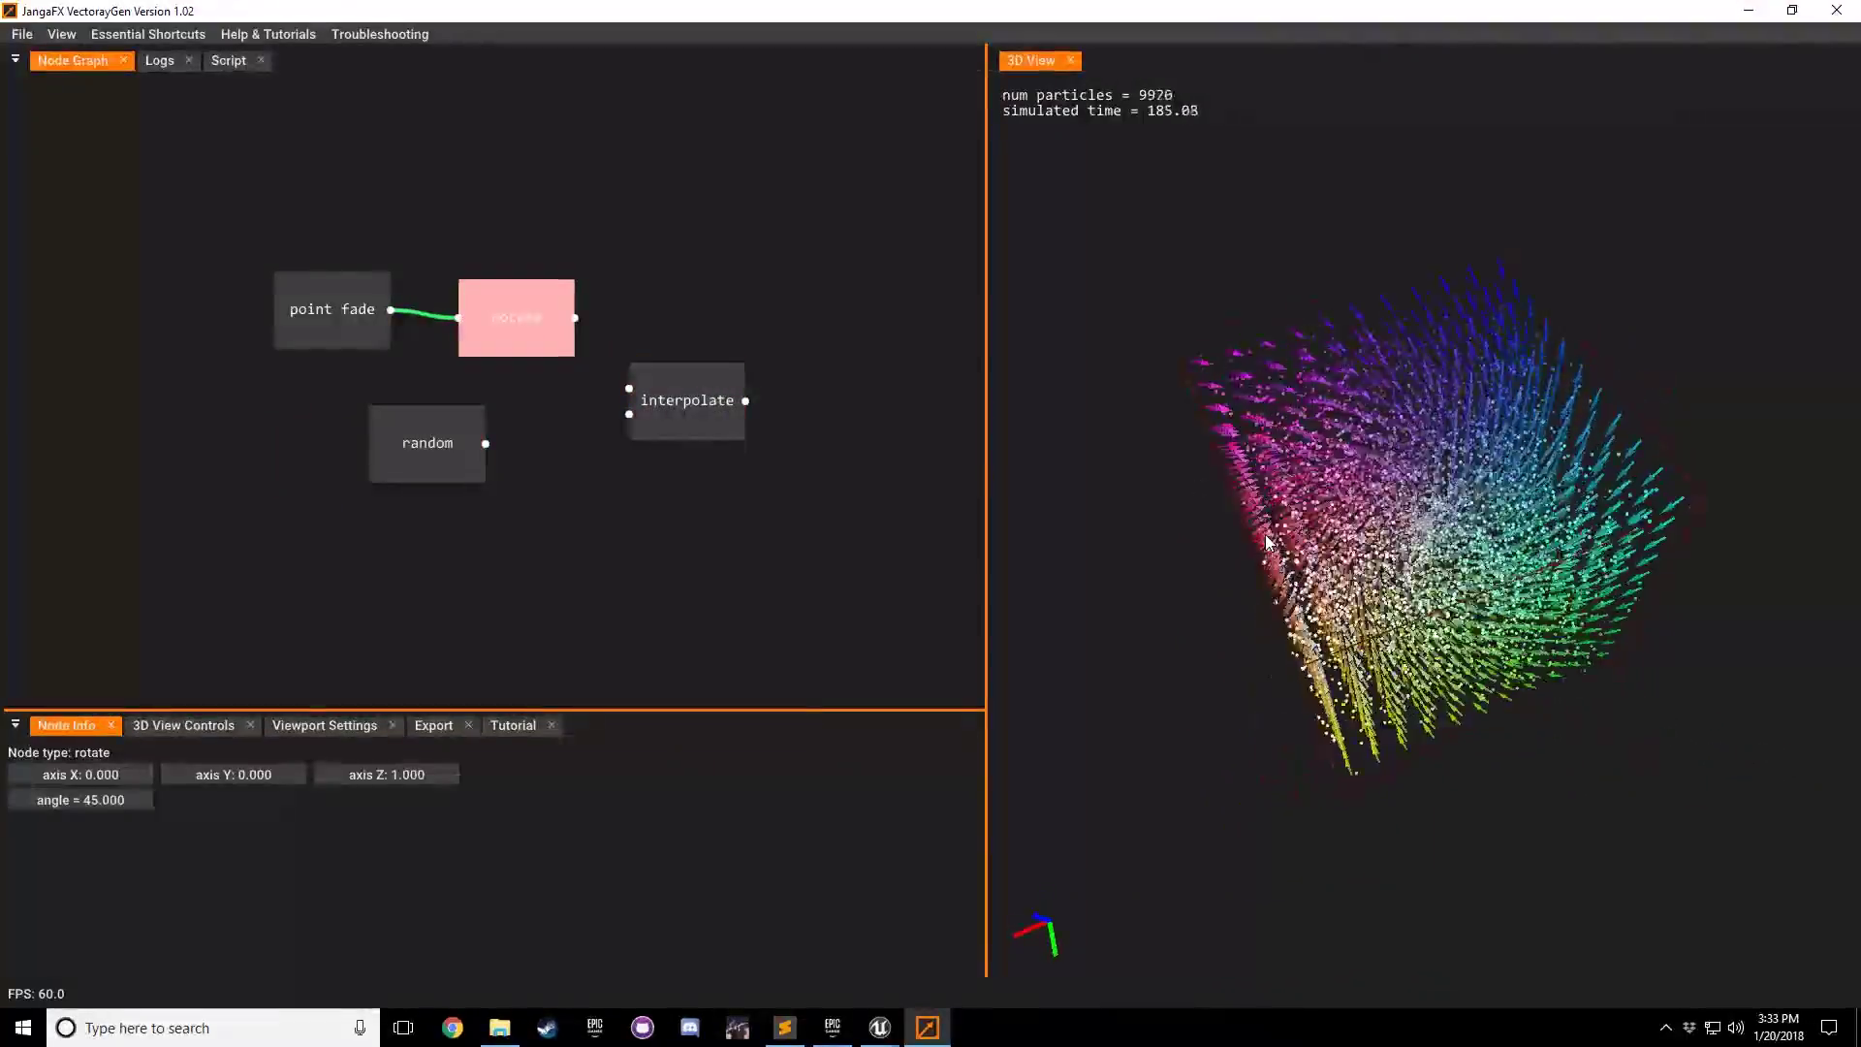
click(415, 454)
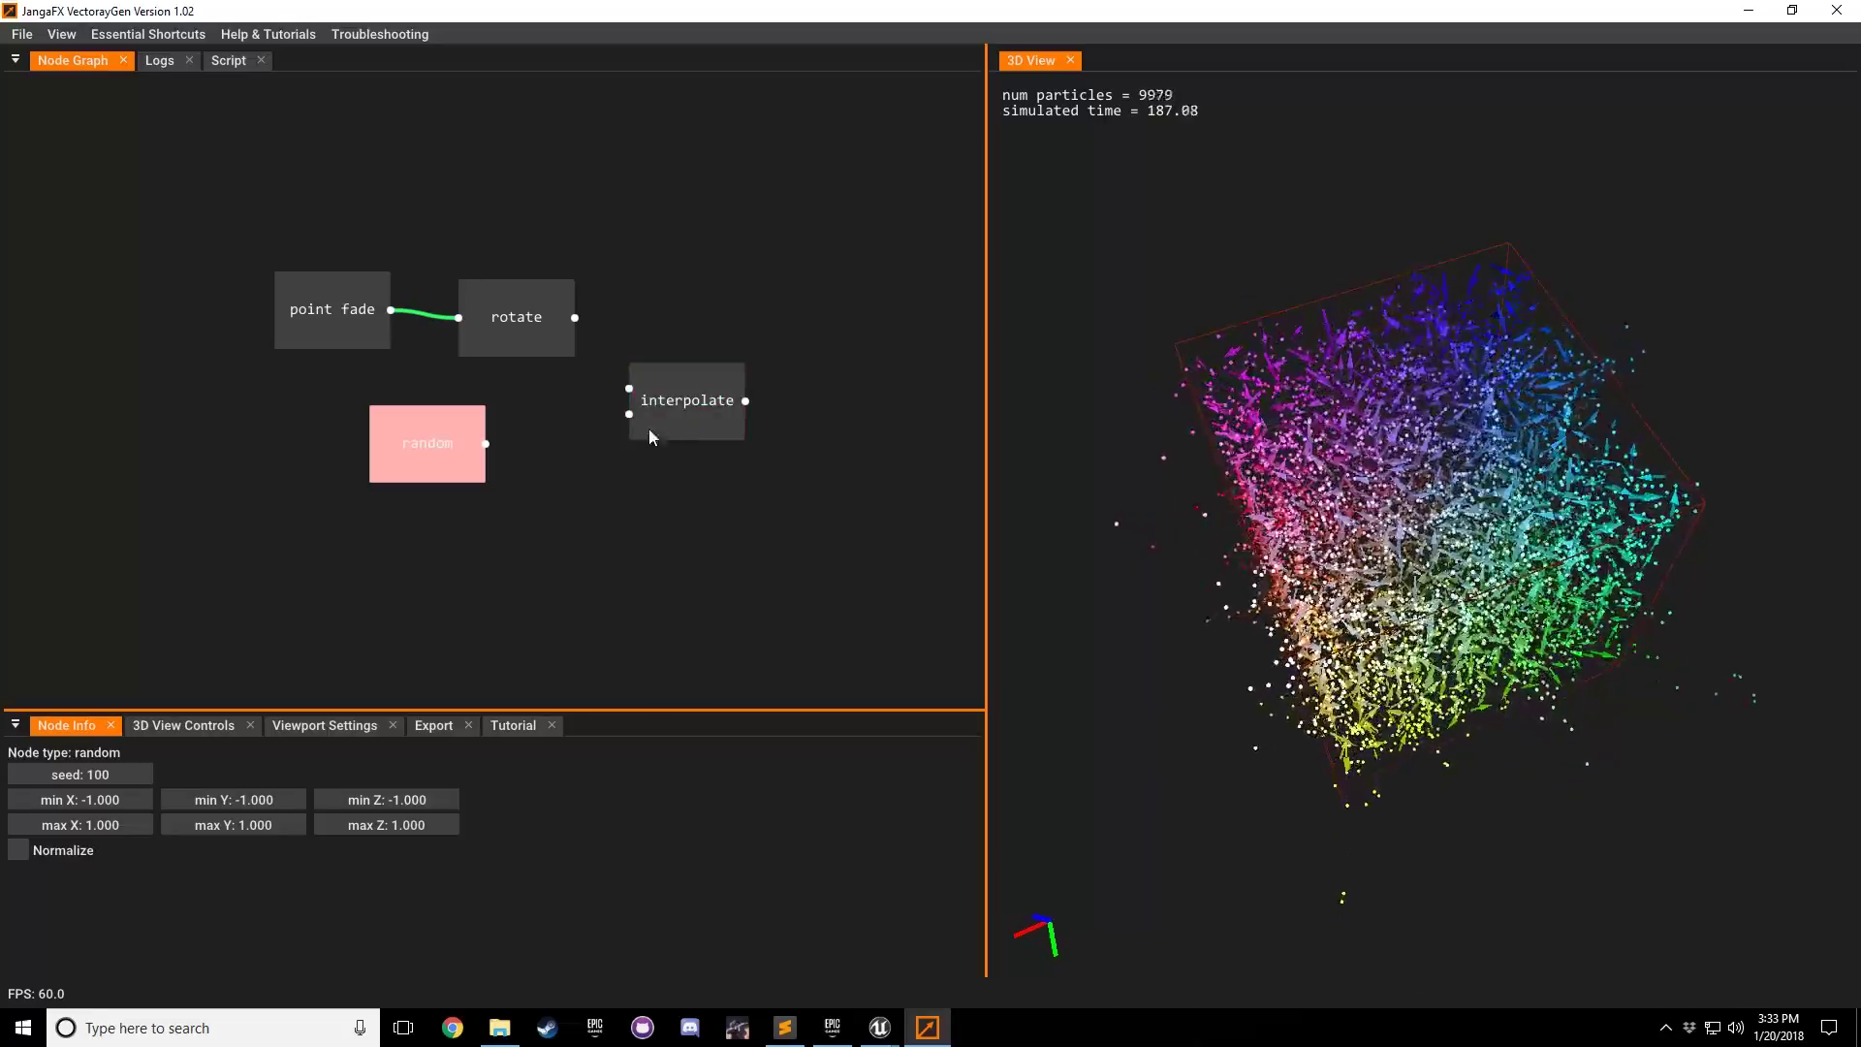
drag(574, 318, 630, 414)
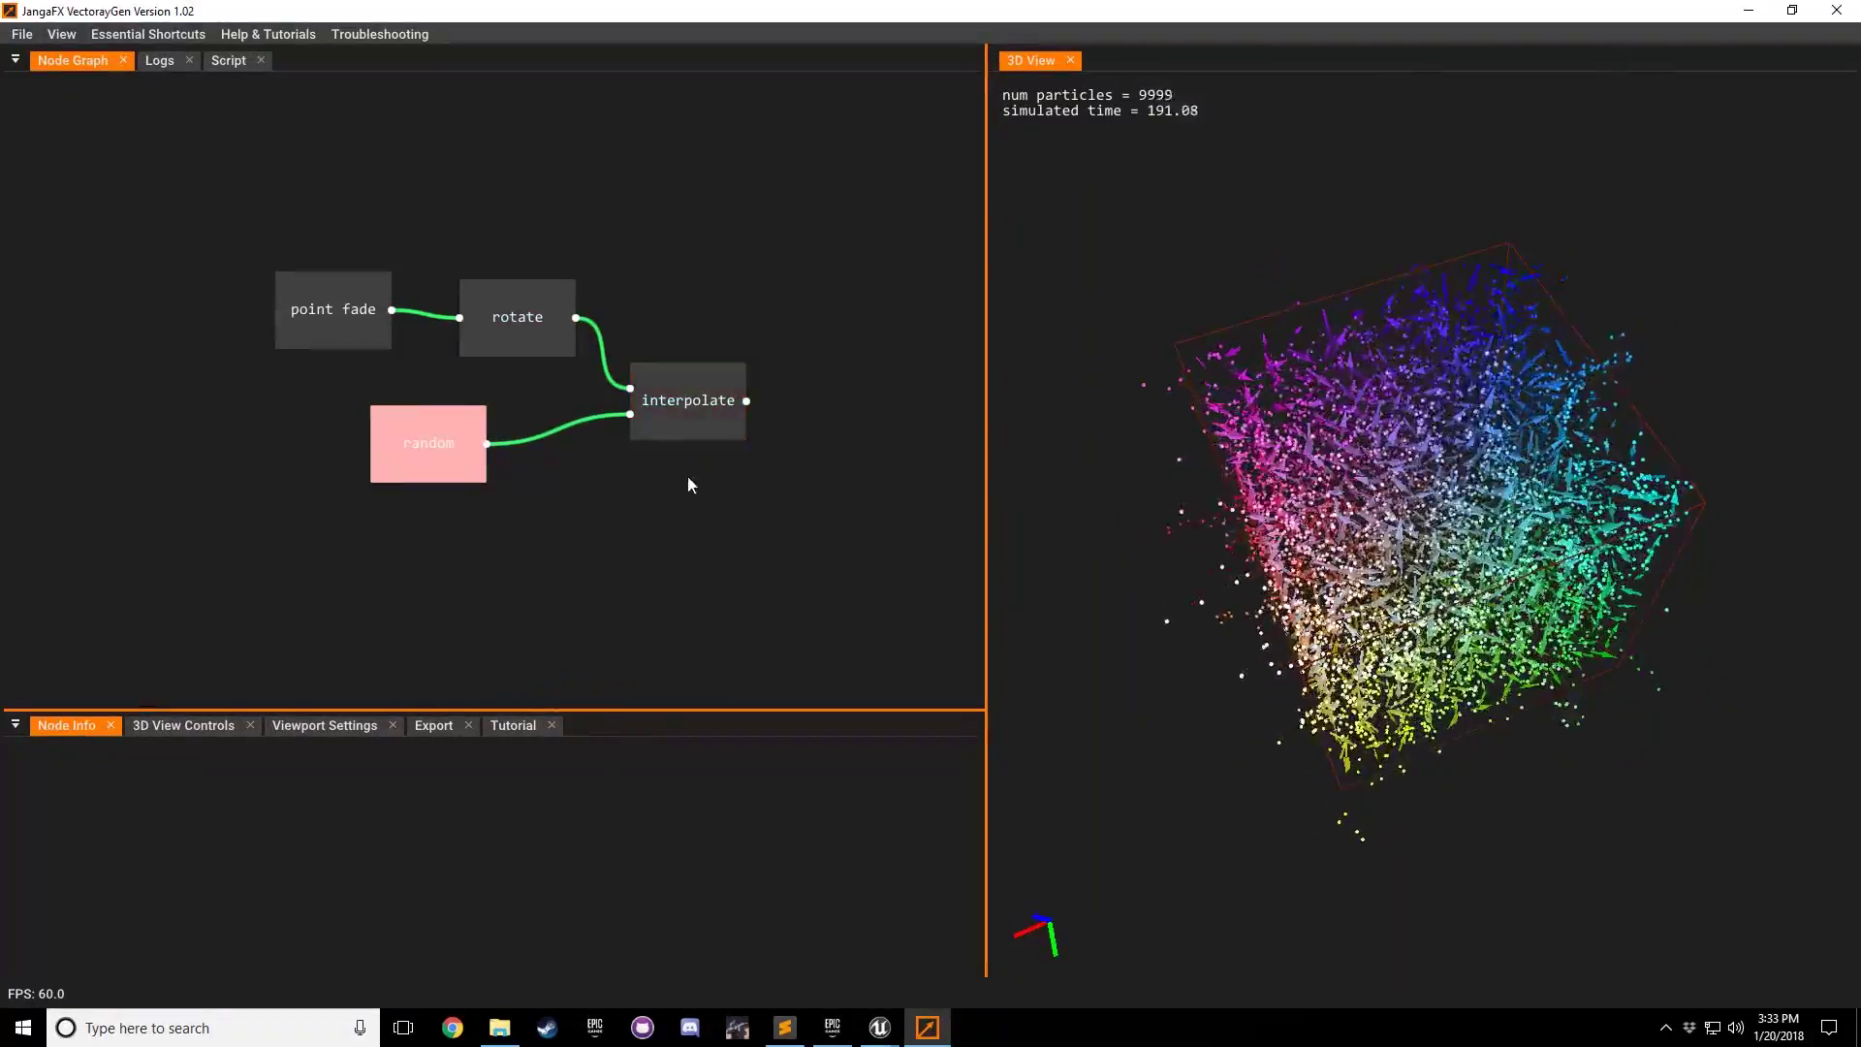
click(690, 417)
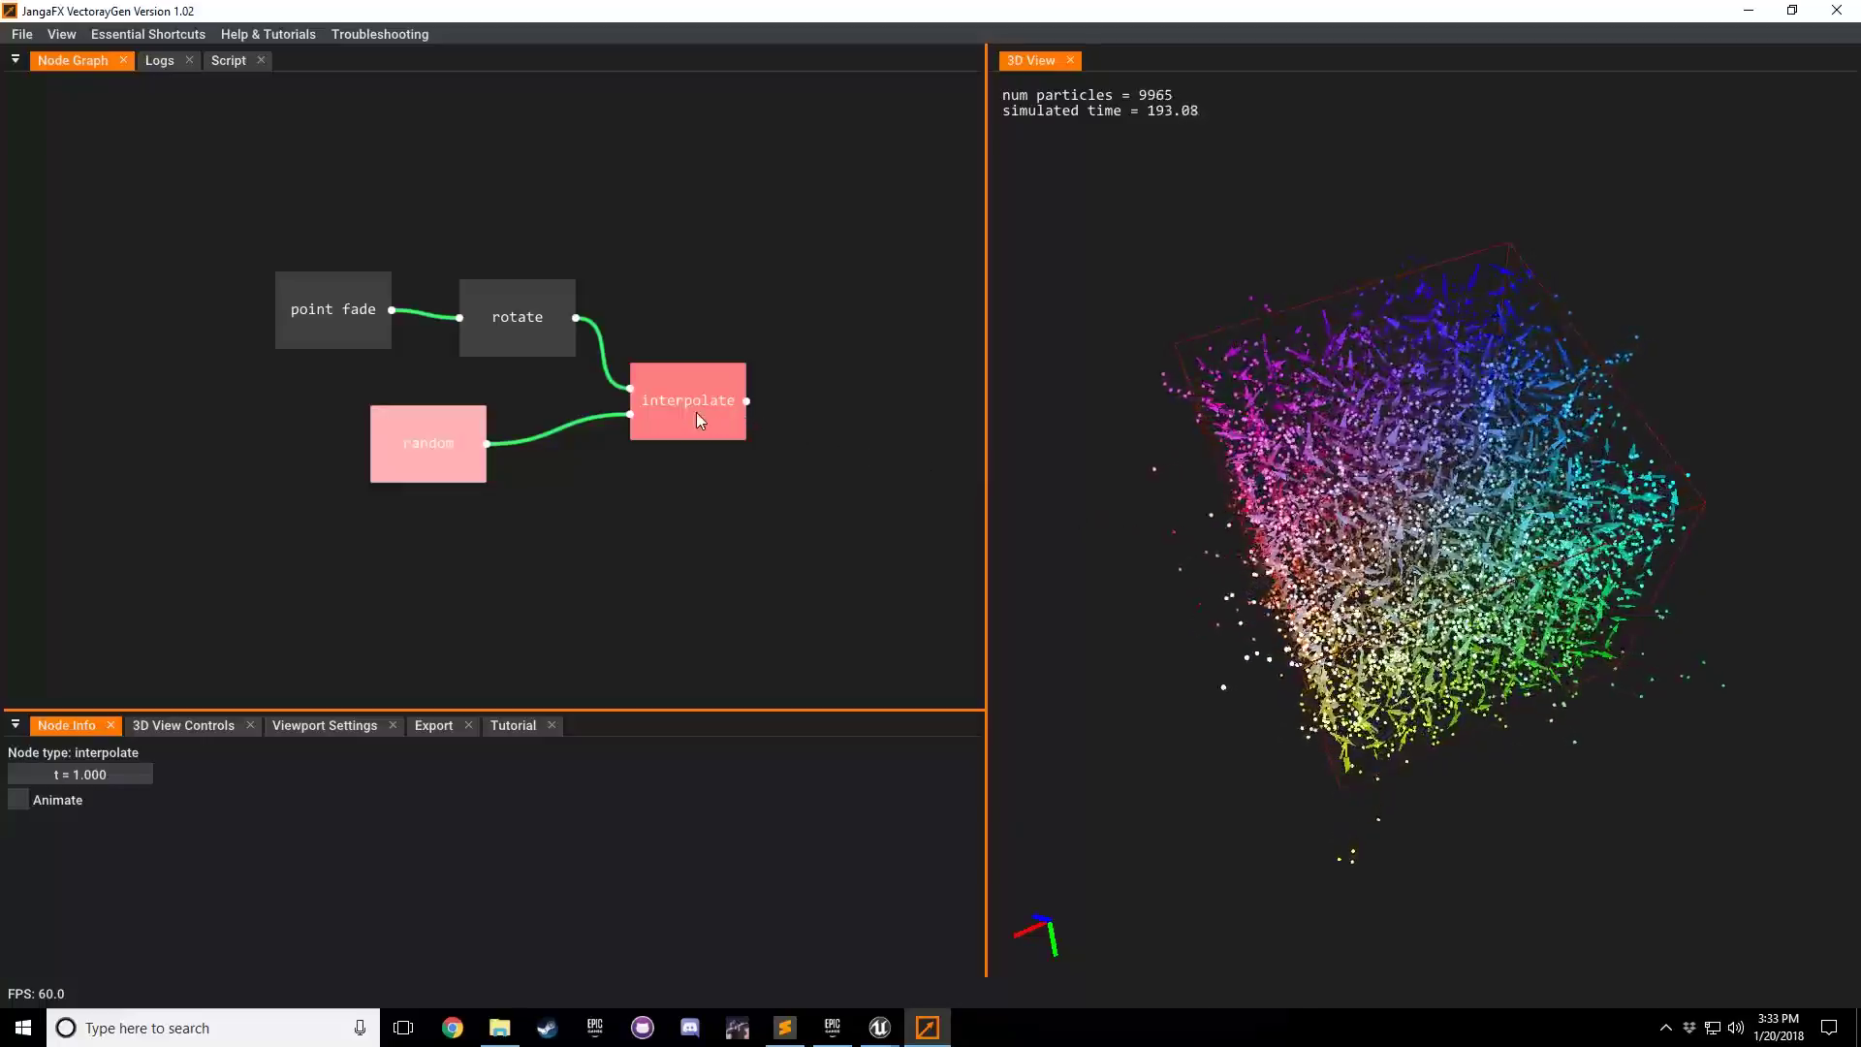
Step: Move the interpolate node slightly away from its inputs and preview the point fade, rotate and random fields in turn
drag(697, 410, 724, 394)
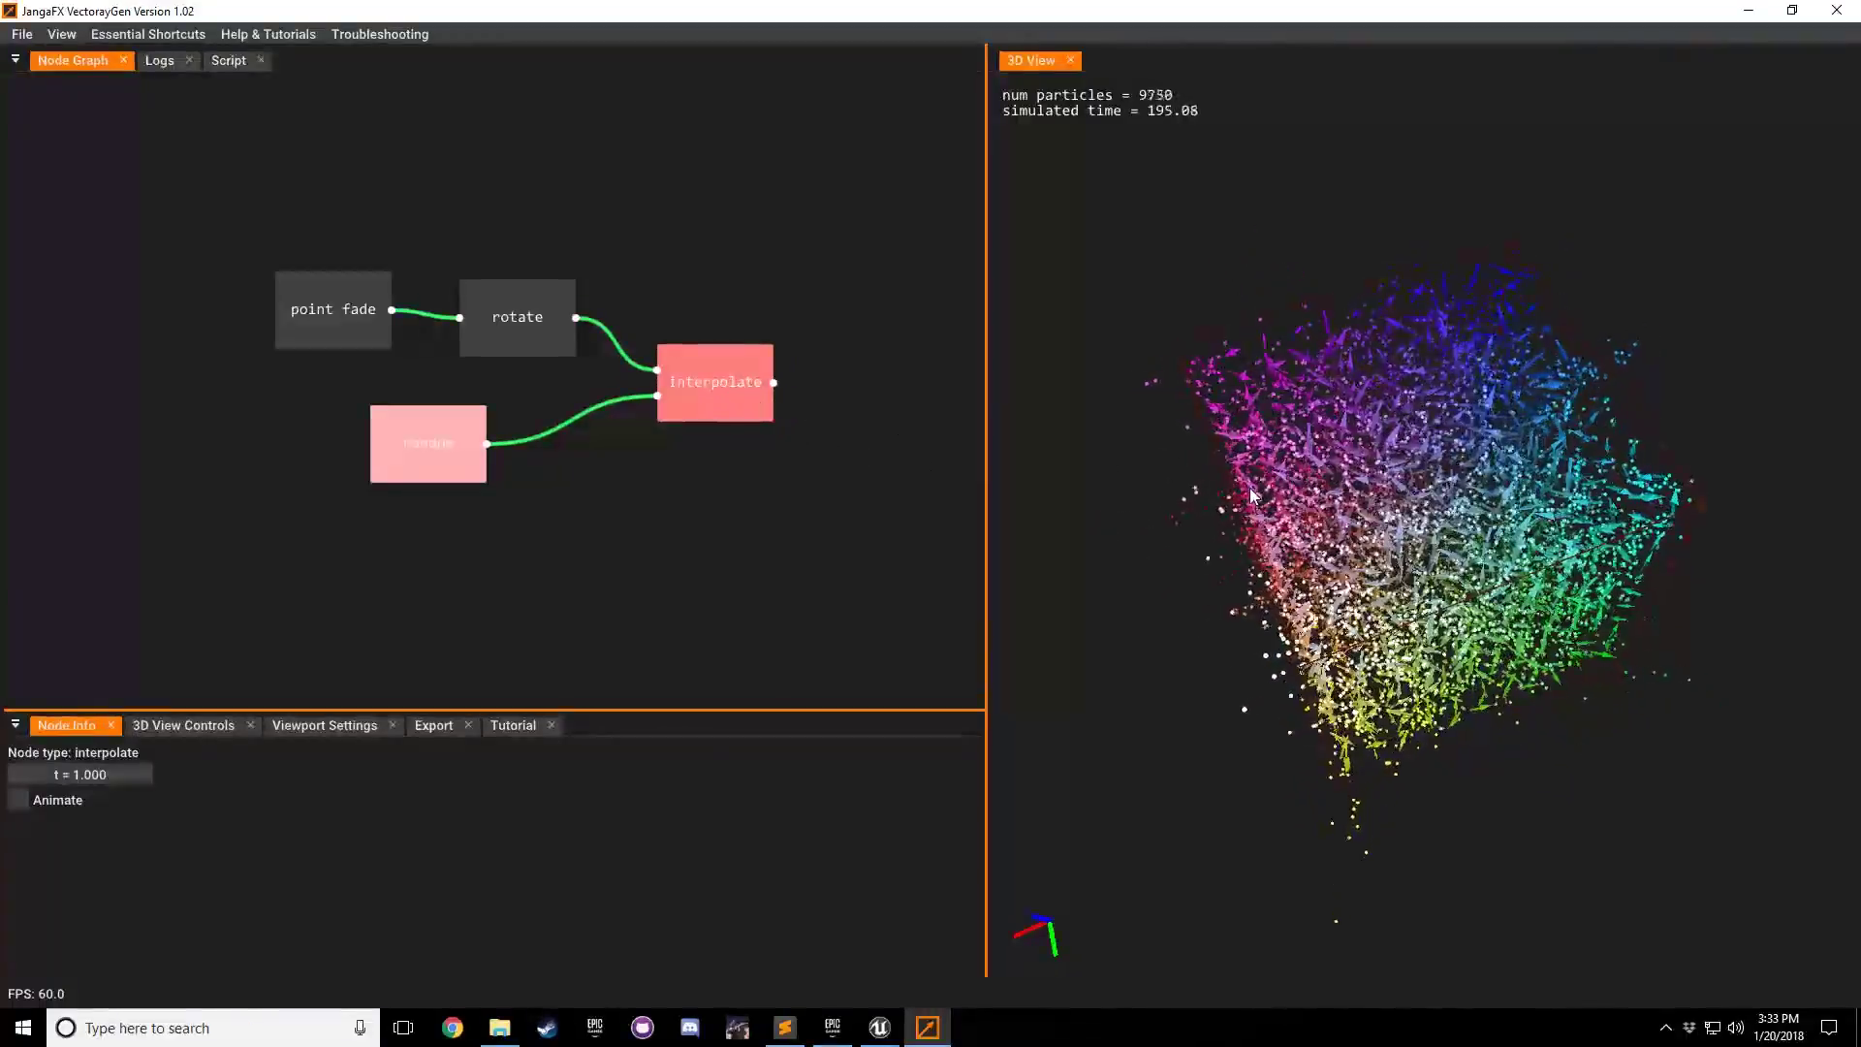
click(375, 345)
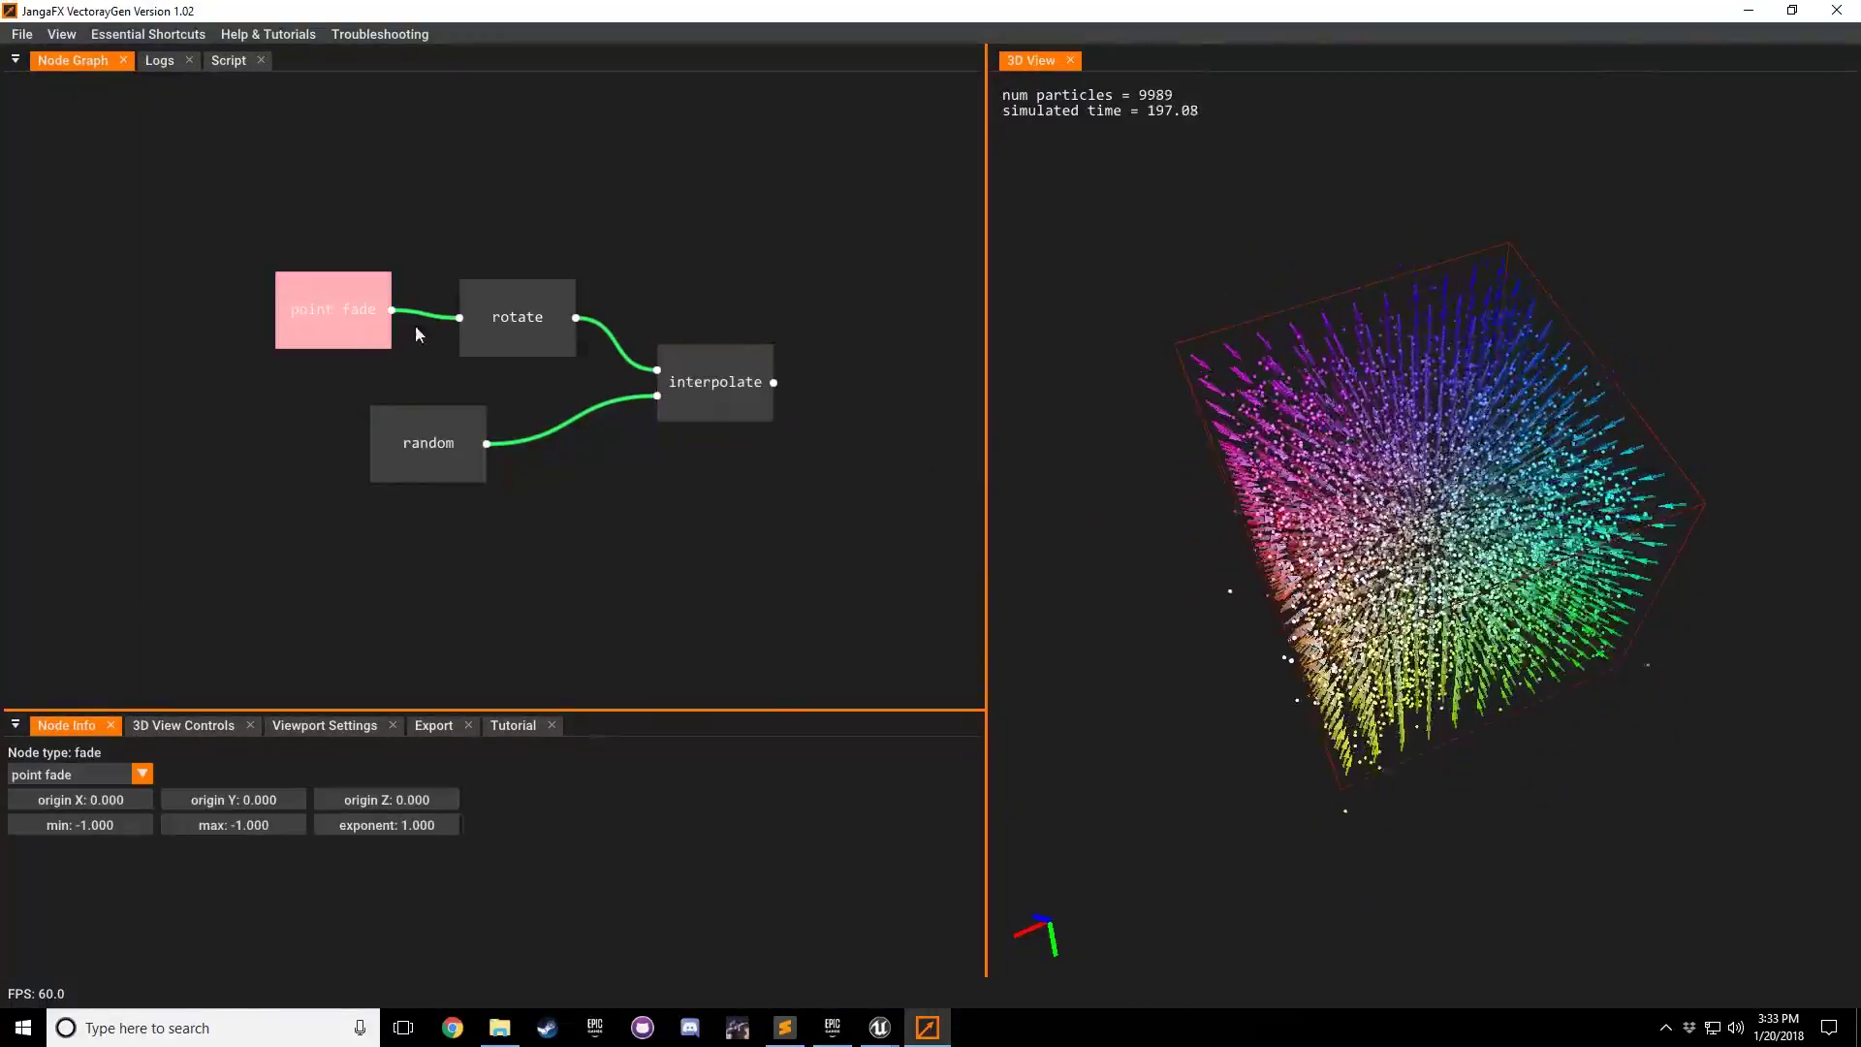
click(548, 324)
click(713, 383)
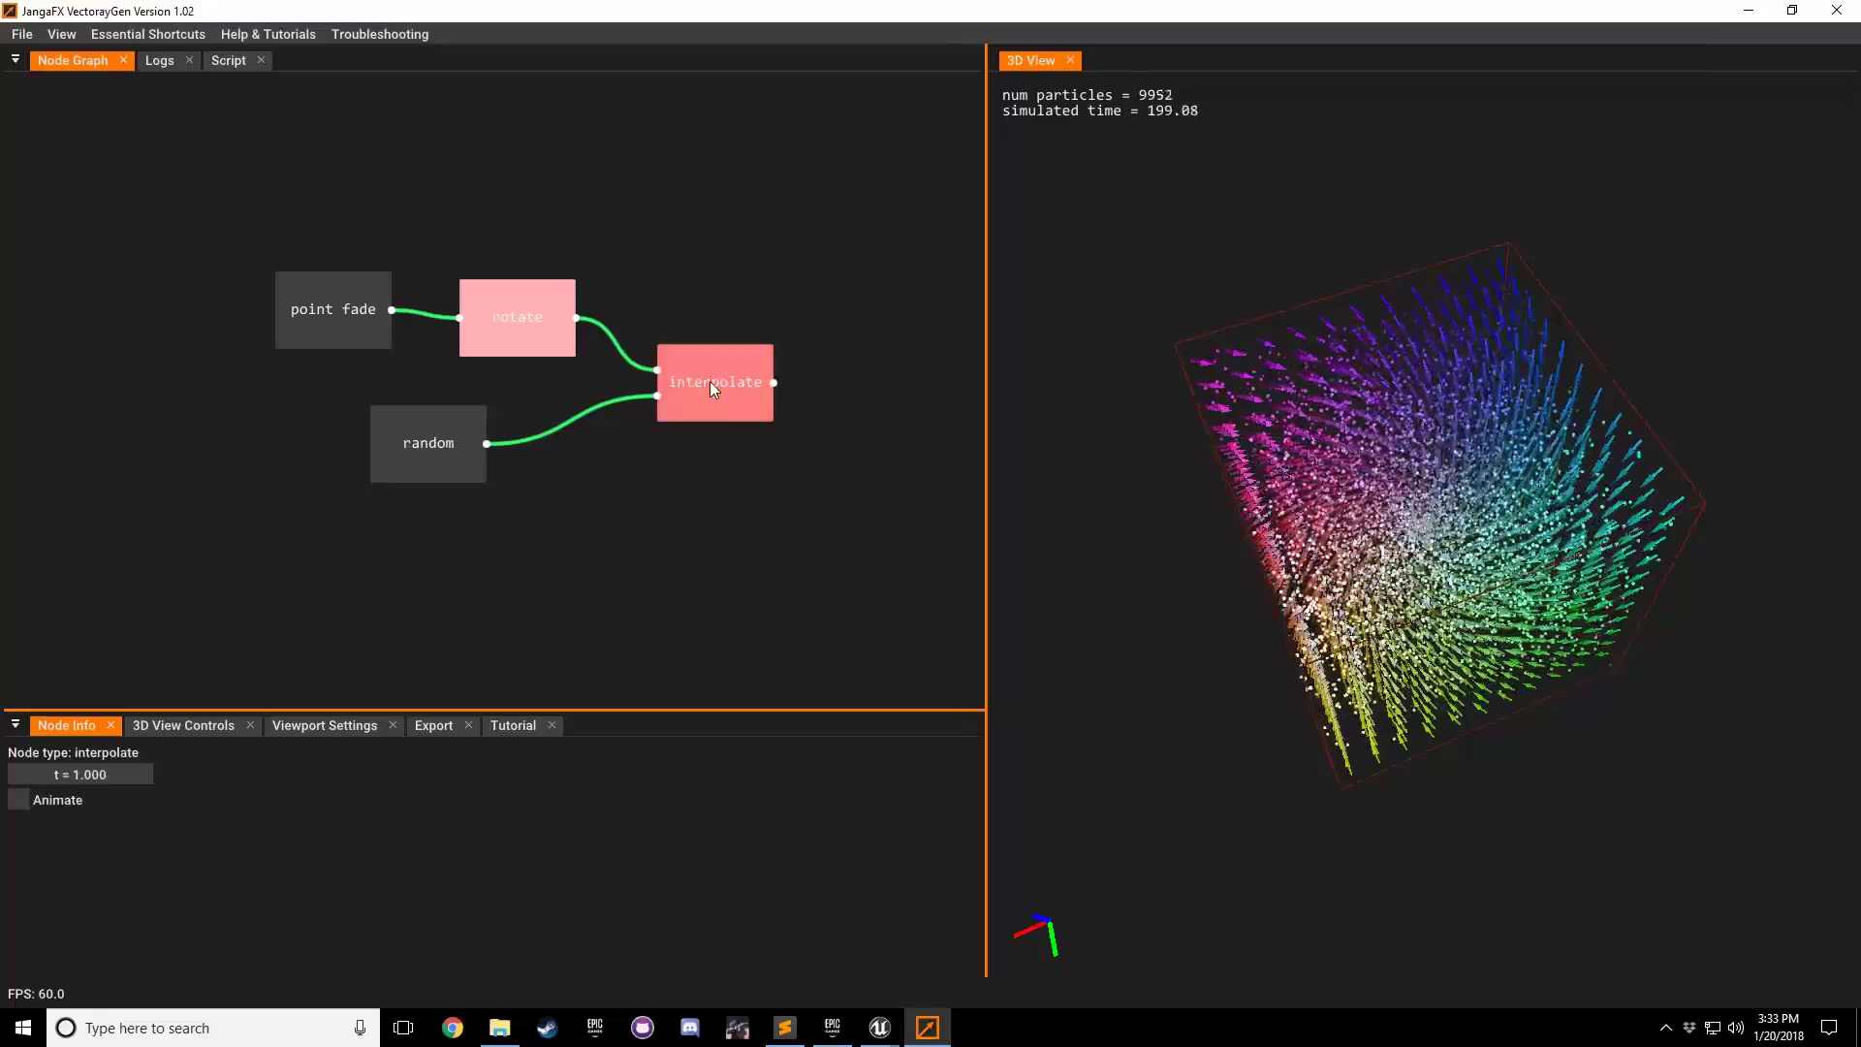
click(417, 442)
click(301, 309)
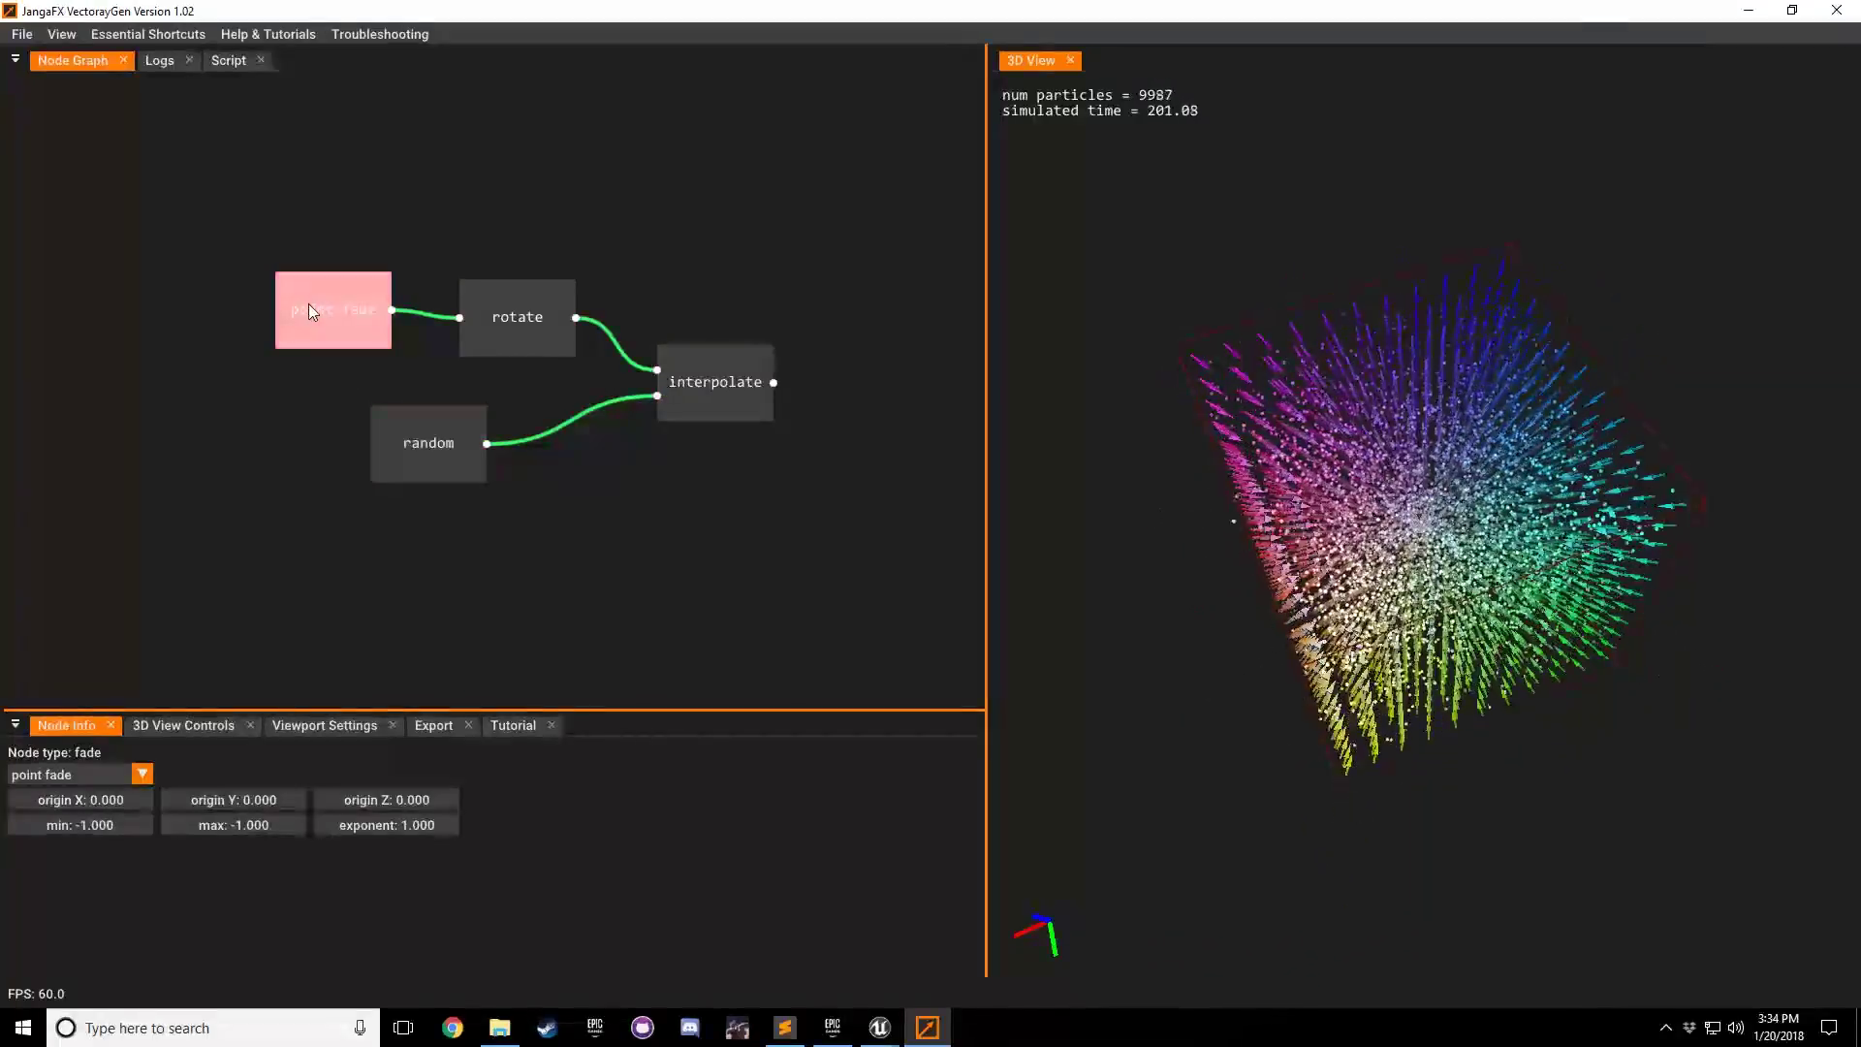
click(484, 308)
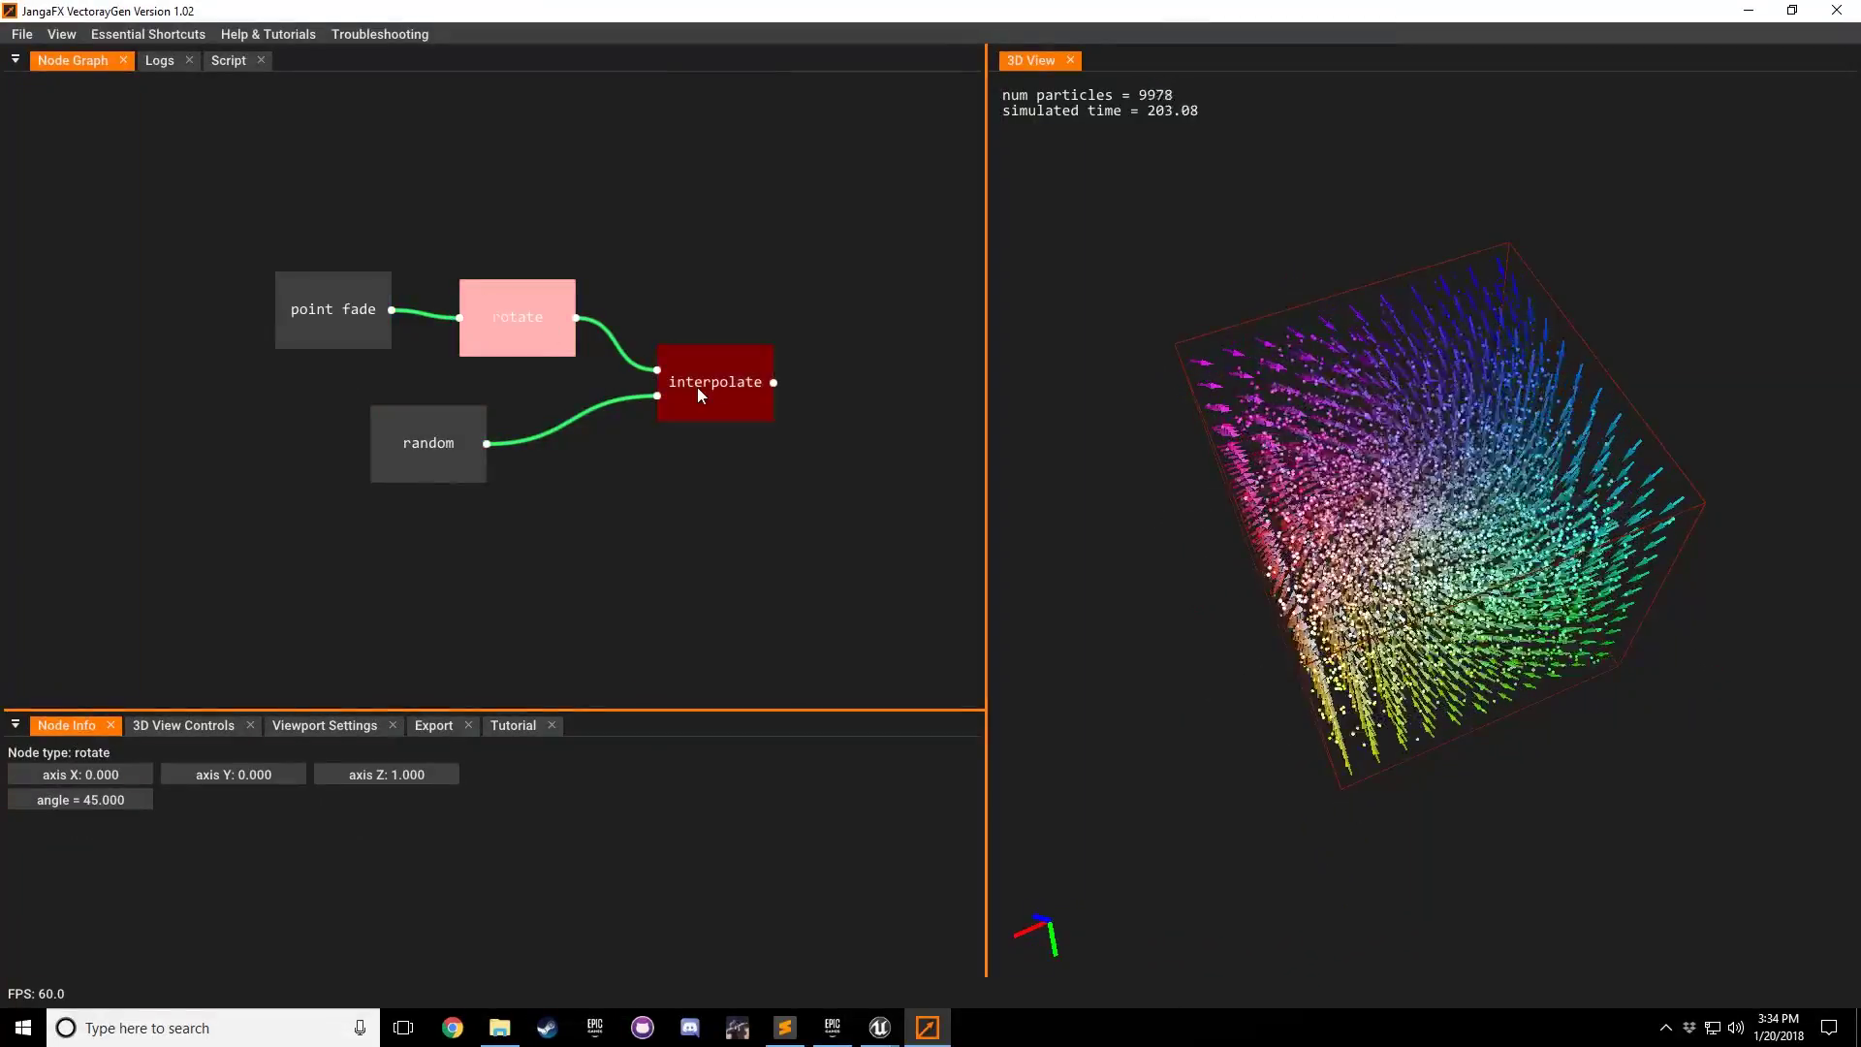
click(319, 310)
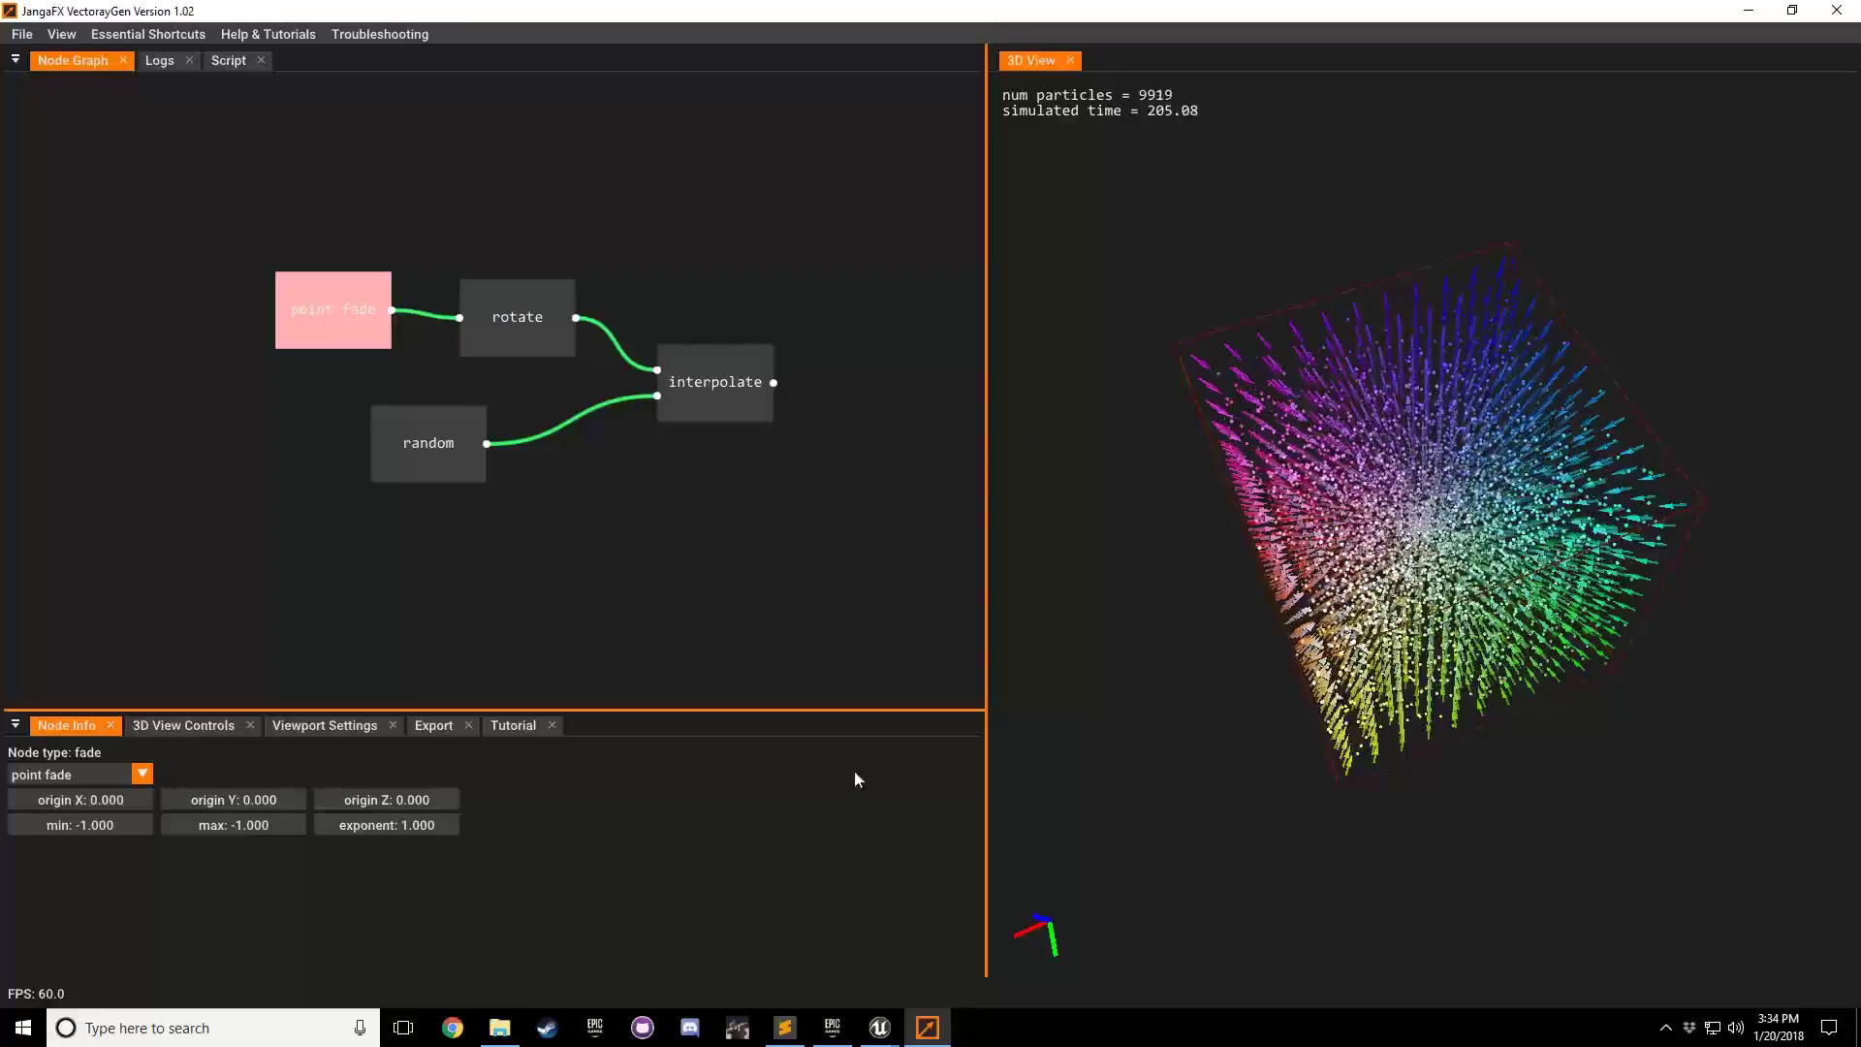
Step: Review the export options with the point fade node and the rotate node selected in turn
click(433, 725)
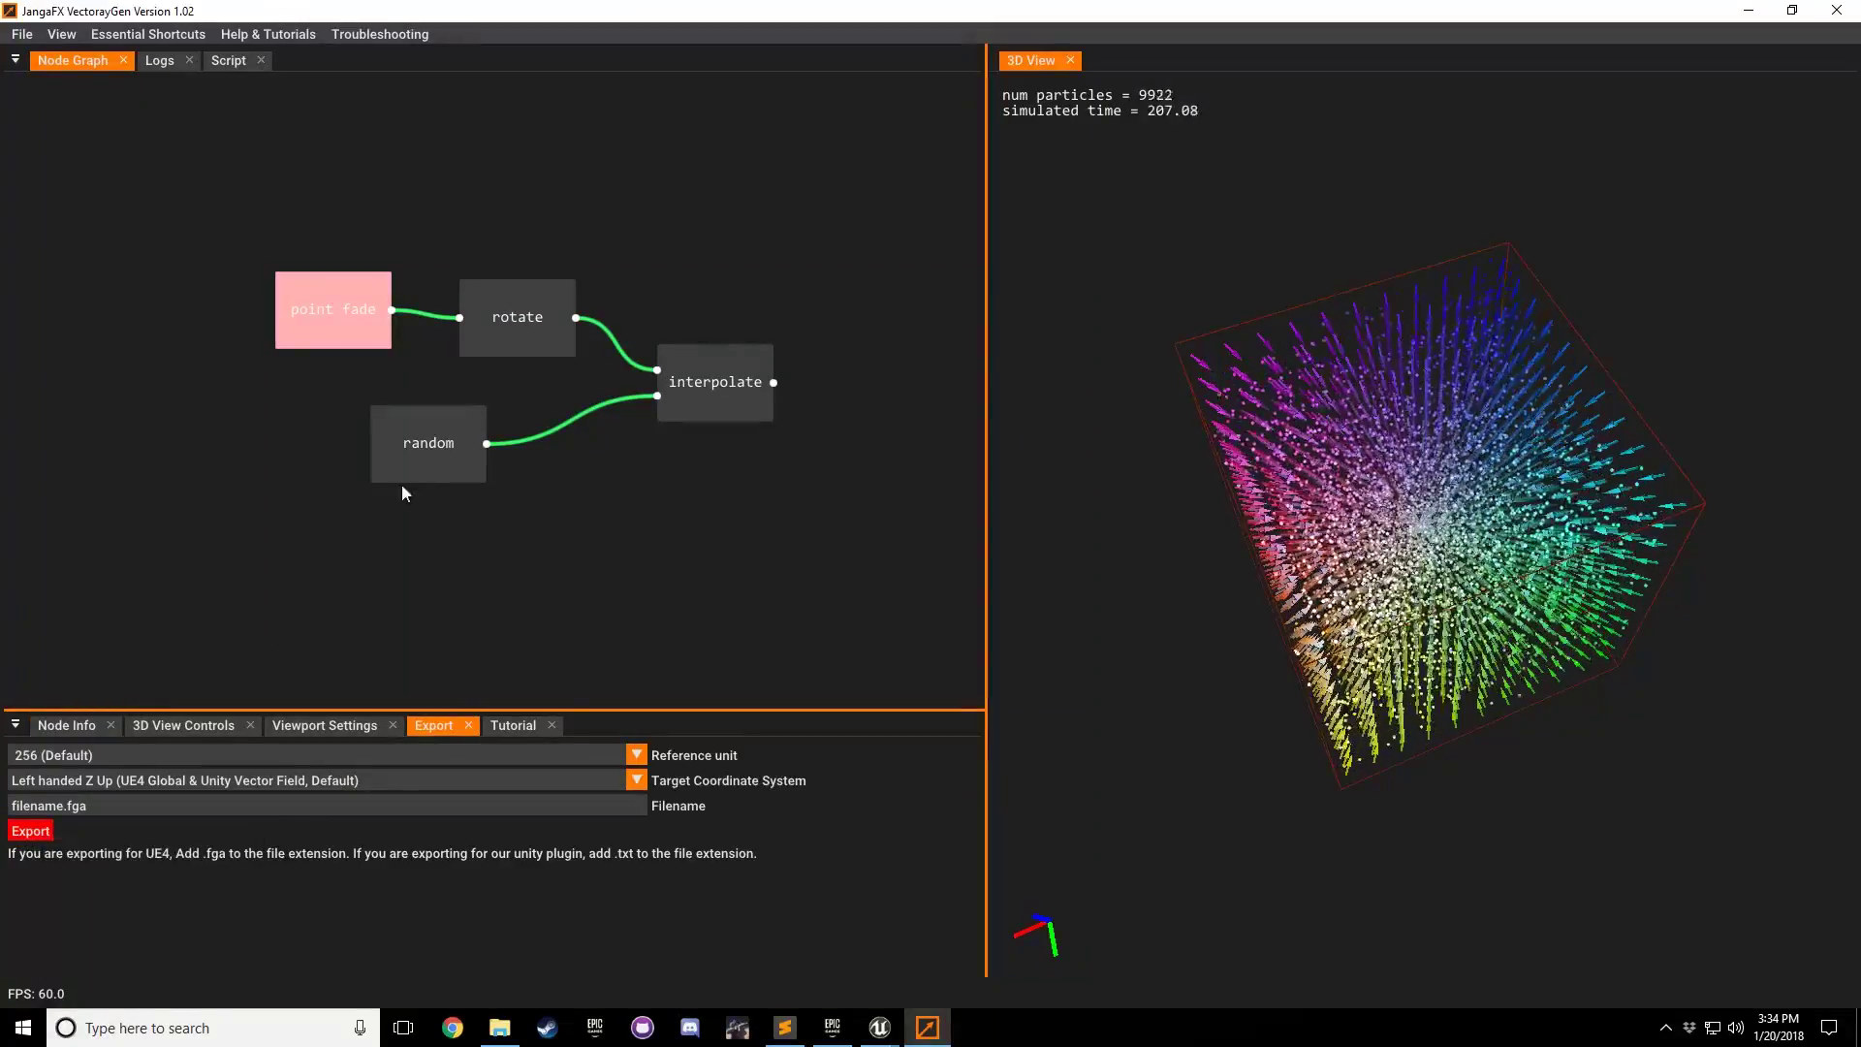
click(540, 327)
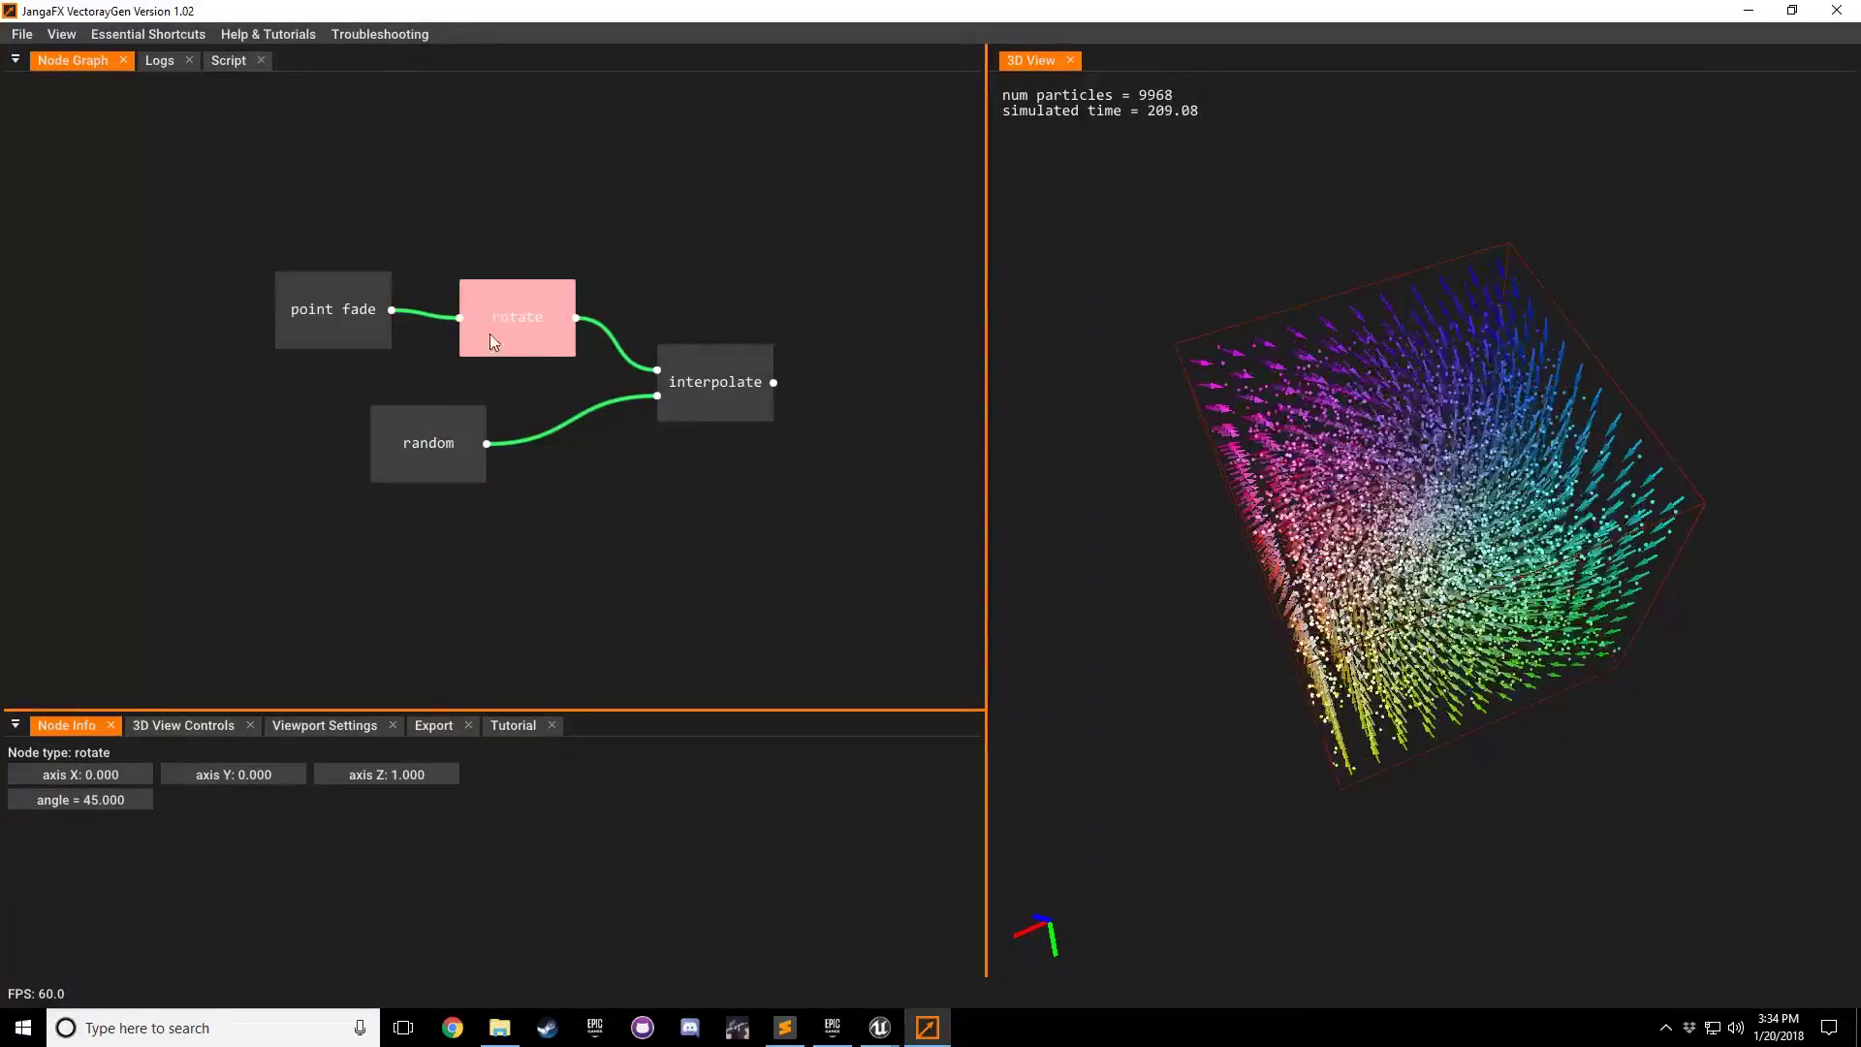
click(433, 725)
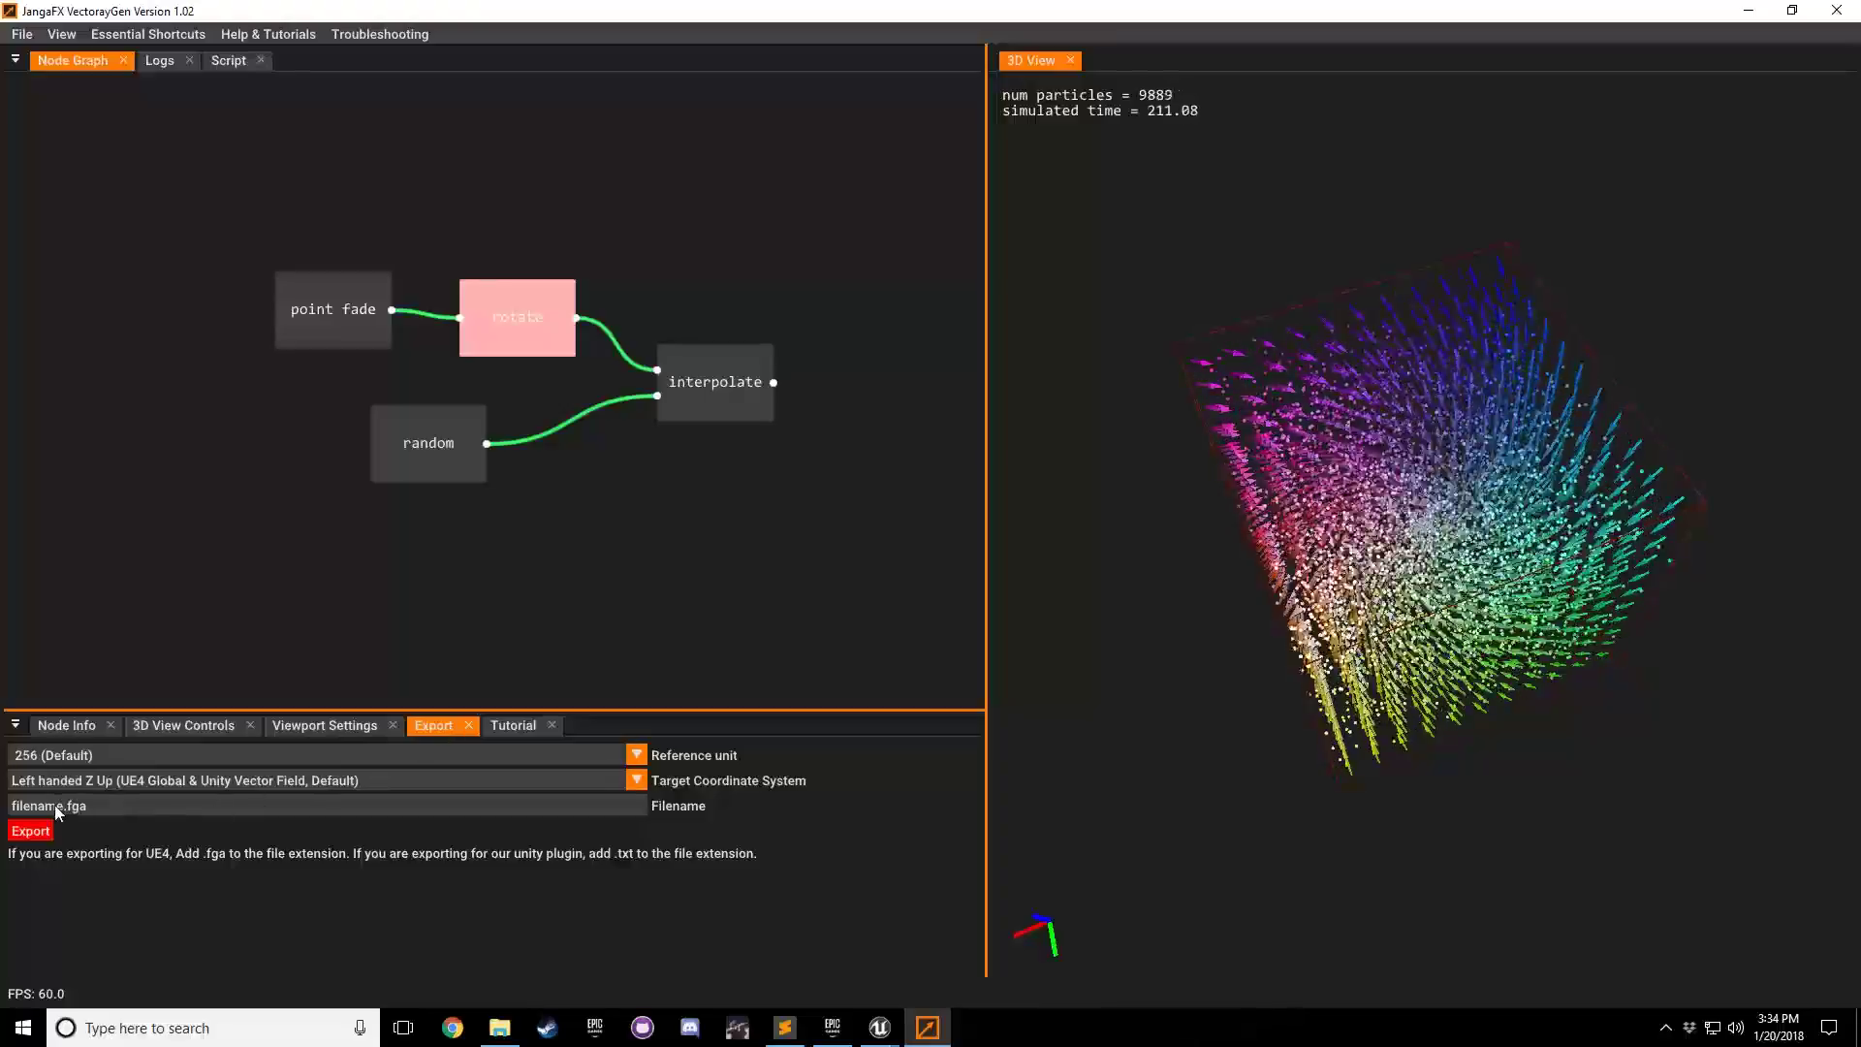
click(30, 830)
Step: Set the interpolate node's t to 0.430 and inspect the blended field up close
click(741, 392)
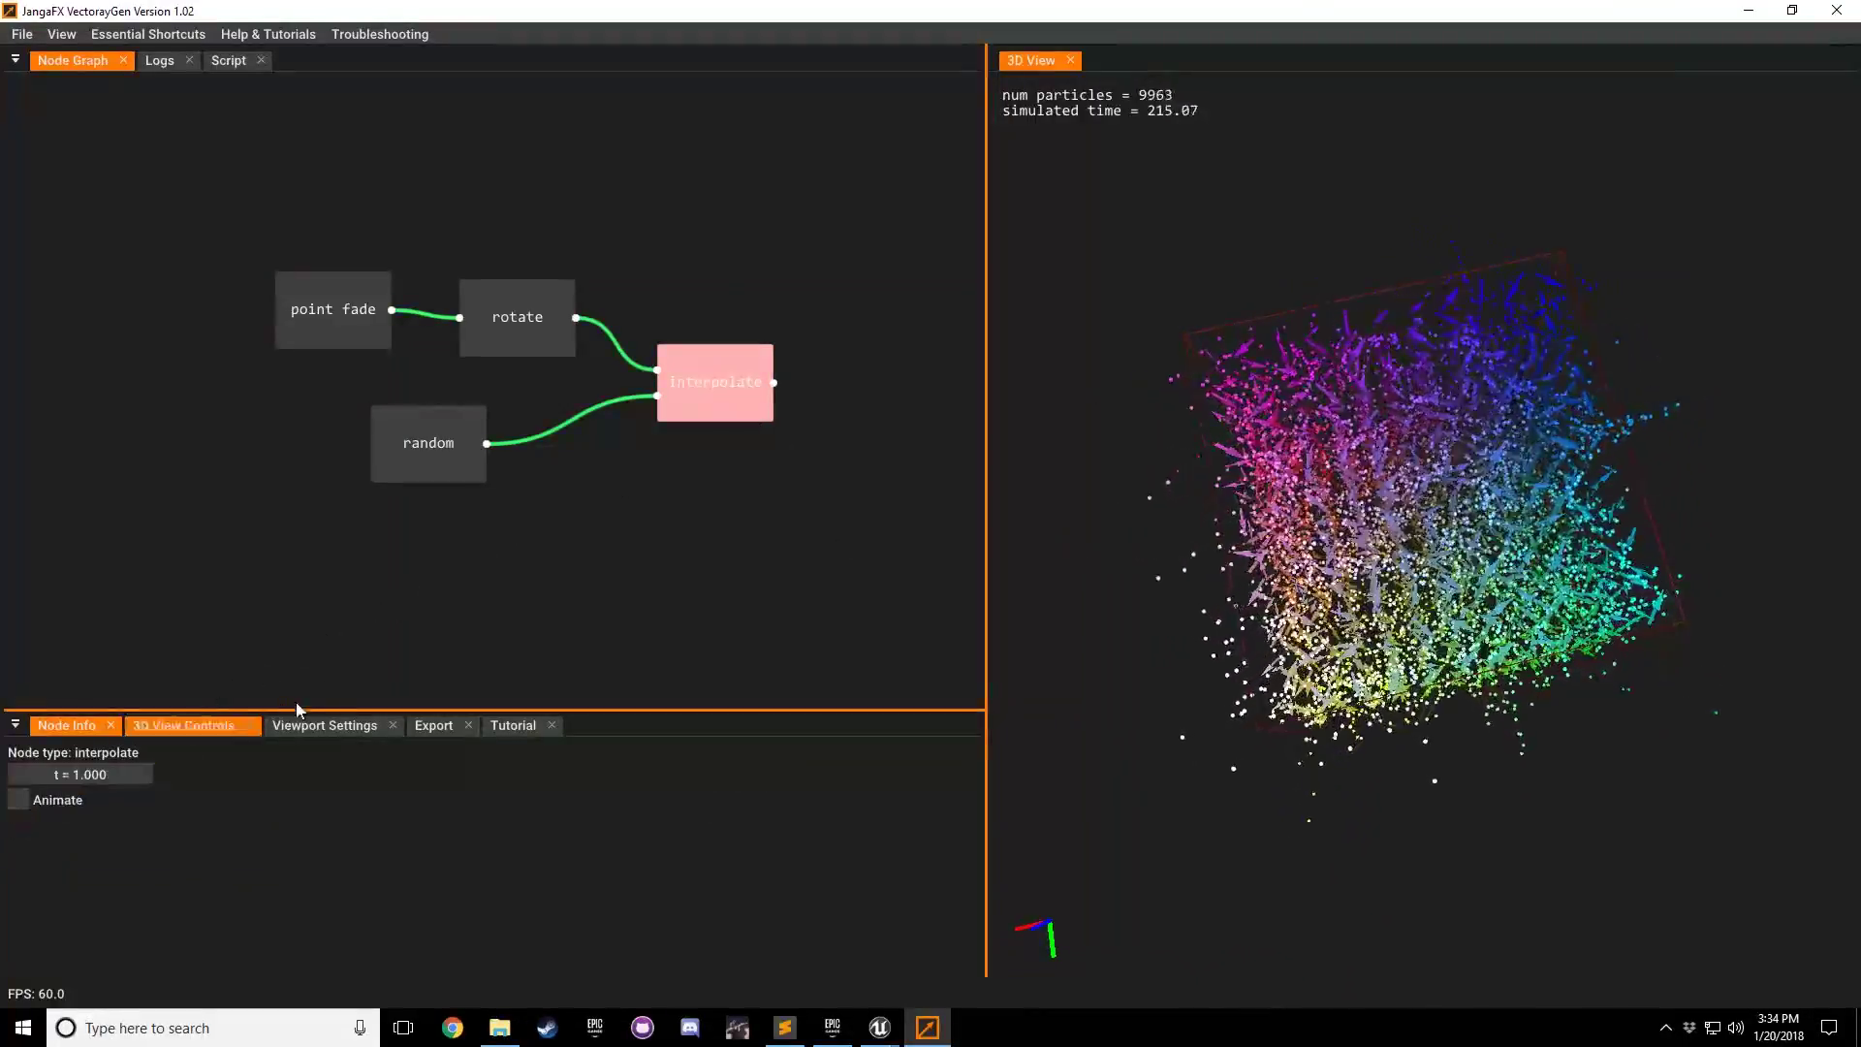
drag(1441, 516, 1481, 482)
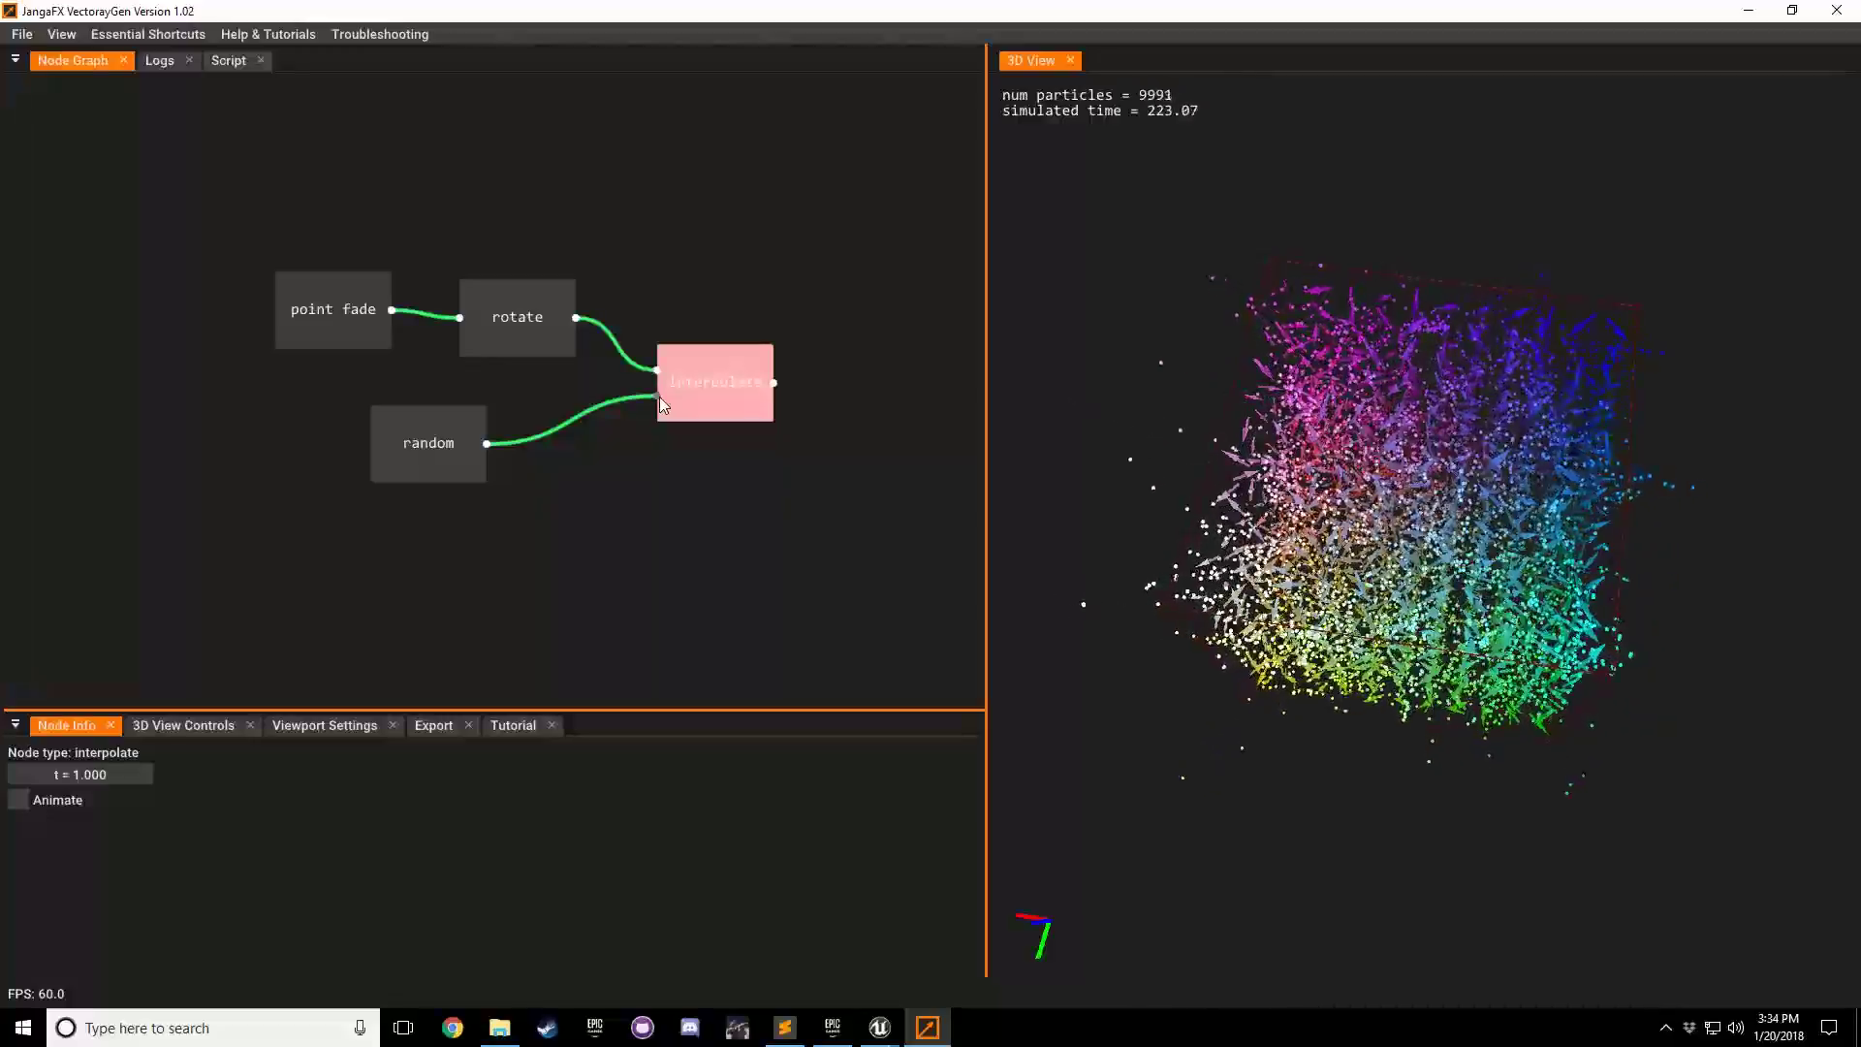
drag(137, 775, 119, 779)
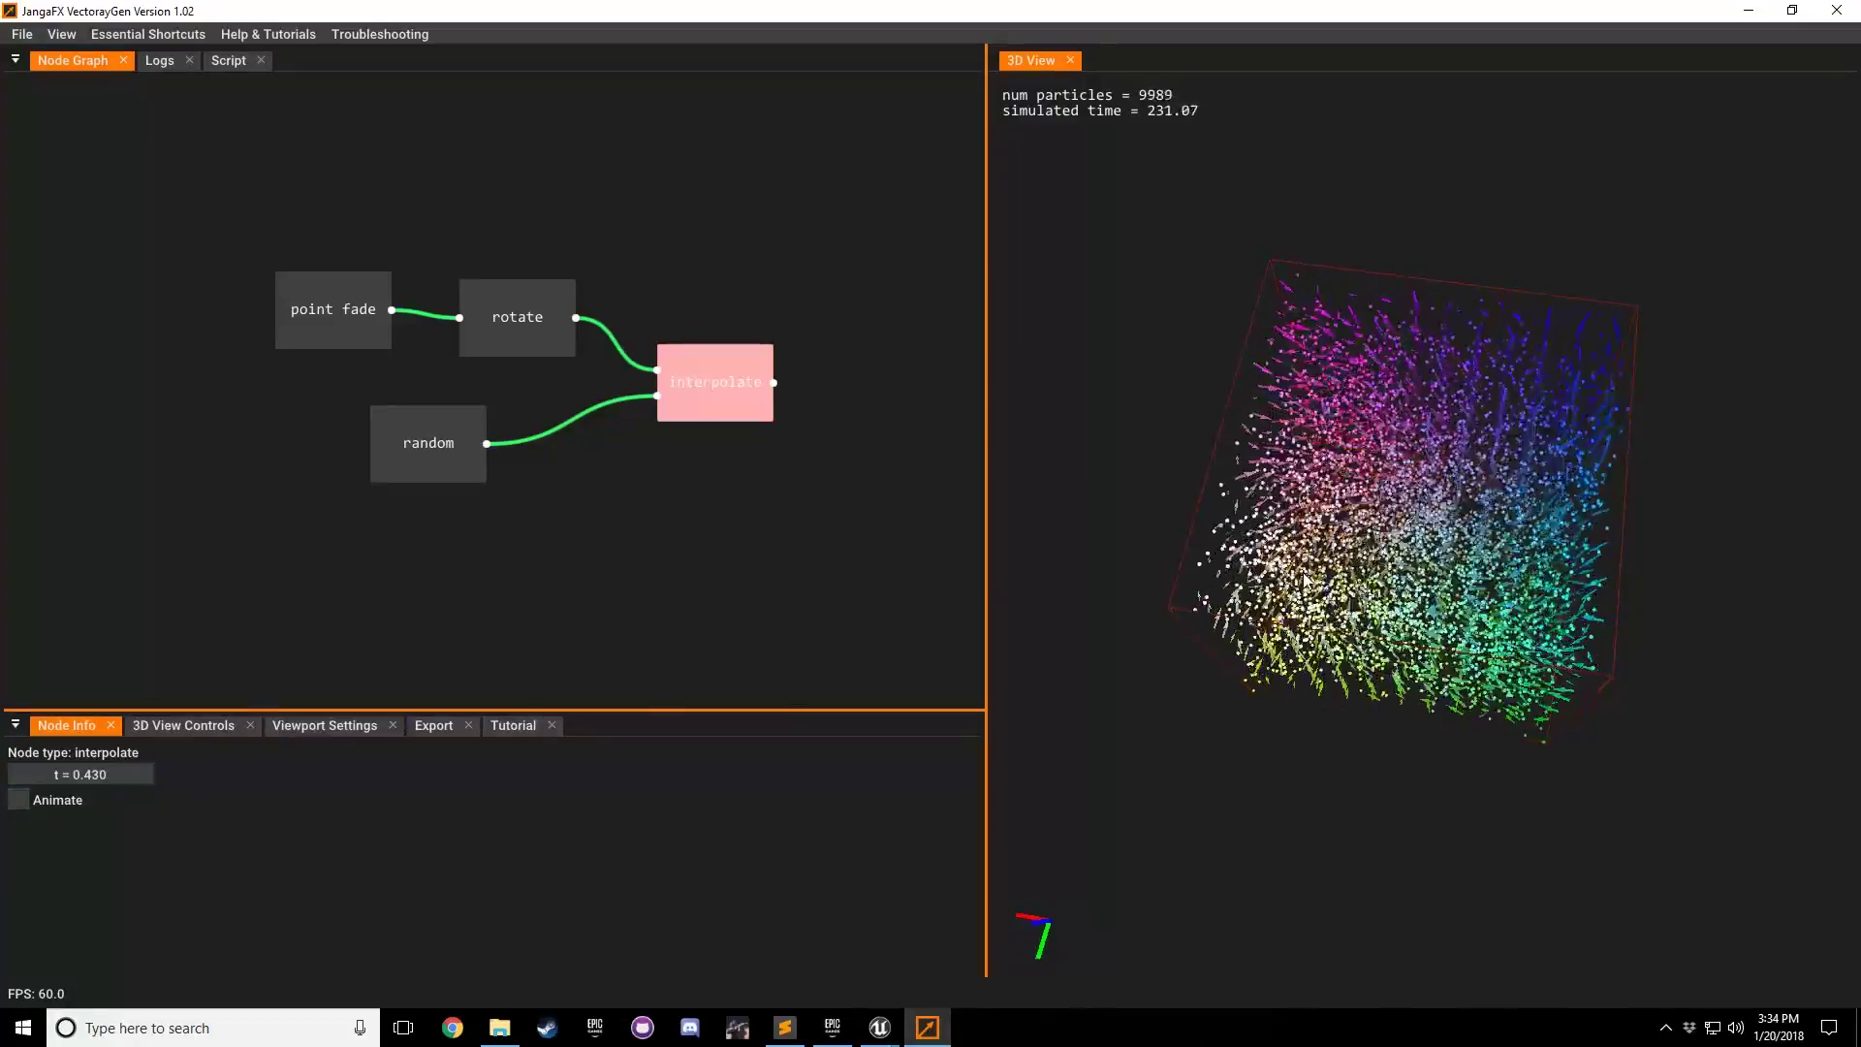
scroll(1338, 567, up, 5)
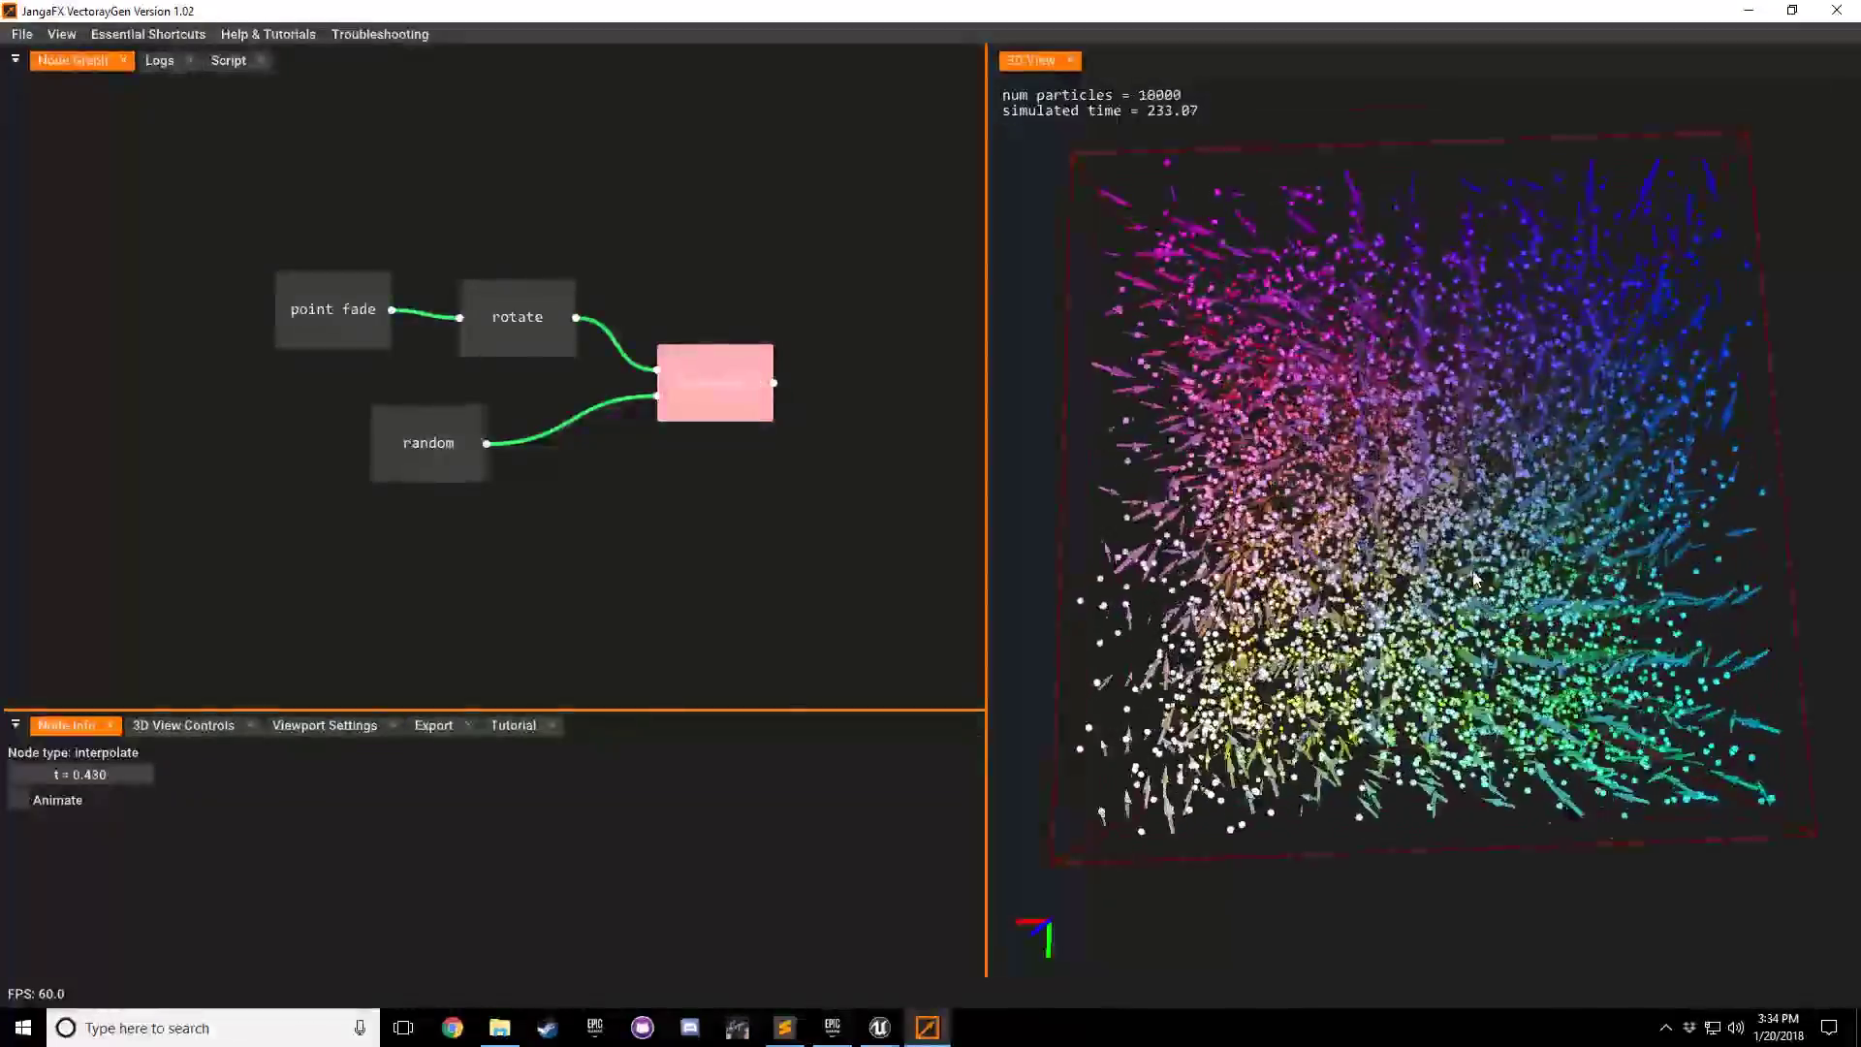
drag(1337, 567, 1370, 524)
Step: Make room above the custom node chain and add the Turbulent Rotational Attraction preset there
scroll(702, 391, down, 3)
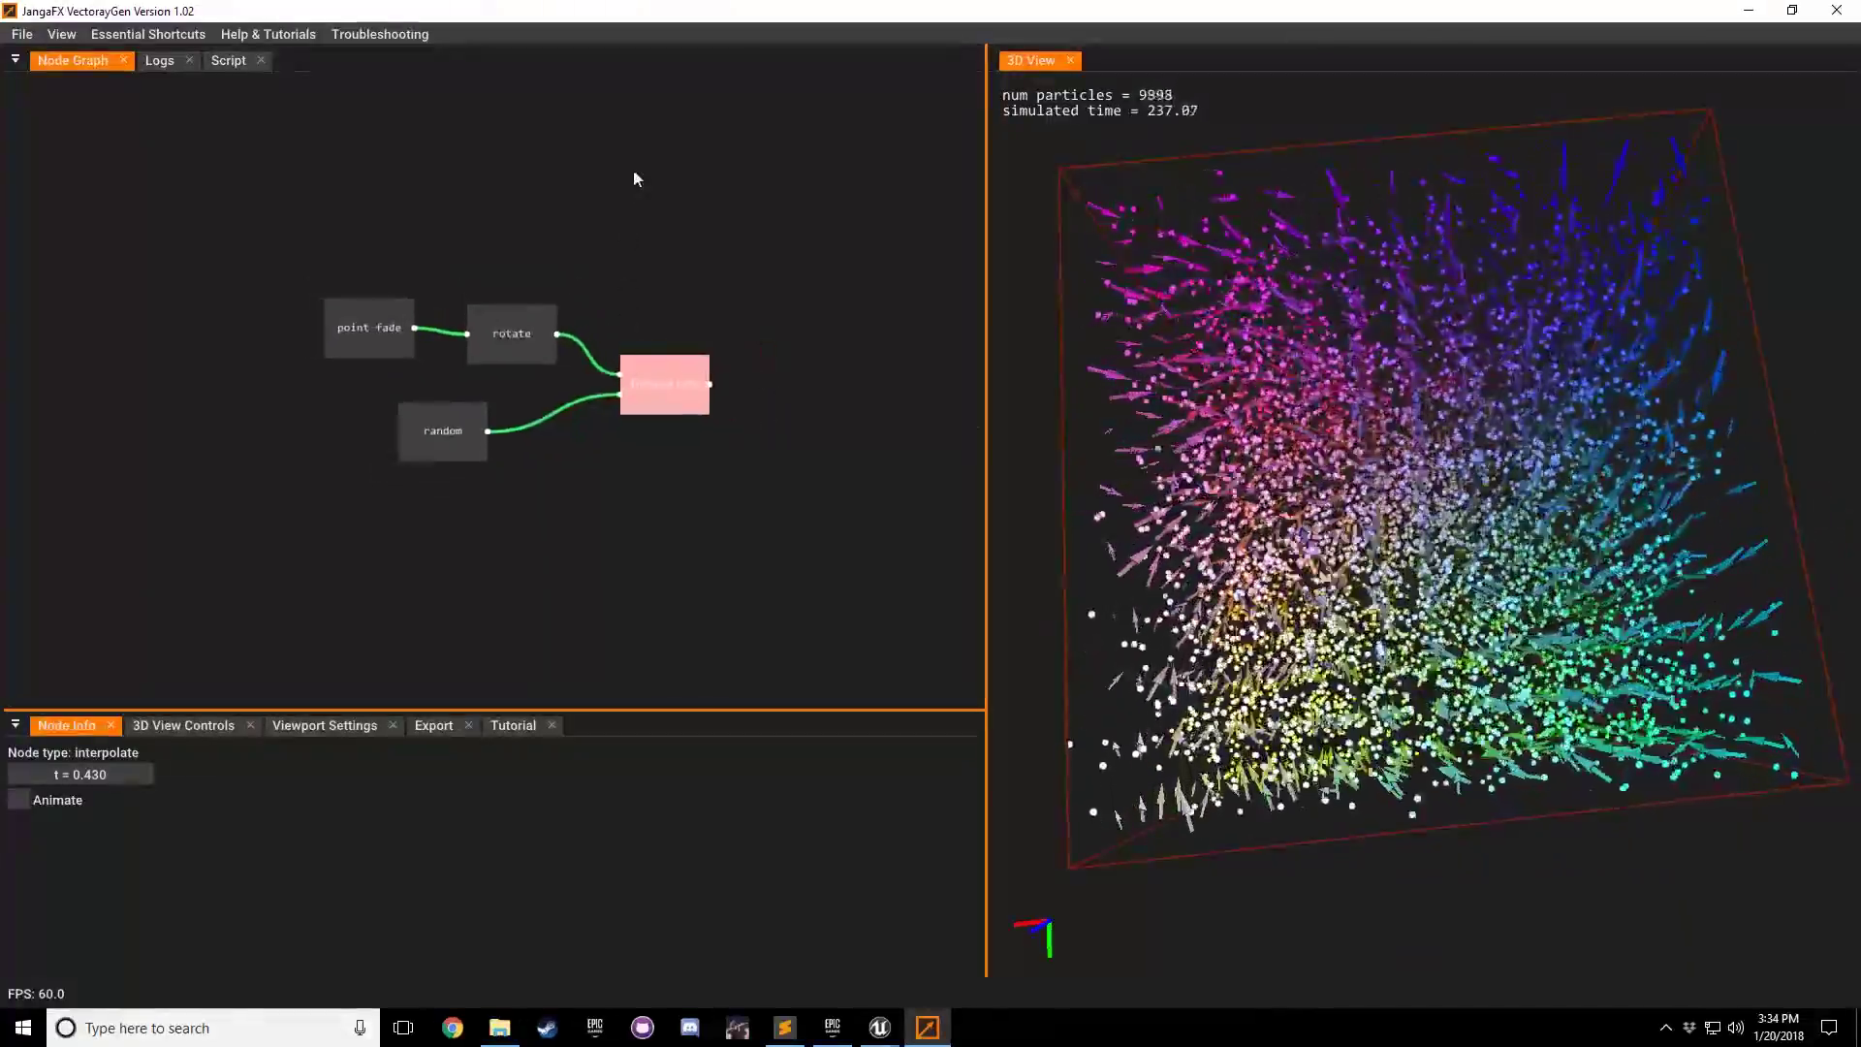
drag(632, 168, 611, 372)
right_click(494, 136)
mouse_move(514, 152)
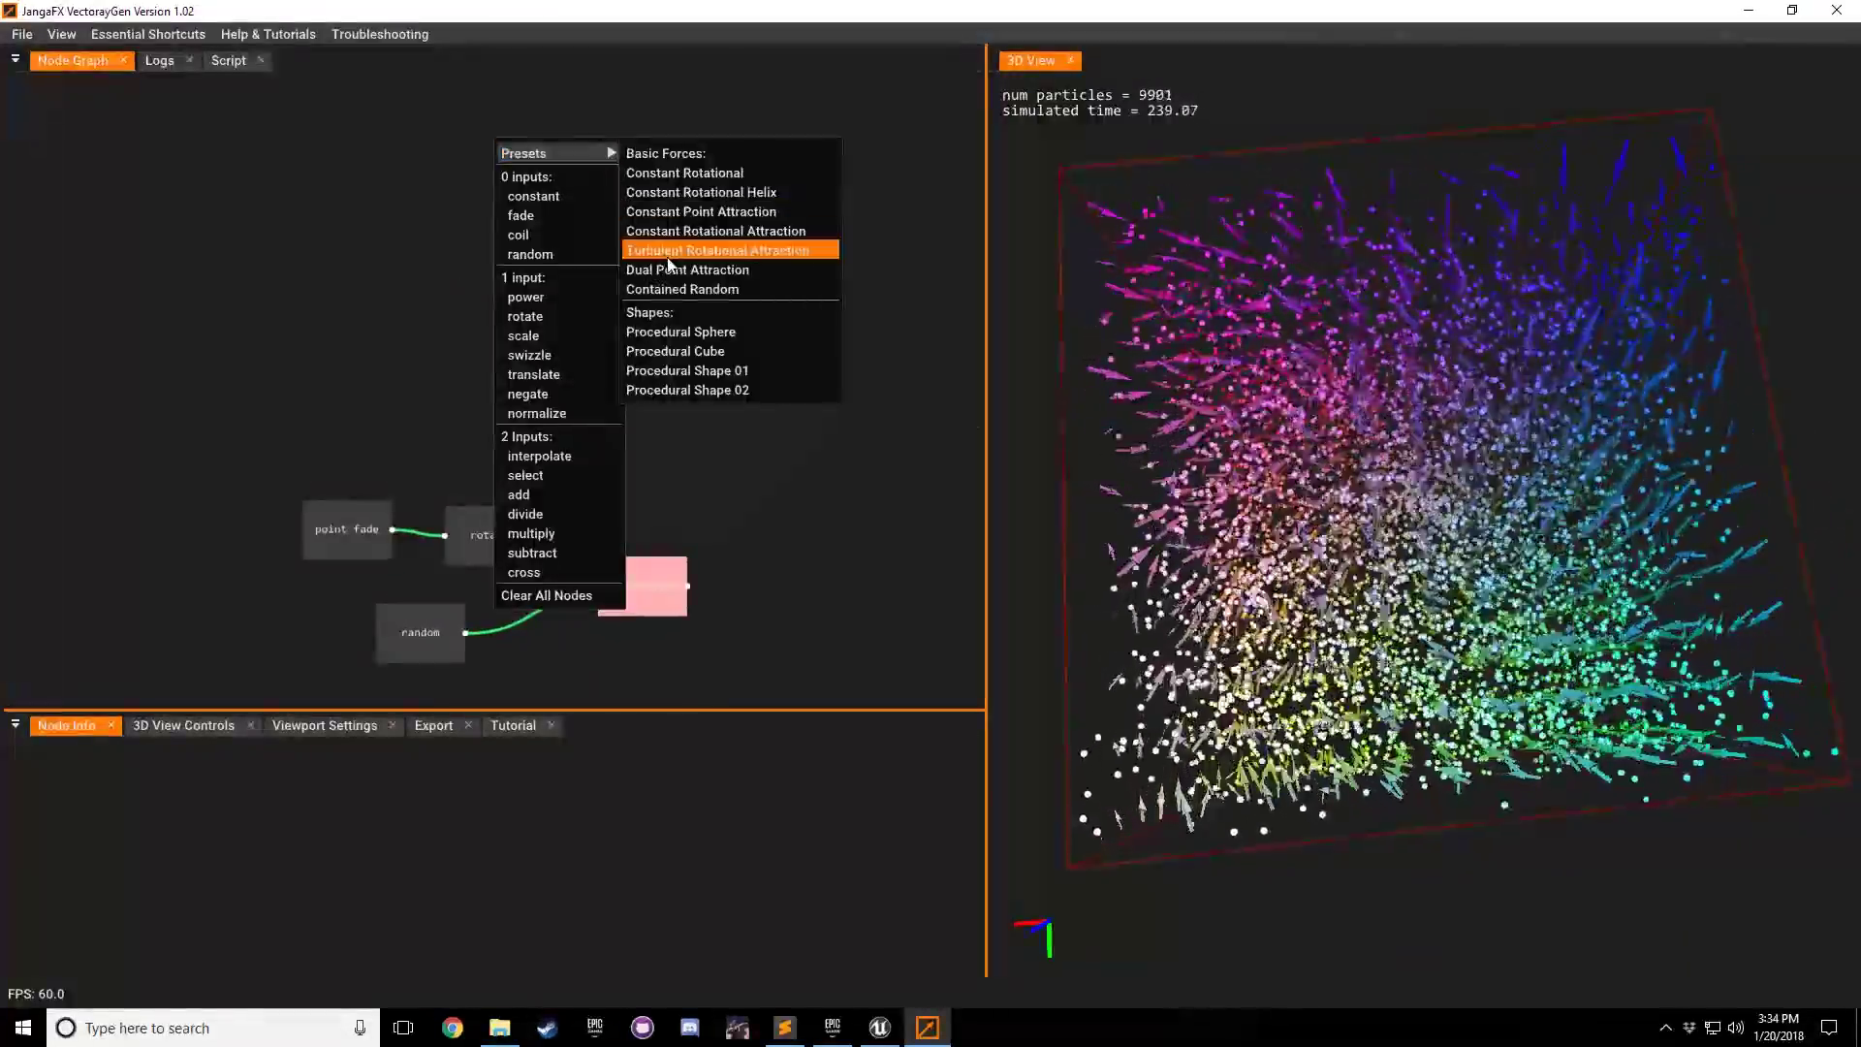
click(717, 250)
mouse_move(799, 356)
mouse_down()
mouse_move(657, 352)
mouse_move(800, 358)
mouse_up()
Step: Compare the preset's interpolate field with the custom one, then examine the custom interpolate field from another angle
click(934, 320)
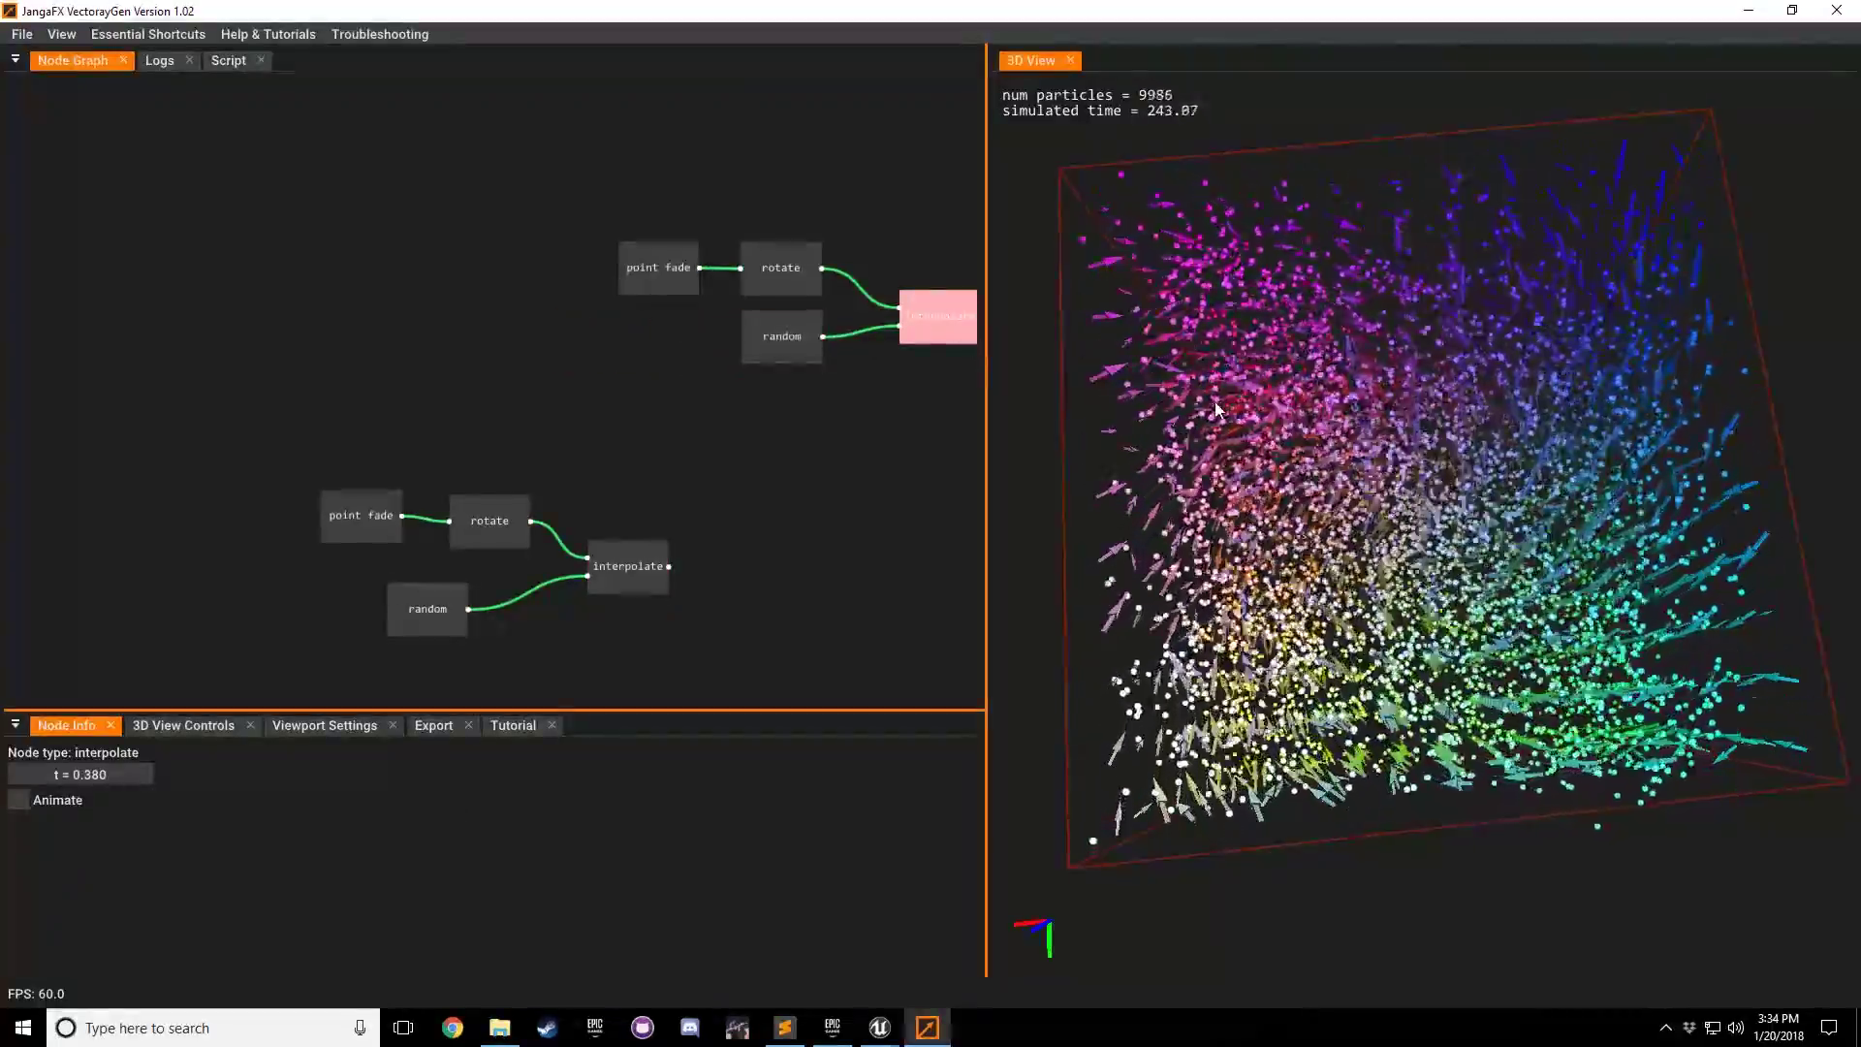
click(640, 564)
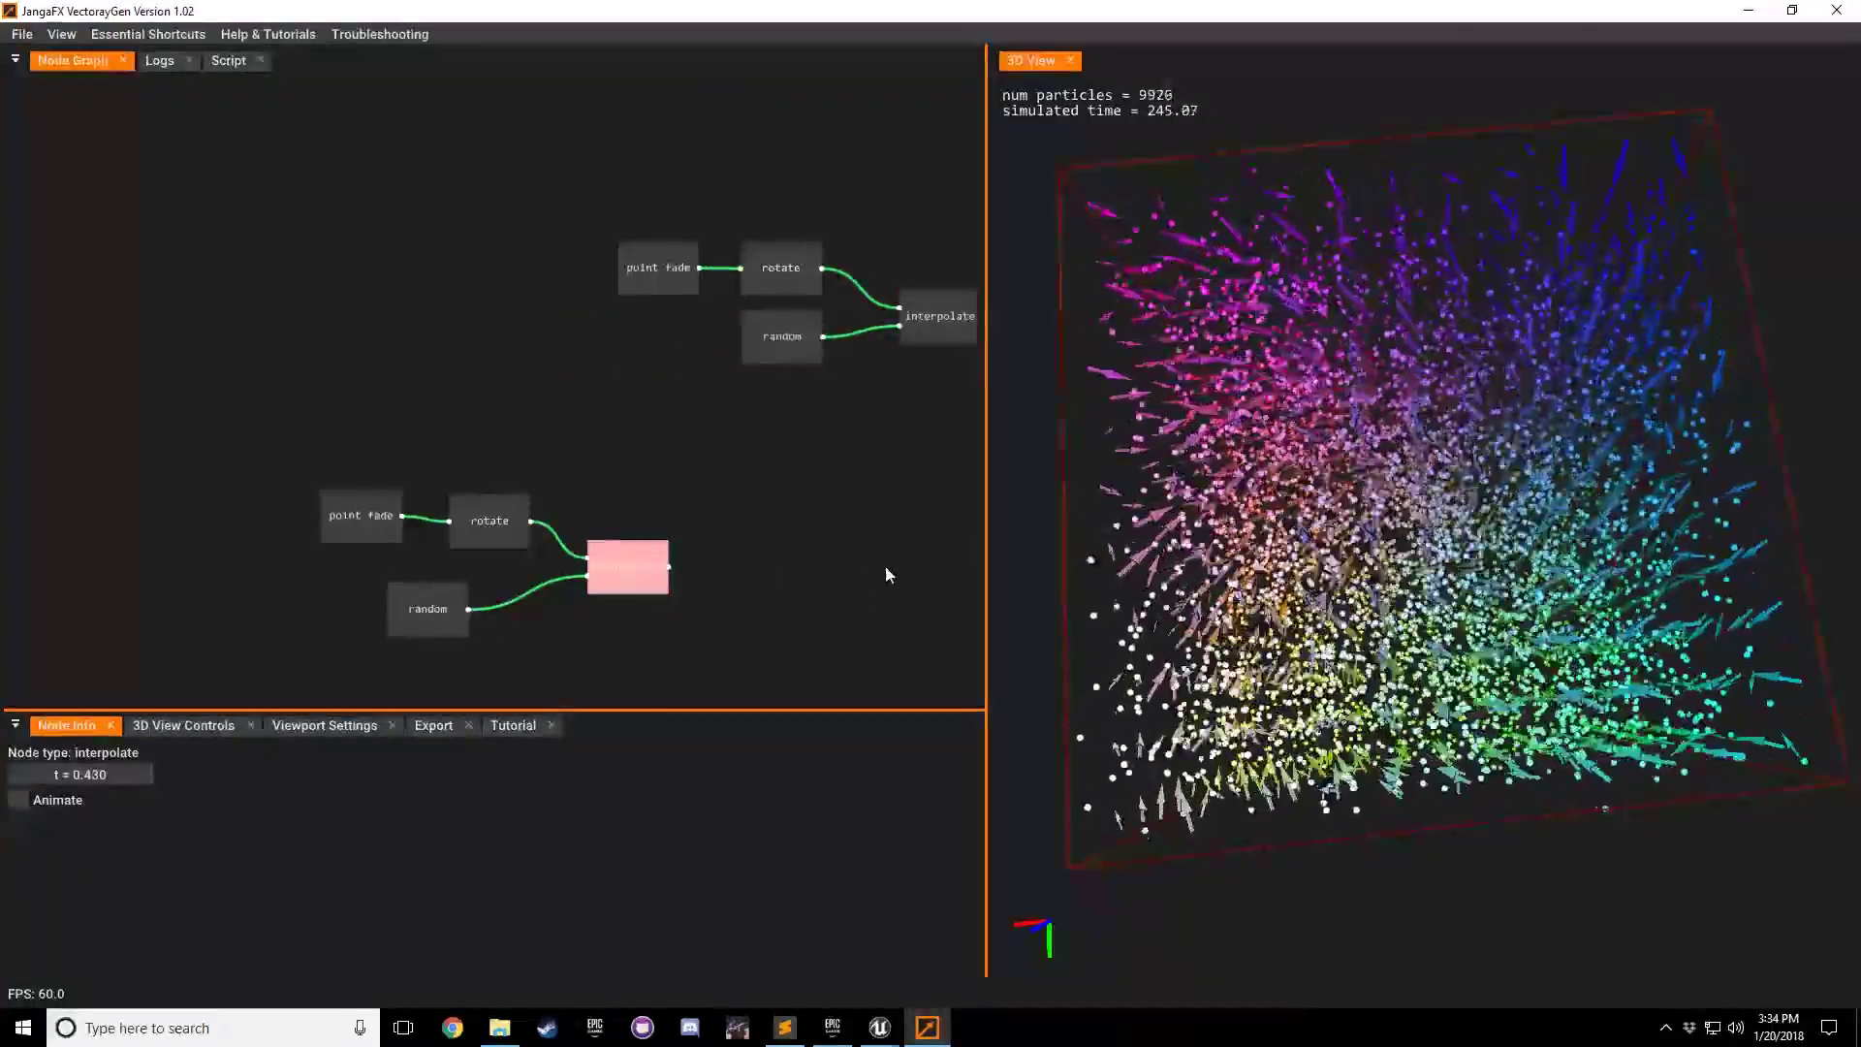
click(723, 510)
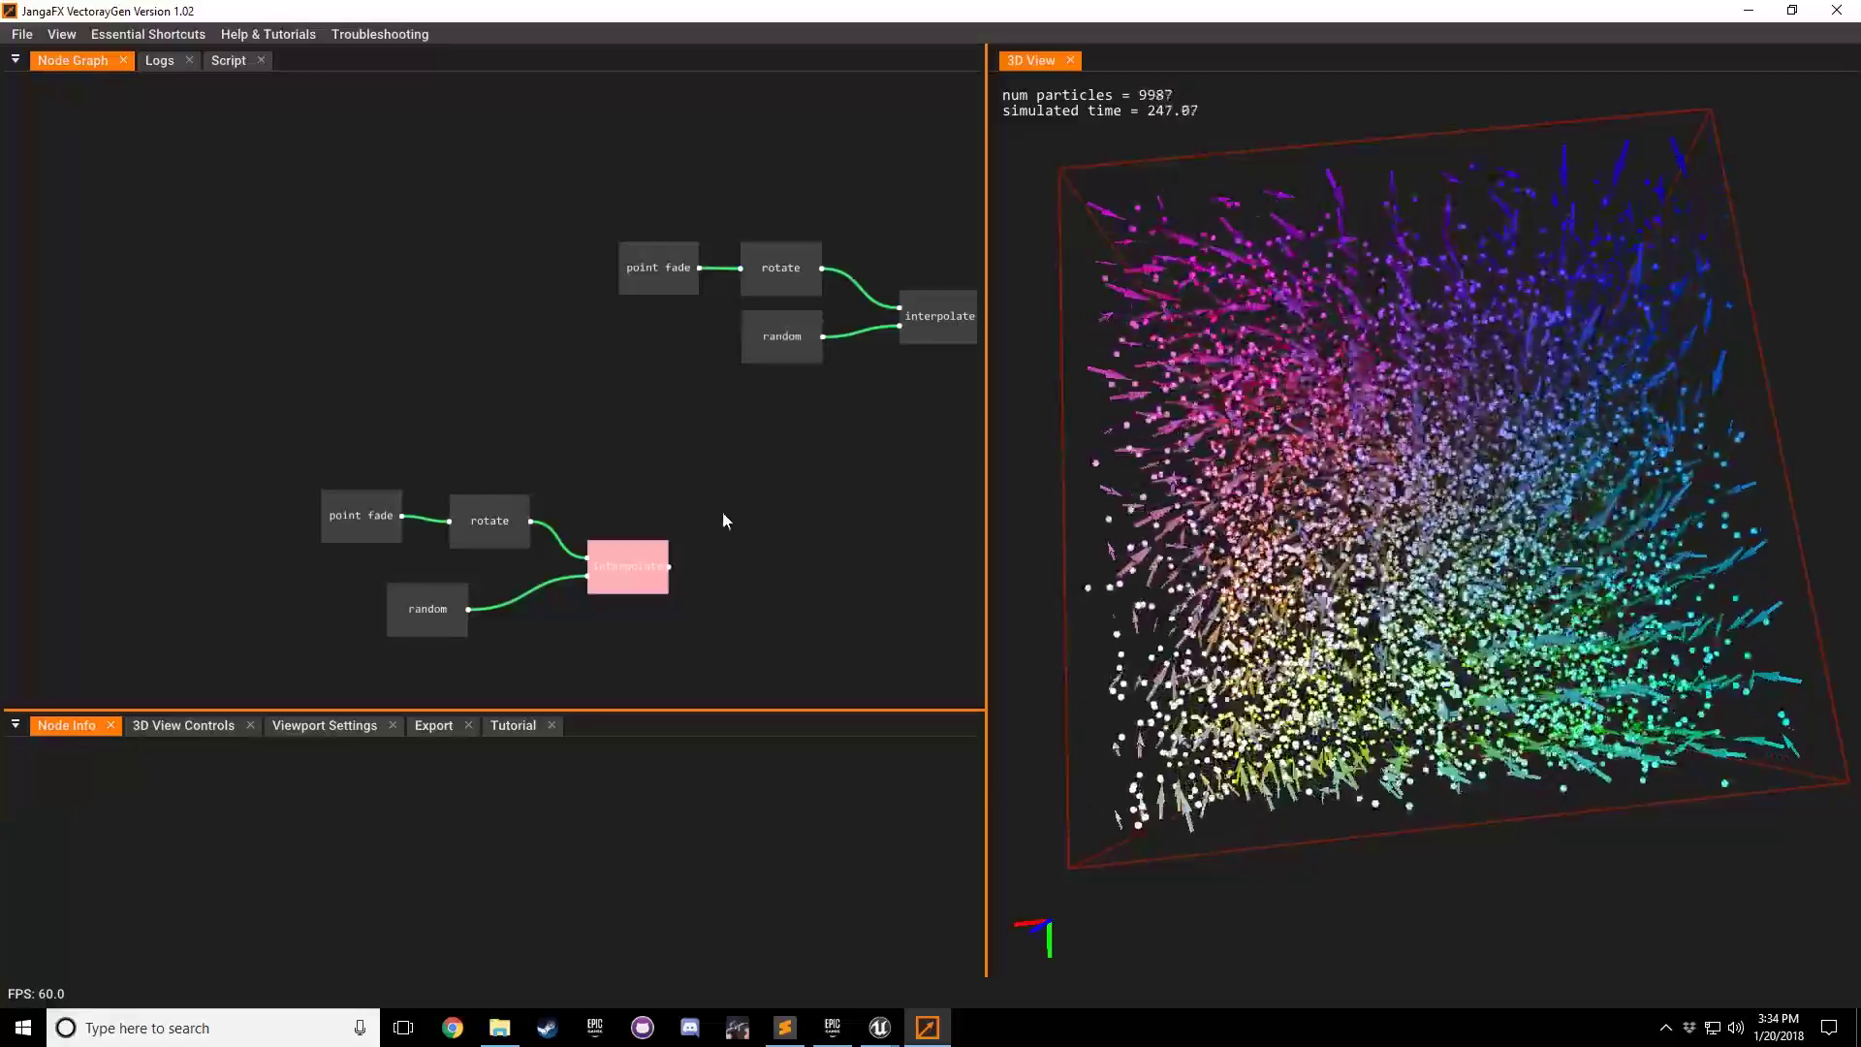
click(626, 560)
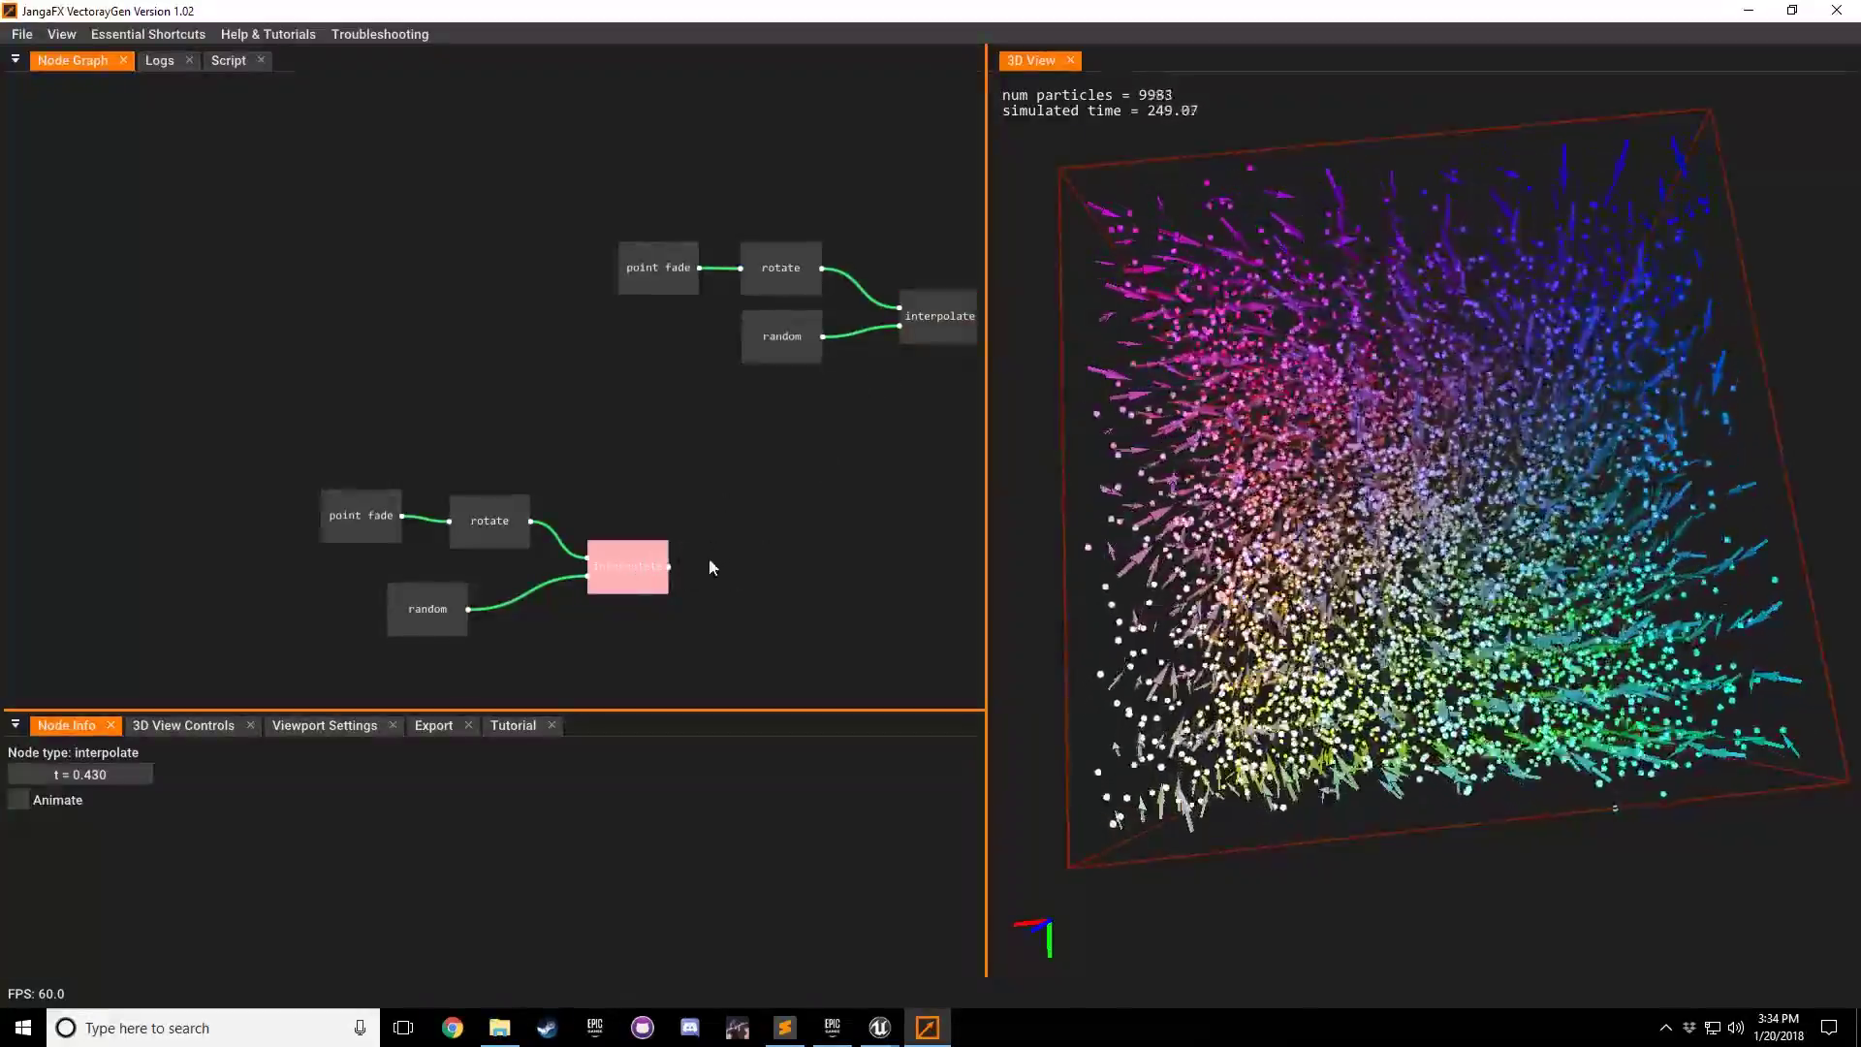
scroll(679, 562, down, 1)
drag(723, 578, 741, 466)
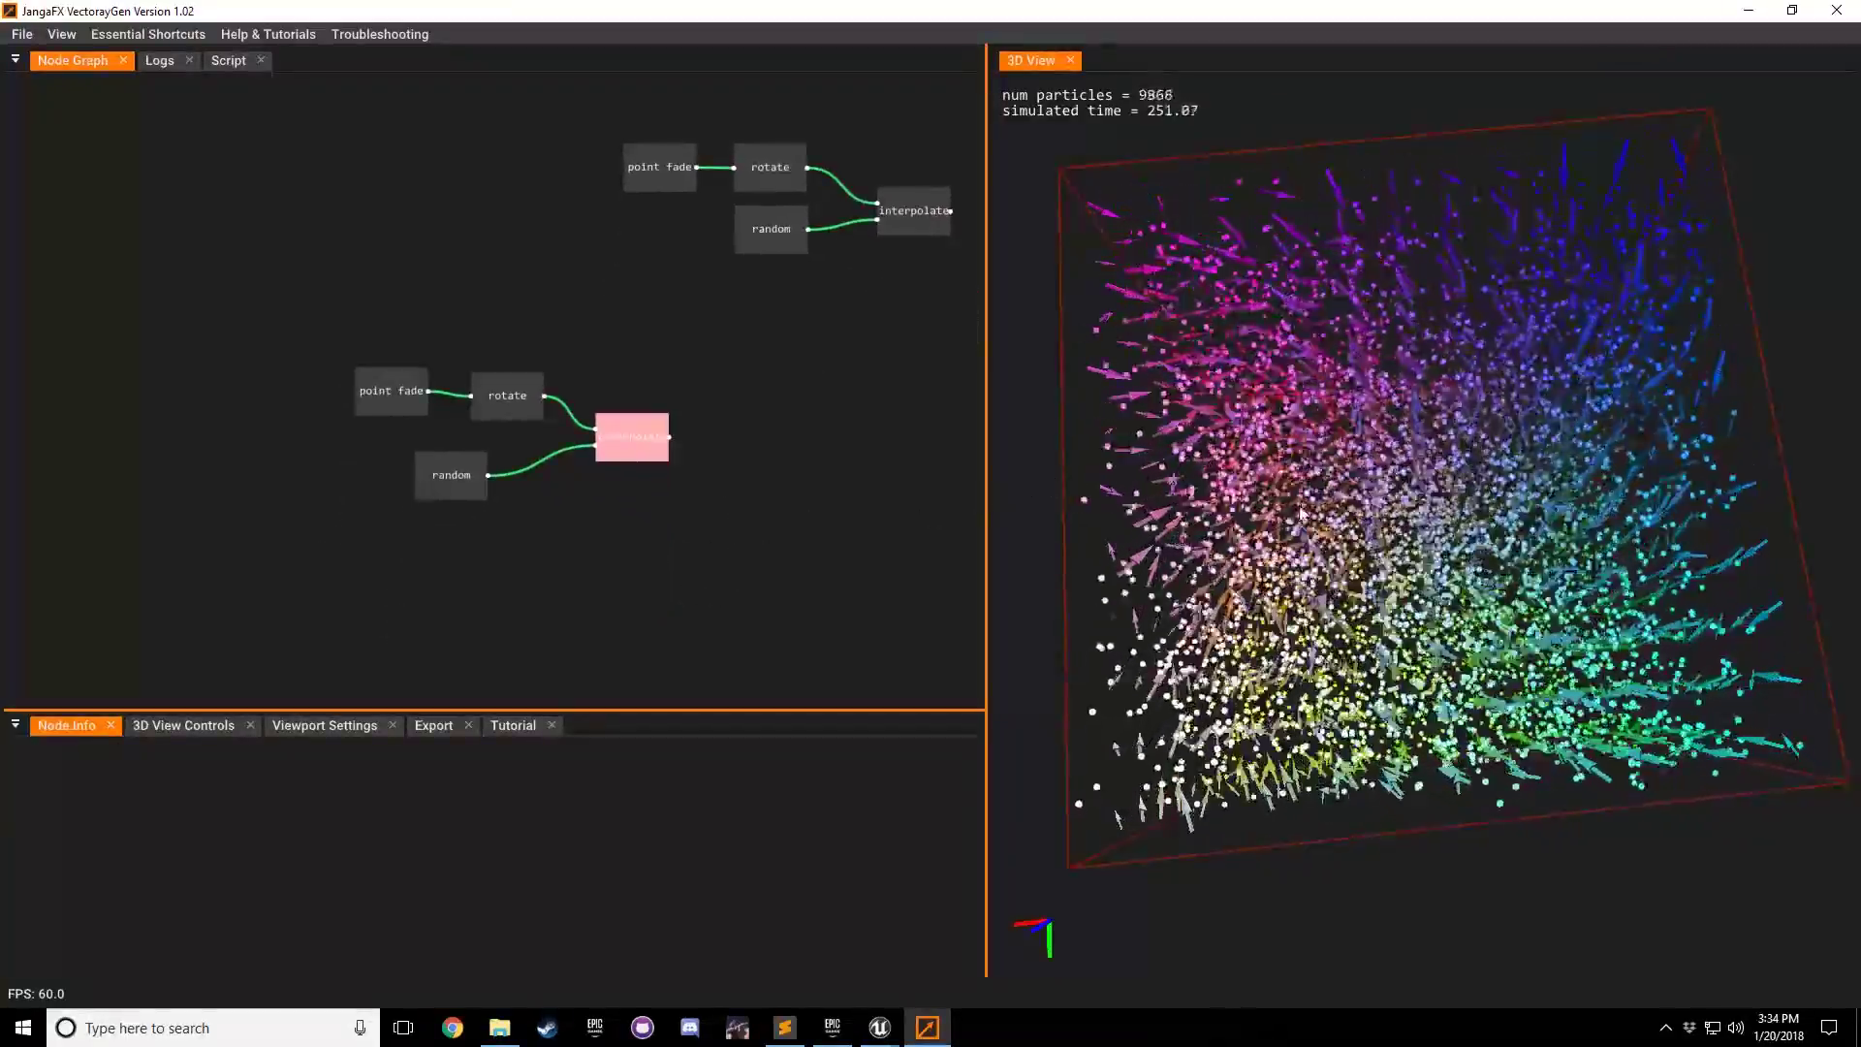
drag(1342, 736, 1329, 528)
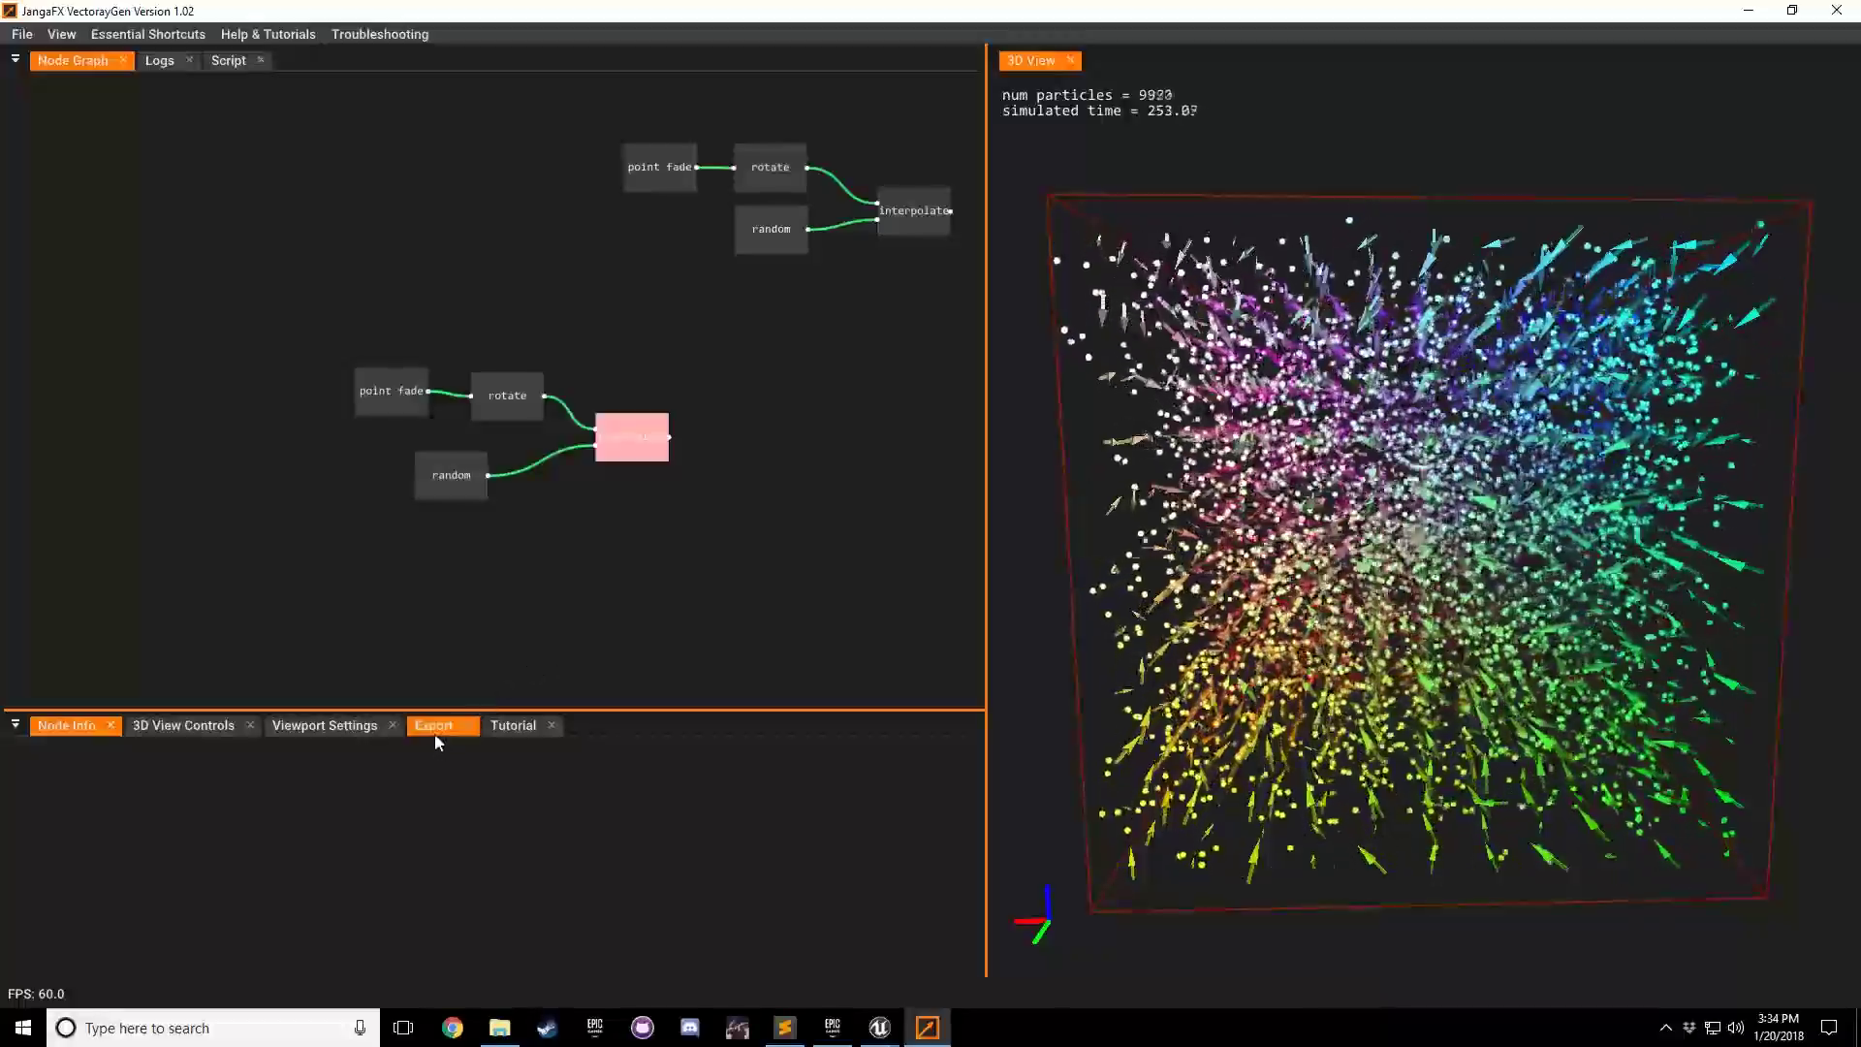
Step: Name the export file inward_turbulence_tutorial.fga and export the custom interpolate field
click(433, 725)
drag(63, 806, 14, 795)
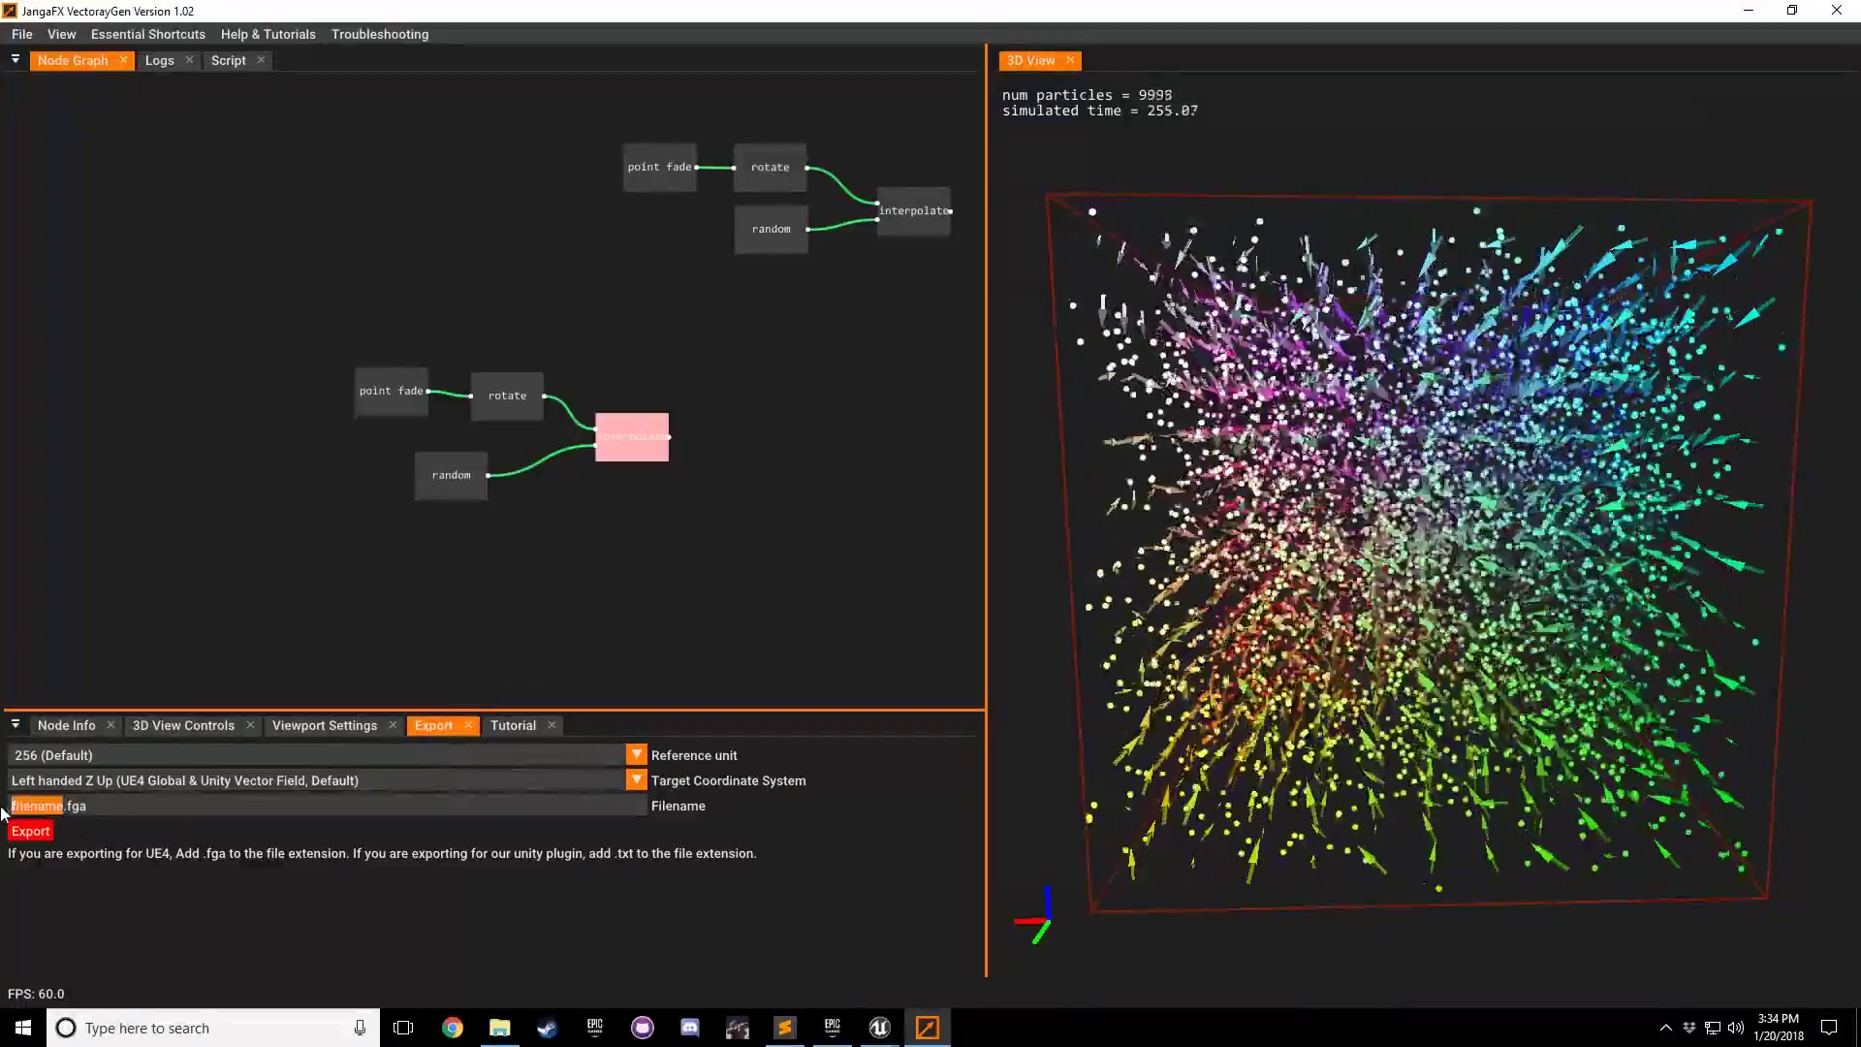
text(inward_turuble)
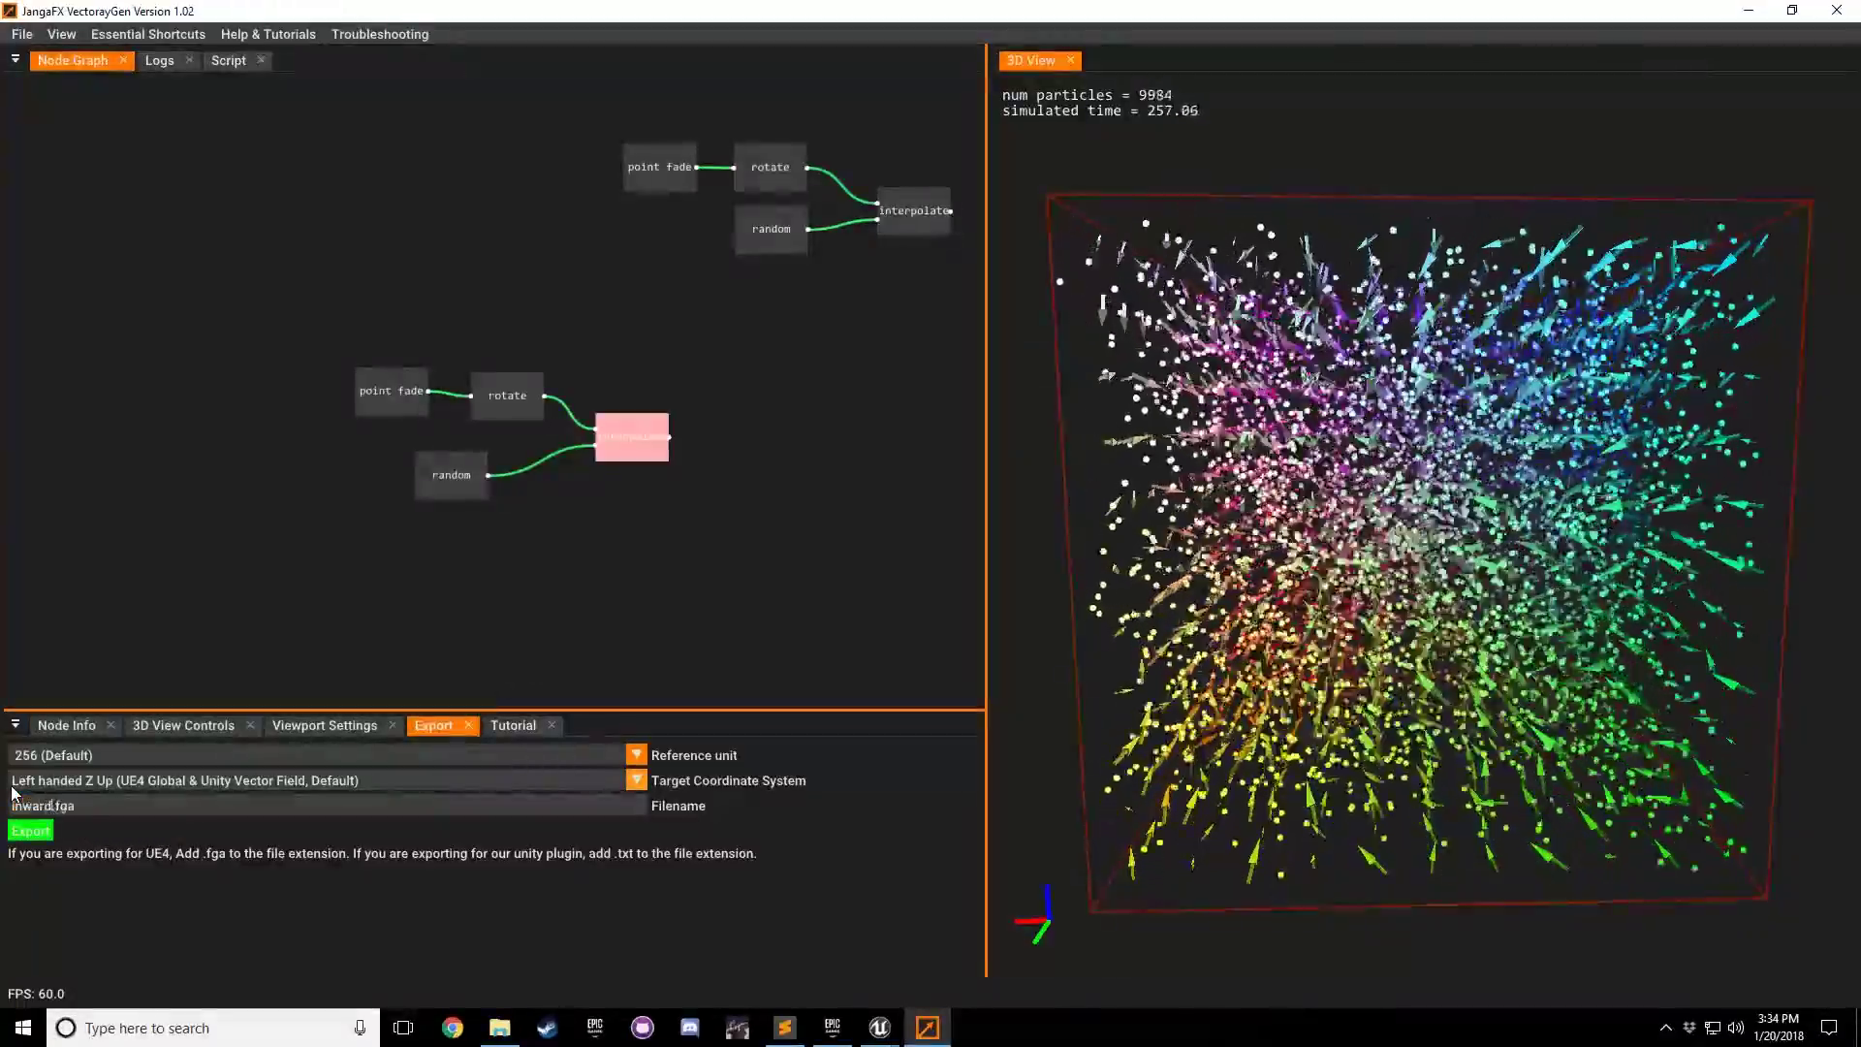
key(BackSpace)
key(BackSpace)
key(BackSpace)
key(BackSpace)
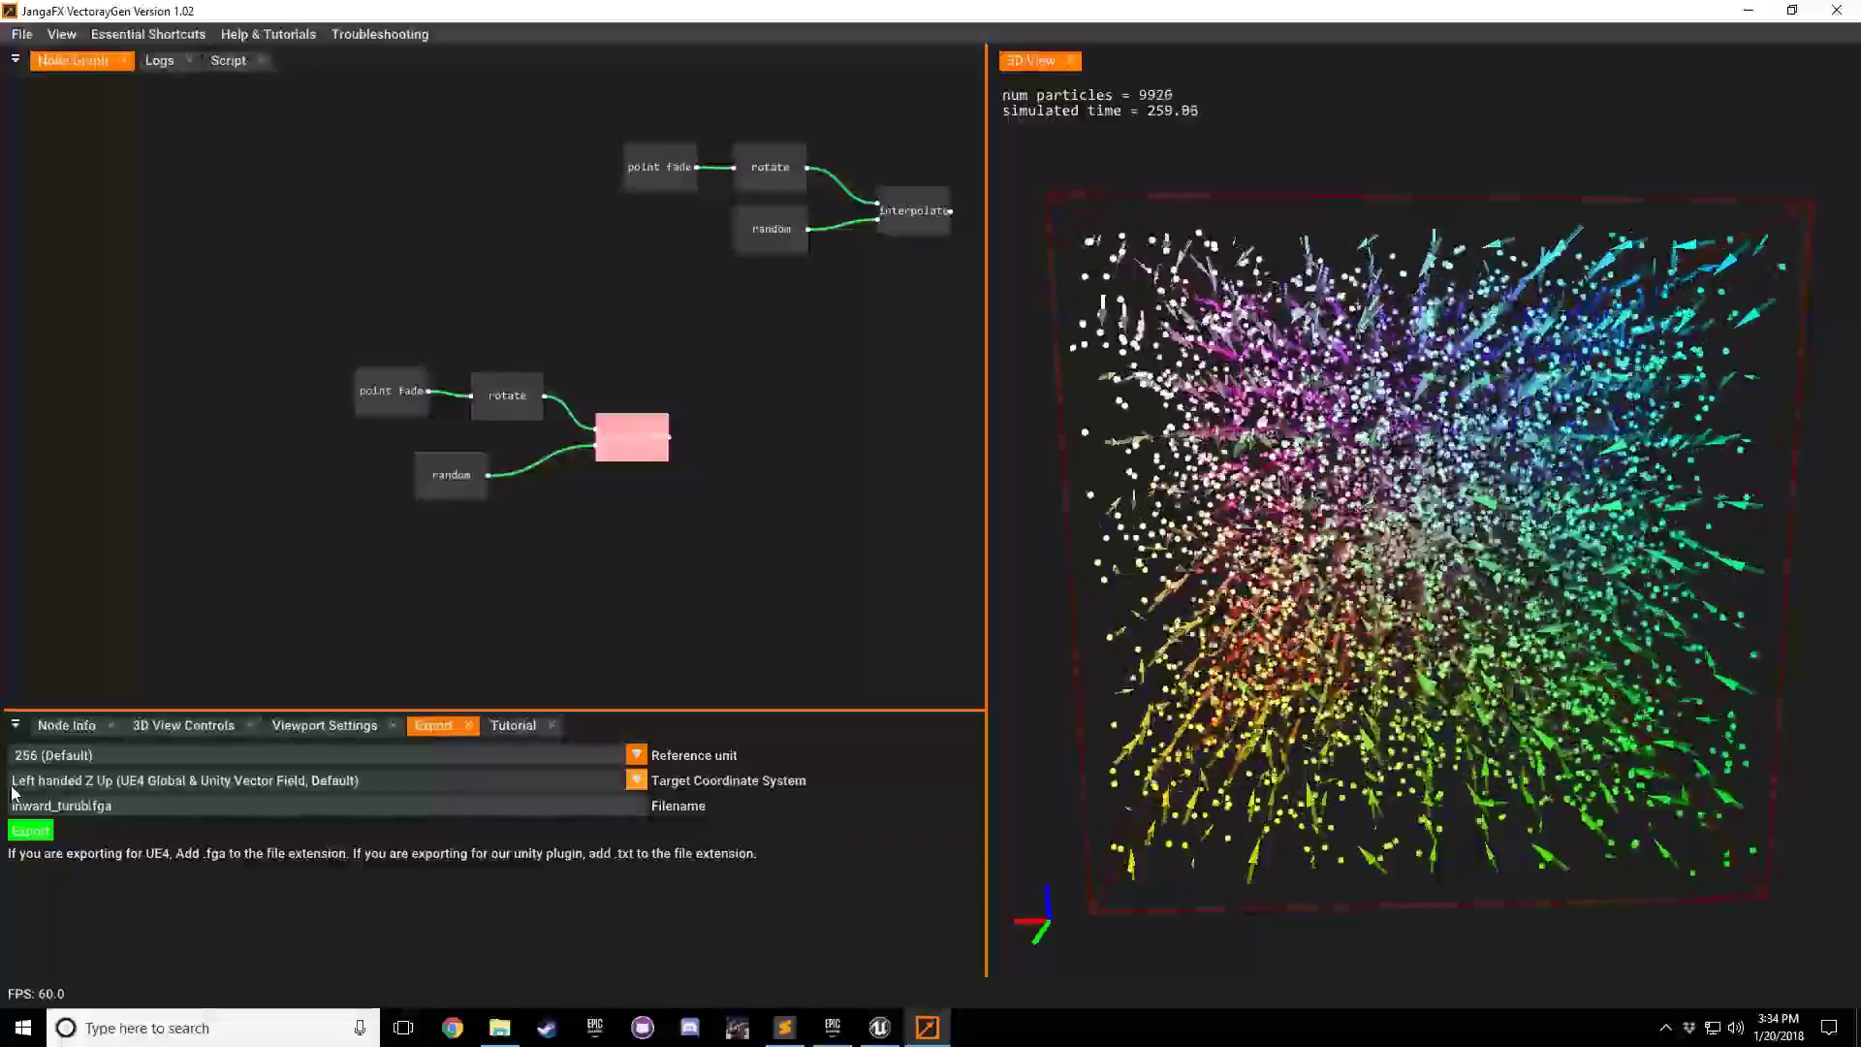
text(bulence_tut)
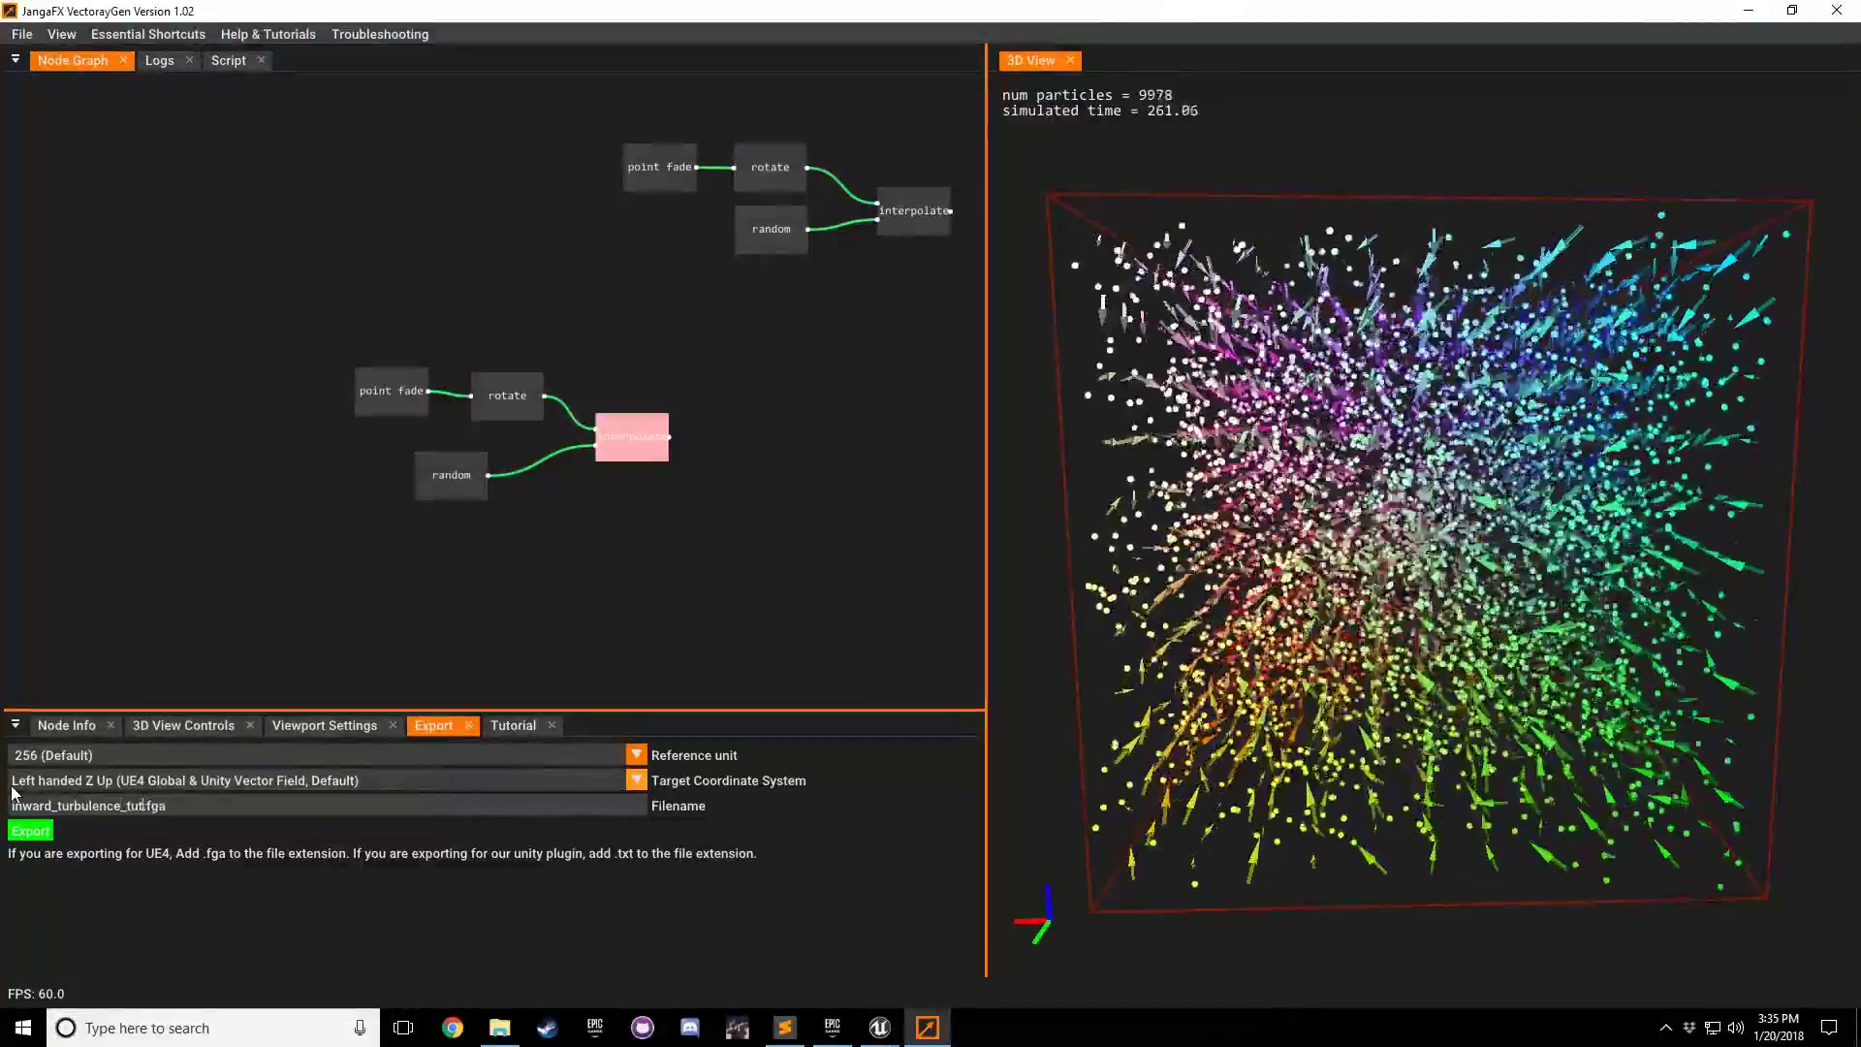
text(orial)
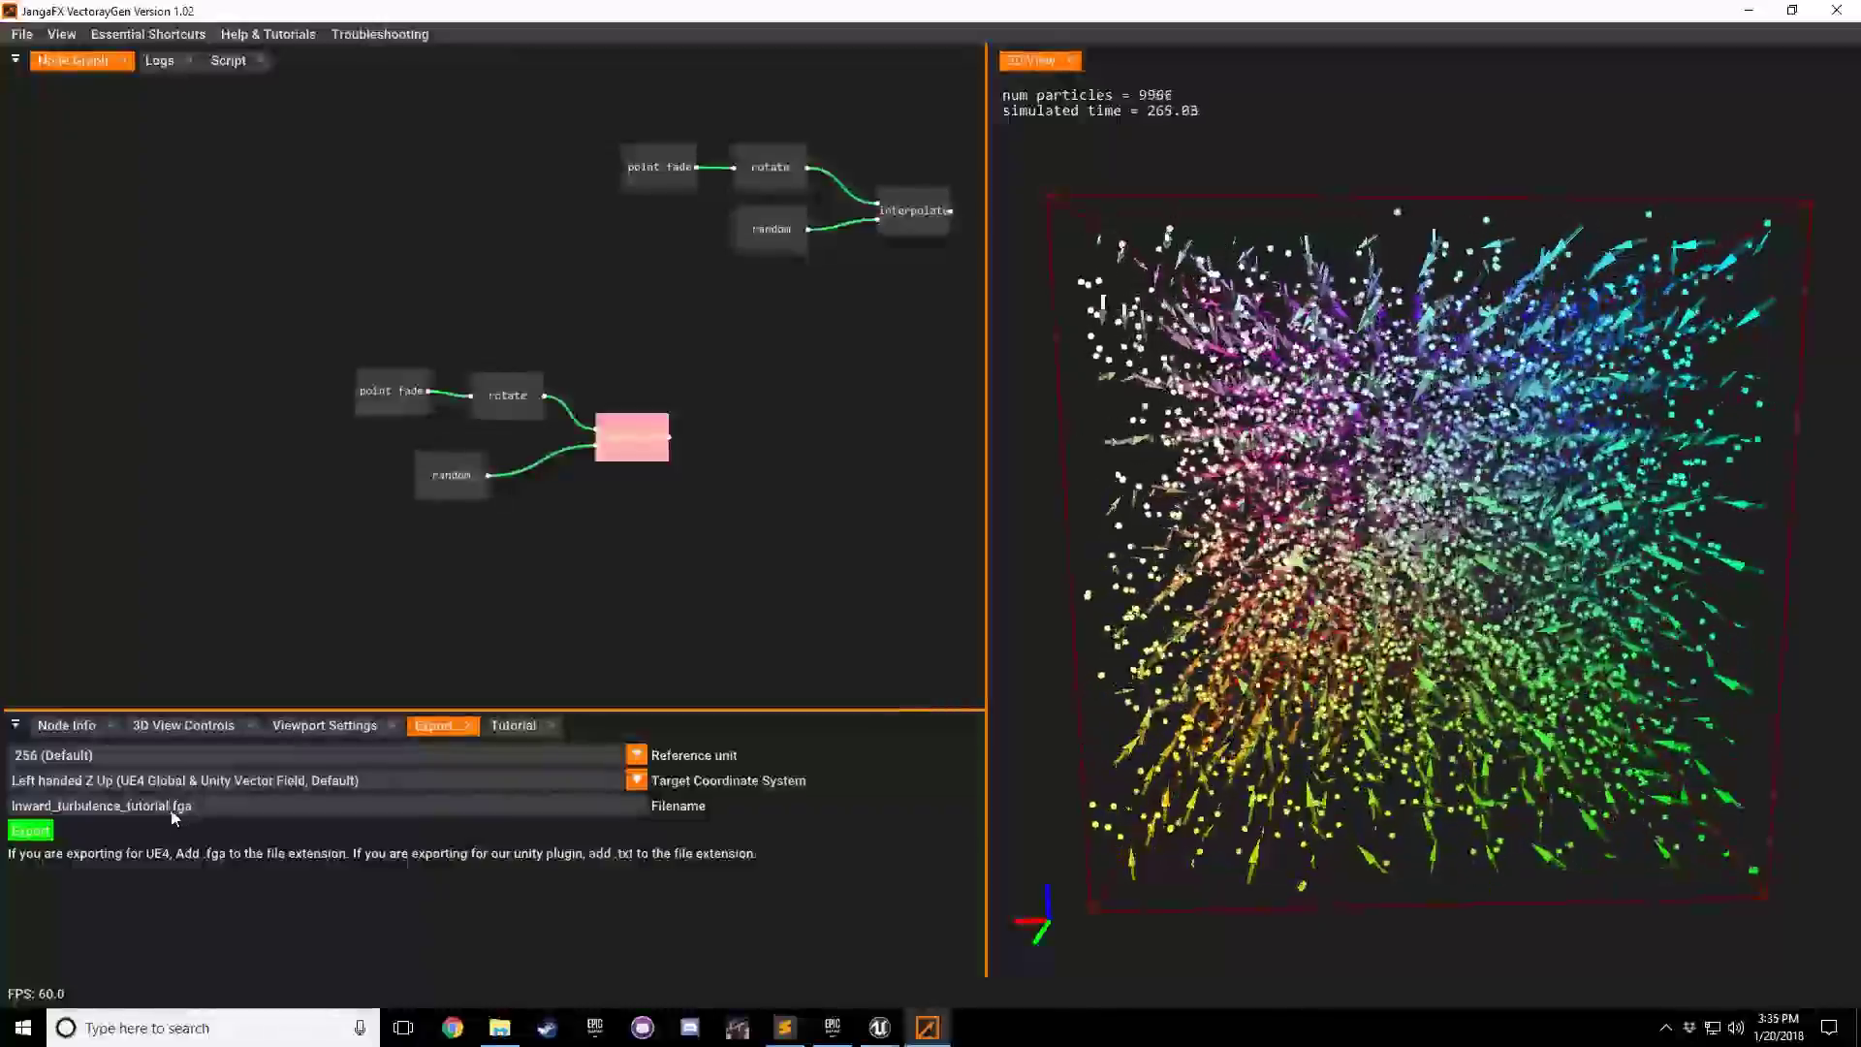
click(202, 808)
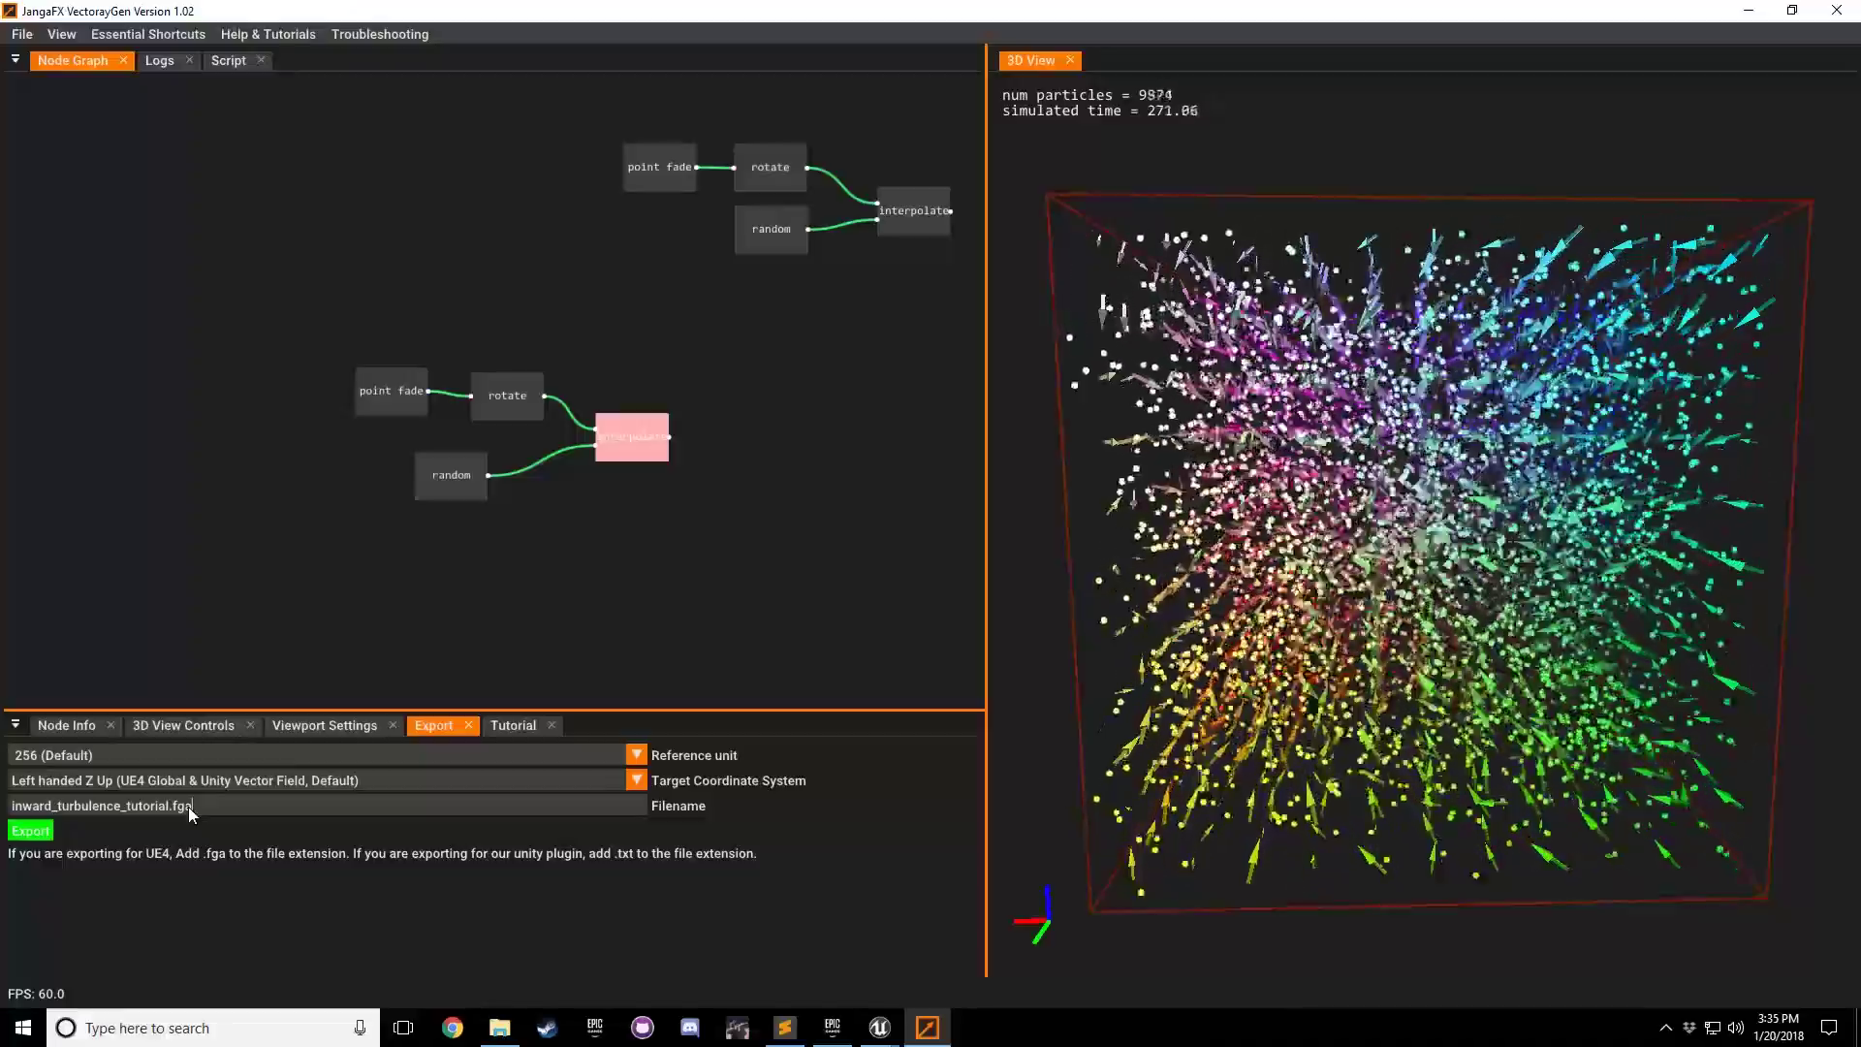
click(32, 835)
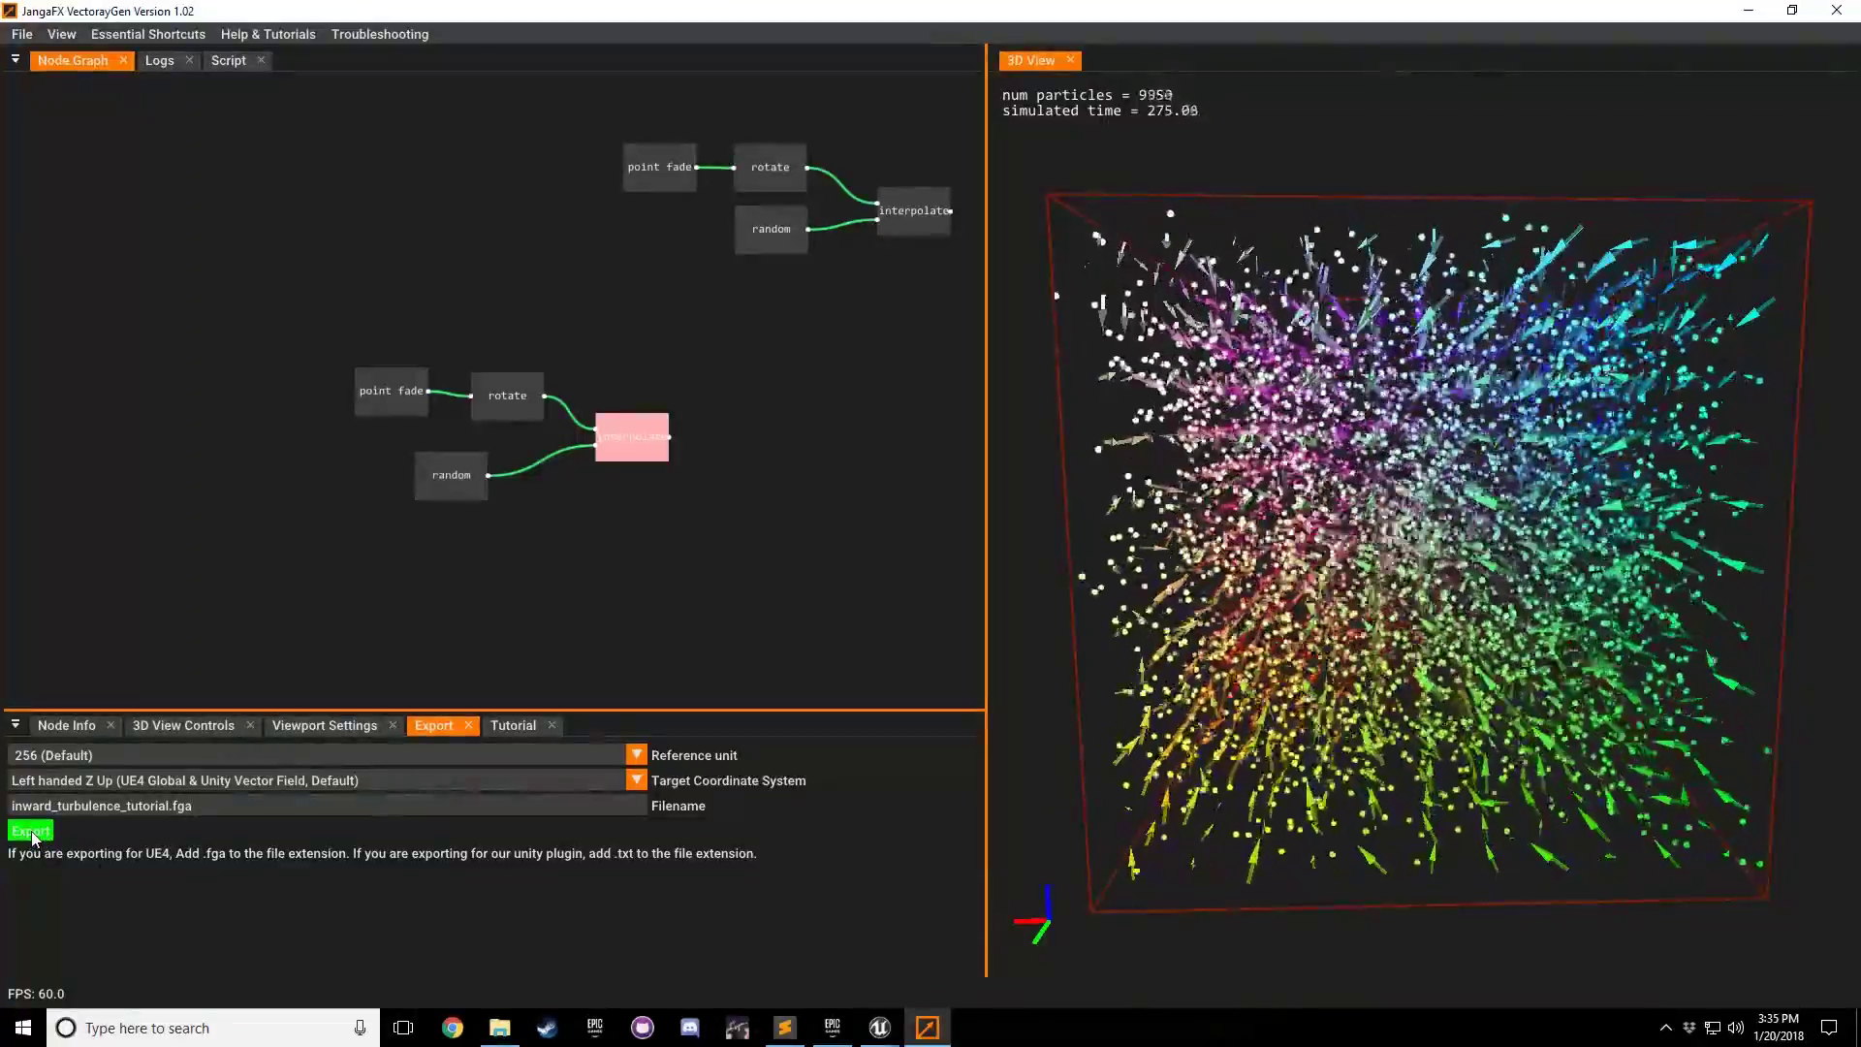
click(32, 833)
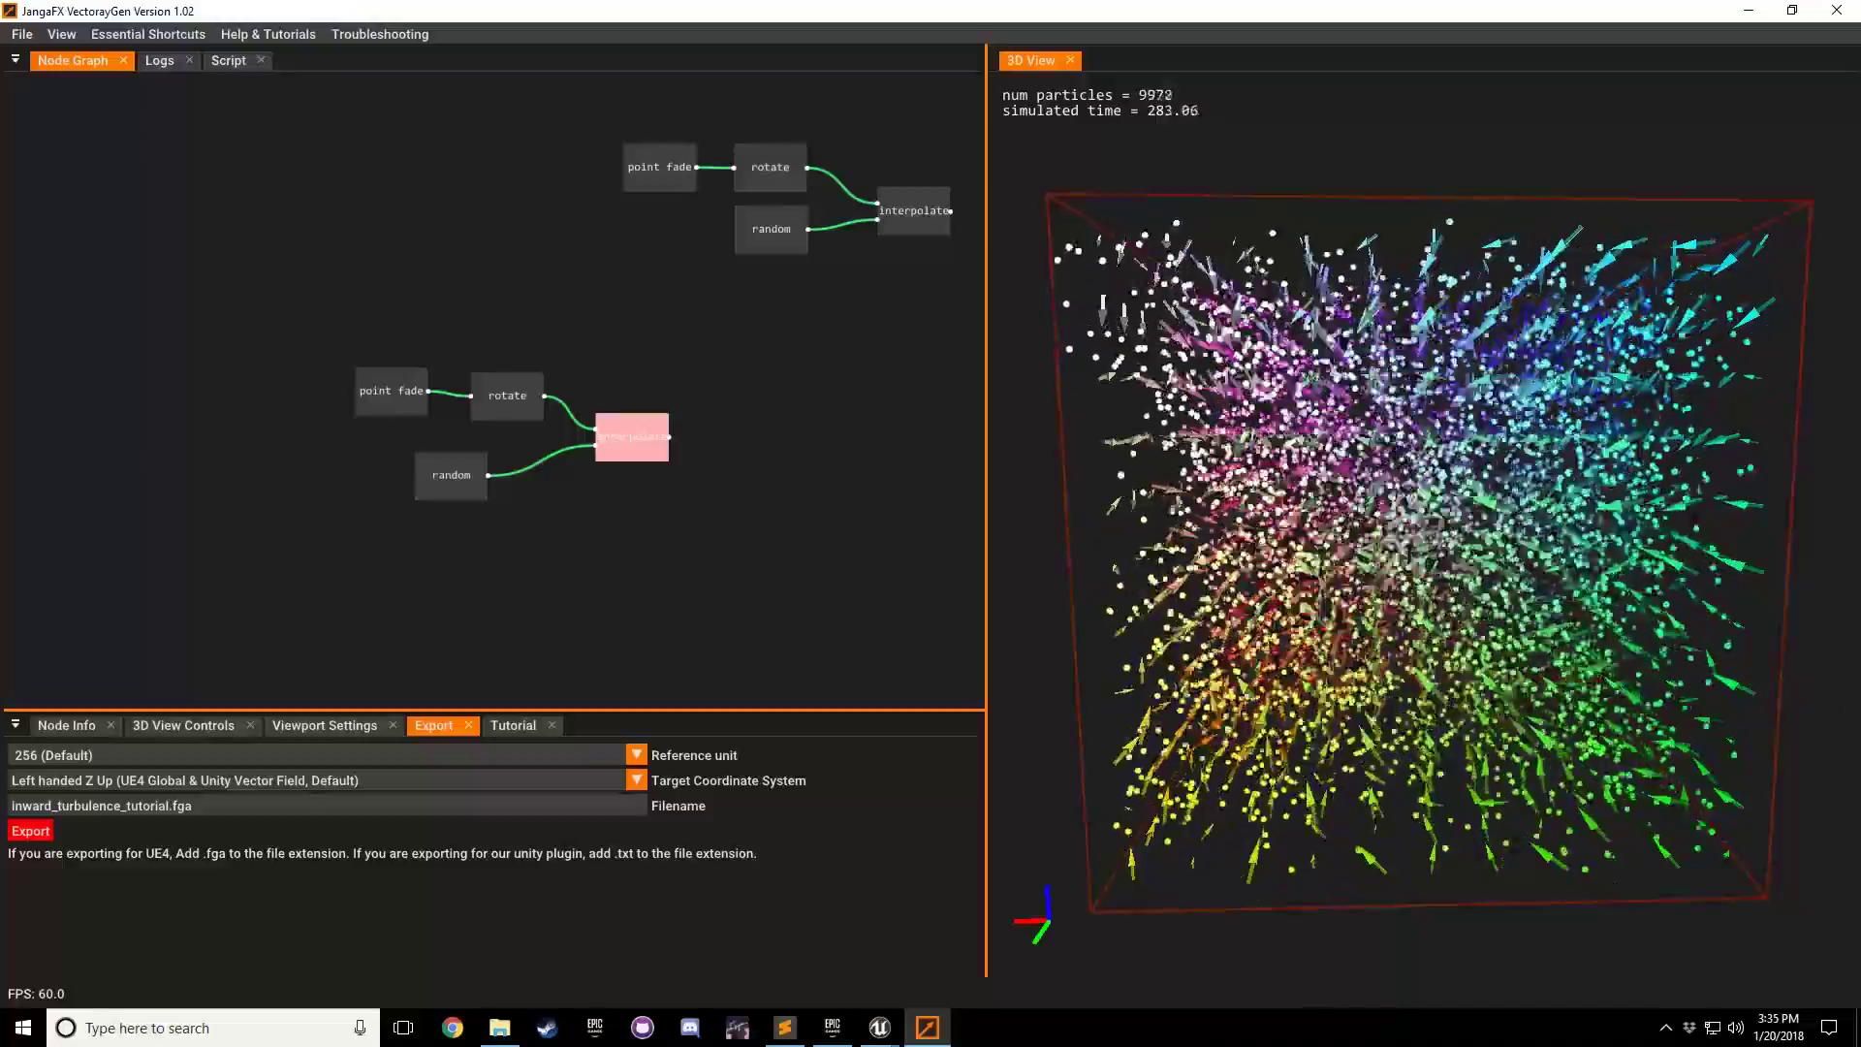
Step: Bring up the VectorayGen folder in File Explorer and locate the exported inward_turbulence_tutorial.fga file
click(499, 1027)
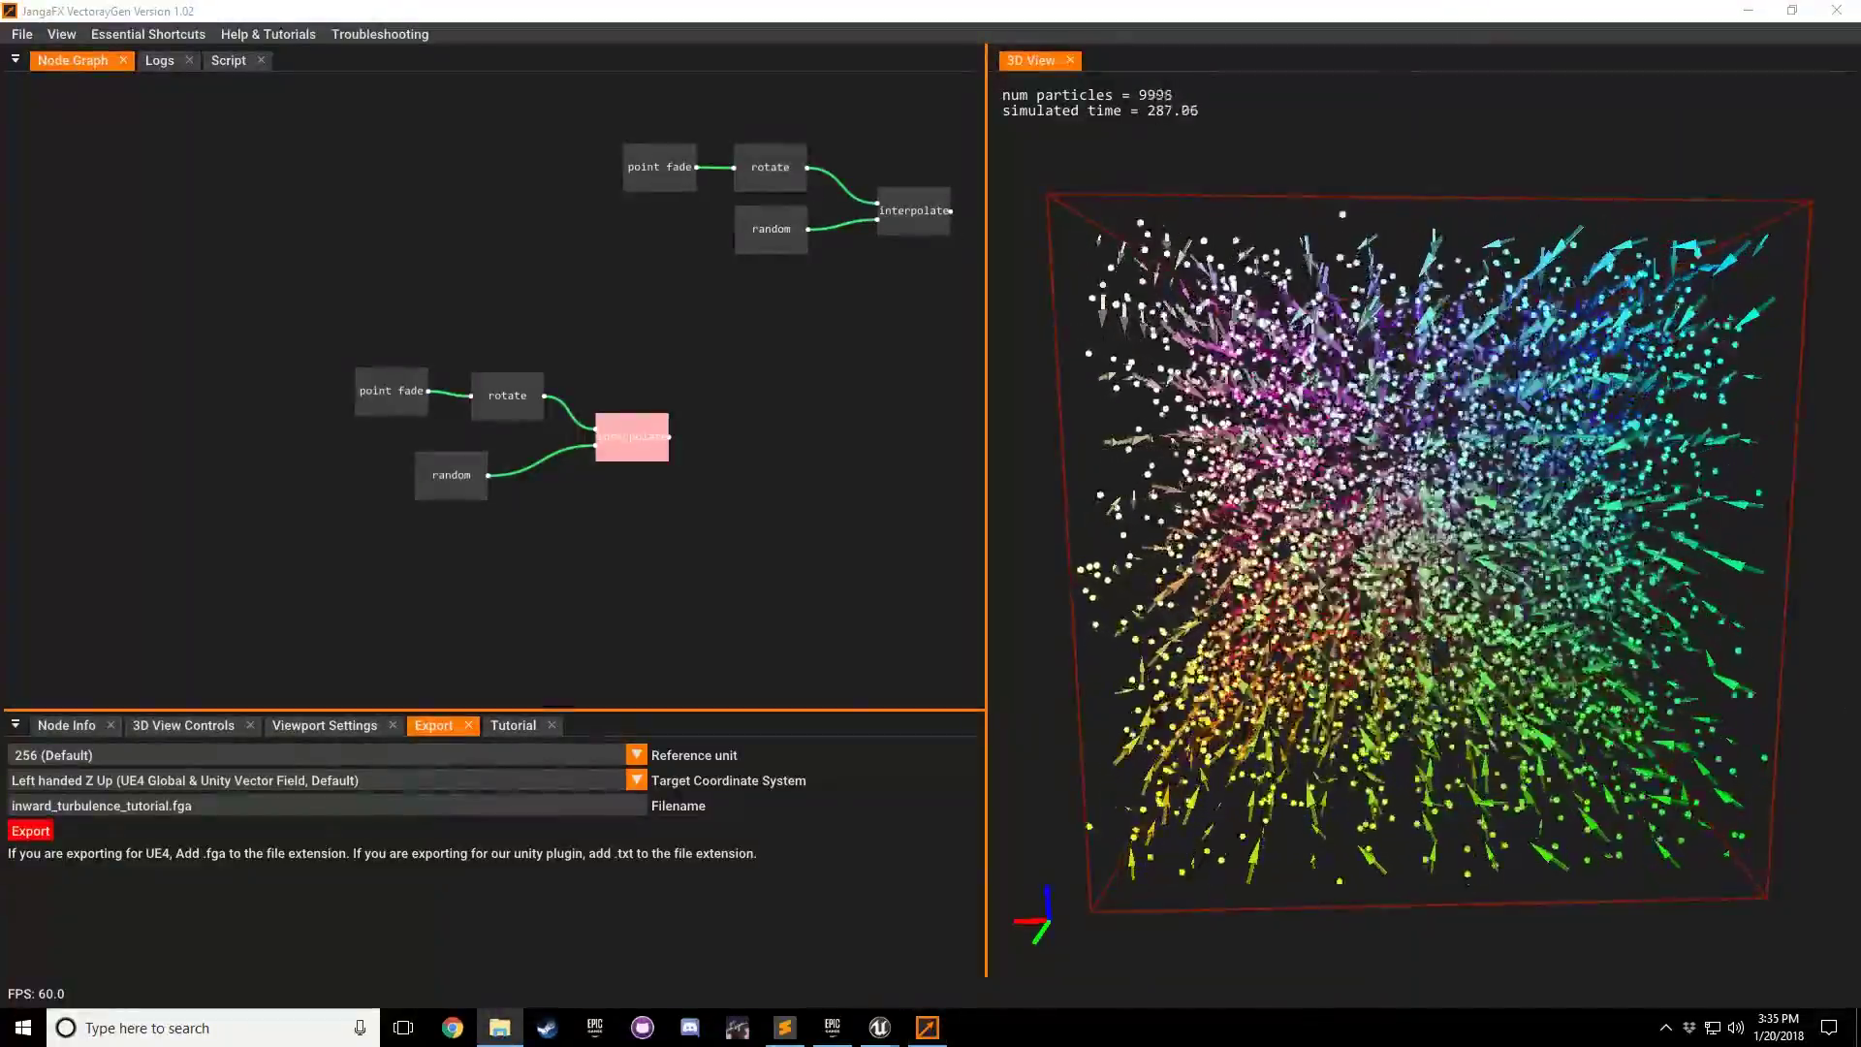
click(1055, 324)
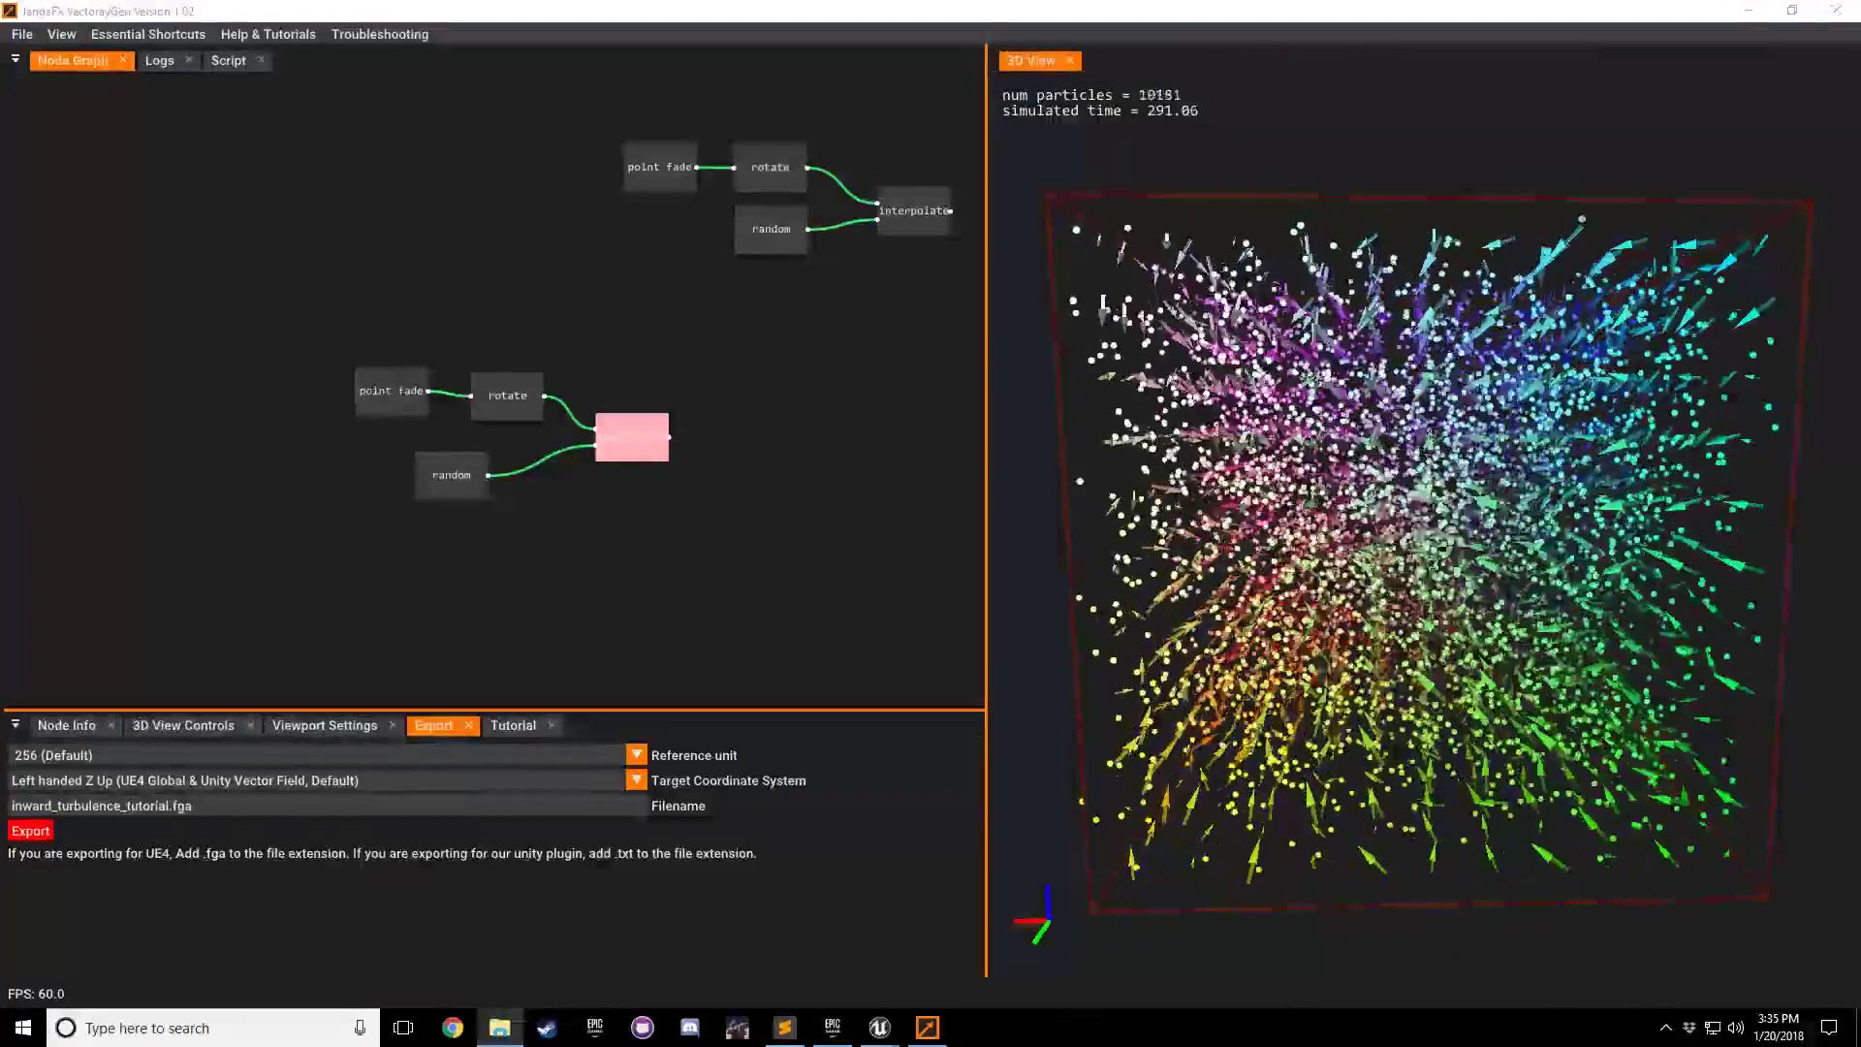
drag(1860, 58, 1048, 4)
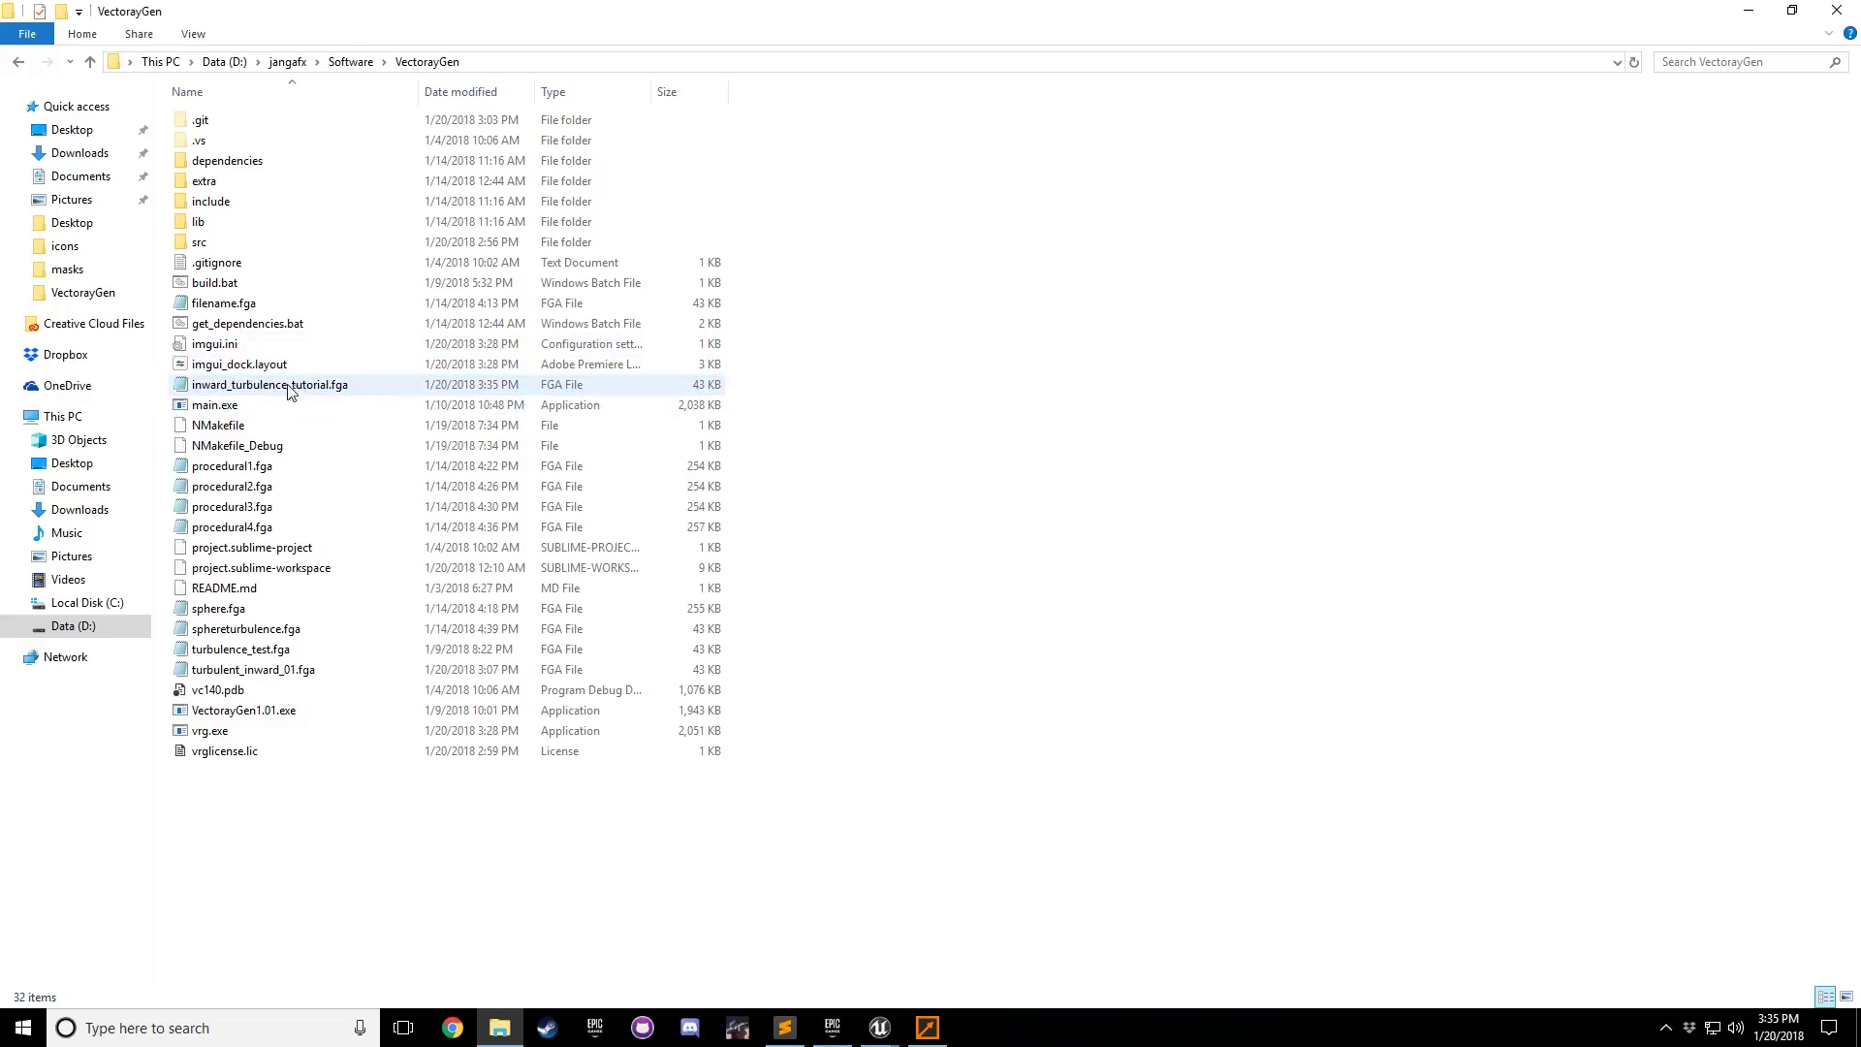
drag(767, 16, 1859, 475)
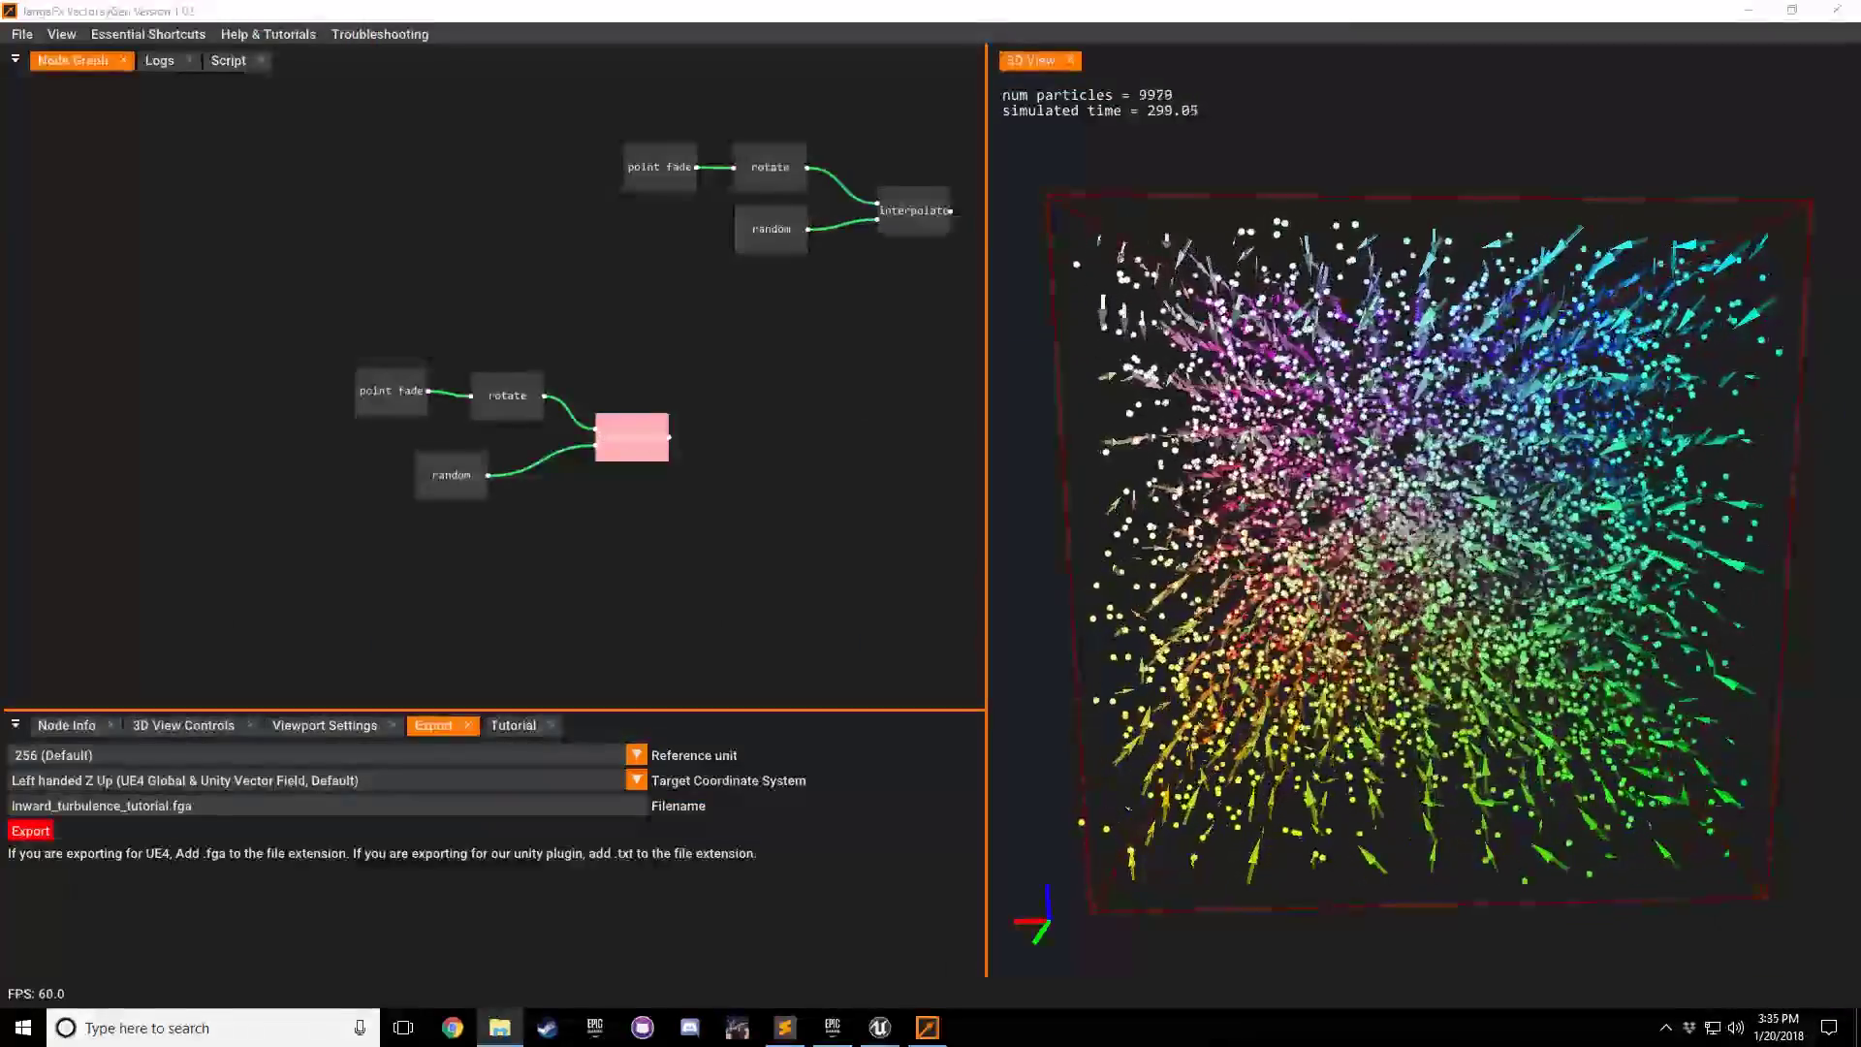
Step: Switch to Unreal Editor, bring the Content Browser on screen at full size and open the vectorfields folder
key(alt+Tab)
drag(1860, 419, 1612, 419)
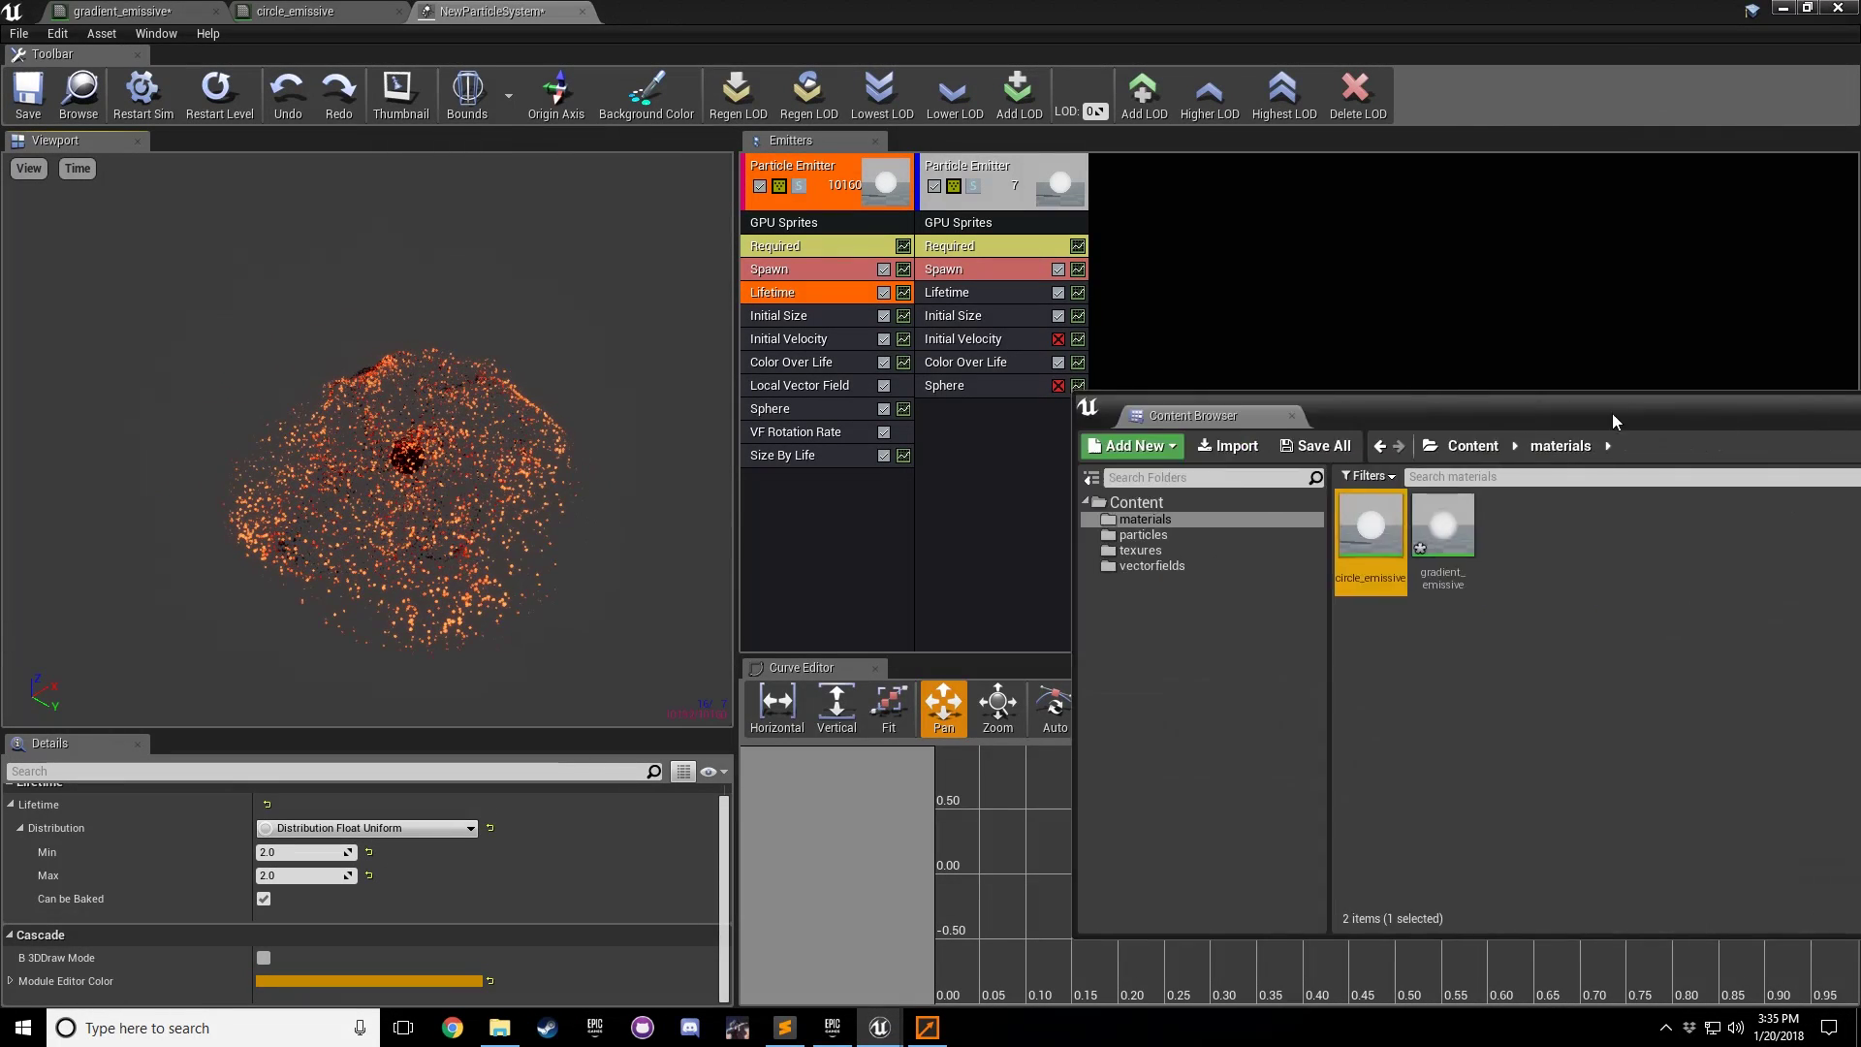
double_click(1612, 419)
click(74, 160)
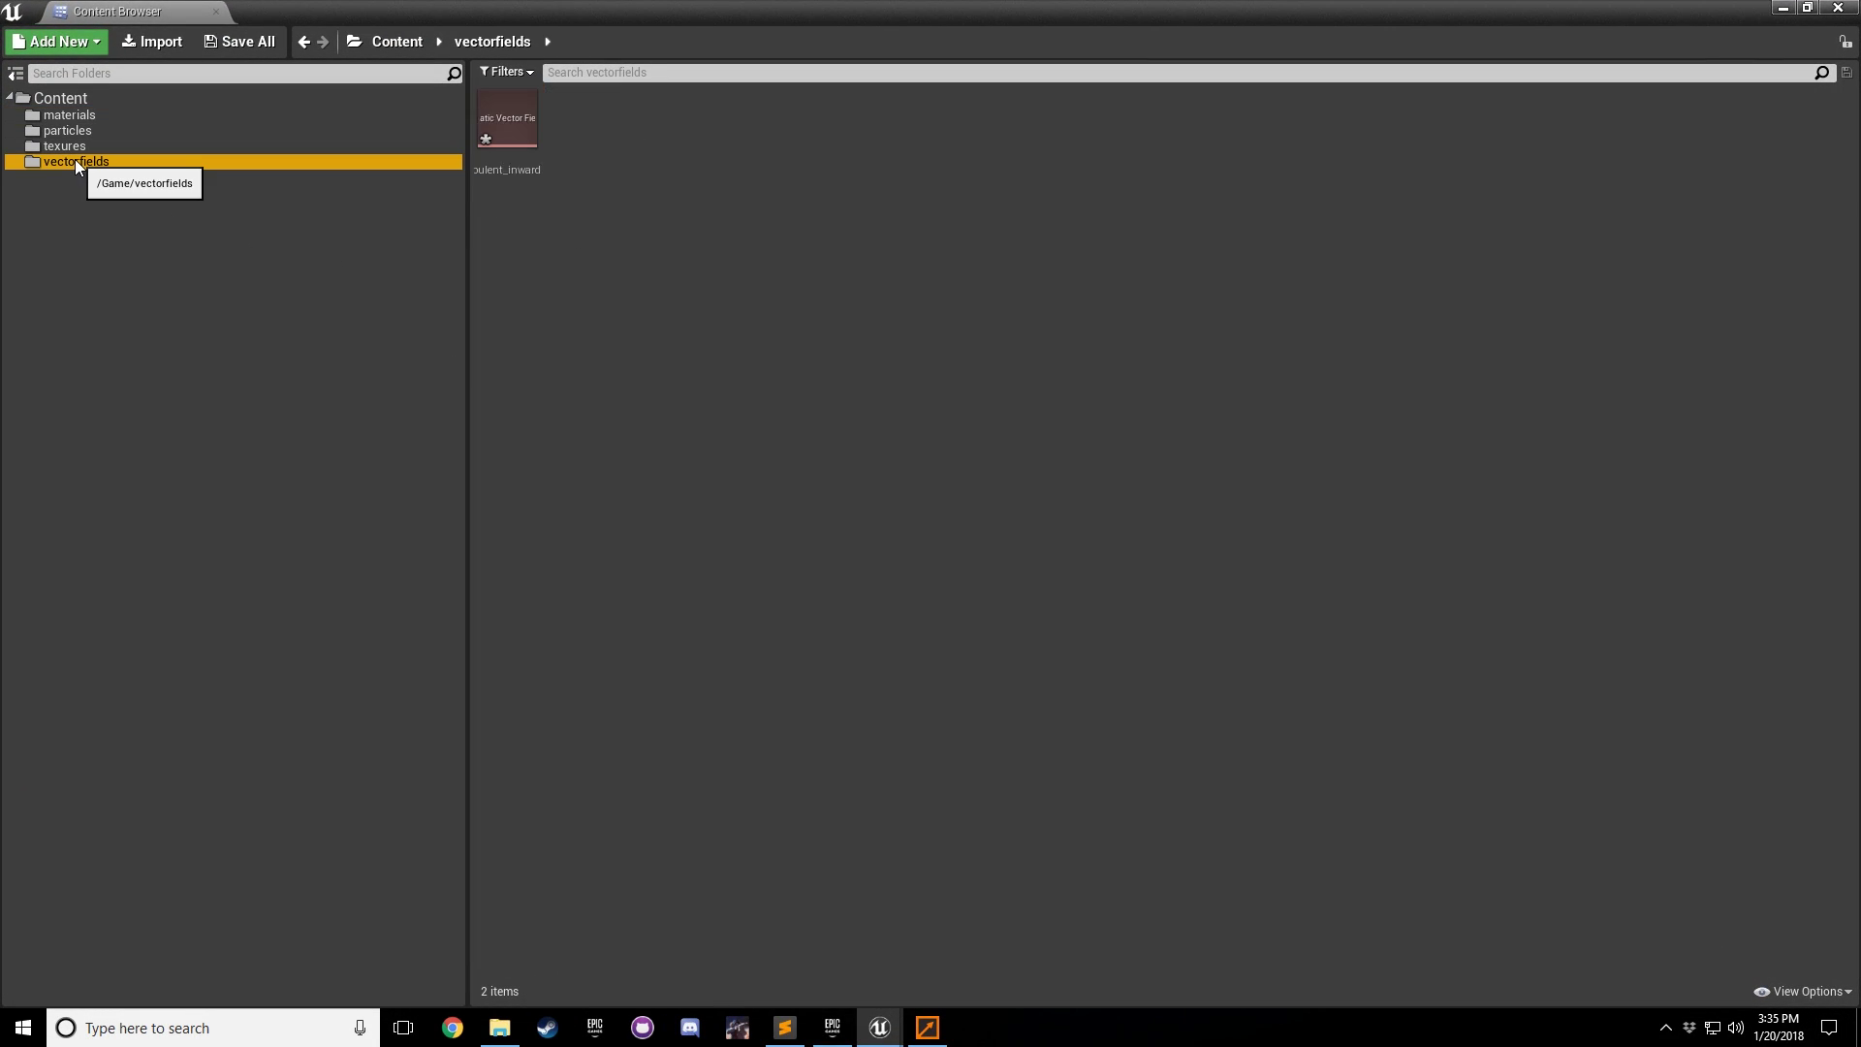
Step: Import the inward_turbulence_tutorial vector field into the vectorfields folder and save all modified assets
click(695, 295)
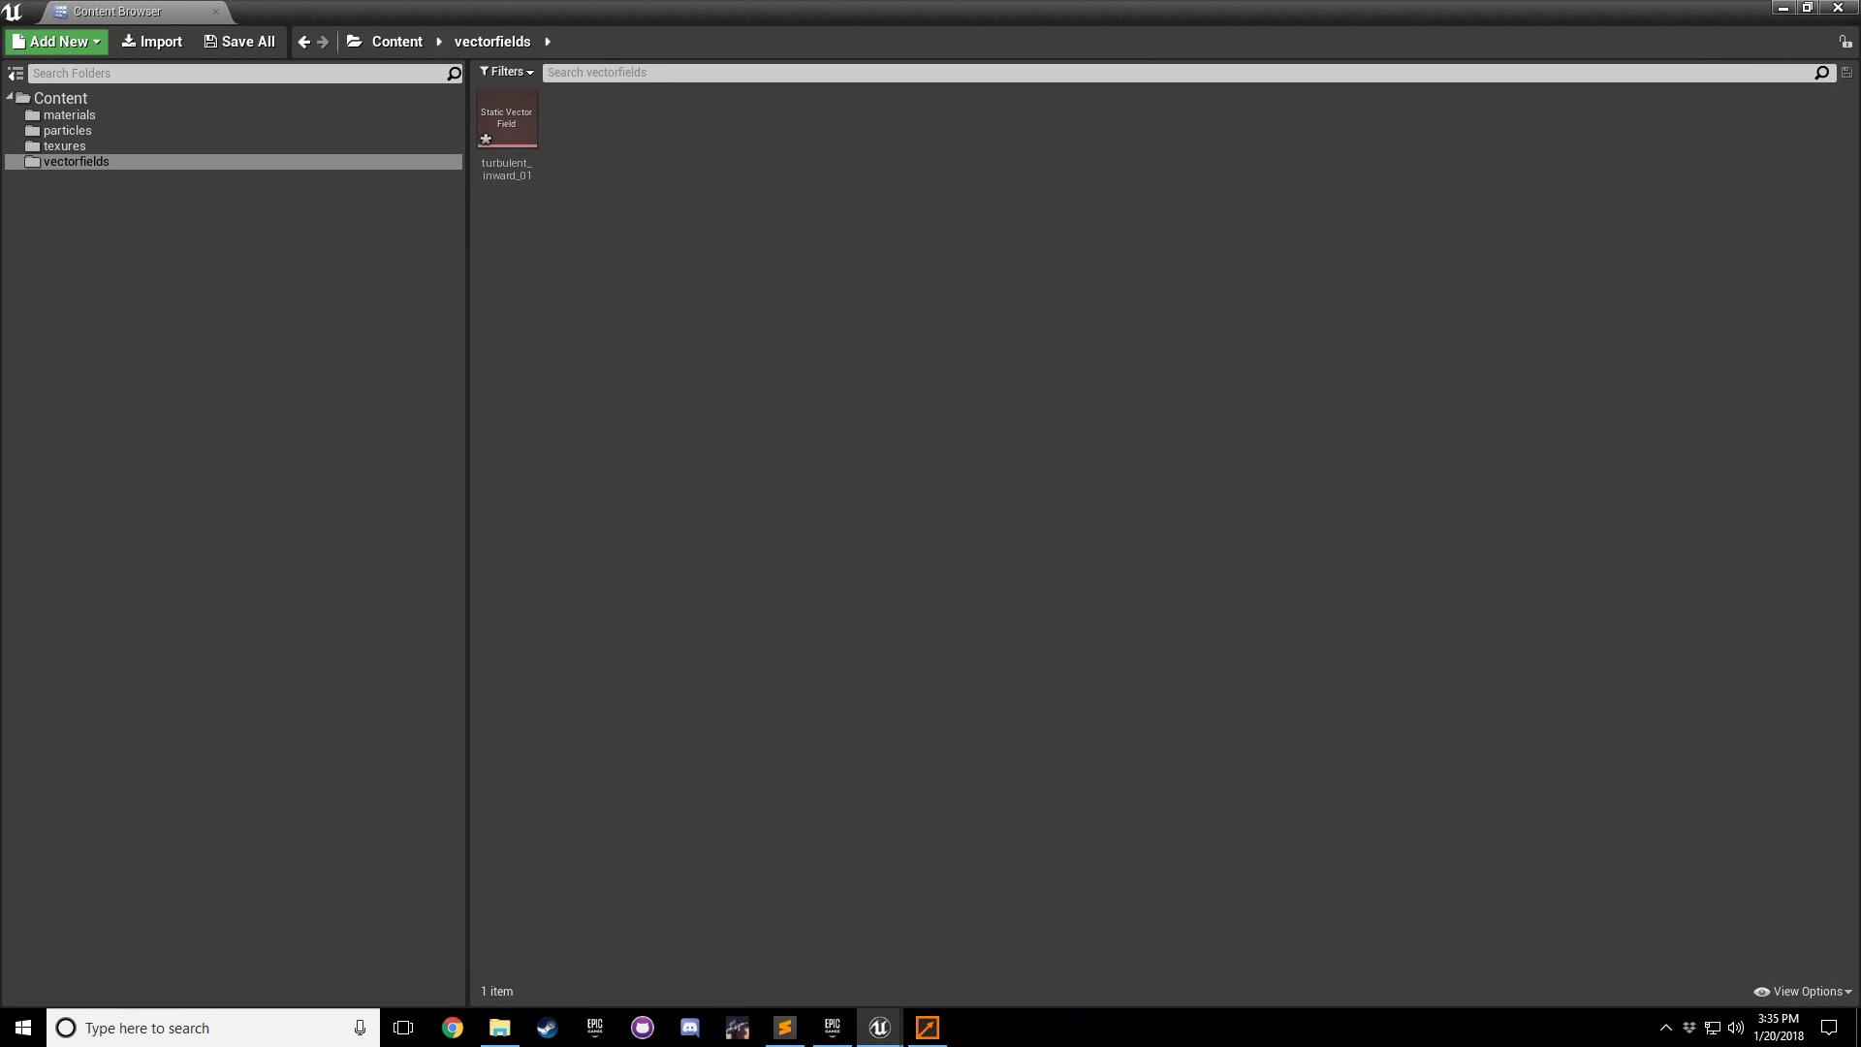
drag(1860, 346, 657, 137)
click(692, 236)
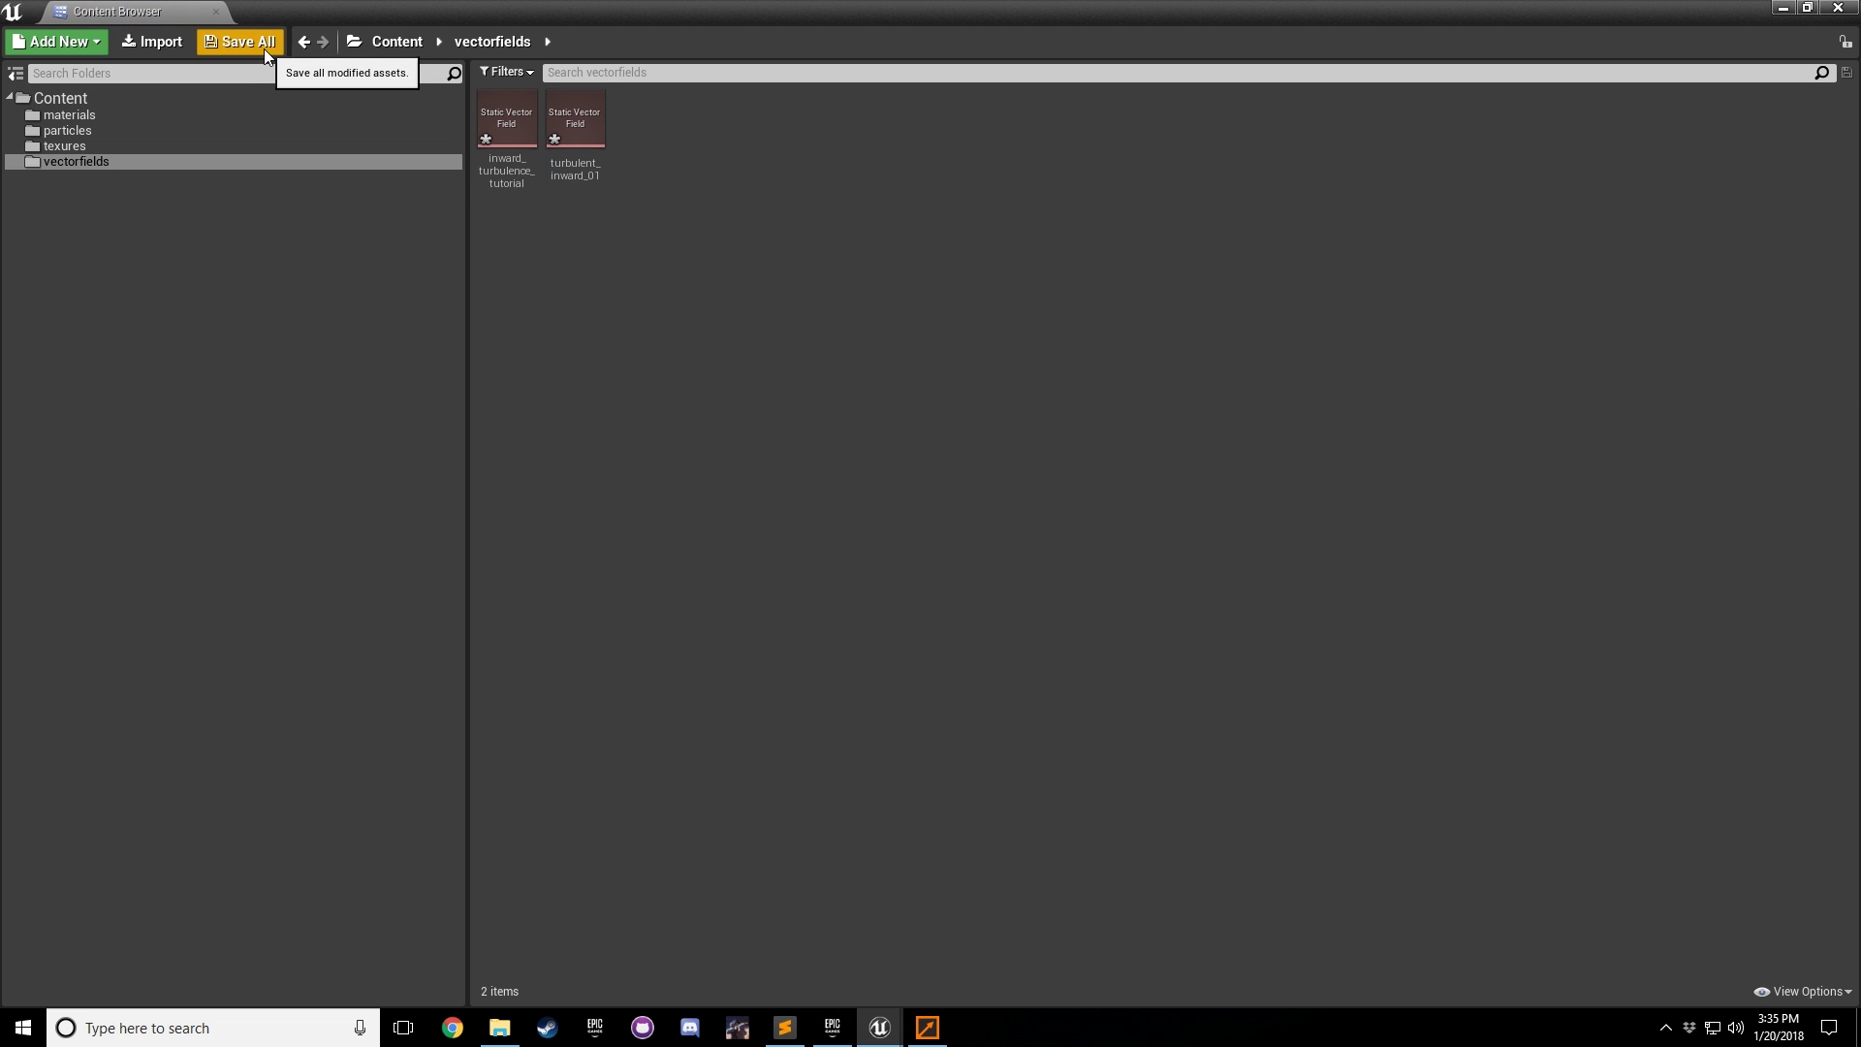
click(230, 42)
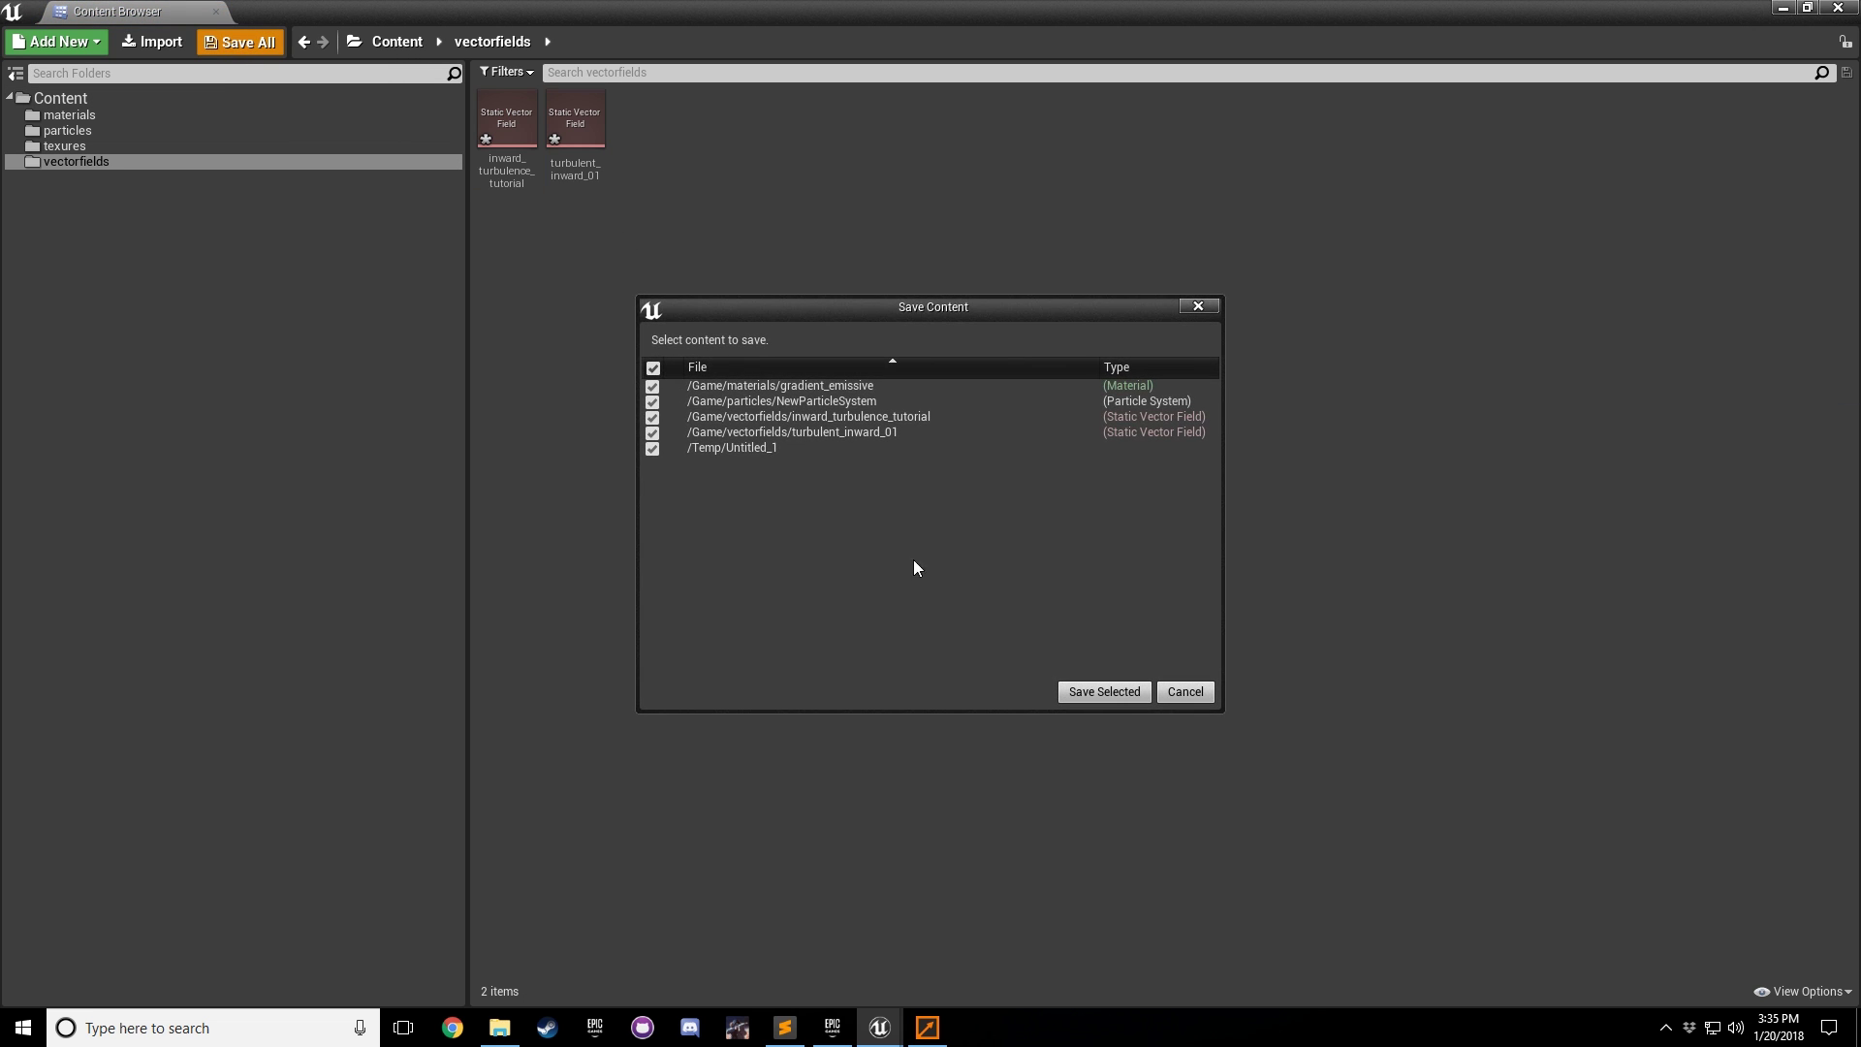
click(1103, 691)
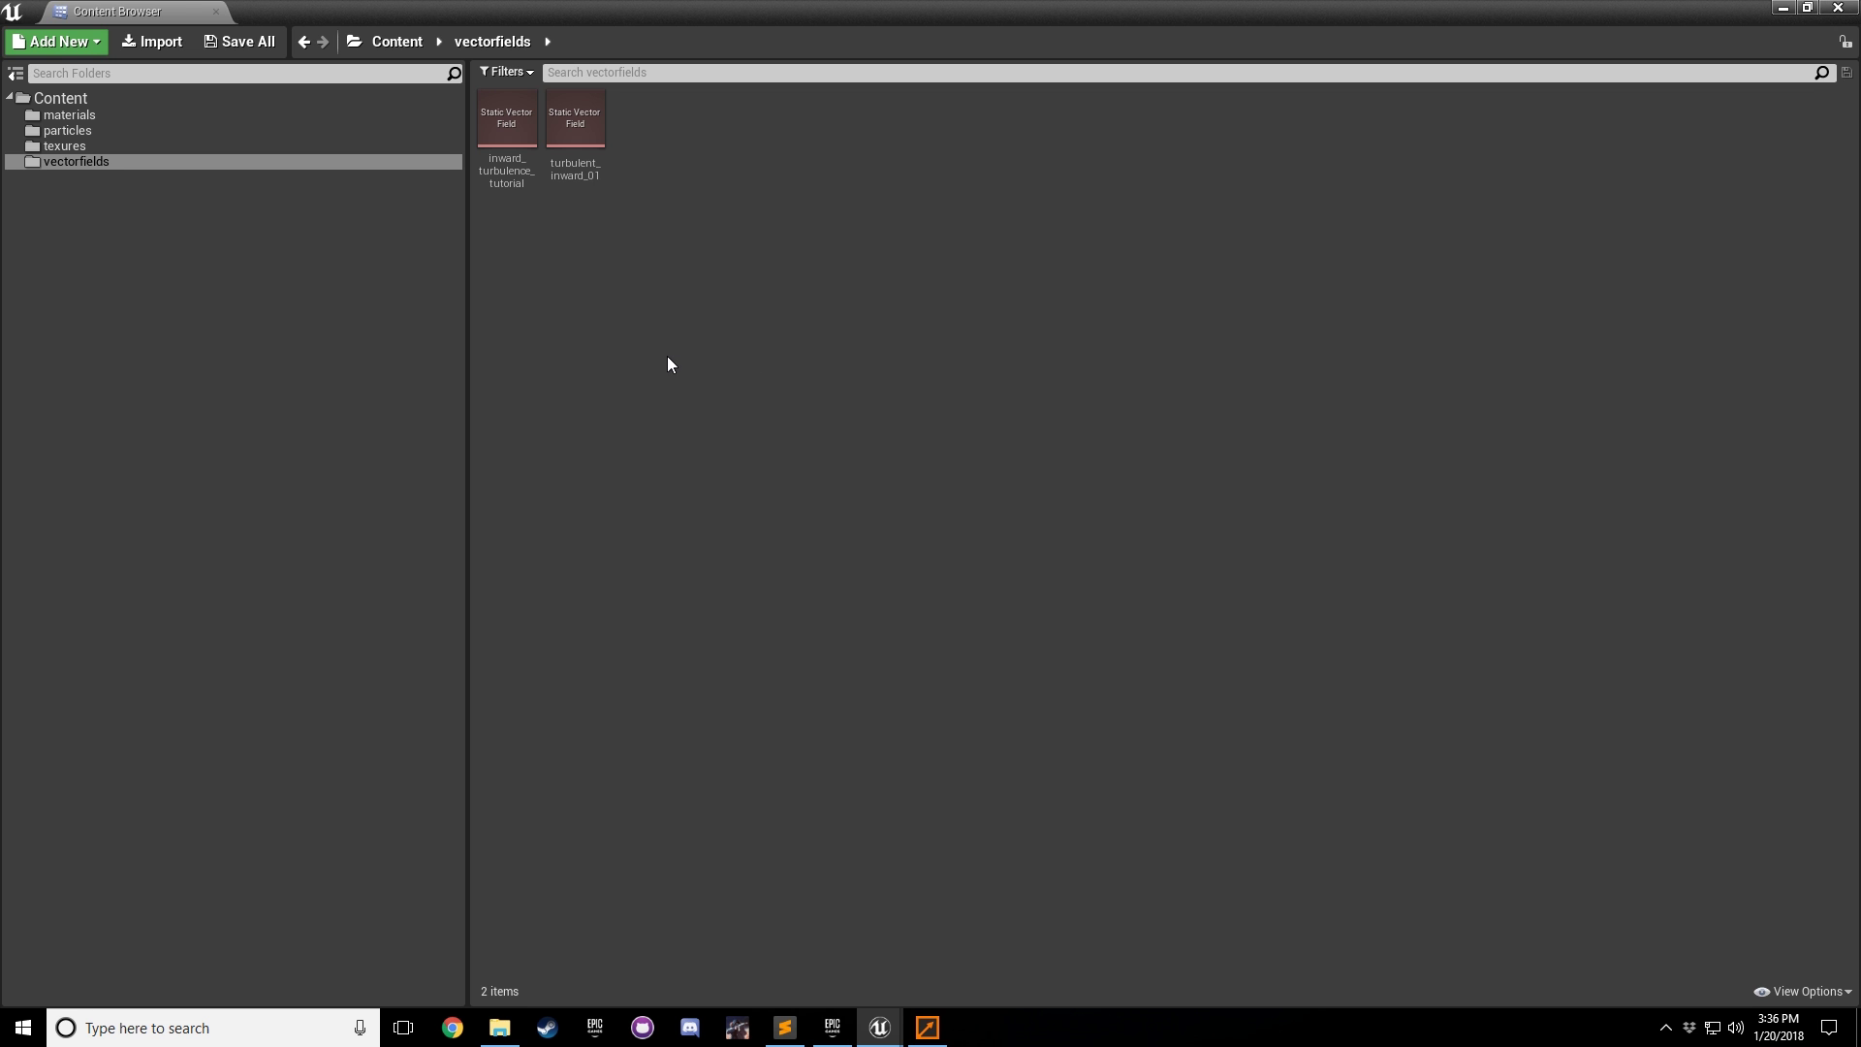
Step: Open the circle_emissive material and examine how its RadialGradientExponential, Particle Color and Multiply nodes feed the material inputs
click(70, 115)
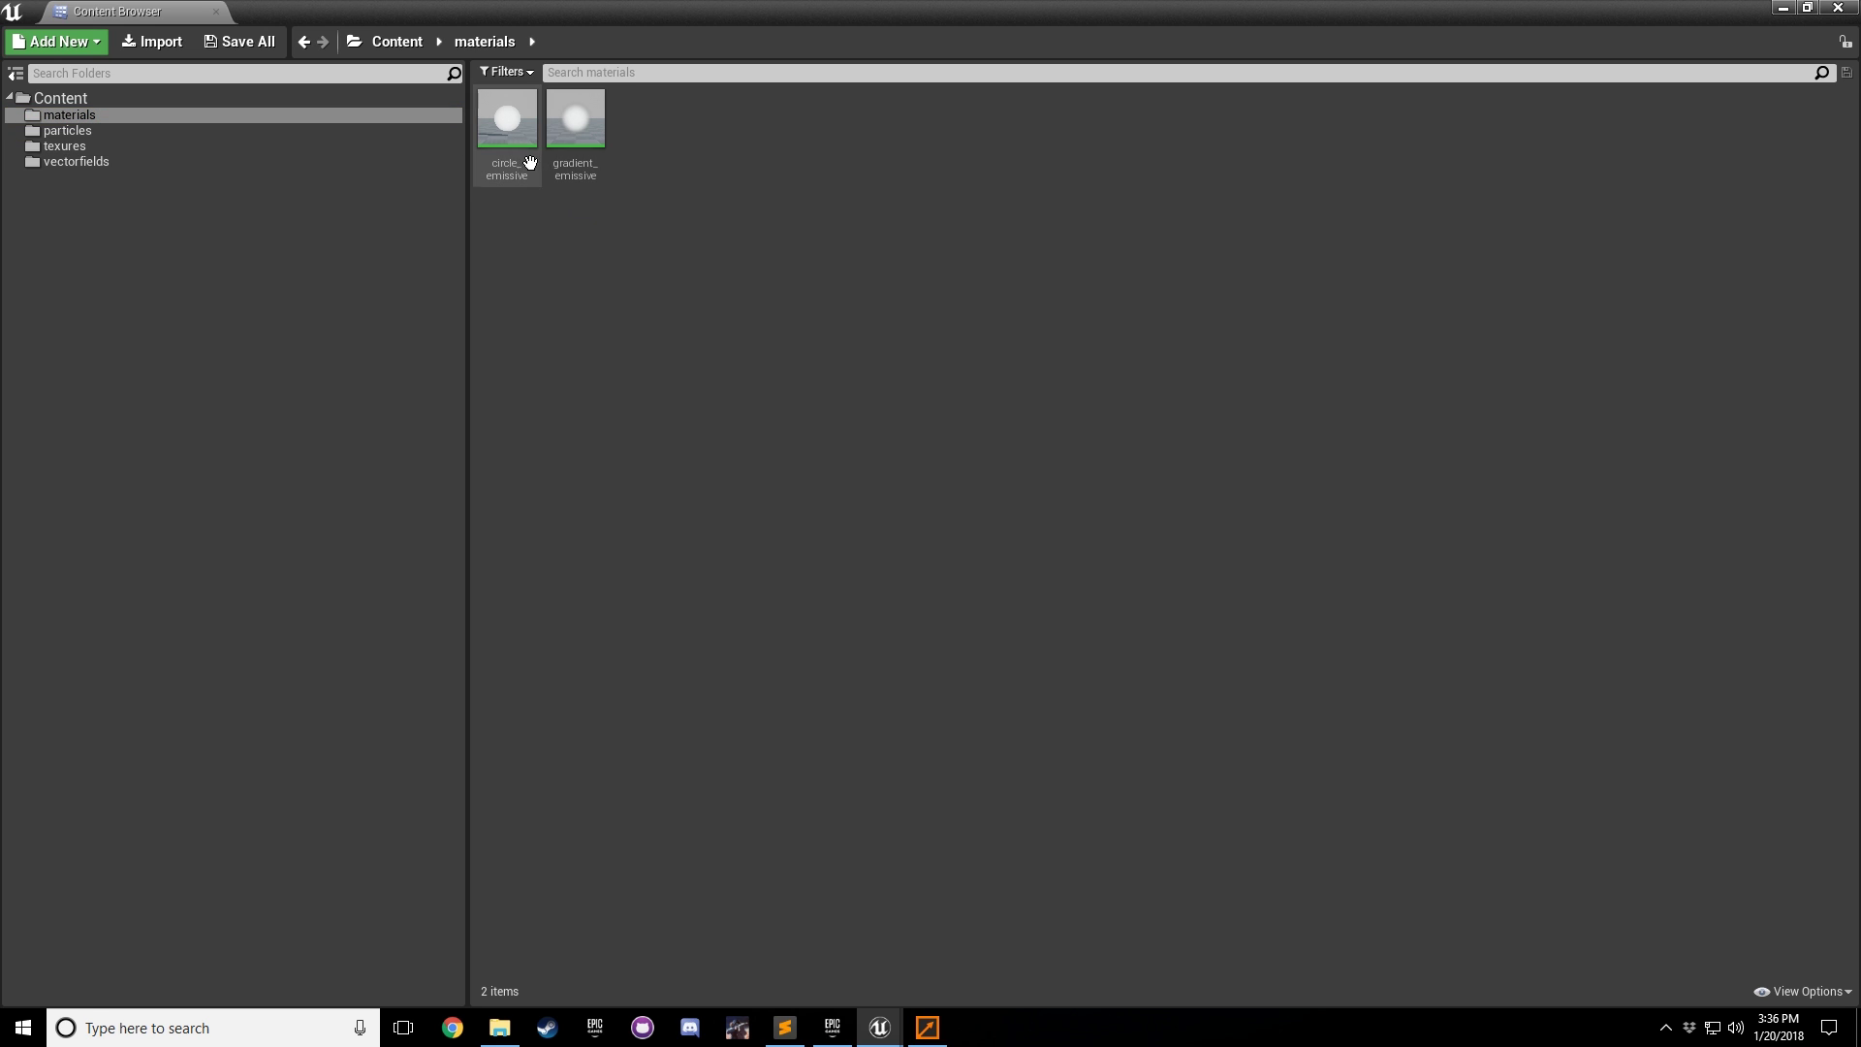
double_click(511, 131)
drag(845, 467, 887, 436)
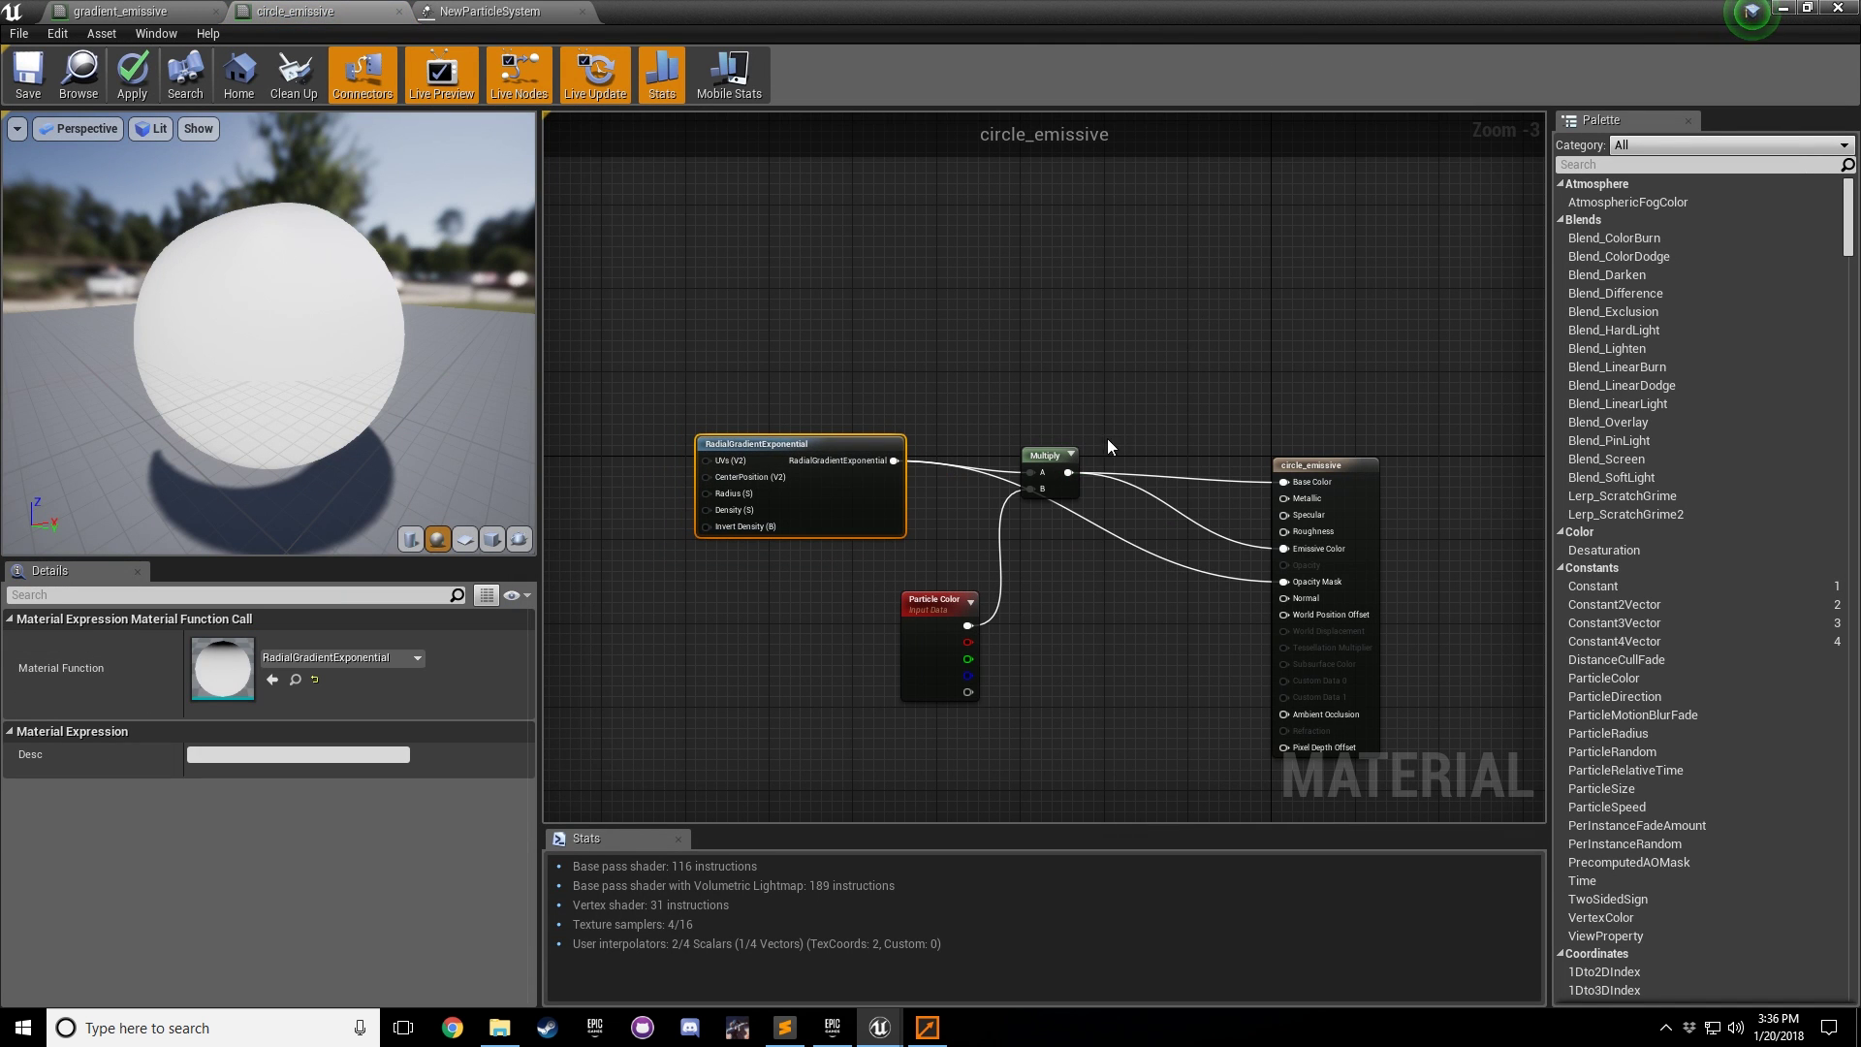
drag(1045, 455, 1055, 445)
click(1041, 397)
click(861, 500)
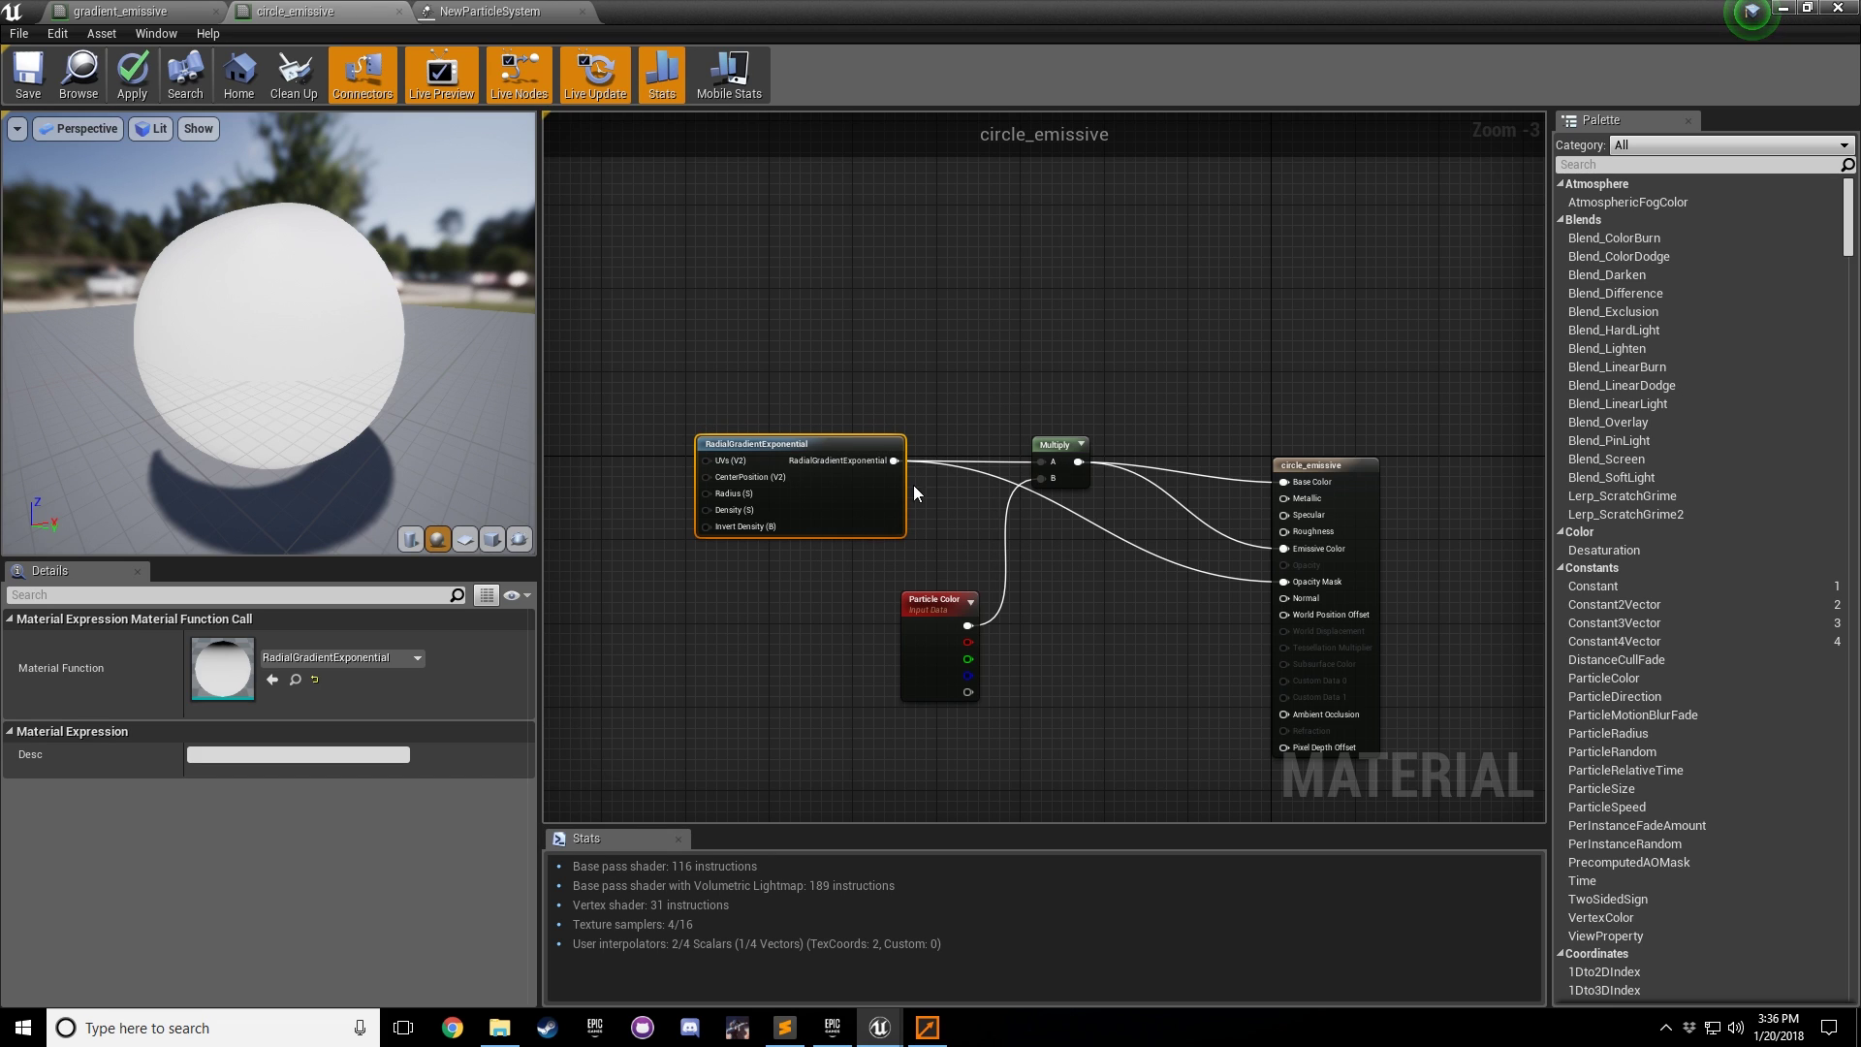
drag(1061, 446, 1082, 446)
mouse_move(936, 644)
mouse_down()
mouse_move(961, 603)
mouse_move(943, 613)
mouse_up()
click(1241, 520)
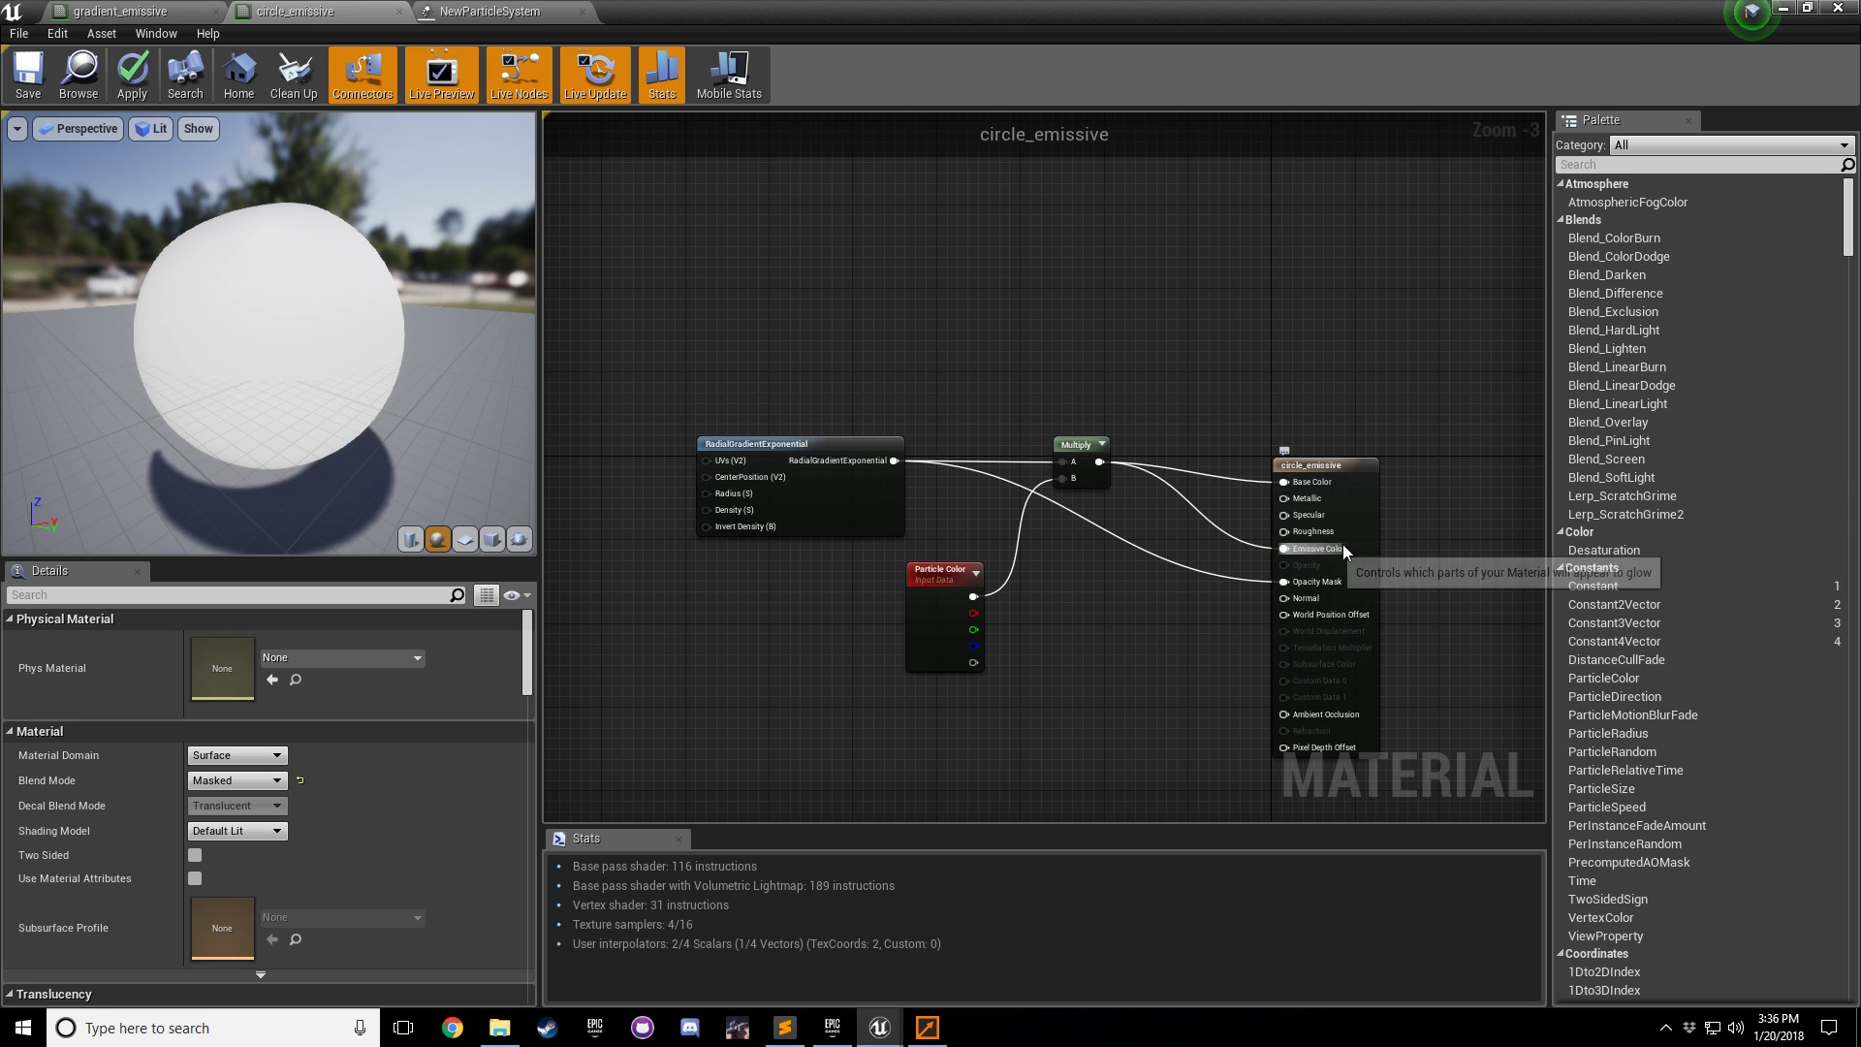
drag(880, 499, 868, 509)
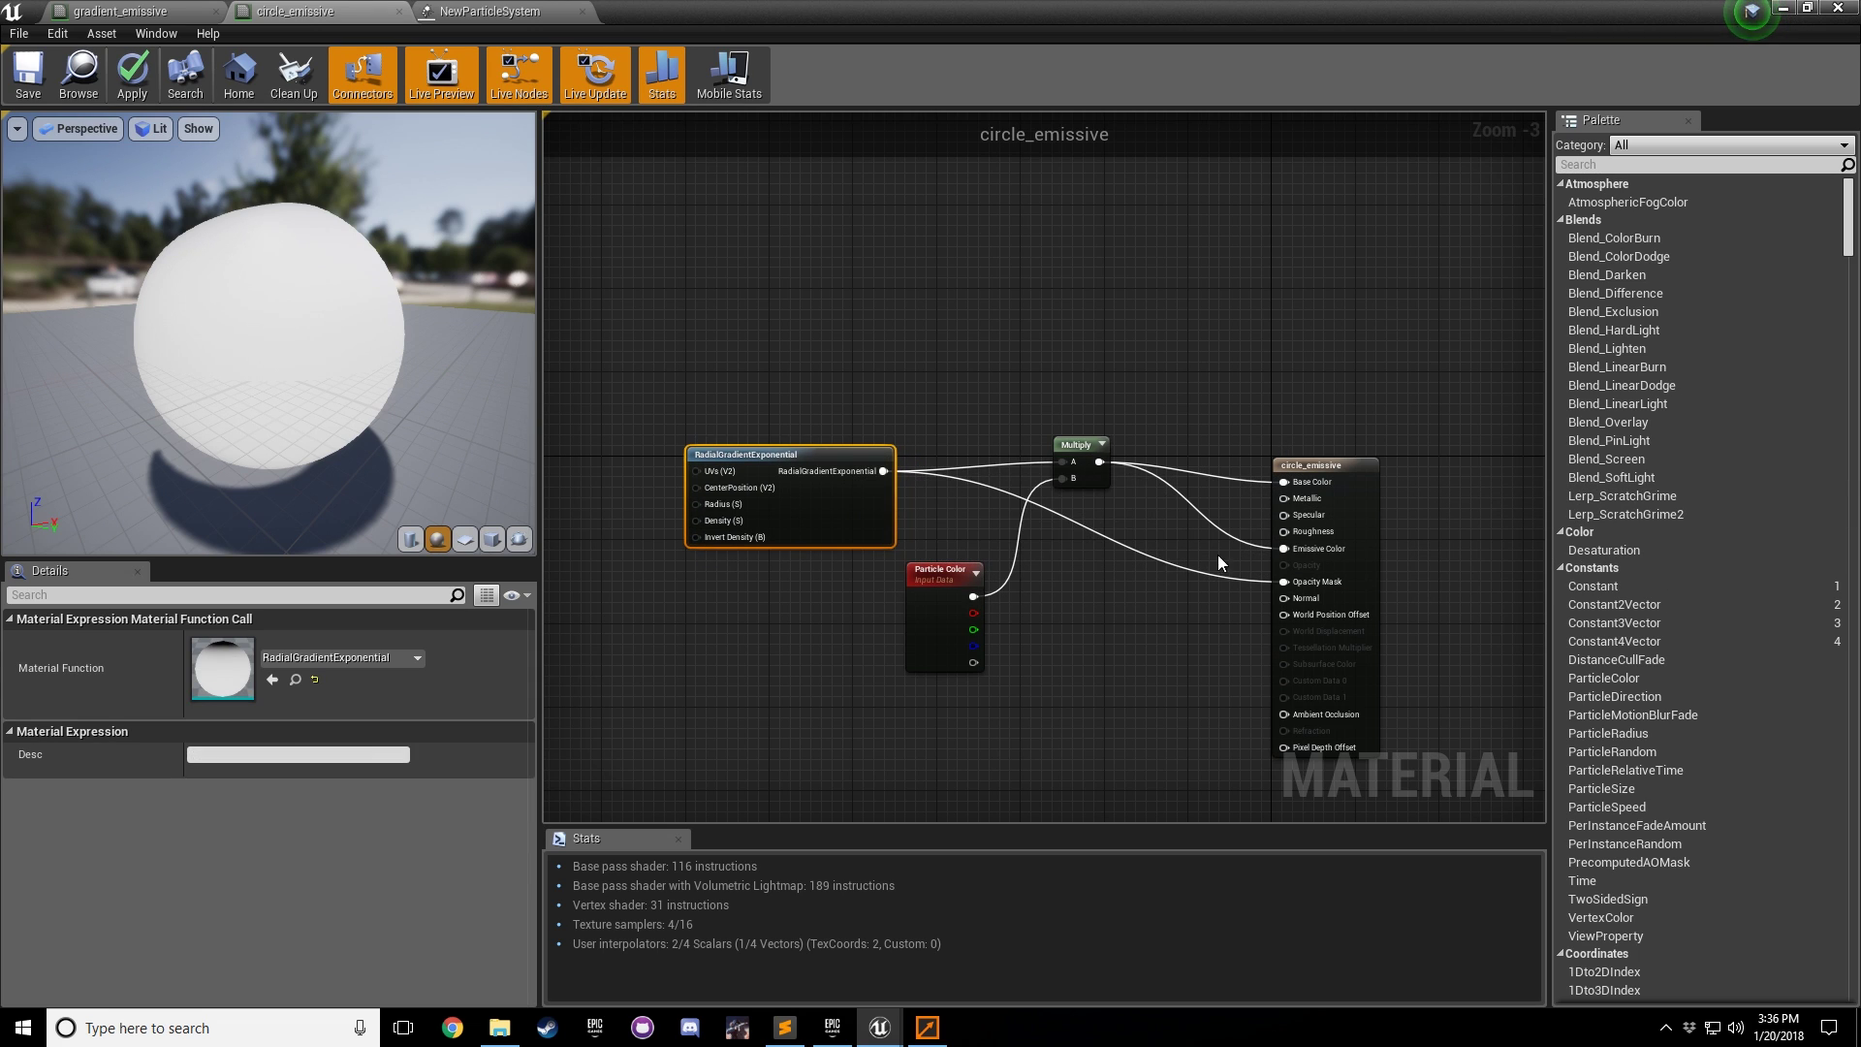
click(1127, 582)
Step: Preview the circle_emissive material on a cube and inspect it from another angle
click(493, 540)
scroll(333, 378, up, 5)
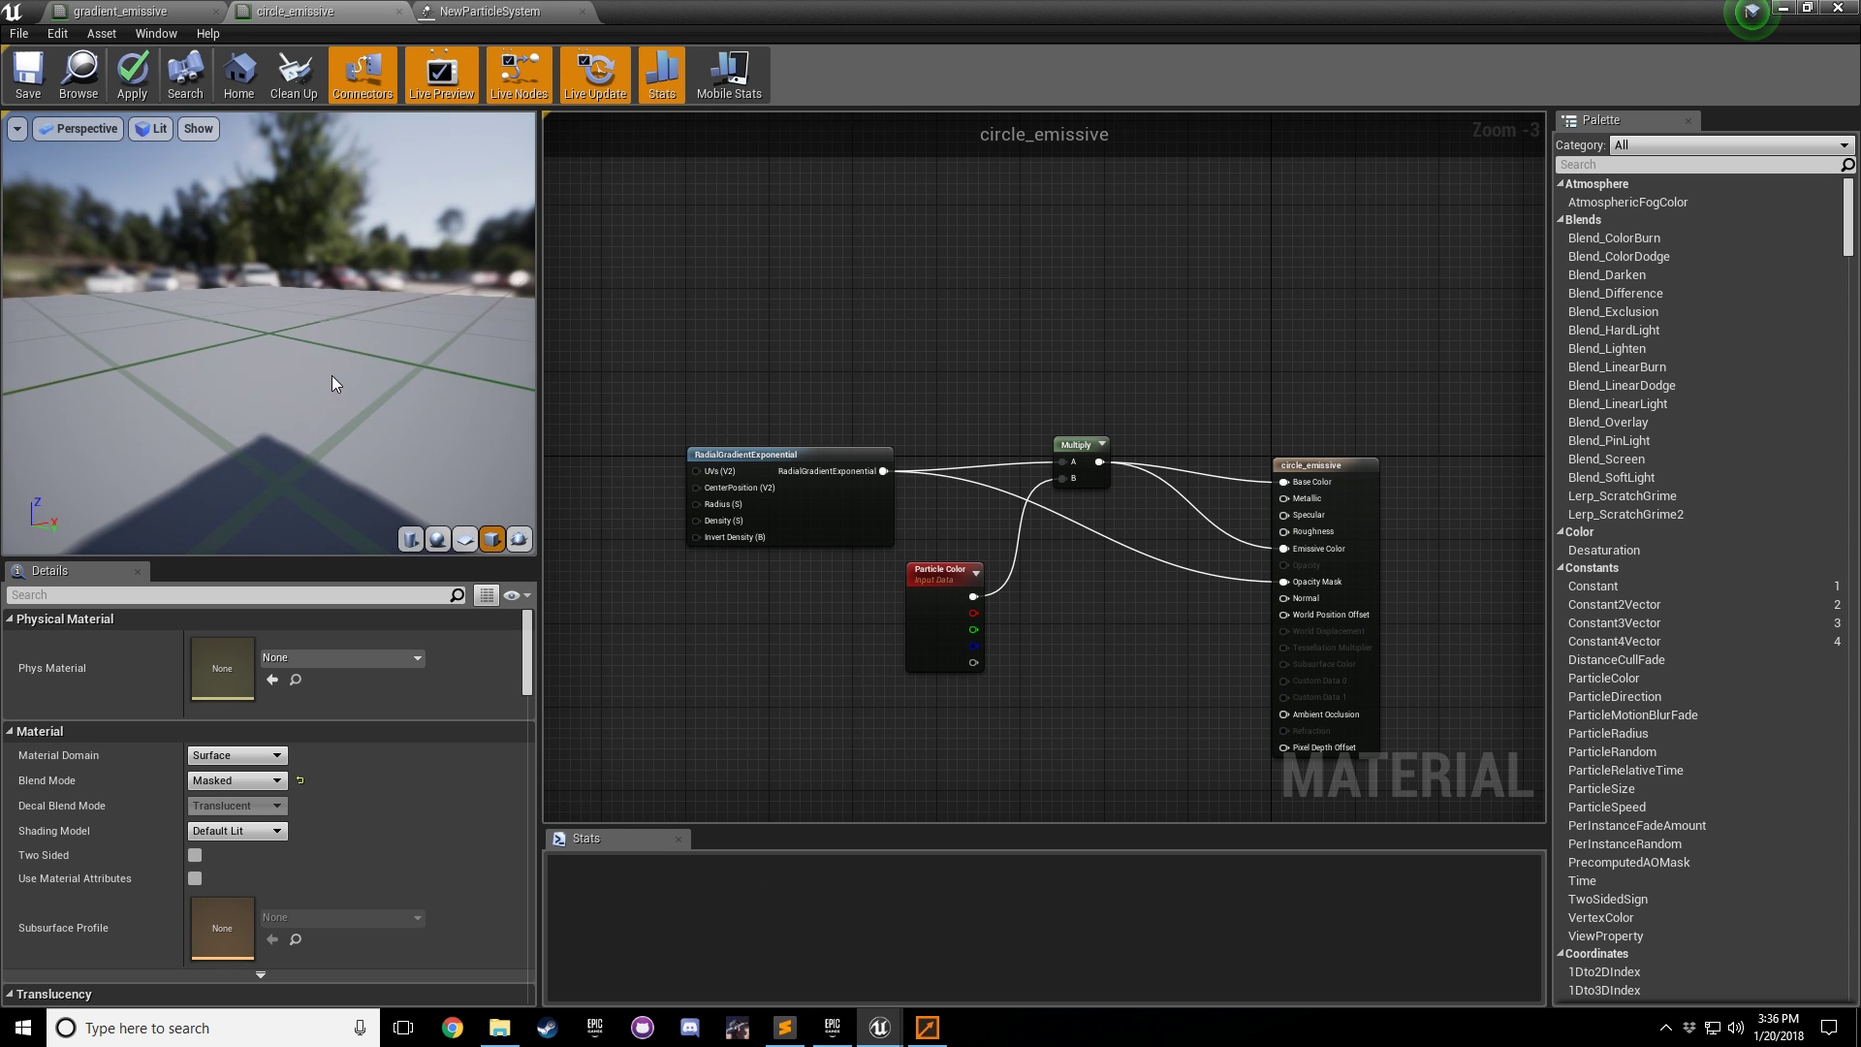
scroll(340, 380, down, 4)
drag(340, 380, 385, 401)
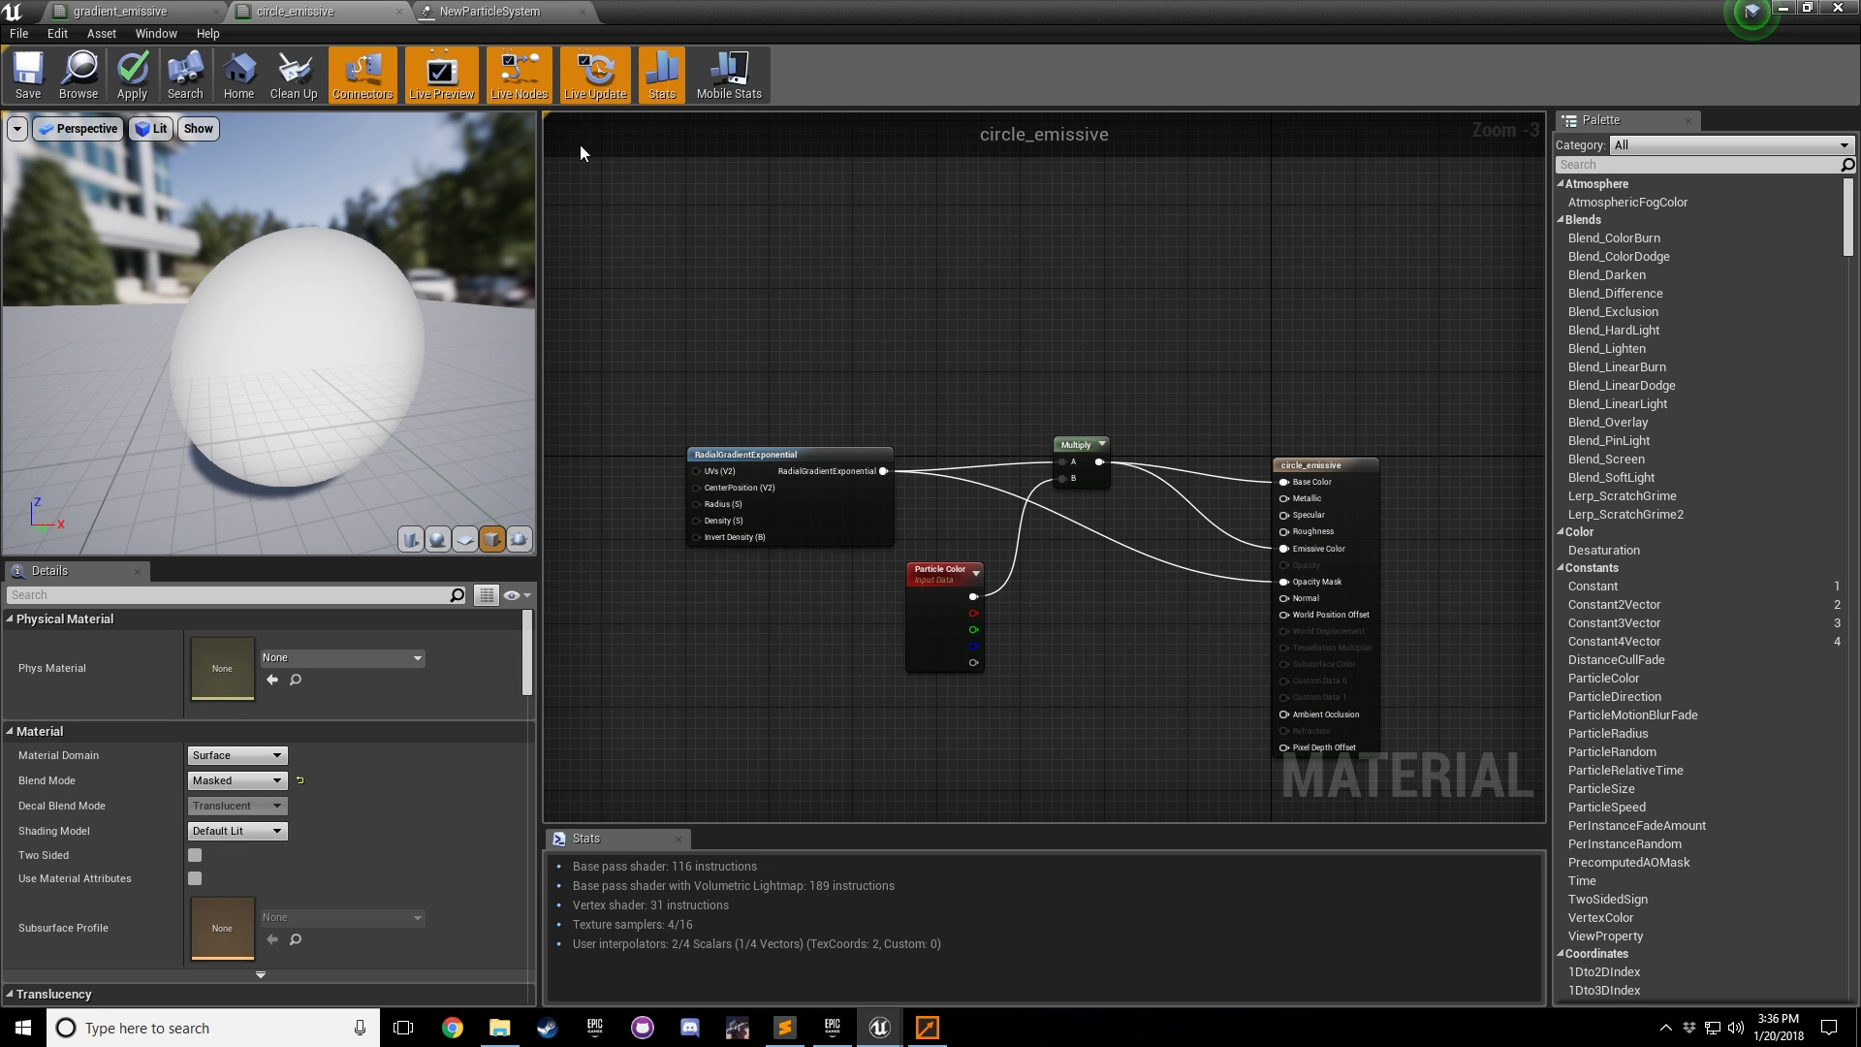
Step: Return to the Content Browser and create a particle system named tutorial in the particles folder
click(515, 14)
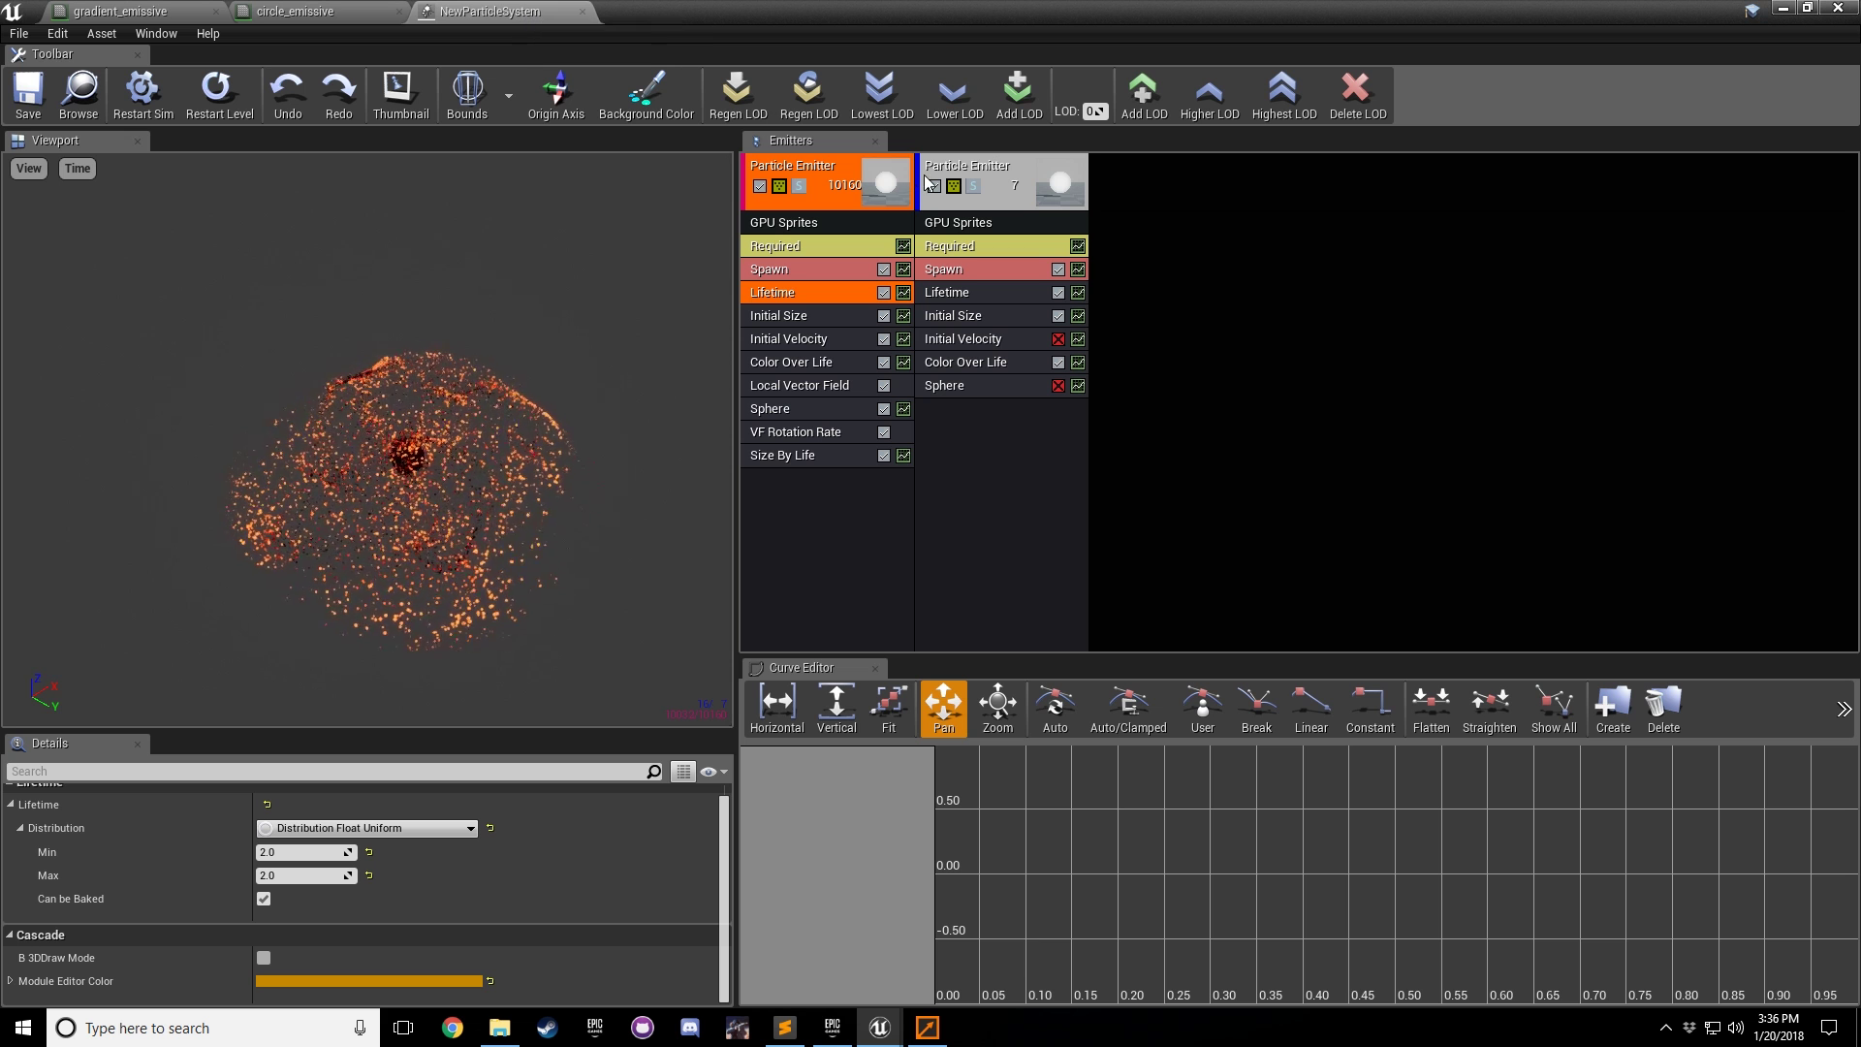
click(1284, 295)
click(1781, 8)
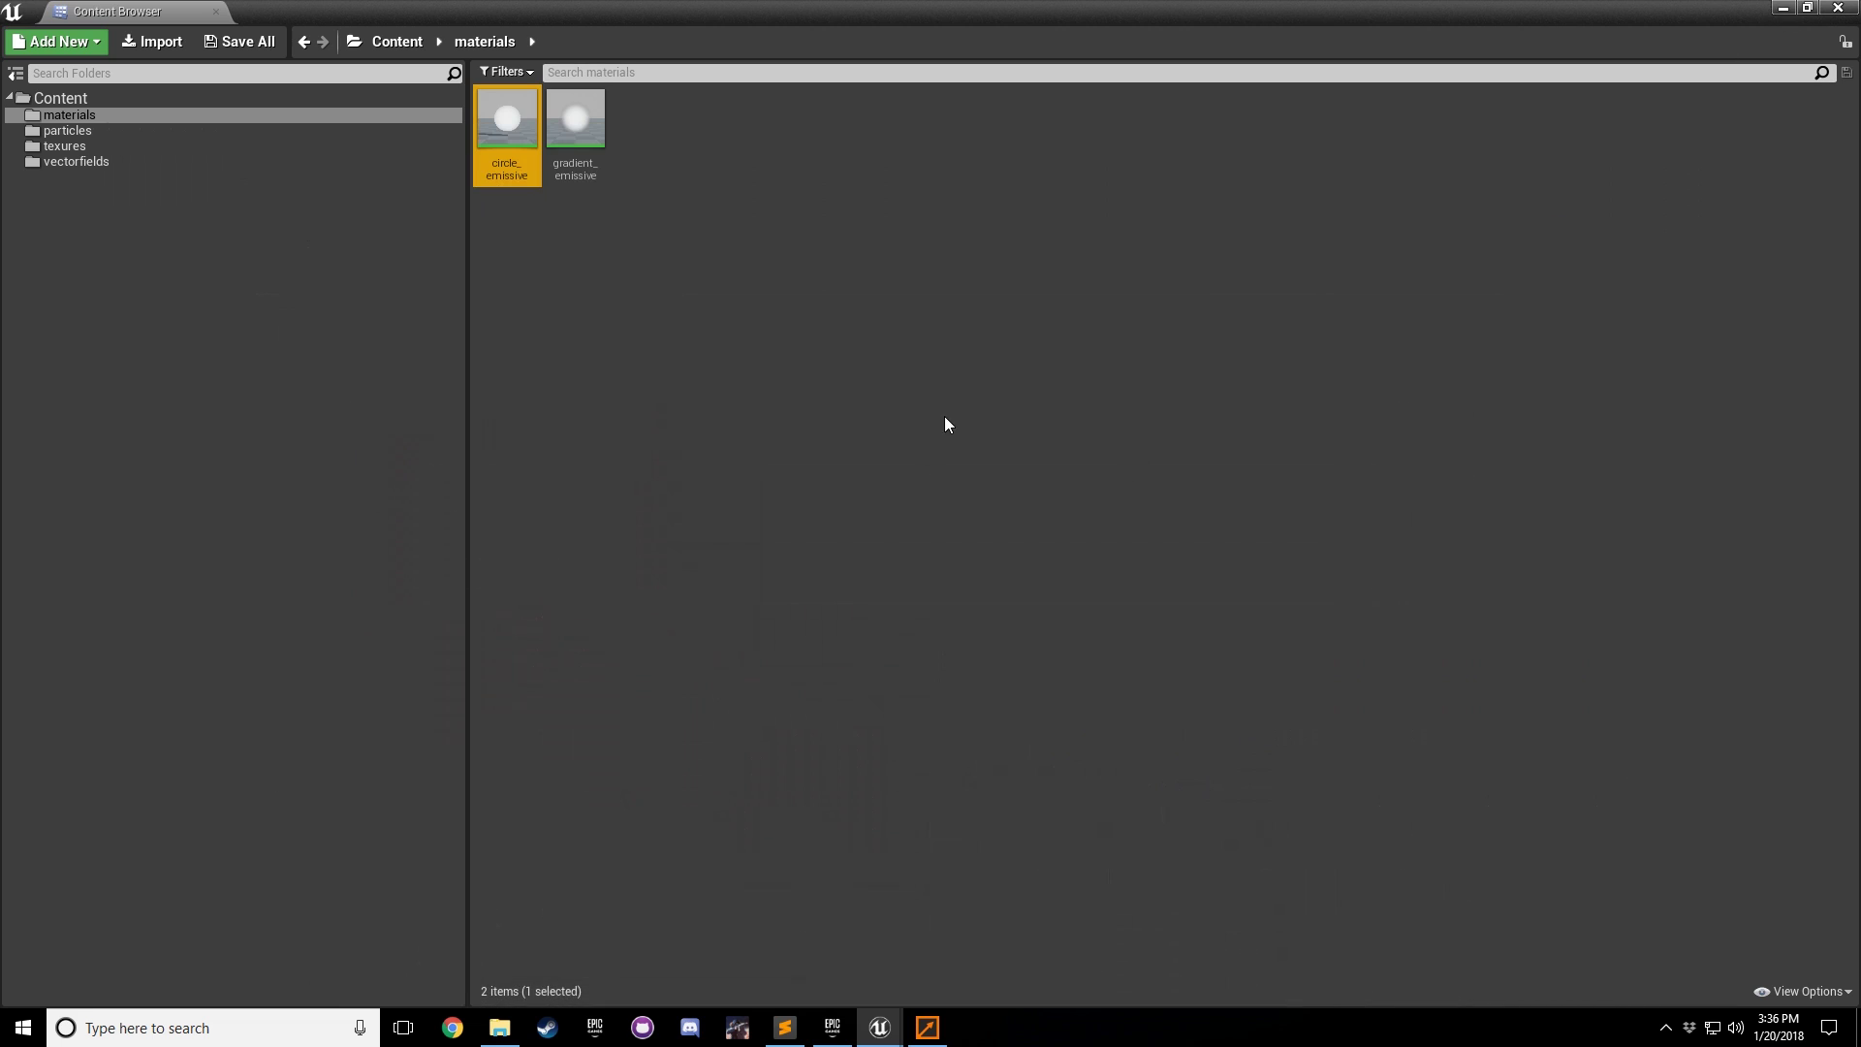
click(944, 416)
click(78, 131)
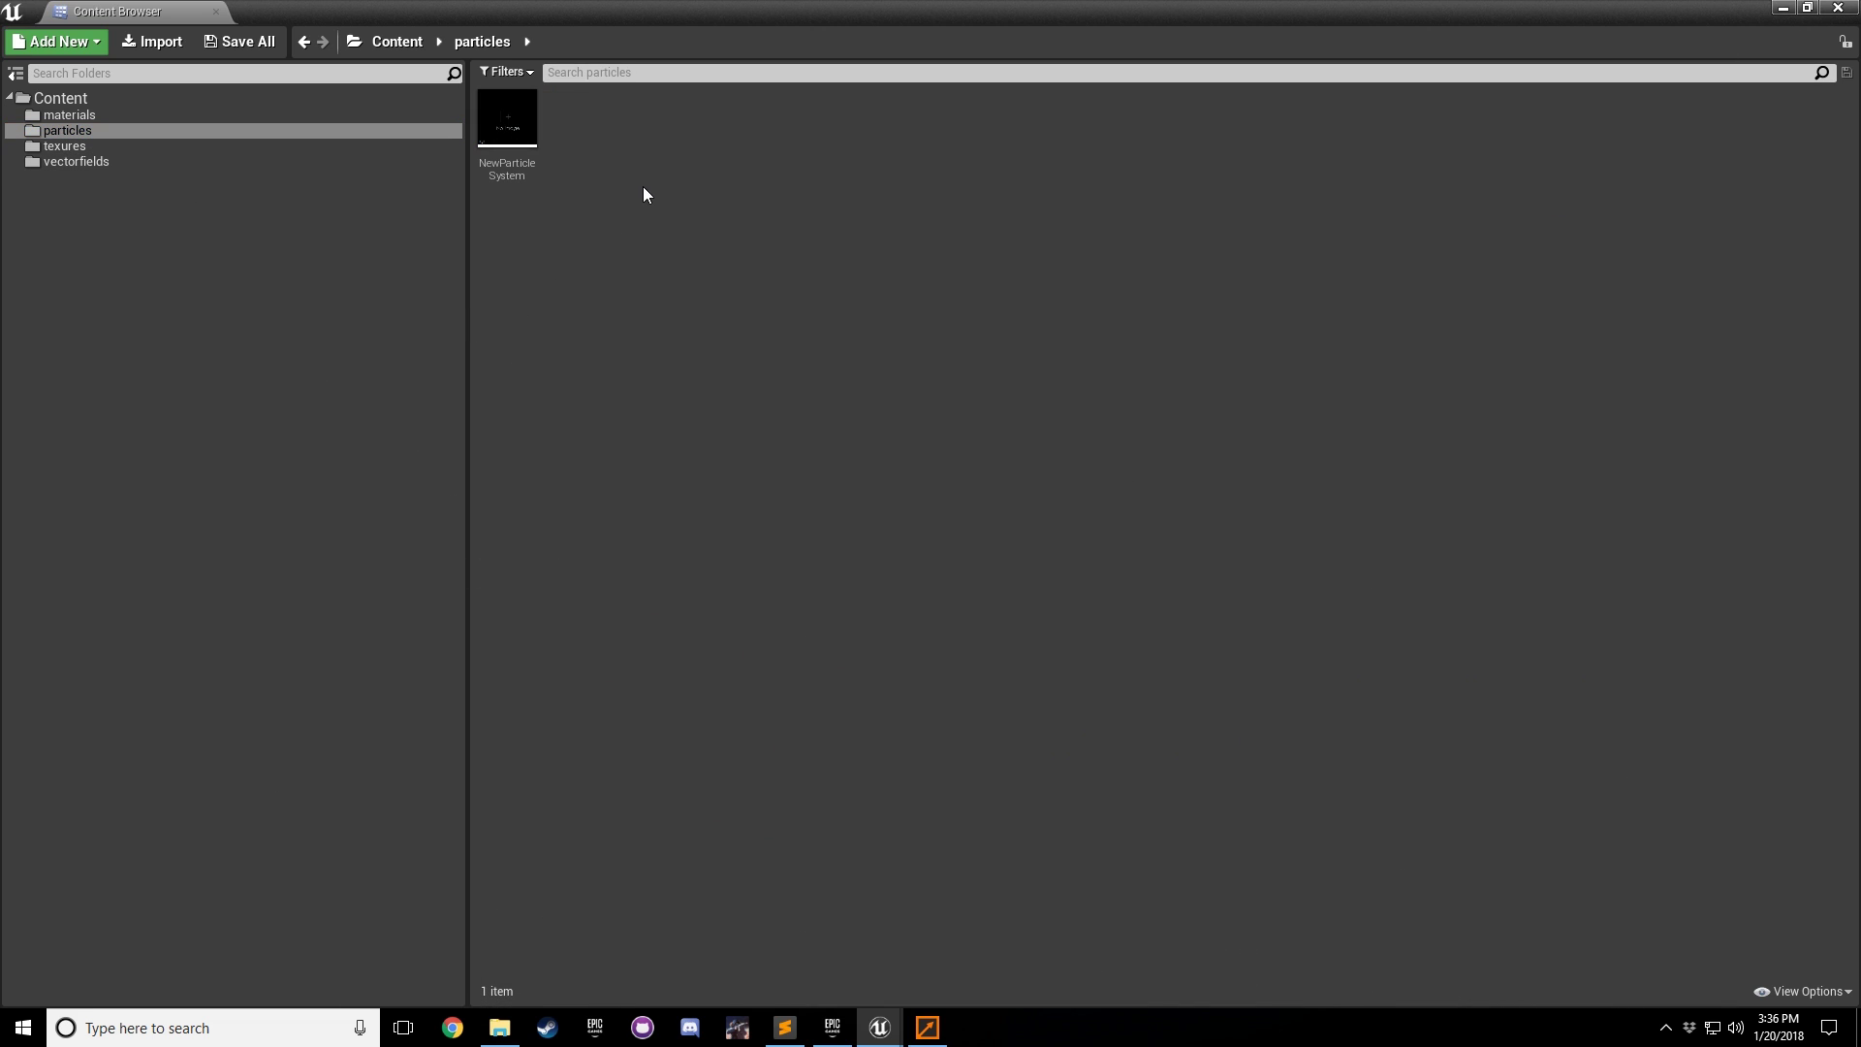
right_click(613, 119)
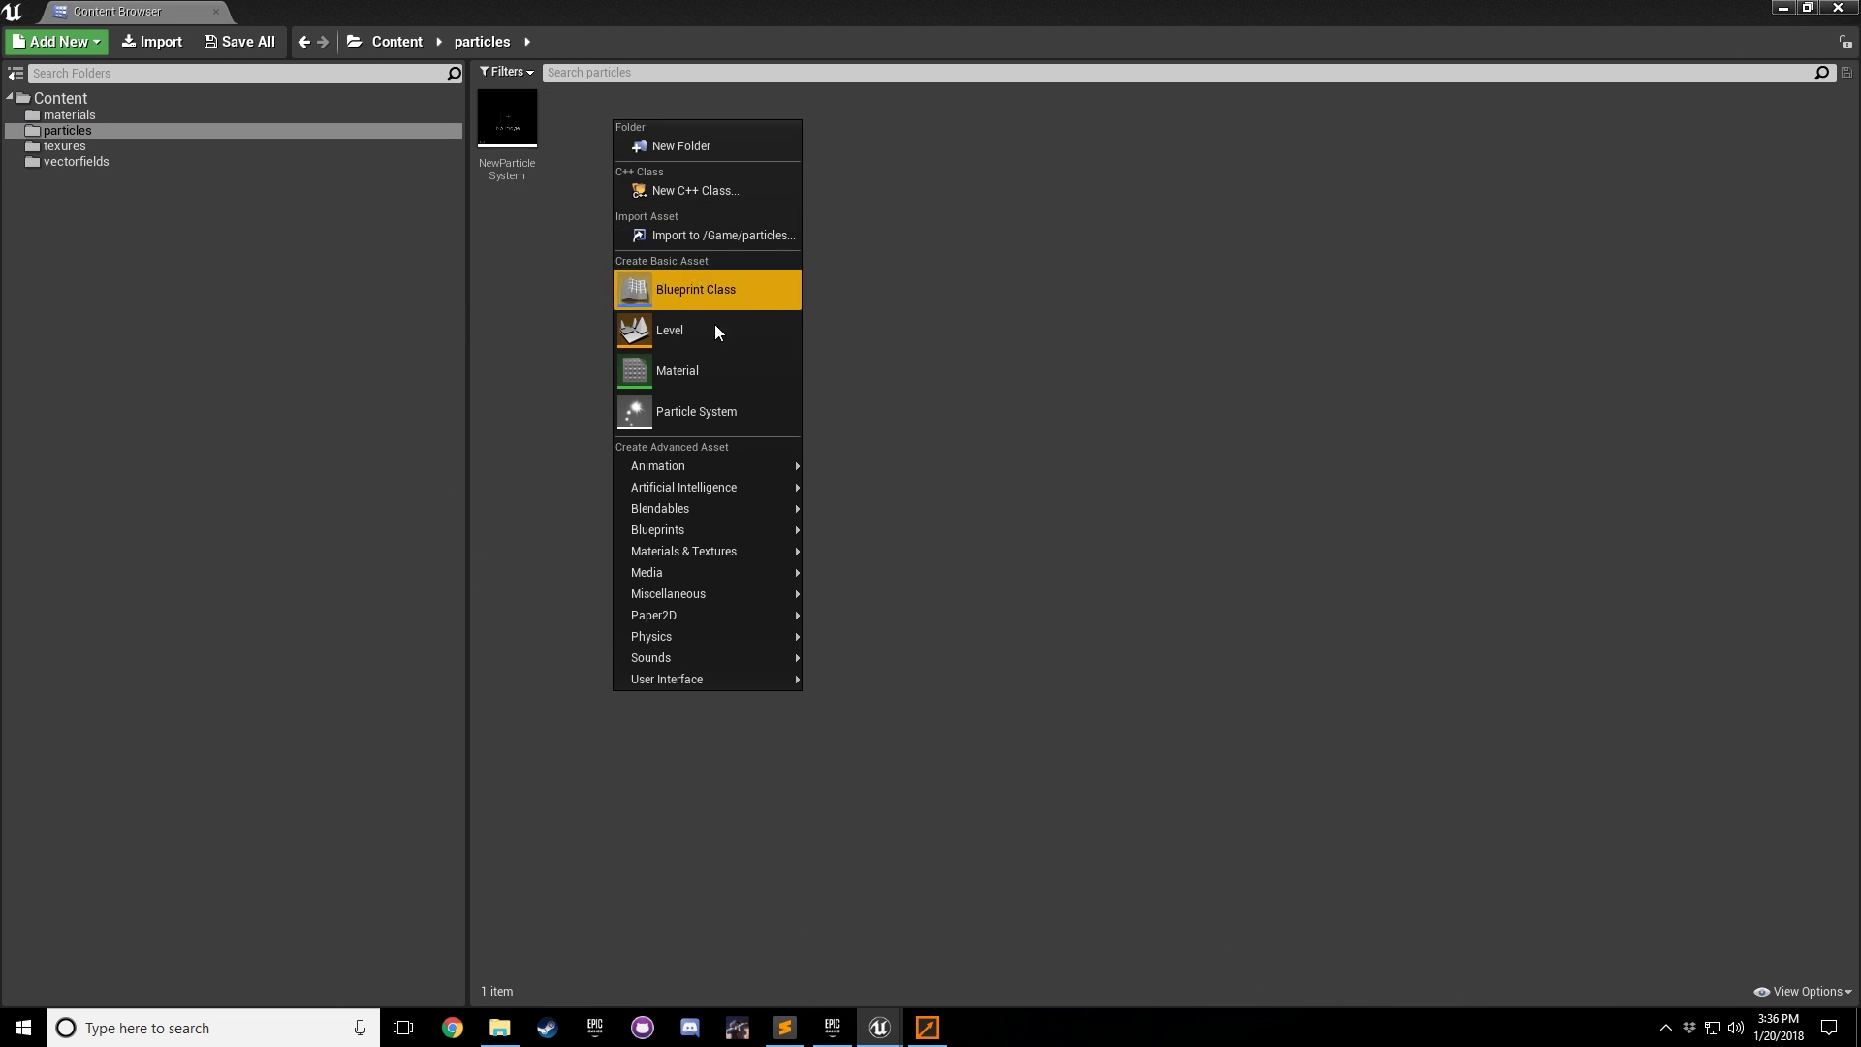
click(713, 413)
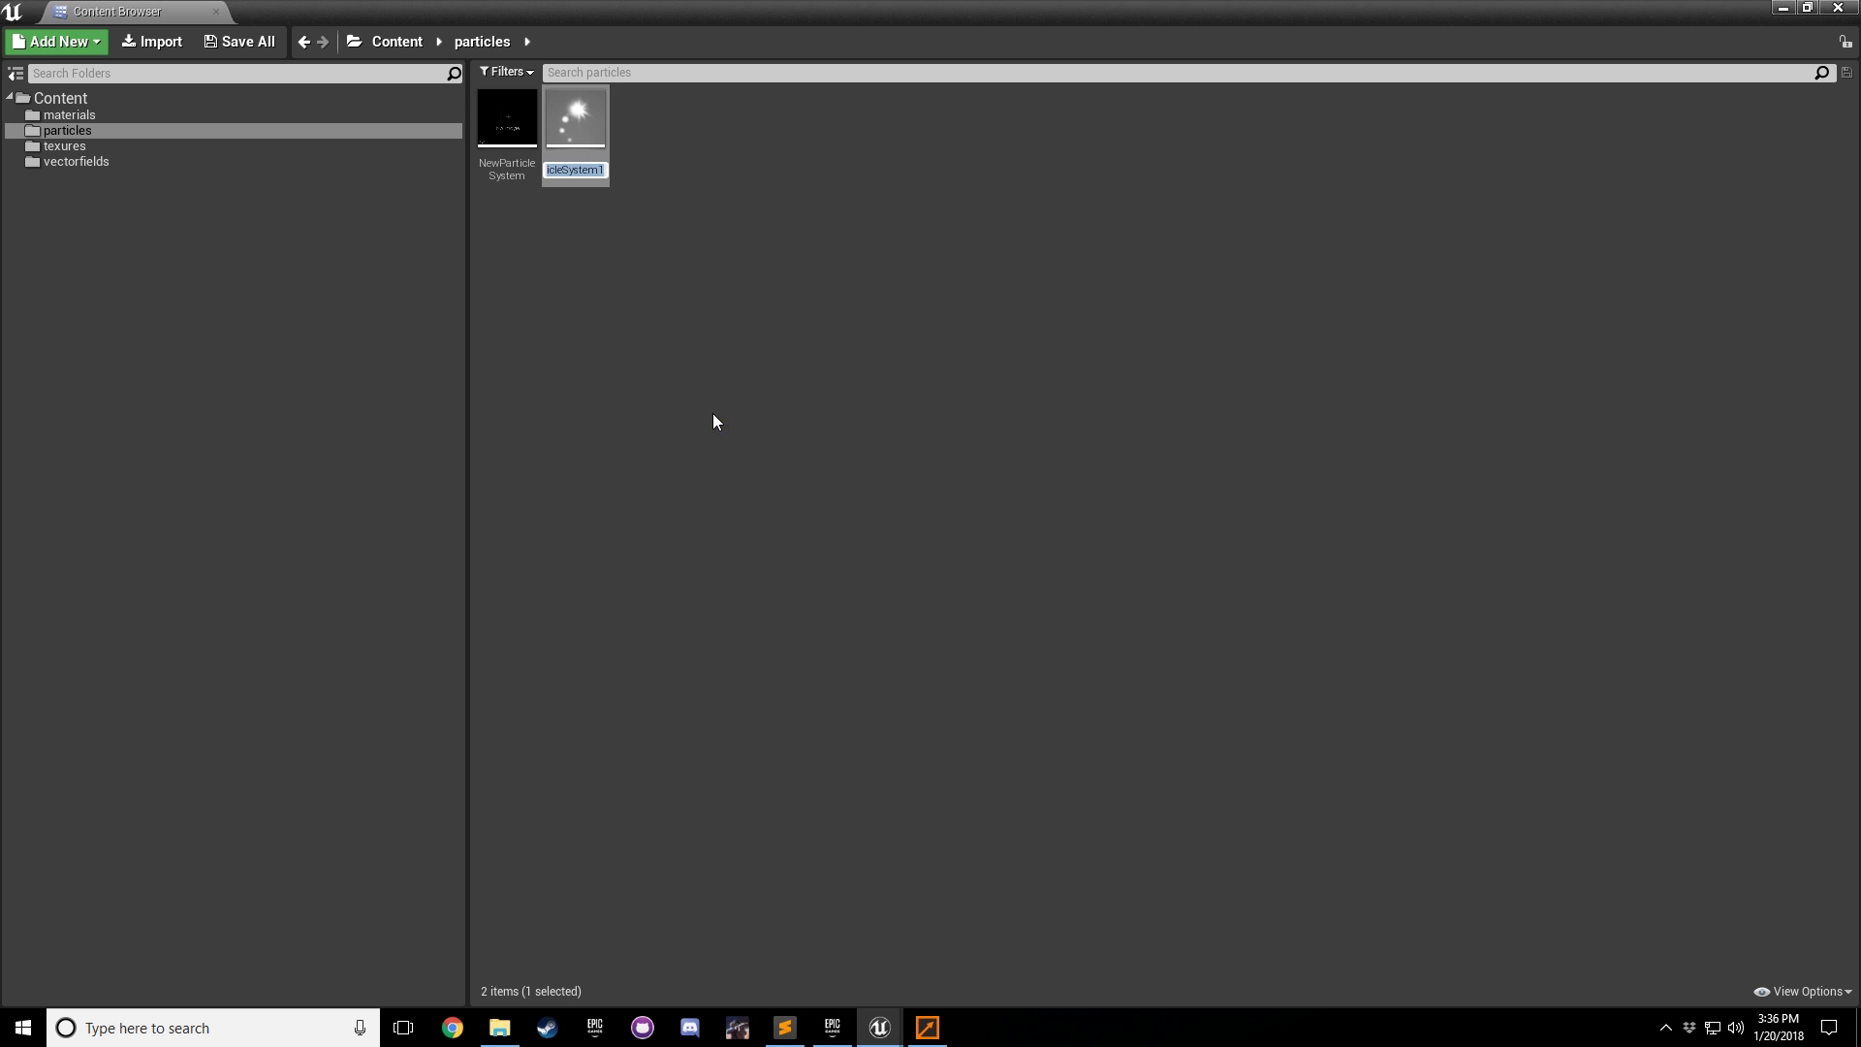
text(tutorial)
key(Return)
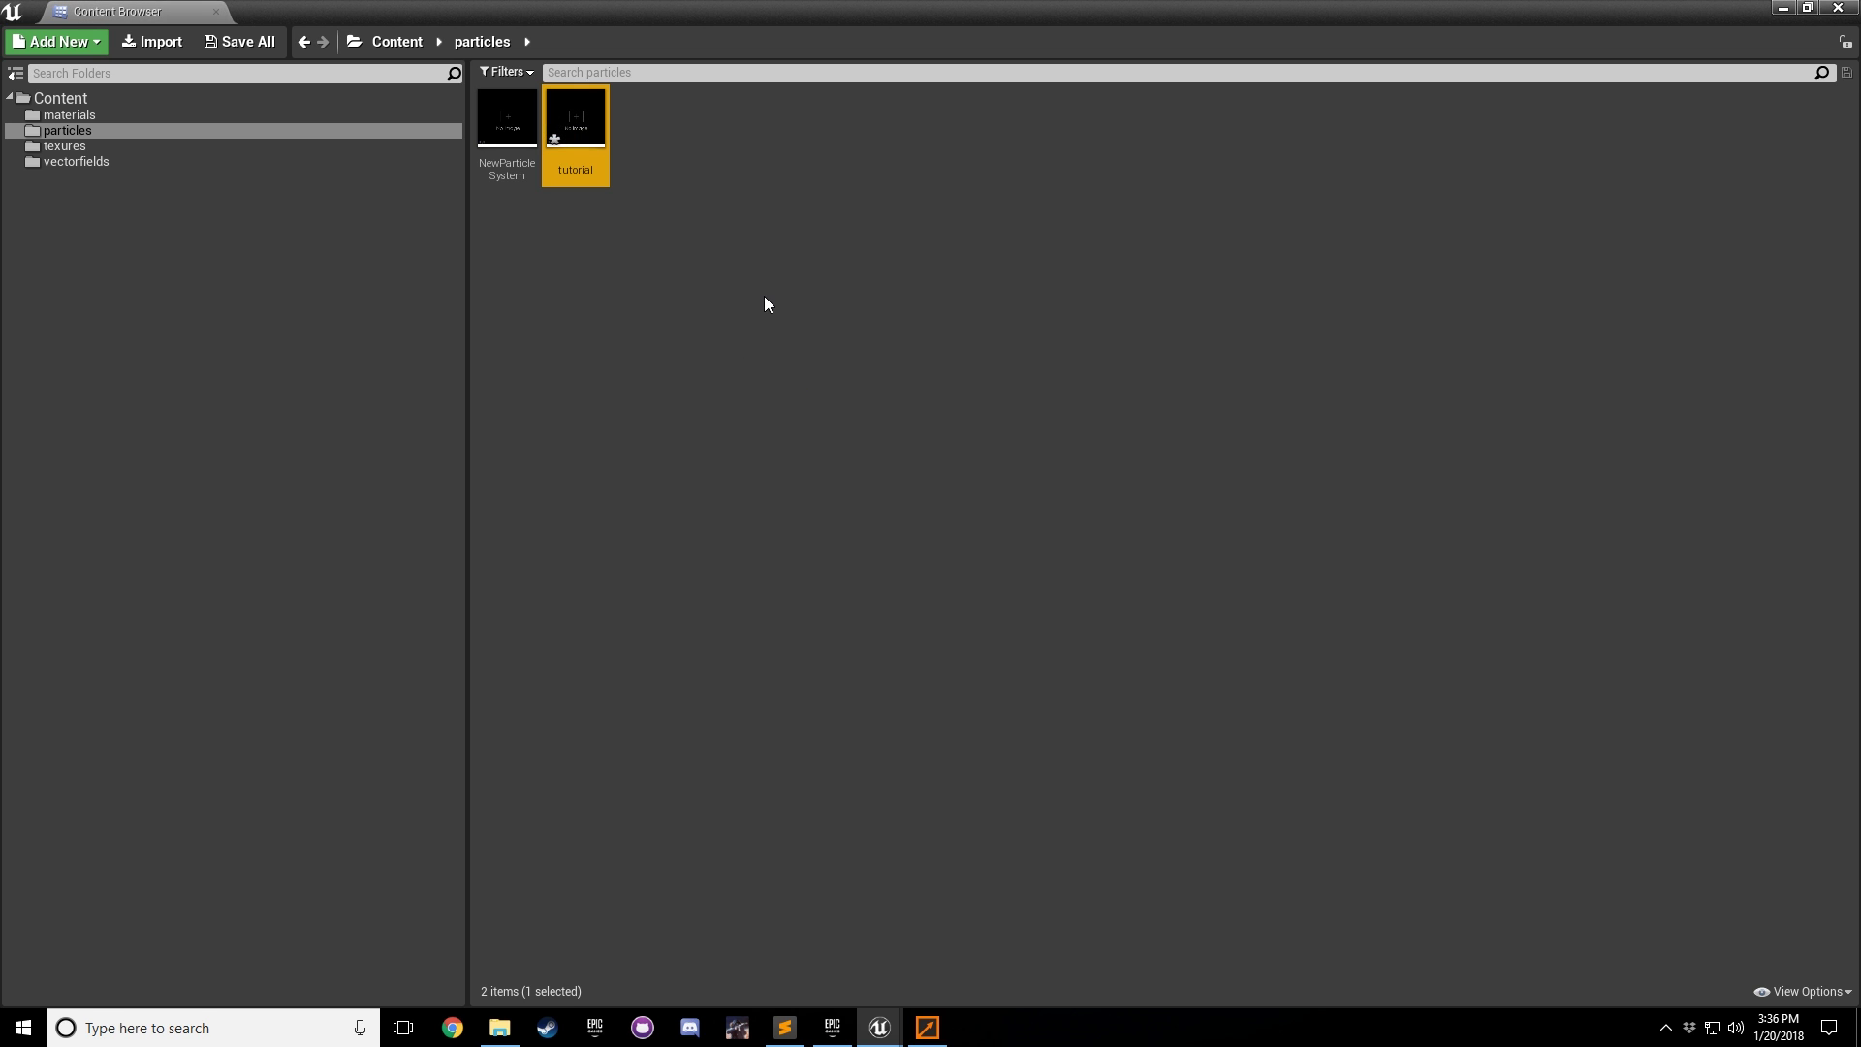
Step: Open the tutorial particle system for editing and save it
click(765, 297)
double_click(591, 121)
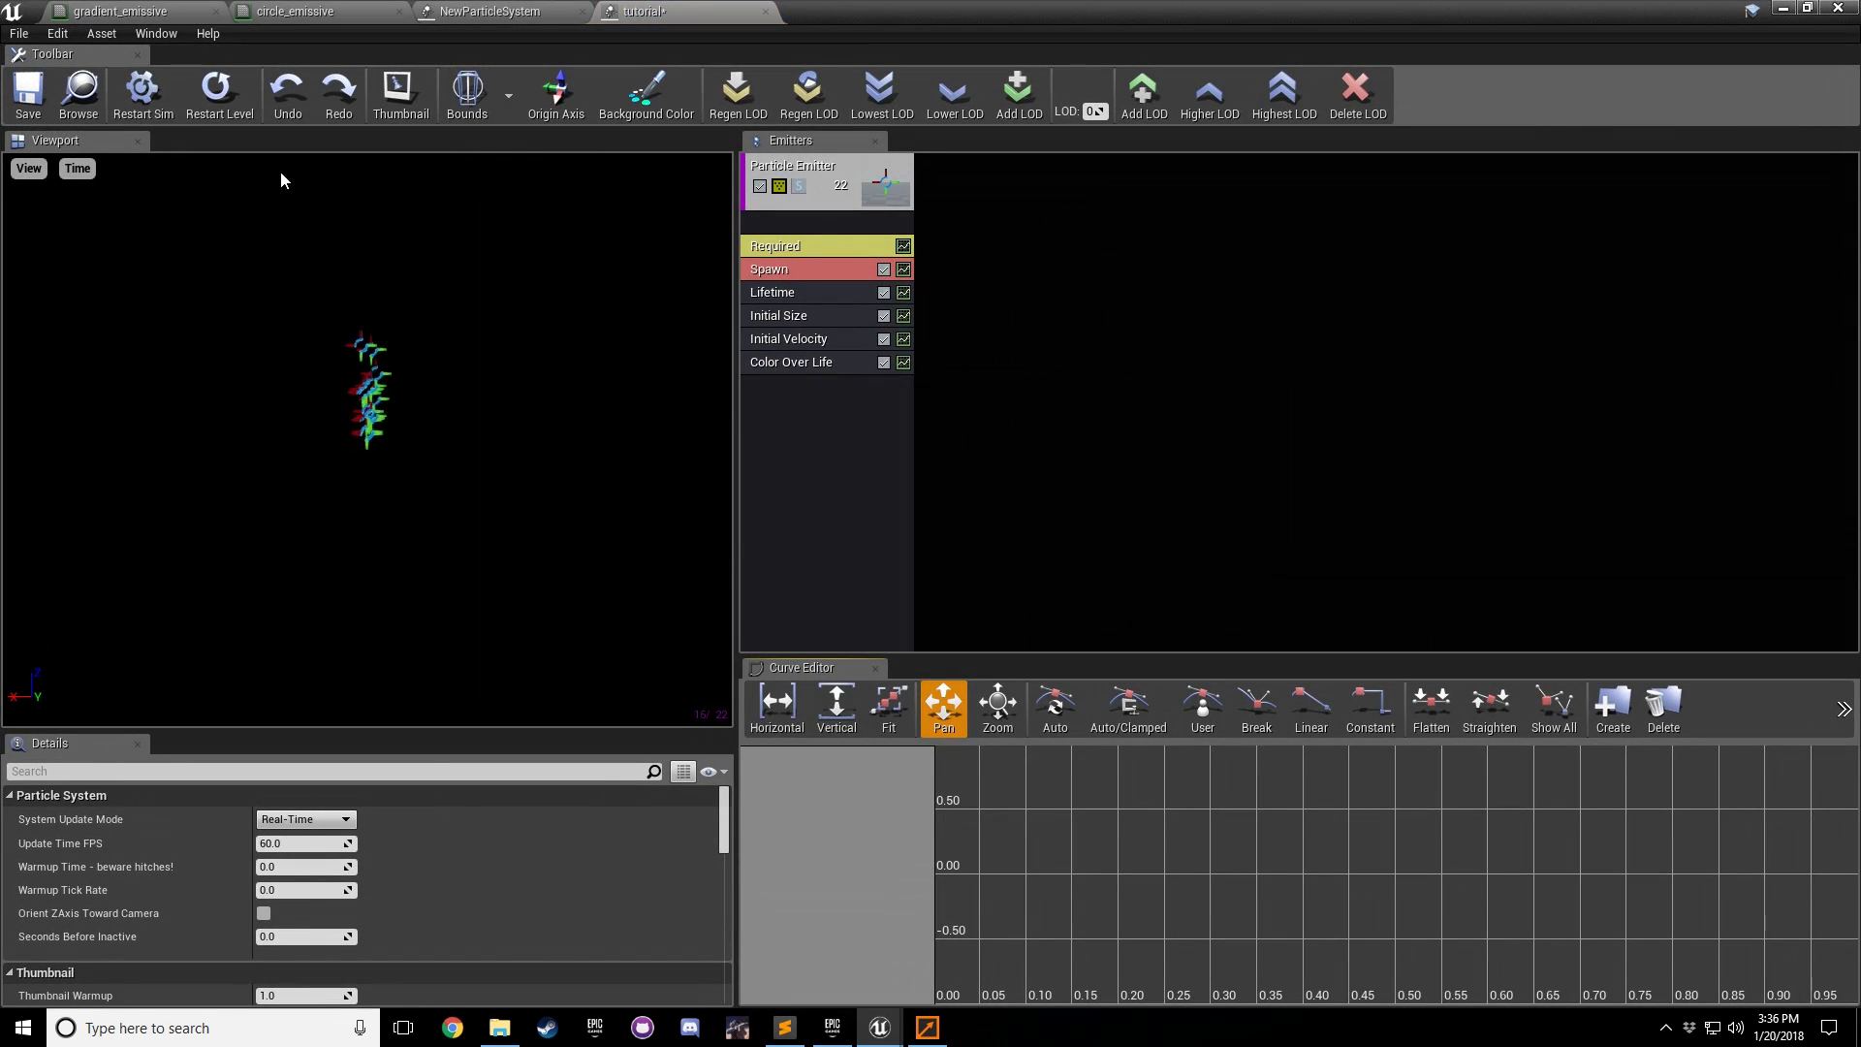
click(28, 92)
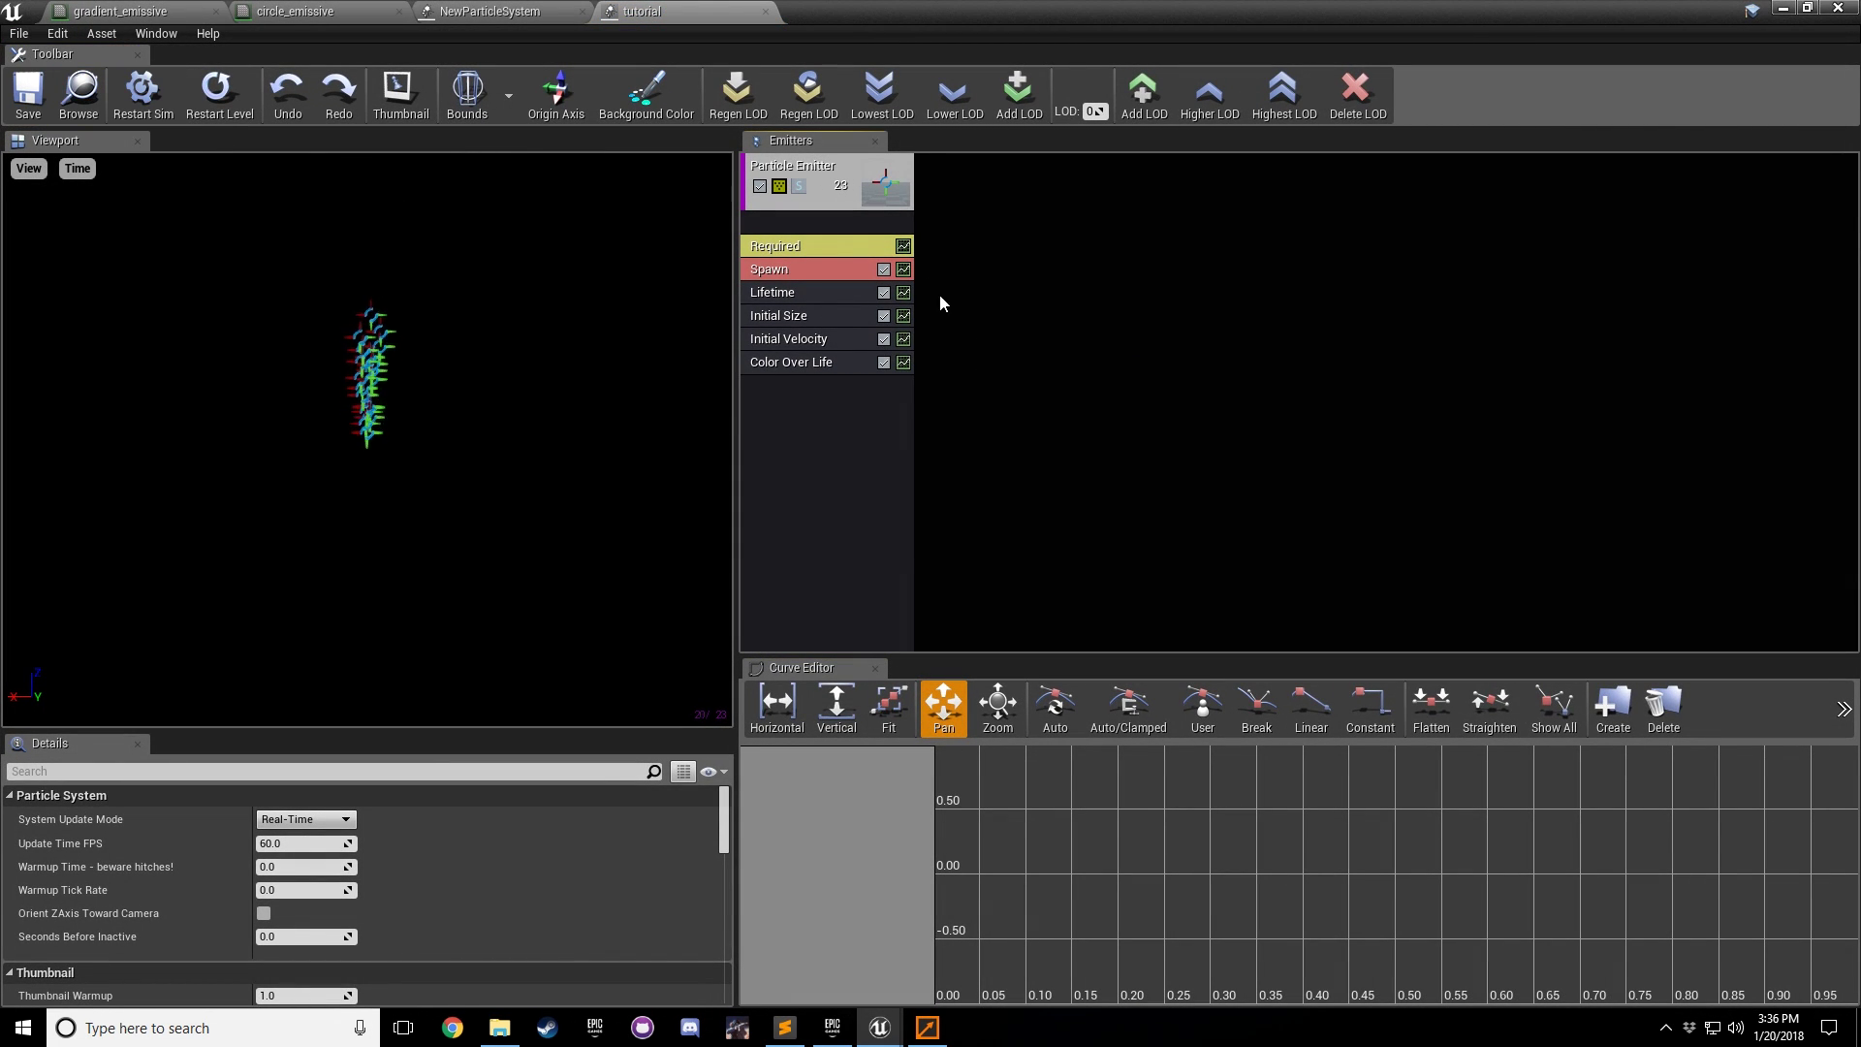
Step: Assign the circle_emissive material to the particle emitter in its Required module
click(841, 243)
click(1008, 467)
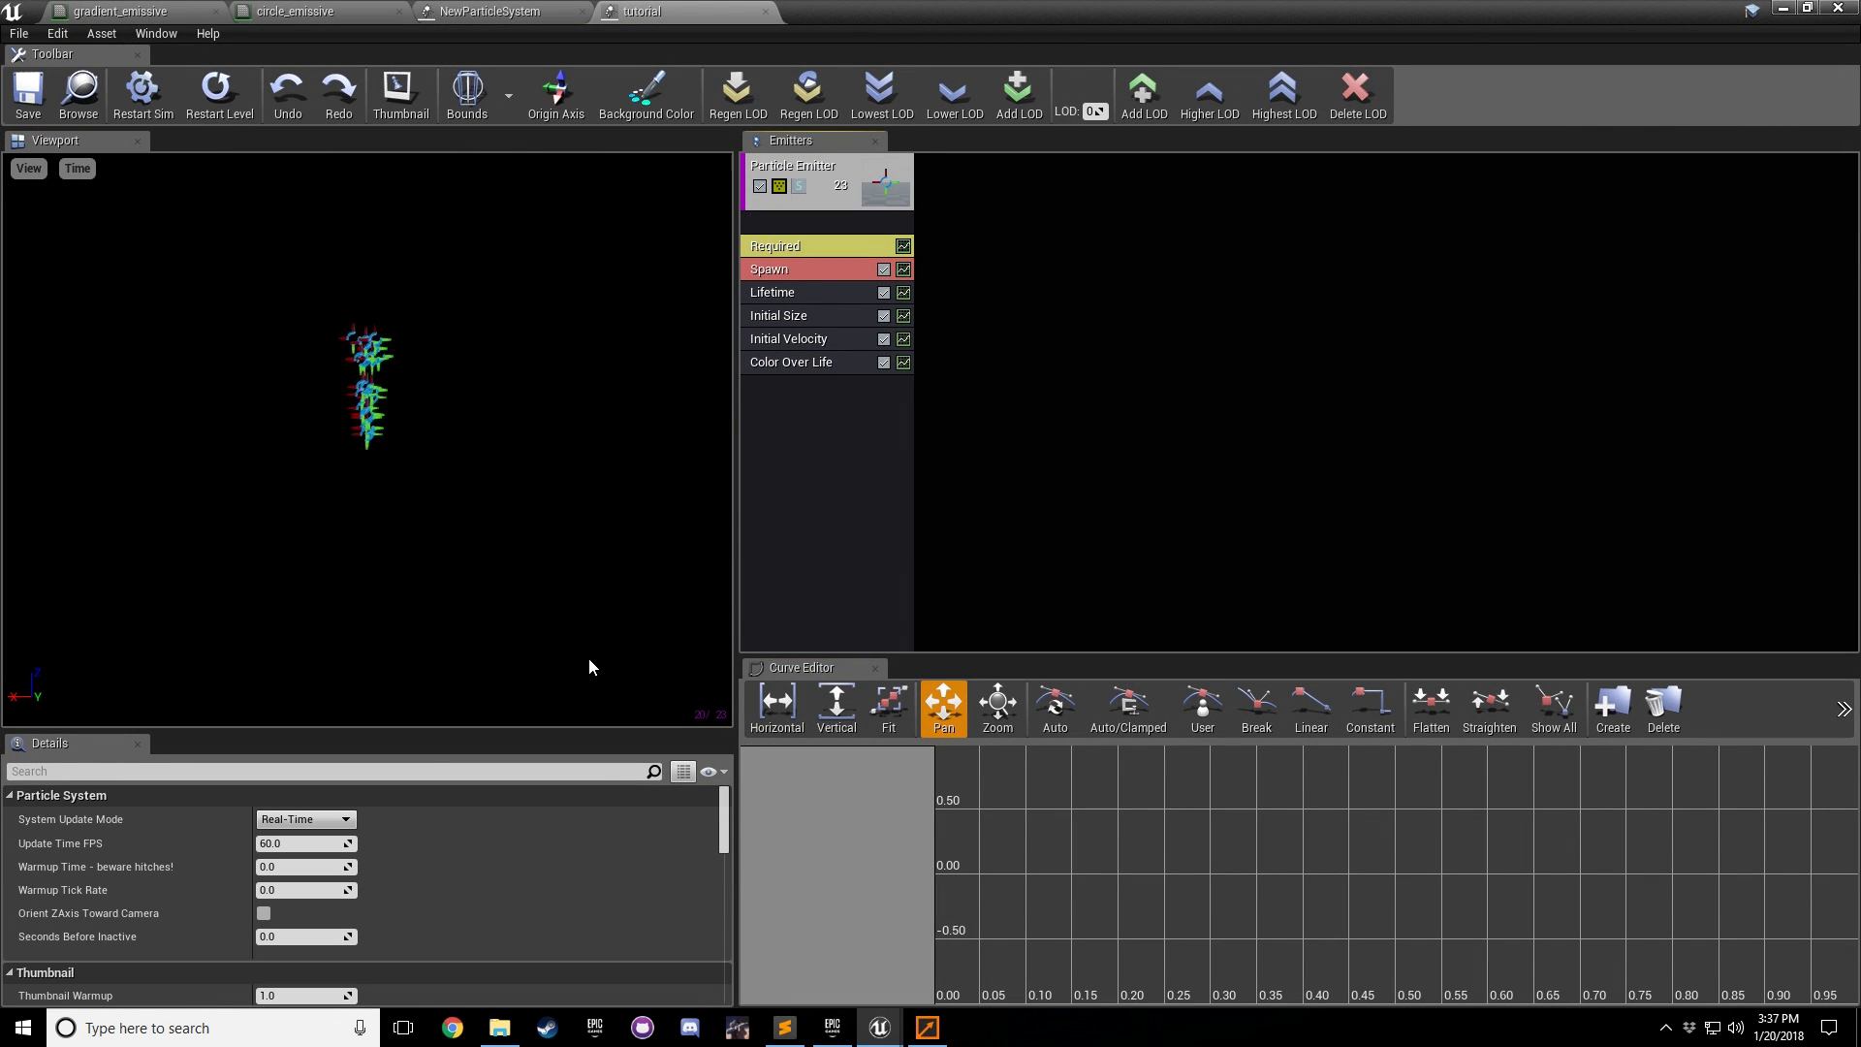
click(840, 245)
click(462, 835)
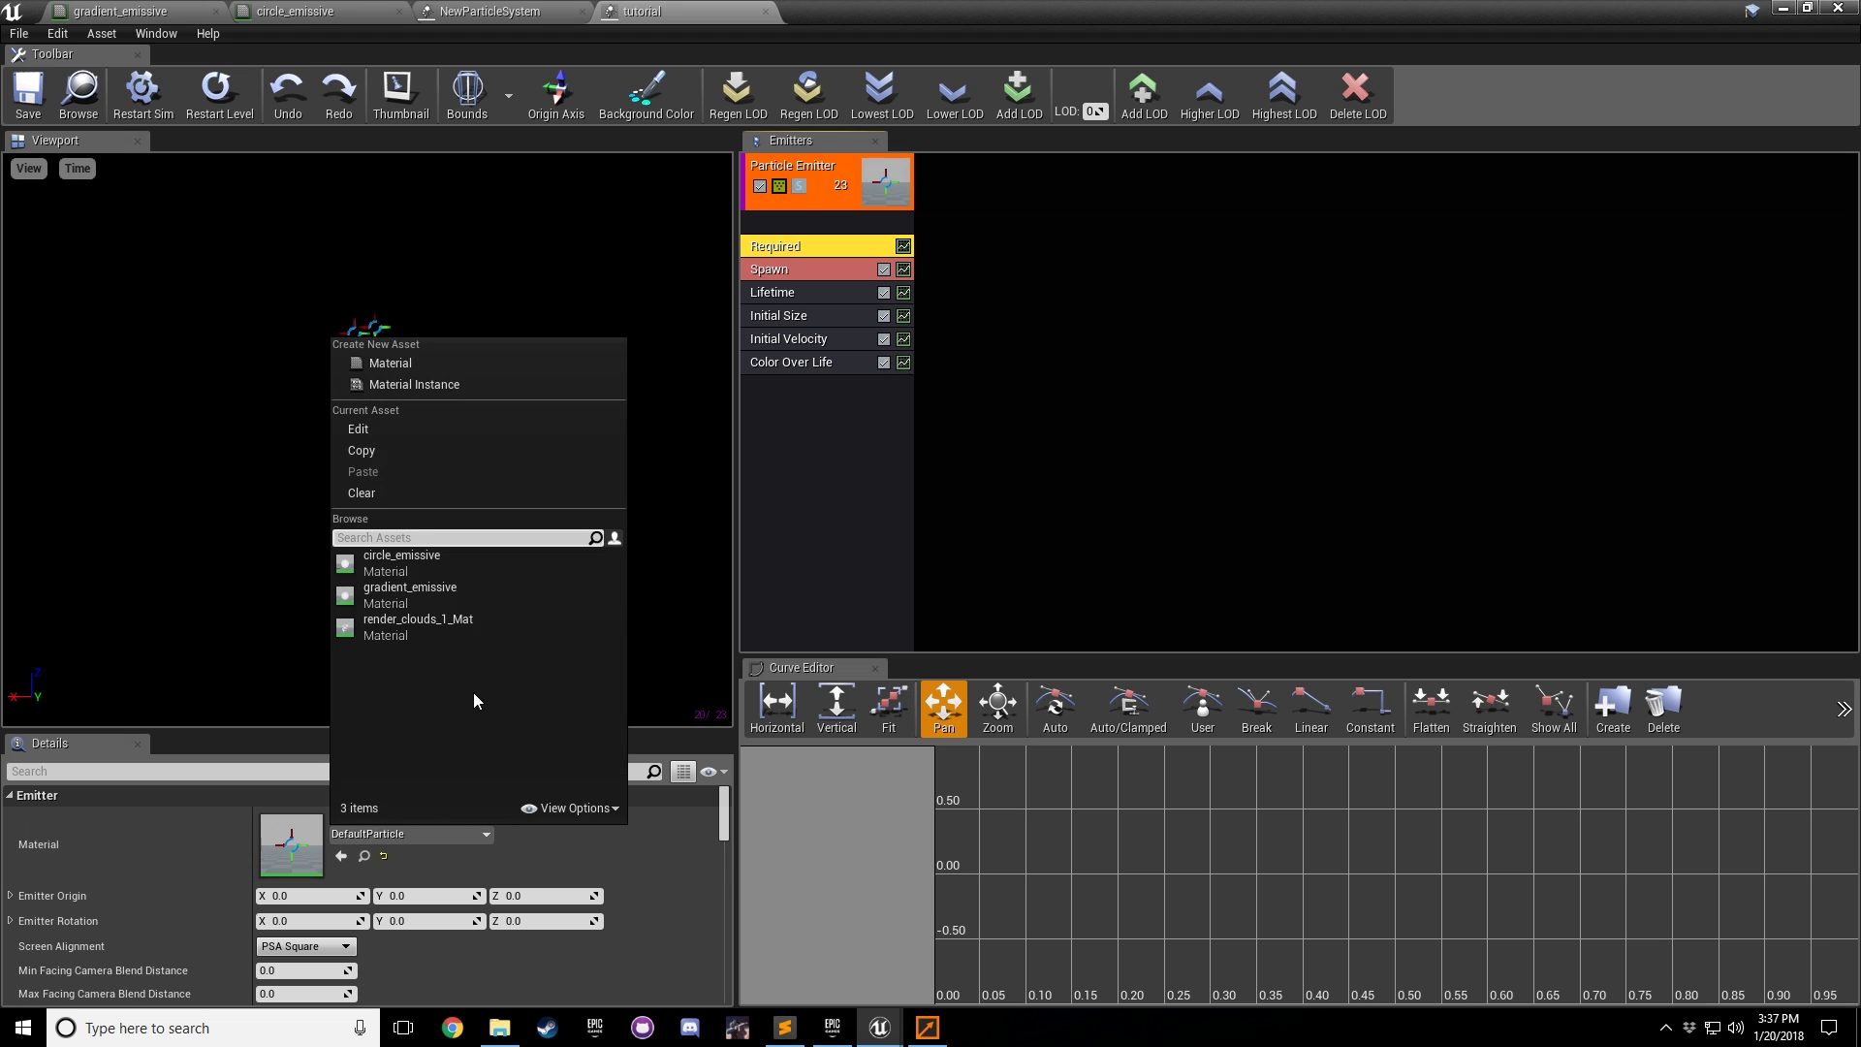
click(474, 568)
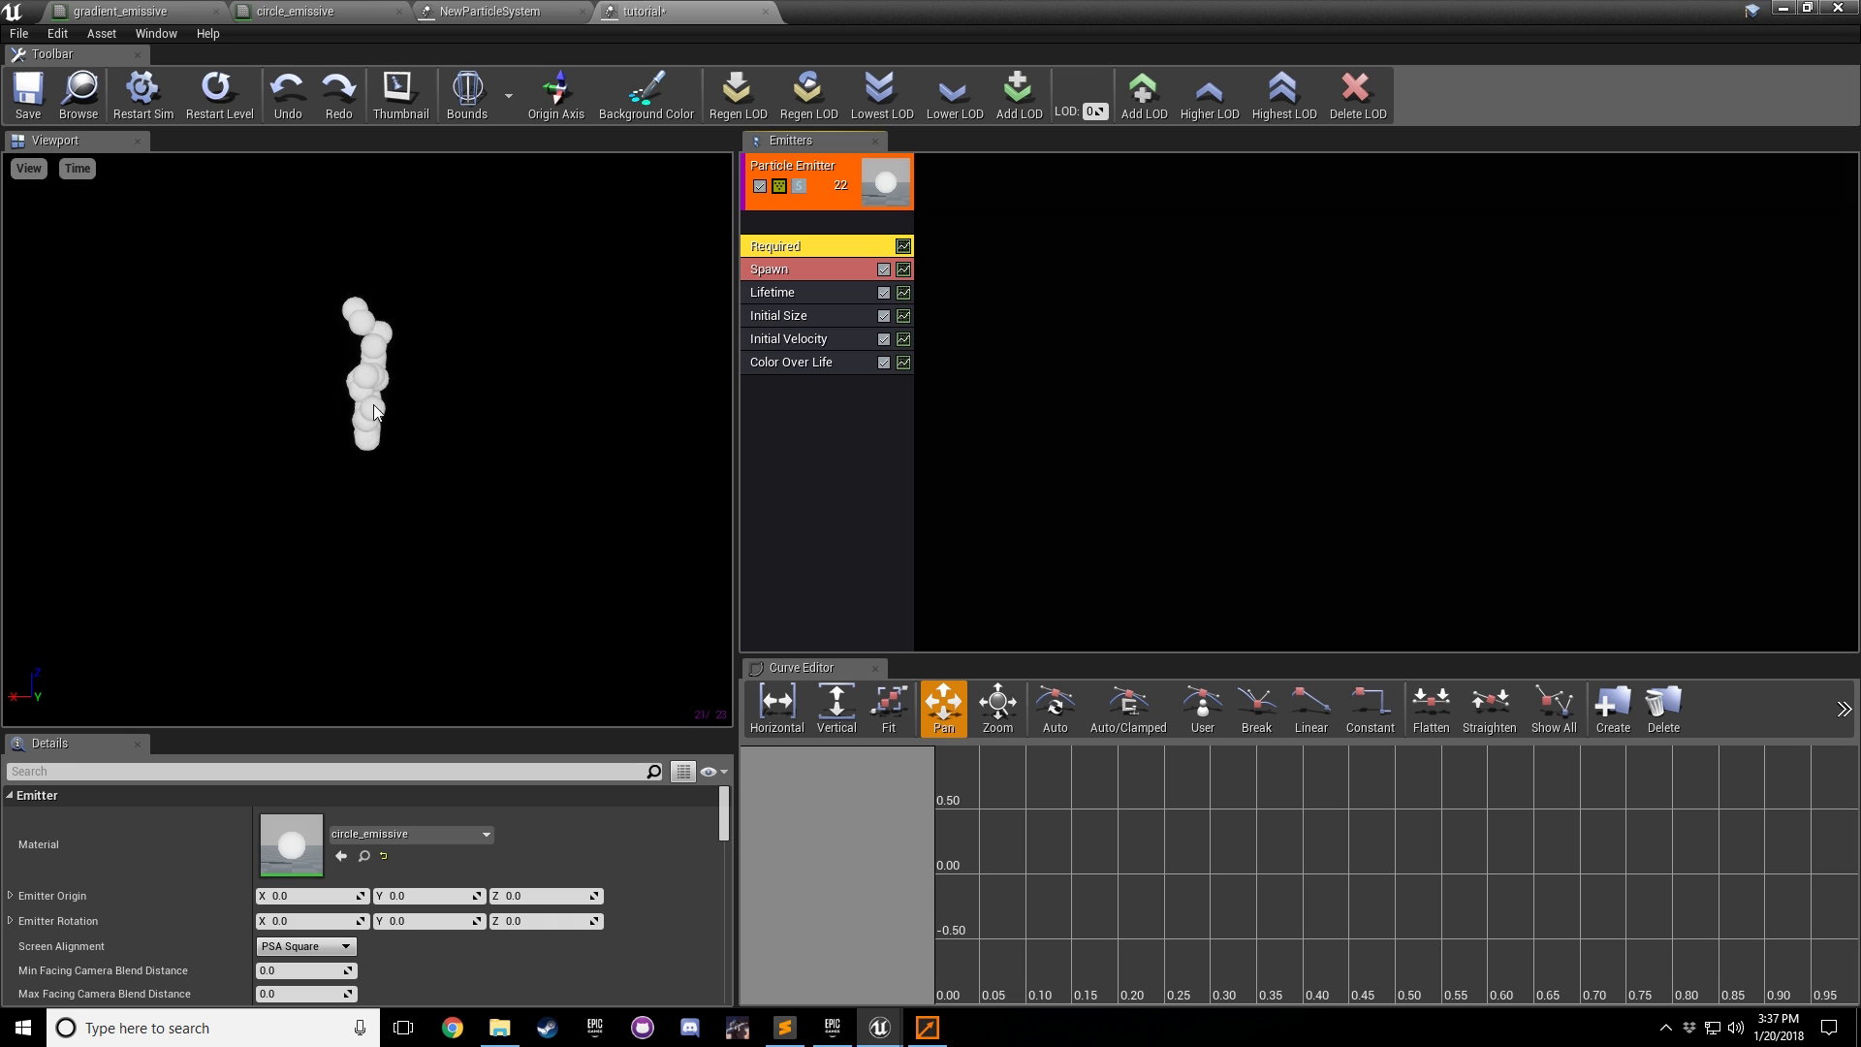
click(839, 450)
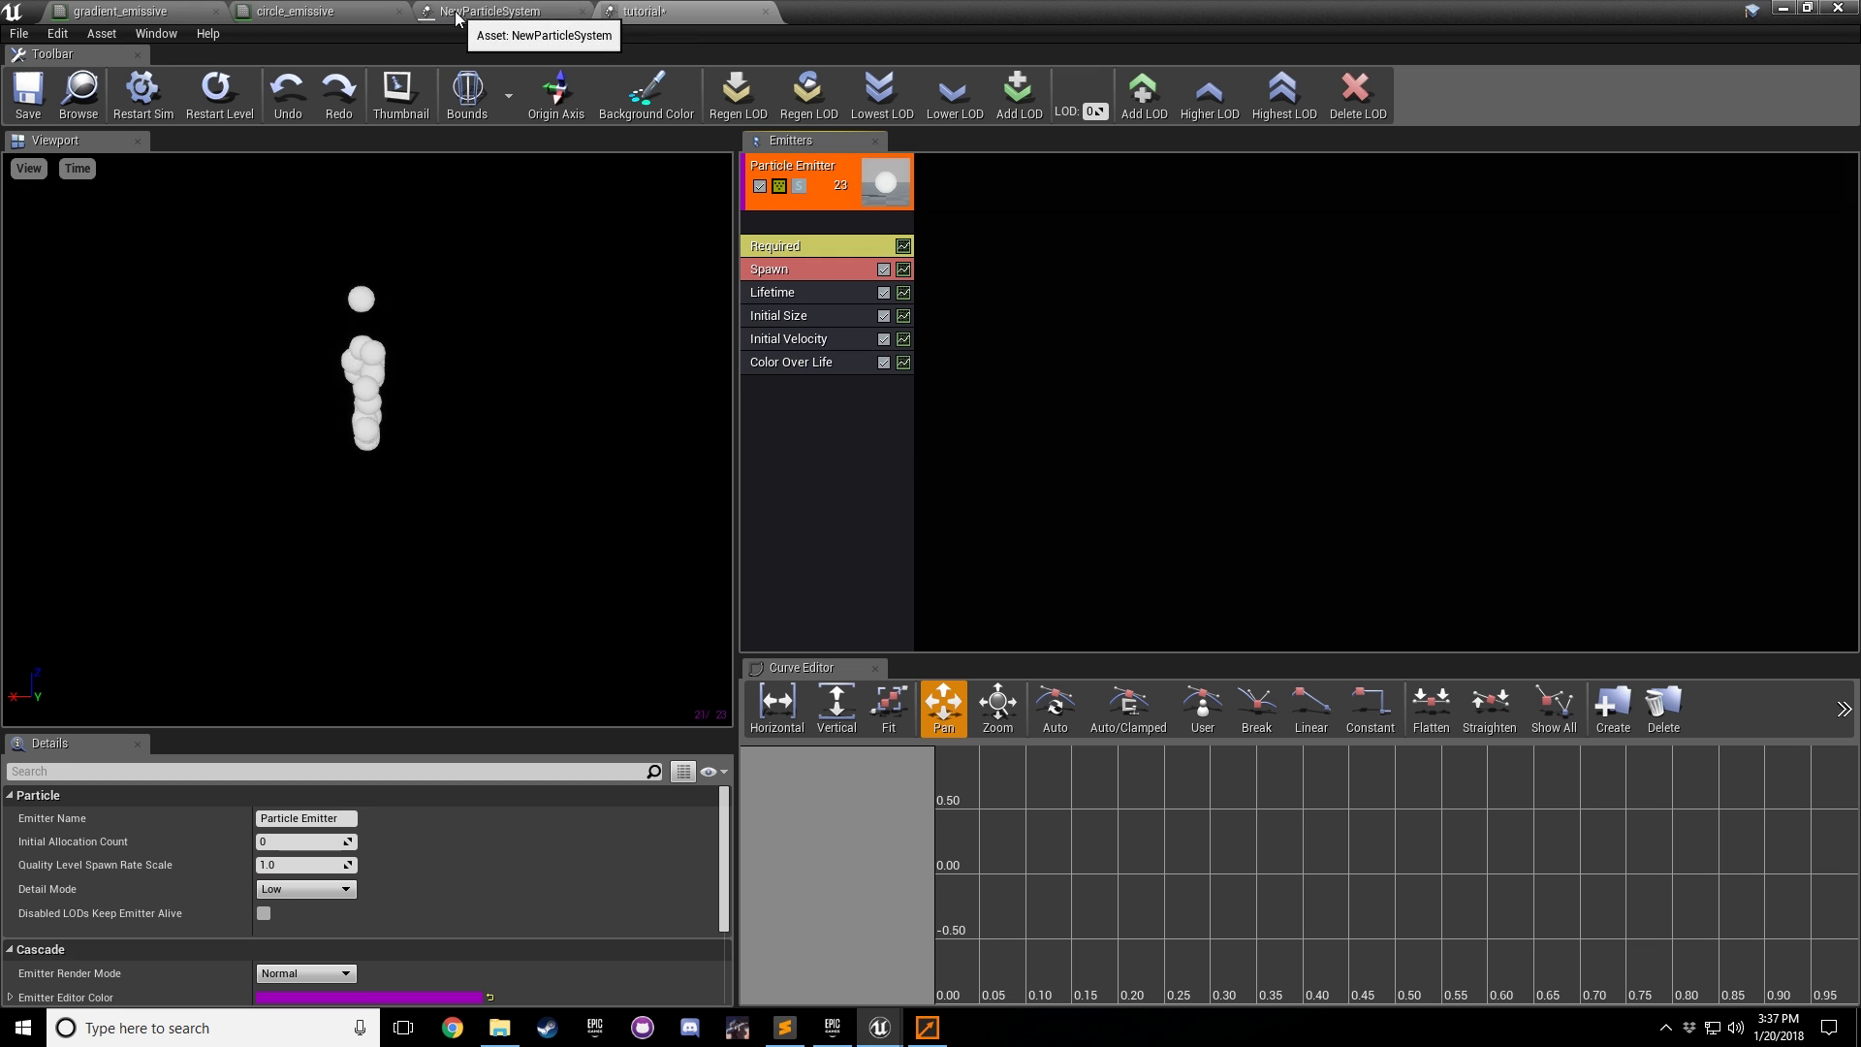
Step: Set the first Color Over Life point of the emitter to orange, with R 1.0, G 0.233938 and B 0.0
click(824, 363)
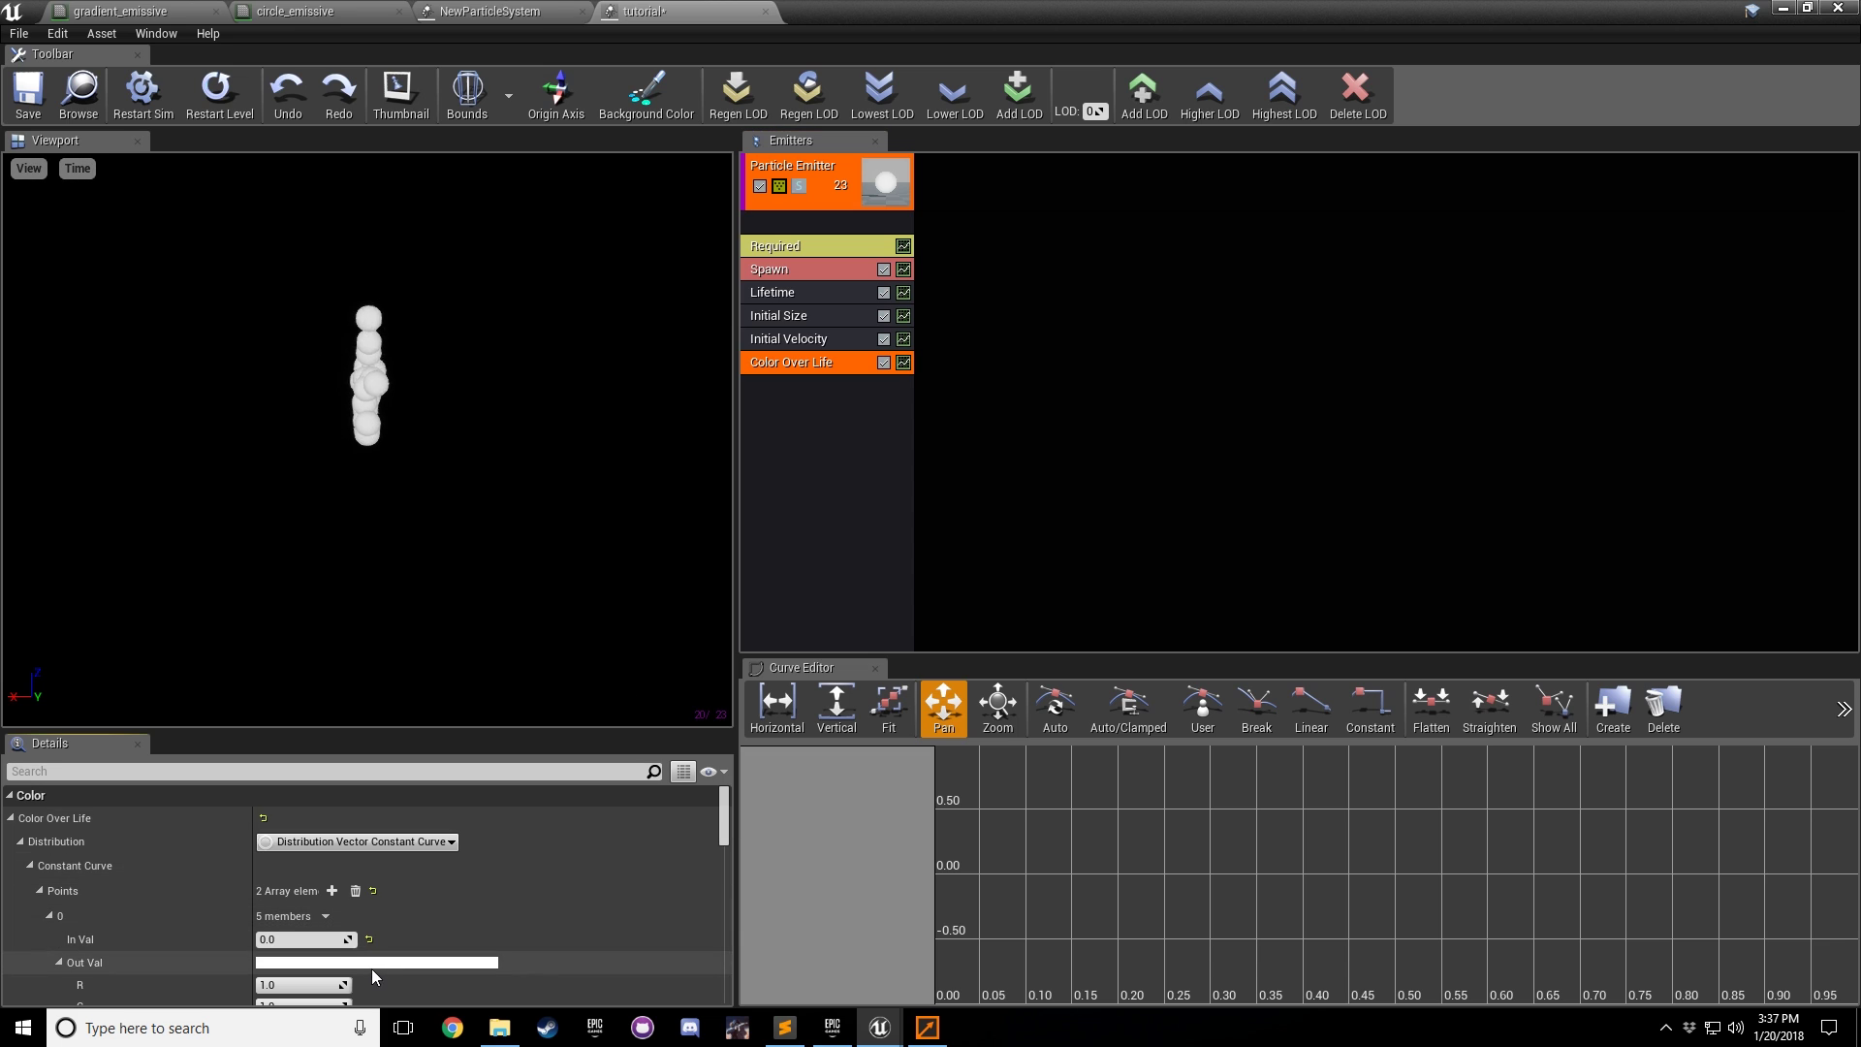
click(372, 963)
drag(566, 630, 643, 692)
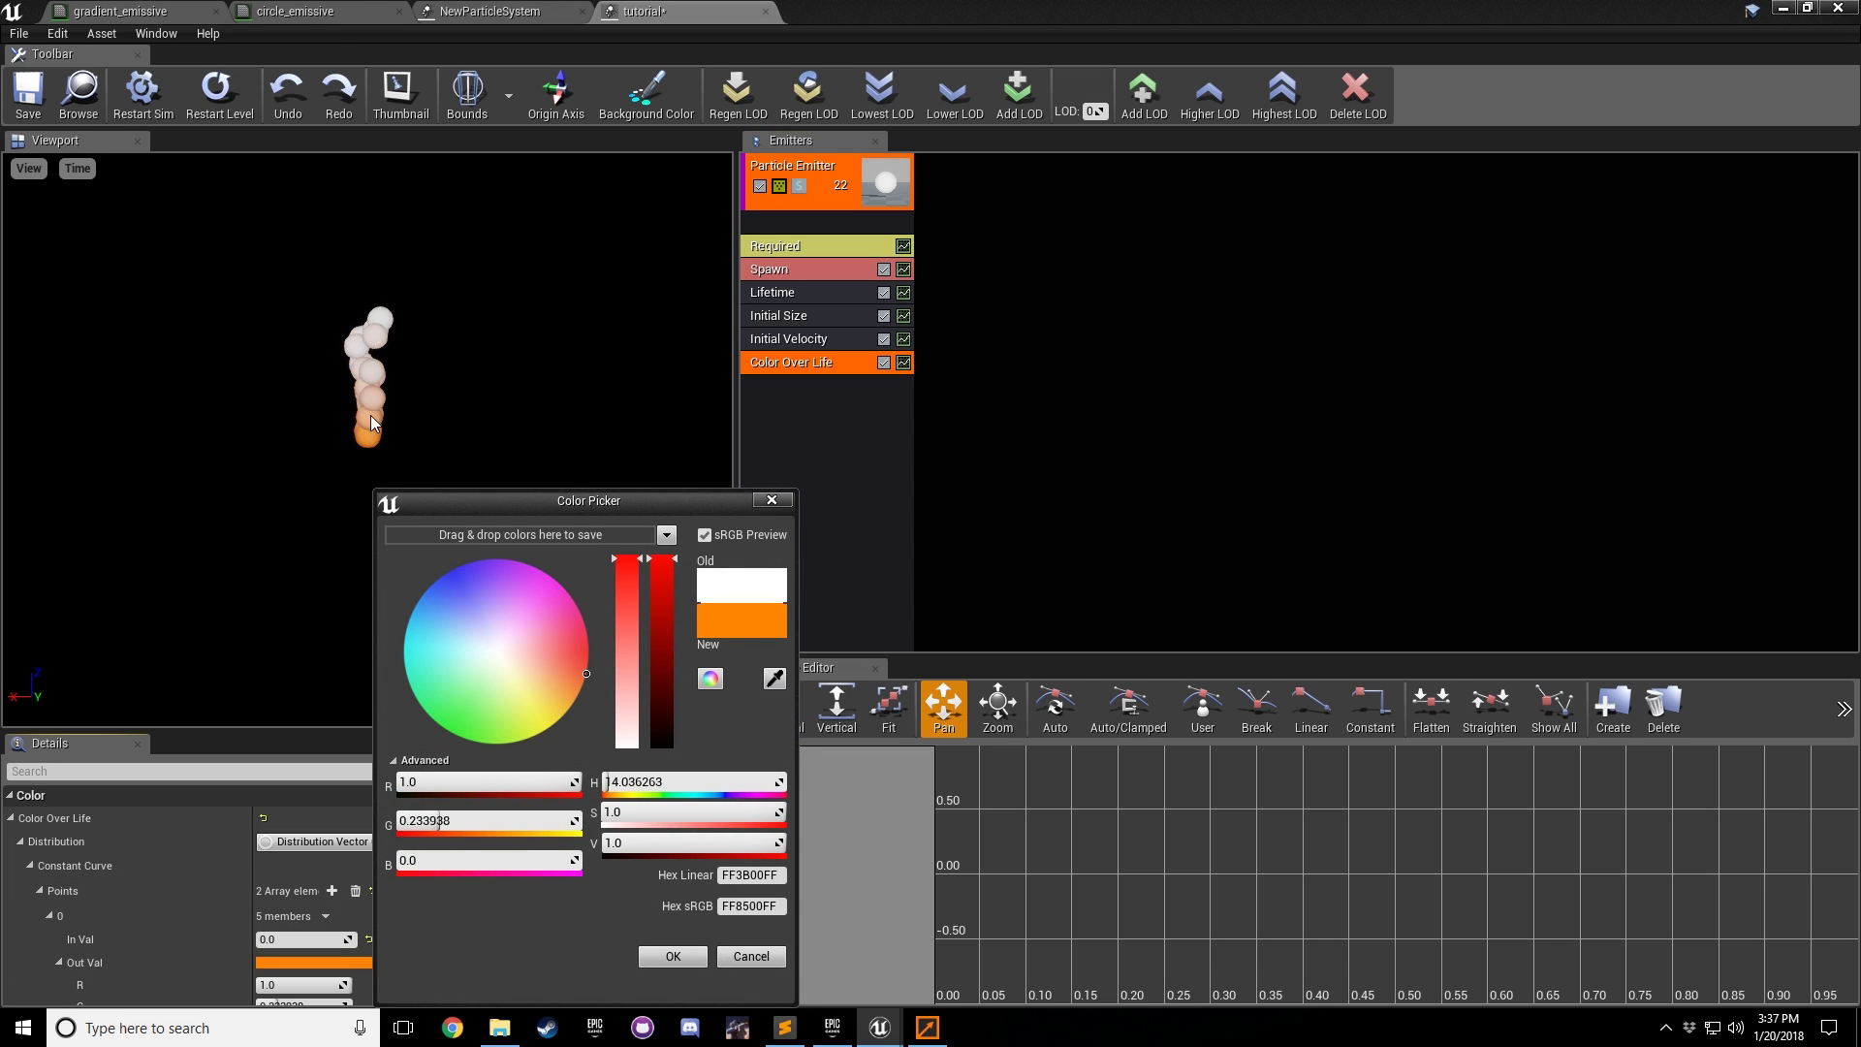
Step: Go back to the circle_emissive material and examine how Particle Color and the radial gradient are multiplied together
click(329, 12)
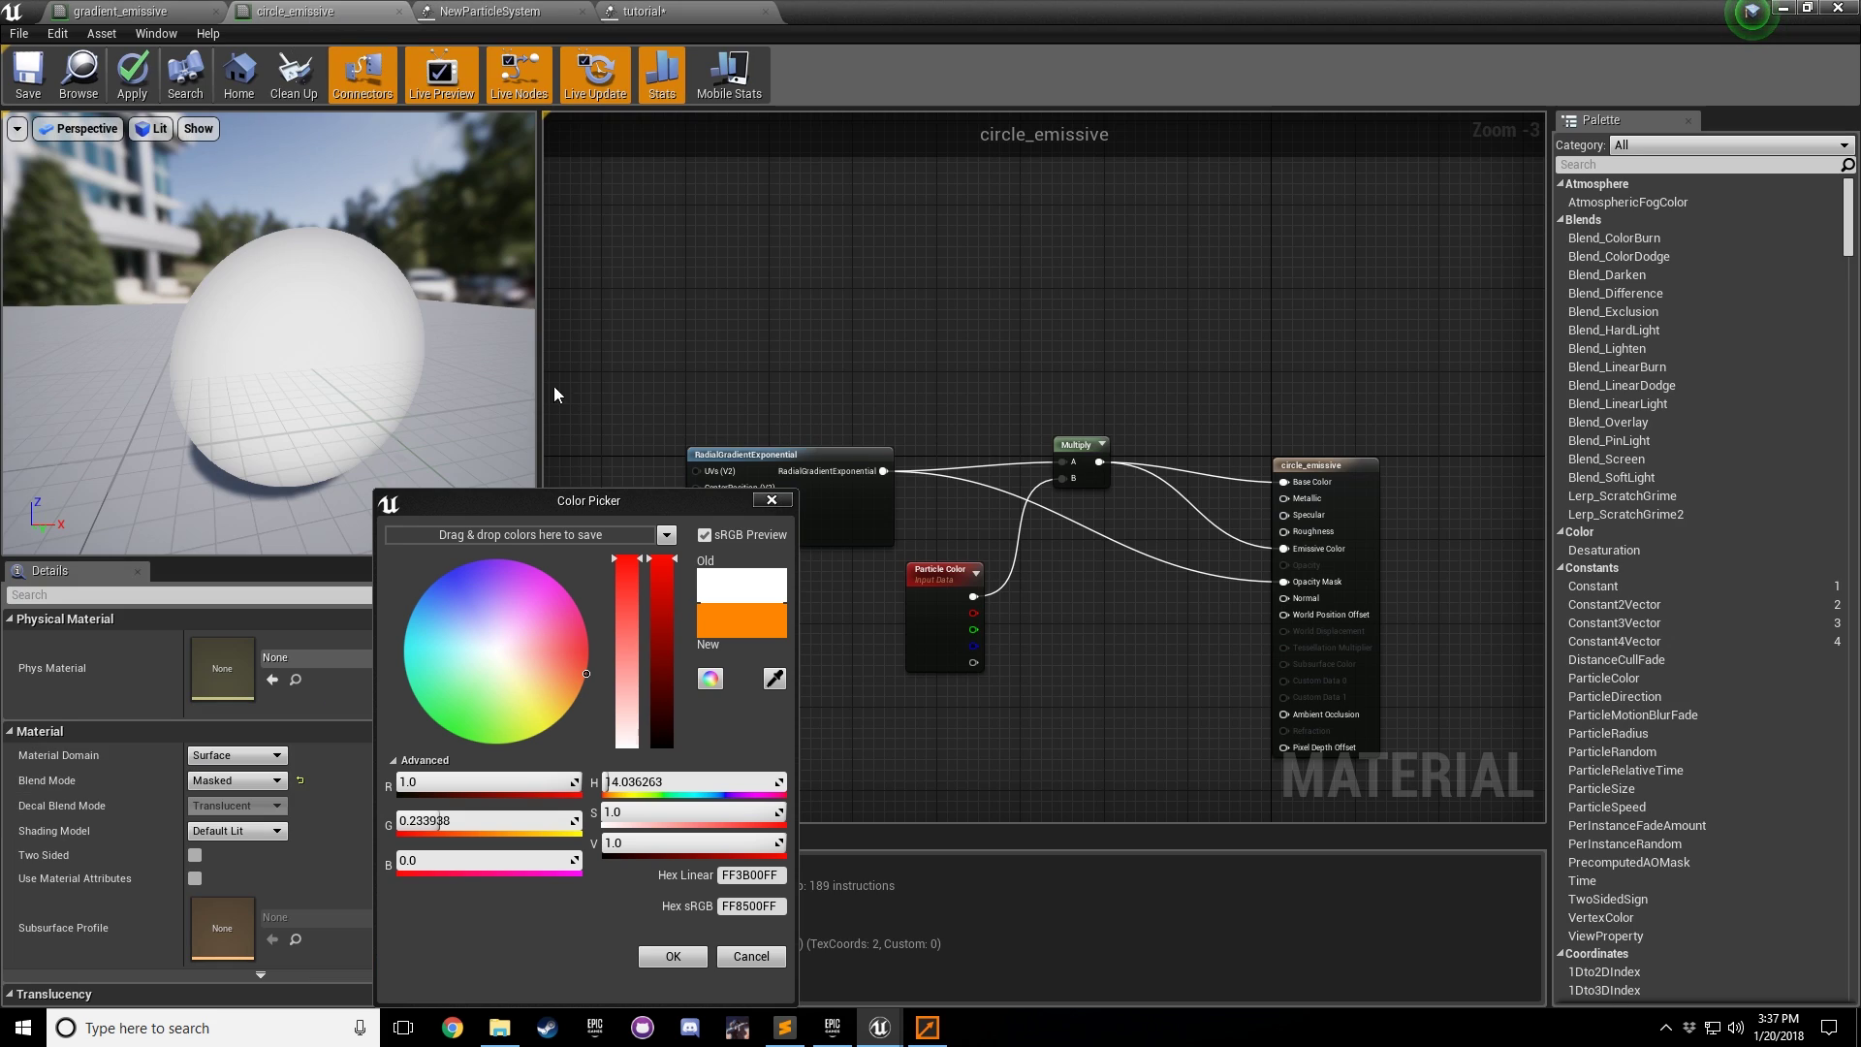
click(922, 611)
drag(917, 632, 936, 620)
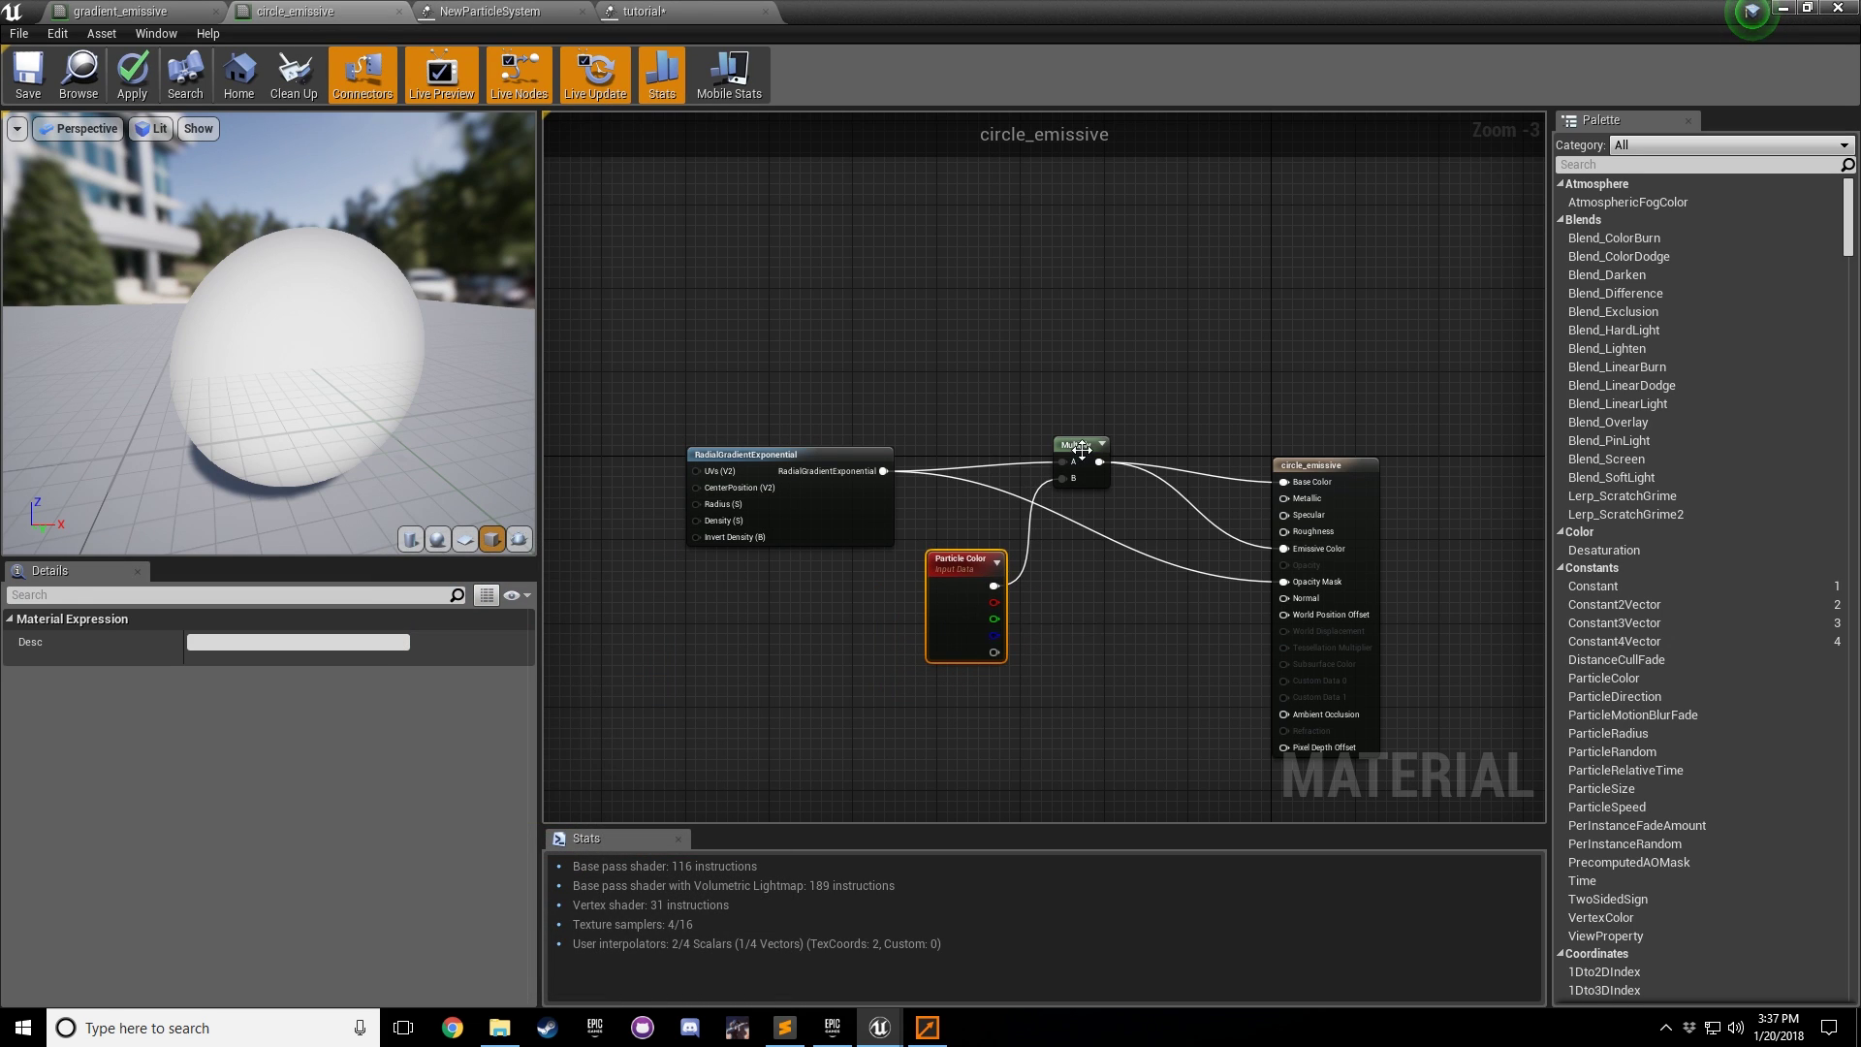
drag(1080, 441, 1127, 442)
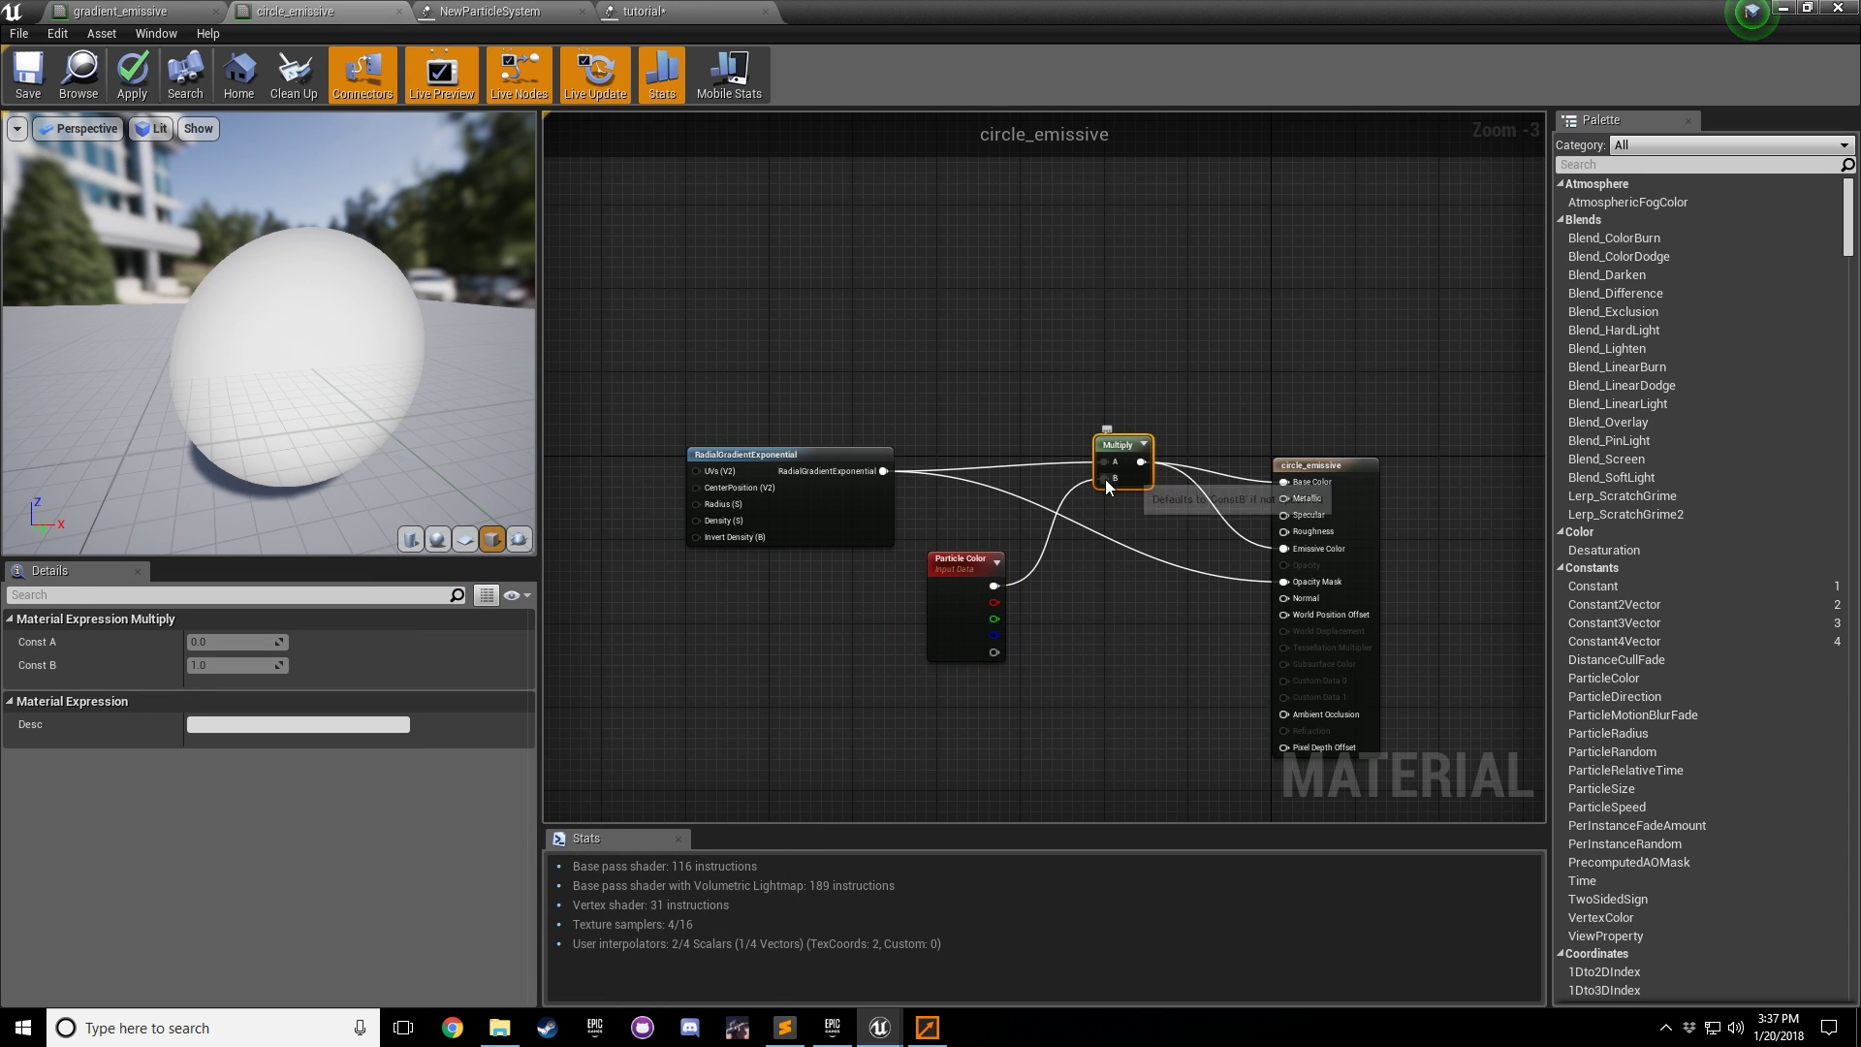
drag(819, 502, 840, 471)
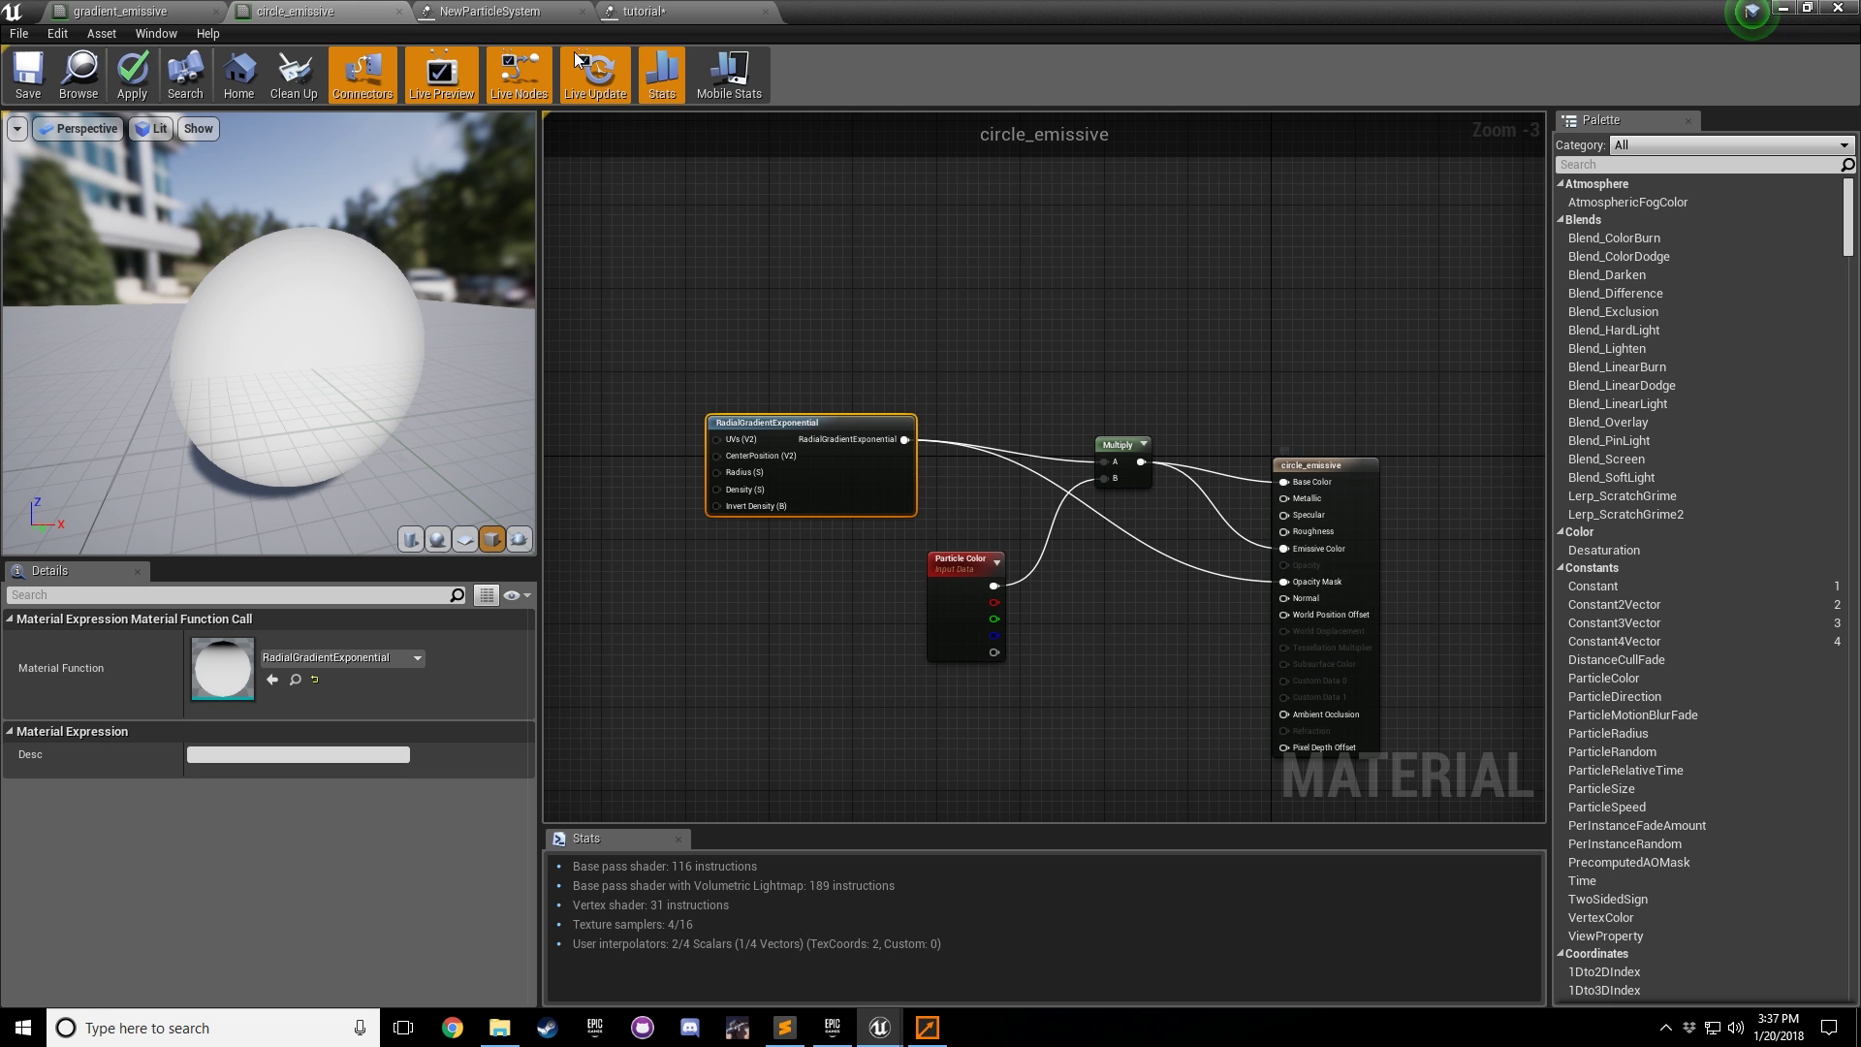
Step: Close the NewParticleSystem editor and save the tutorial particle system
click(495, 12)
click(635, 12)
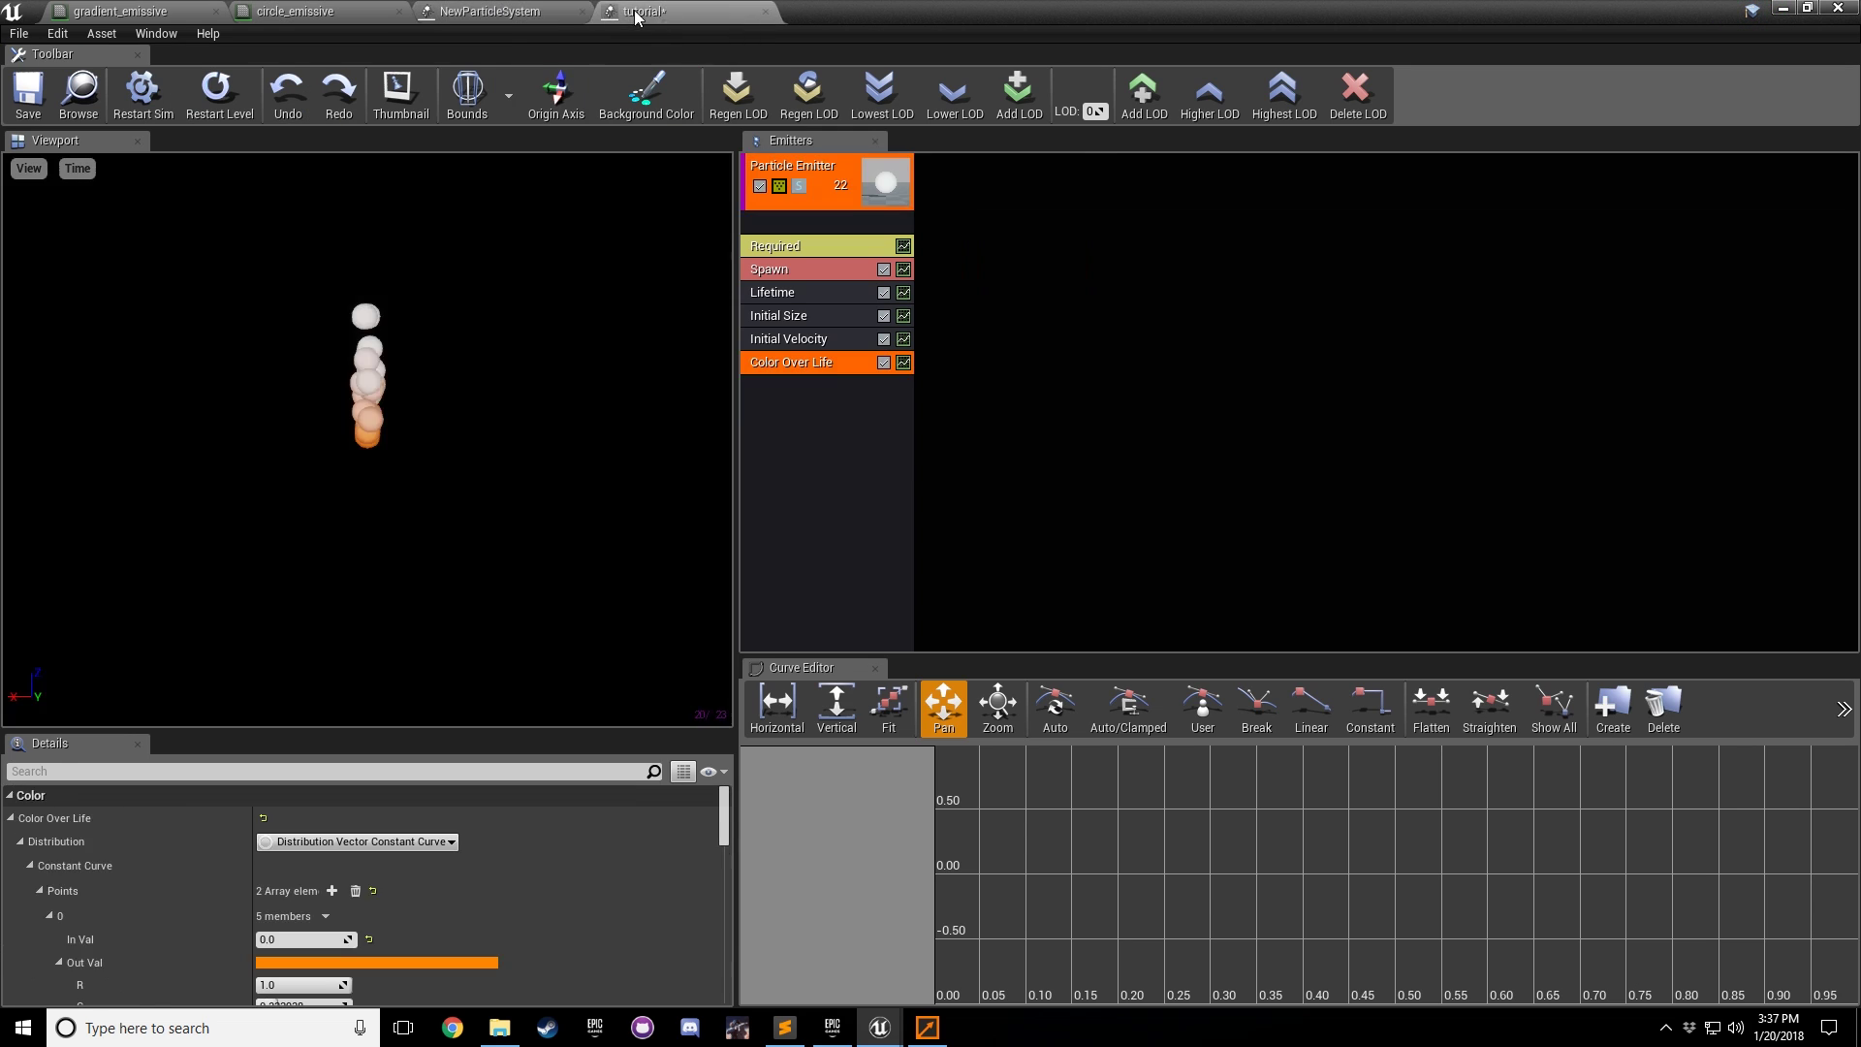
click(573, 12)
click(504, 12)
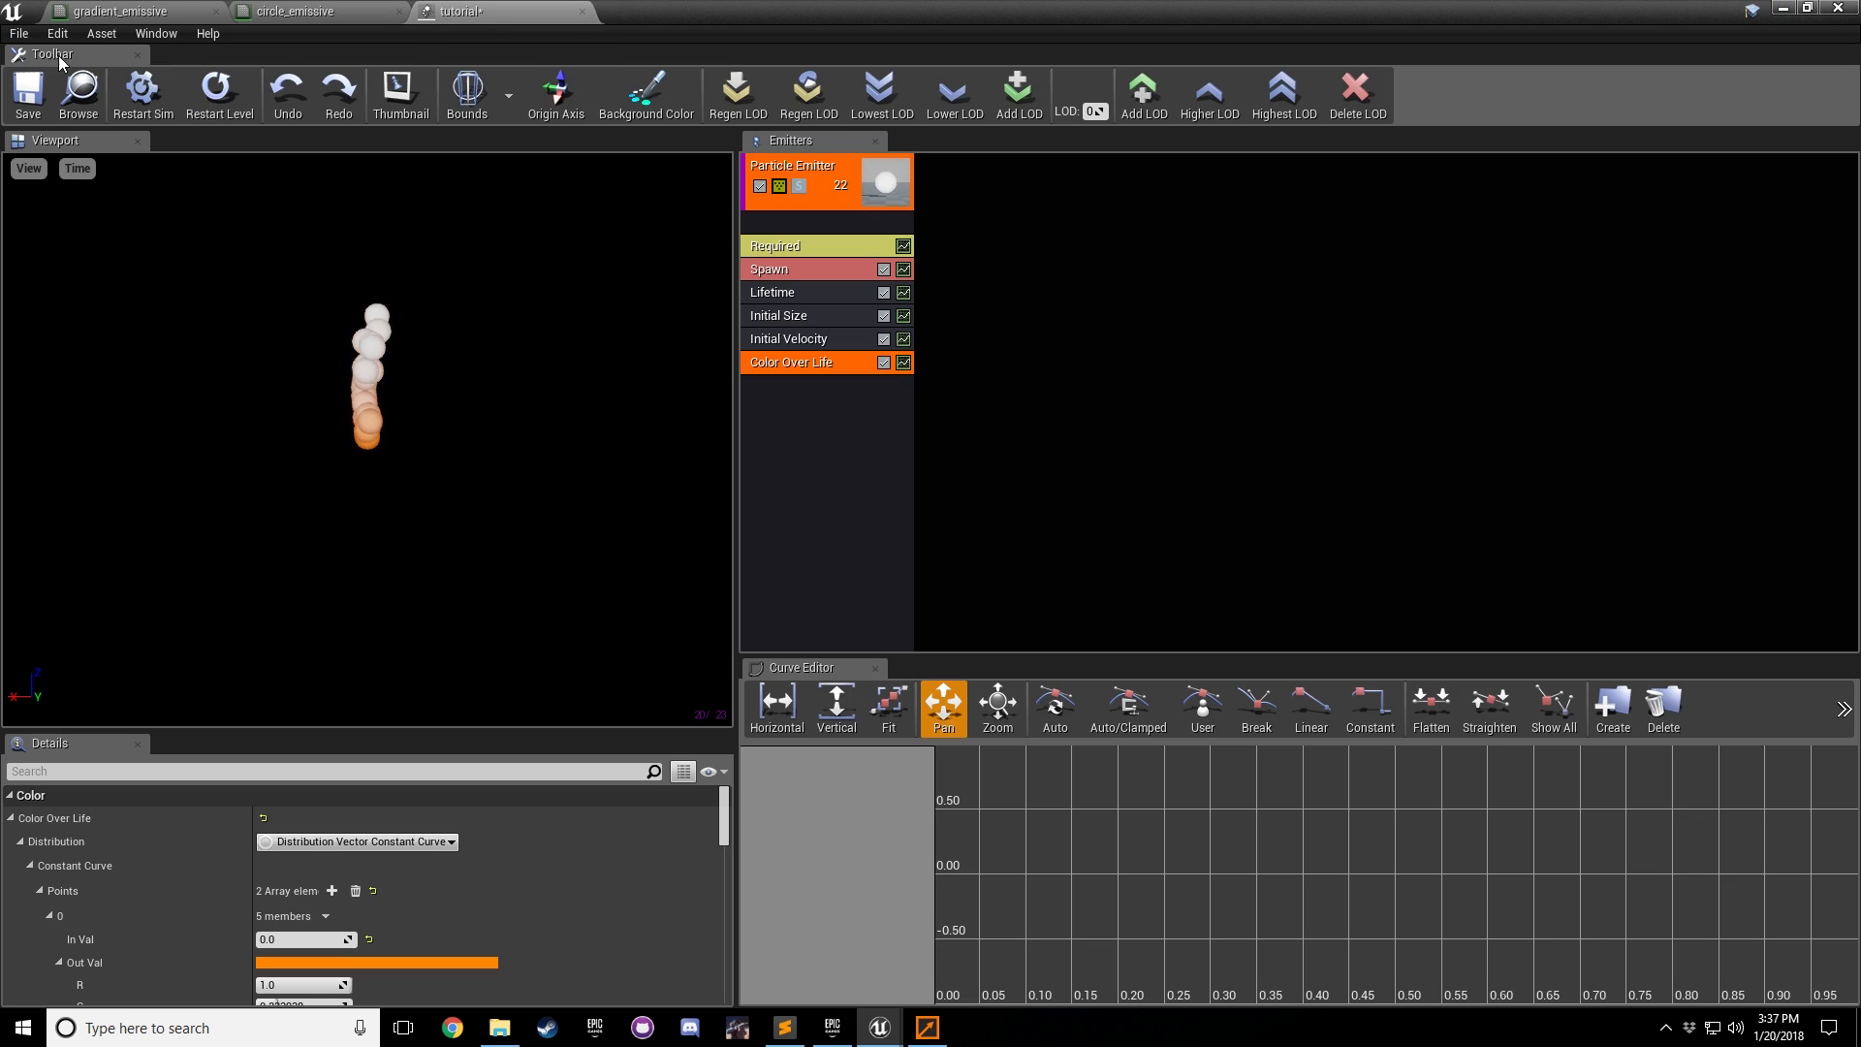
click(35, 101)
Step: Add a third point to the Color Over Life constant curve and enlarge the area showing its properties
click(868, 415)
click(793, 362)
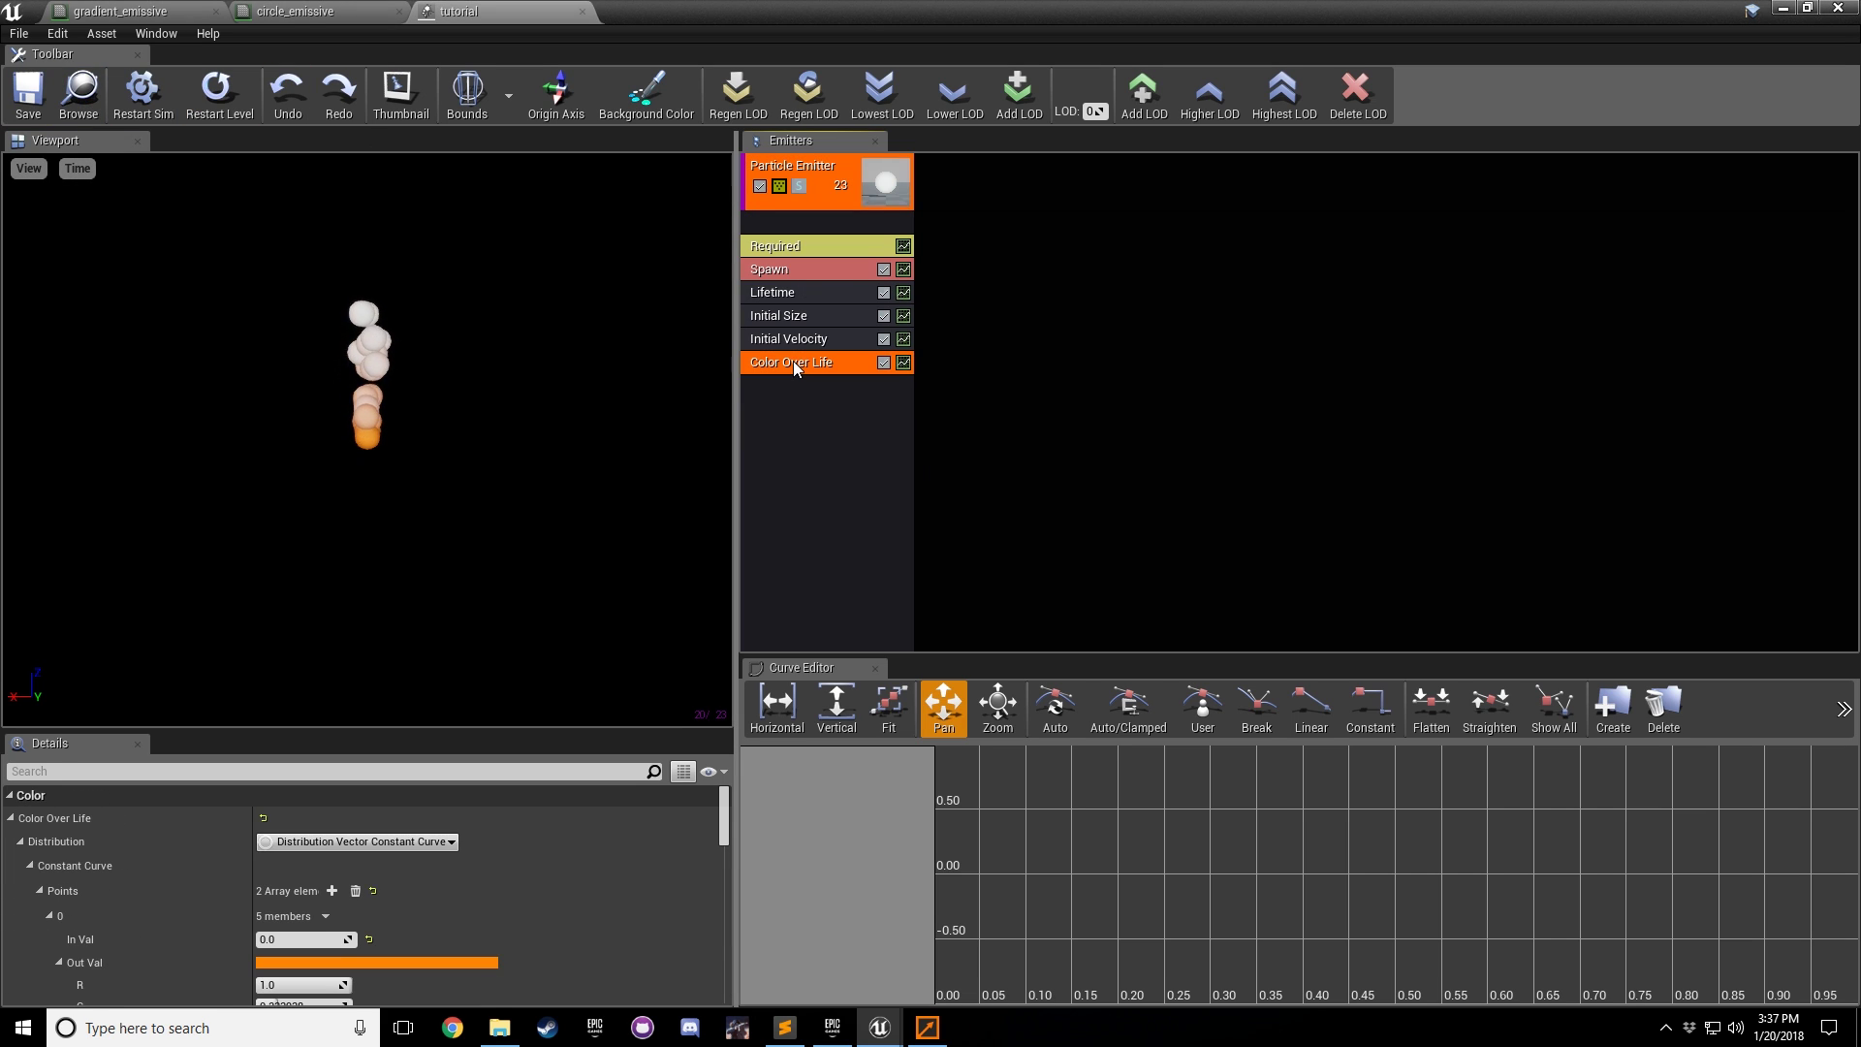
click(332, 891)
scroll(466, 900, down, 1)
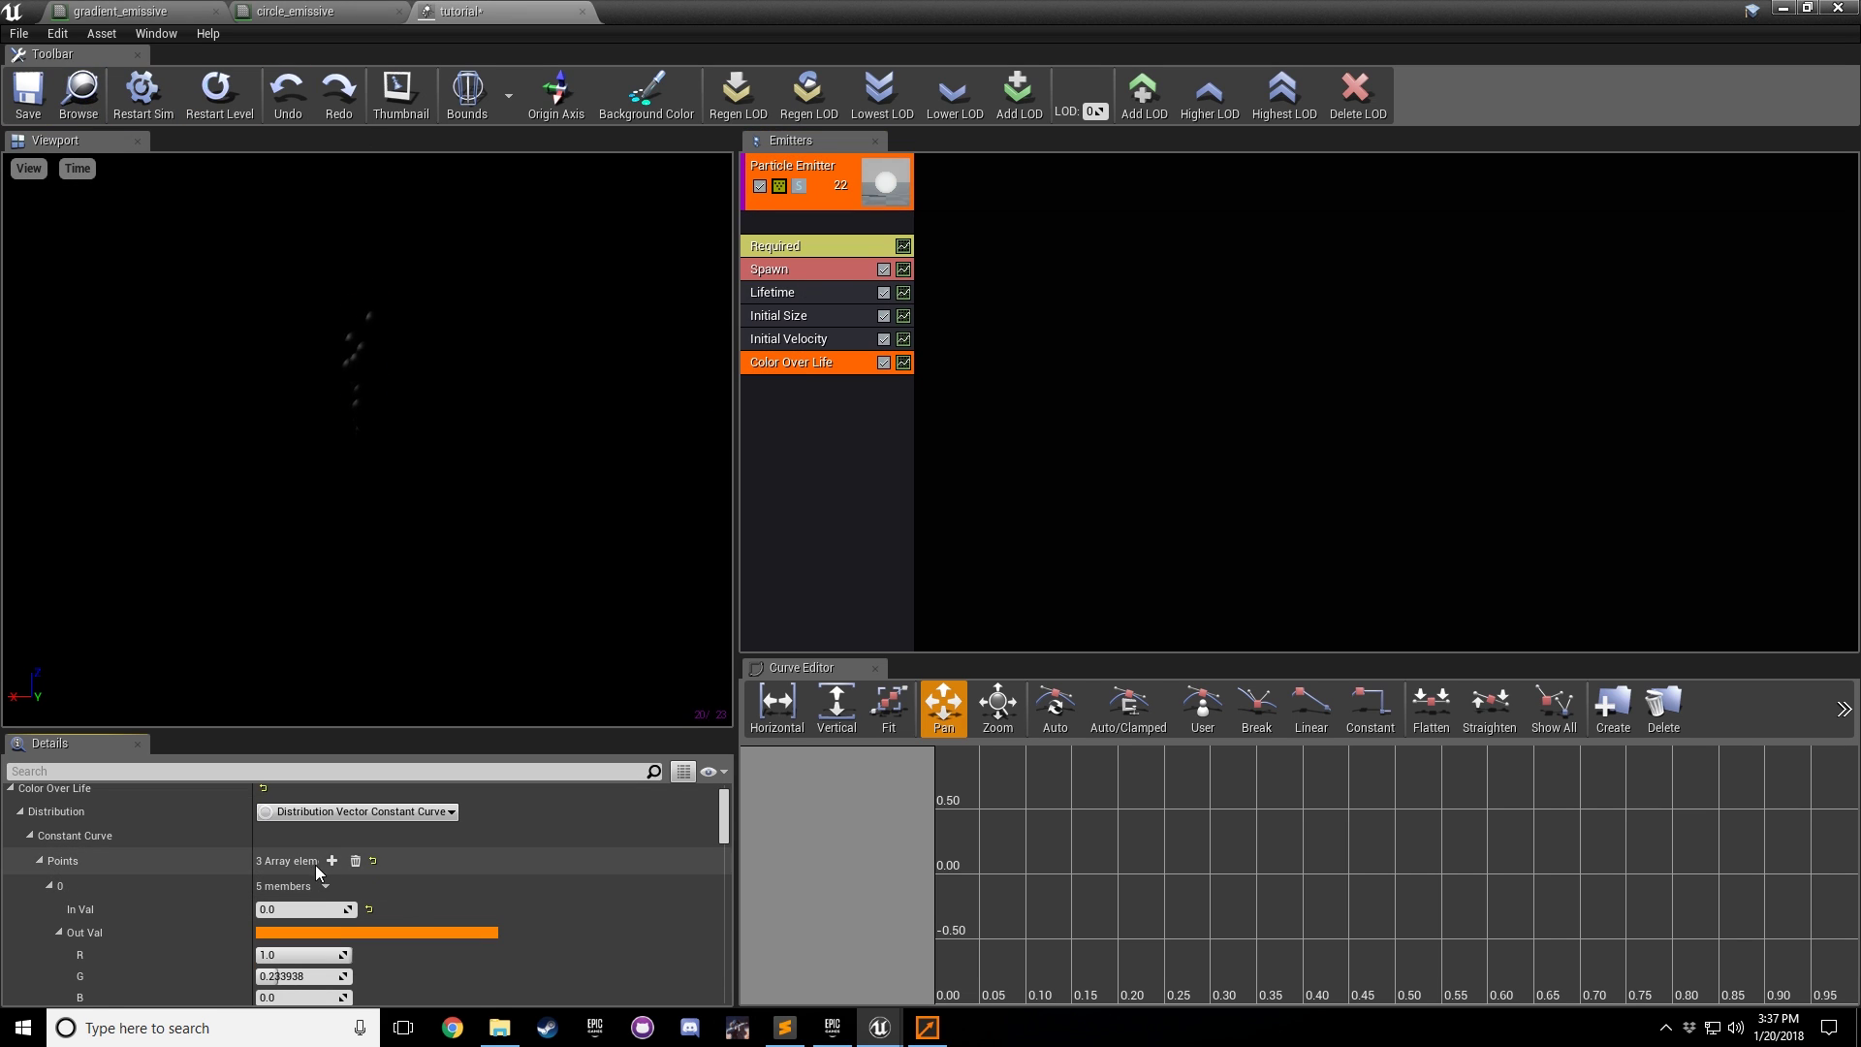
scroll(340, 863, down, 1)
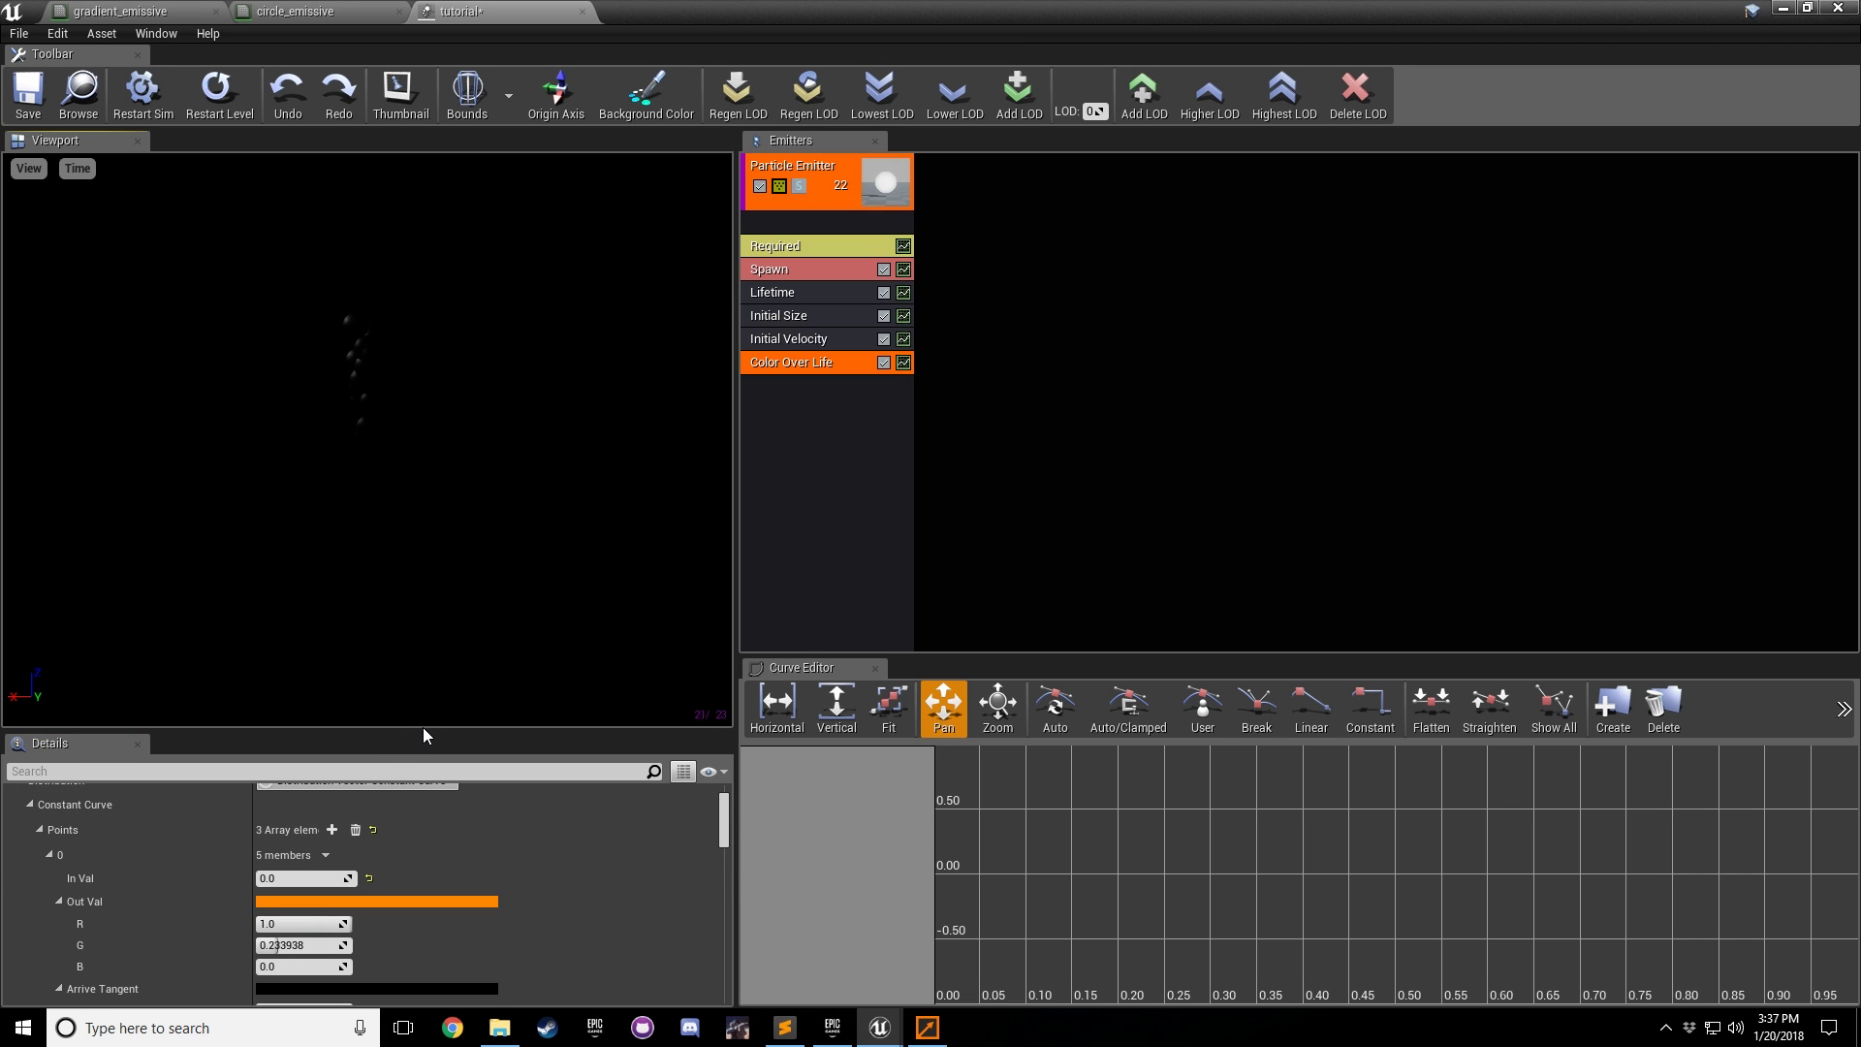
drag(423, 730, 428, 510)
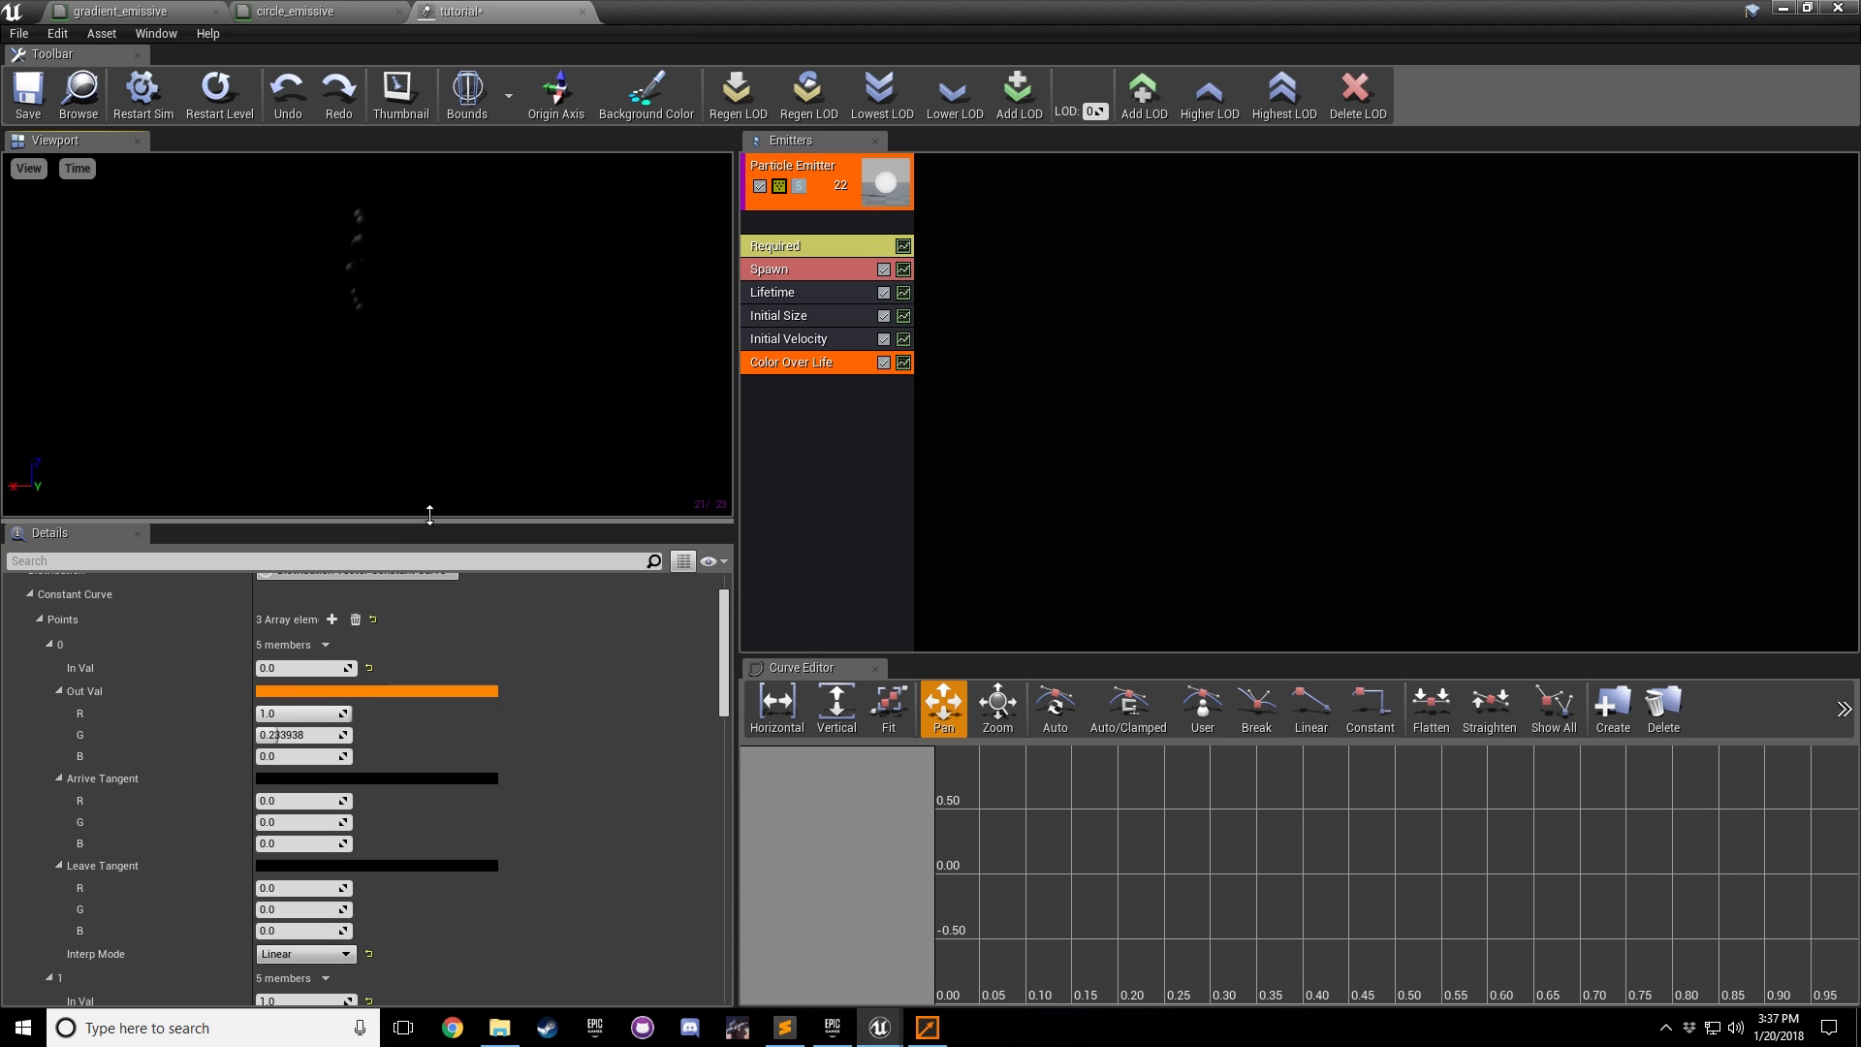
Step: Set the Out Val color of the first Color Over Life point to black, with R, G and B at 0.0
click(290, 685)
drag(577, 707, 595, 844)
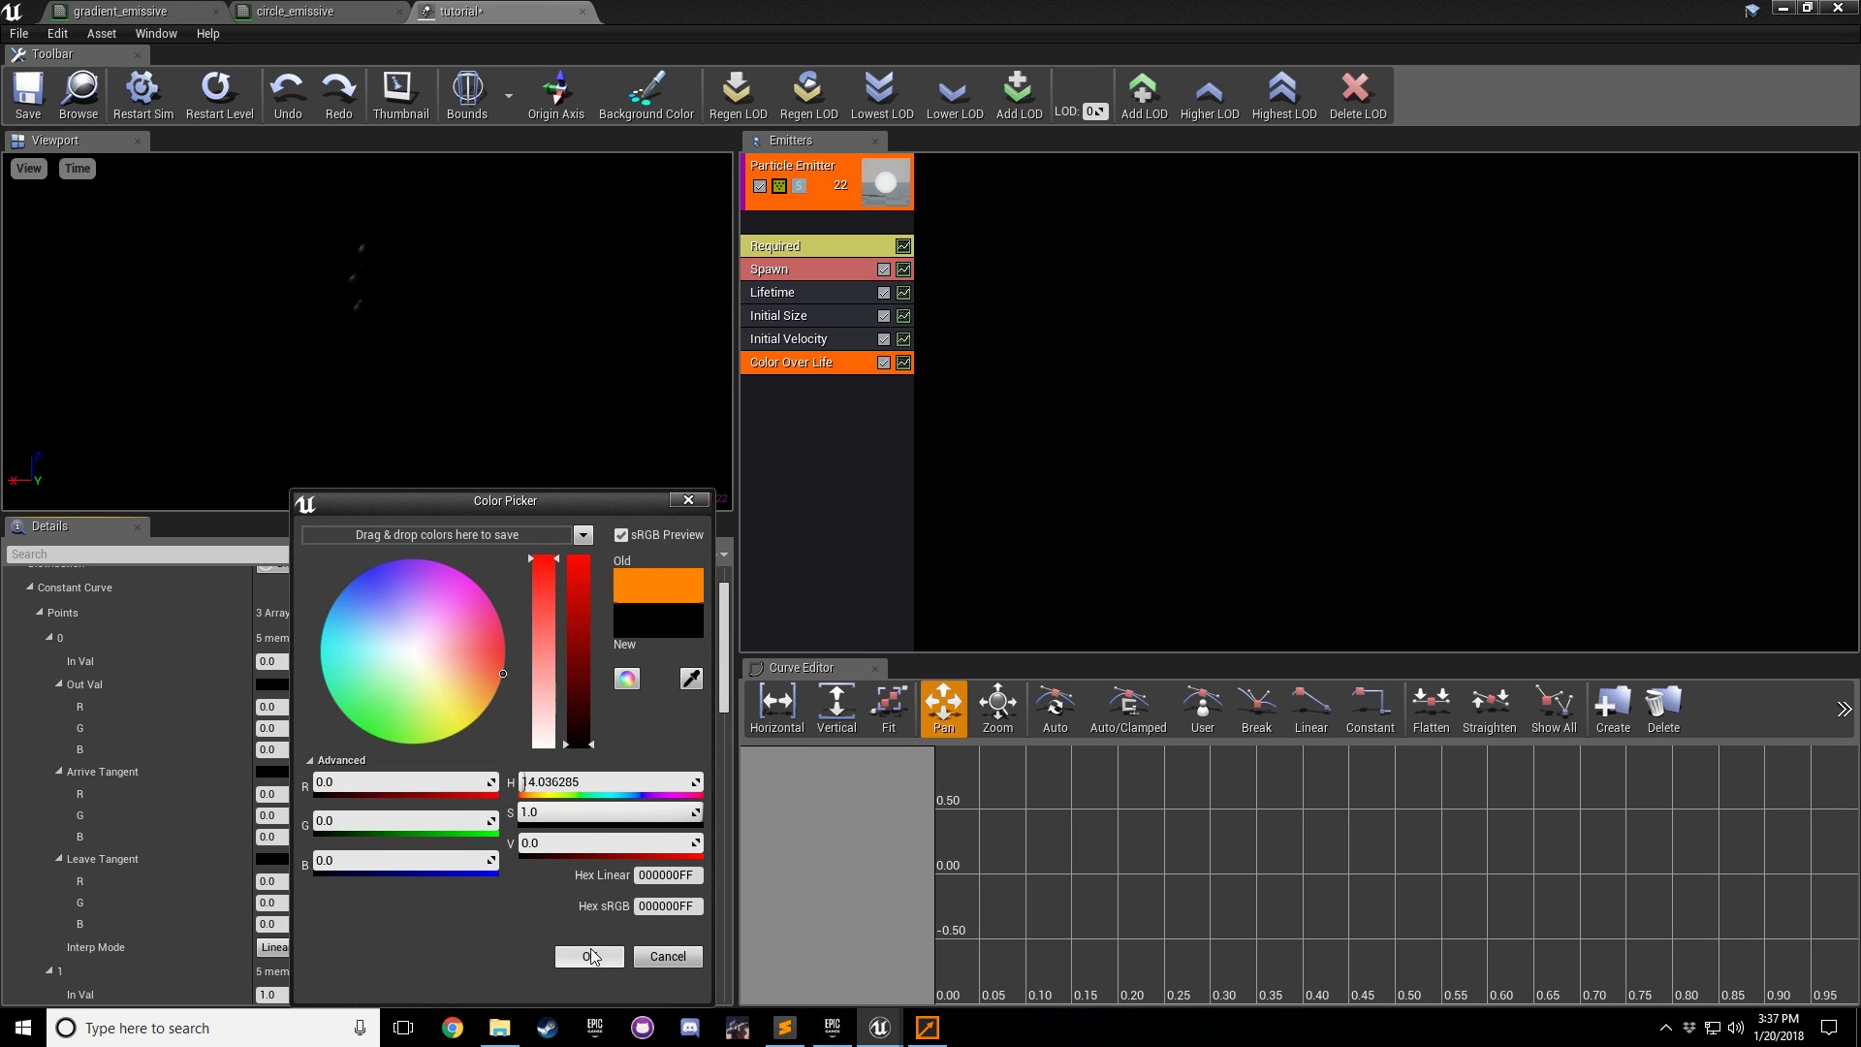
click(589, 955)
scroll(329, 694, down, 1)
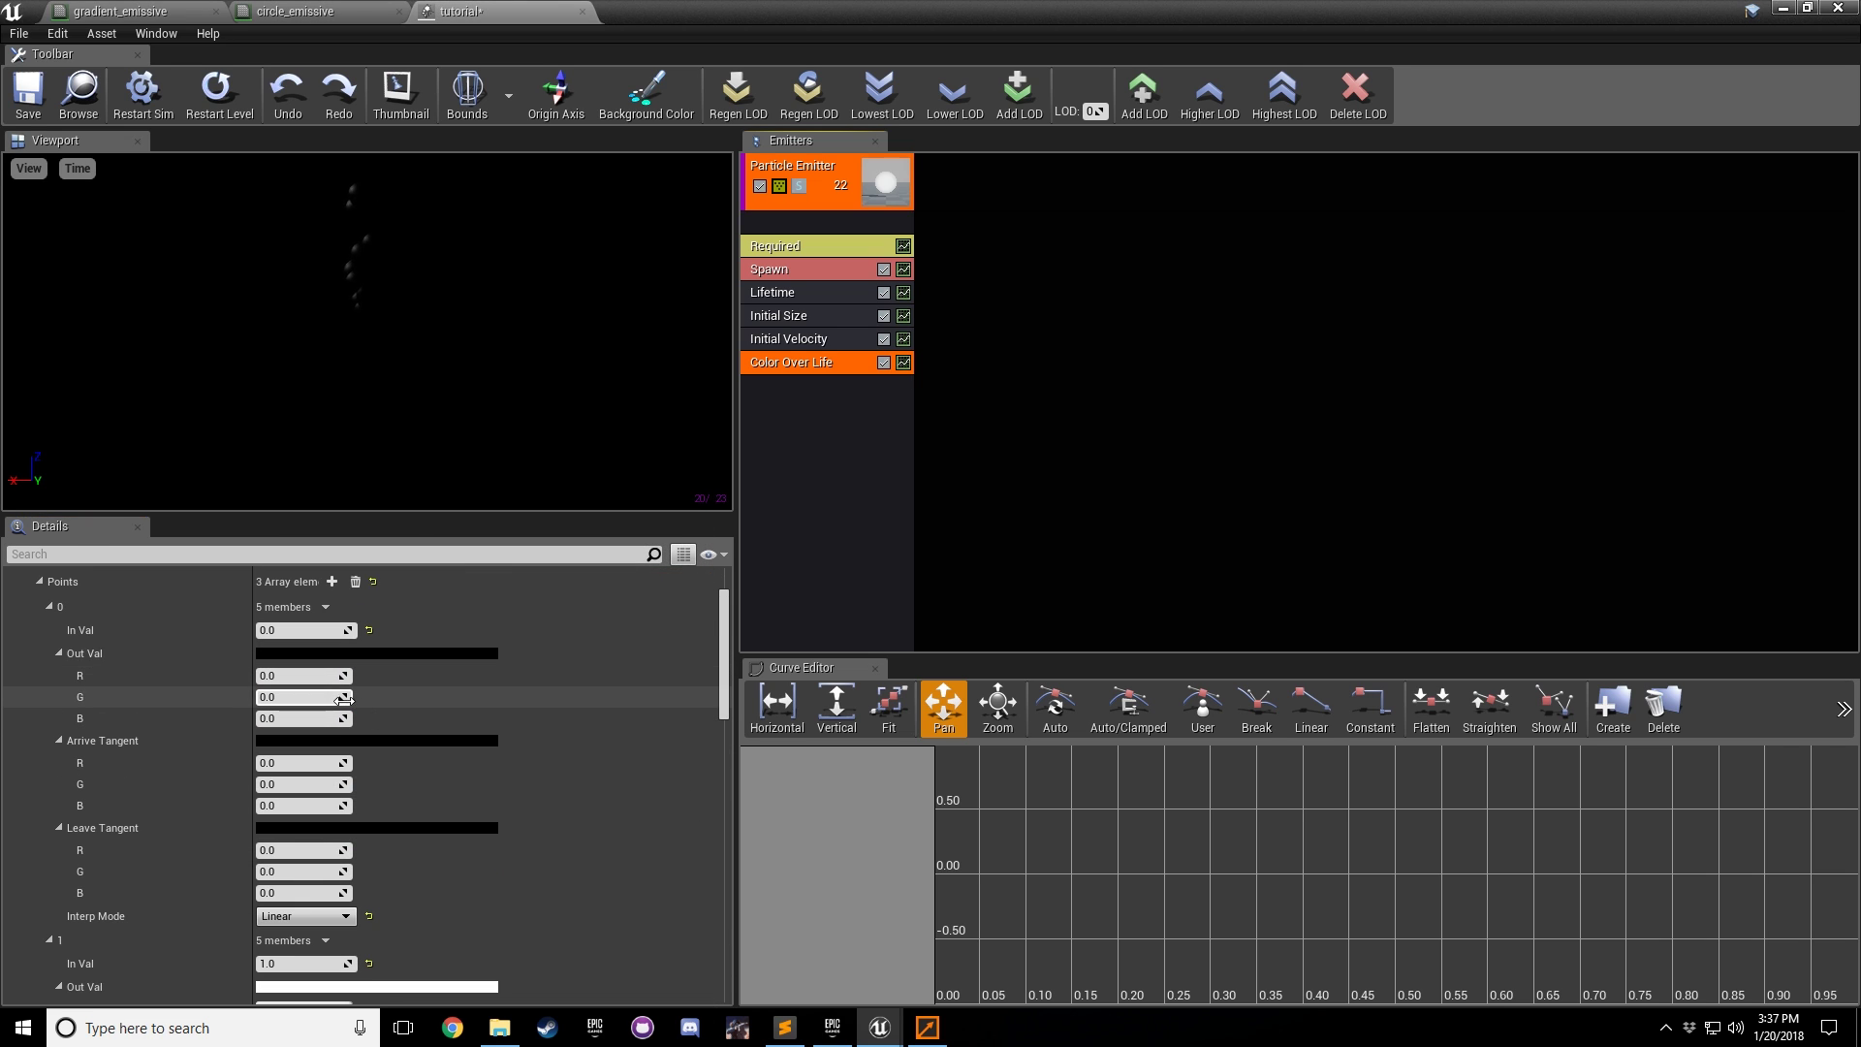
Step: Give the second Color Over Life point In Val 0.5 and an Out Val of R 5.0, G 0.109999 and B 0.0
scroll(344, 698, down, 1)
click(330, 932)
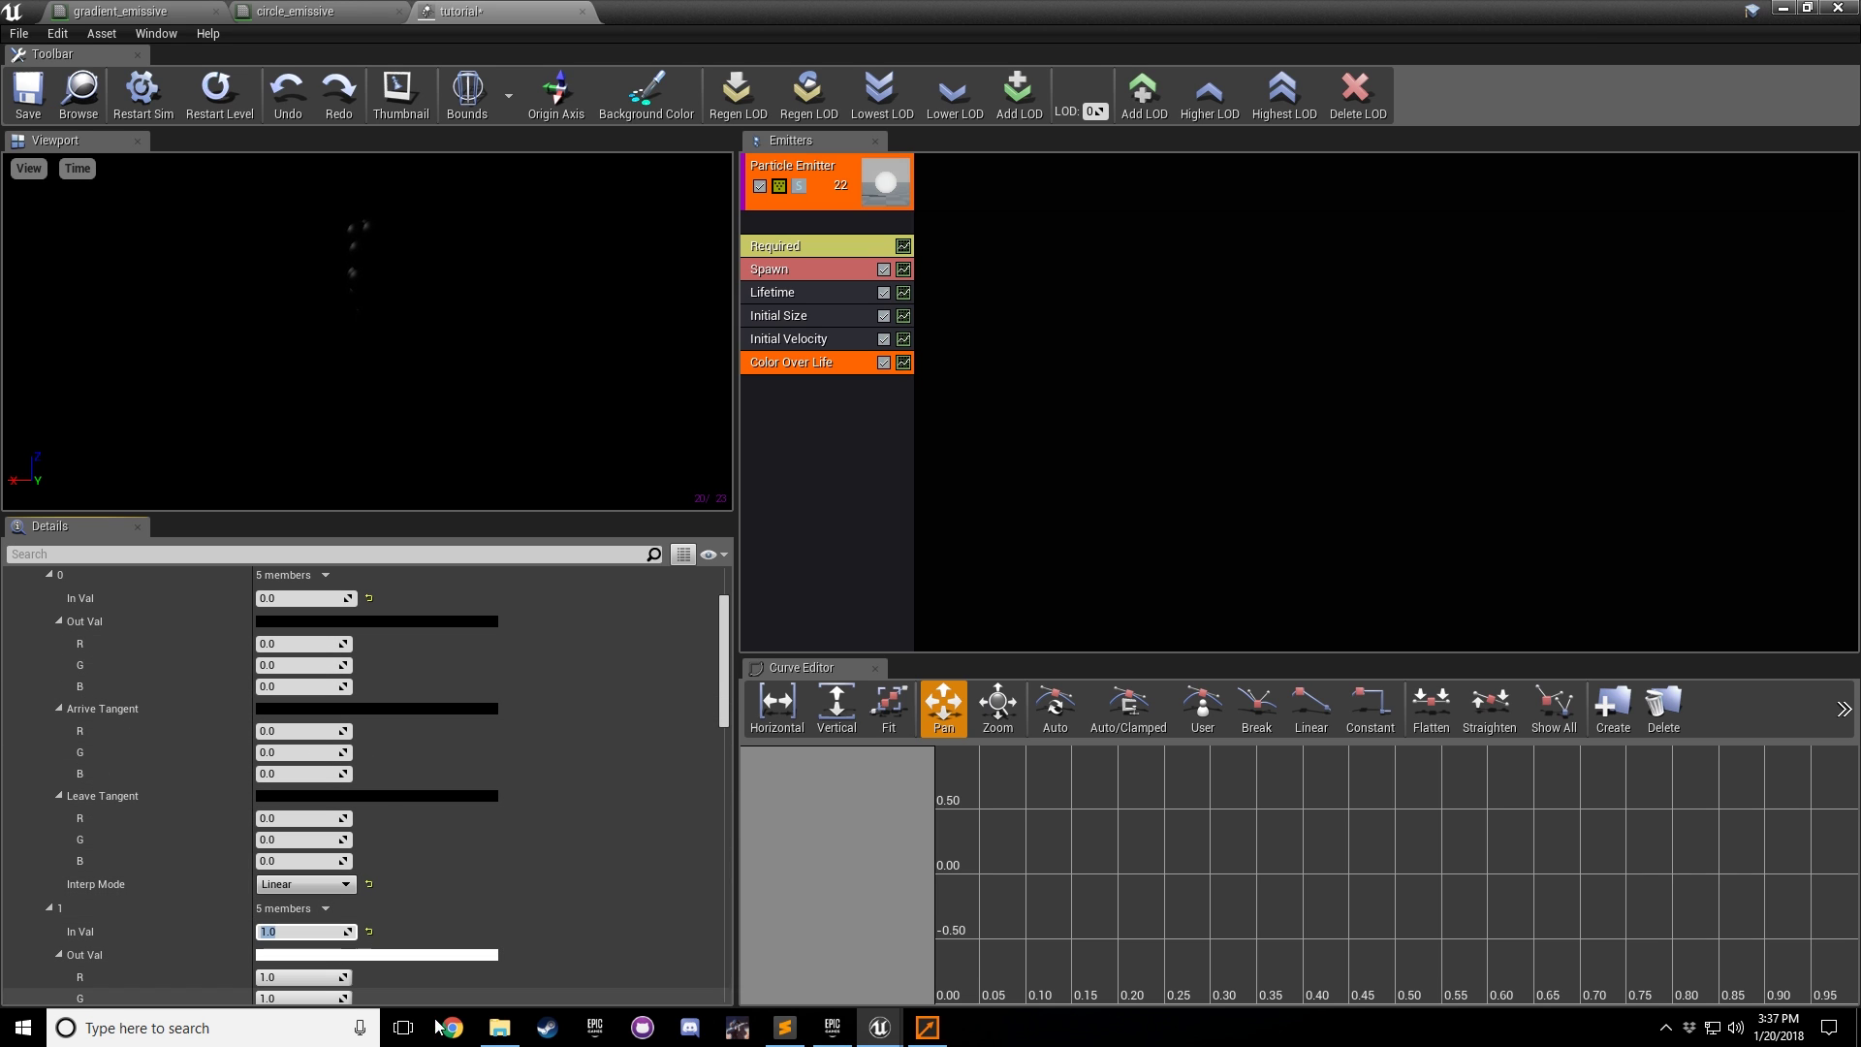
click(320, 954)
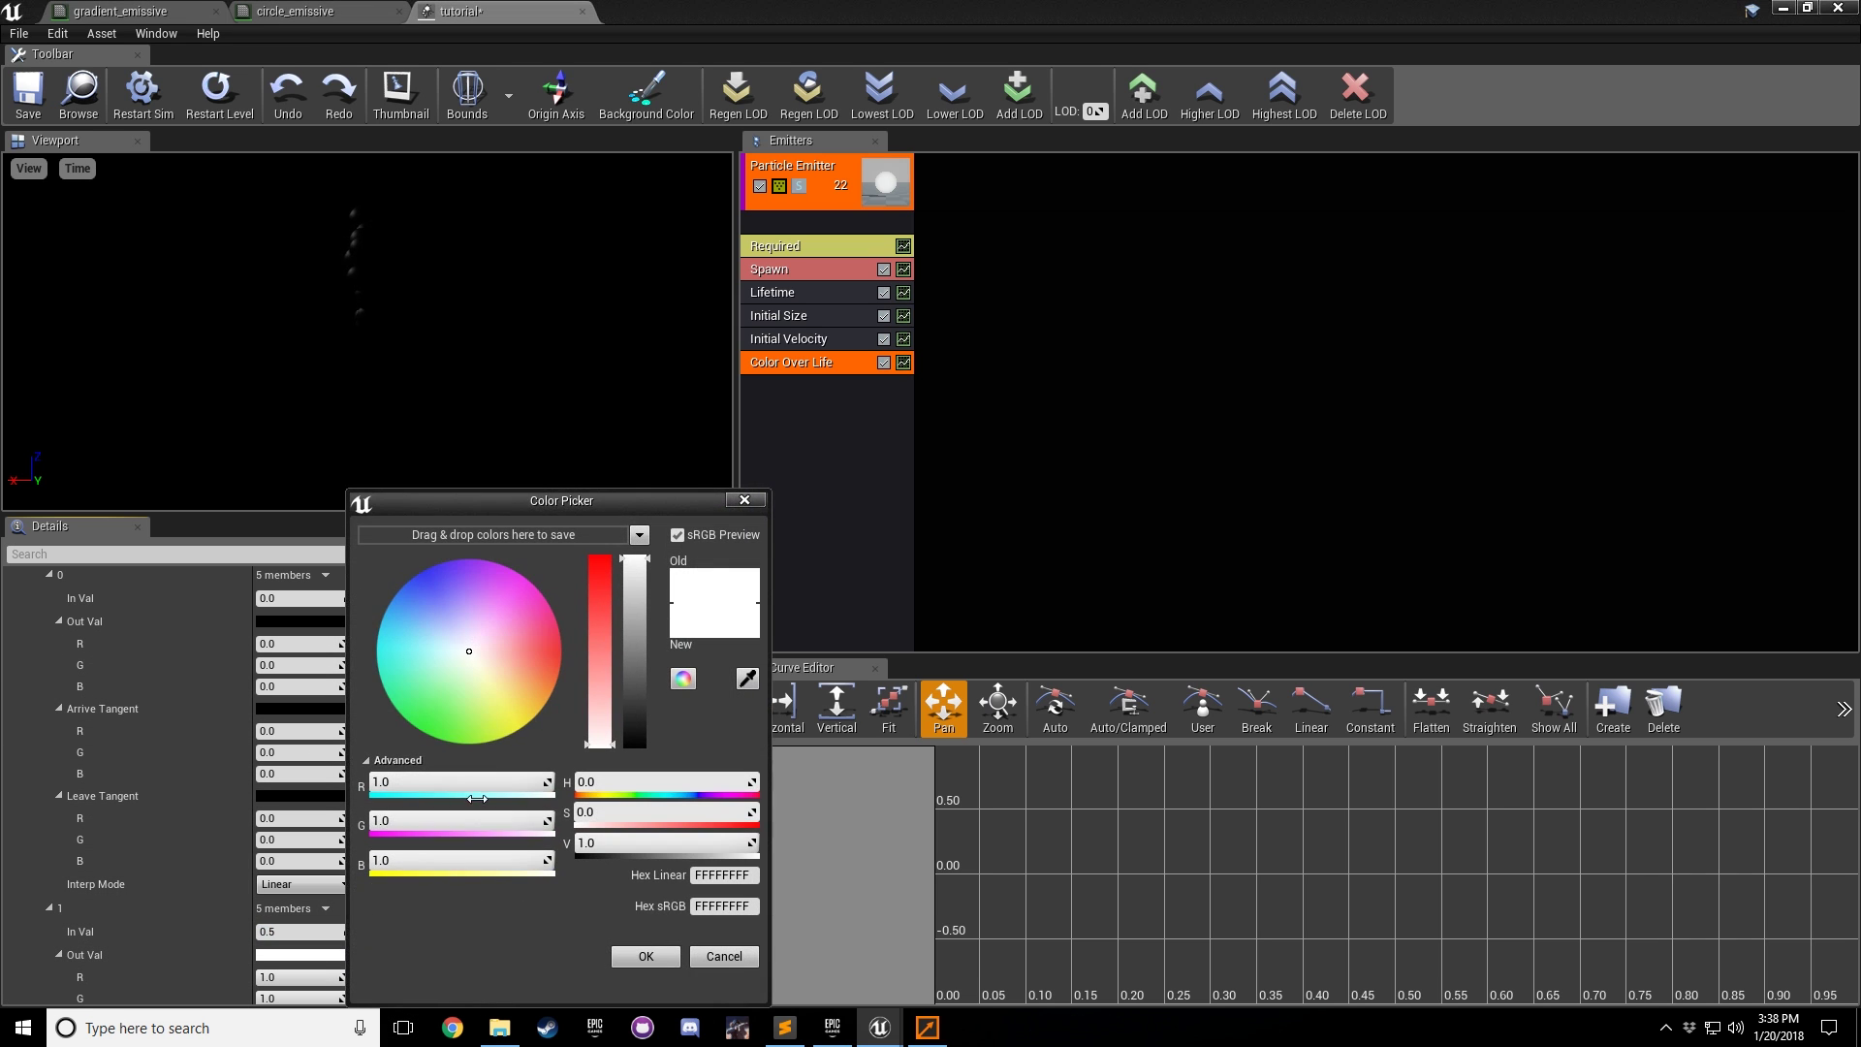
drag(560, 635, 586, 665)
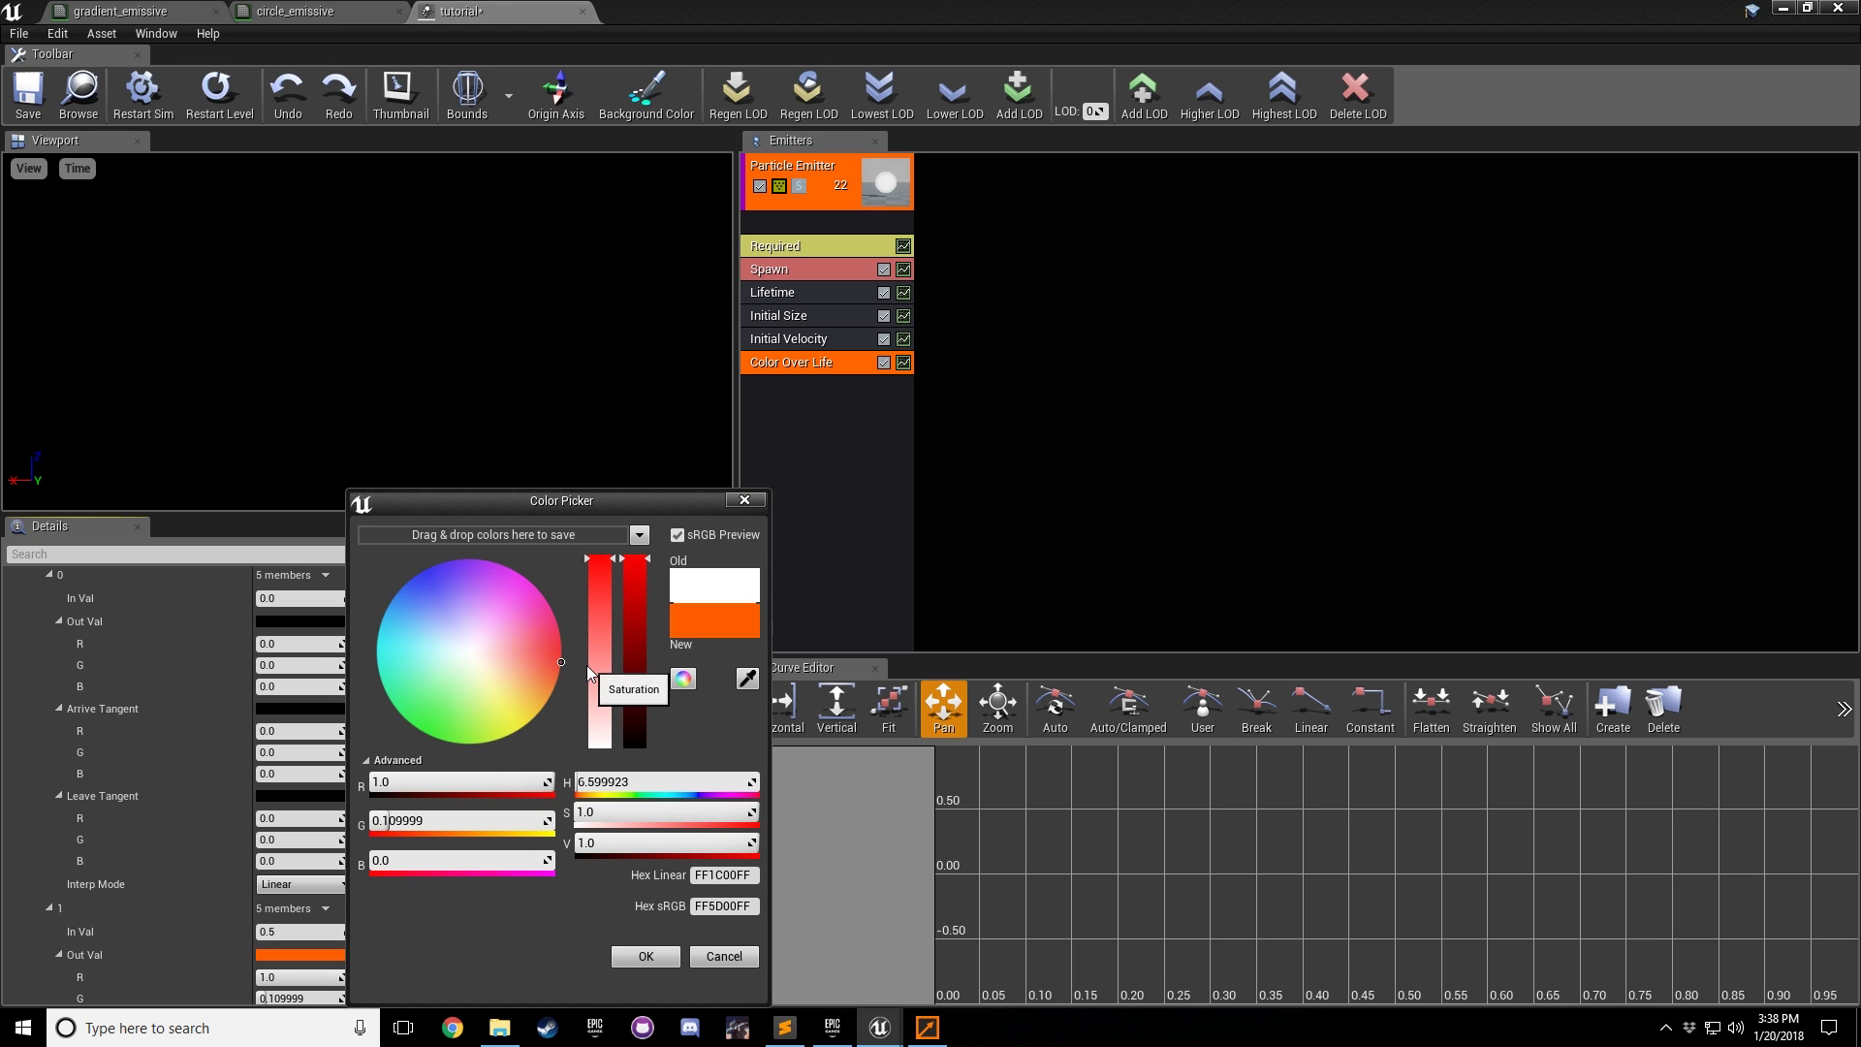
click(646, 956)
click(320, 970)
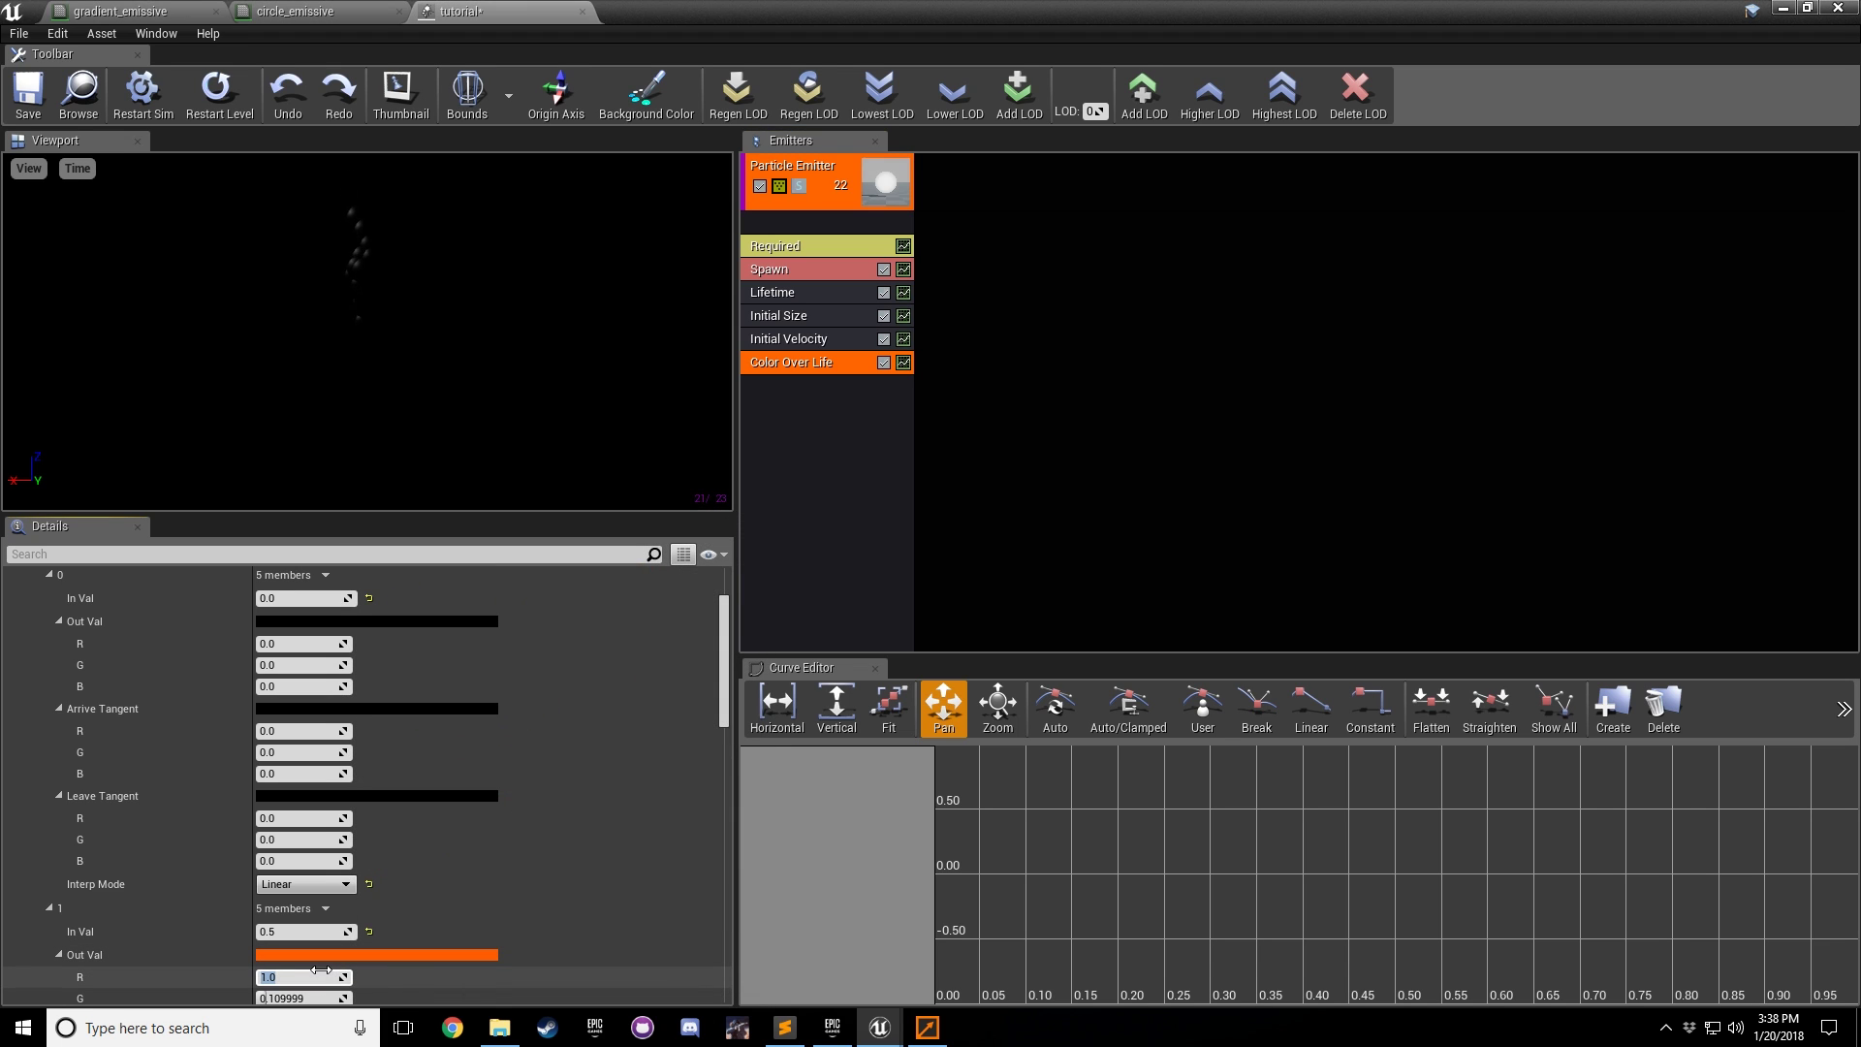
text(5)
key(Return)
Step: Set the In Val of the third Color Over Life point to 1.0
scroll(483, 822, down, 2)
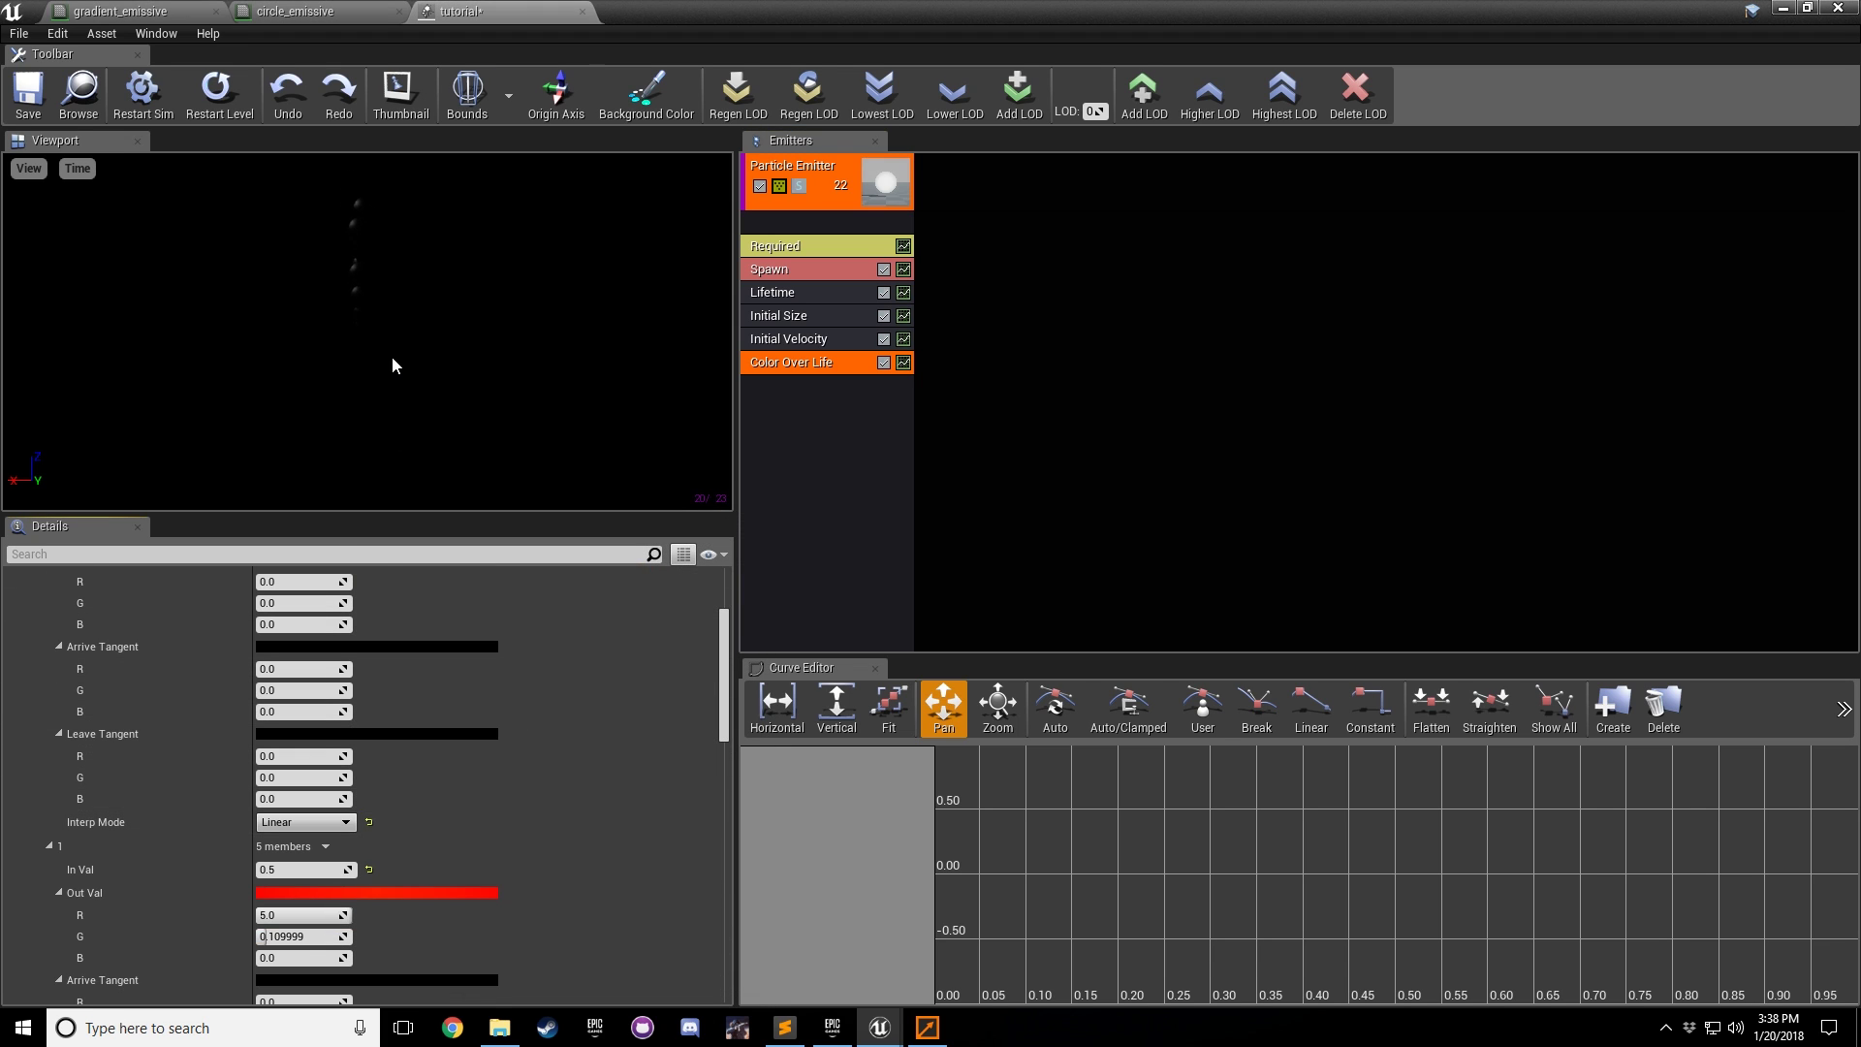
scroll(532, 877, down, 2)
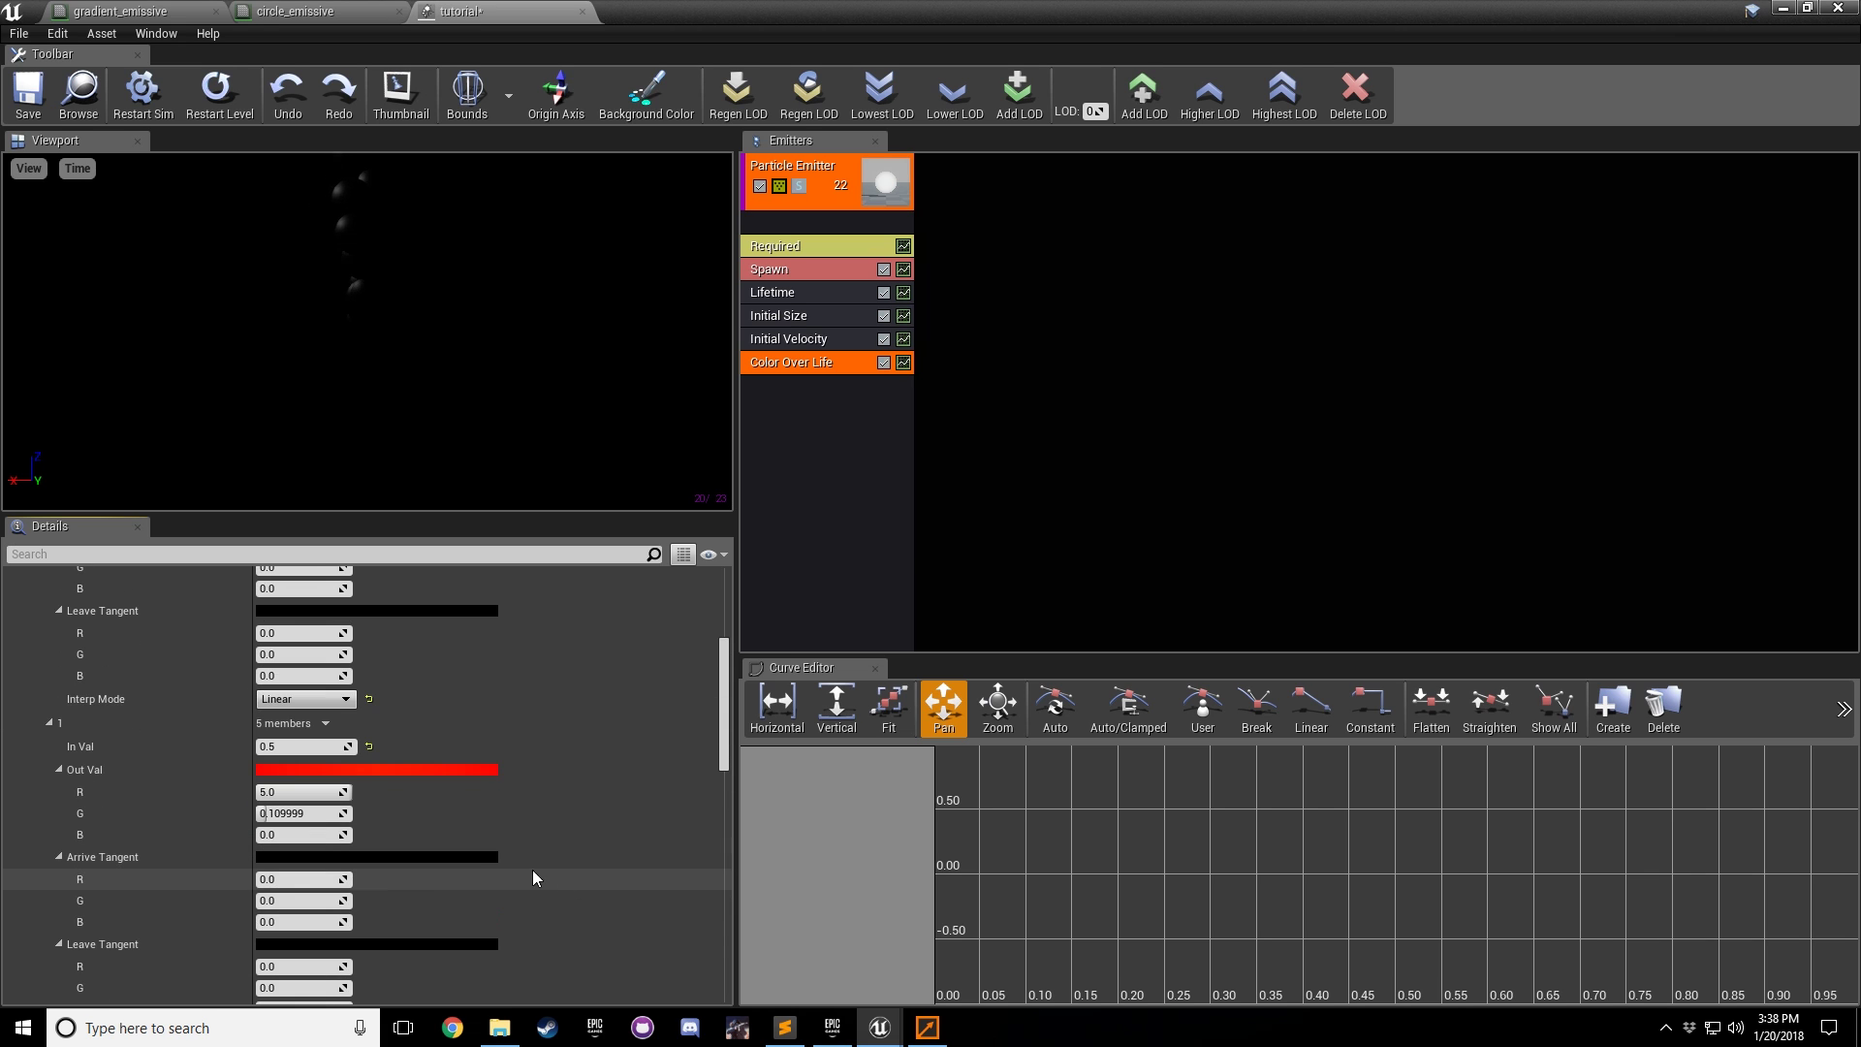
scroll(532, 877, down, 3)
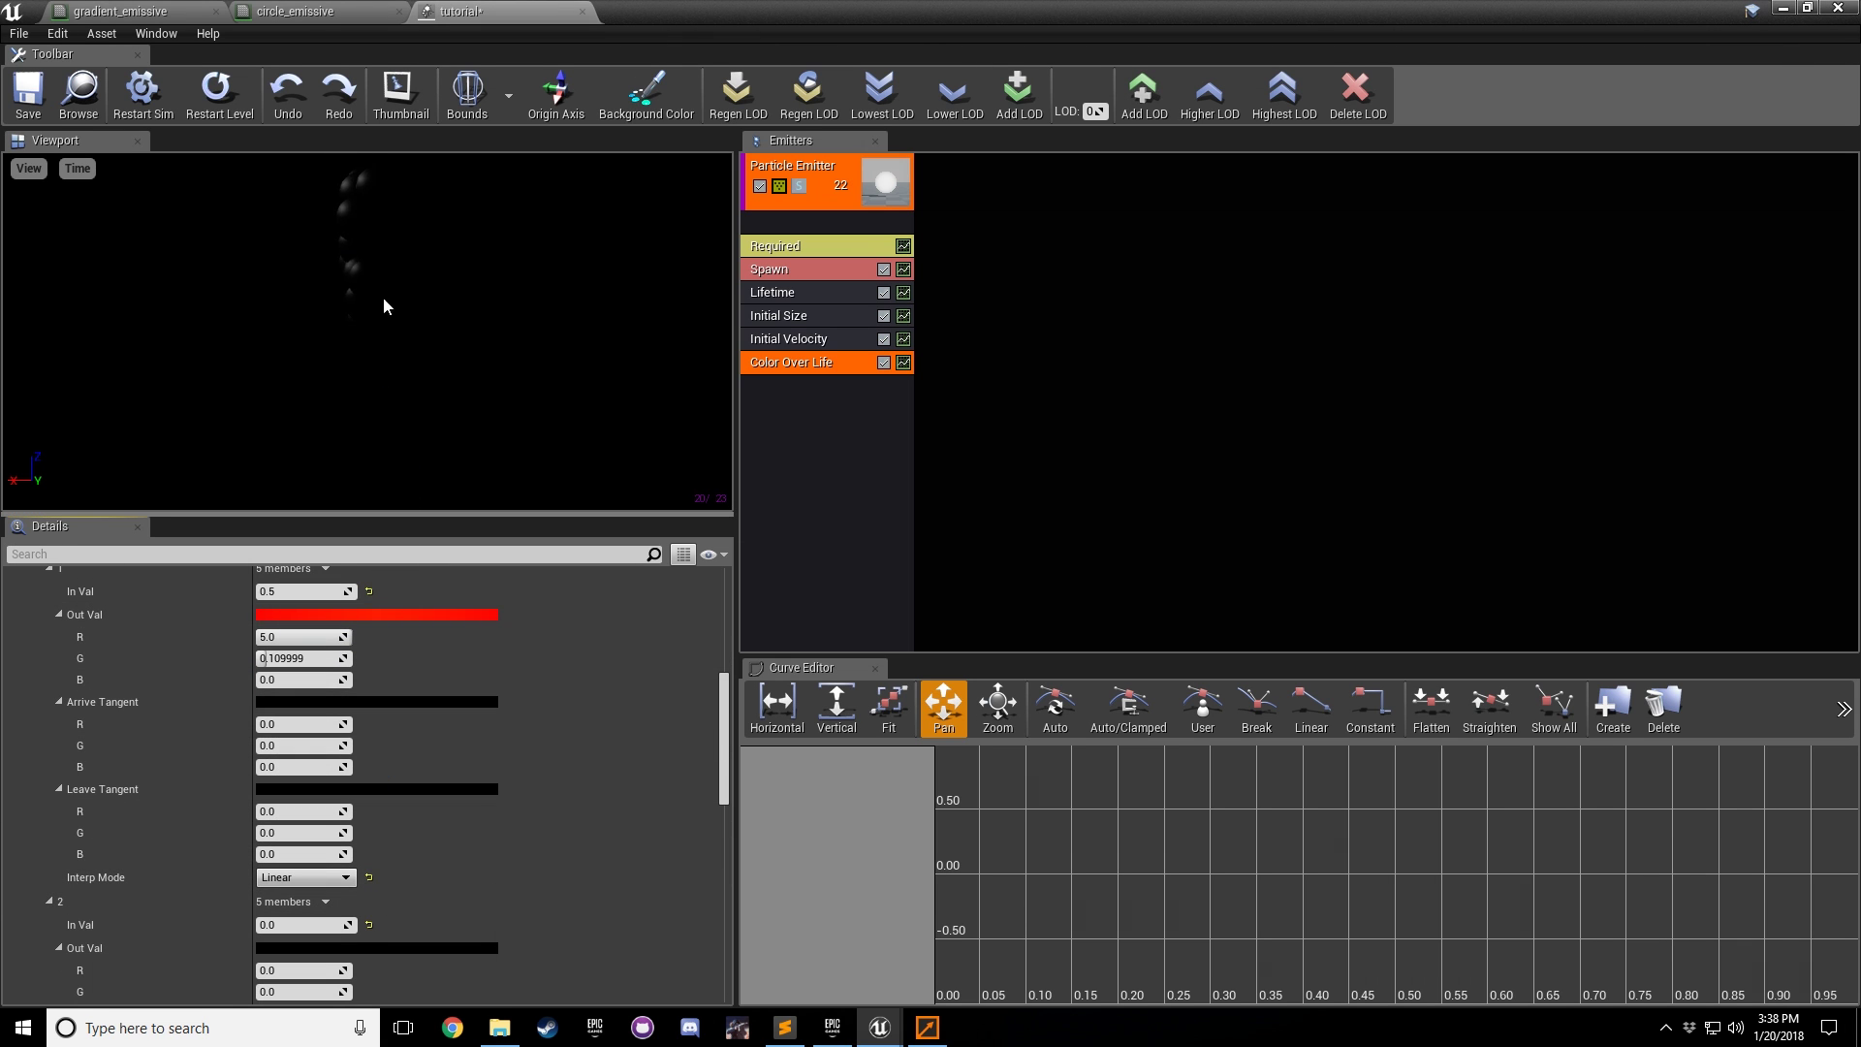
scroll(443, 901, down, 3)
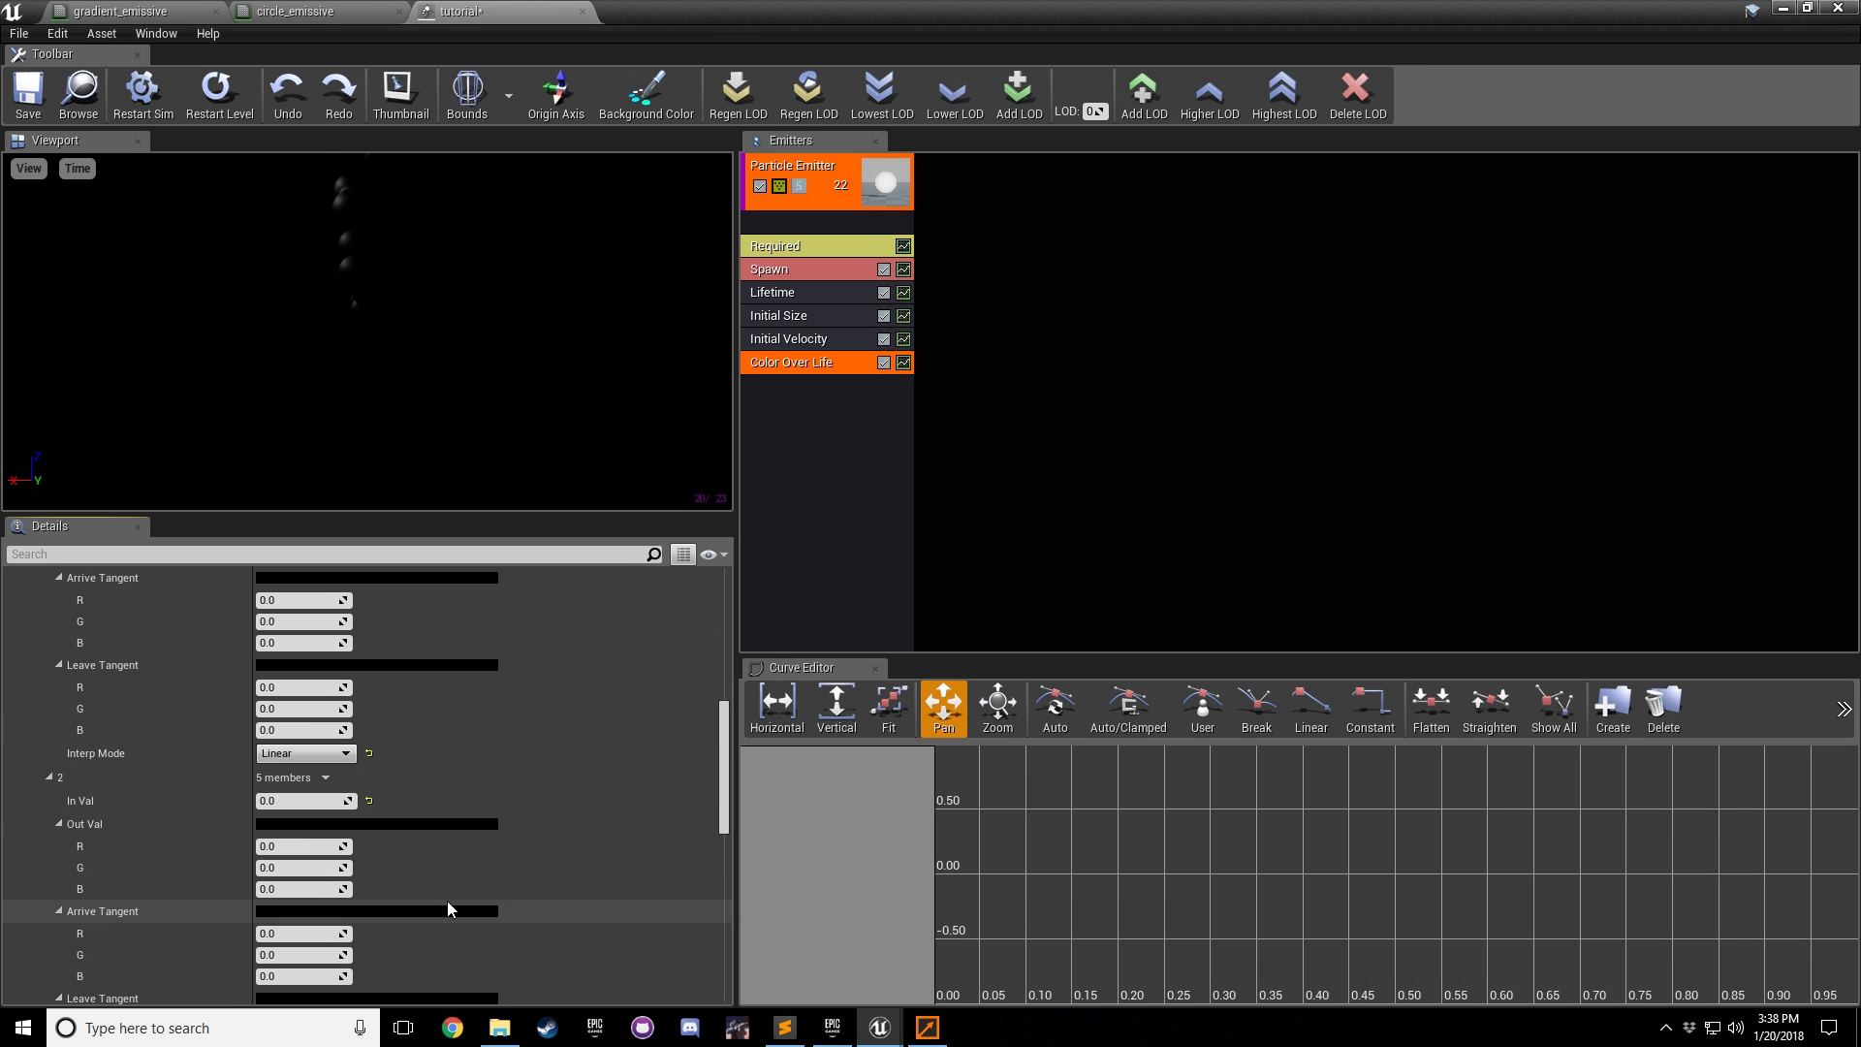
click(302, 801)
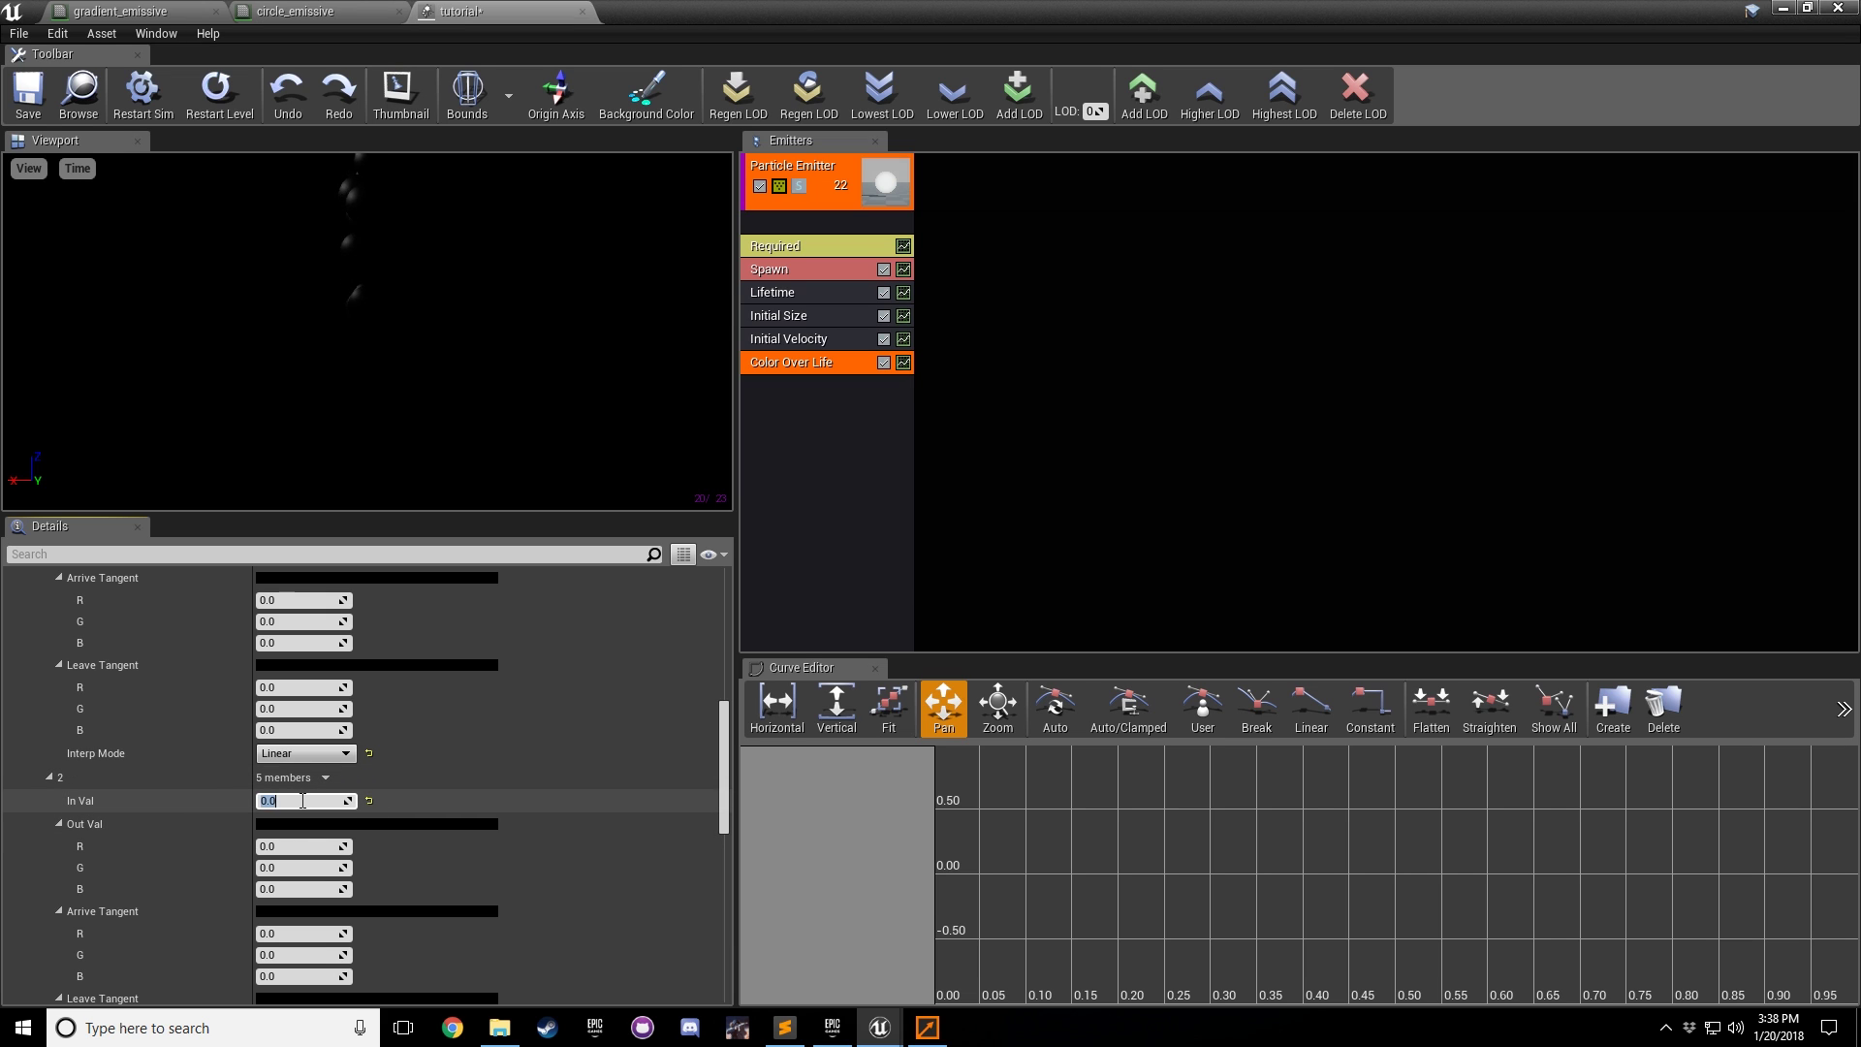
text(1)
key(Return)
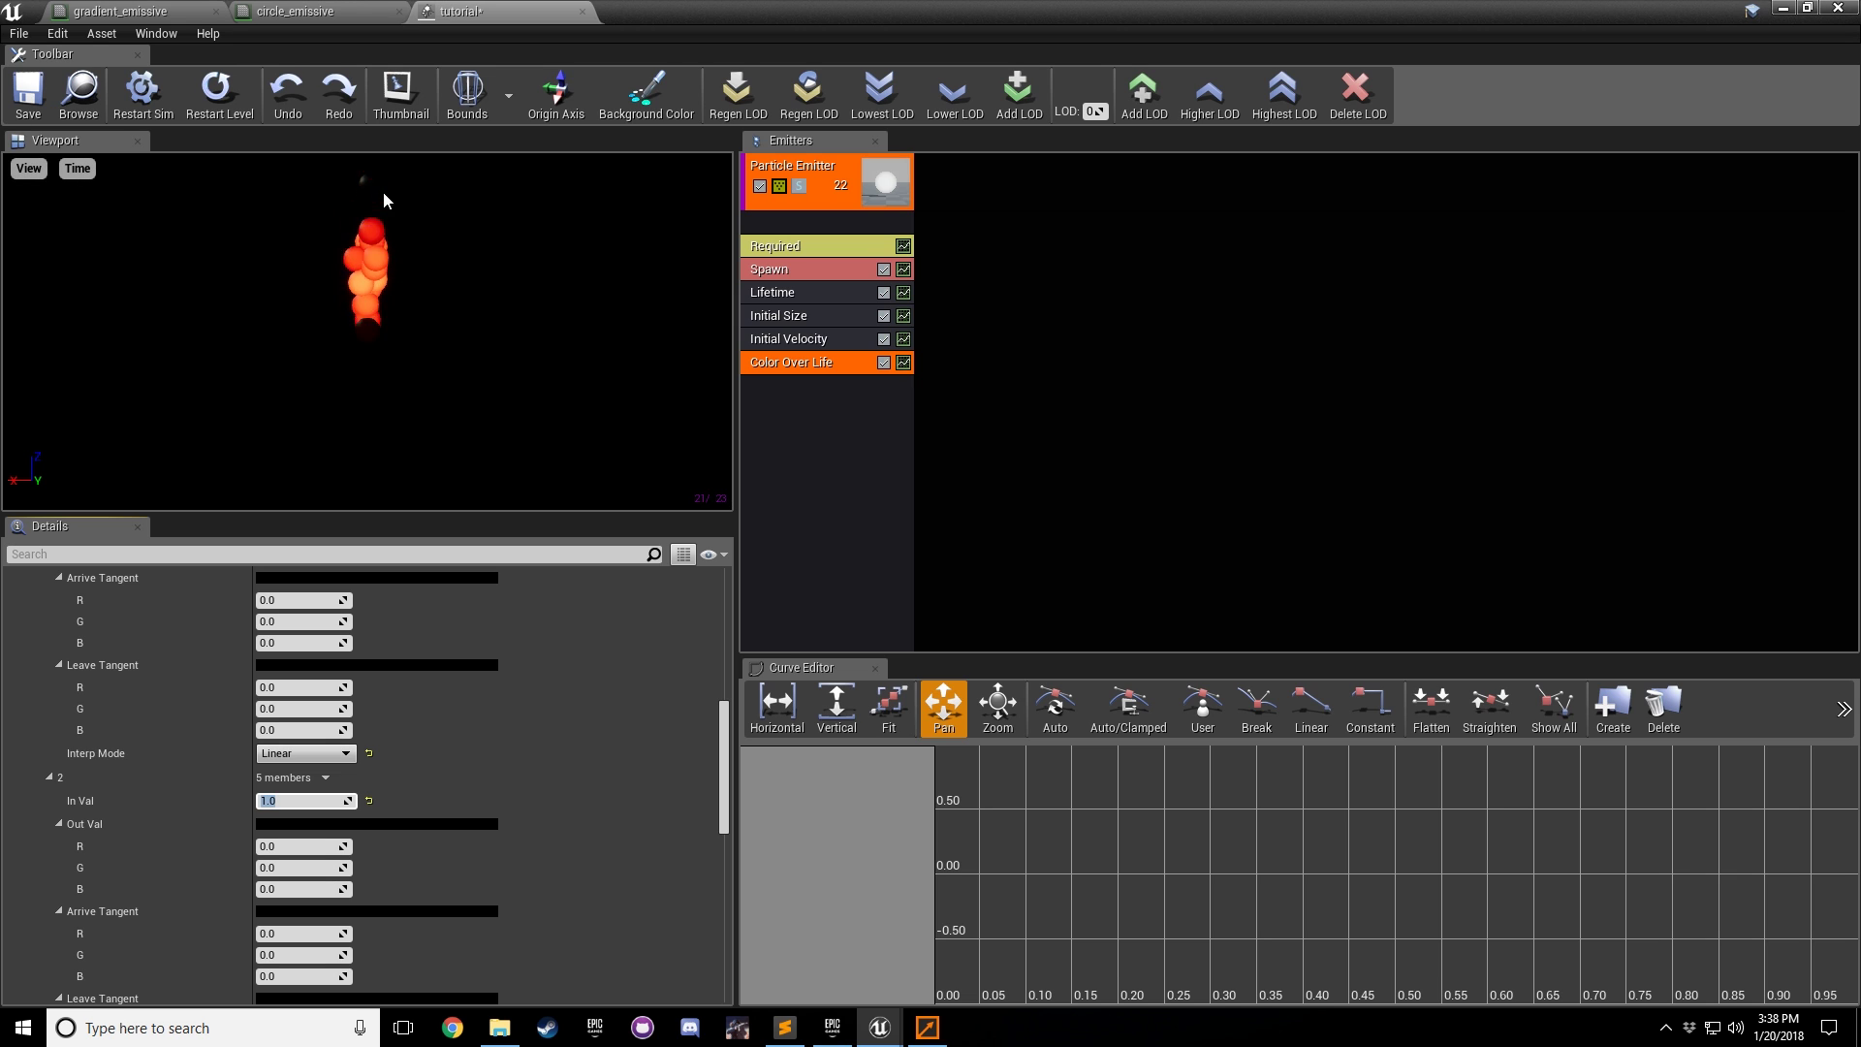
Step: Set the In Val of the third Color Over Life point to 0.55
click(438, 341)
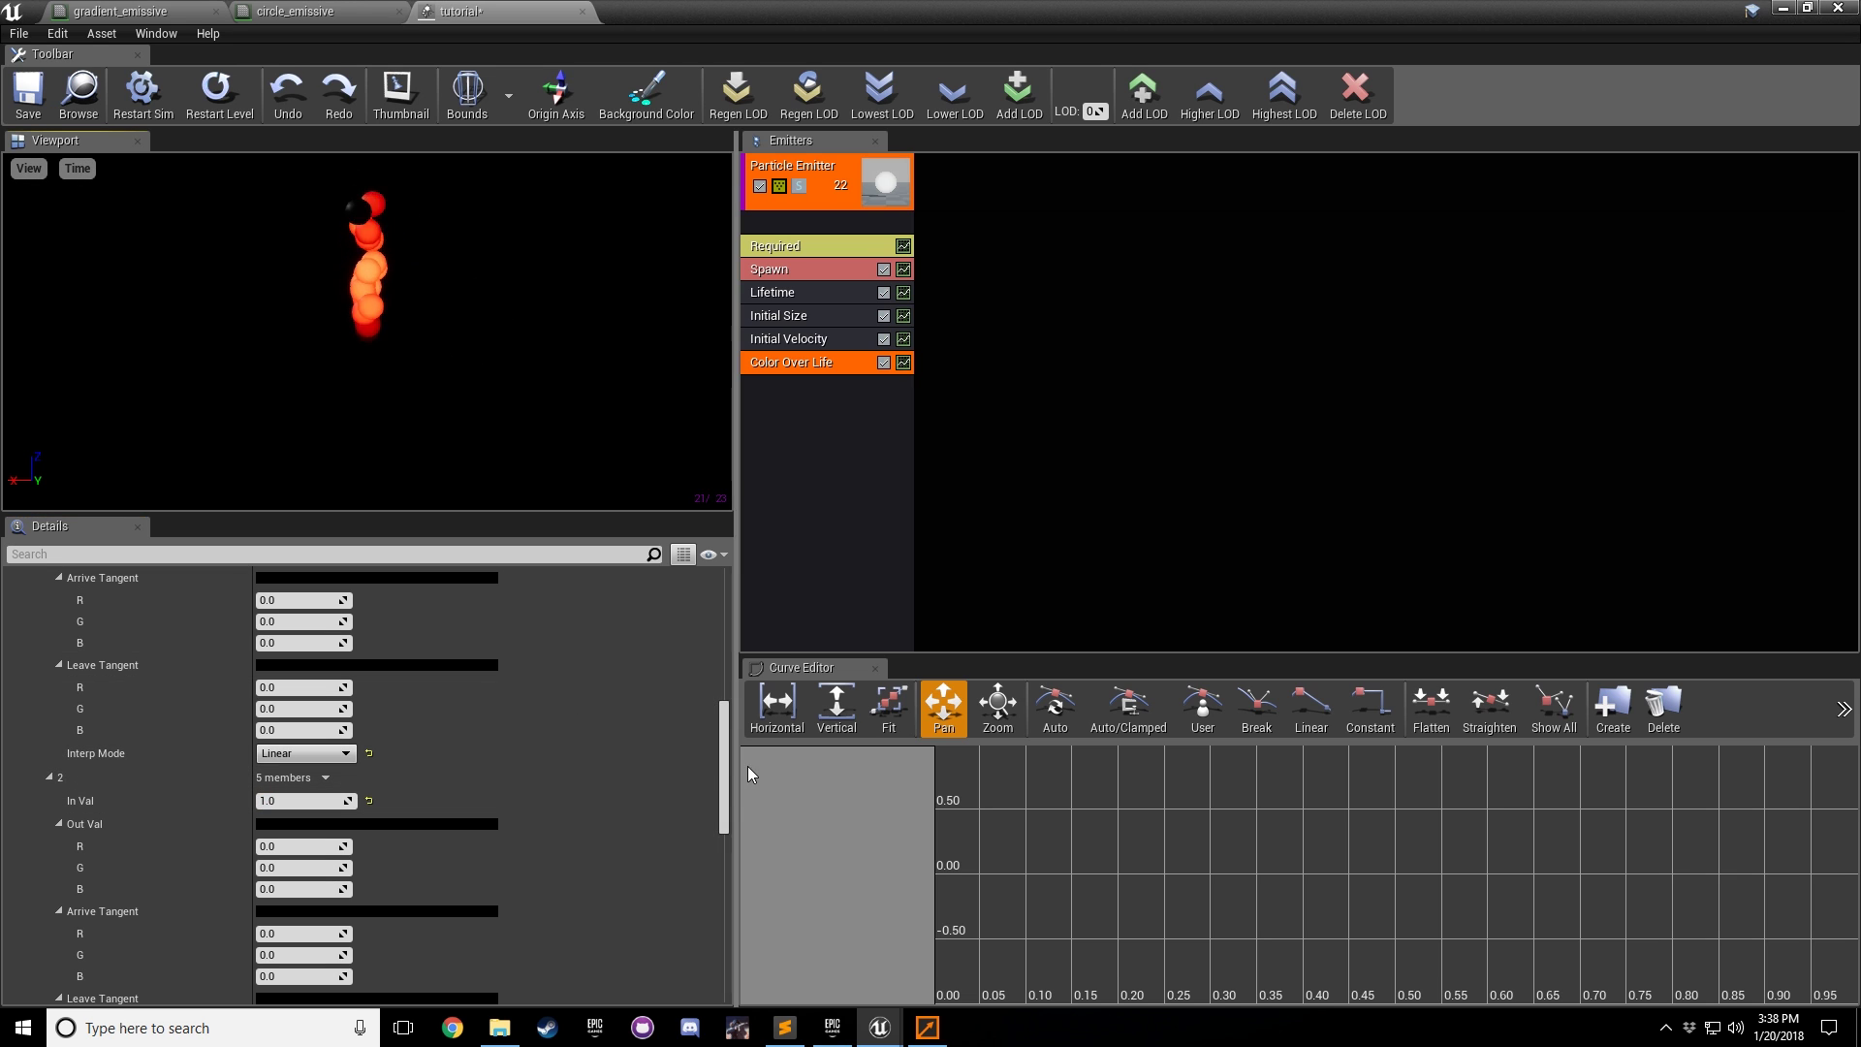
click(324, 801)
text(.)
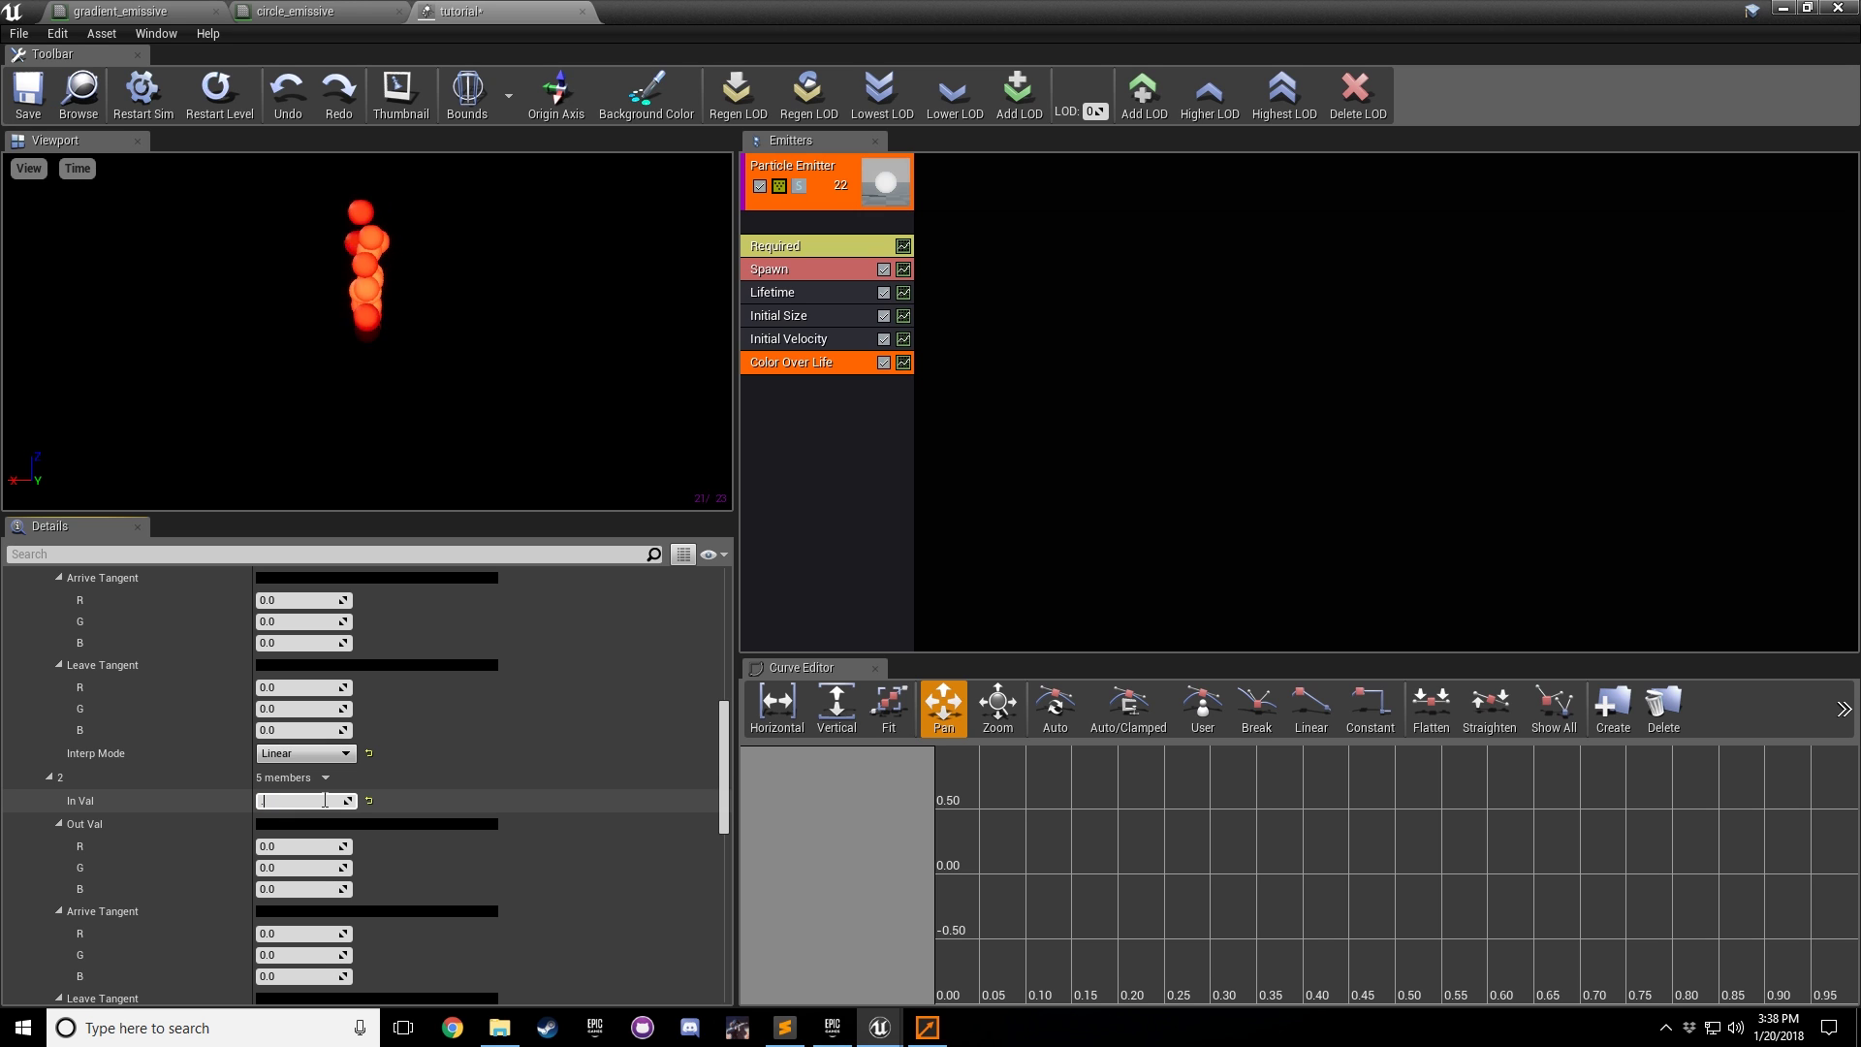
text(55)
key(Return)
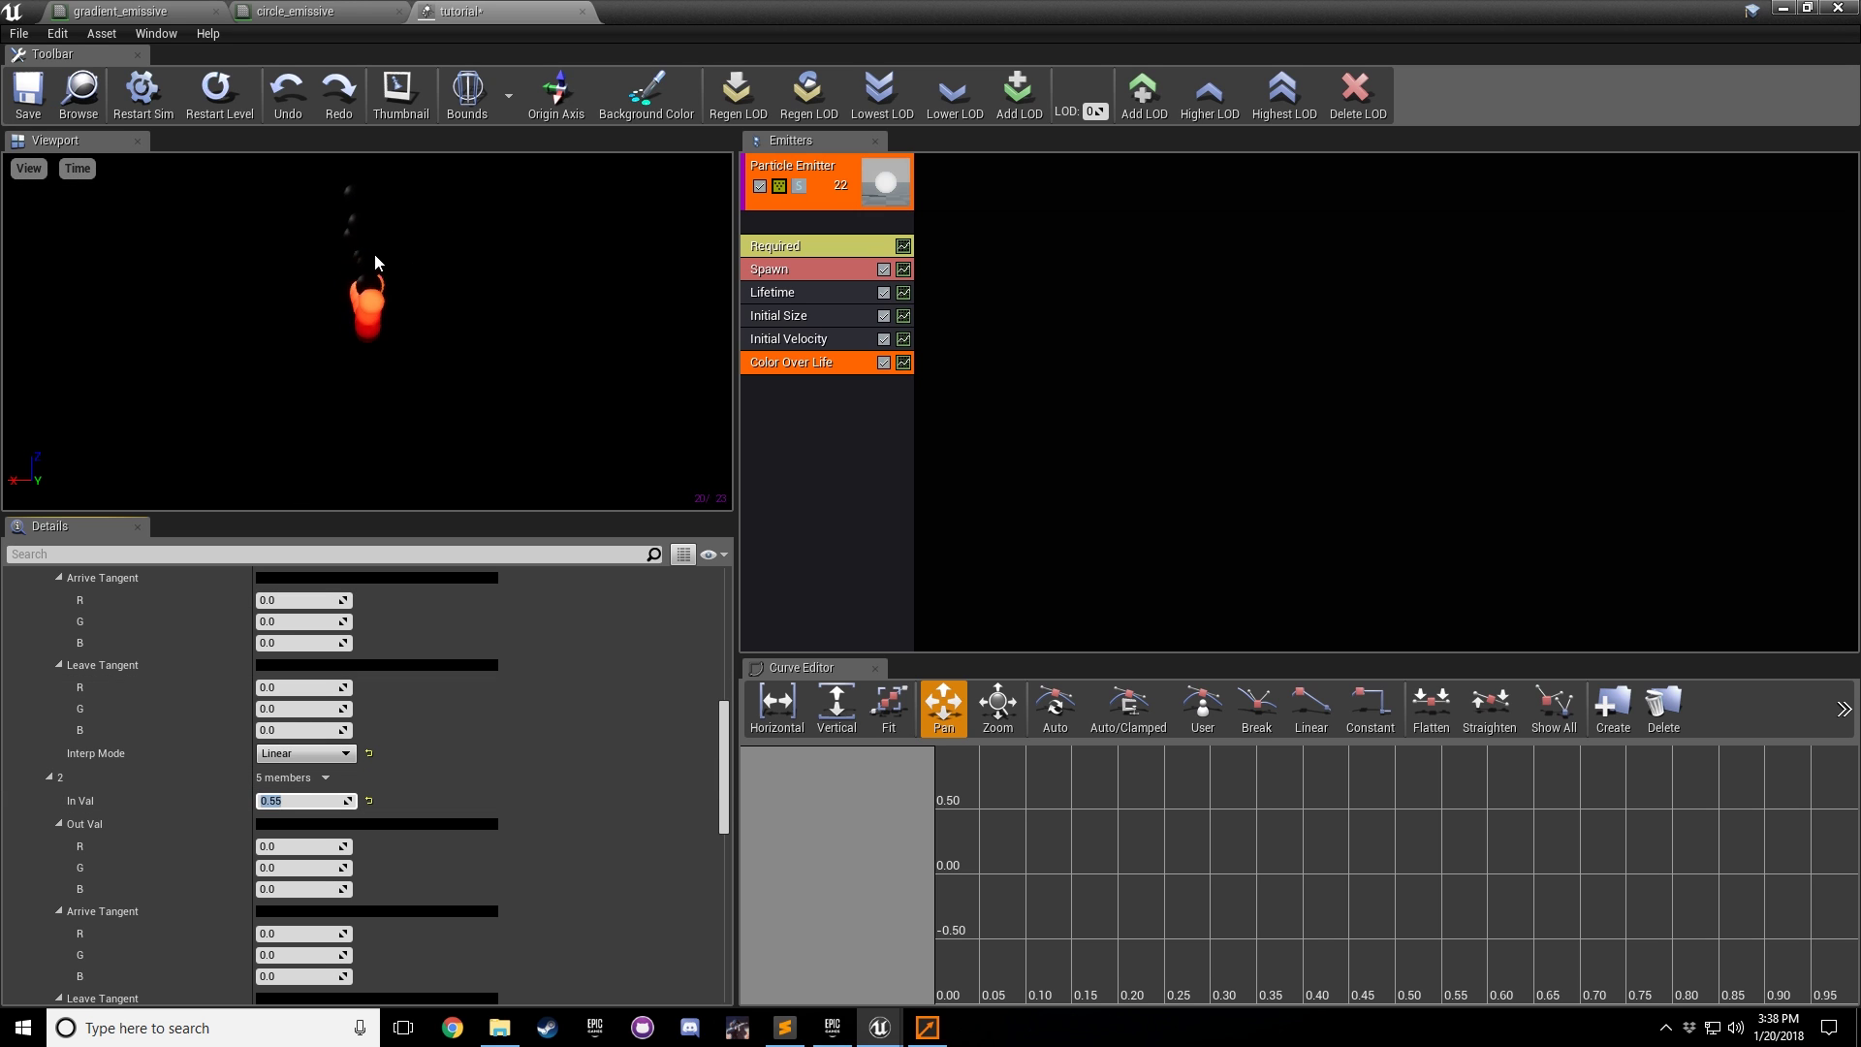
click(420, 403)
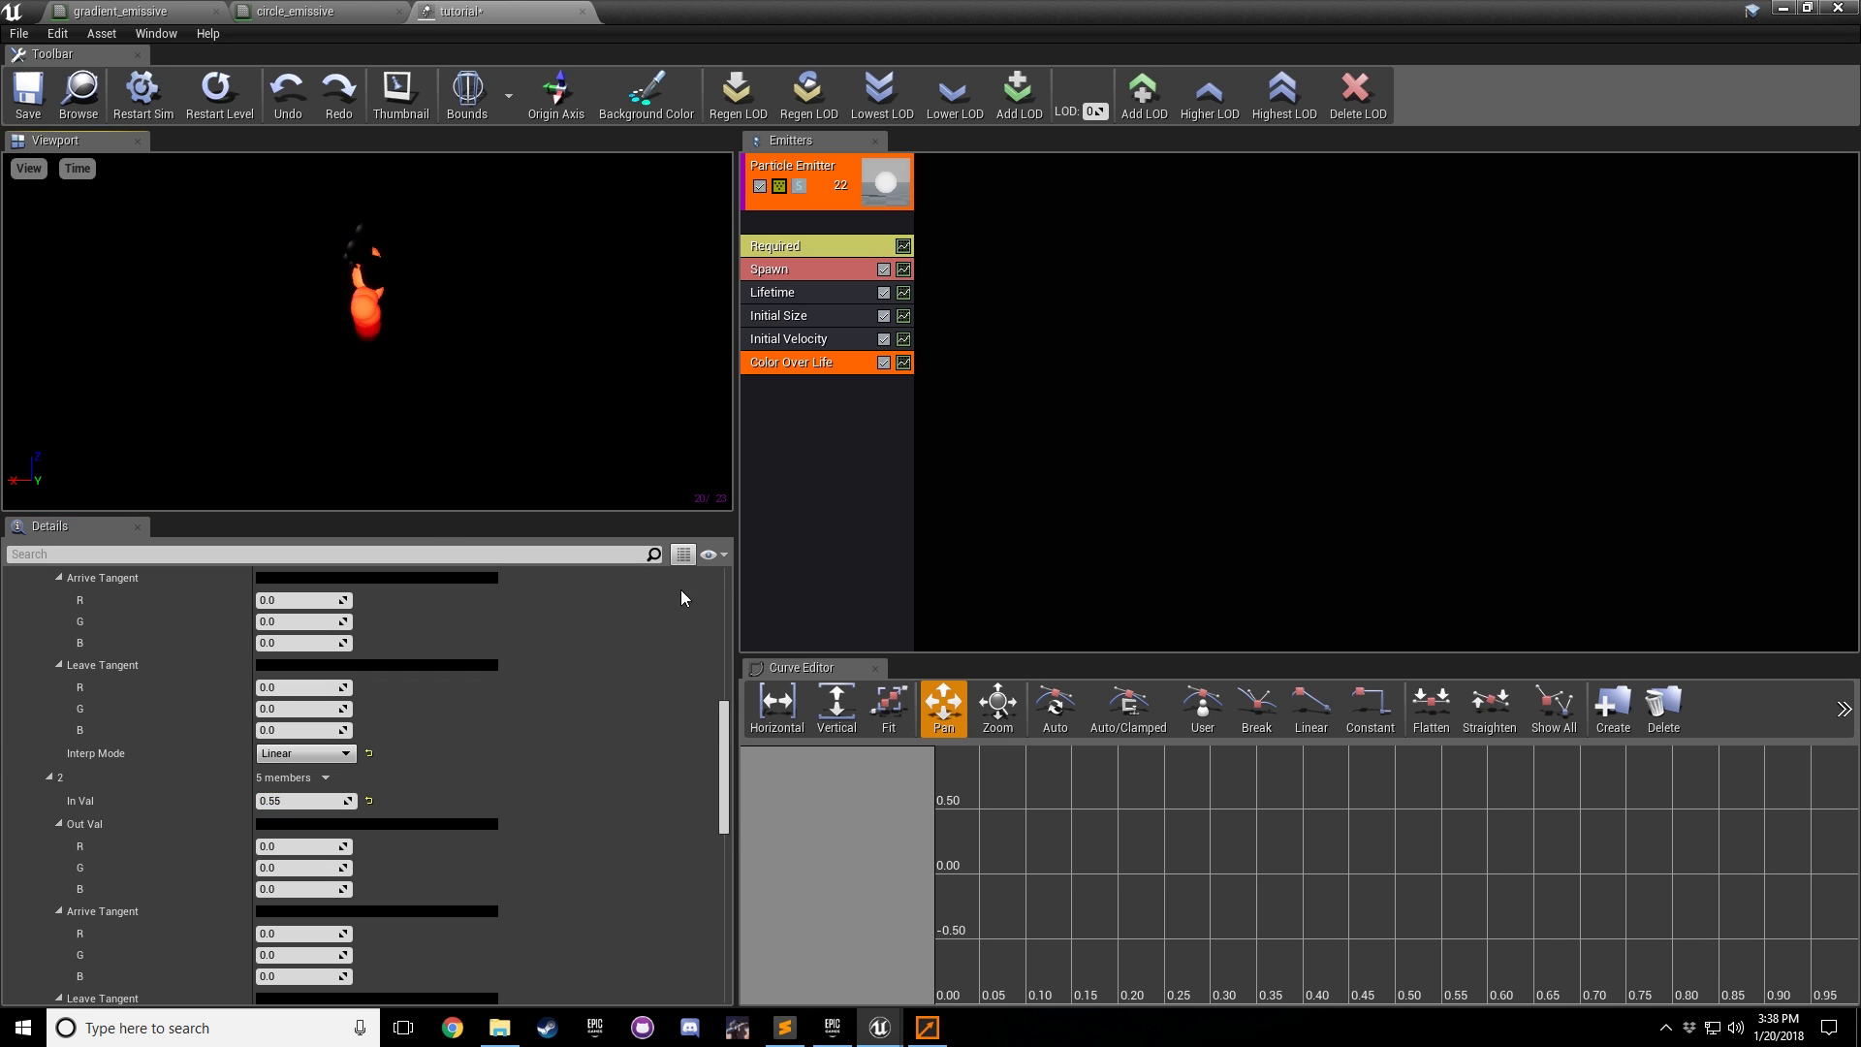
Step: Set the emitter's Initial Size to a maximum X of 6.0 and a minimum X of 2.0
click(809, 312)
click(303, 651)
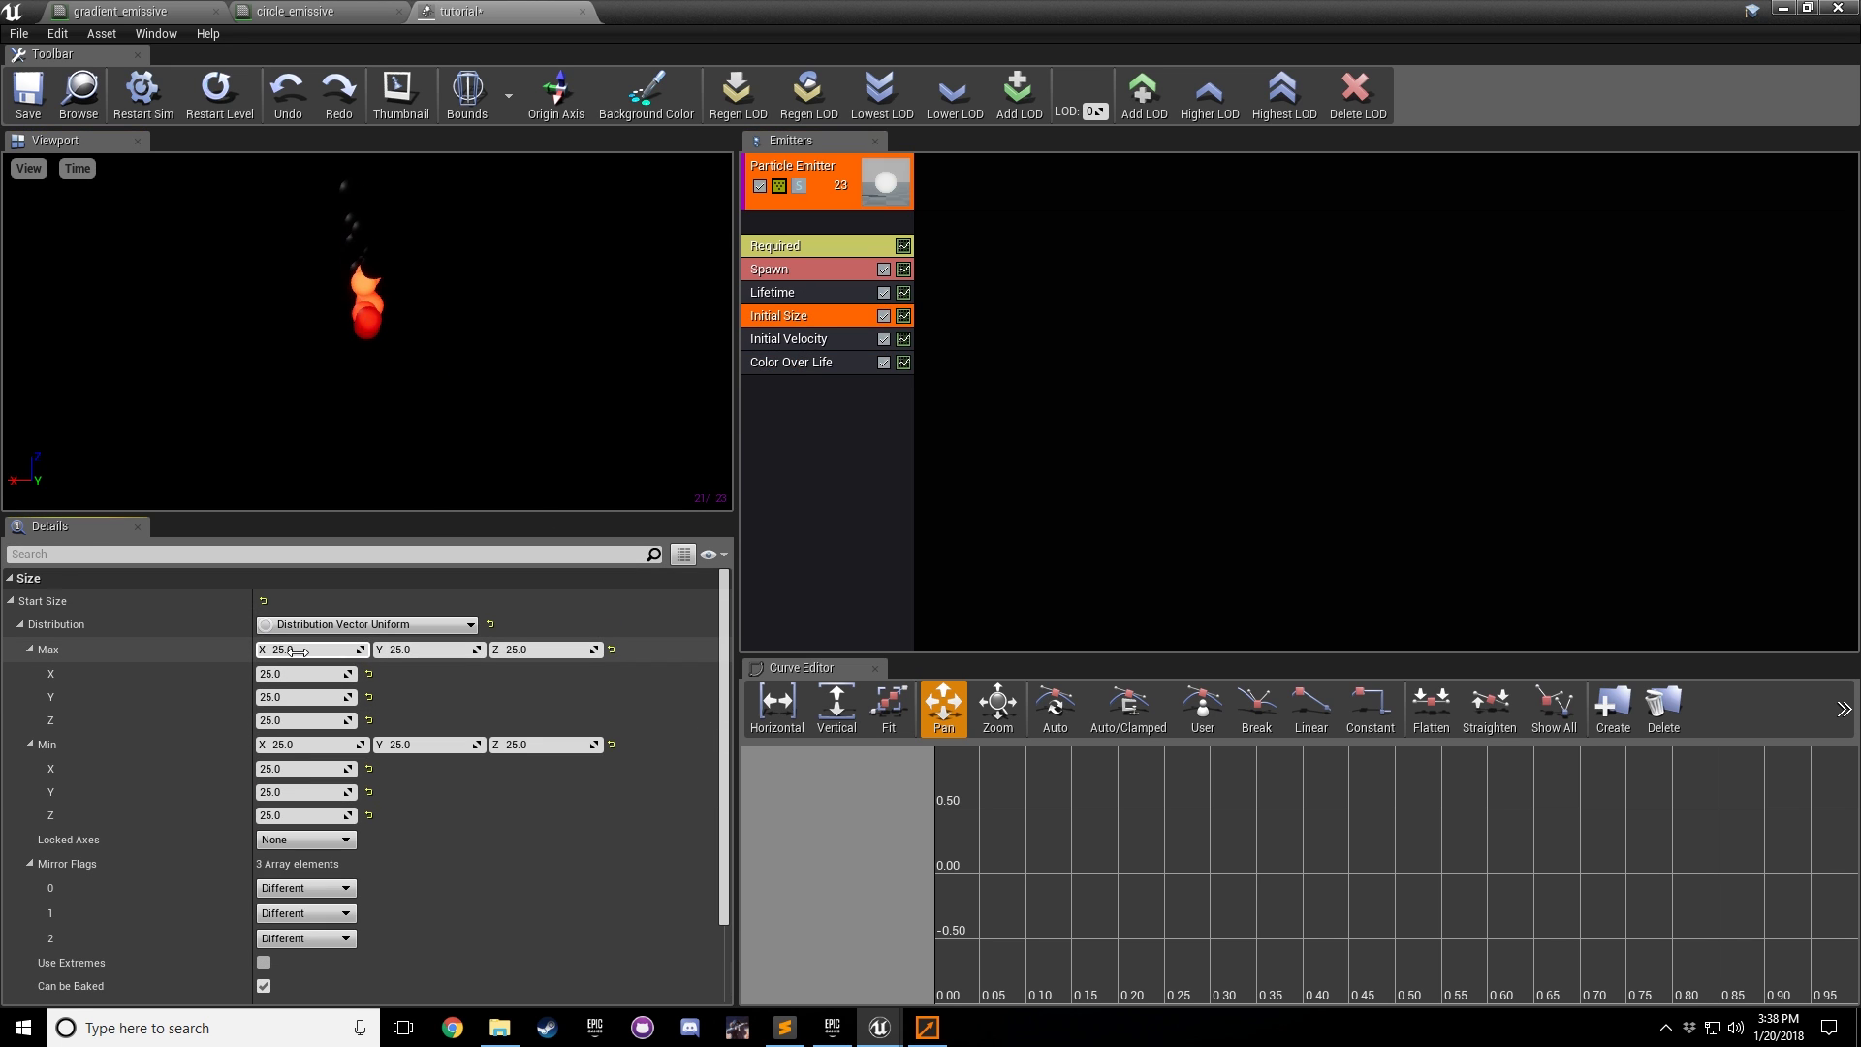
text(6)
click(330, 744)
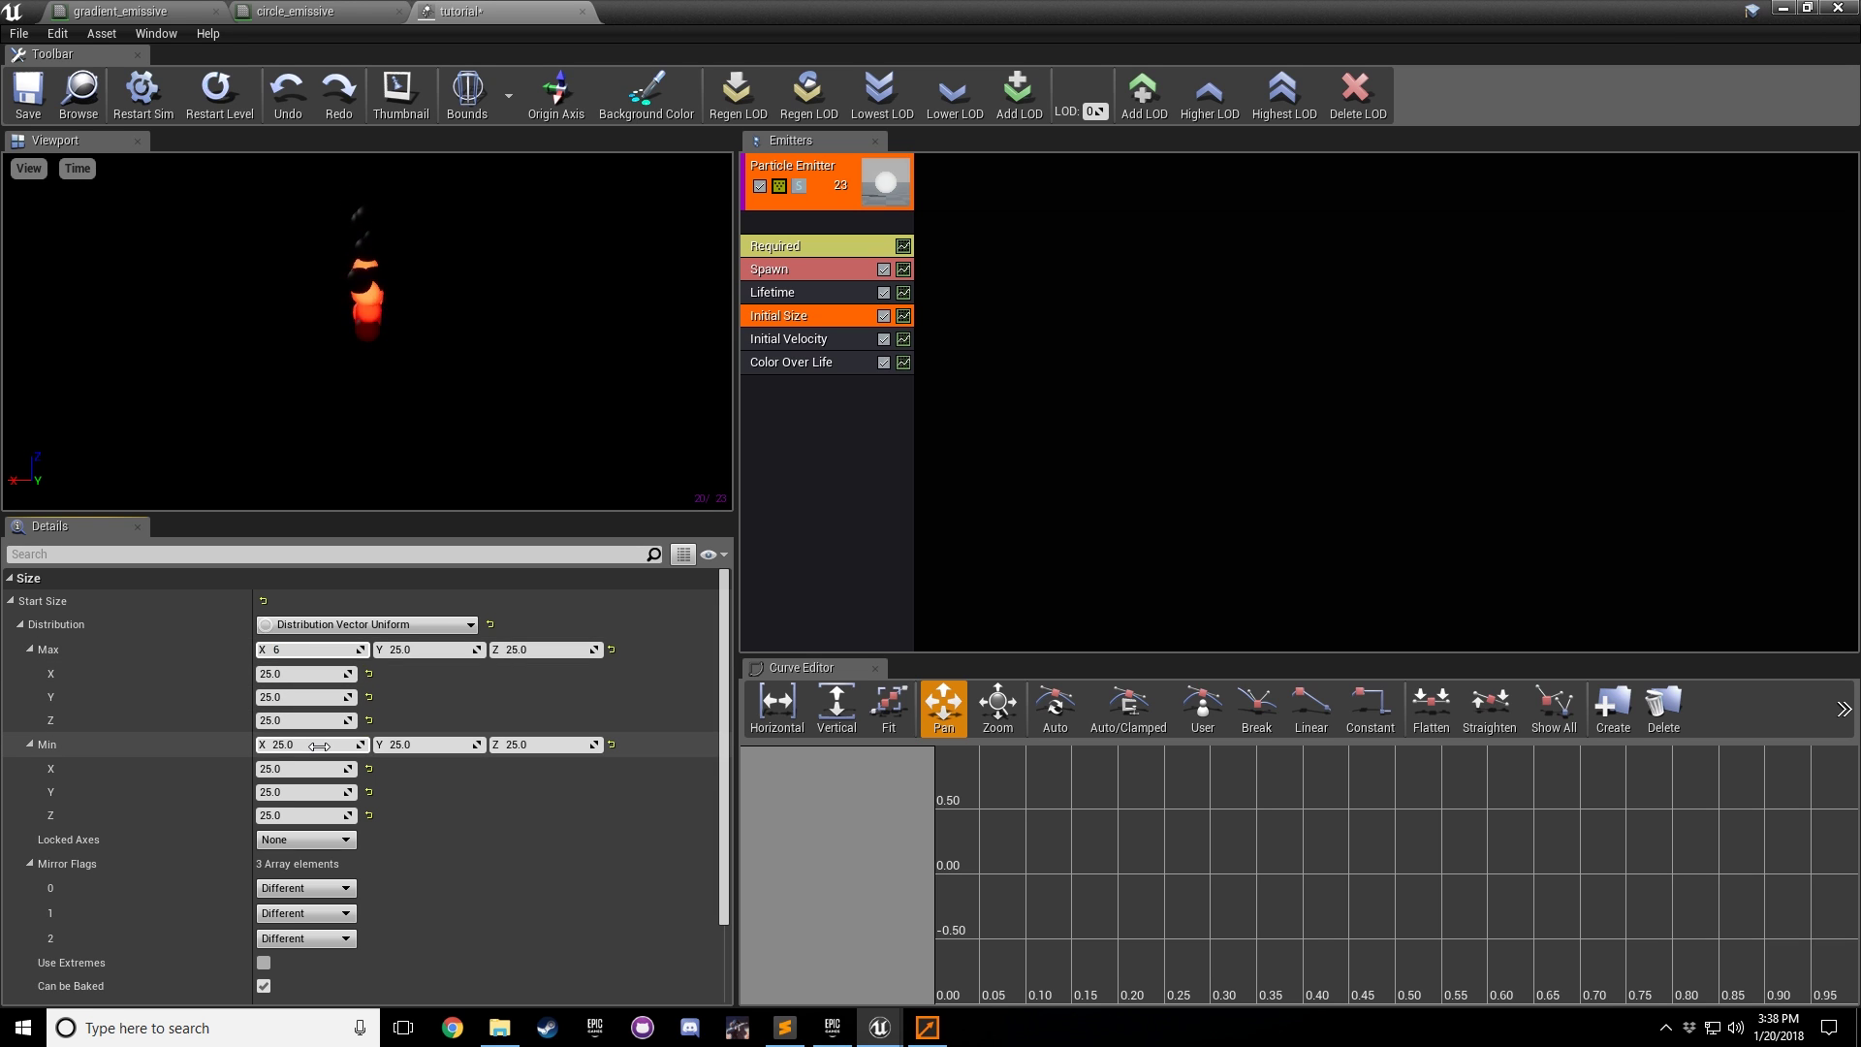
text(2)
key(Return)
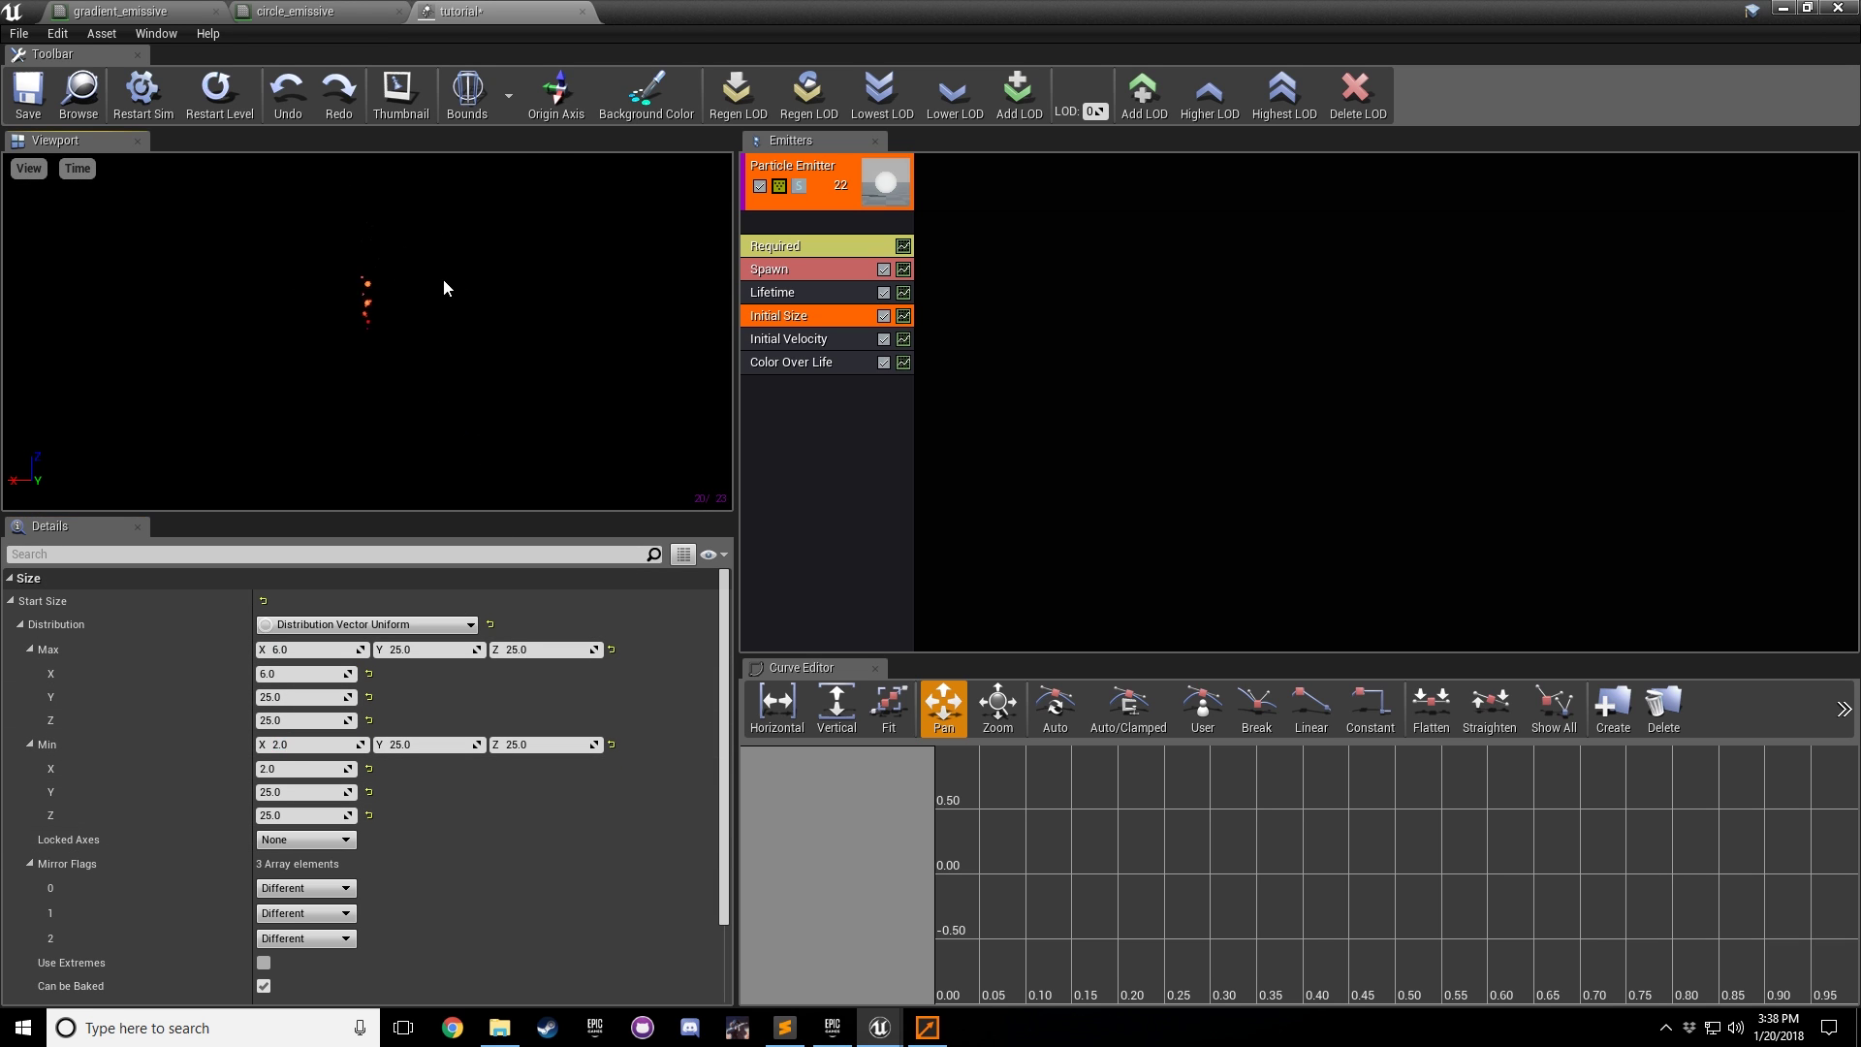
Step: Change the preview background color to gray with a value of 0.317708 and enlarge the preview viewport
click(659, 95)
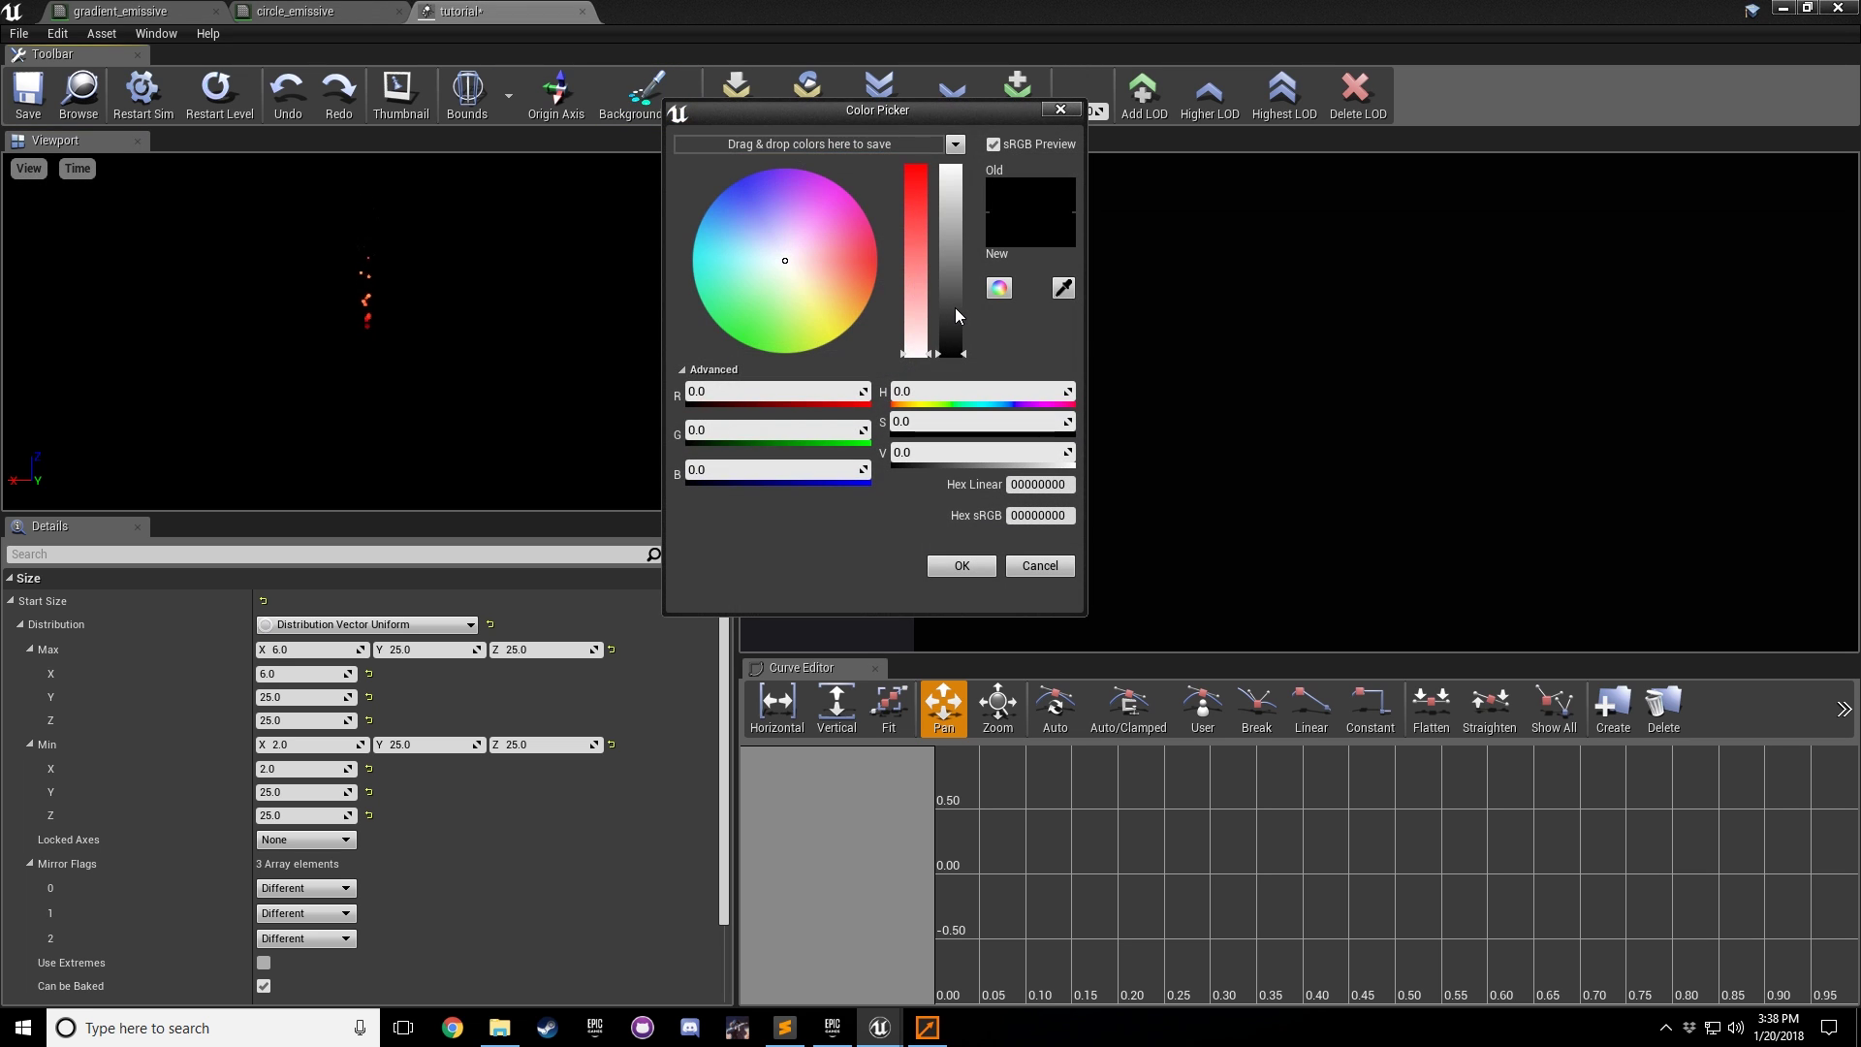
drag(951, 308, 952, 294)
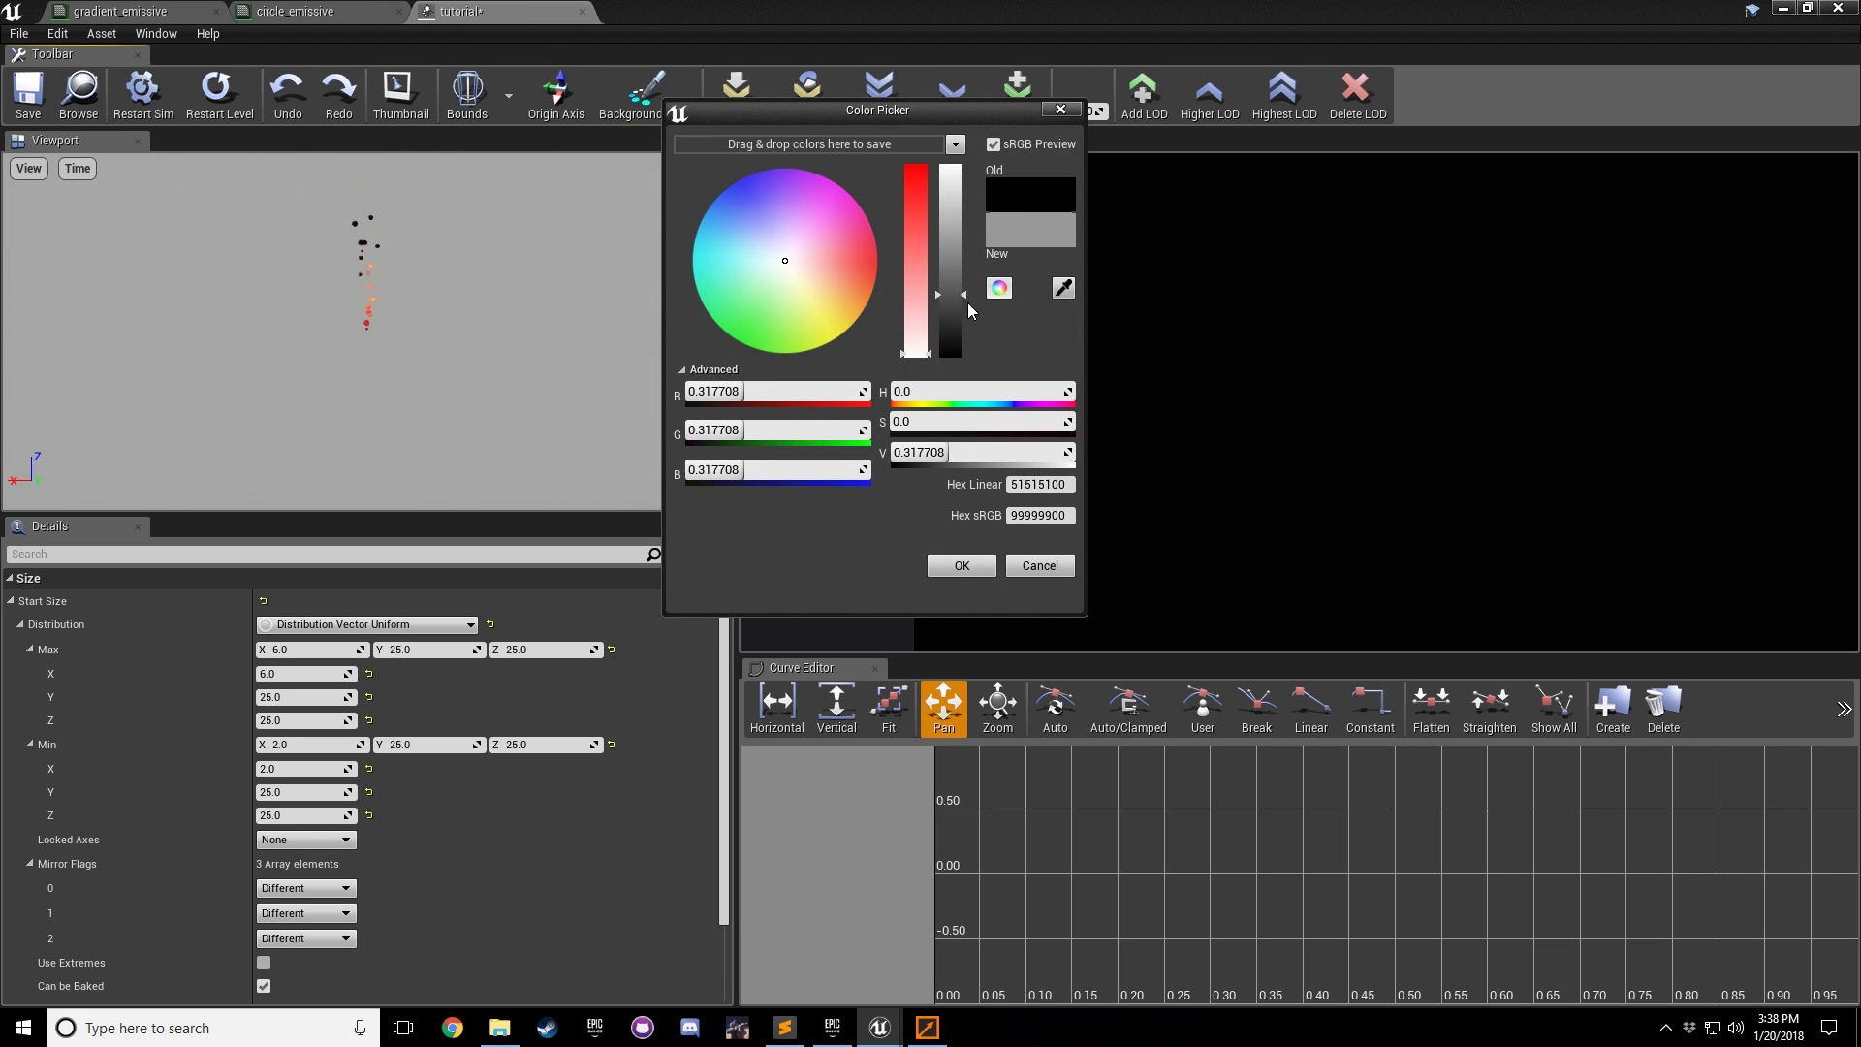
click(964, 565)
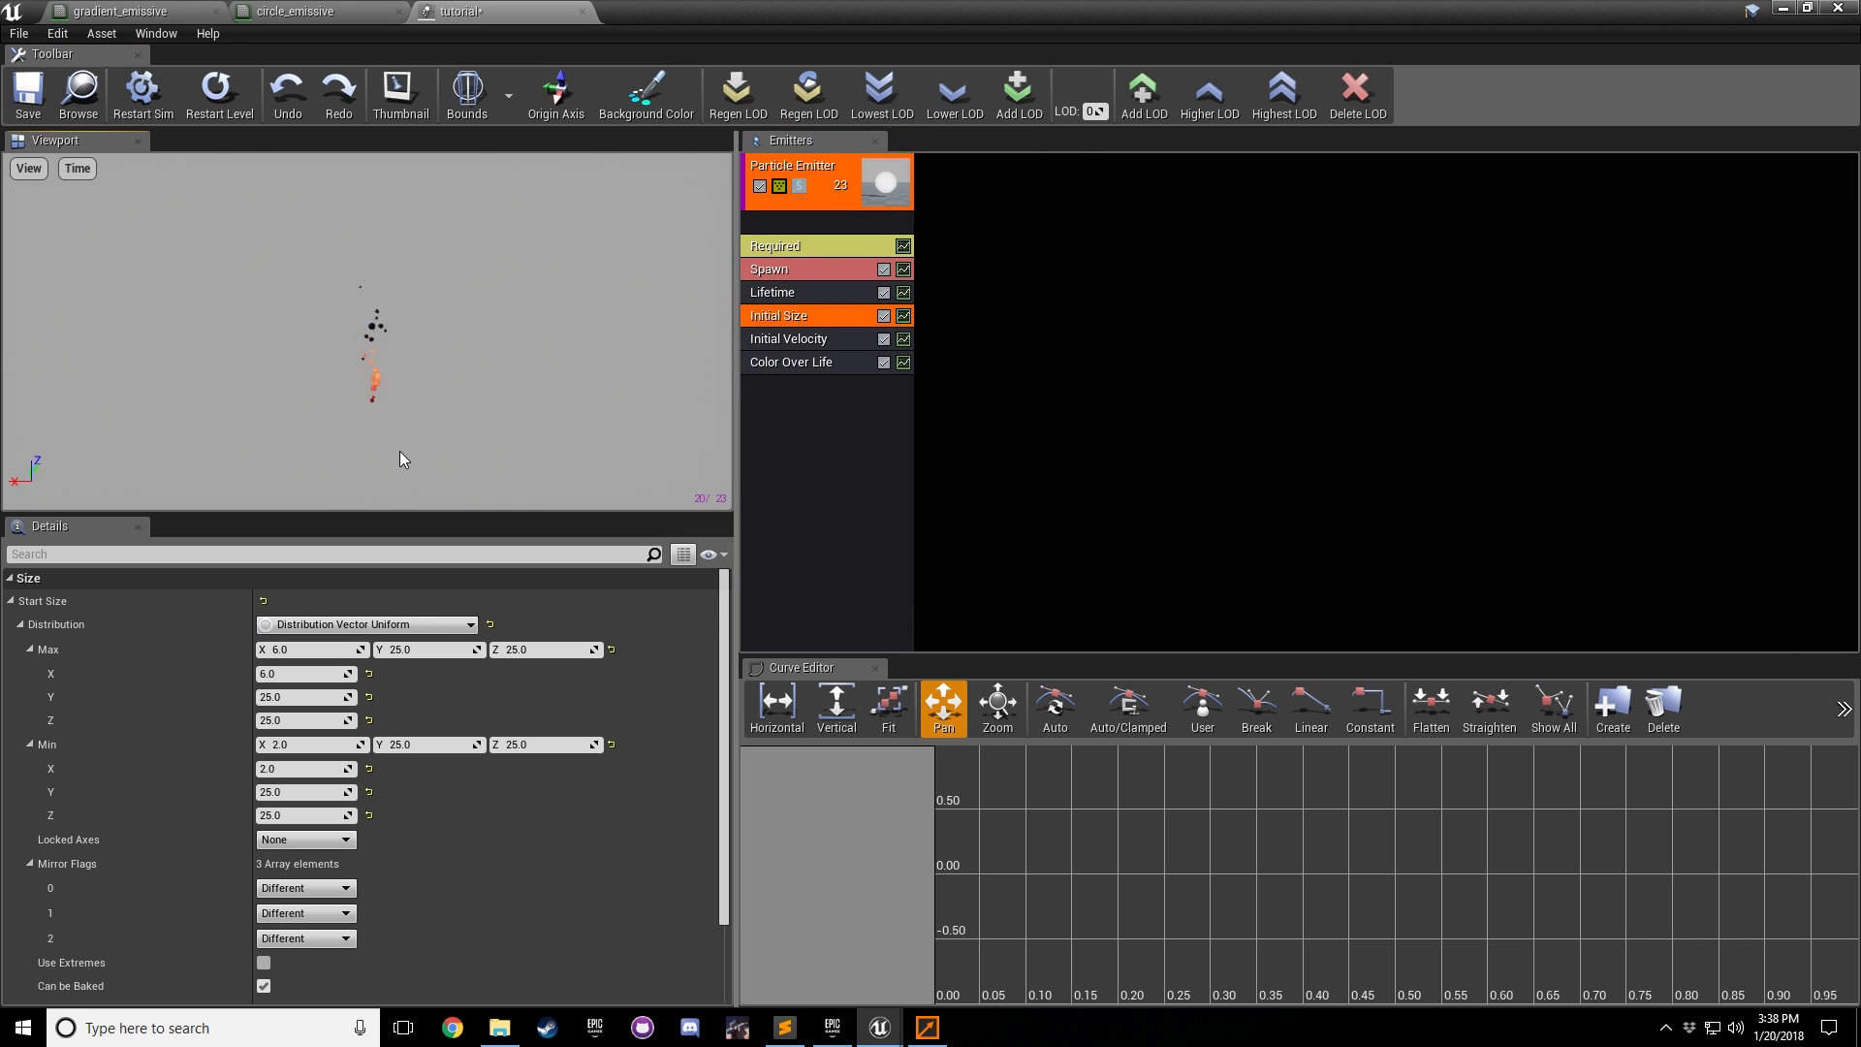
drag(426, 514, 426, 661)
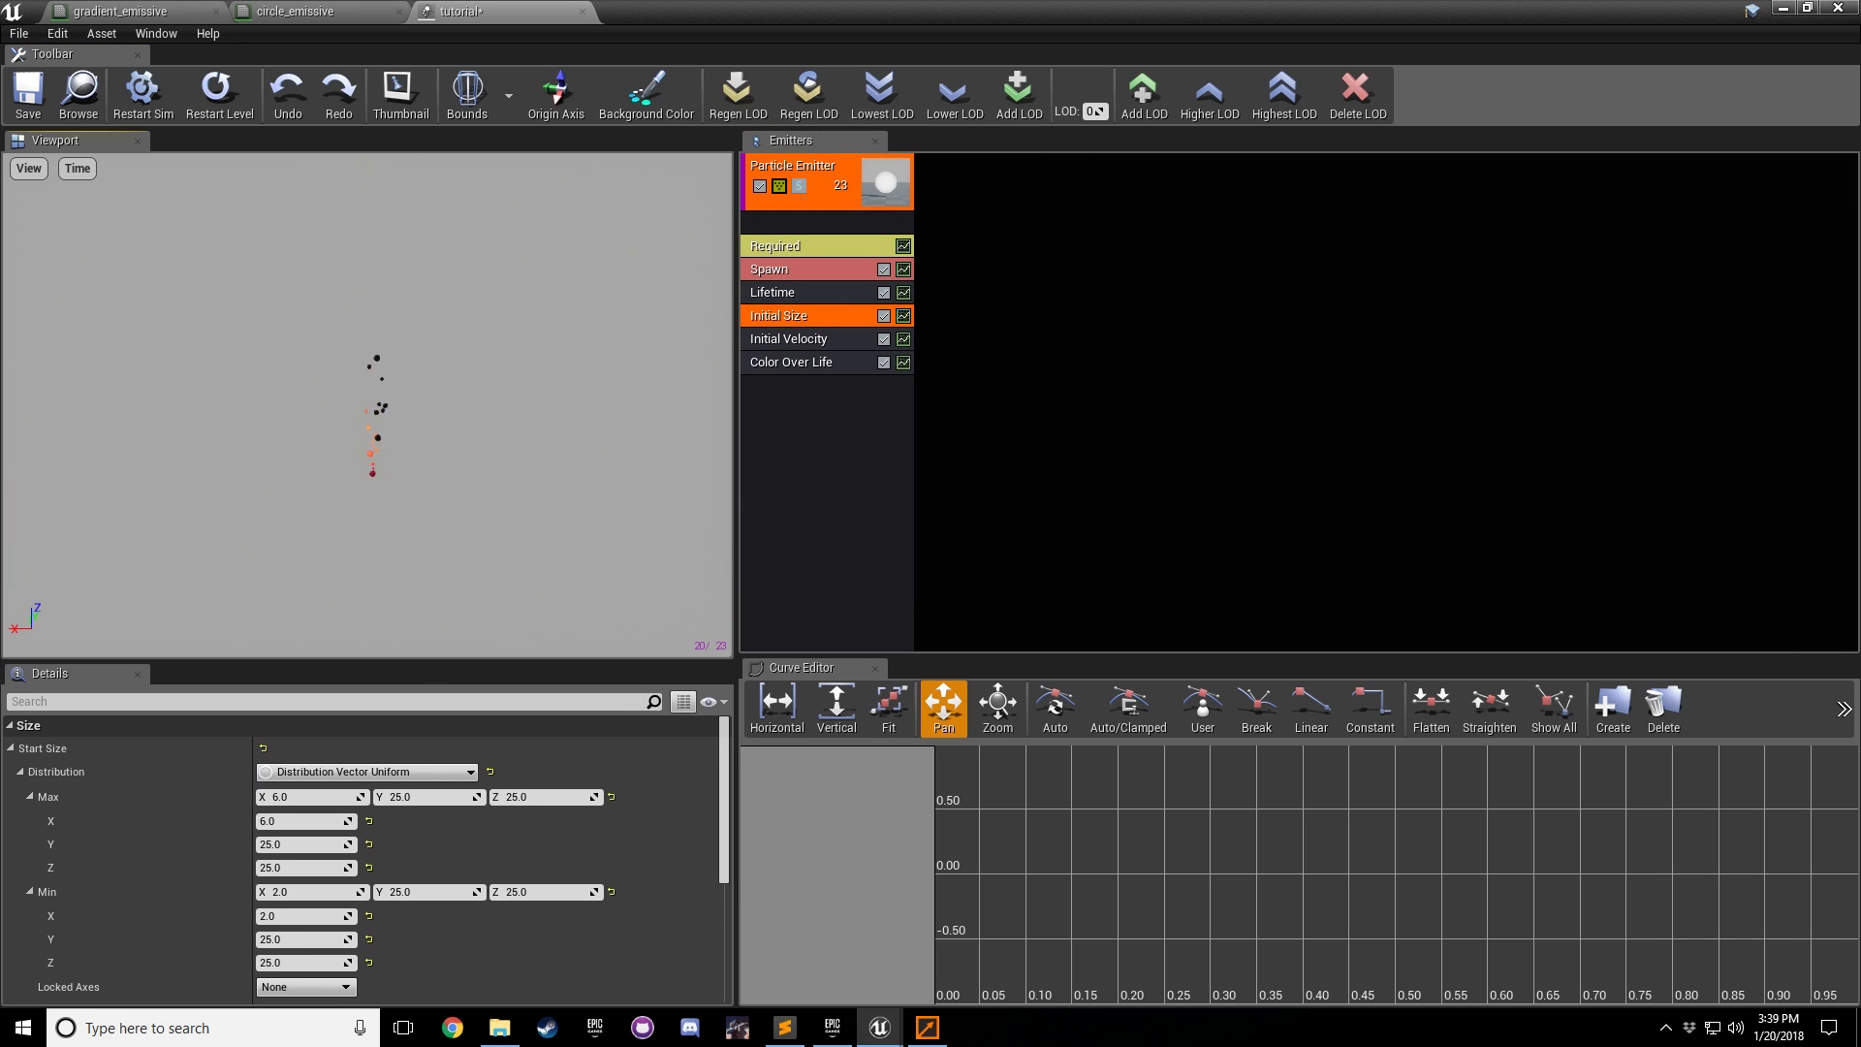
Step: Add a New GPU Sprites TypeData module to the particle emitter
right_click(803, 220)
mouse_move(835, 227)
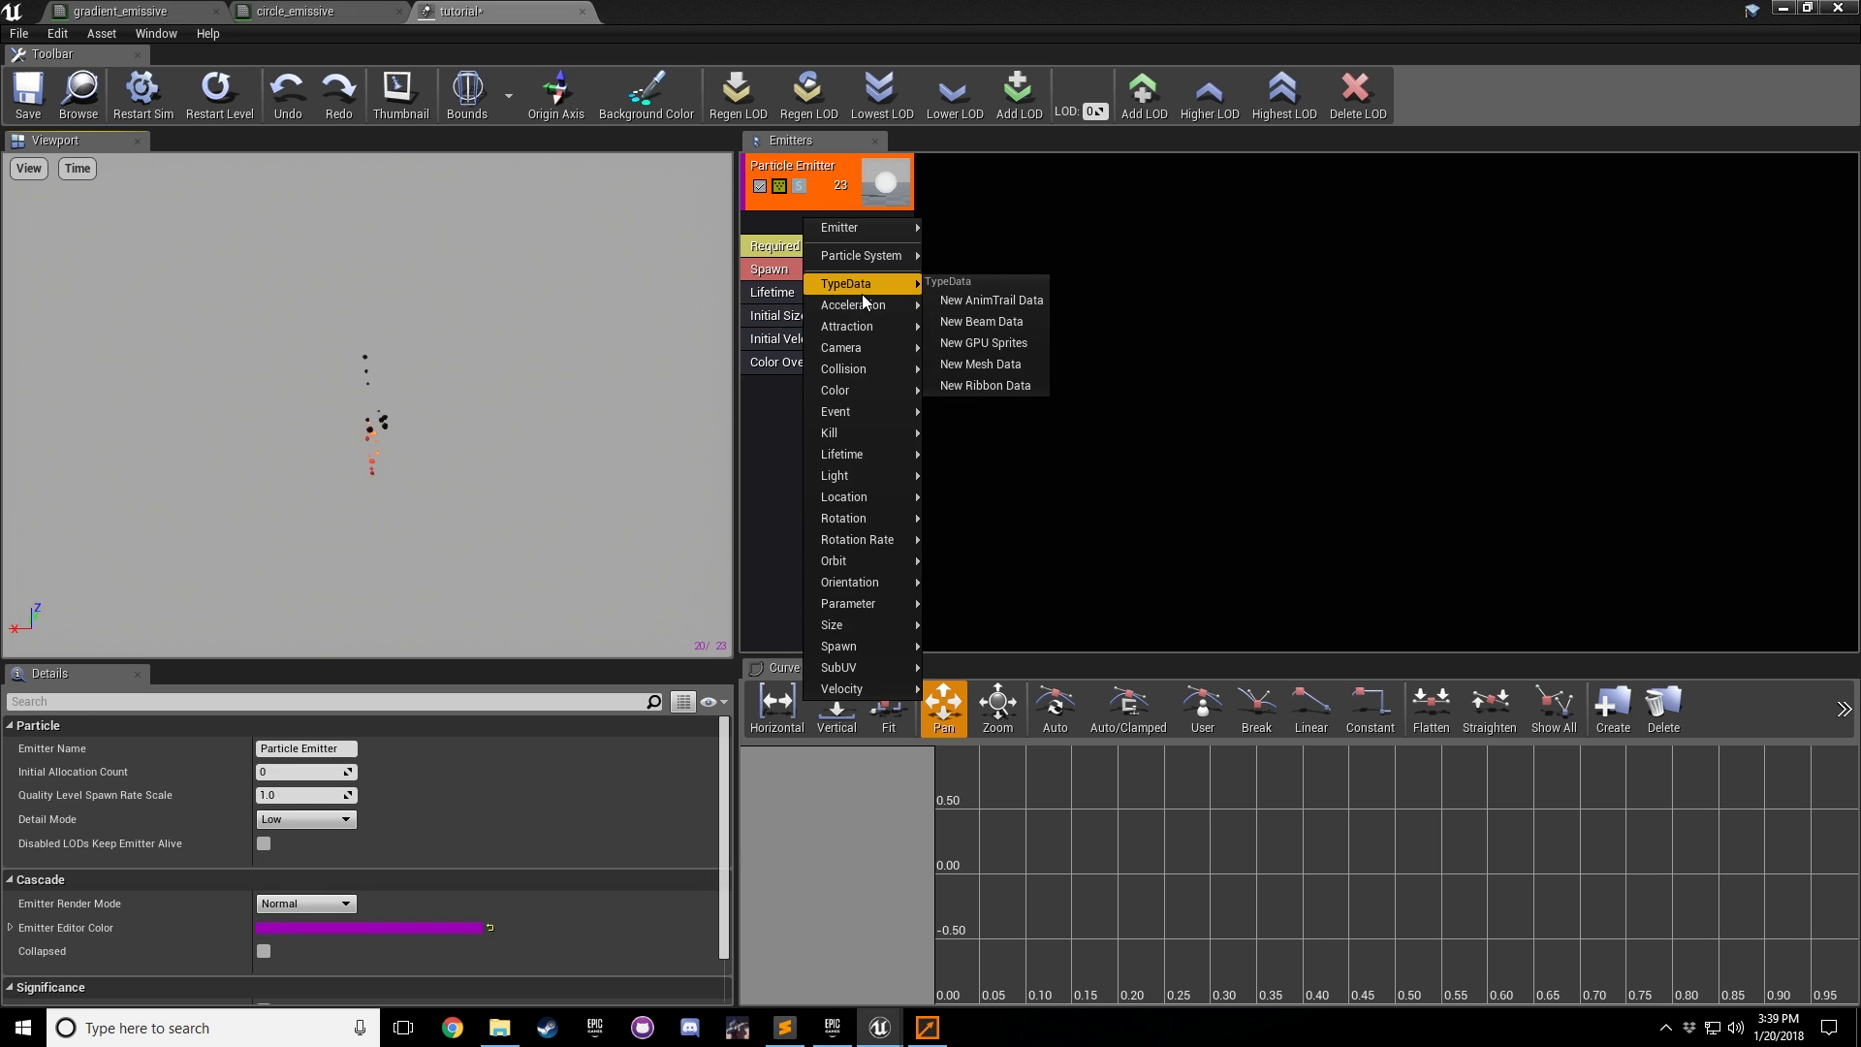
click(773, 432)
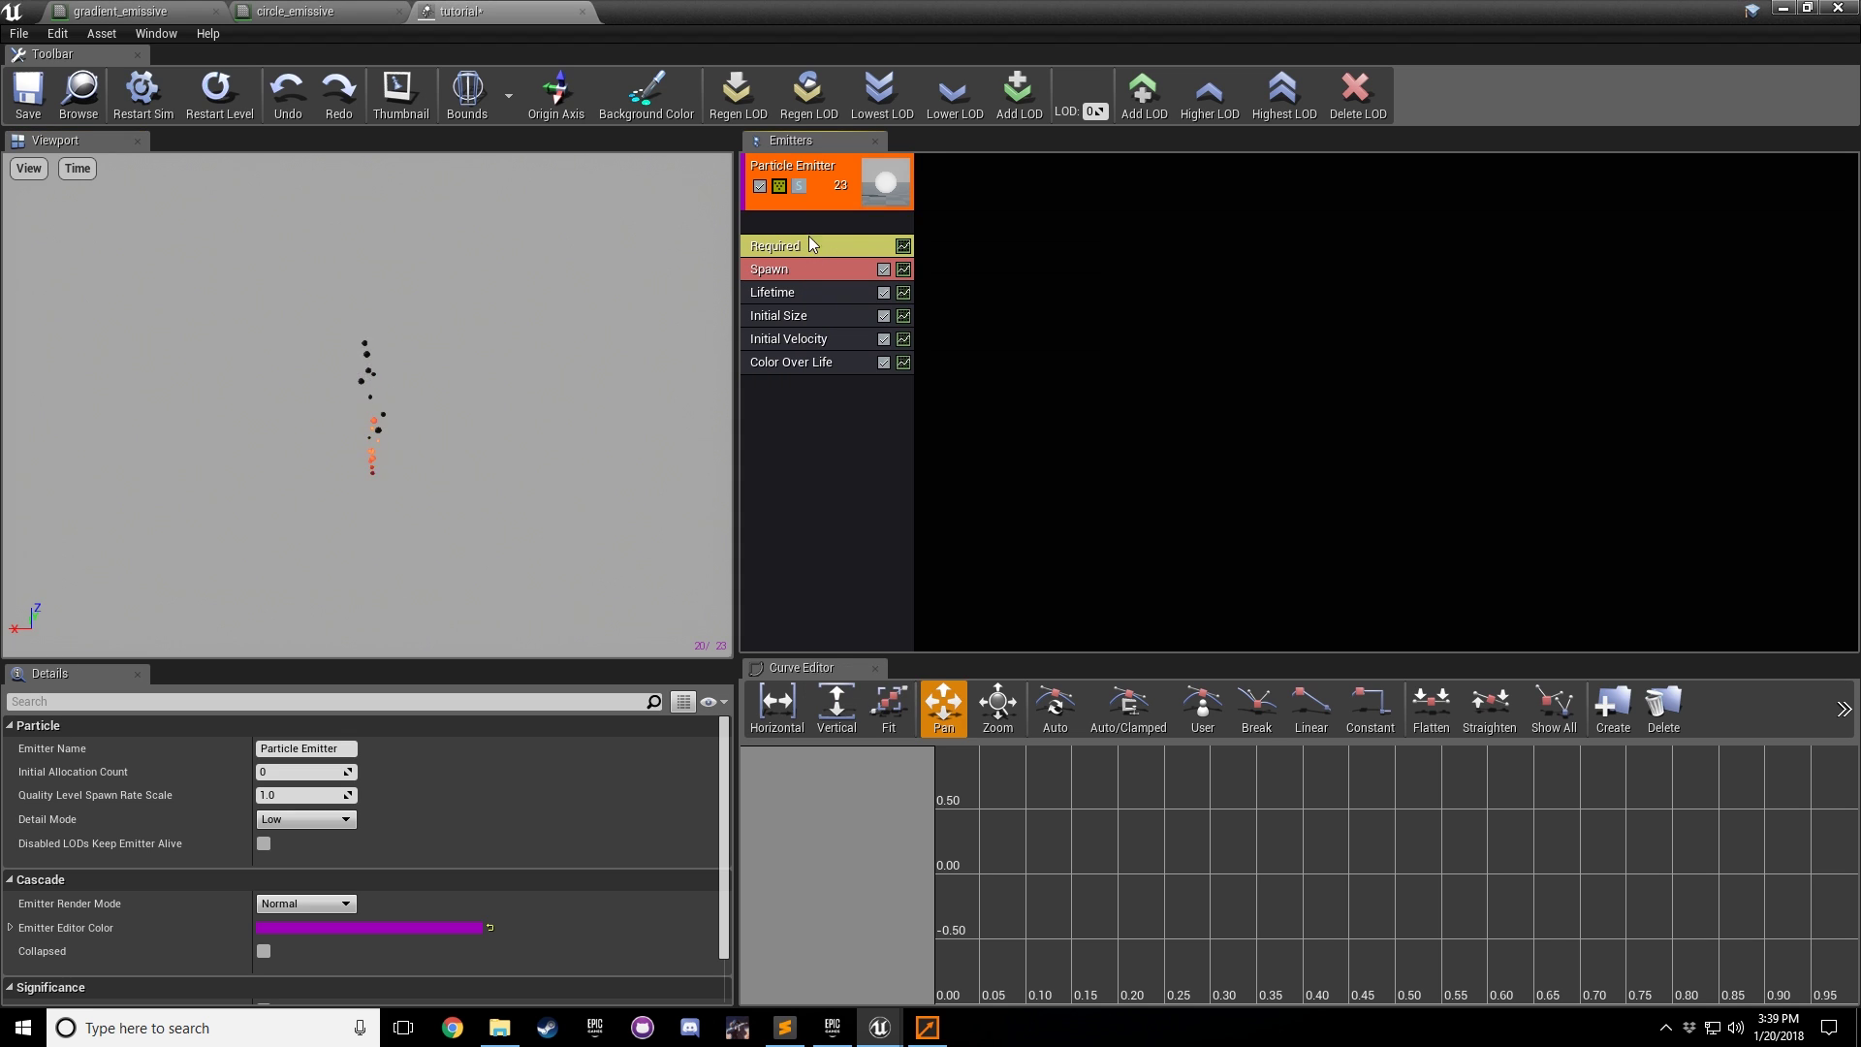
right_click(802, 215)
mouse_move(875, 225)
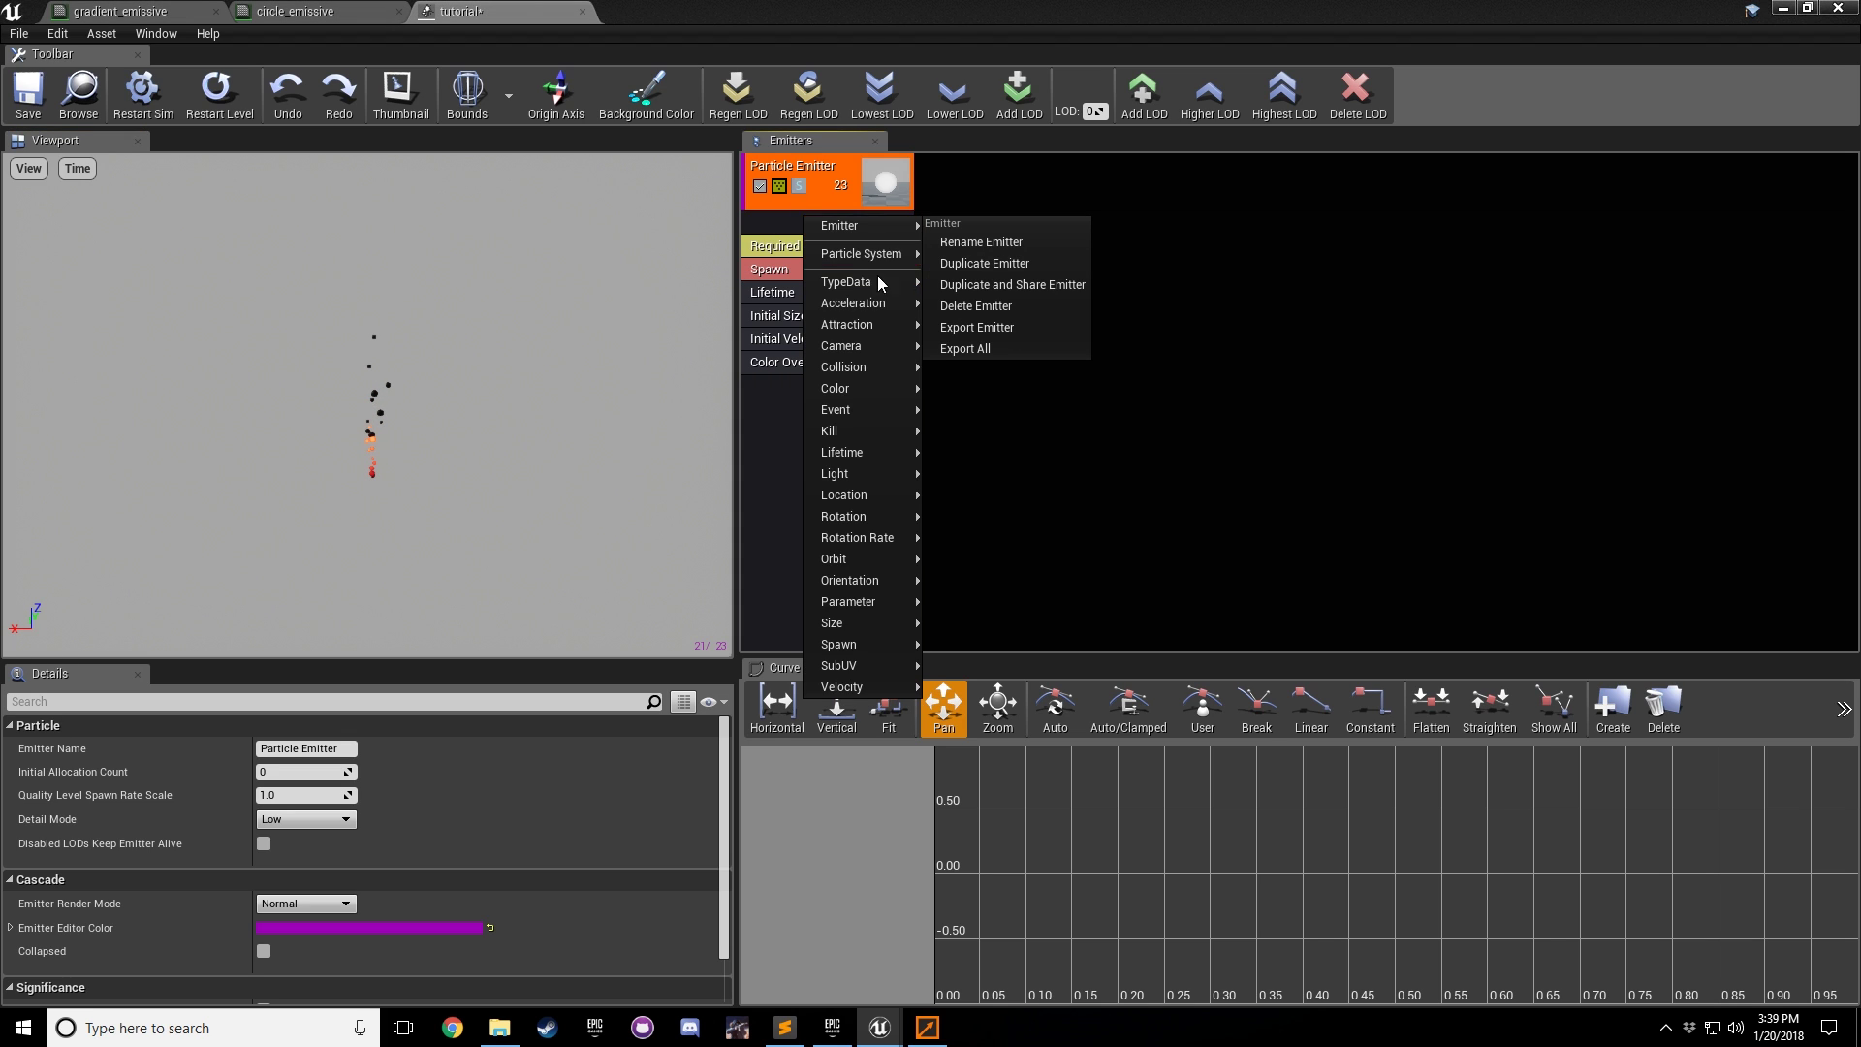
mouse_move(894, 283)
click(992, 349)
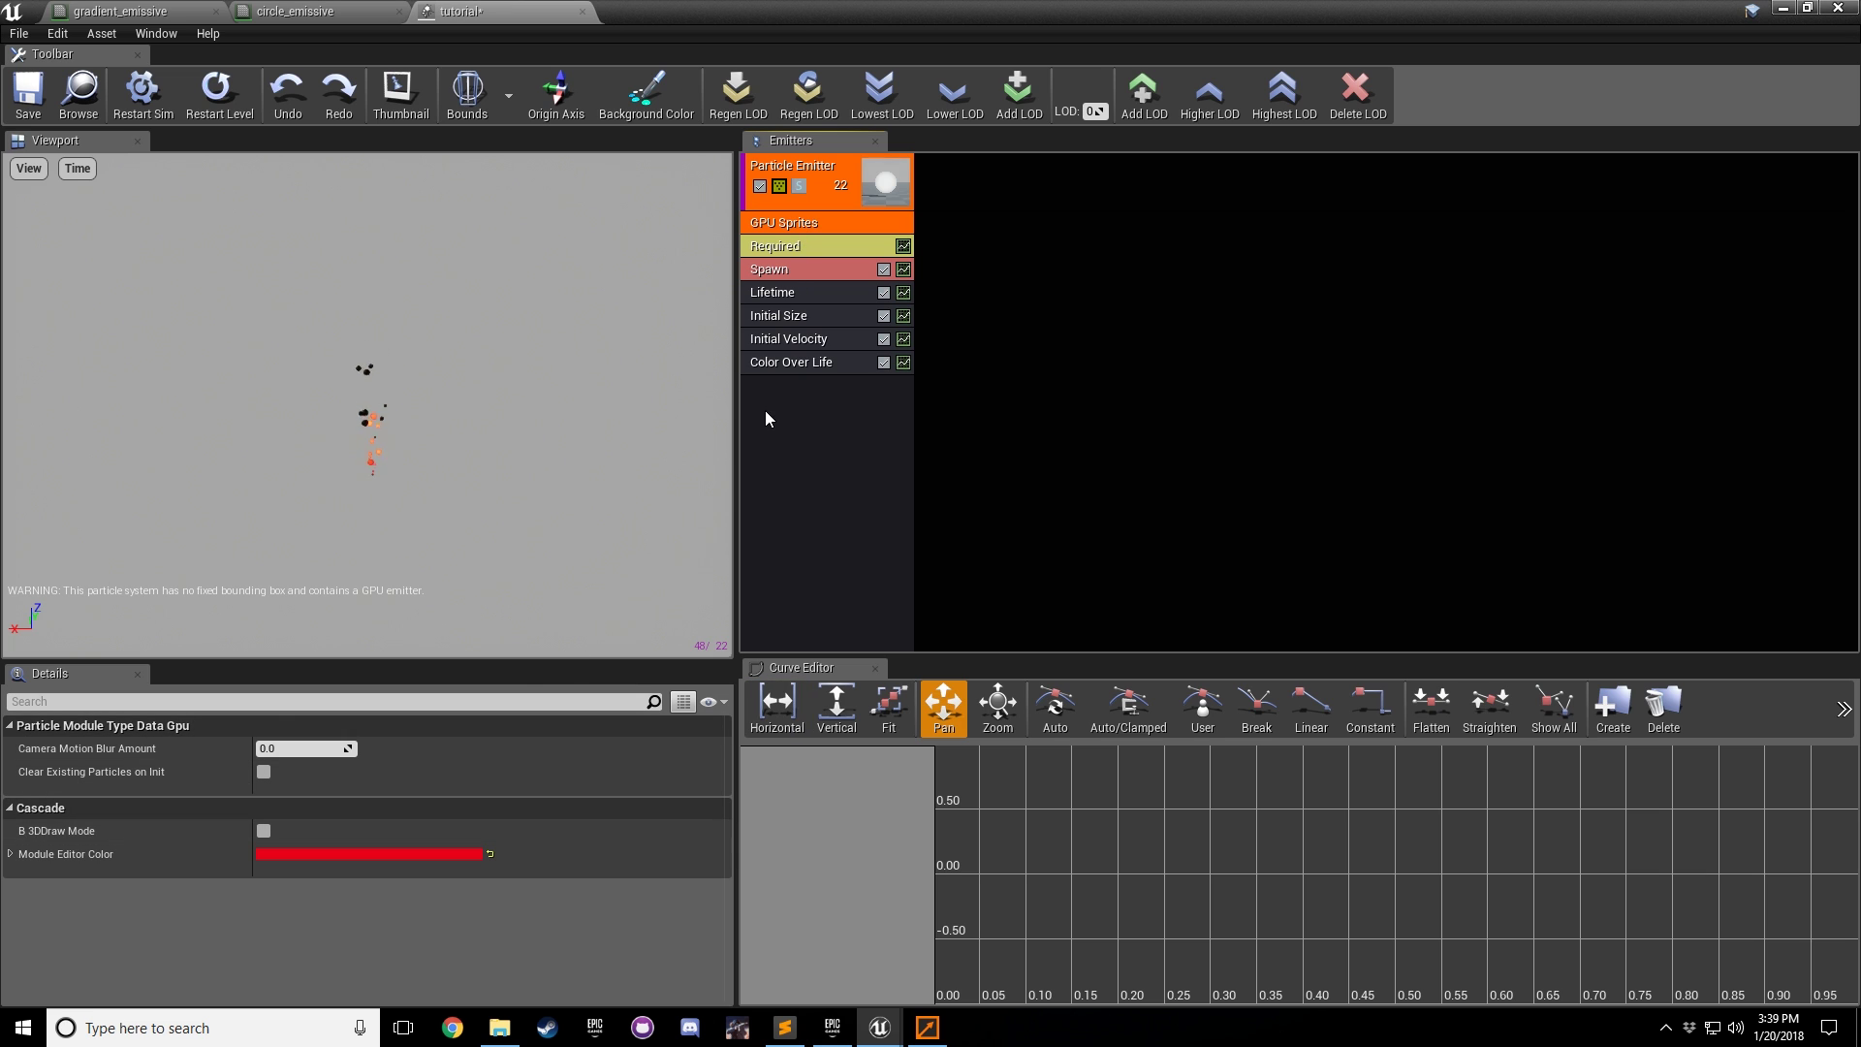
Step: Increase the constant spawn rate in the emitter's Spawn module
click(855, 407)
click(804, 269)
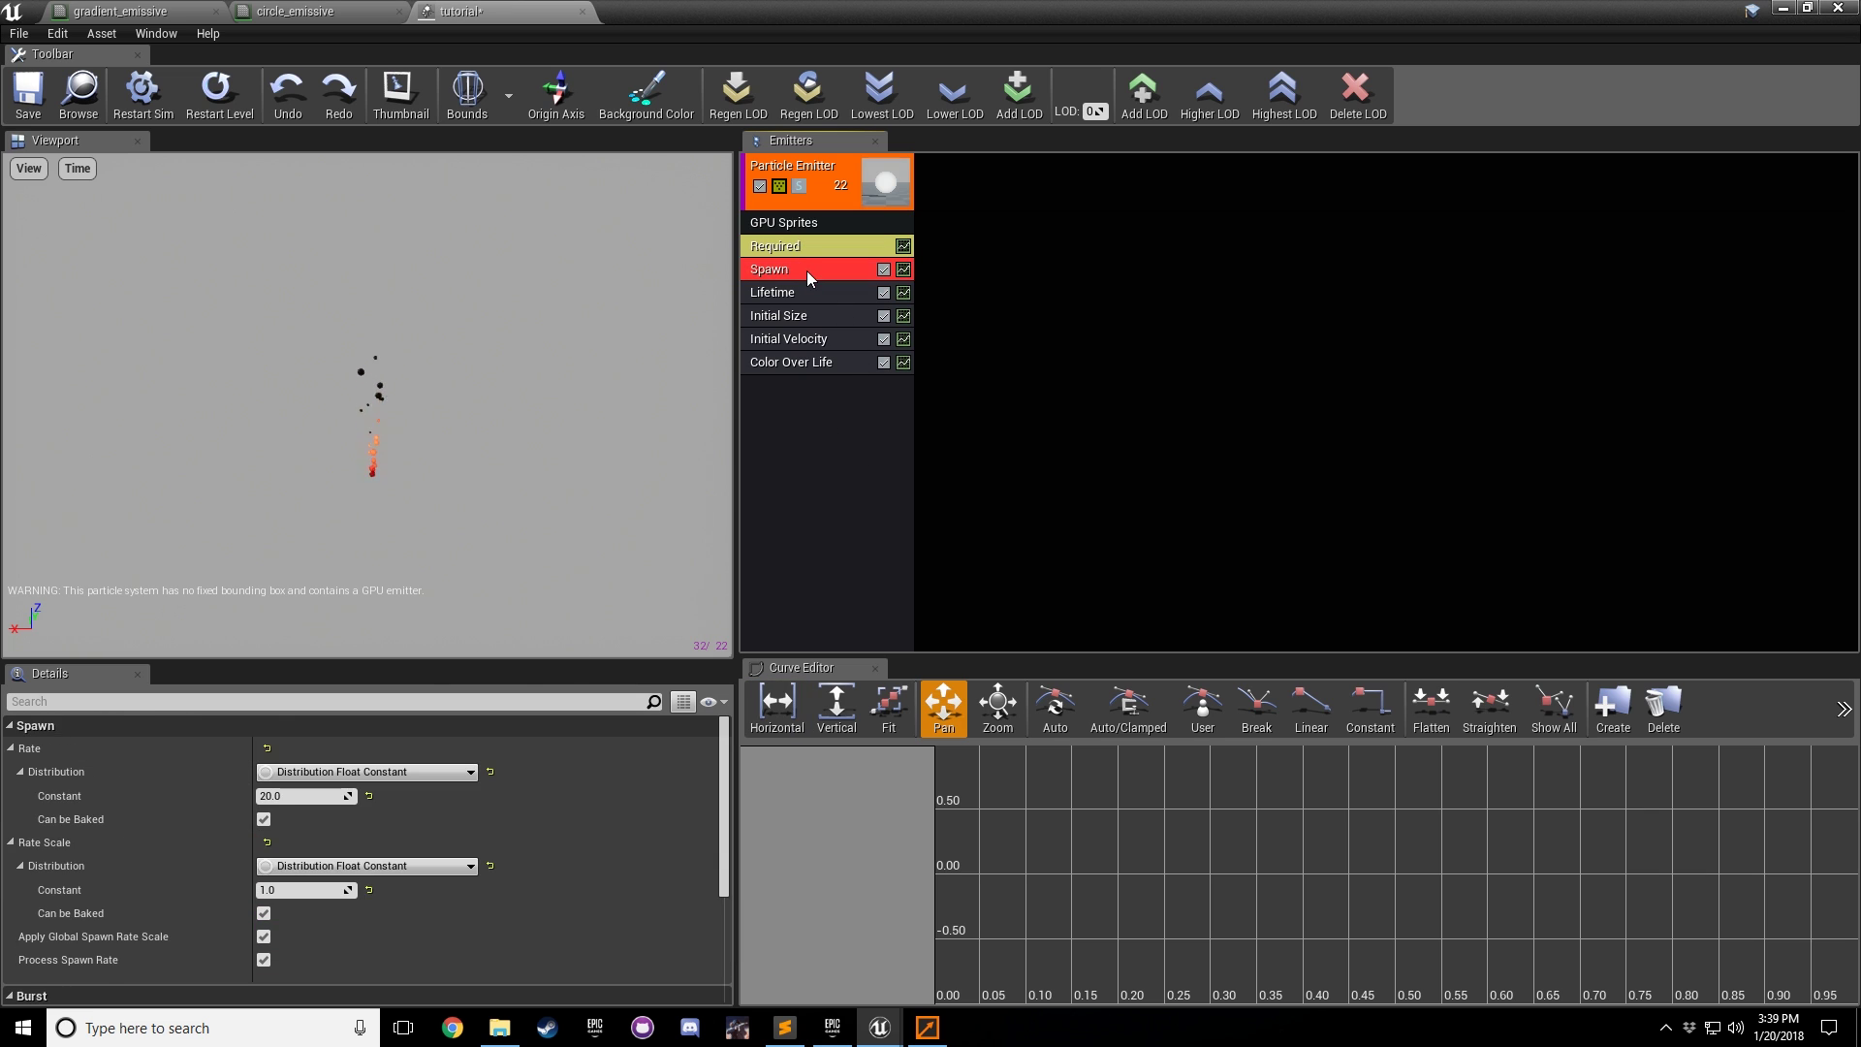
click(304, 795)
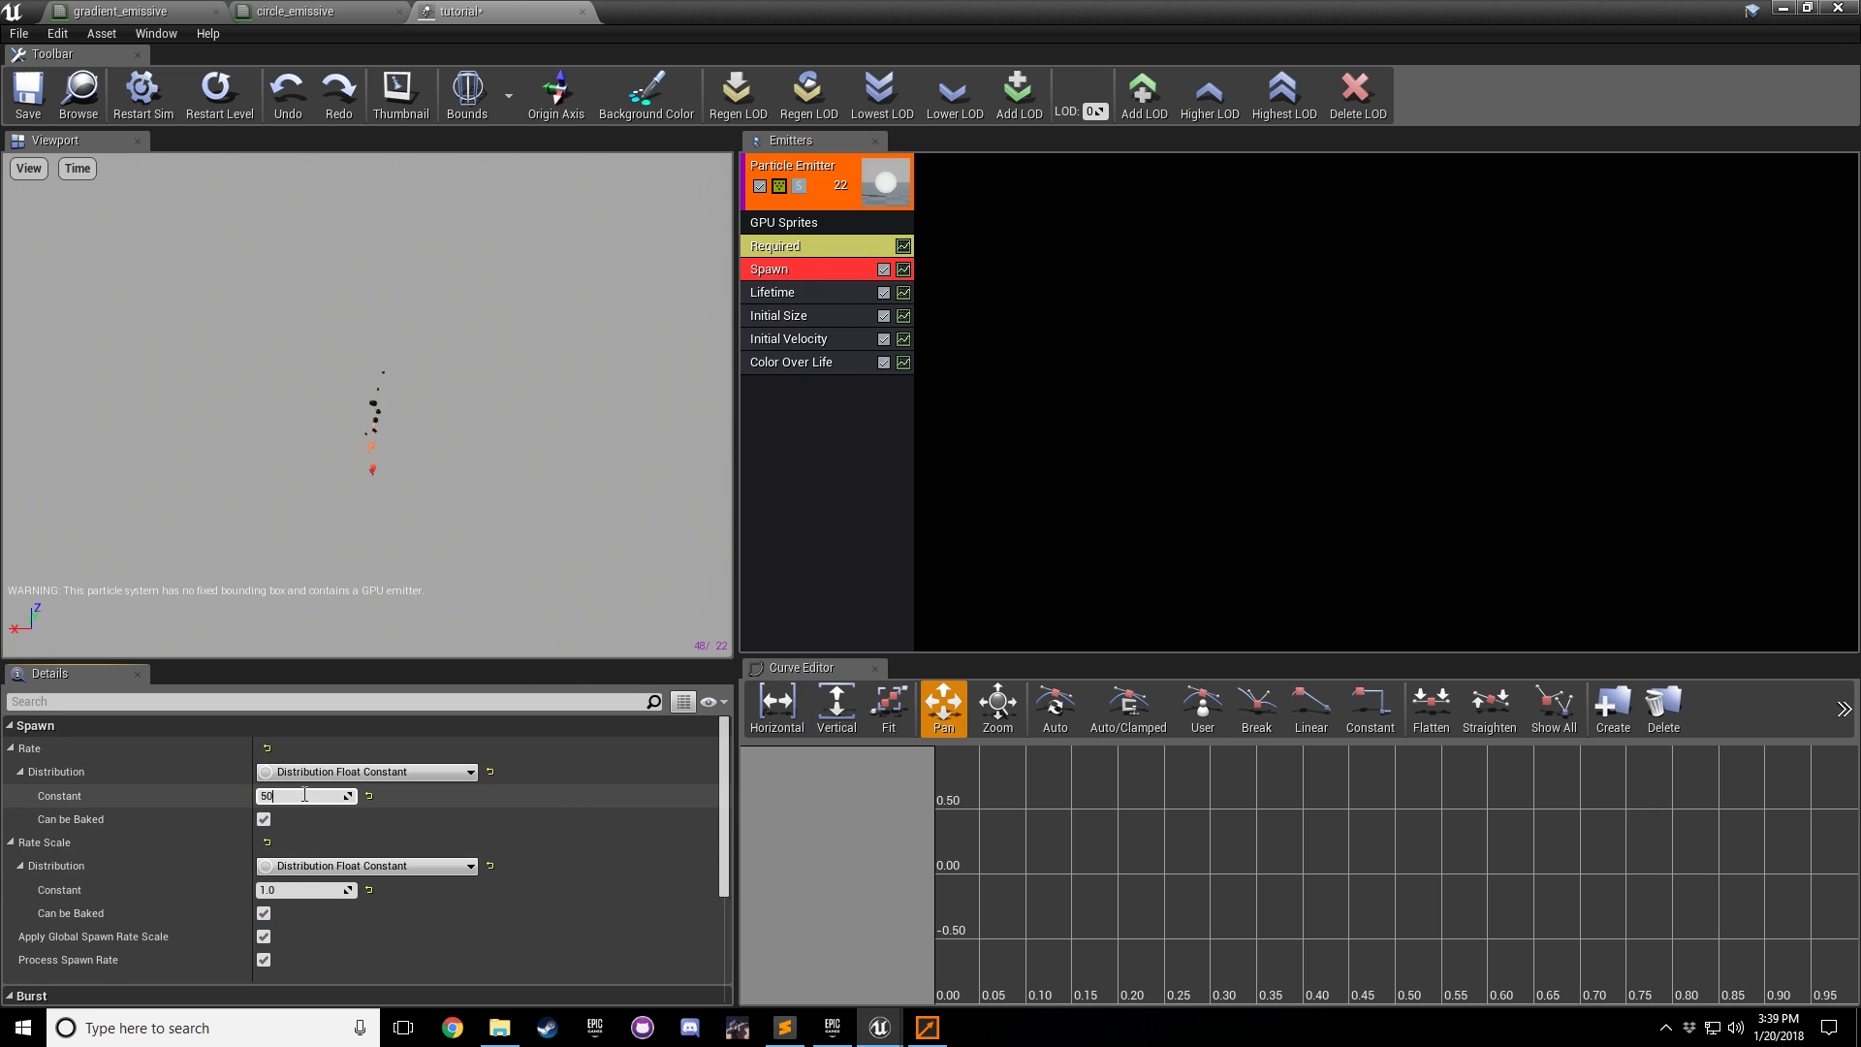
click(828, 497)
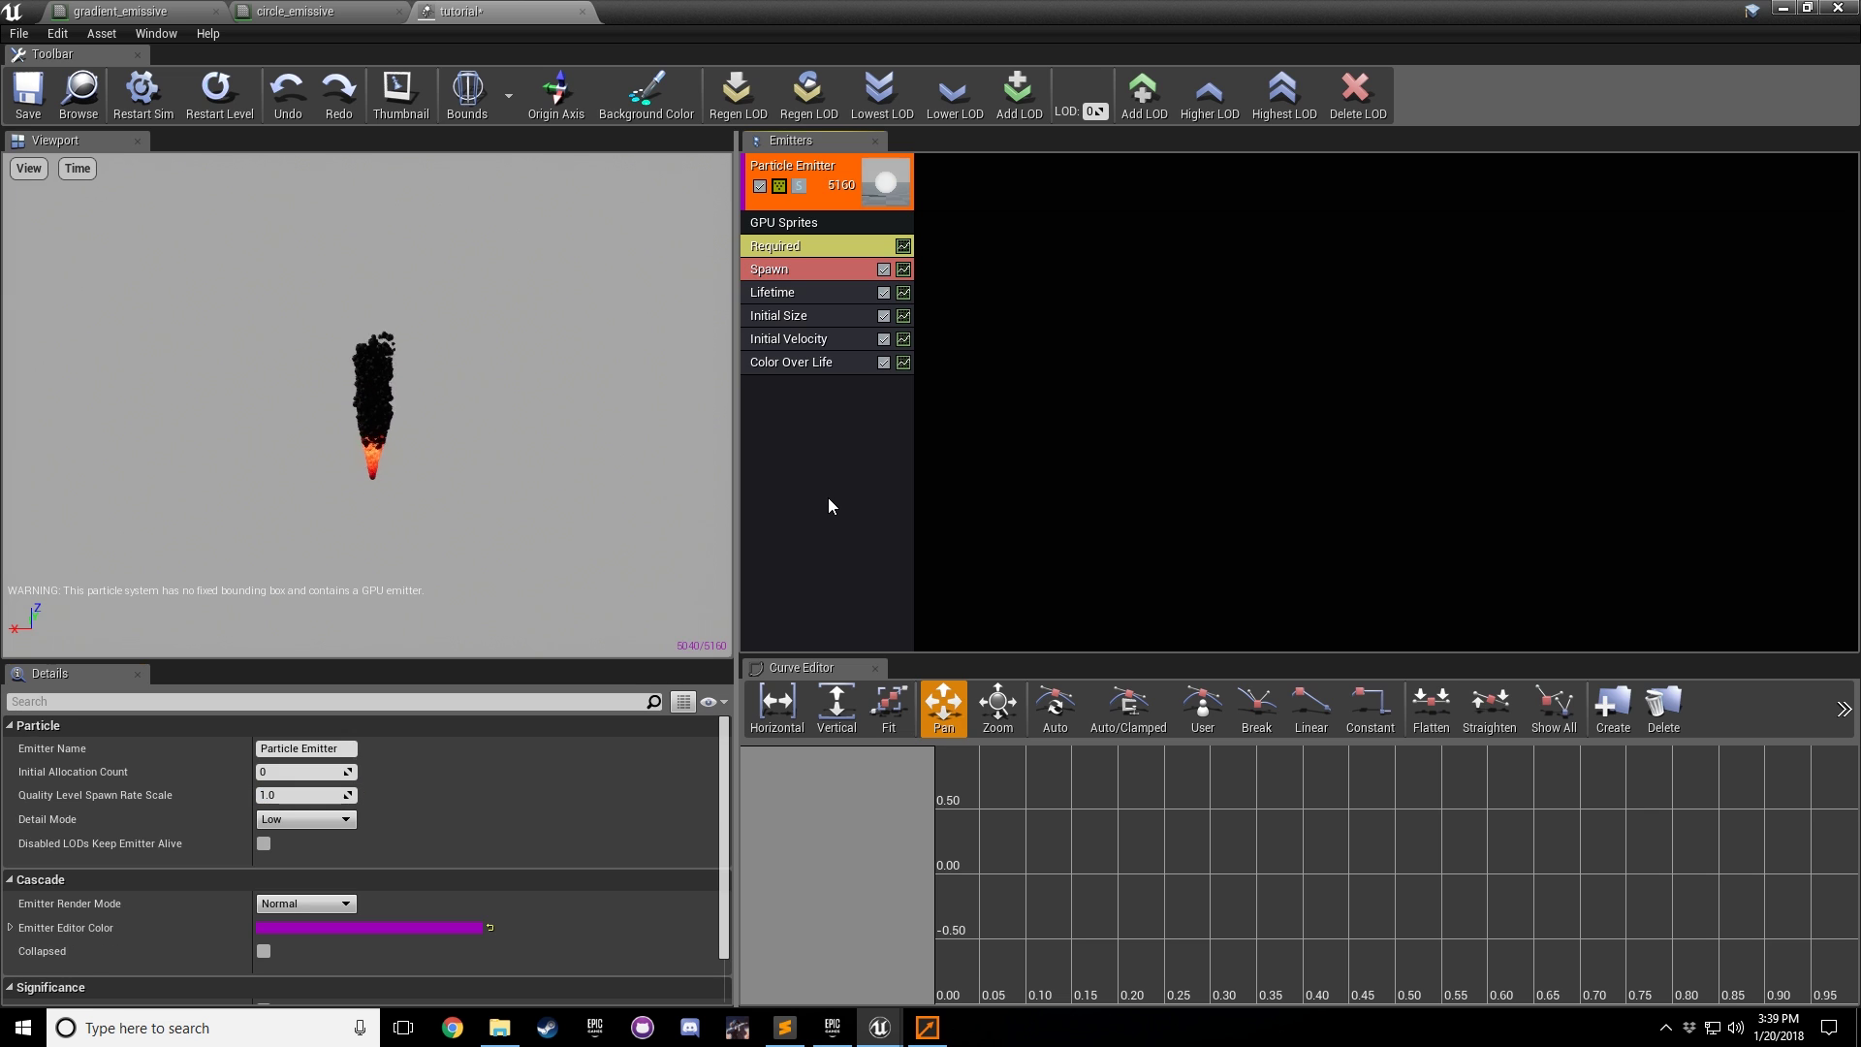
Step: Add a Local Vector Field module to the emitter and view its properties
right_click(781, 411)
mouse_move(839, 797)
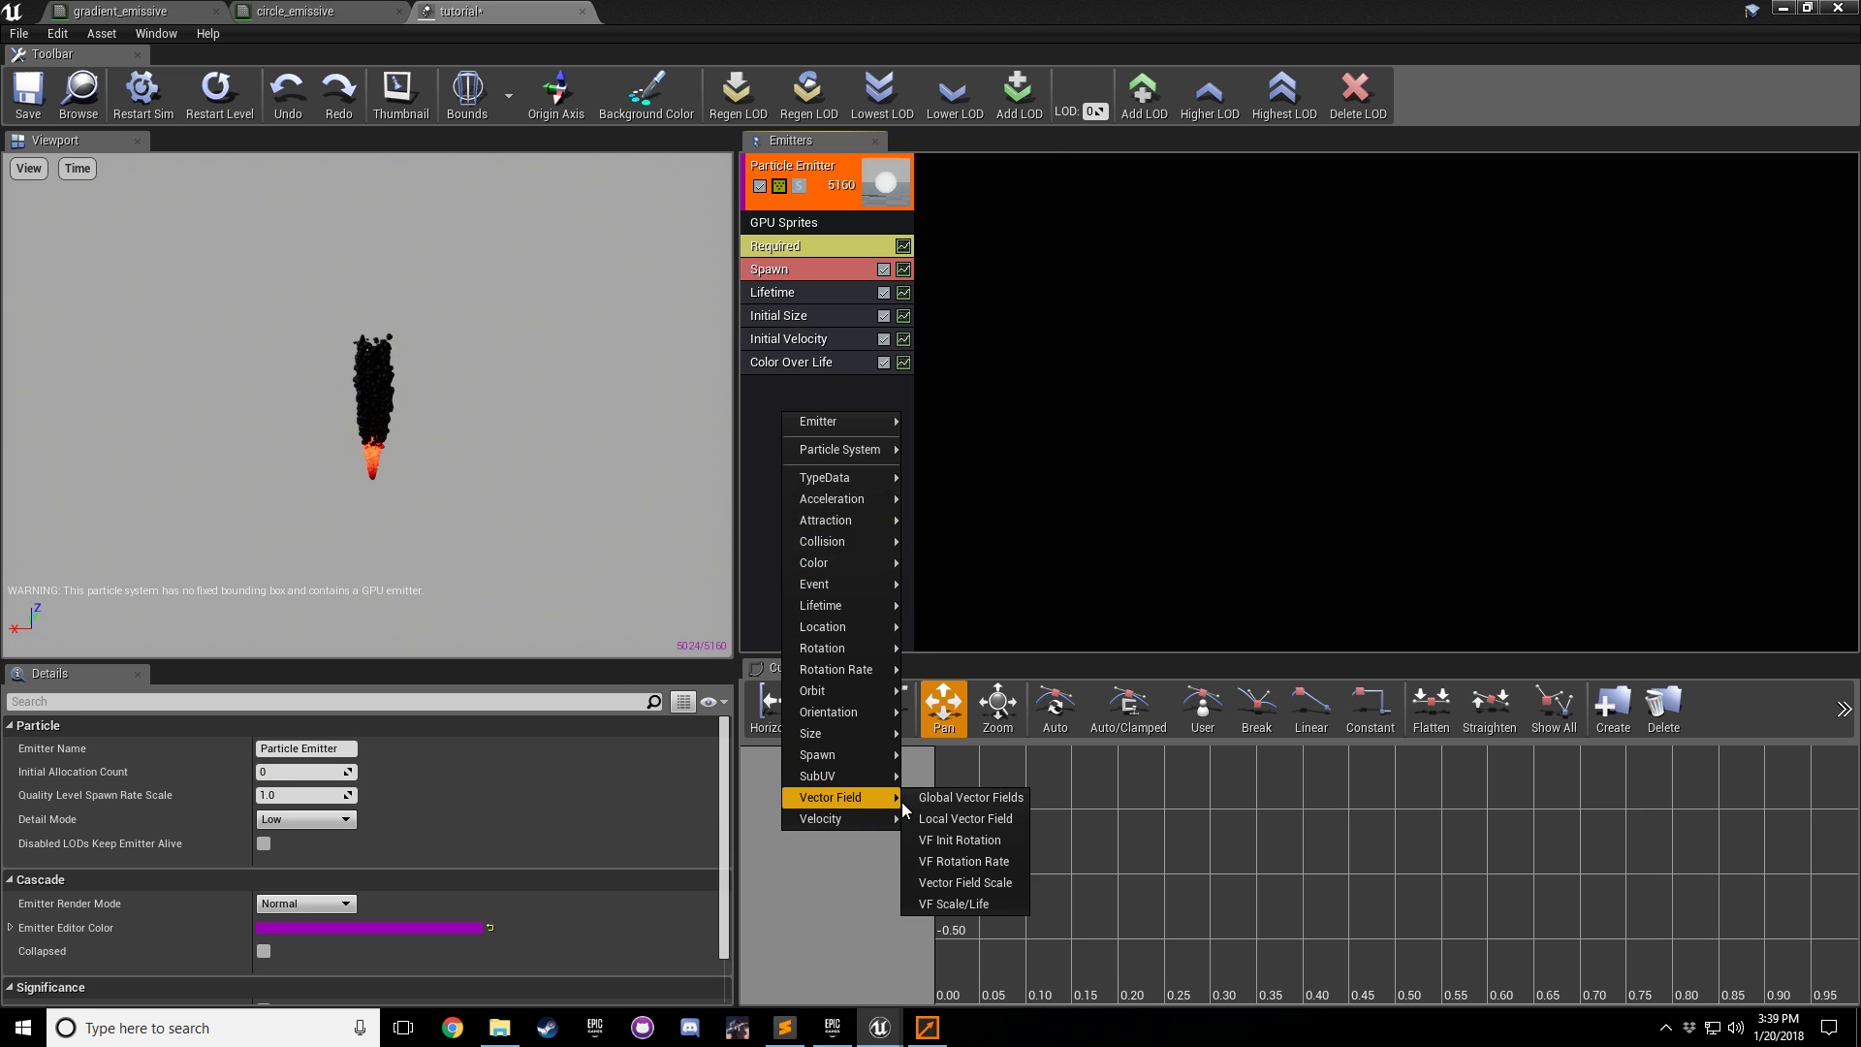
click(964, 818)
click(797, 388)
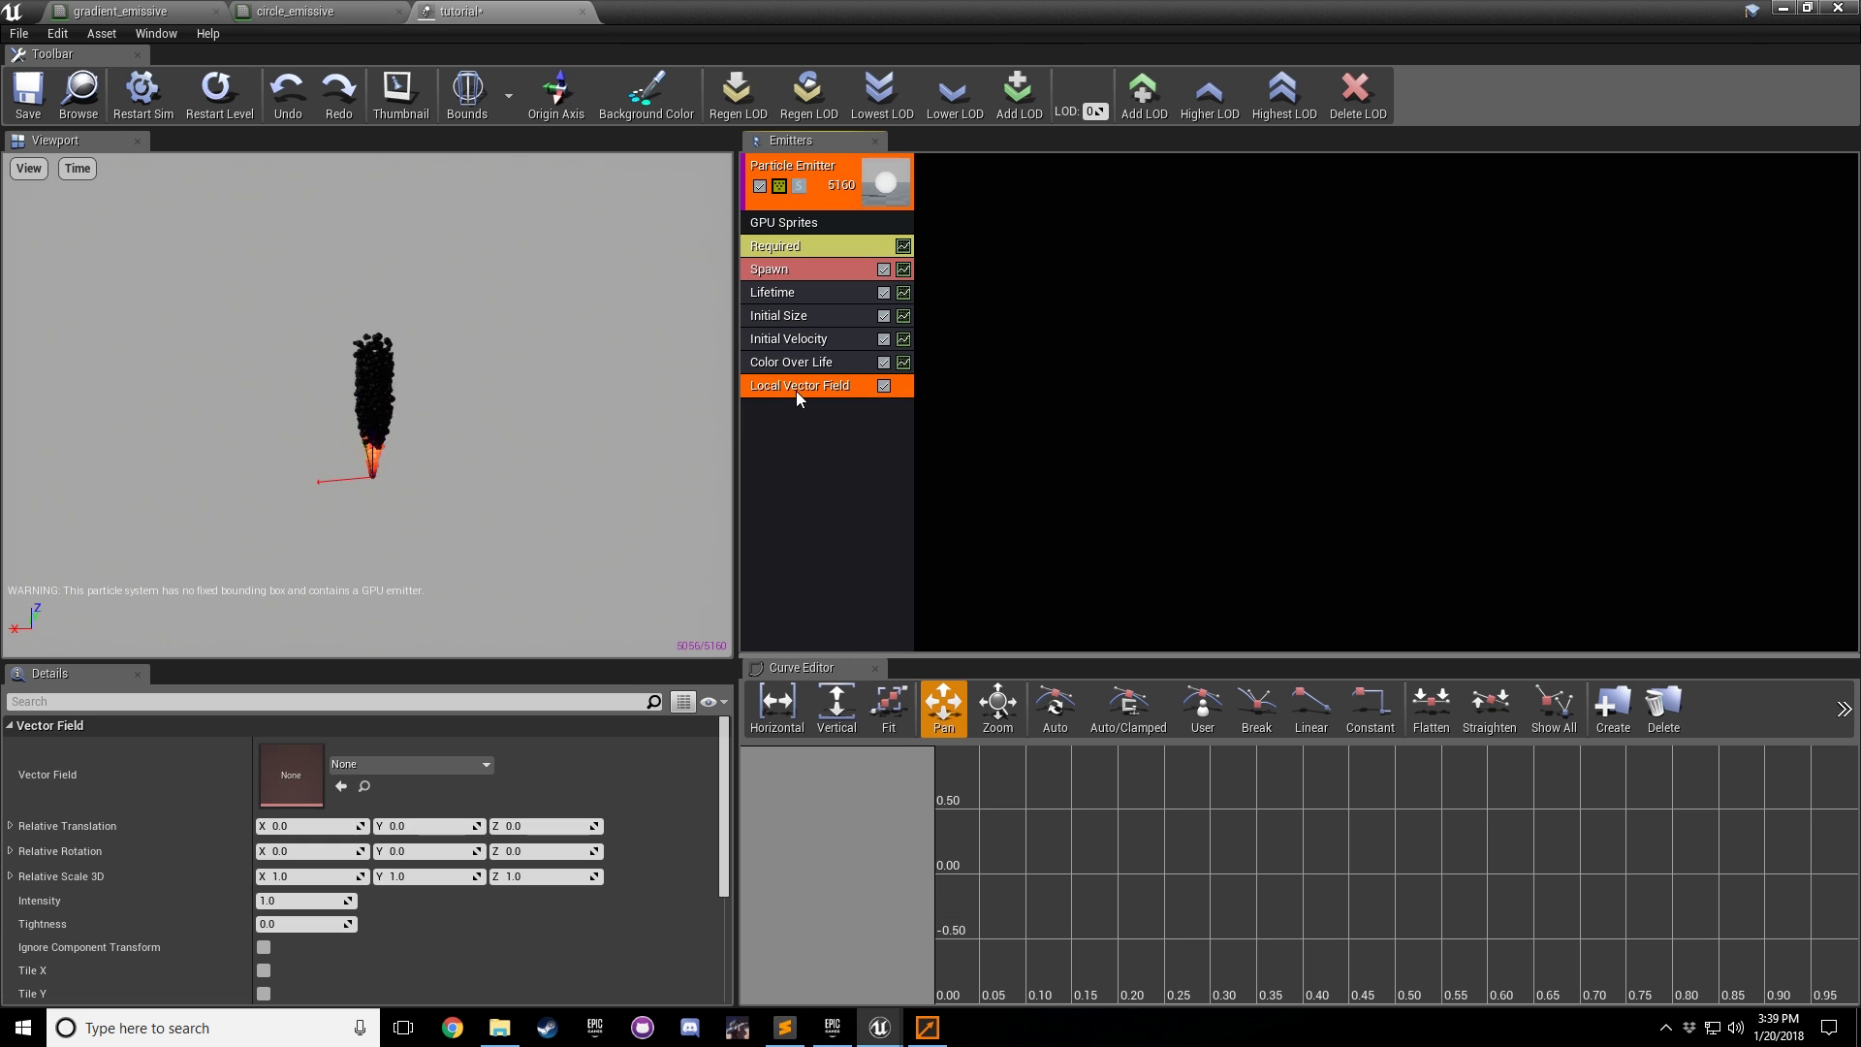
click(828, 494)
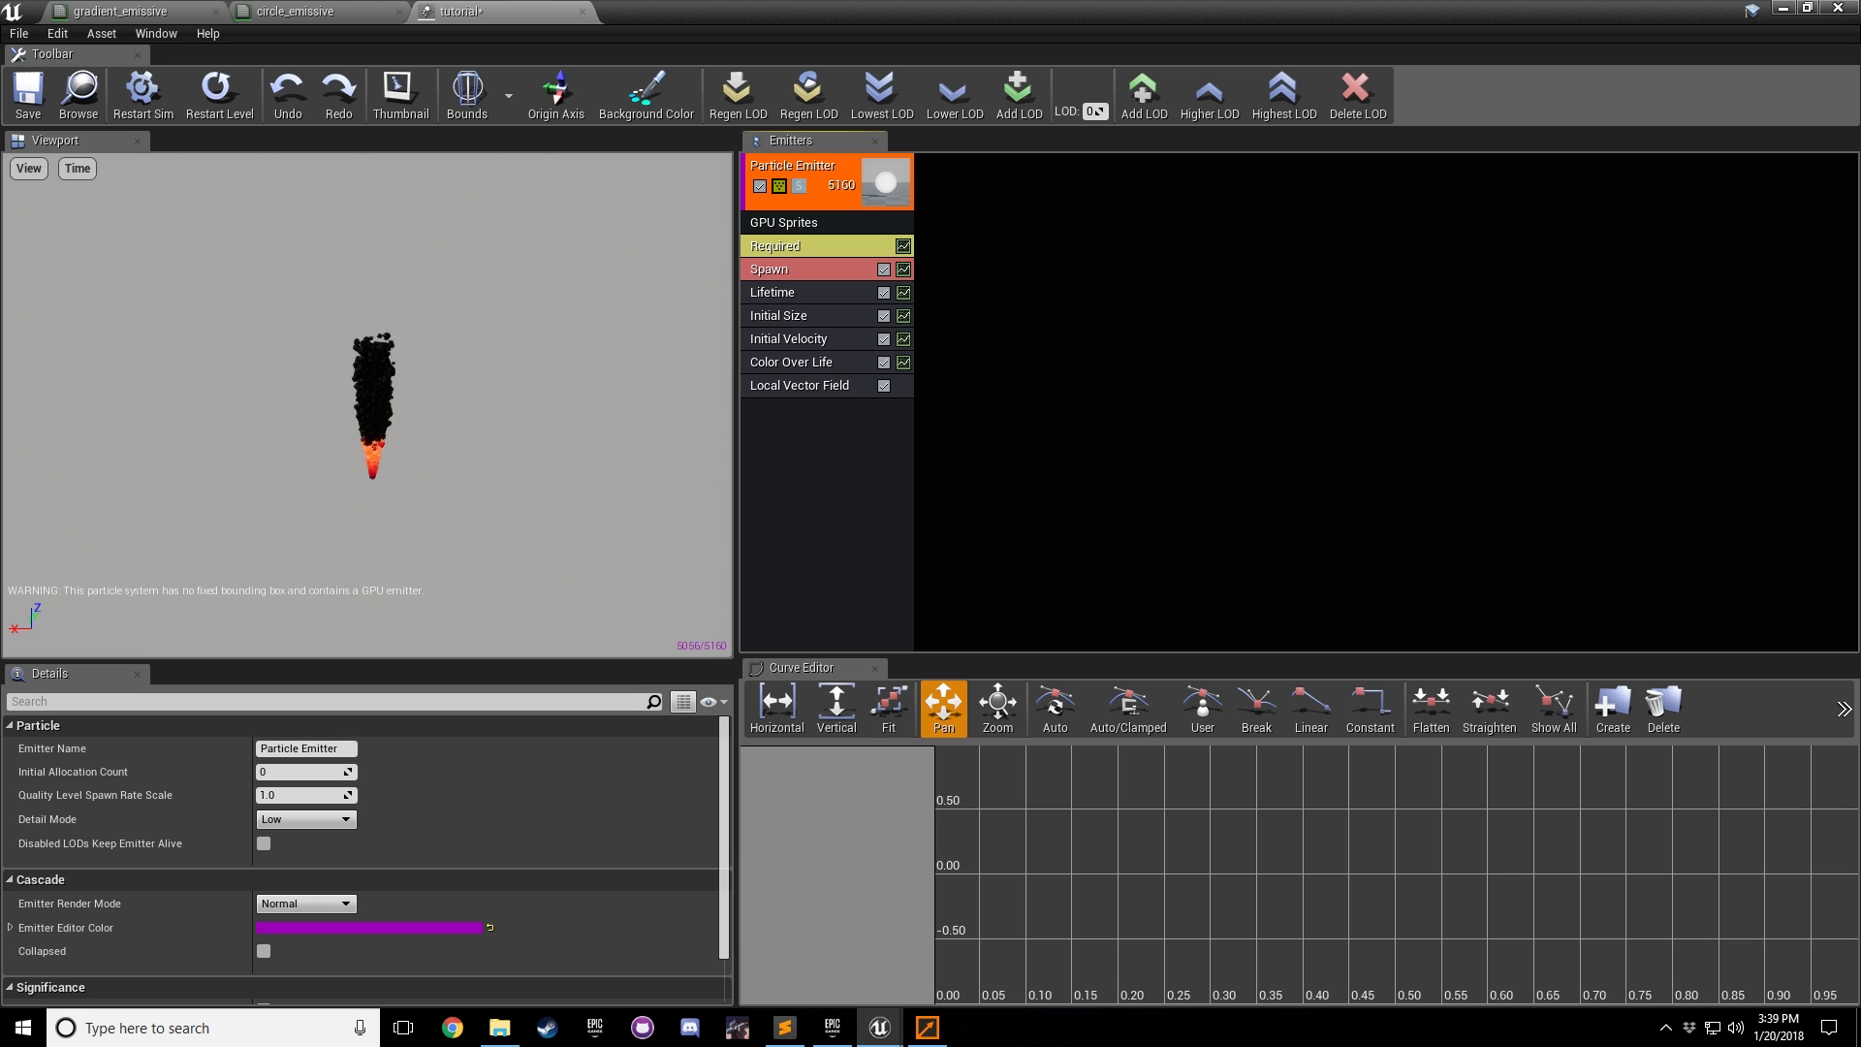
Step: Go to the Content Browser and look at the static vector fields in the vectorfields folder, including inward_turbulence_tutorial
click(1783, 7)
click(844, 407)
click(90, 162)
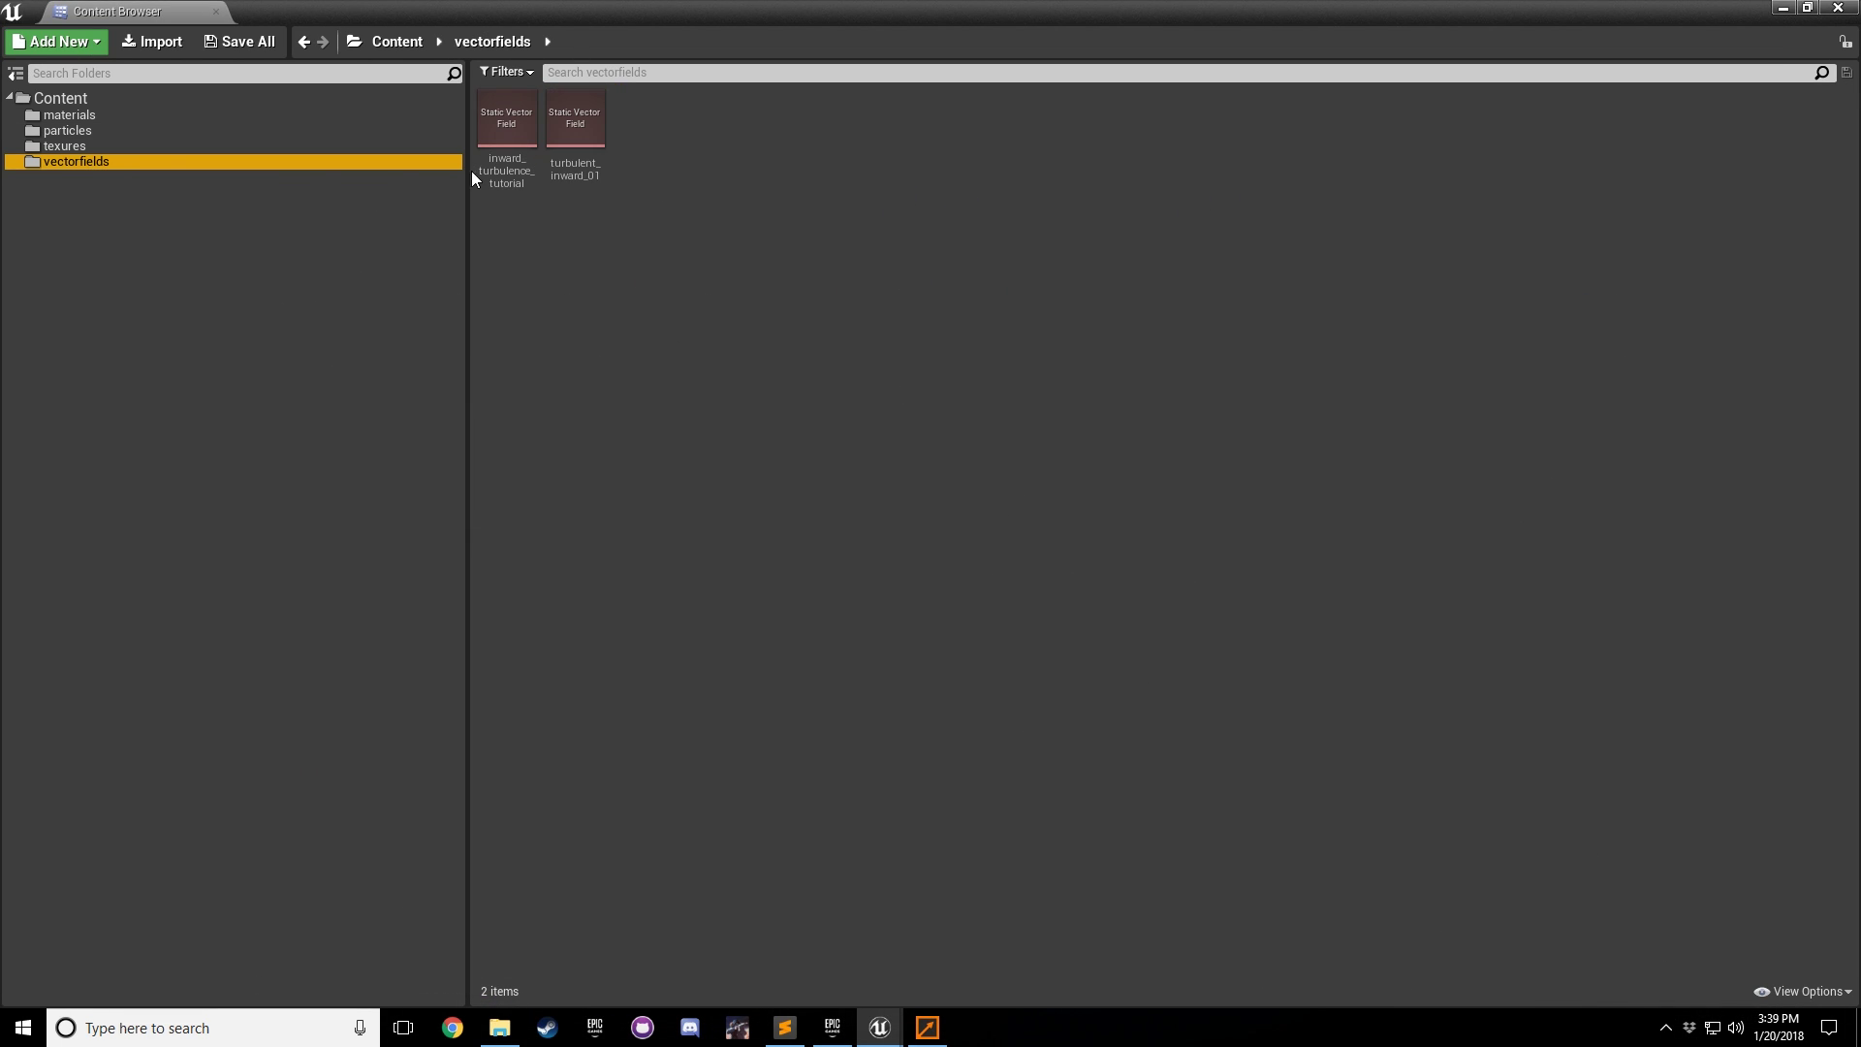
click(506, 129)
click(880, 261)
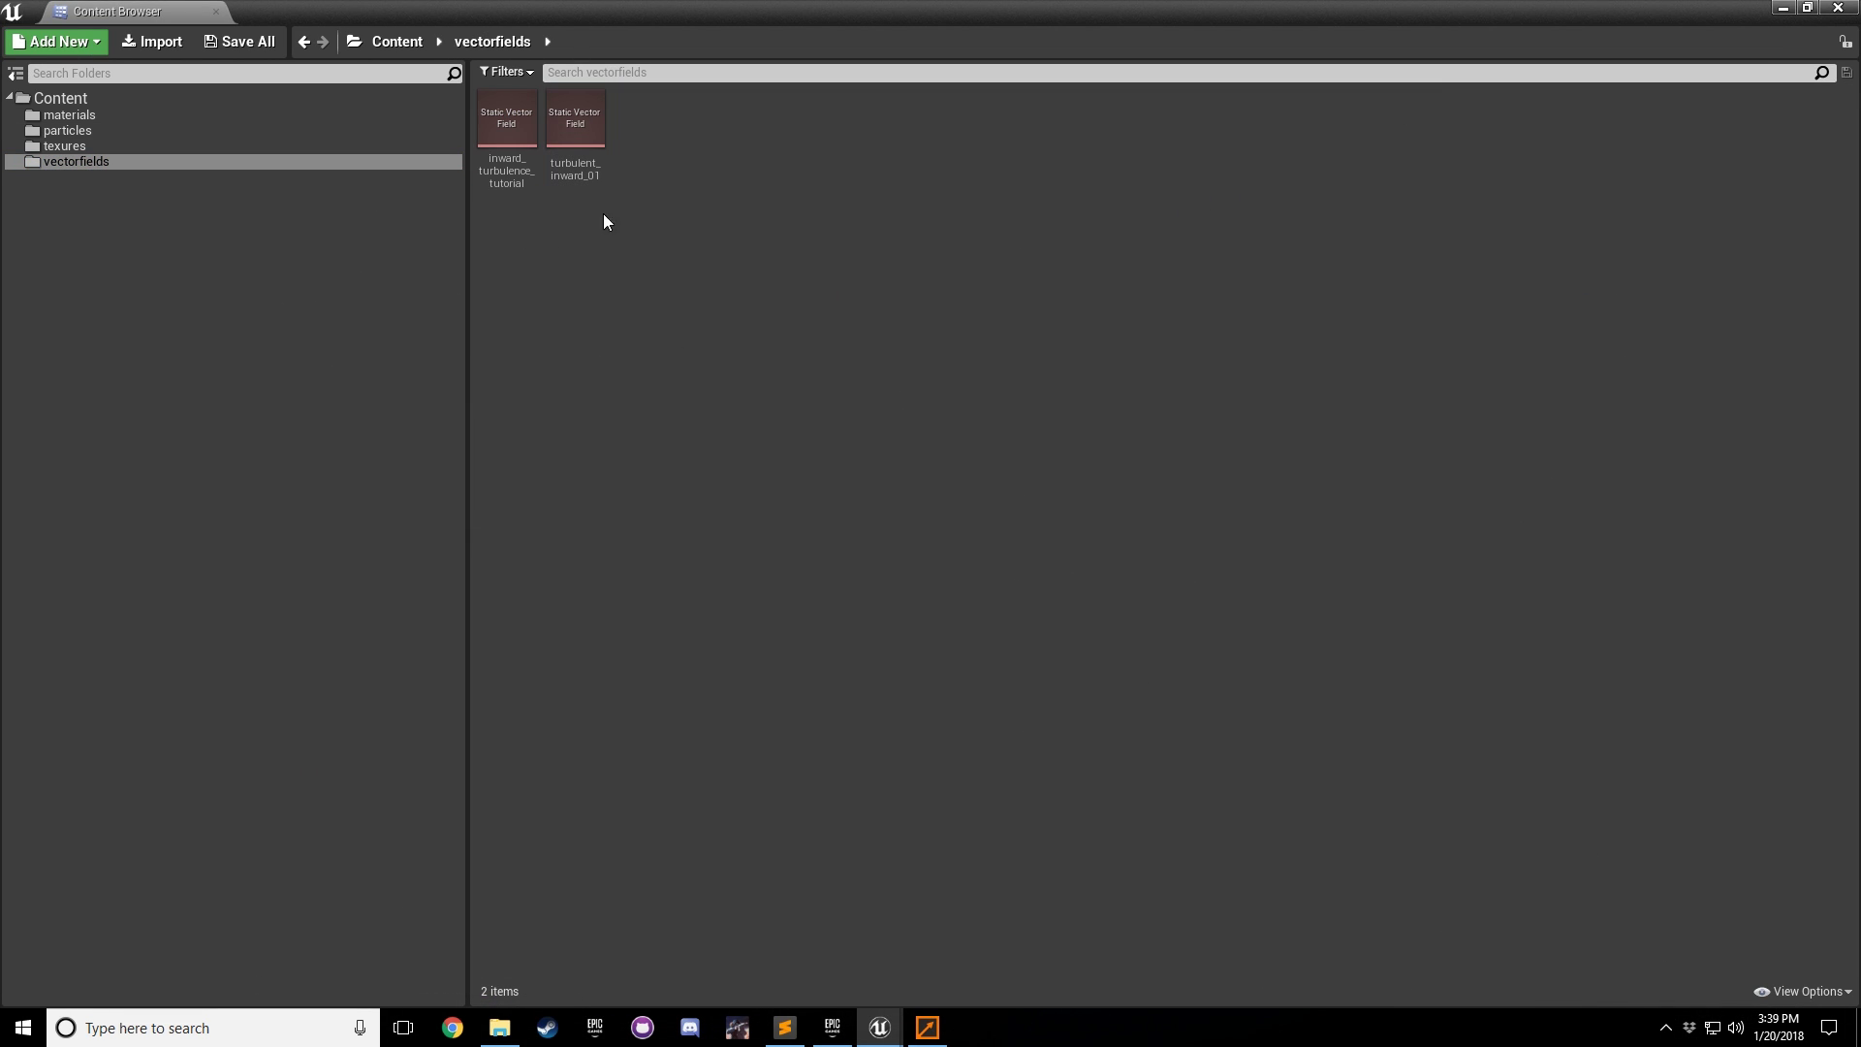
click(152, 41)
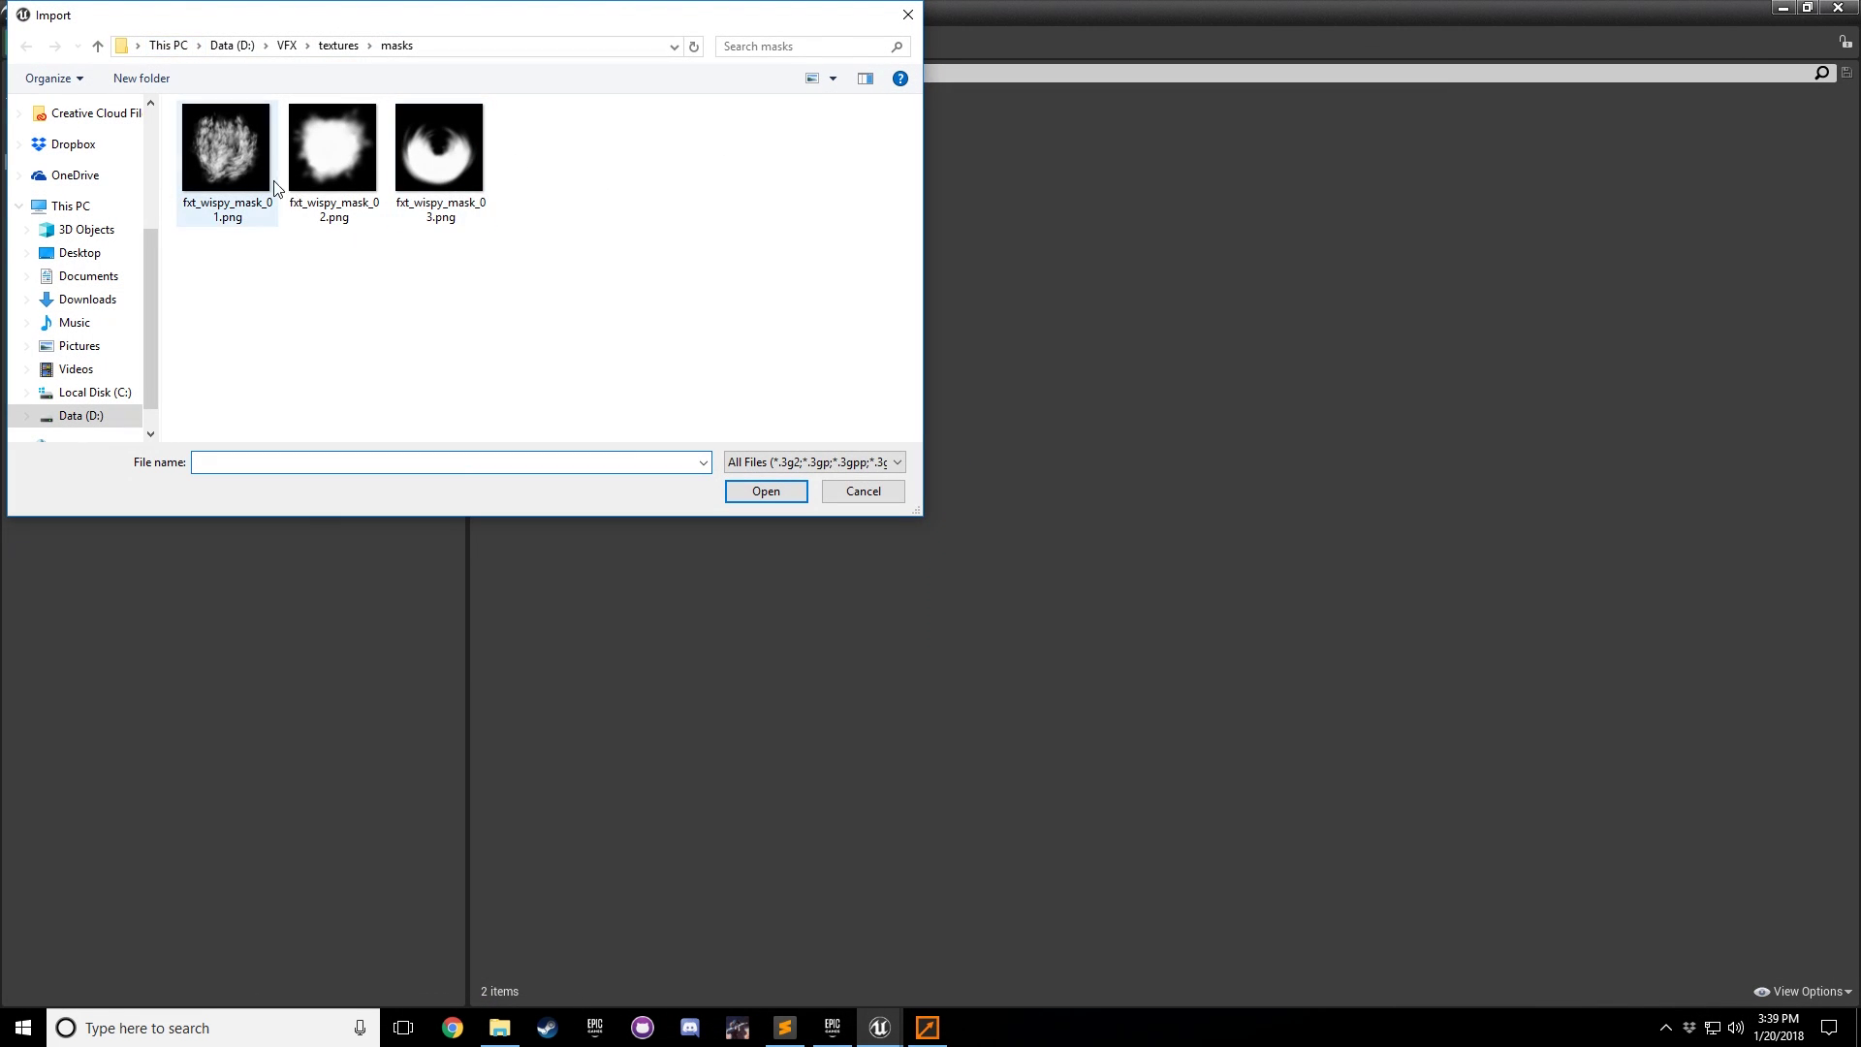
click(882, 490)
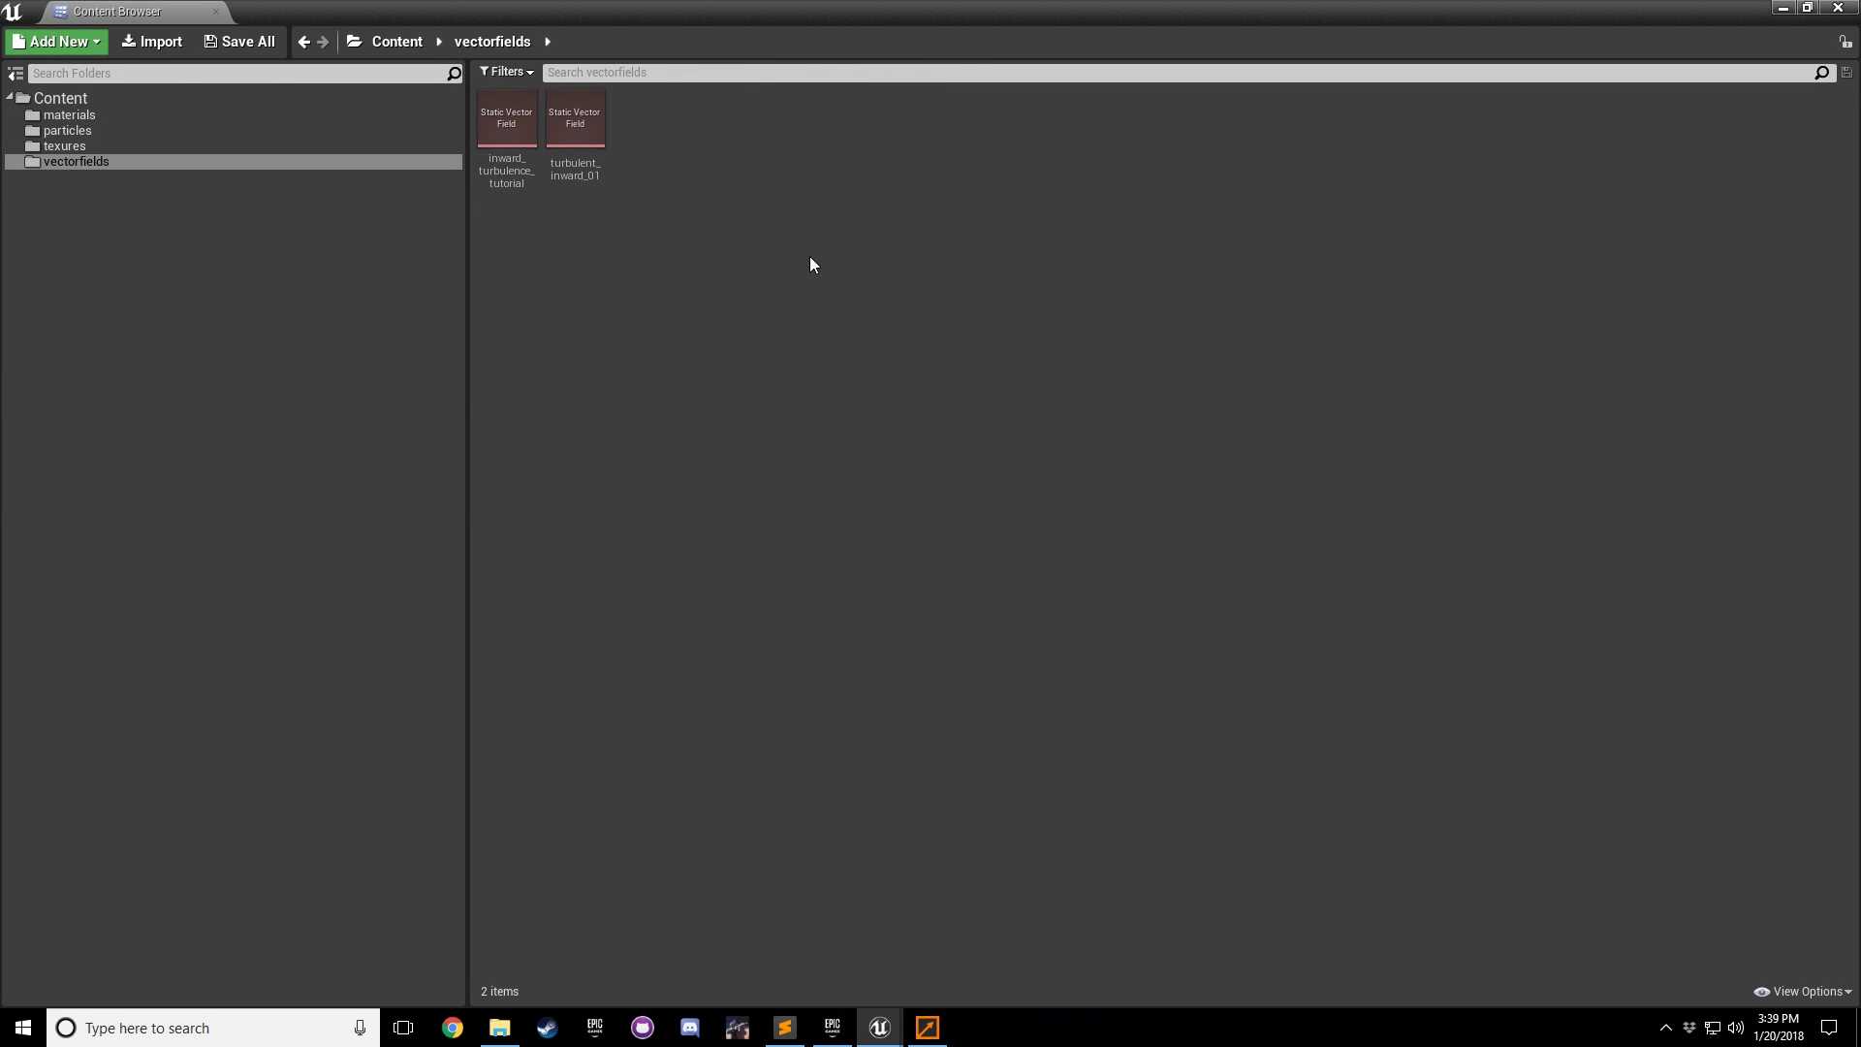
click(1781, 13)
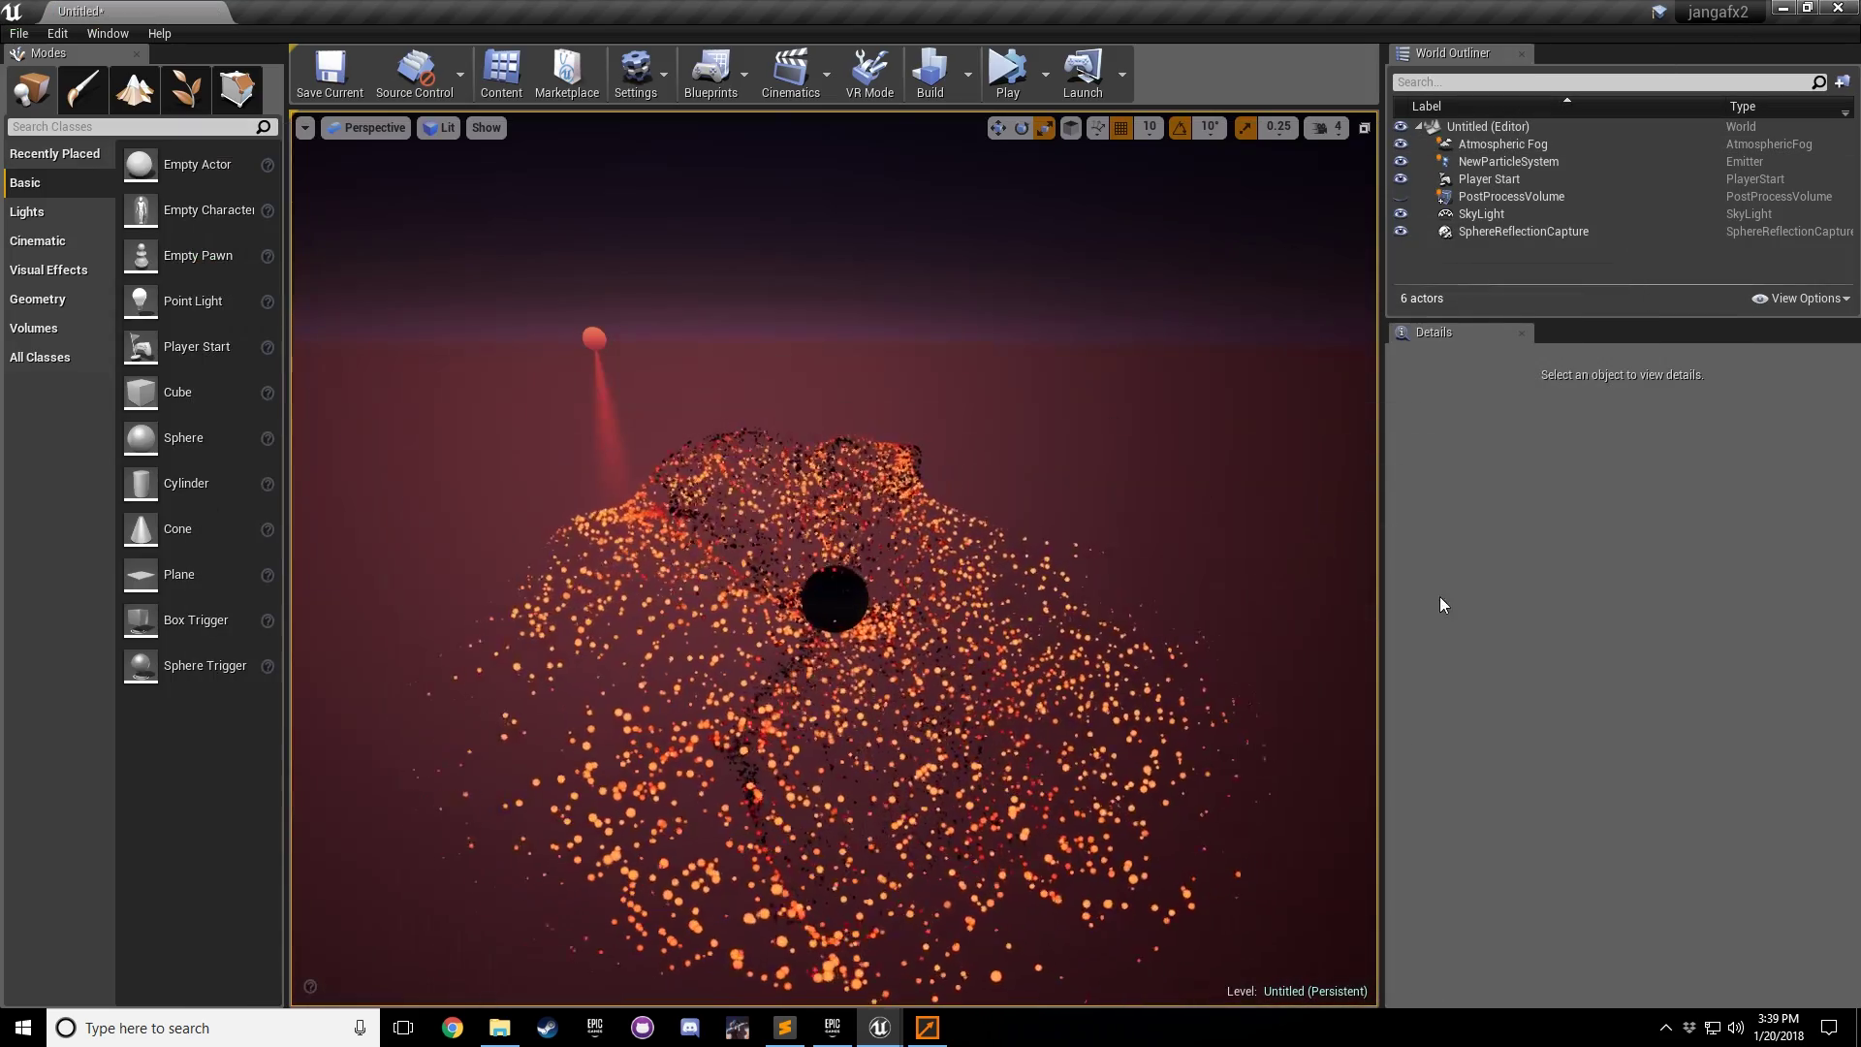
Step: In the tutorial particle system, assign inward_turbulence_tutorial as the vector field of the Local Vector Field module
mouse_move(884, 1039)
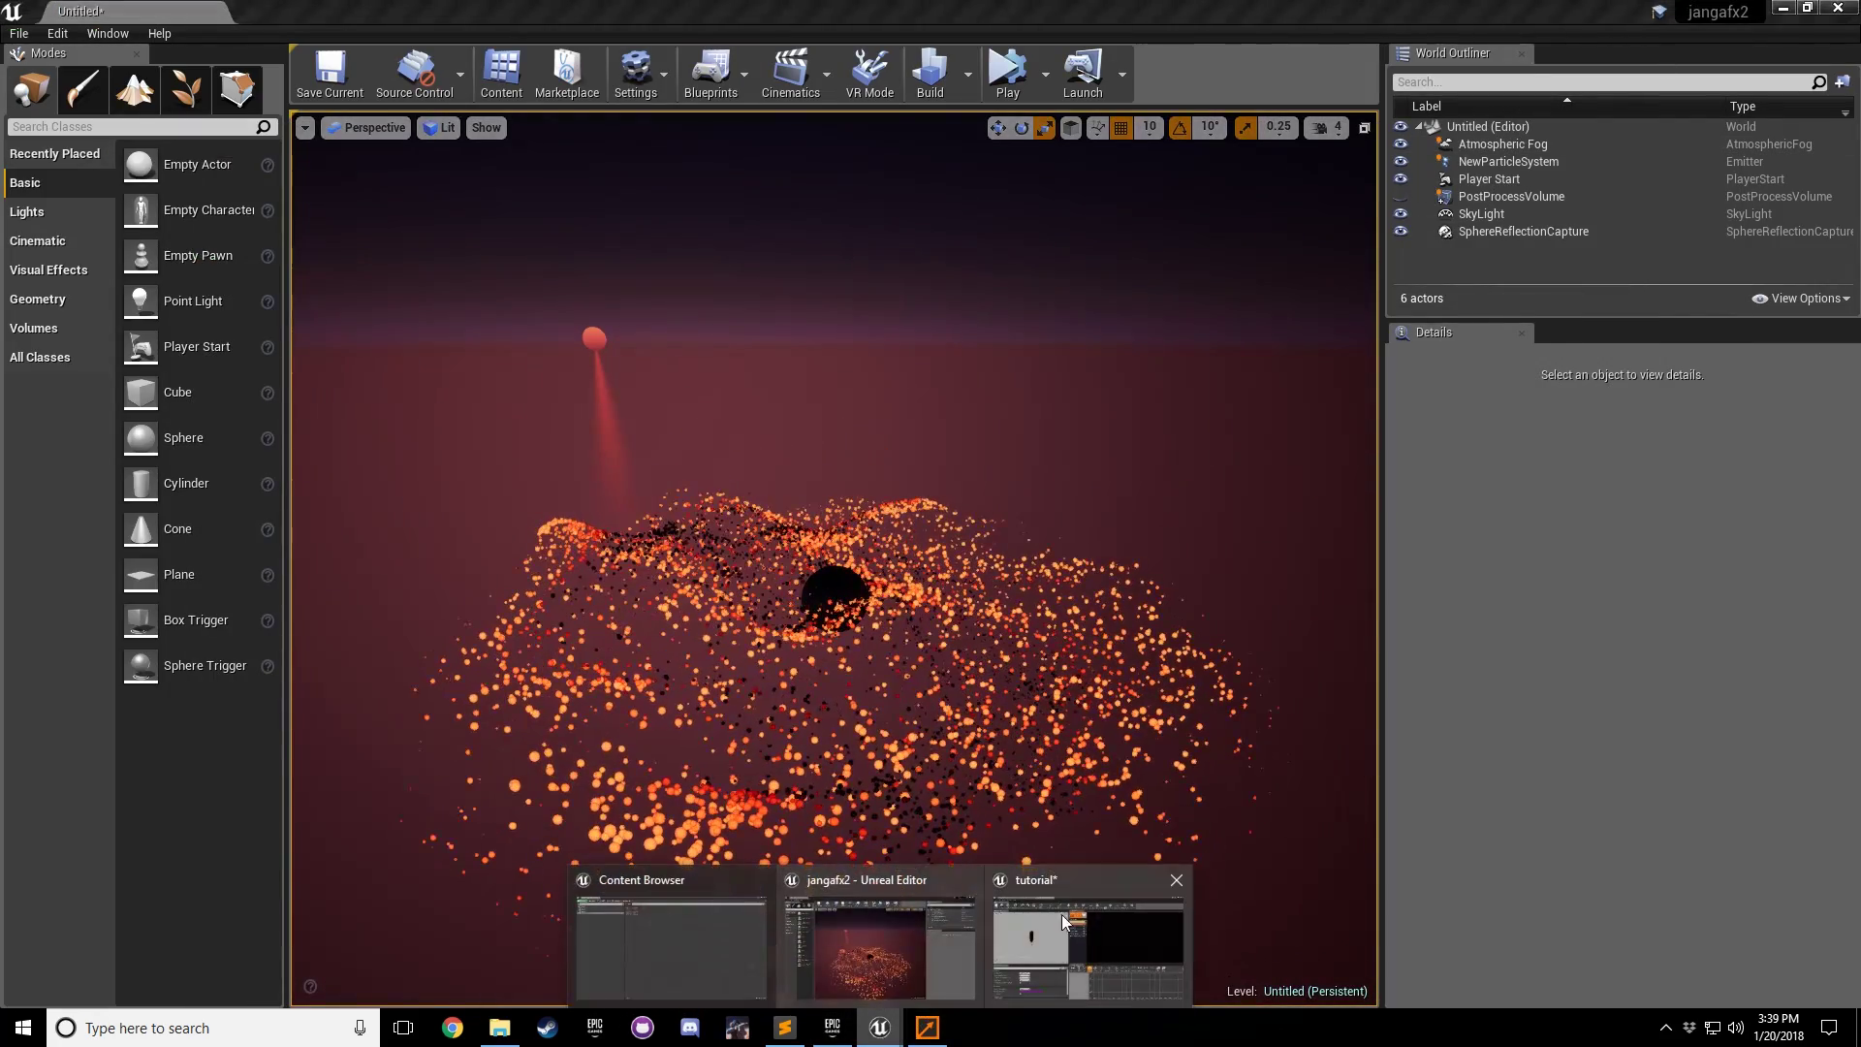
click(1038, 955)
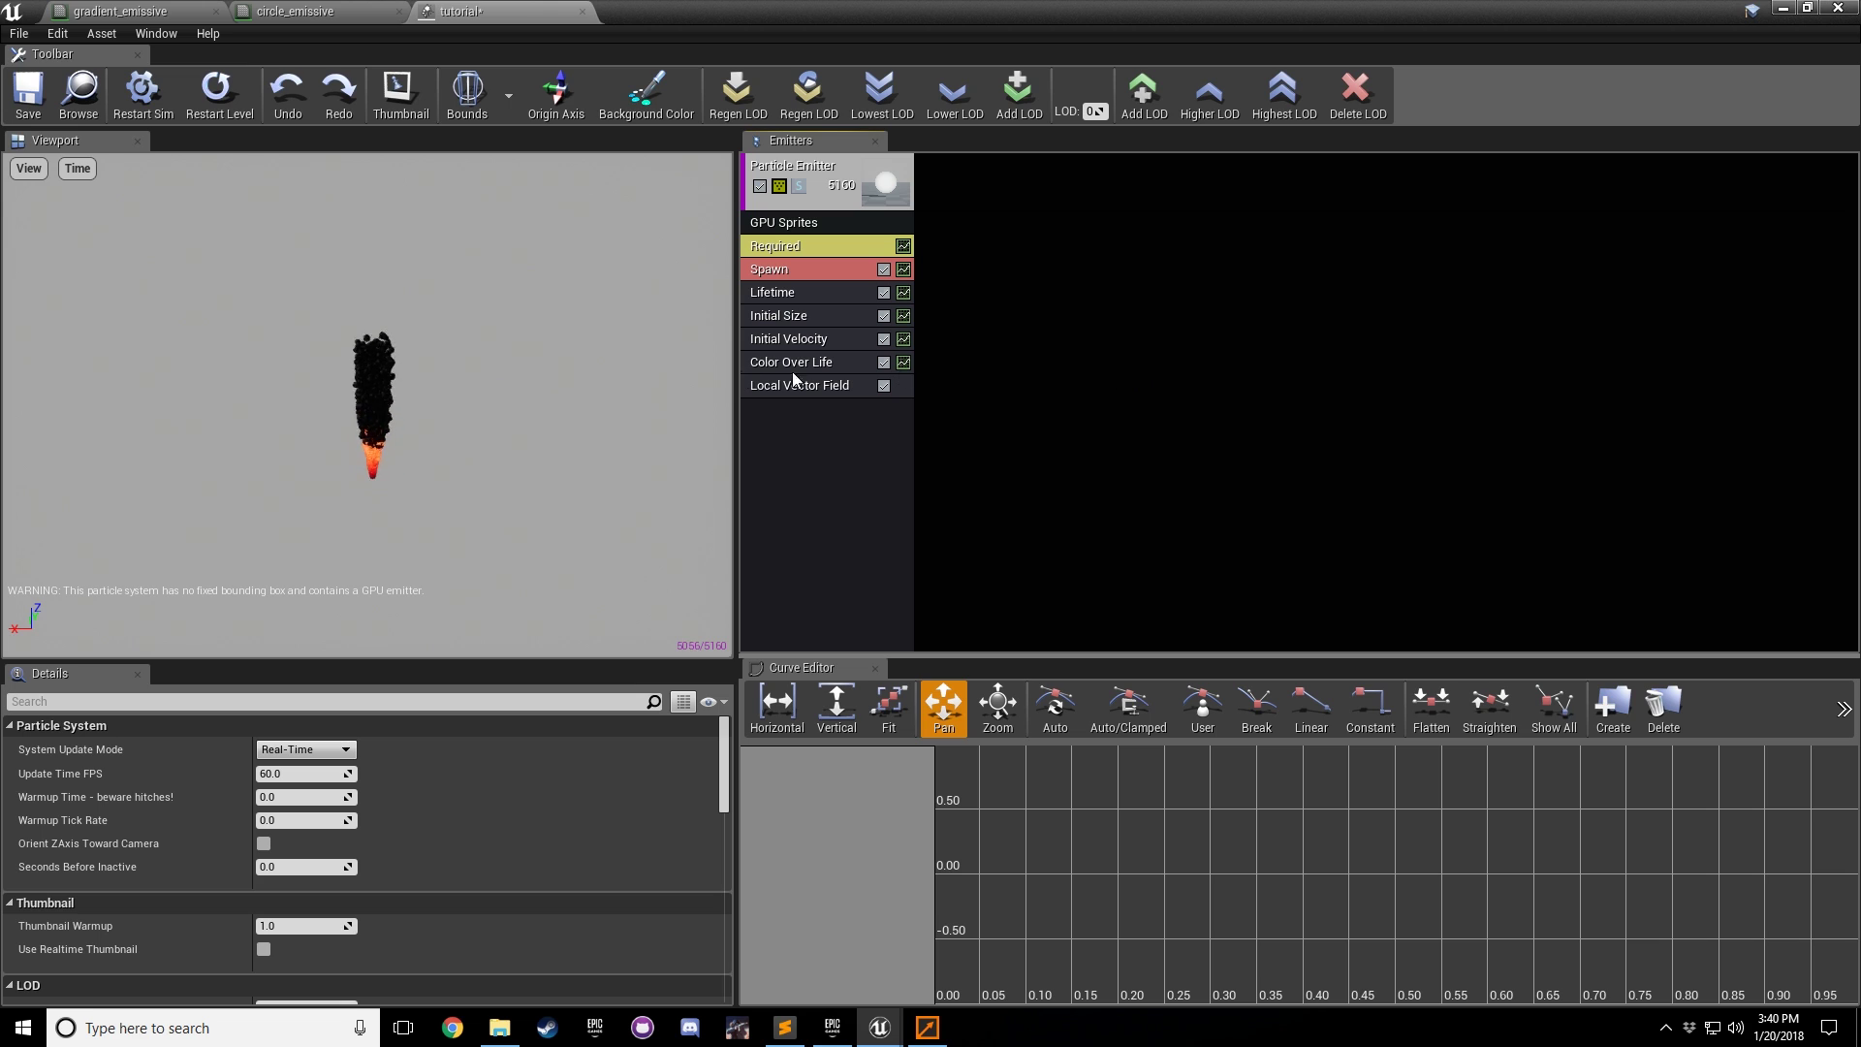
click(790, 385)
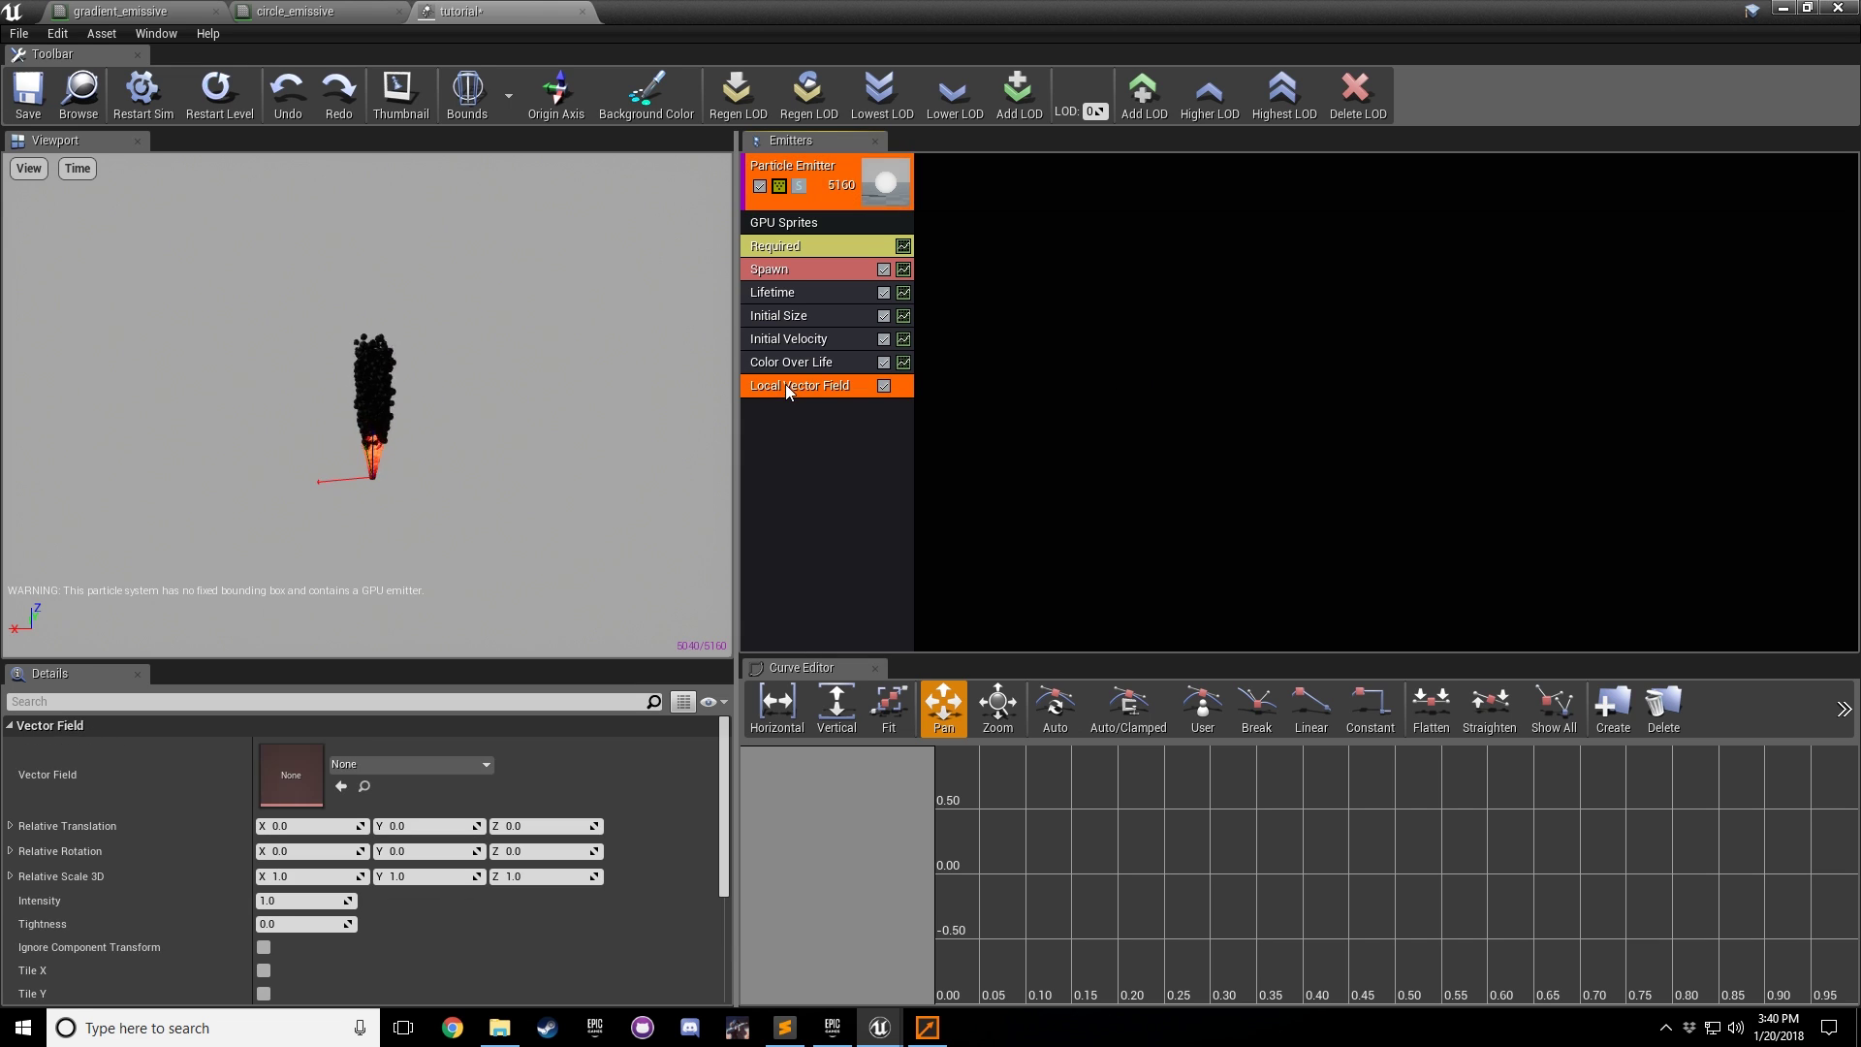
click(444, 764)
click(477, 496)
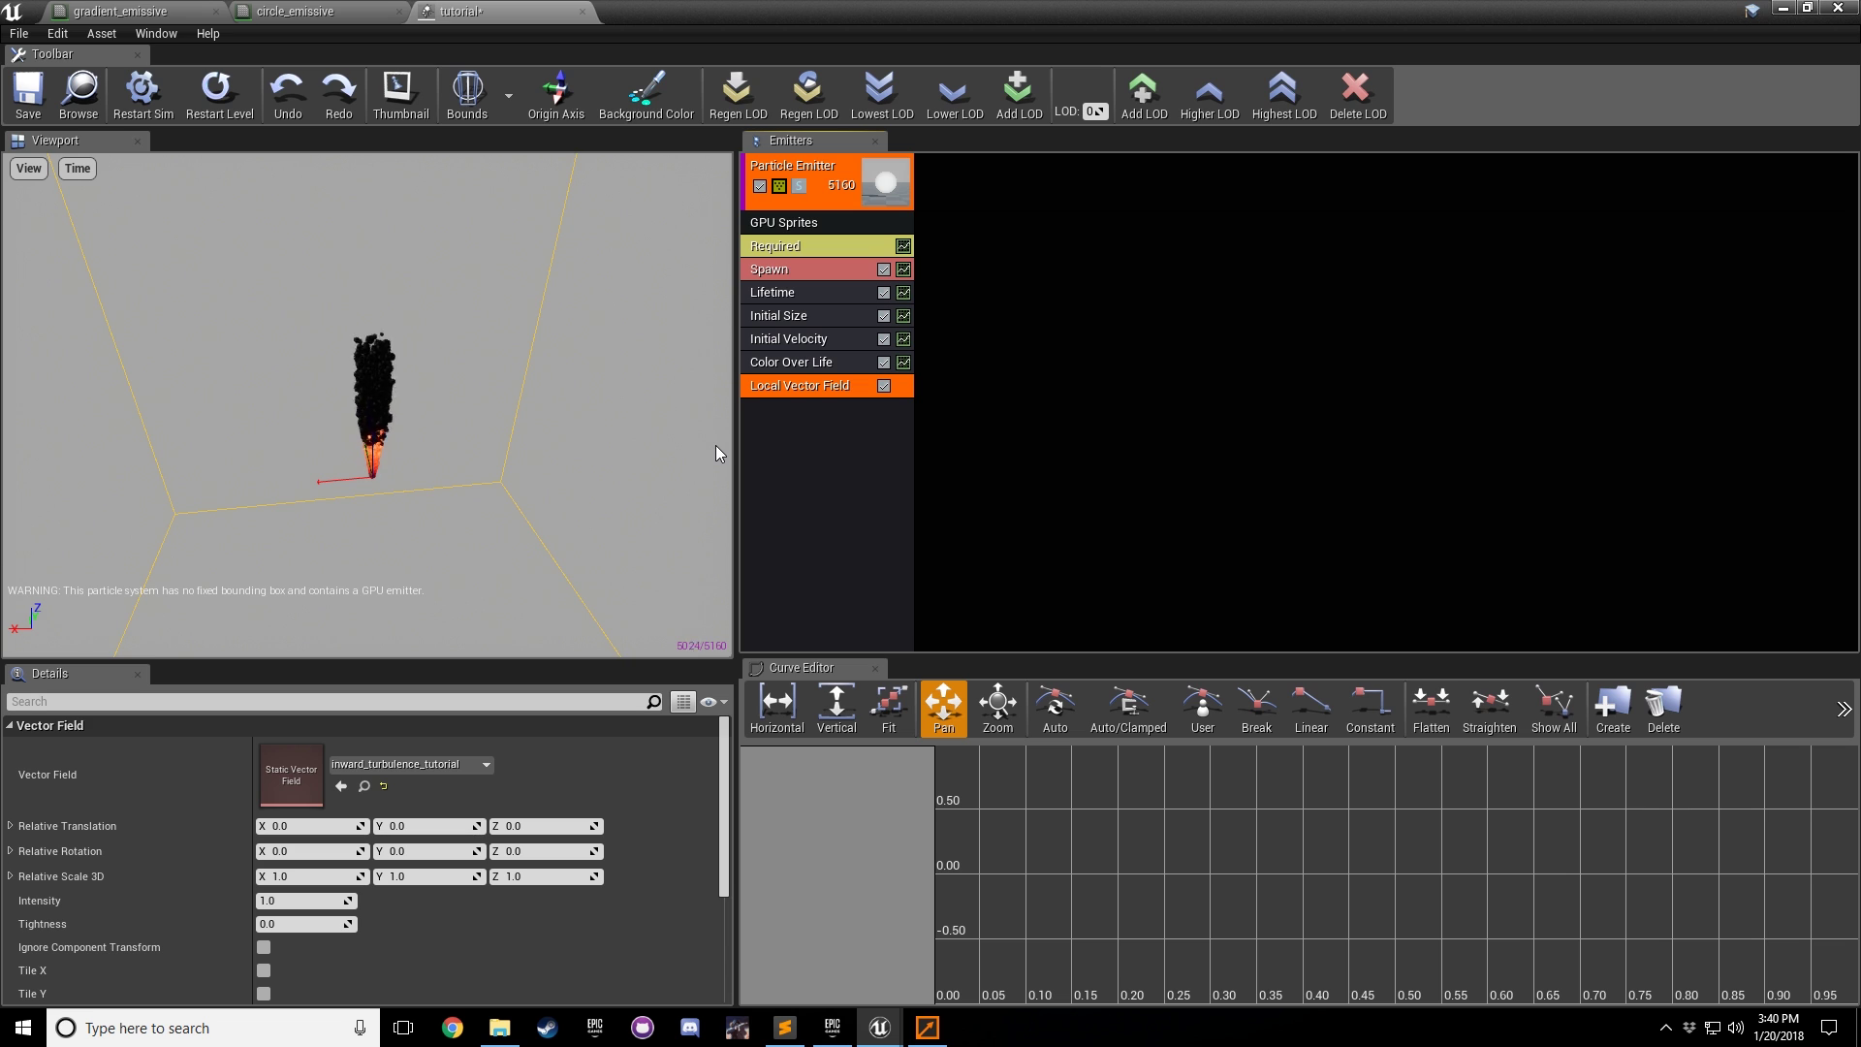
Step: Turn on the display of vector fields in the particle system's preview
click(875, 529)
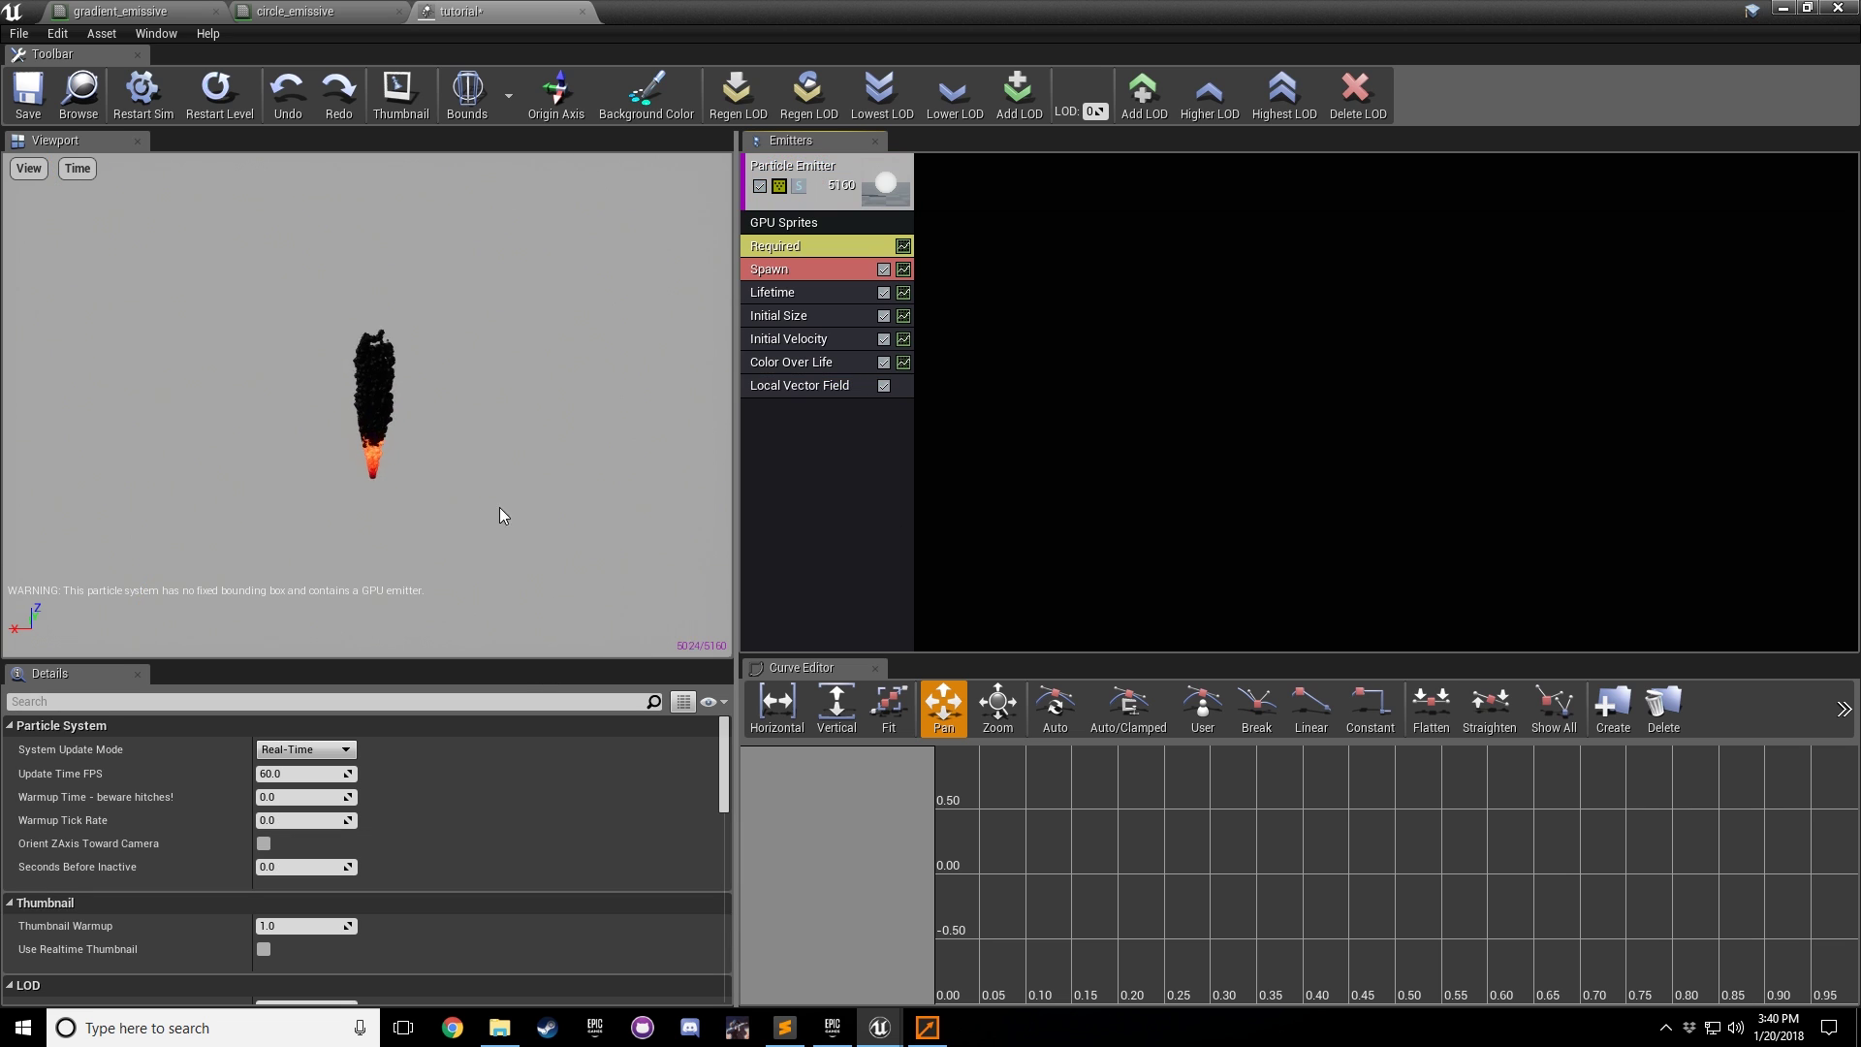
click(810, 390)
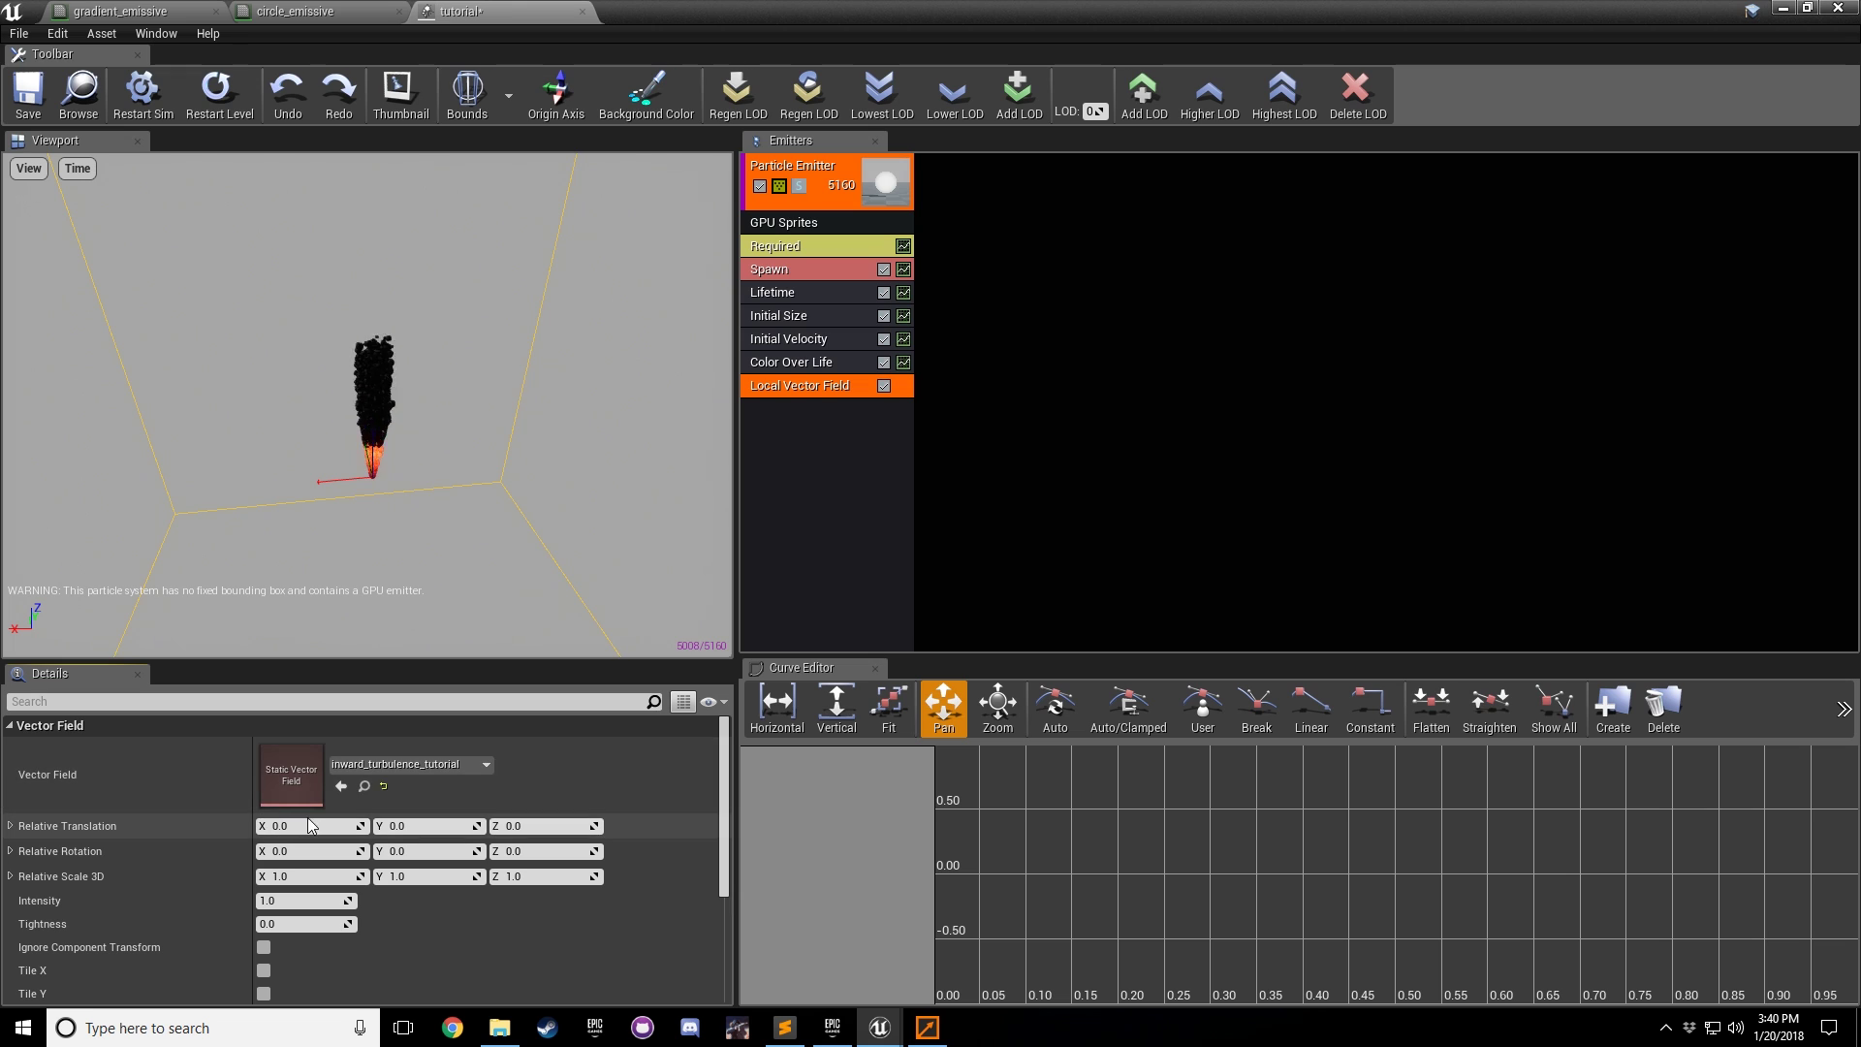
click(15, 172)
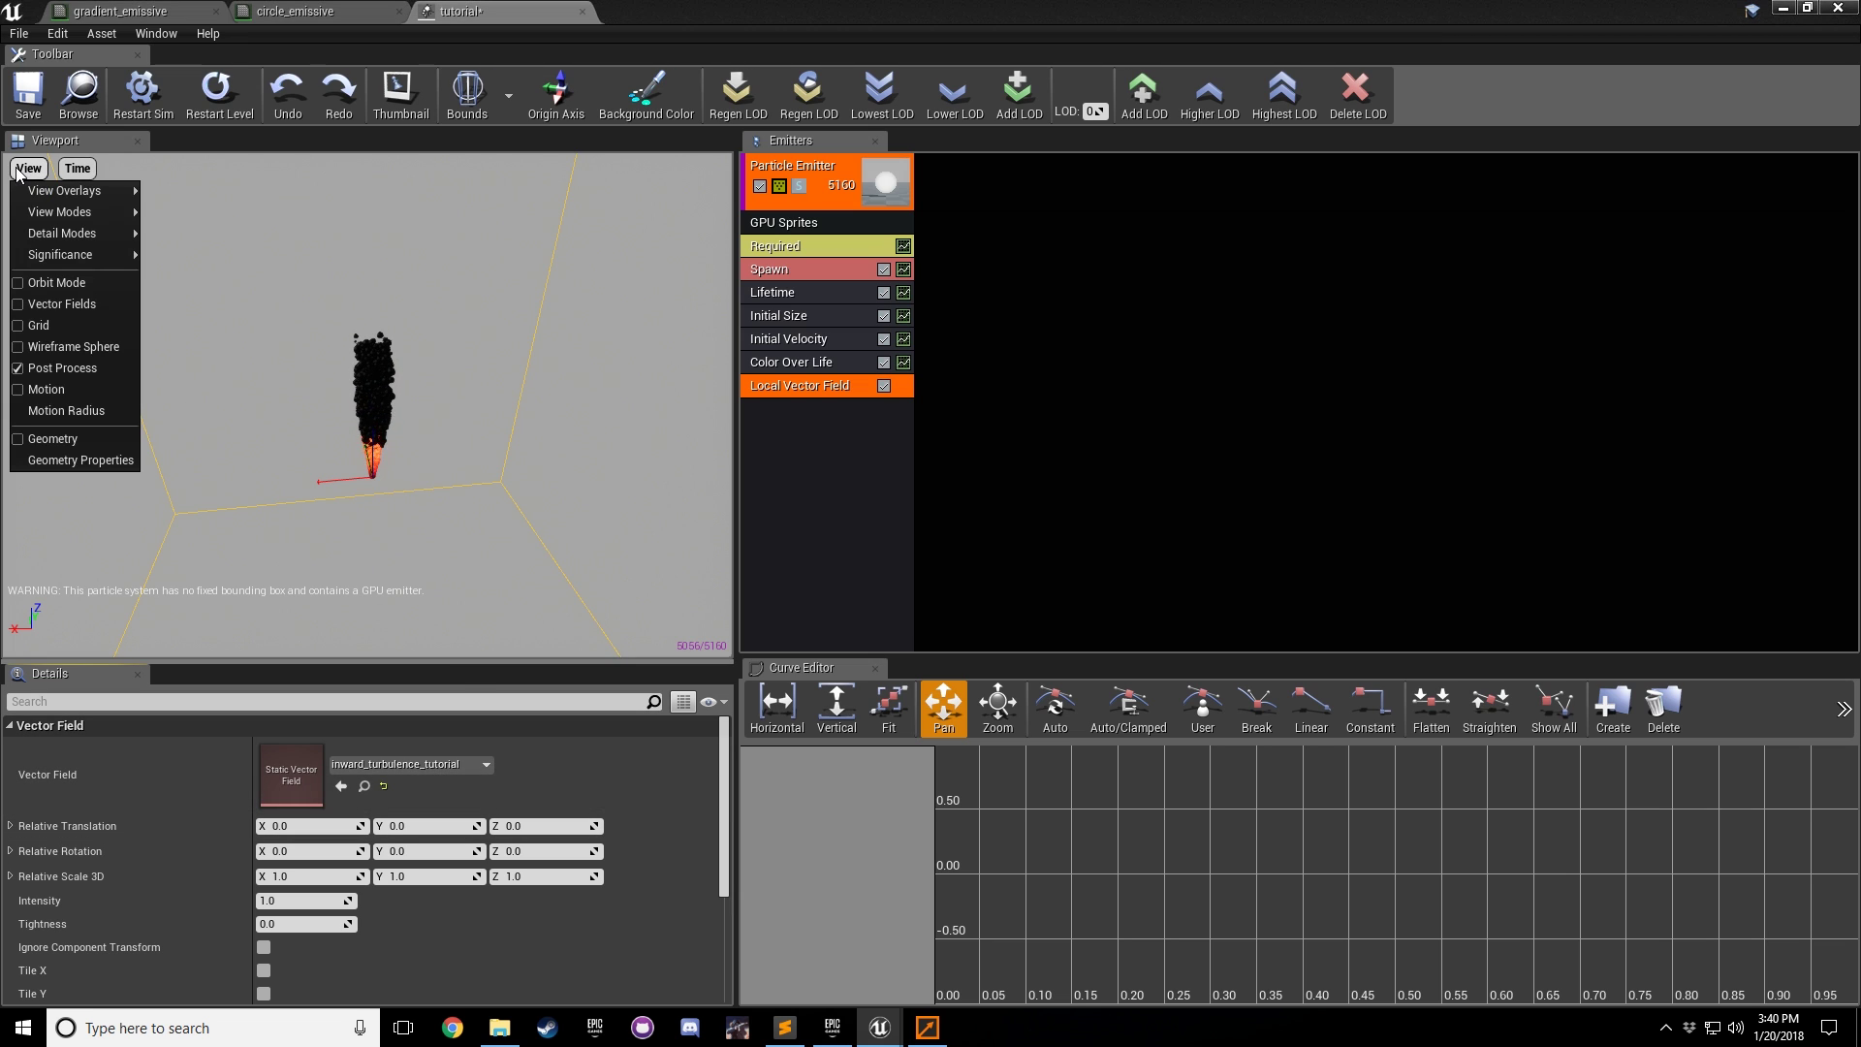
click(35, 304)
scroll(533, 400, down, 3)
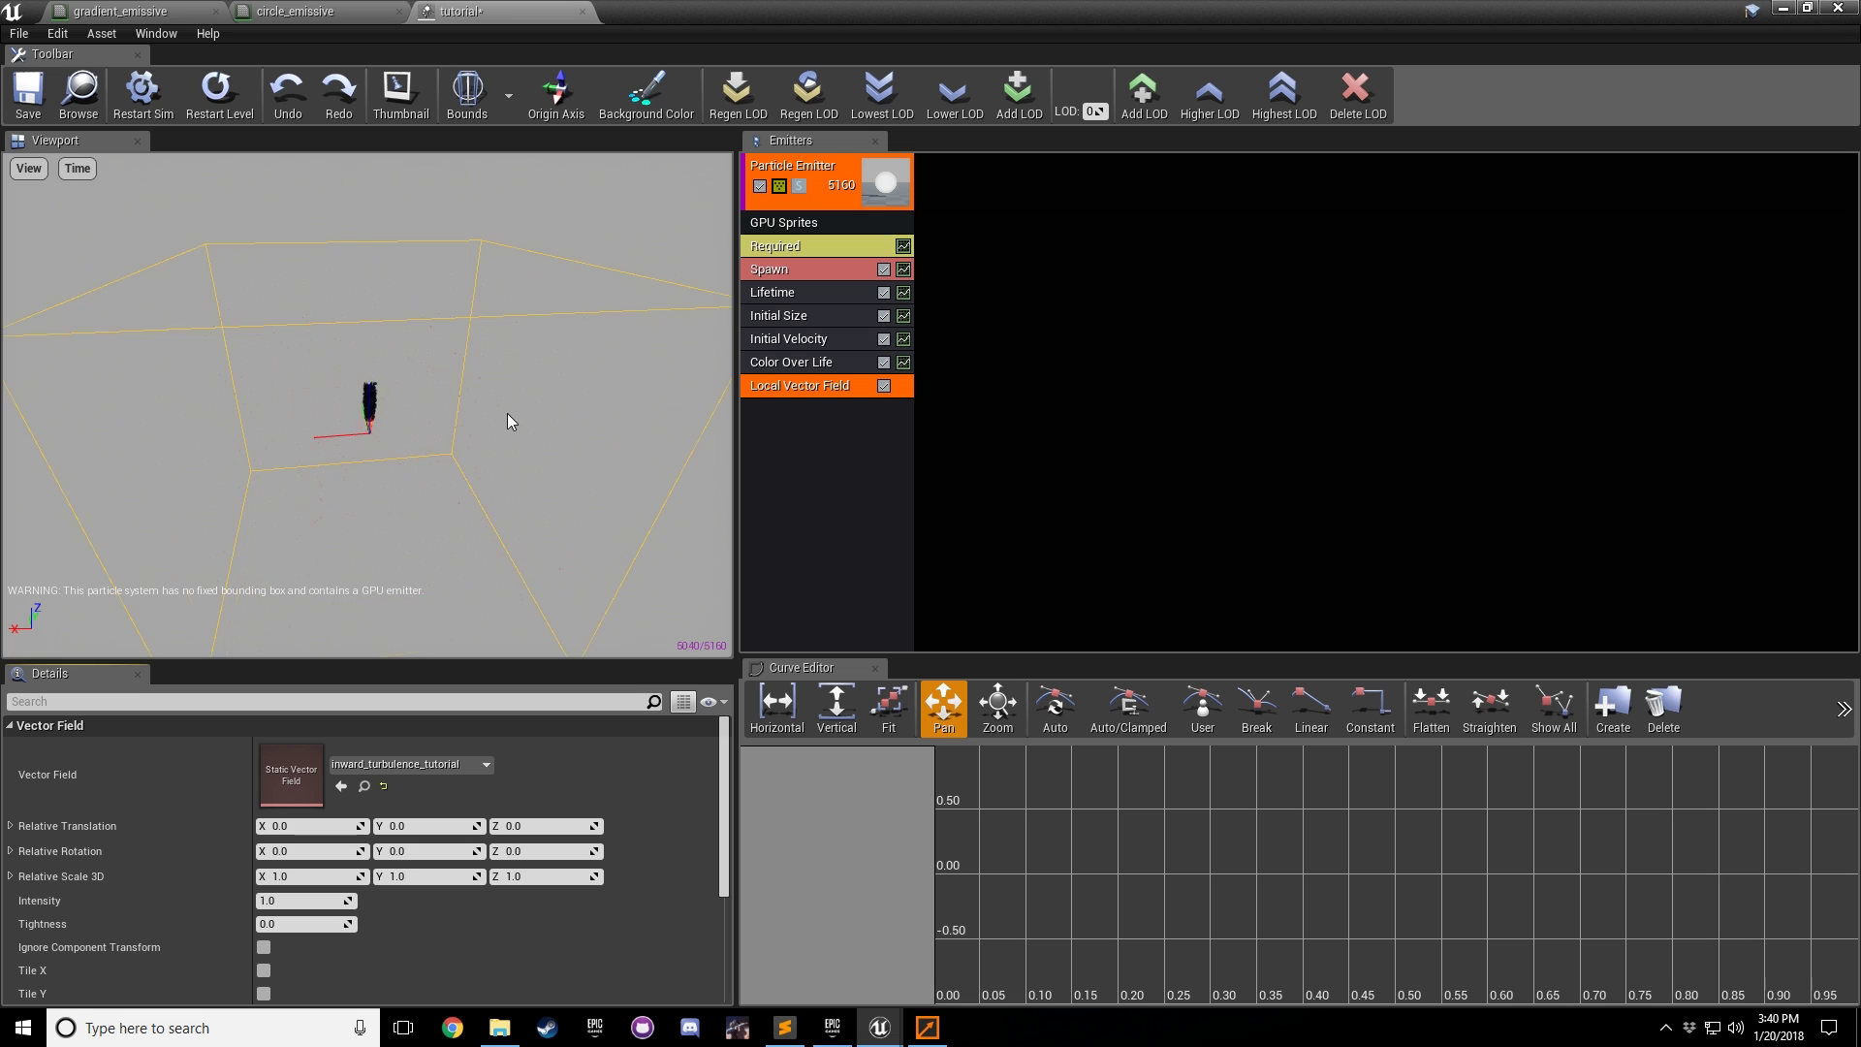
Step: Enable the particle system's fixed relative bounding box with Min -1000, -1000, -1010 and Max 1000 on every axis
click(965, 390)
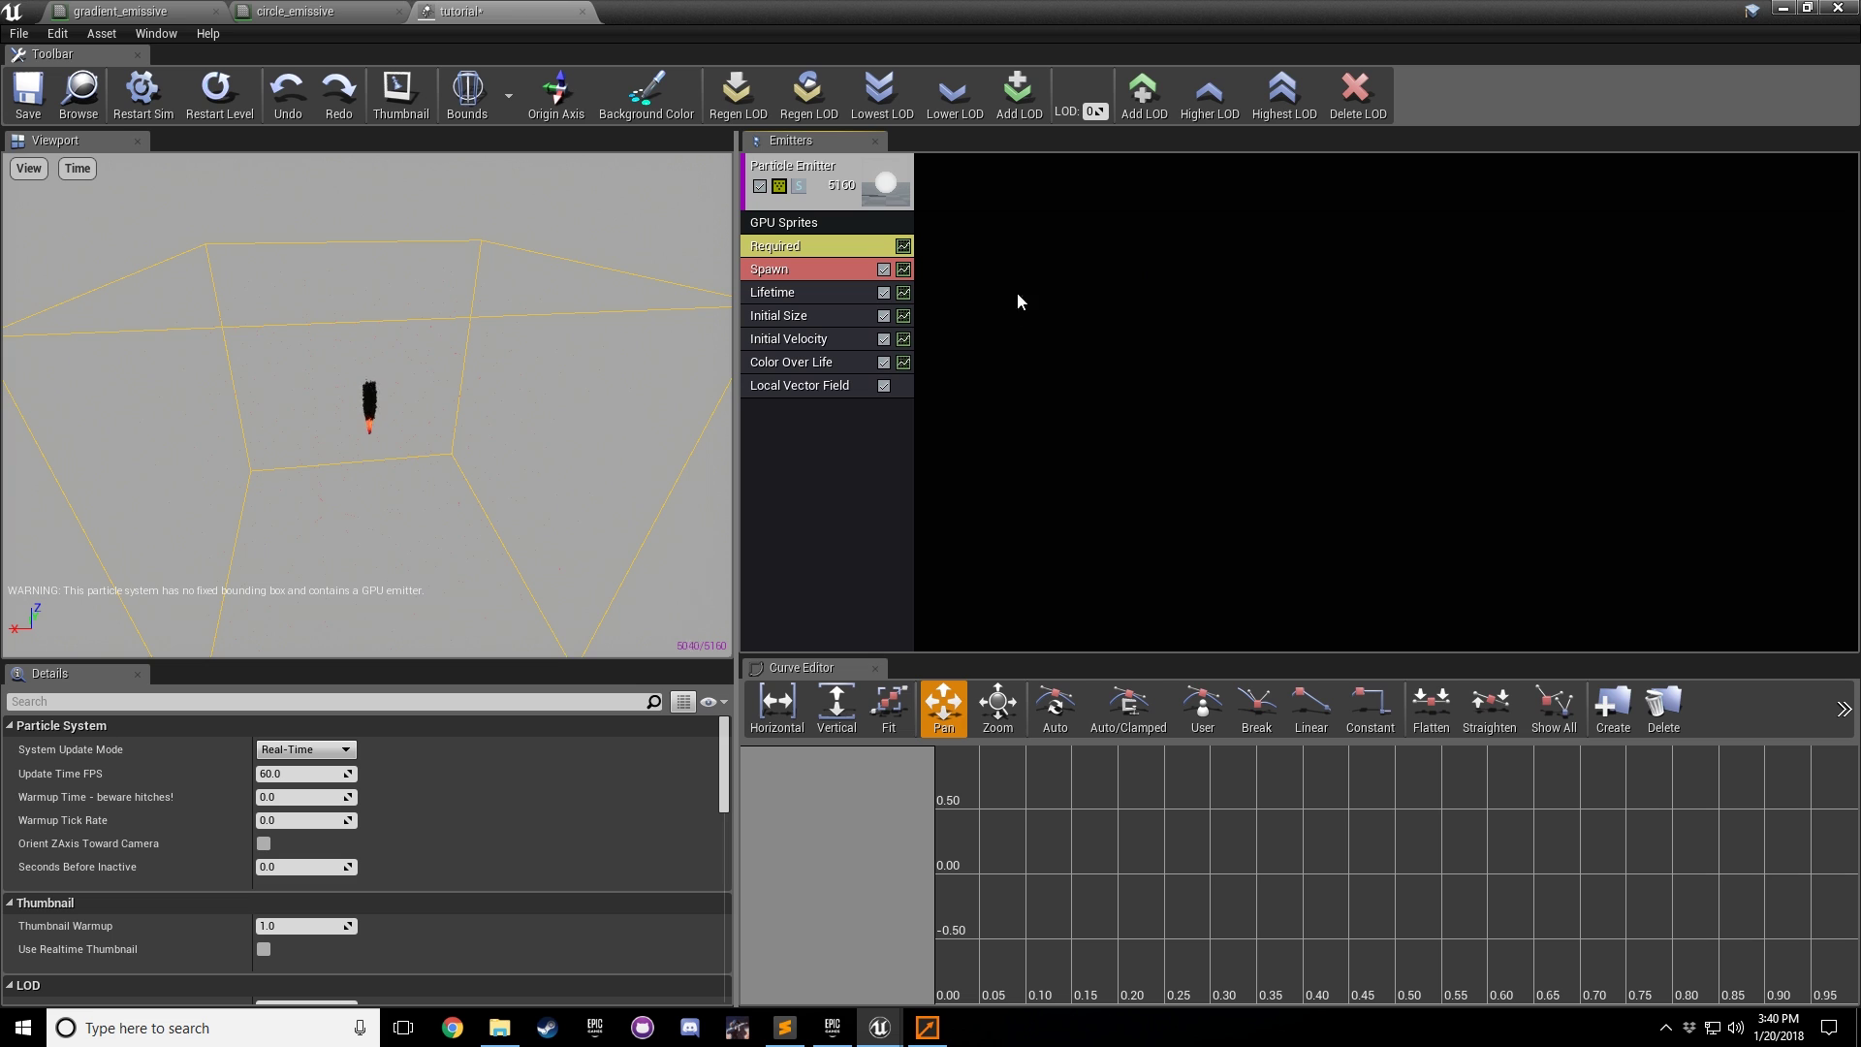
scroll(363, 863, down, 6)
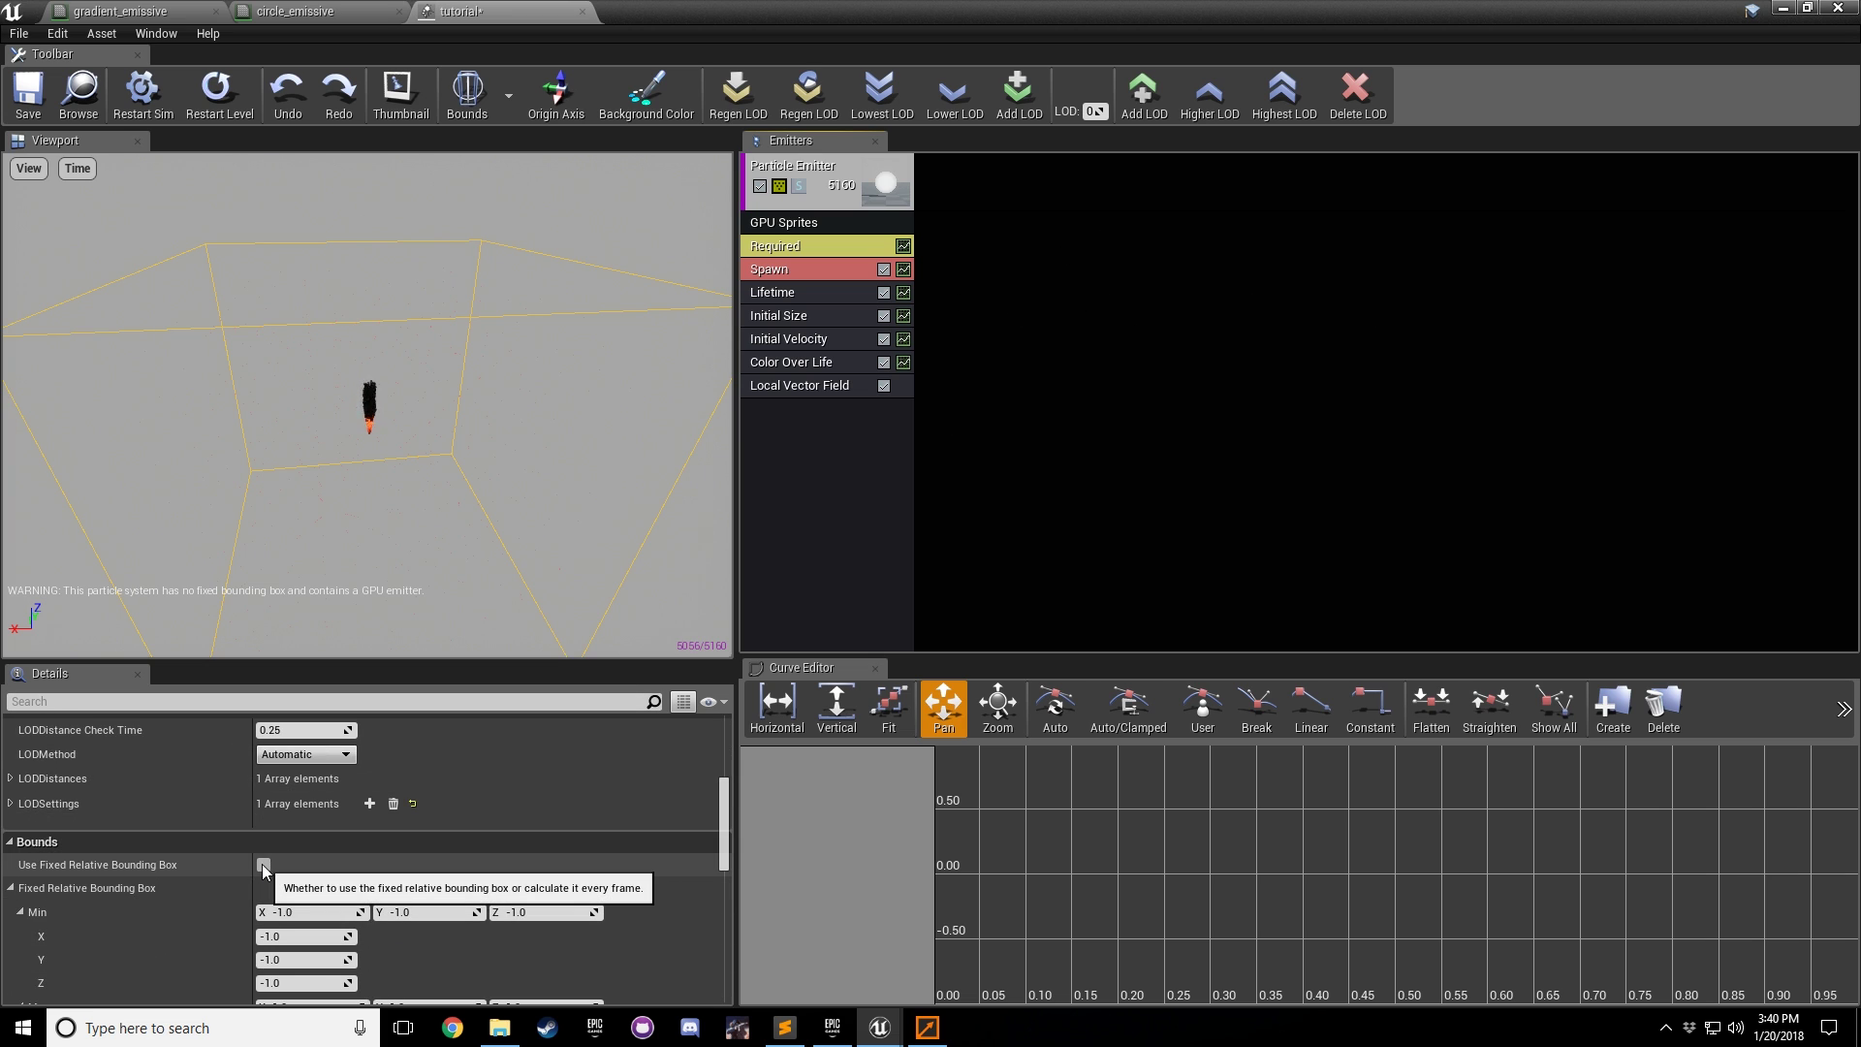
click(264, 864)
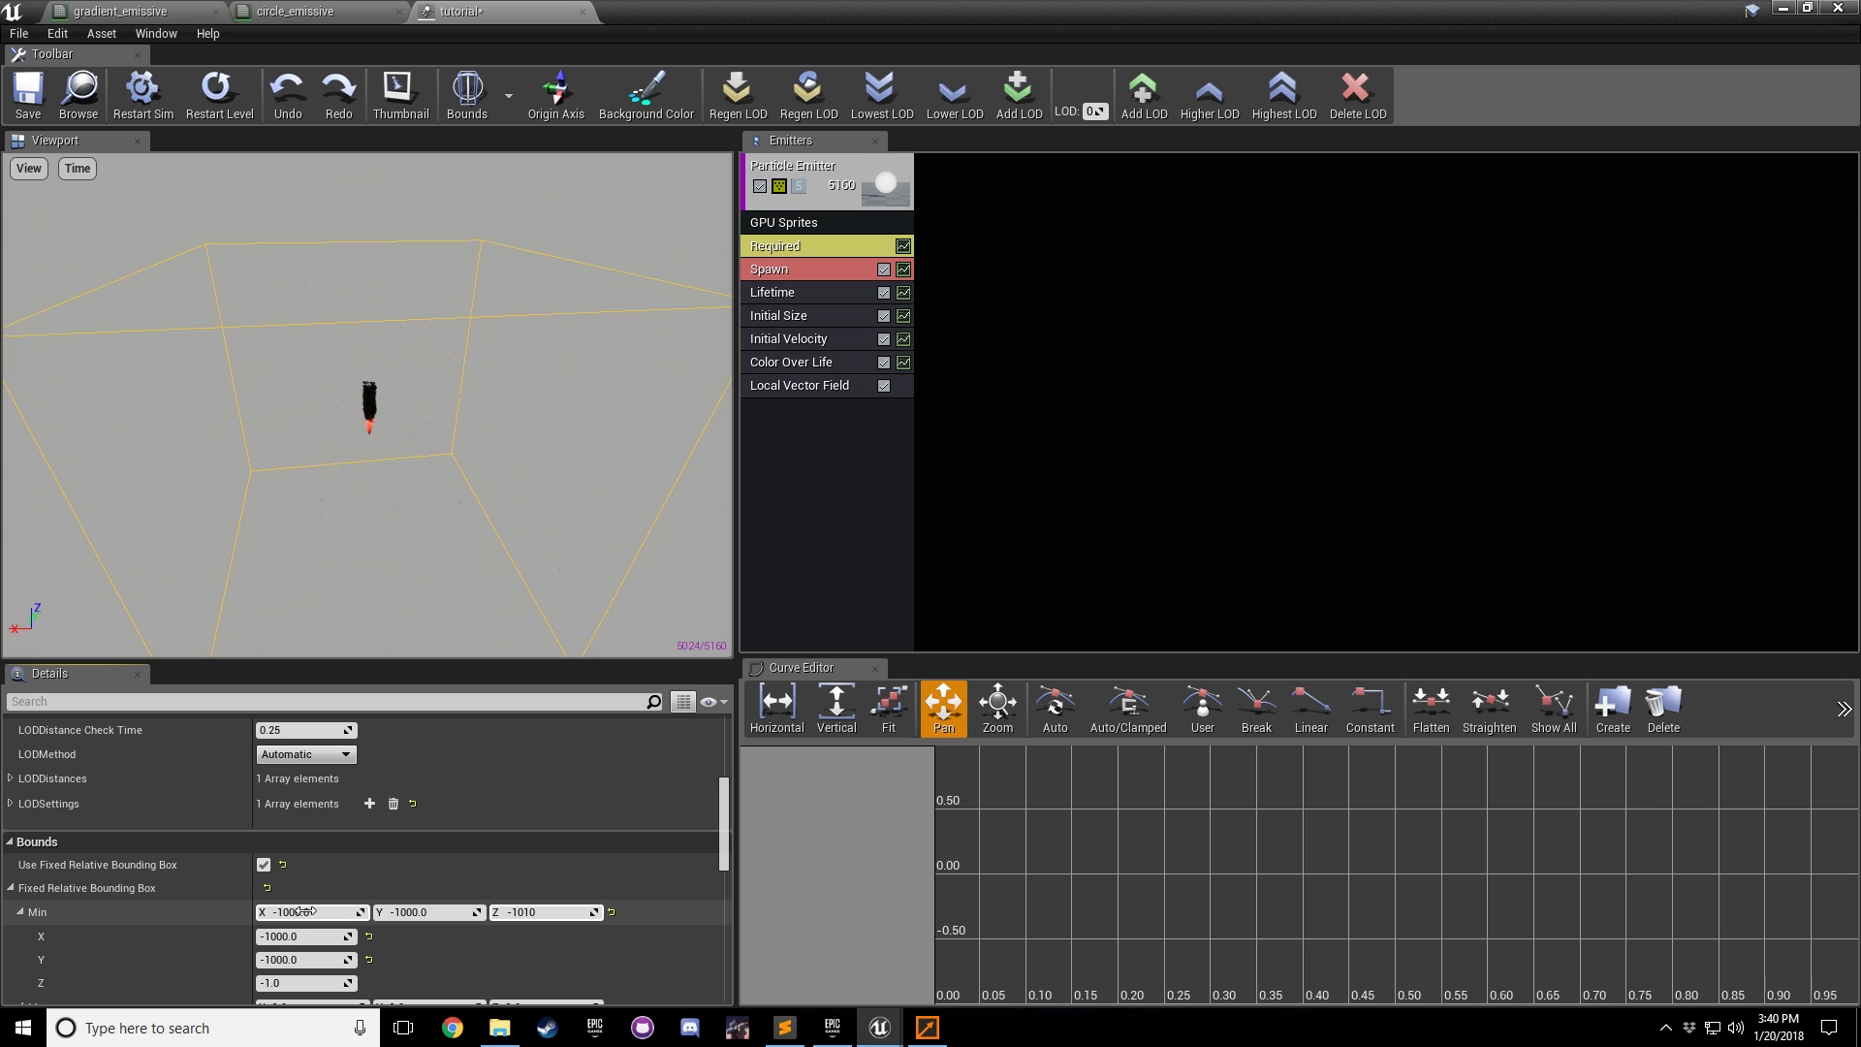
scroll(306, 911, down, 2)
key(Return)
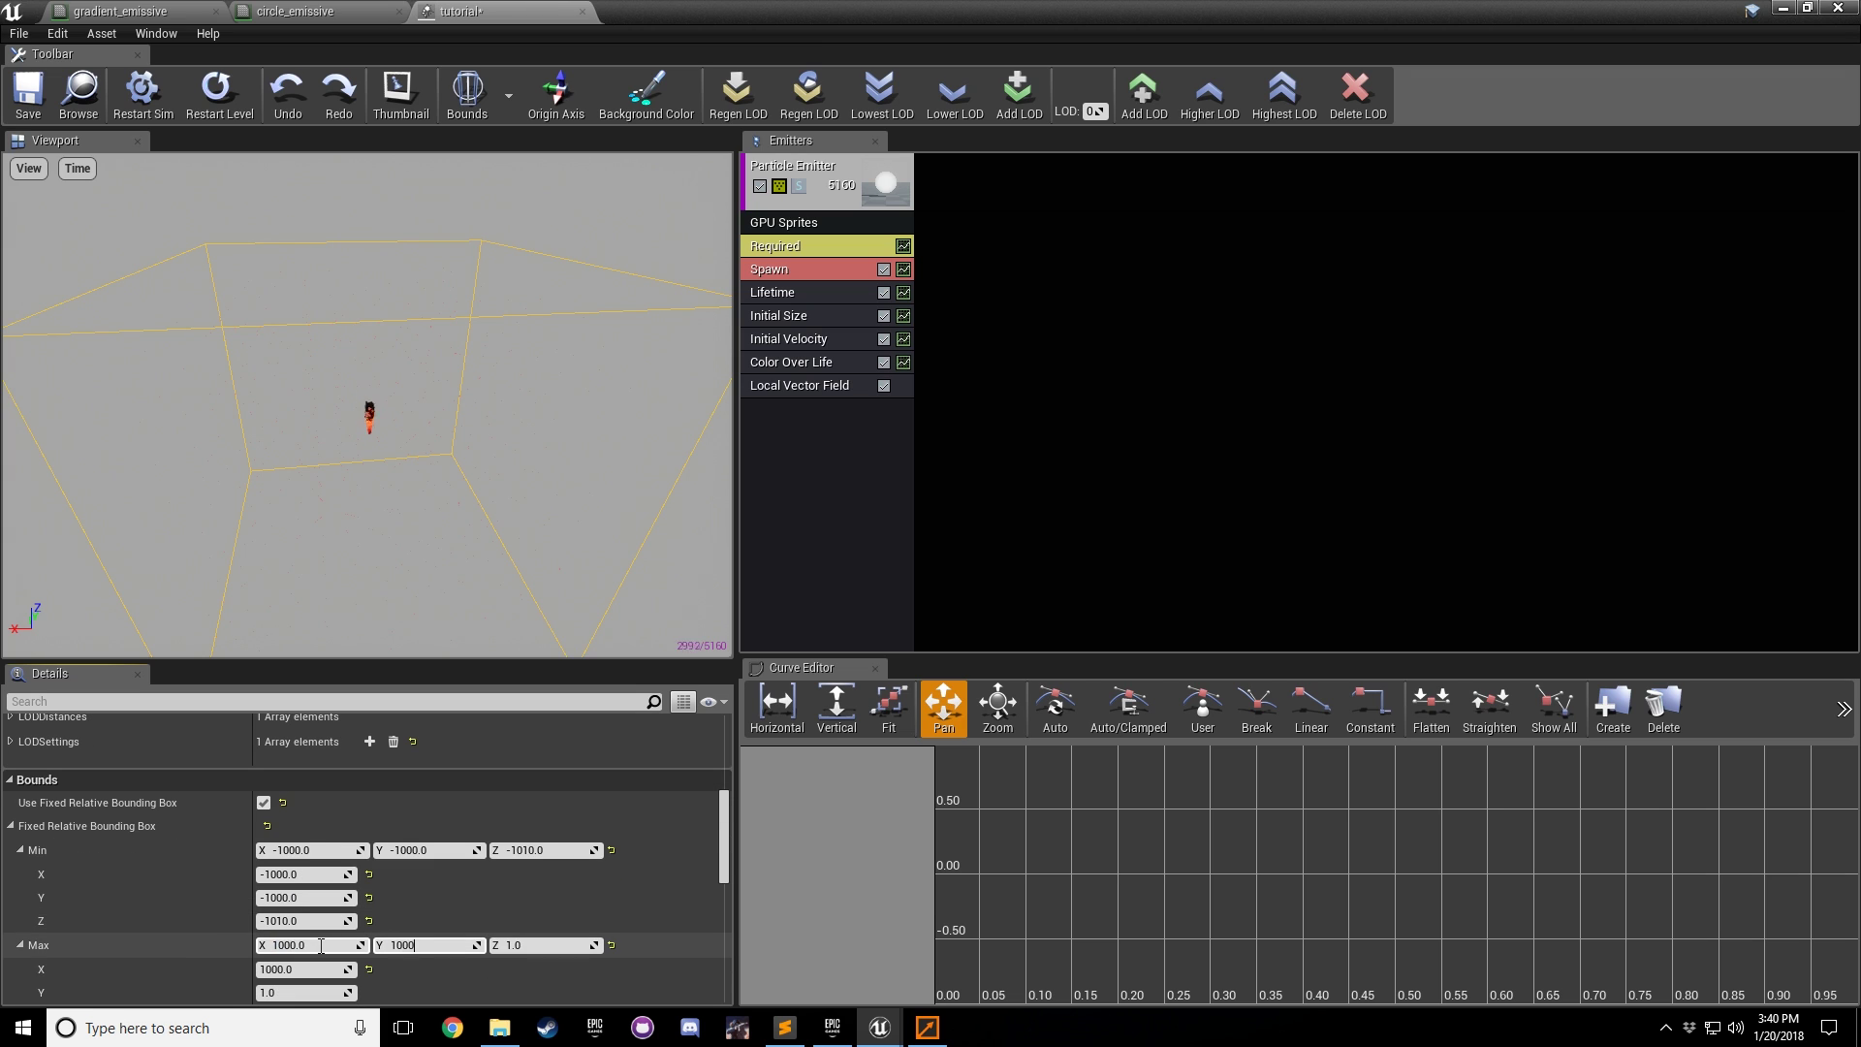
click(479, 413)
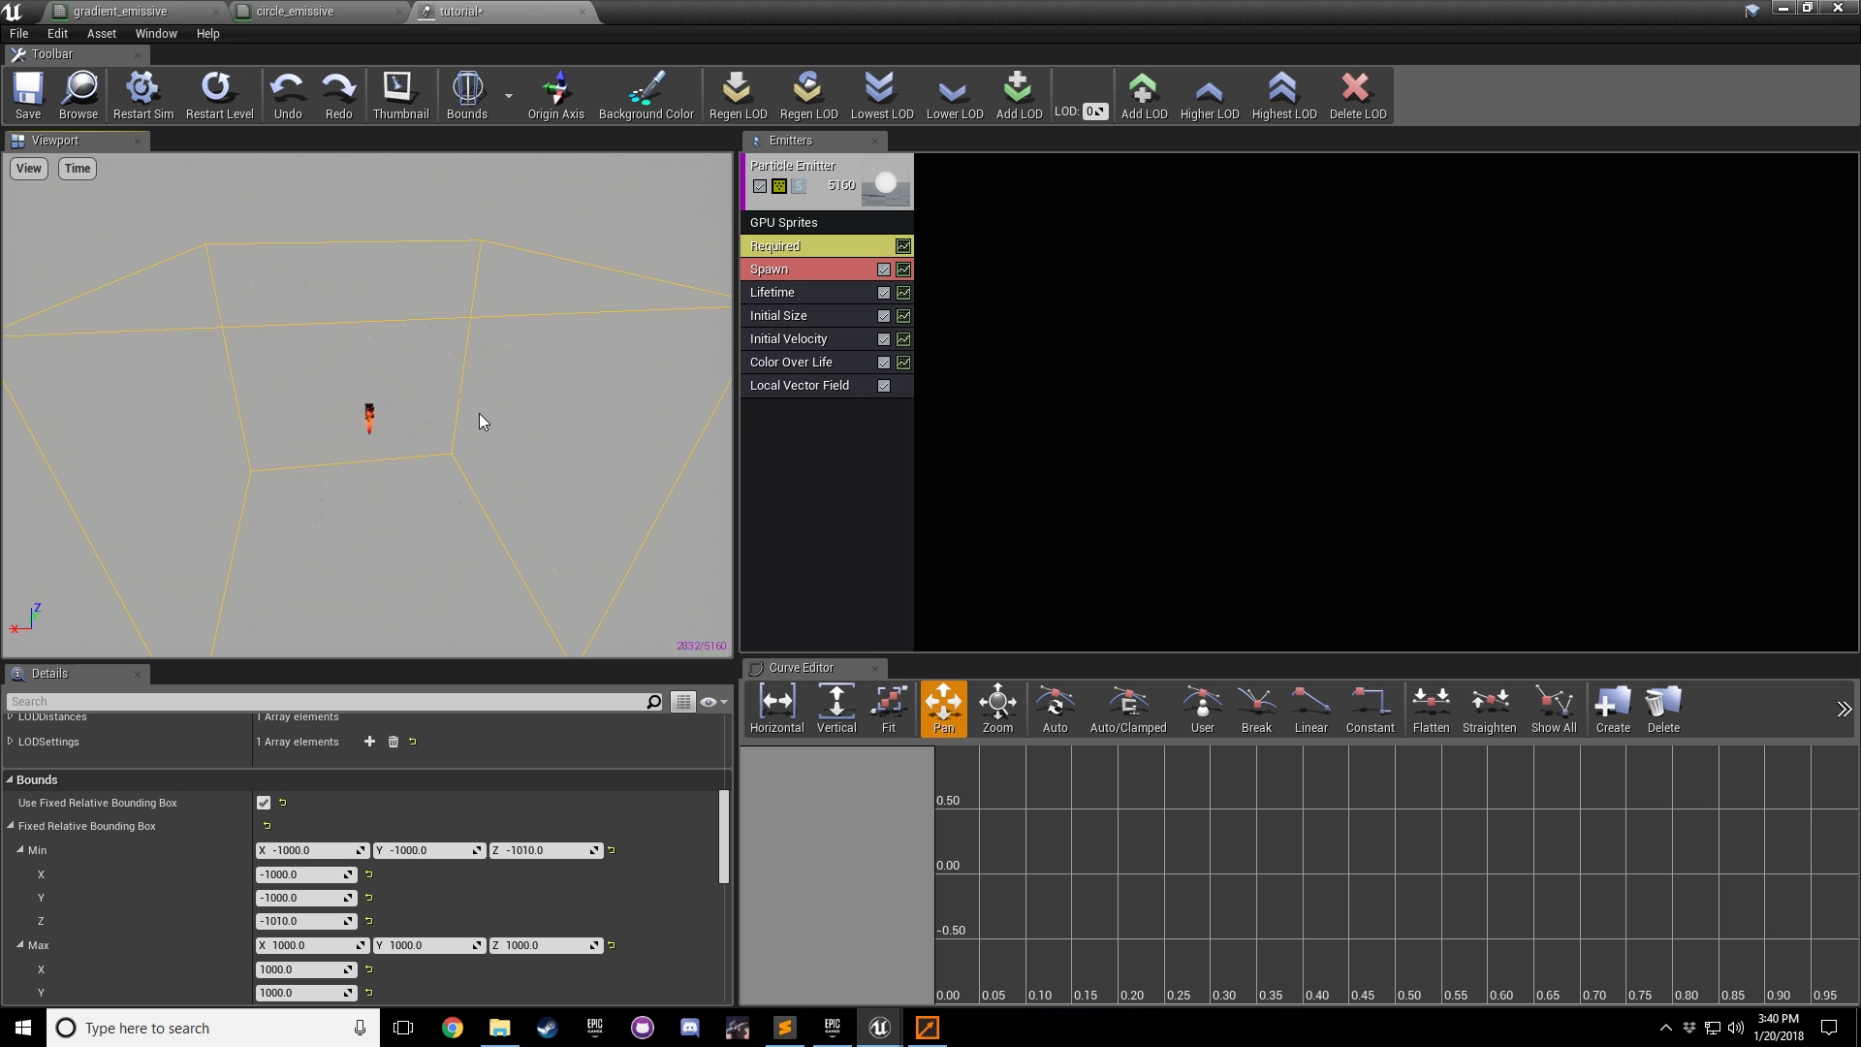
Step: Set the Local Vector Field's Intensity to 500, trying a Z relative translation of about 159 and returning it to 0
key(w)
mouse_move(479, 412)
right_down()
mouse_move(474, 446)
mouse_move(232, 369)
mouse_move(479, 421)
right_up()
key(s)
key(w)
key(s)
click(847, 416)
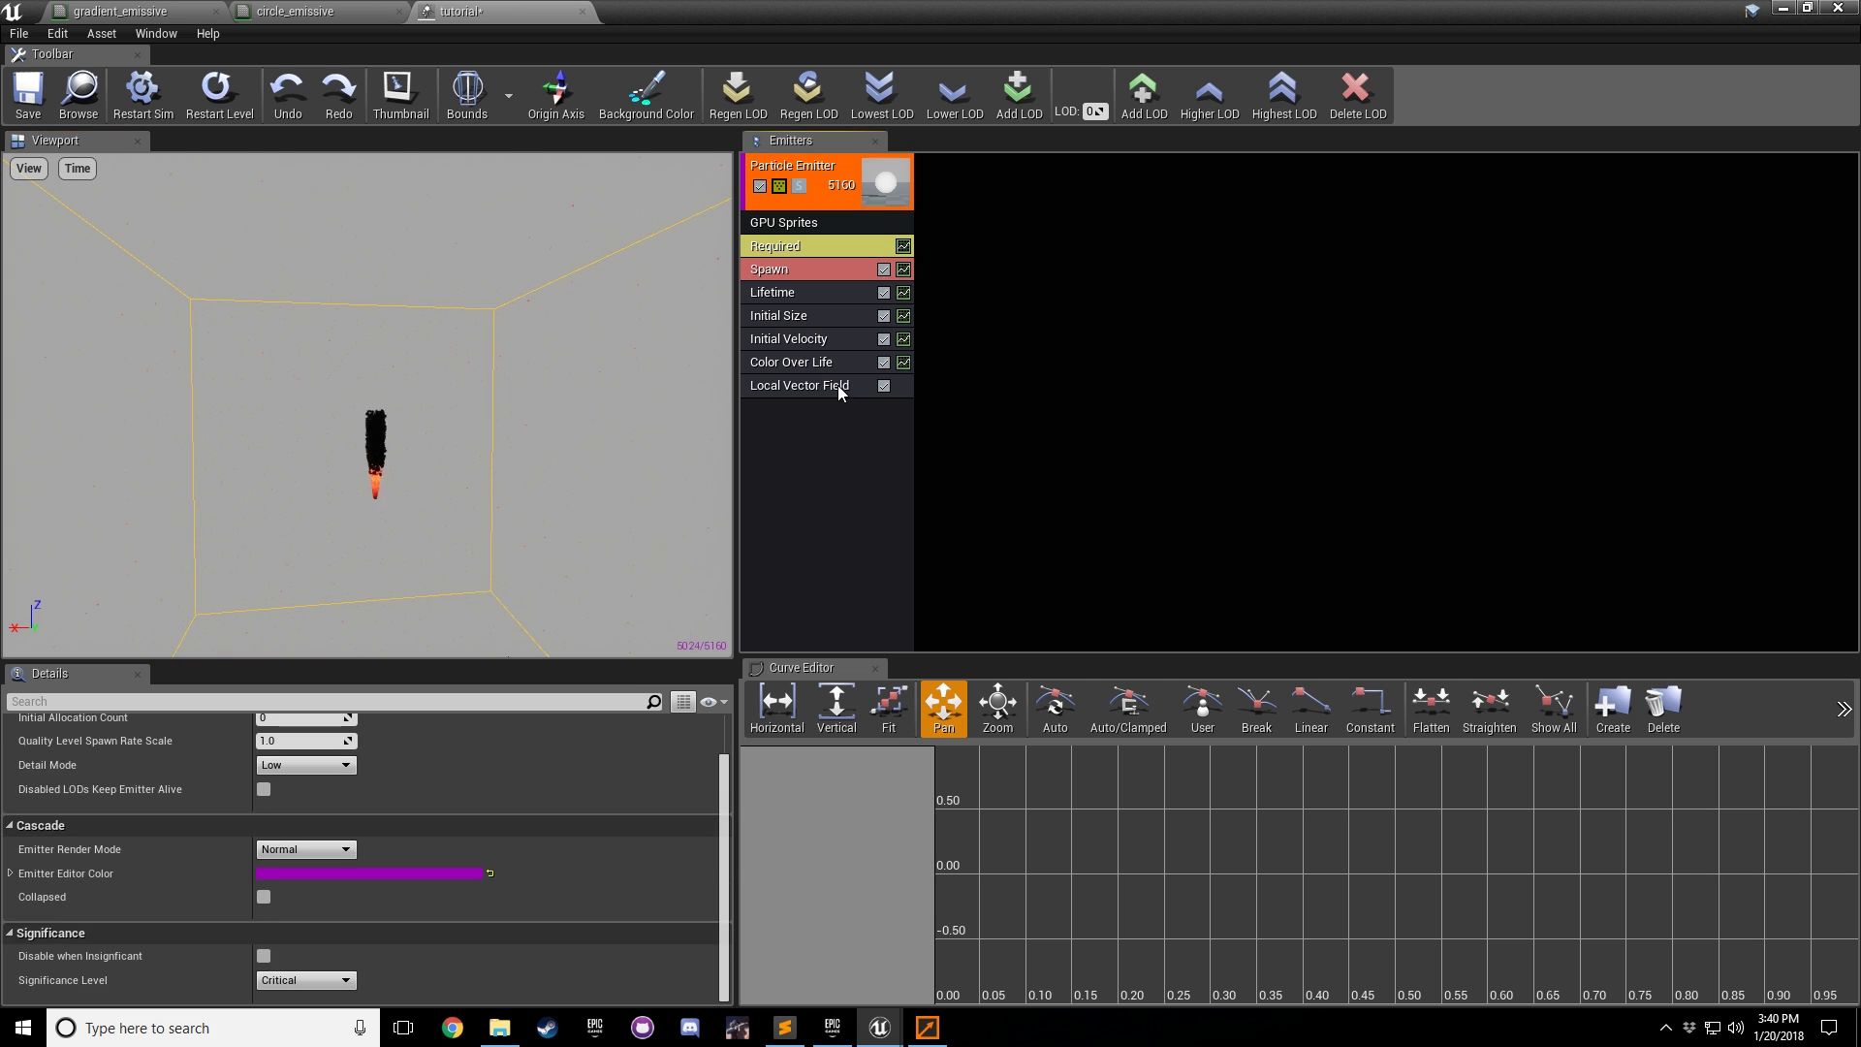
click(837, 386)
scroll(582, 882, up, 3)
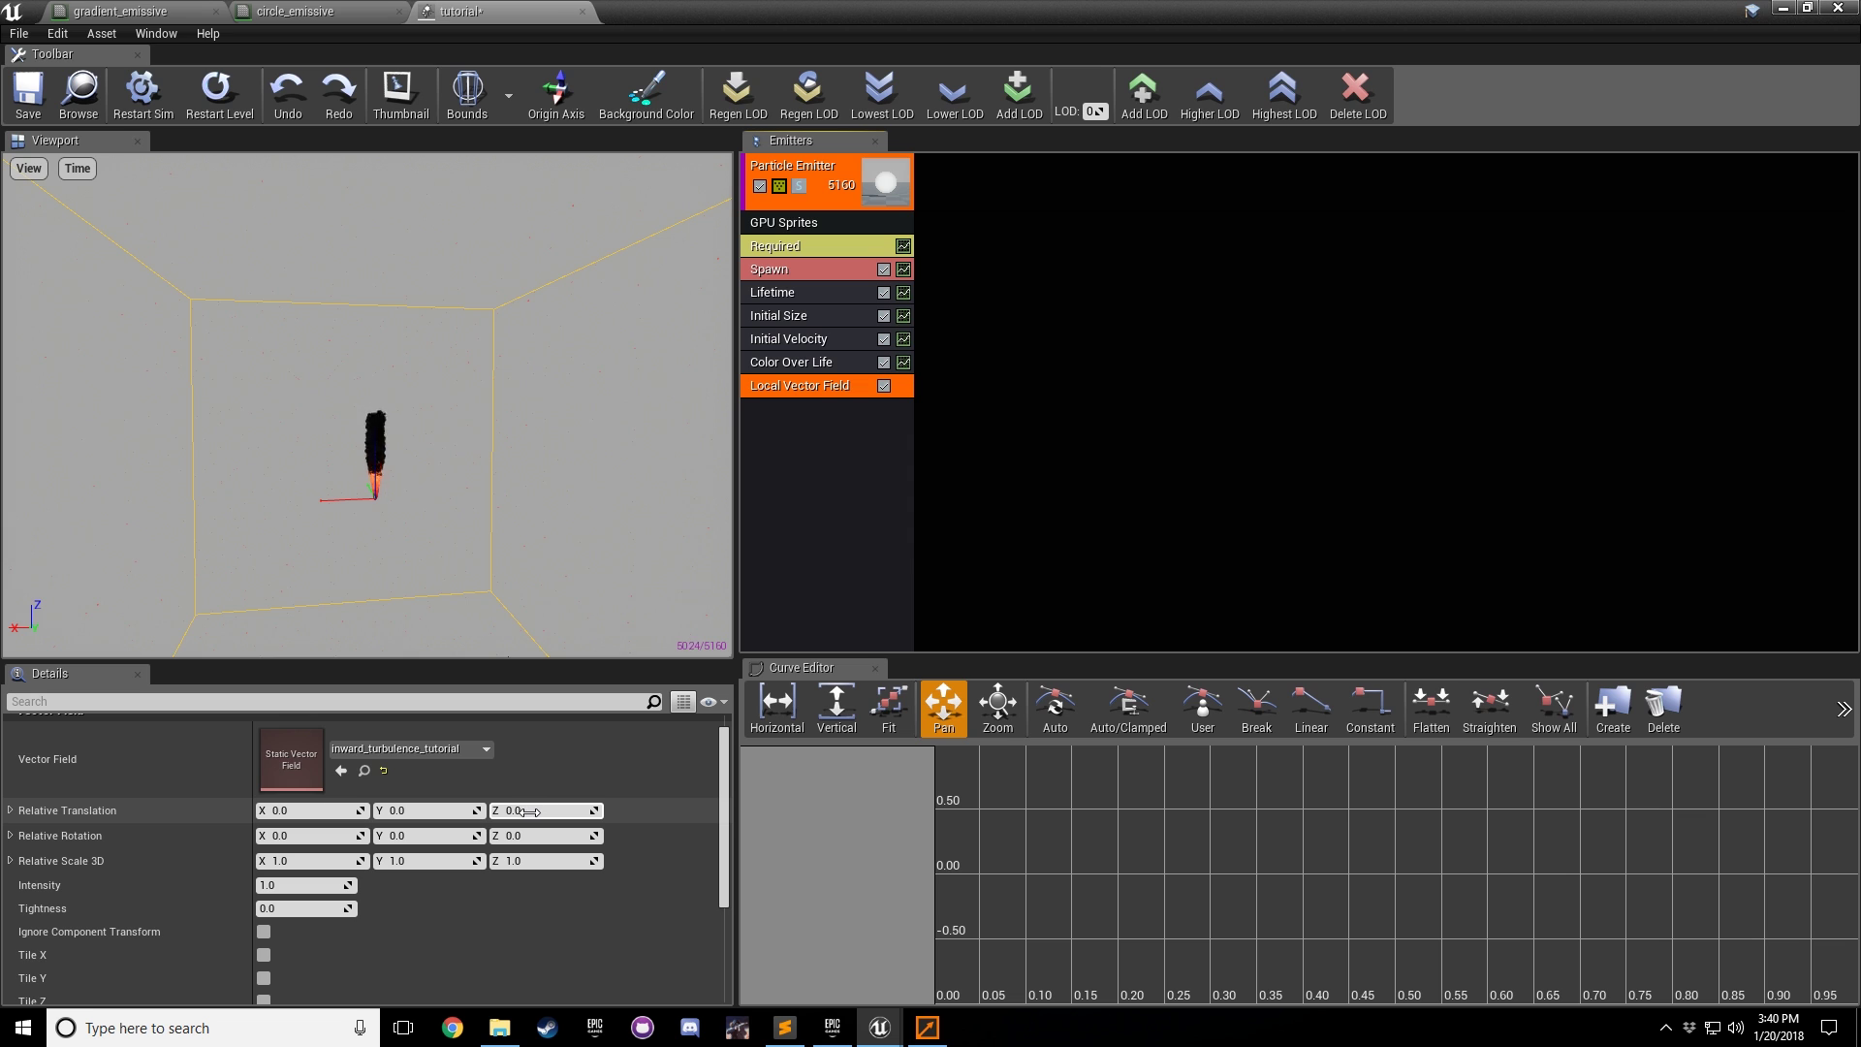
drag(542, 810, 621, 810)
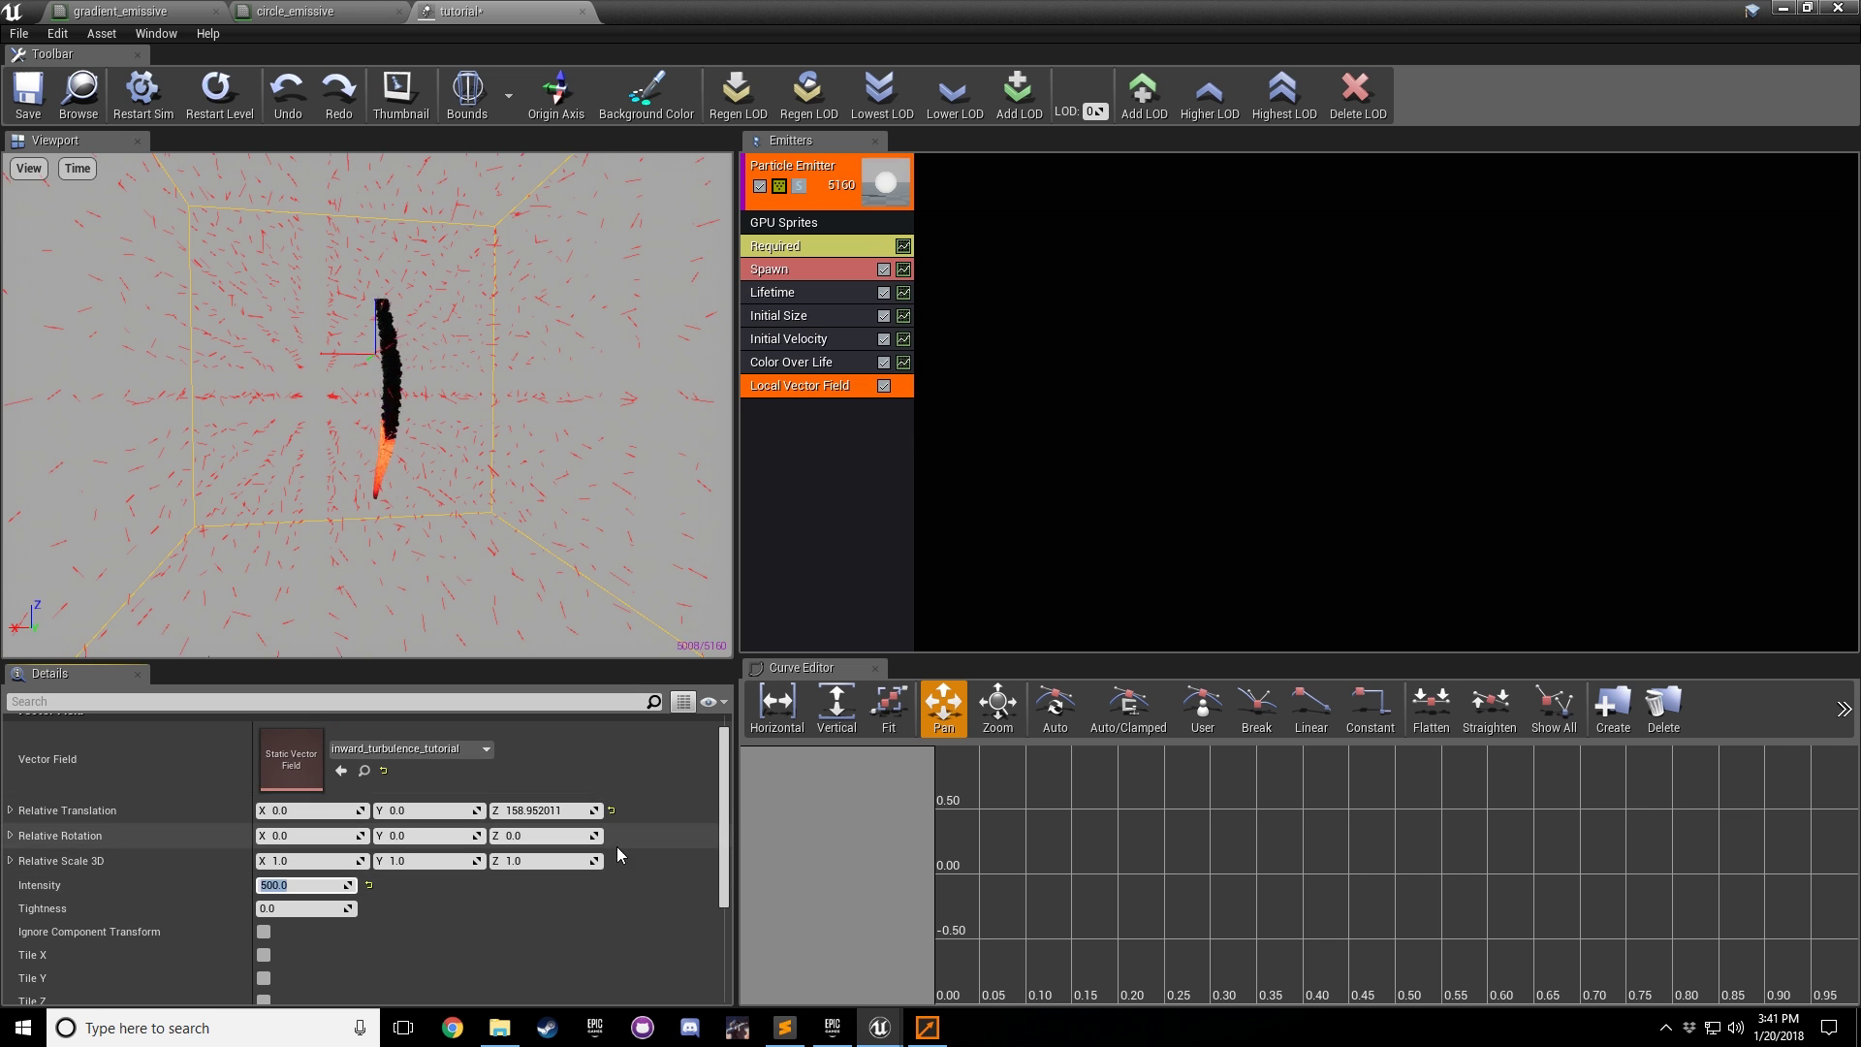
drag(567, 810, 523, 813)
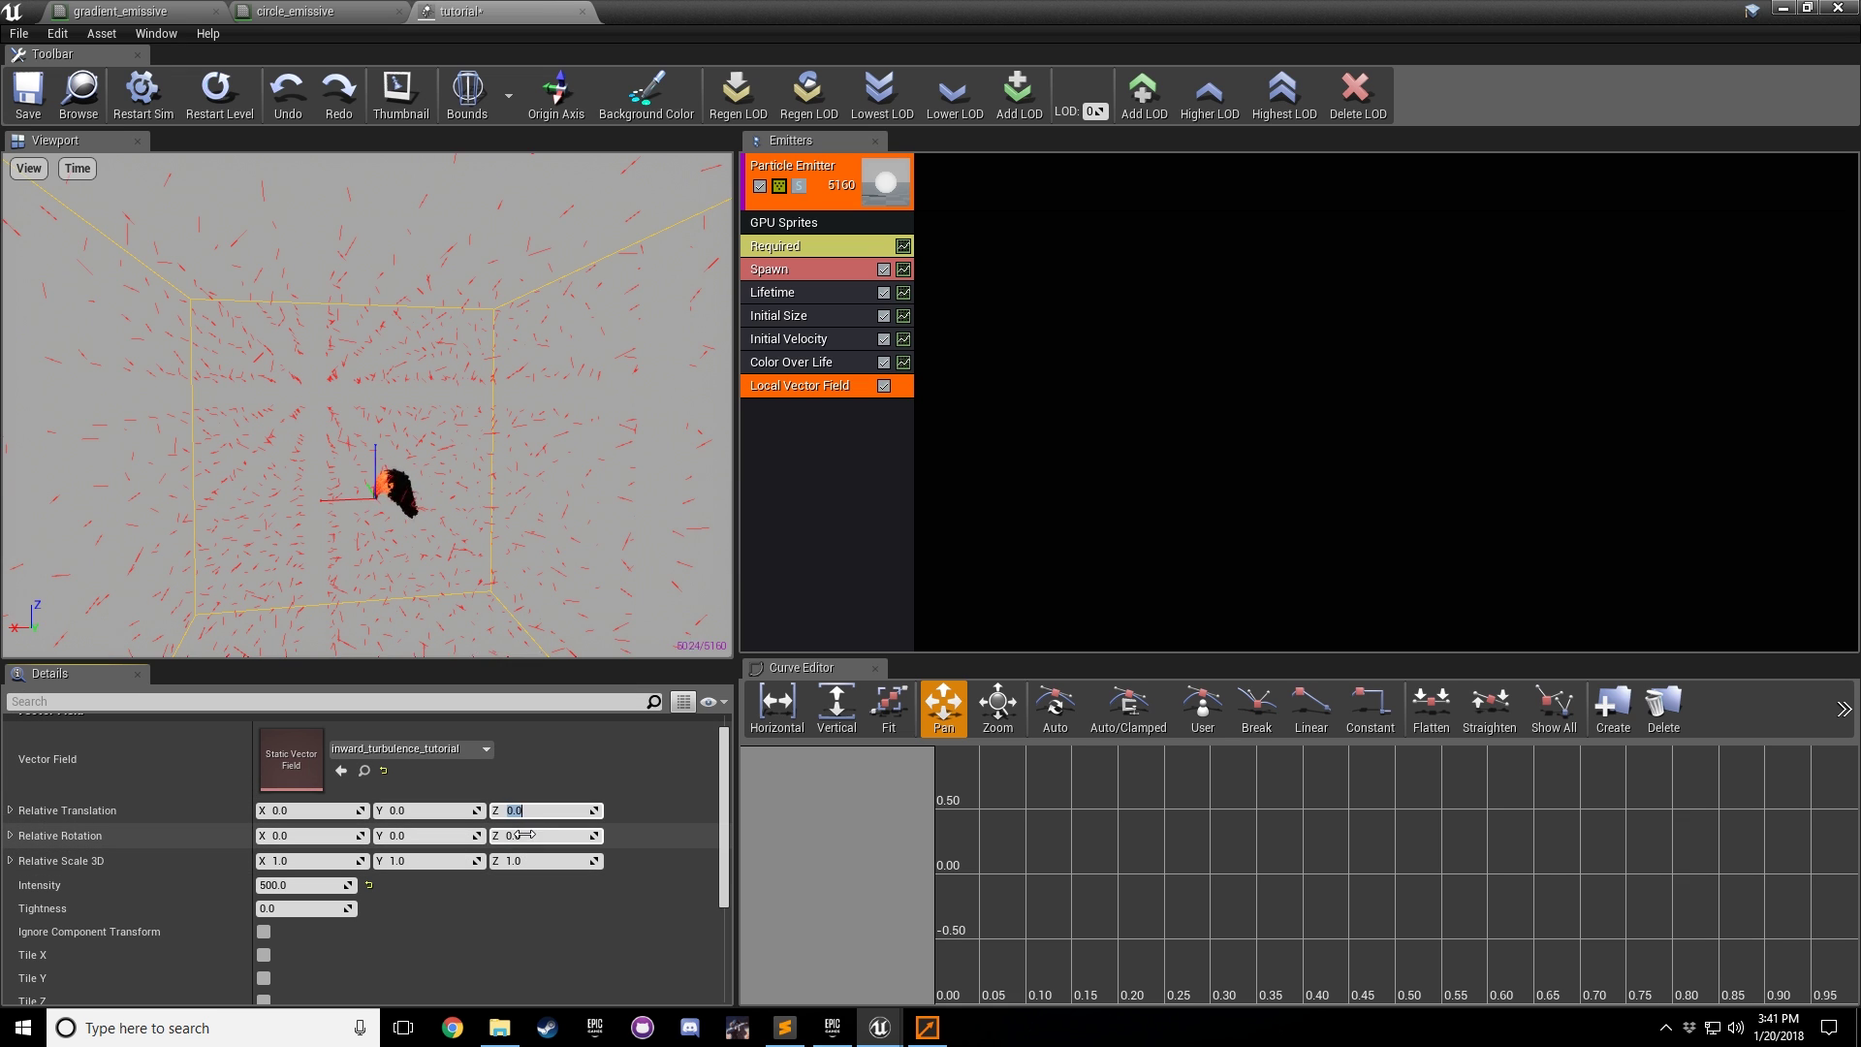
Step: Try rotating the vector field about Z and scaling it along Z, resetting the rotation to 0 and the scale to 1
drag(546, 835, 582, 836)
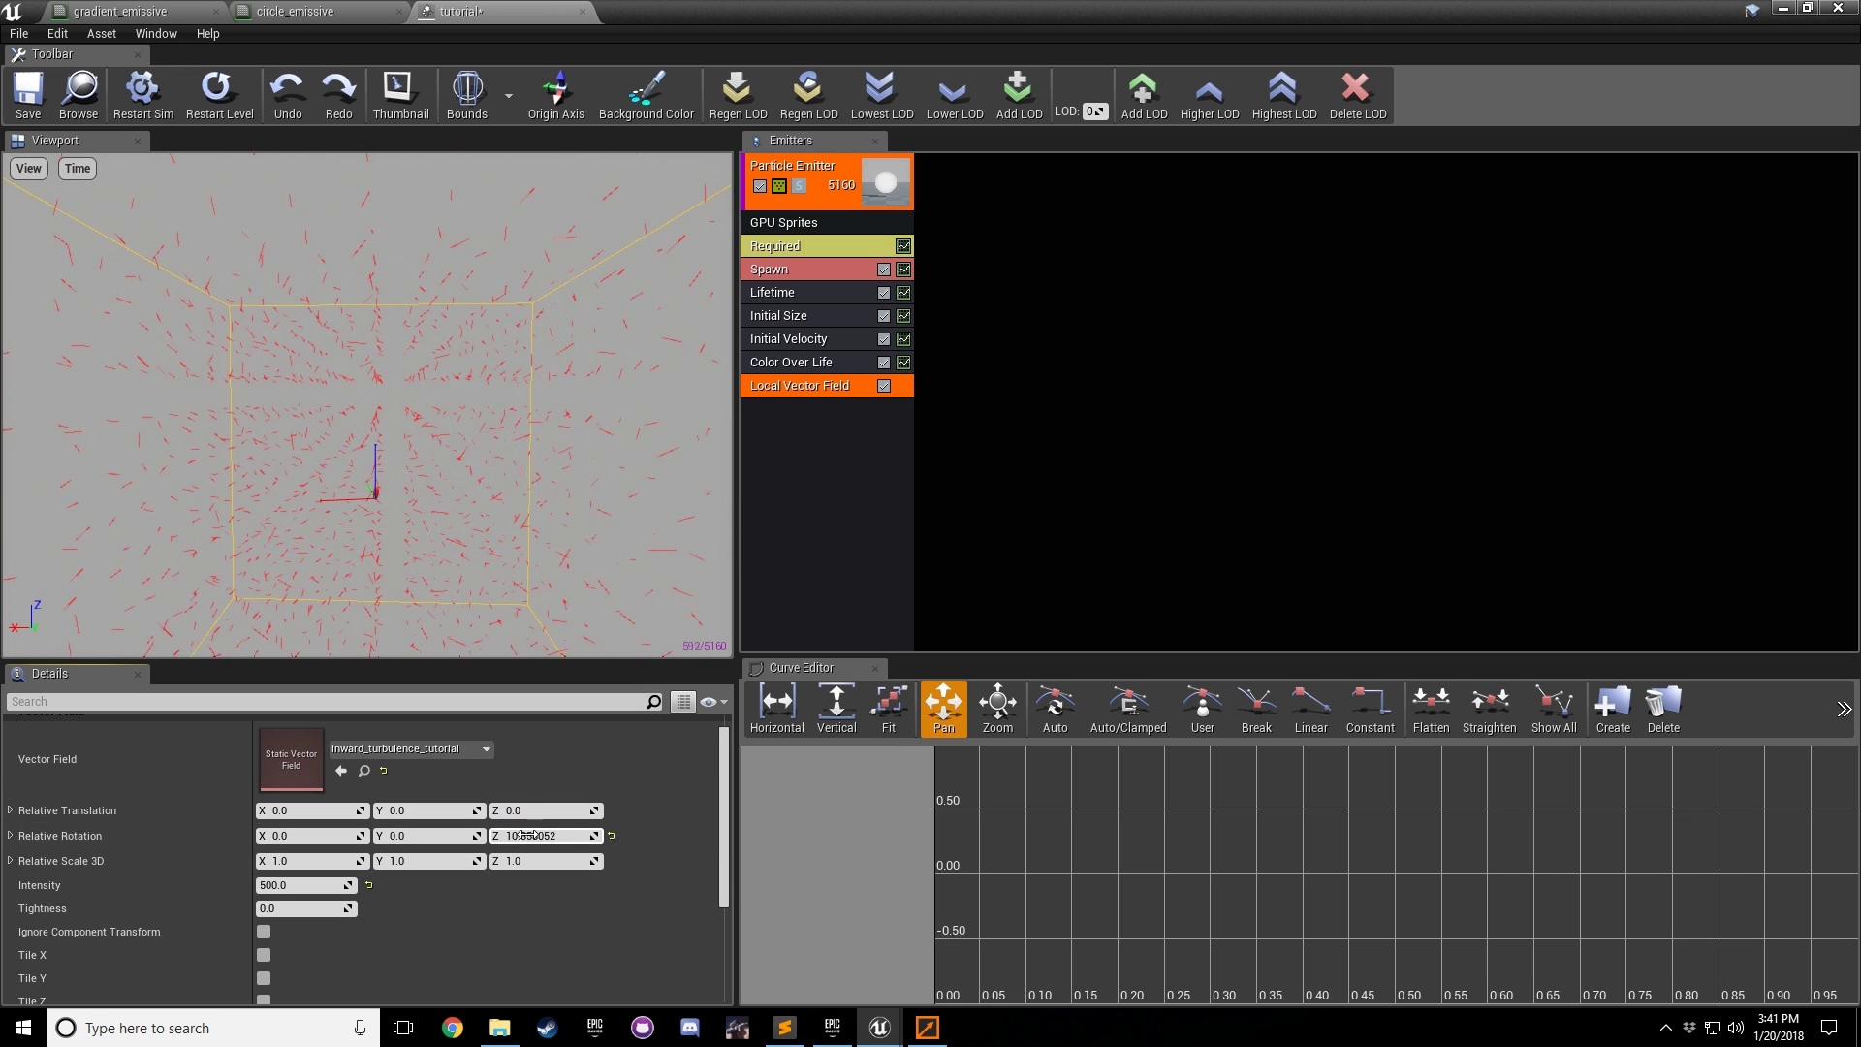
key(Return)
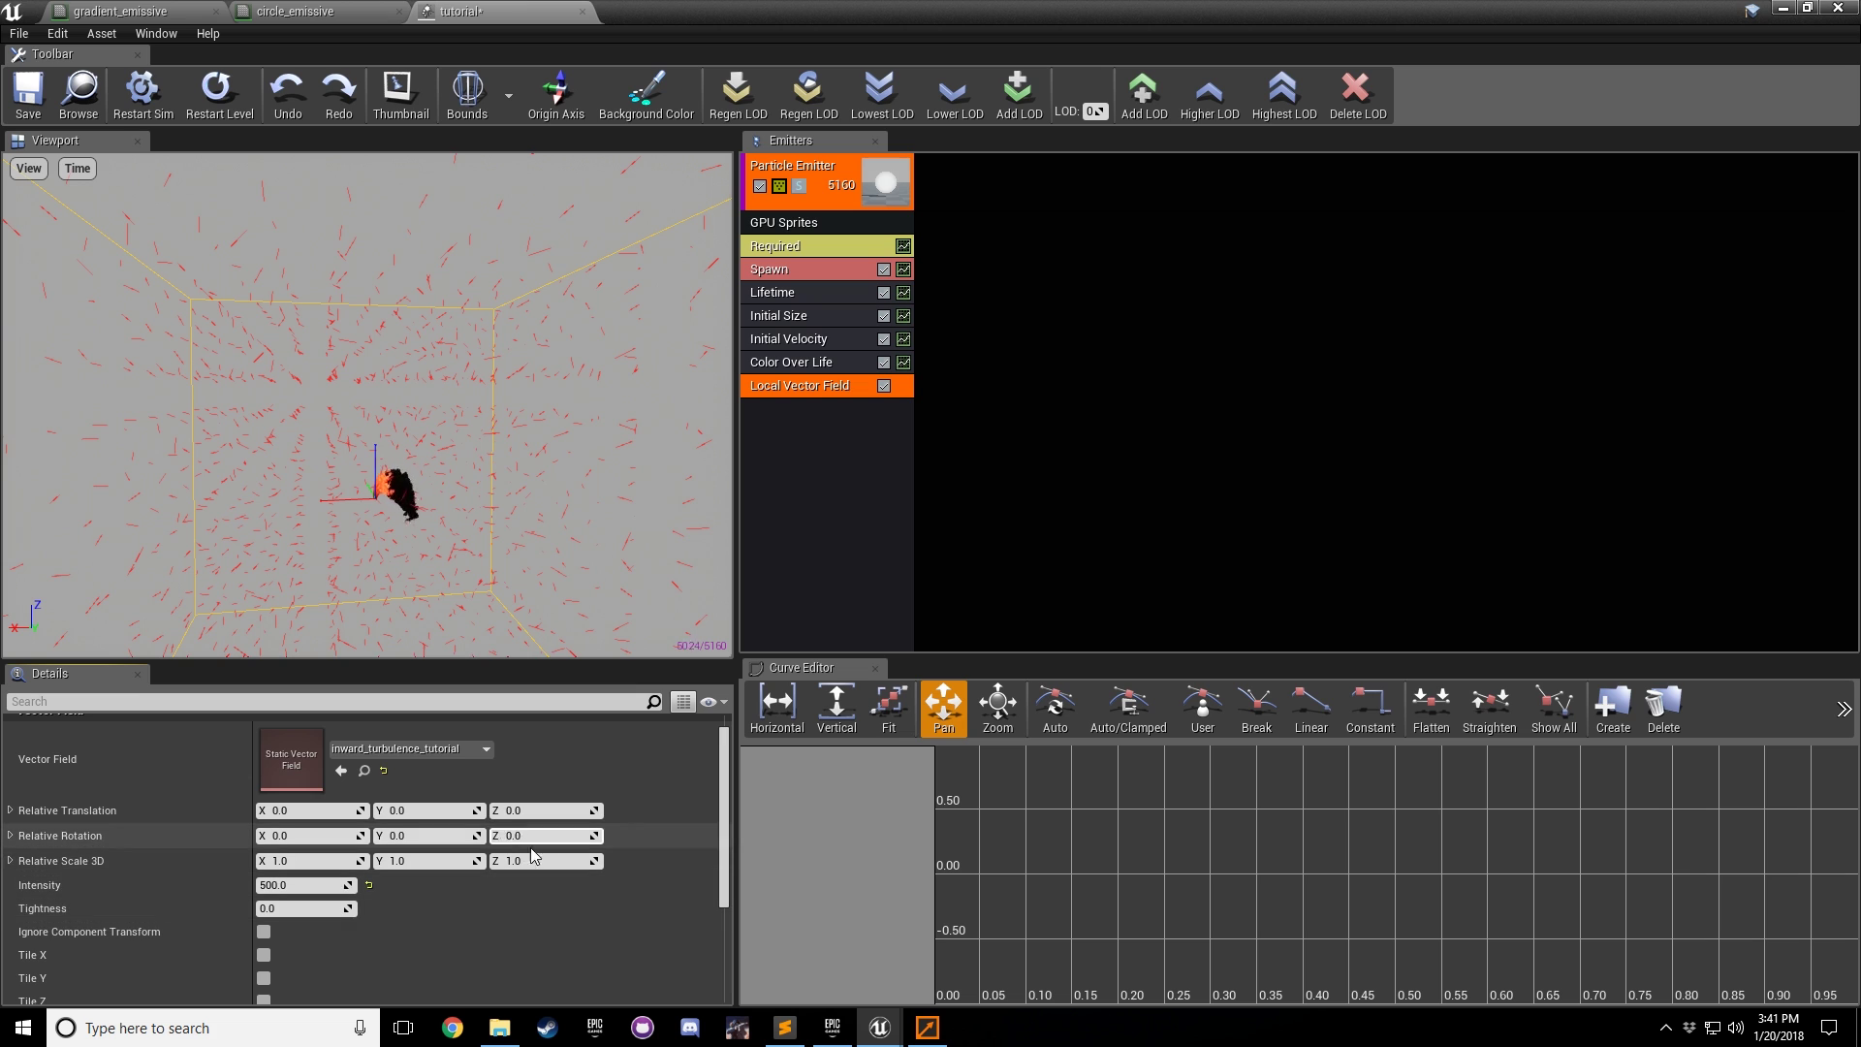
scroll(530, 901, down, 1)
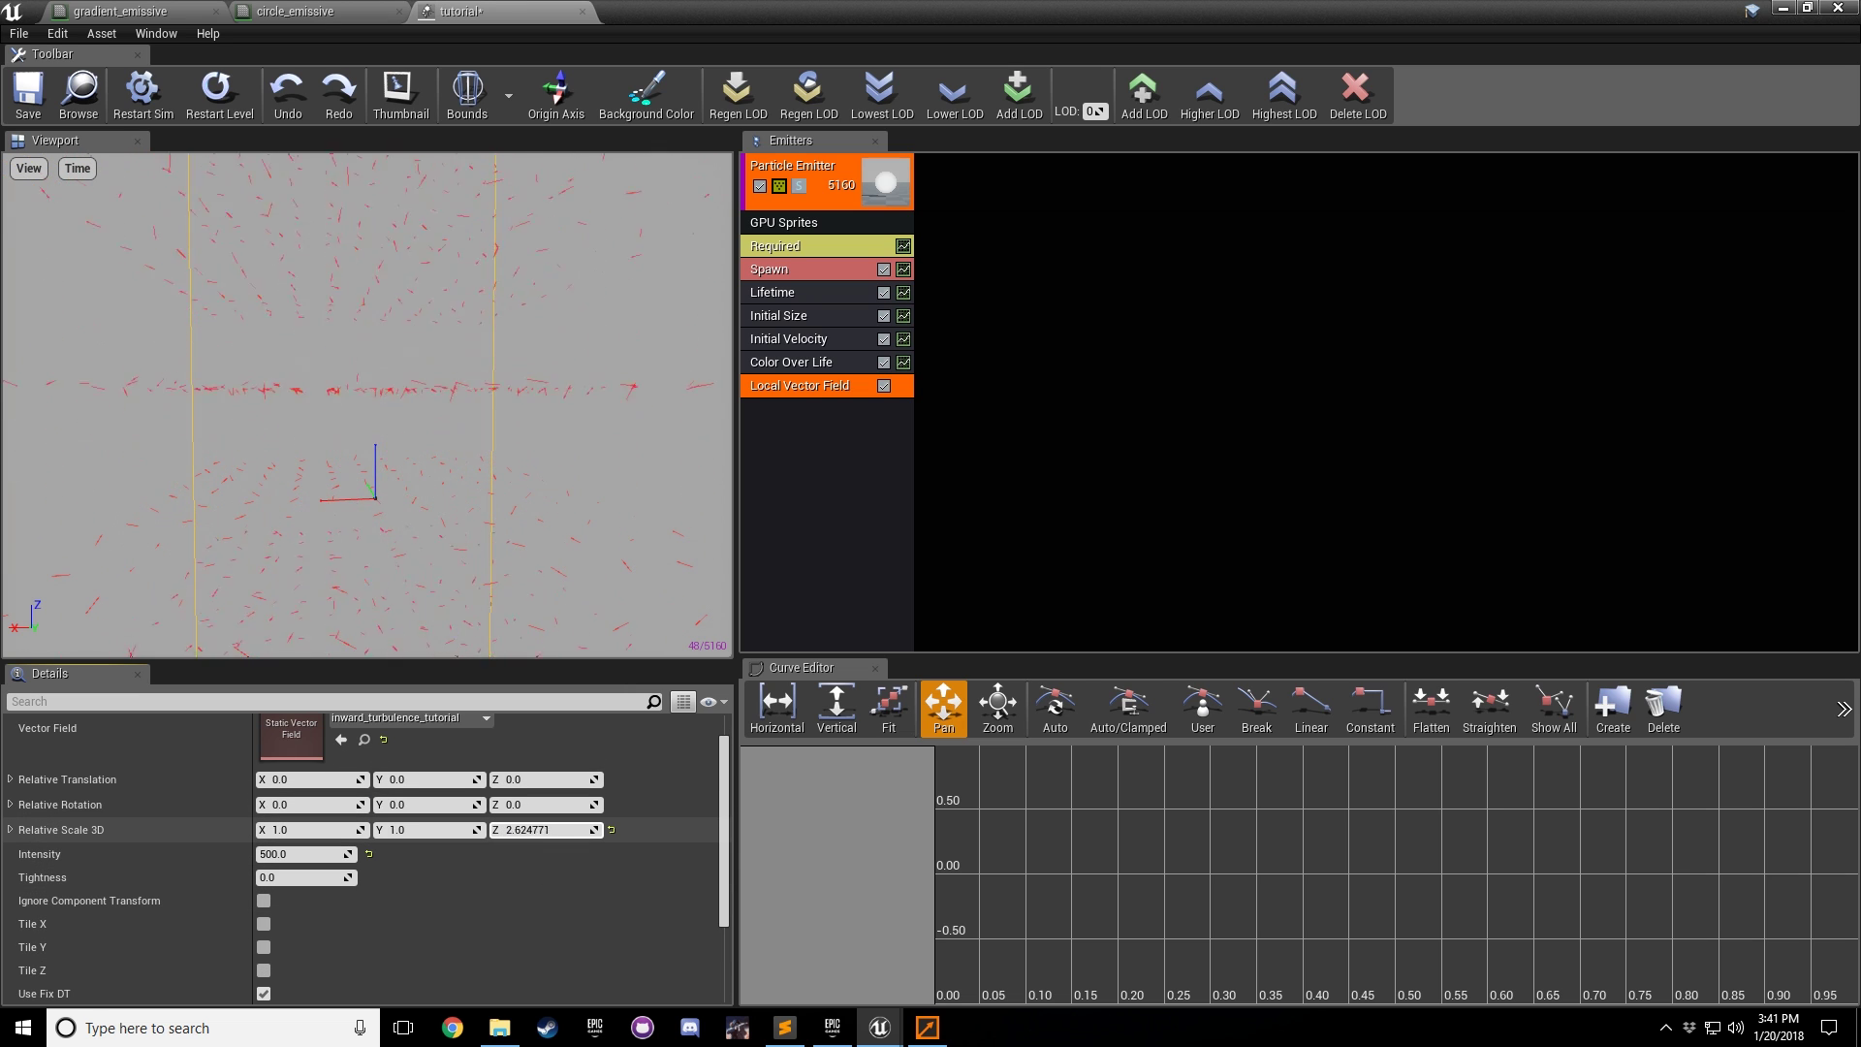
drag(546, 829, 508, 830)
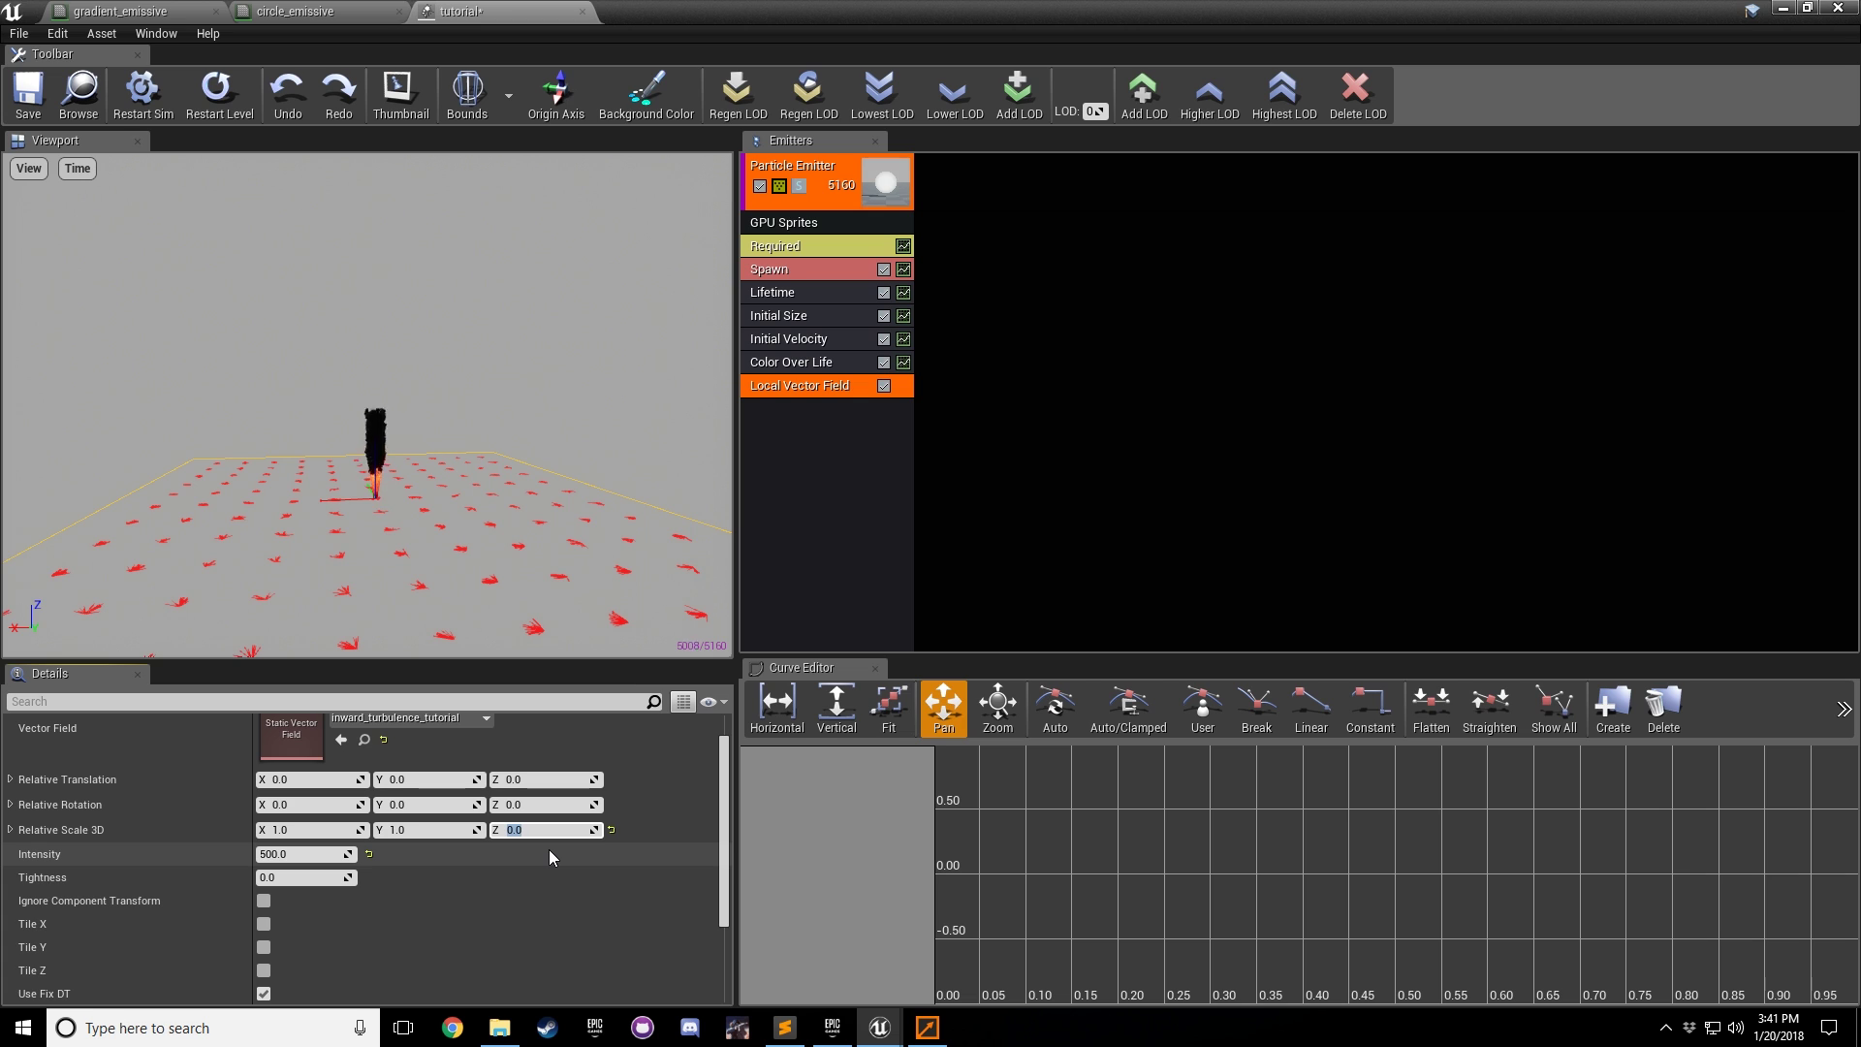
text(1)
key(Return)
click(558, 864)
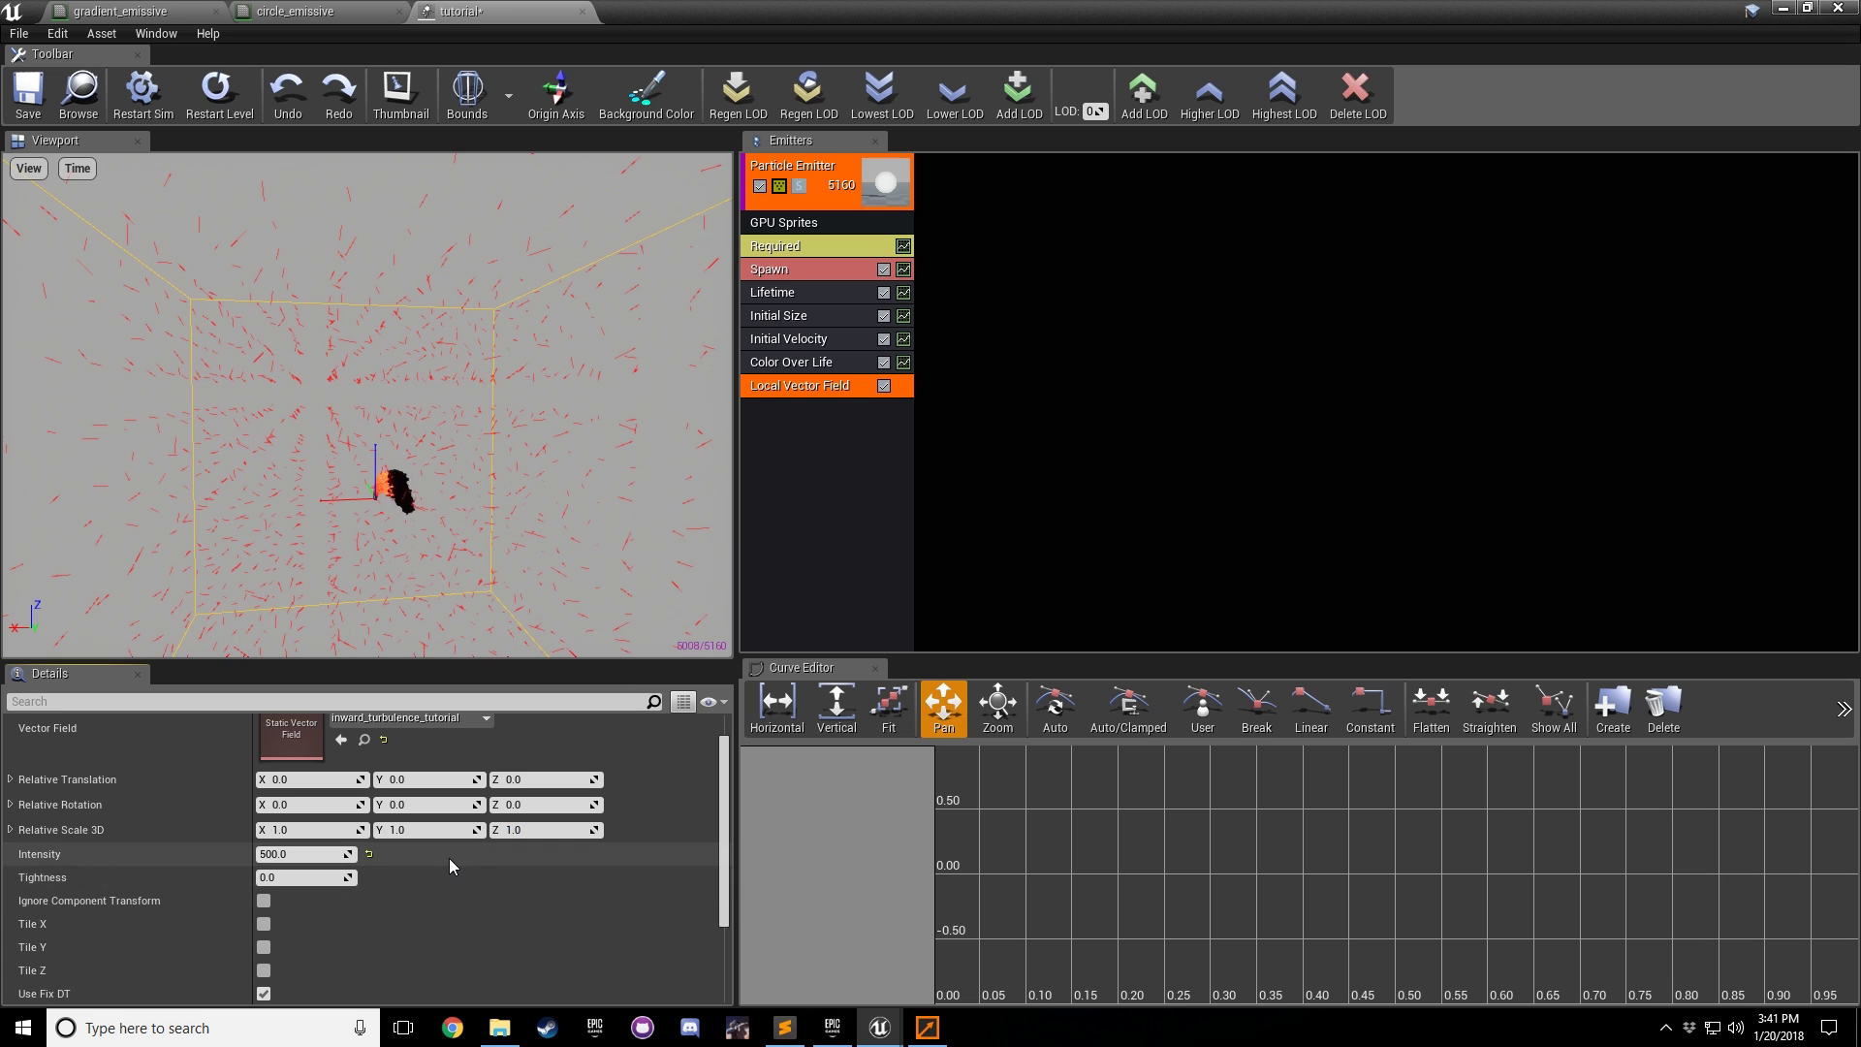
Step: Set both the minimum and maximum particle lifetime to 2 in the Lifetime module
click(332, 875)
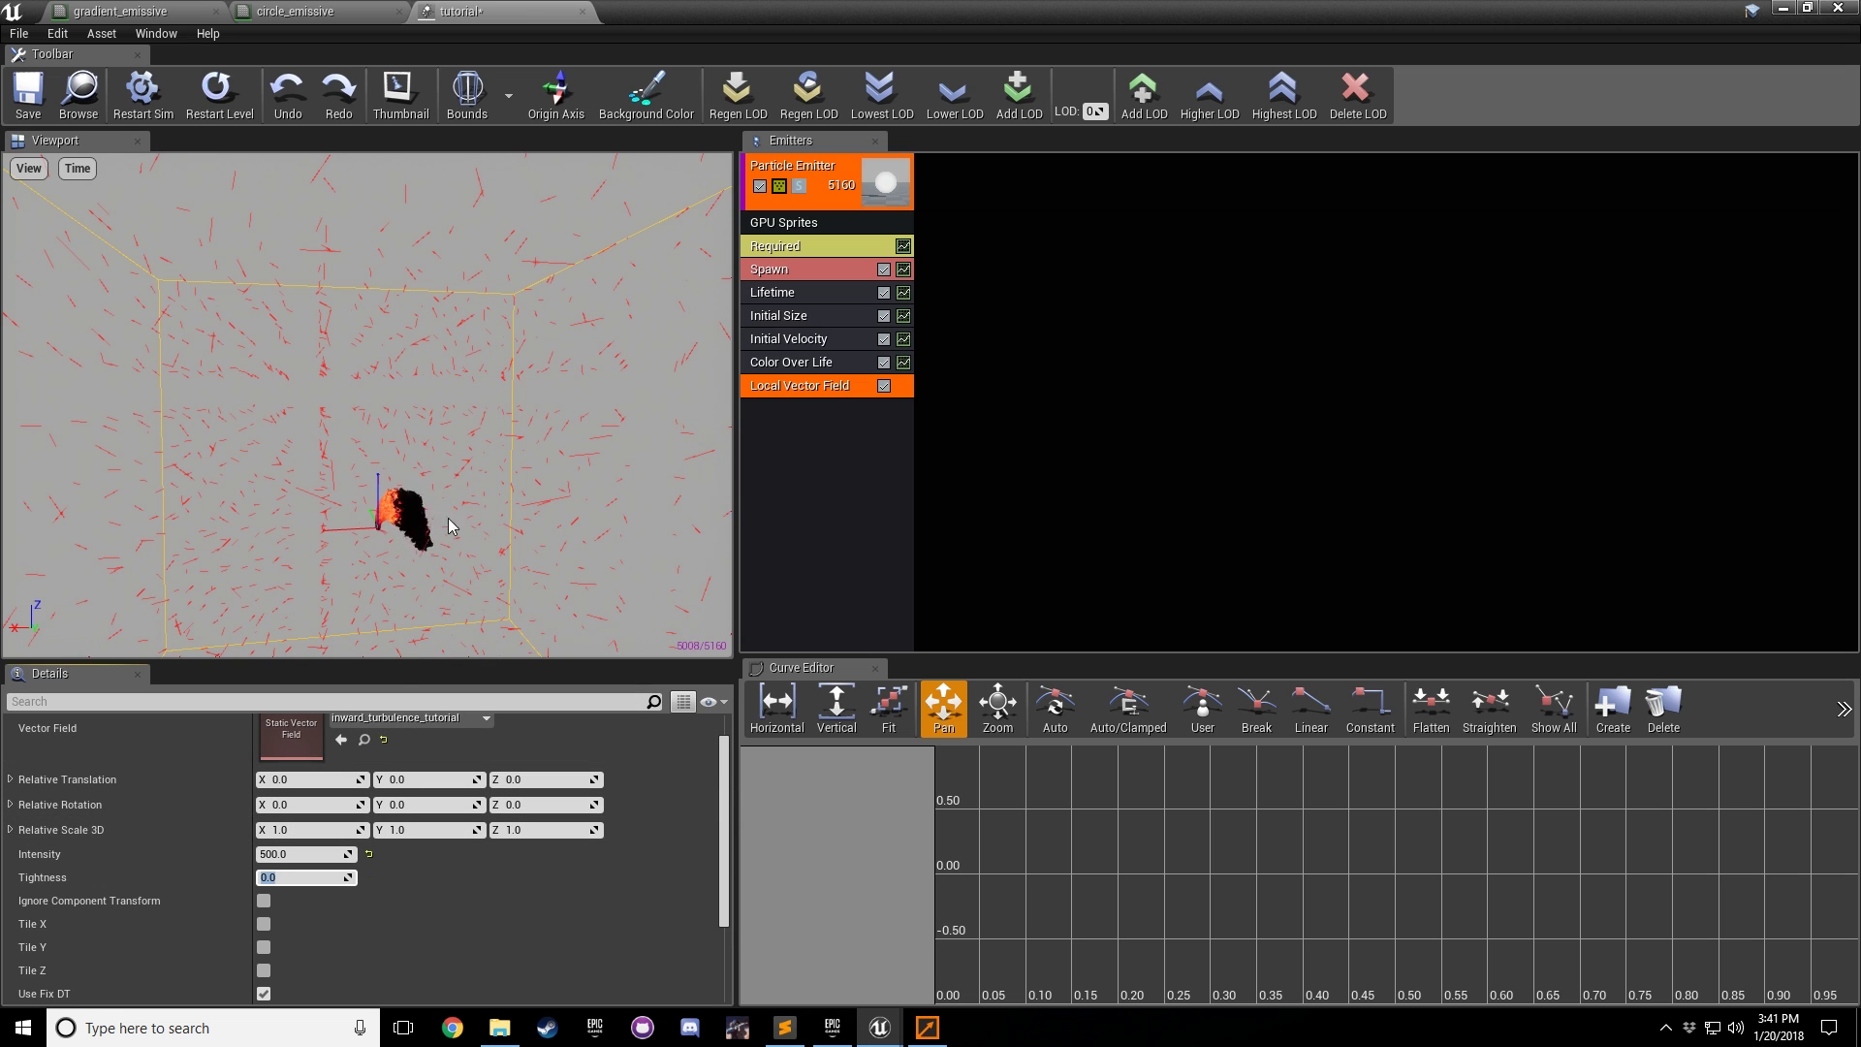
click(829, 290)
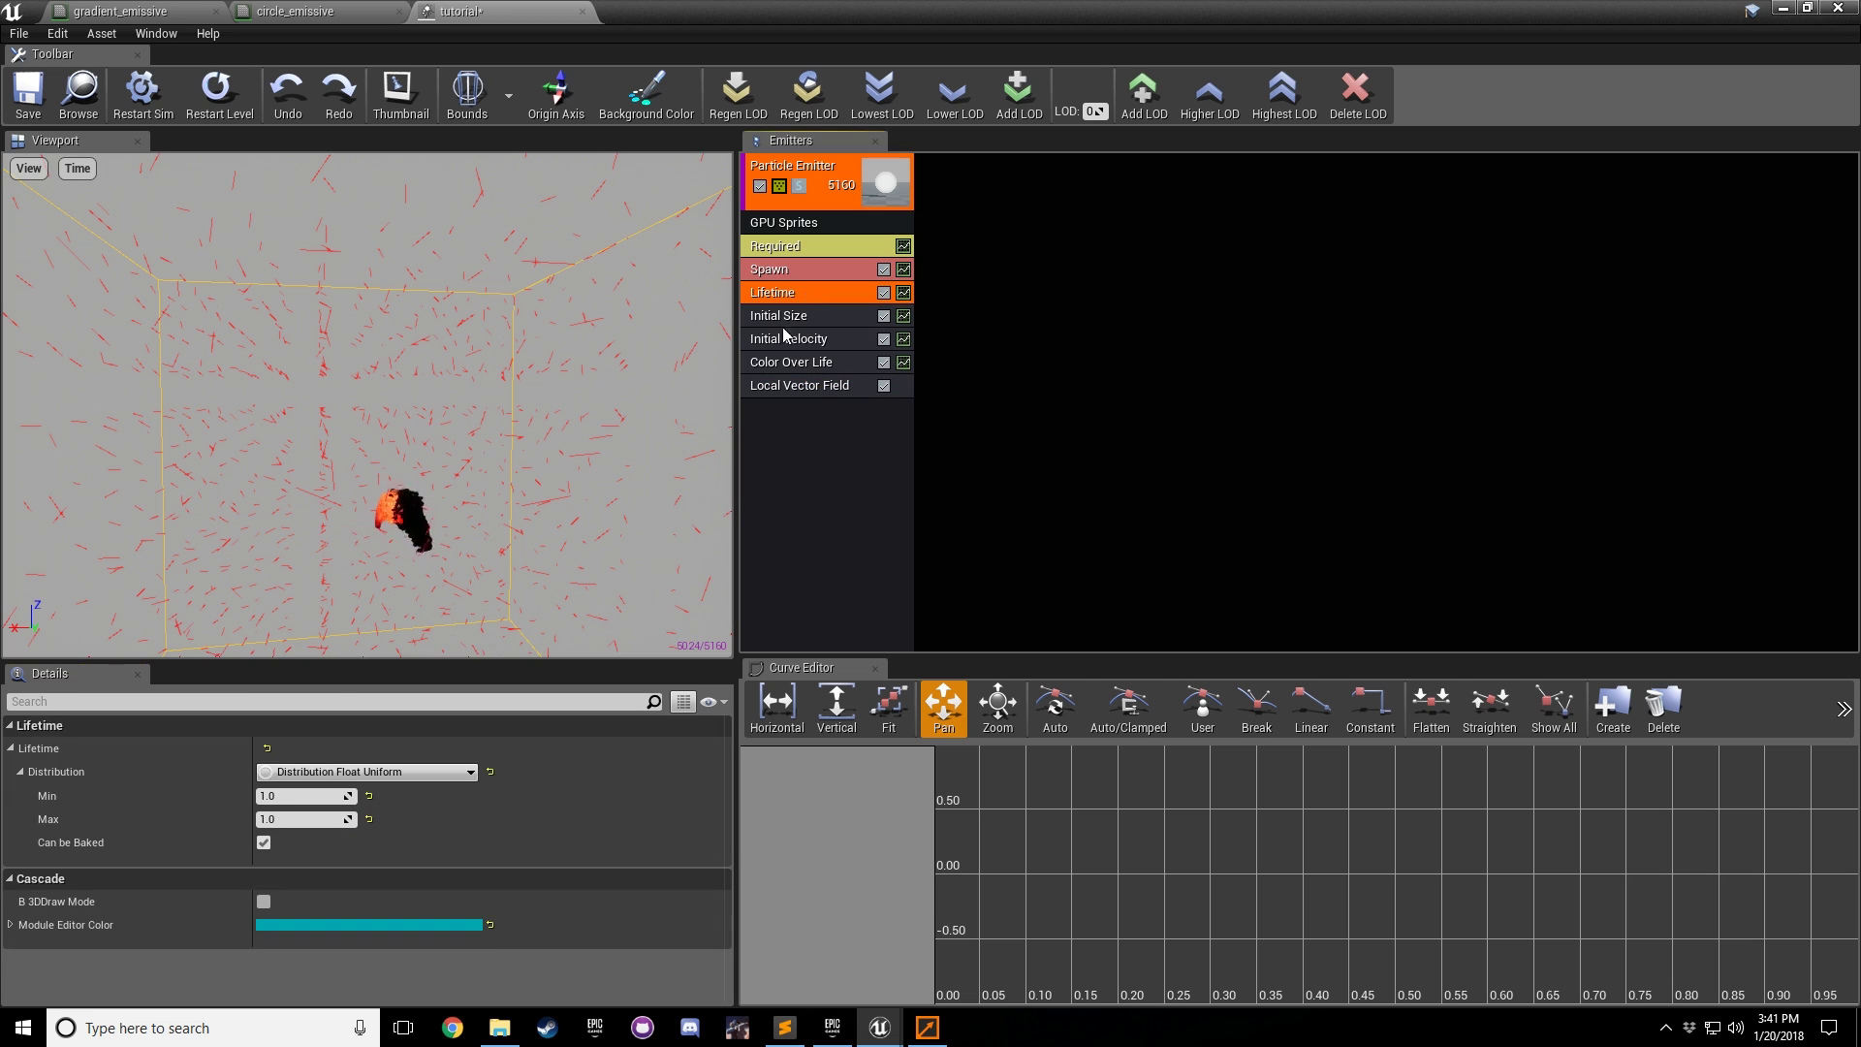
text(2)
key(Tab)
text(2)
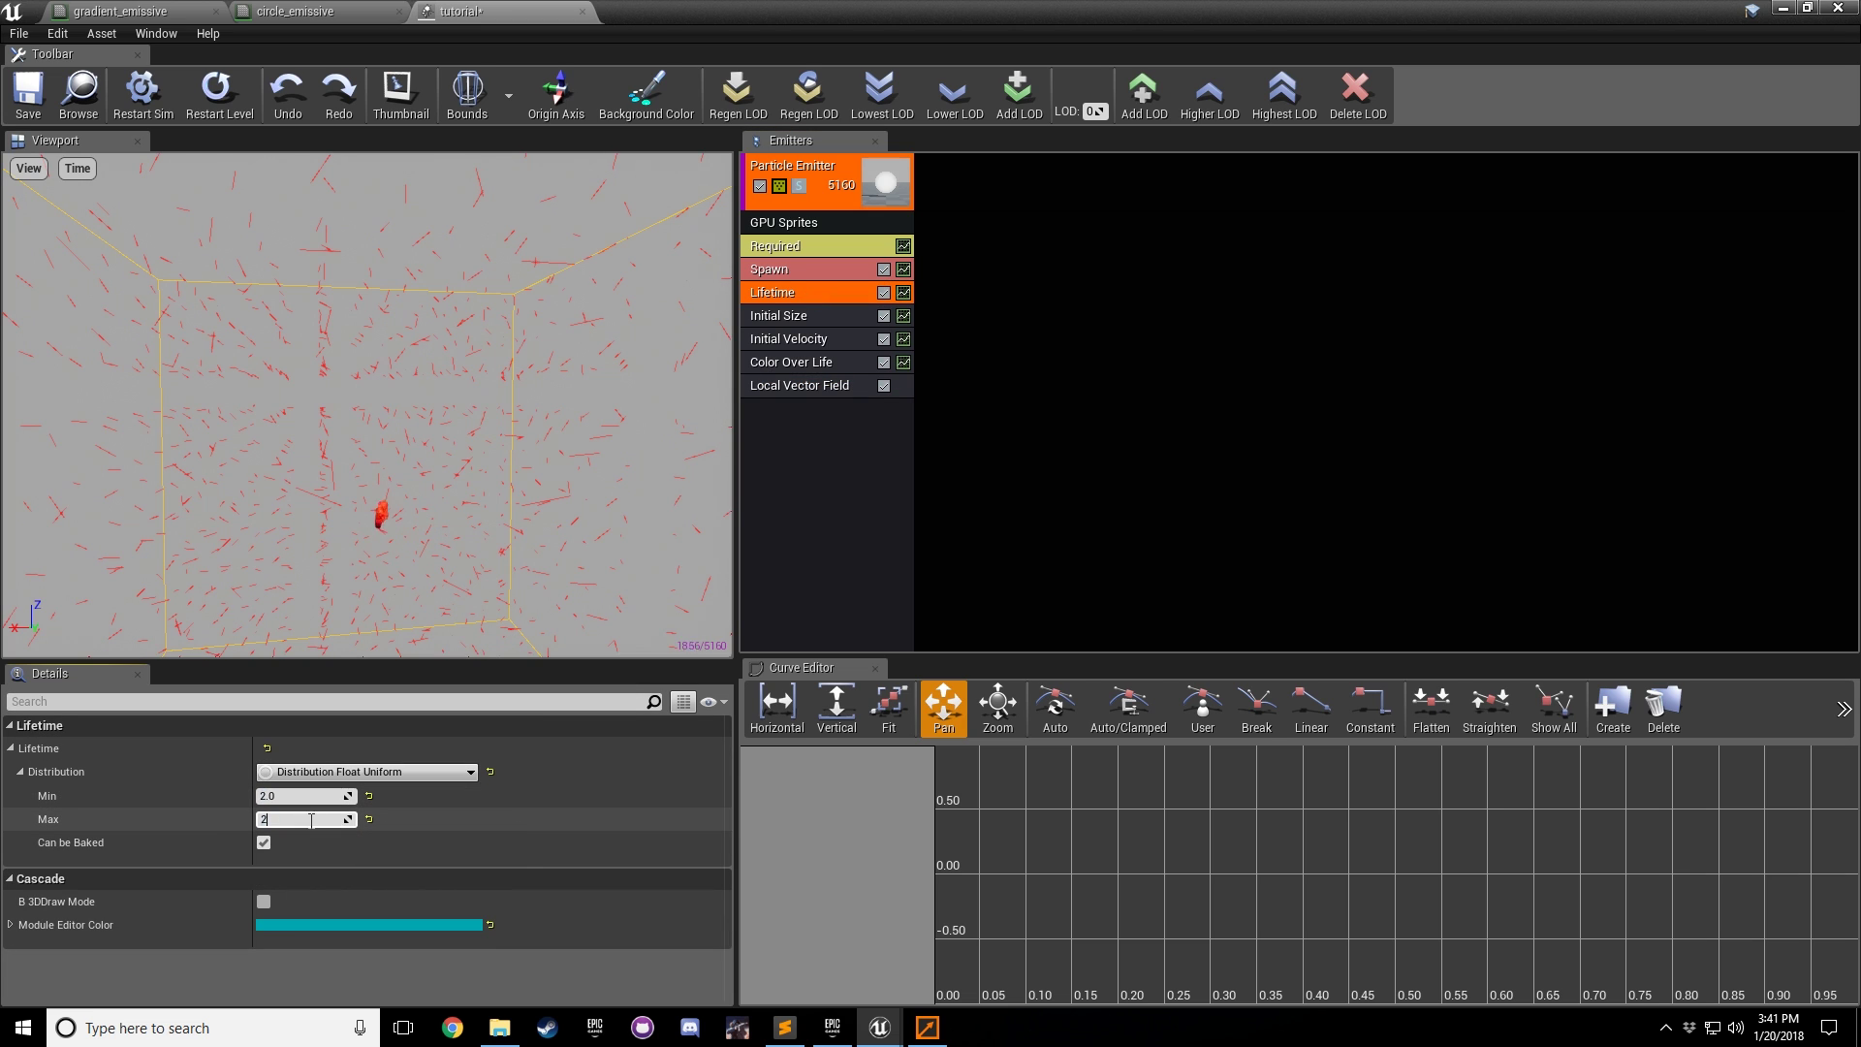
key(Return)
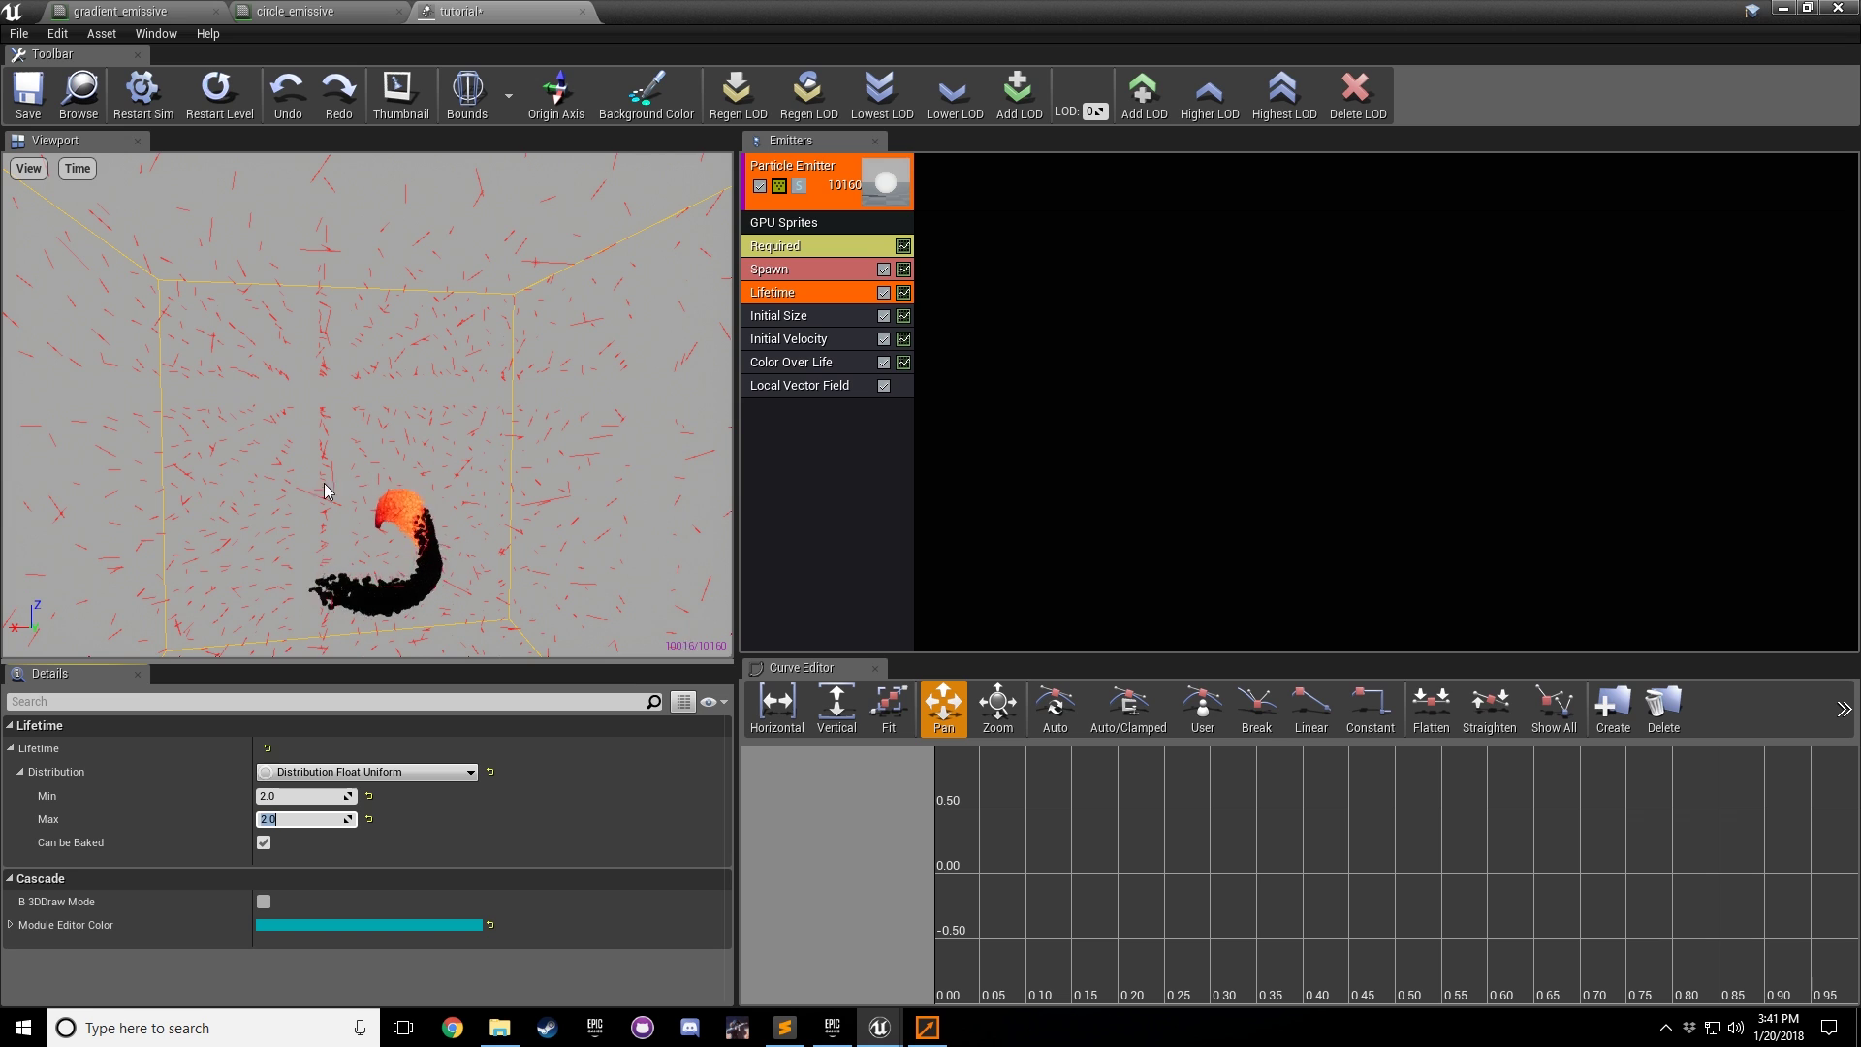
Step: Set the Local Vector Field's Tightness to 1 and try shifting the field along Z by about 97
click(811, 388)
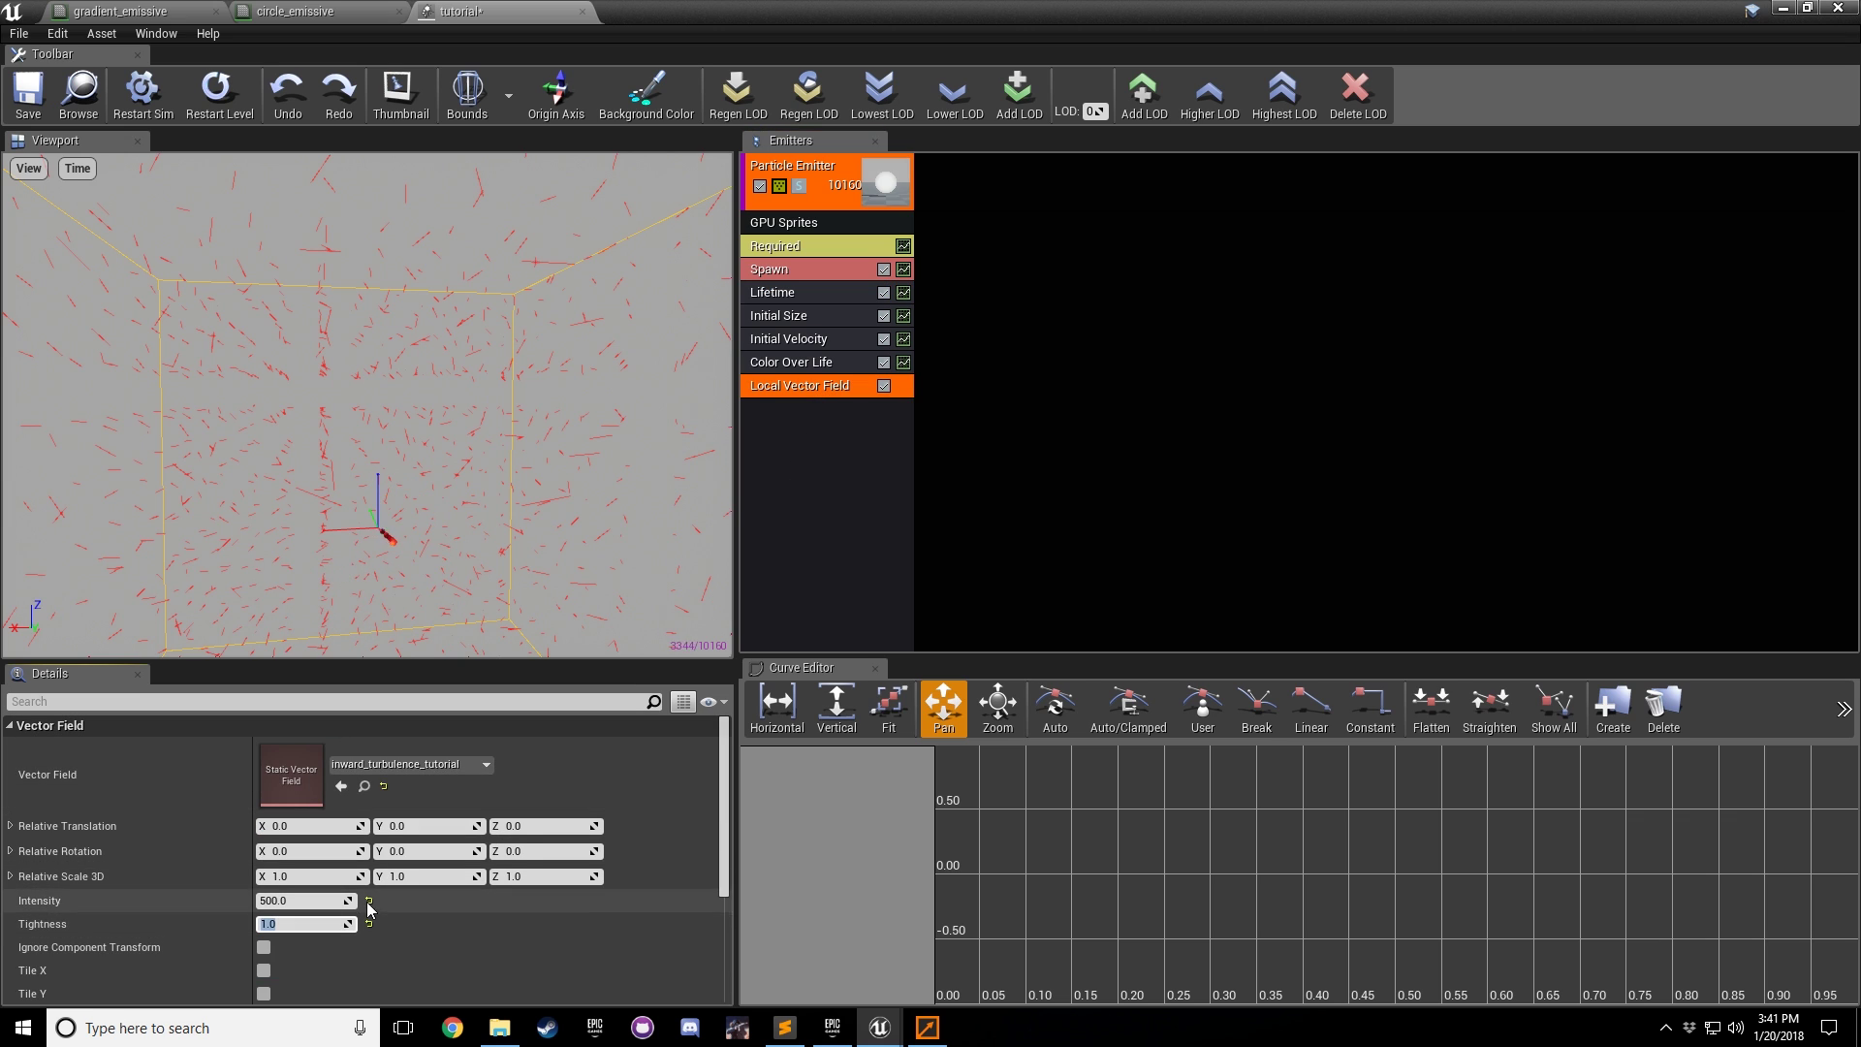
right_drag(367, 405, 349, 426)
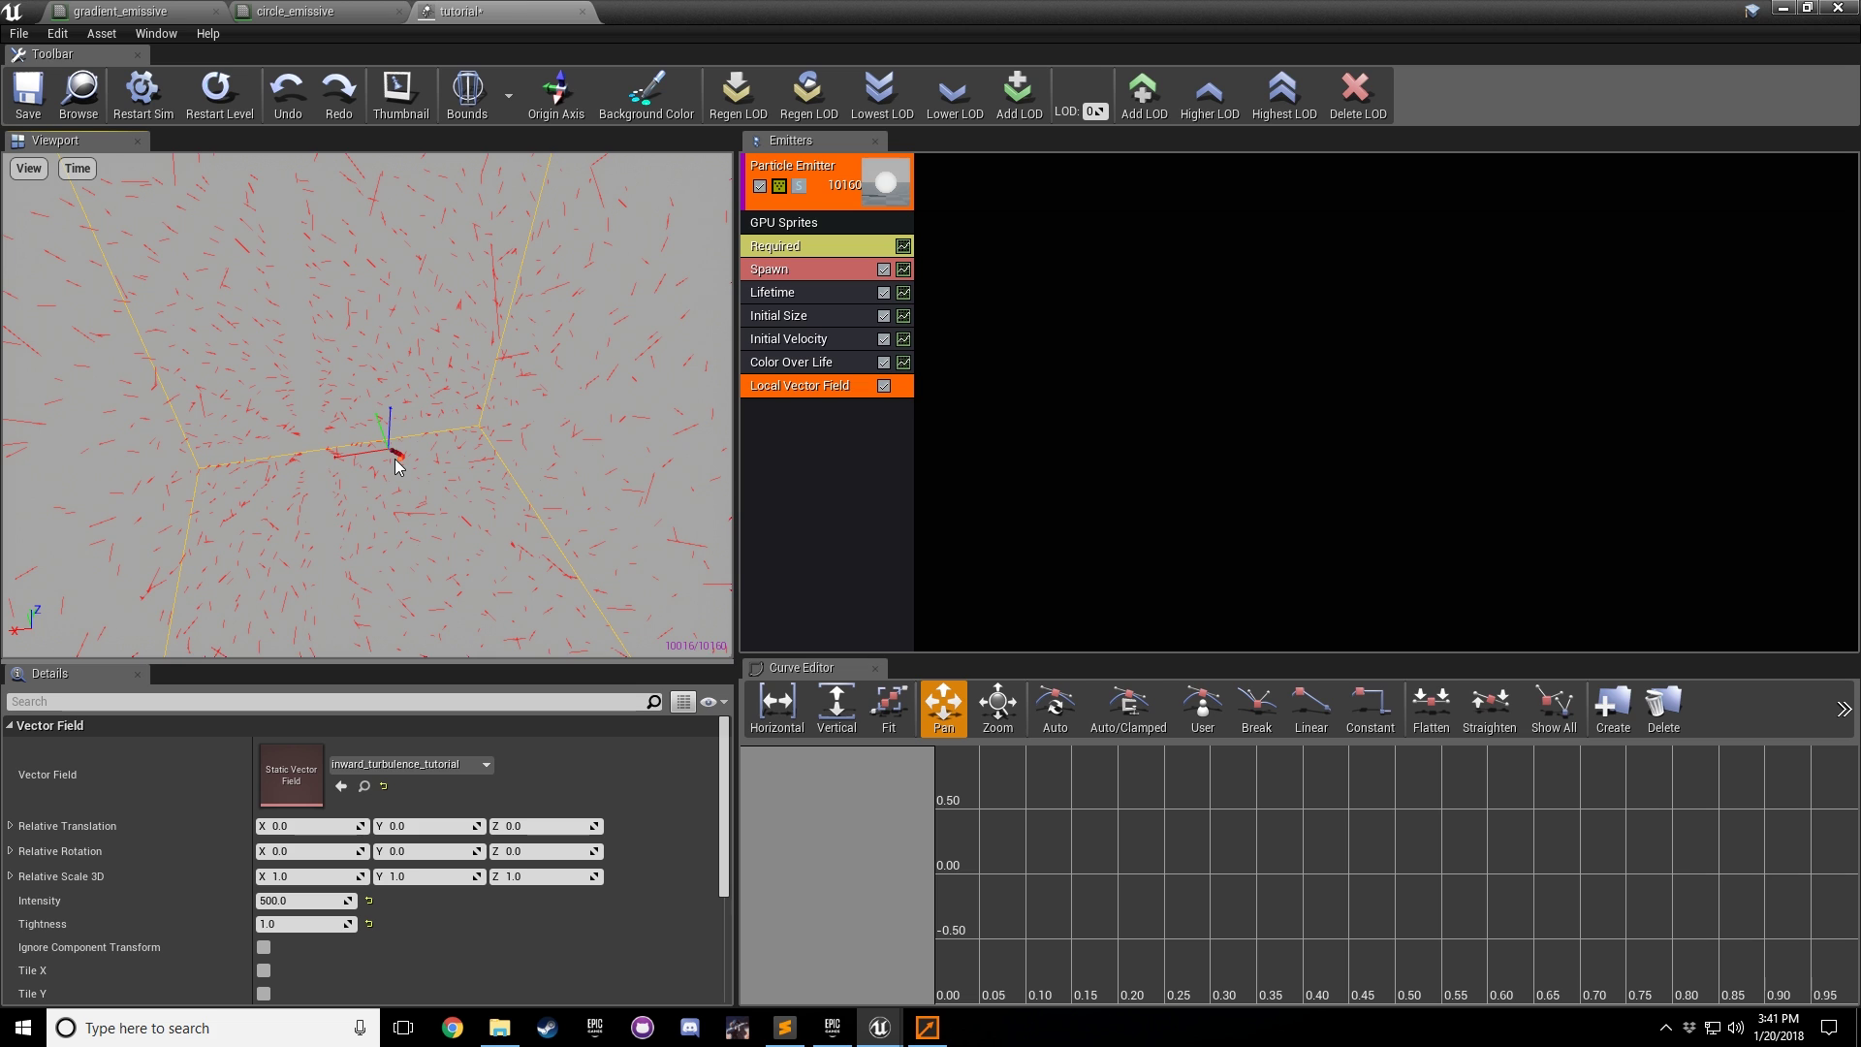
drag(417, 461, 422, 454)
mouse_move(530, 825)
mouse_down()
mouse_move(582, 824)
mouse_move(530, 824)
mouse_up()
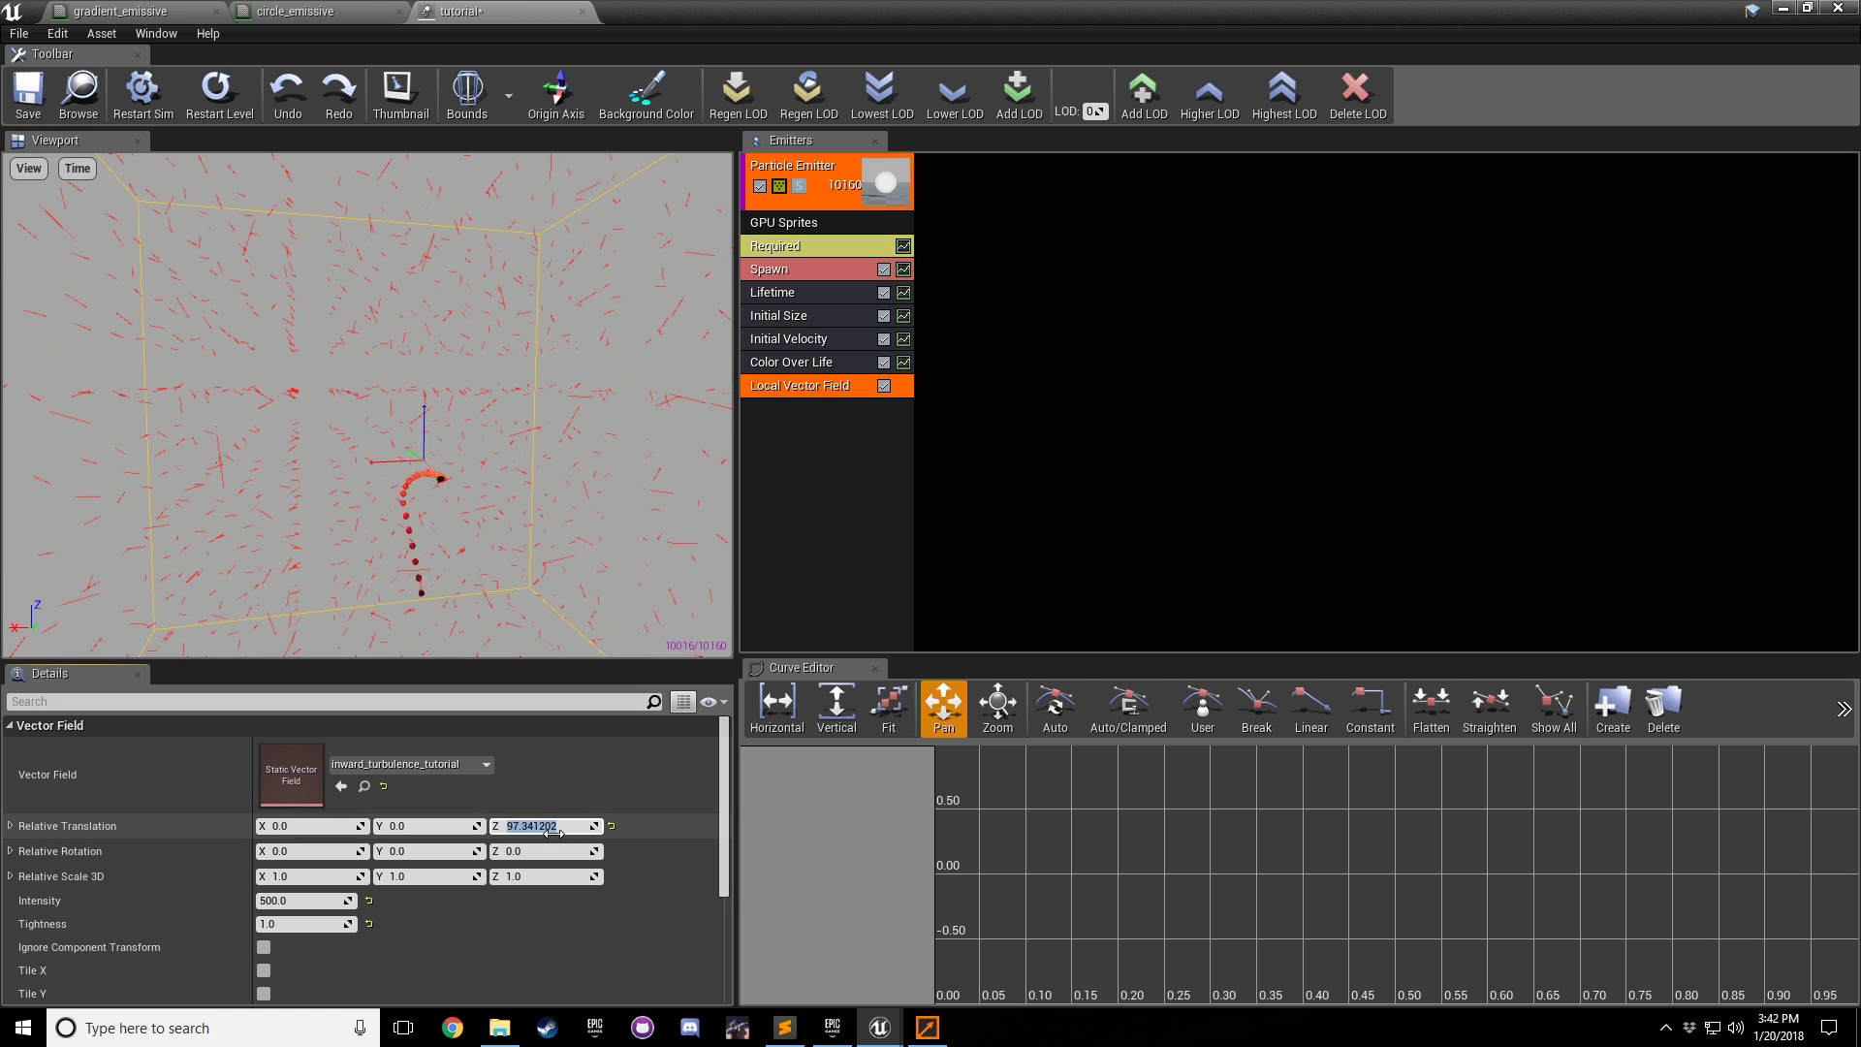
Step: Add a Sphere location module to the particle emitter
click(826, 455)
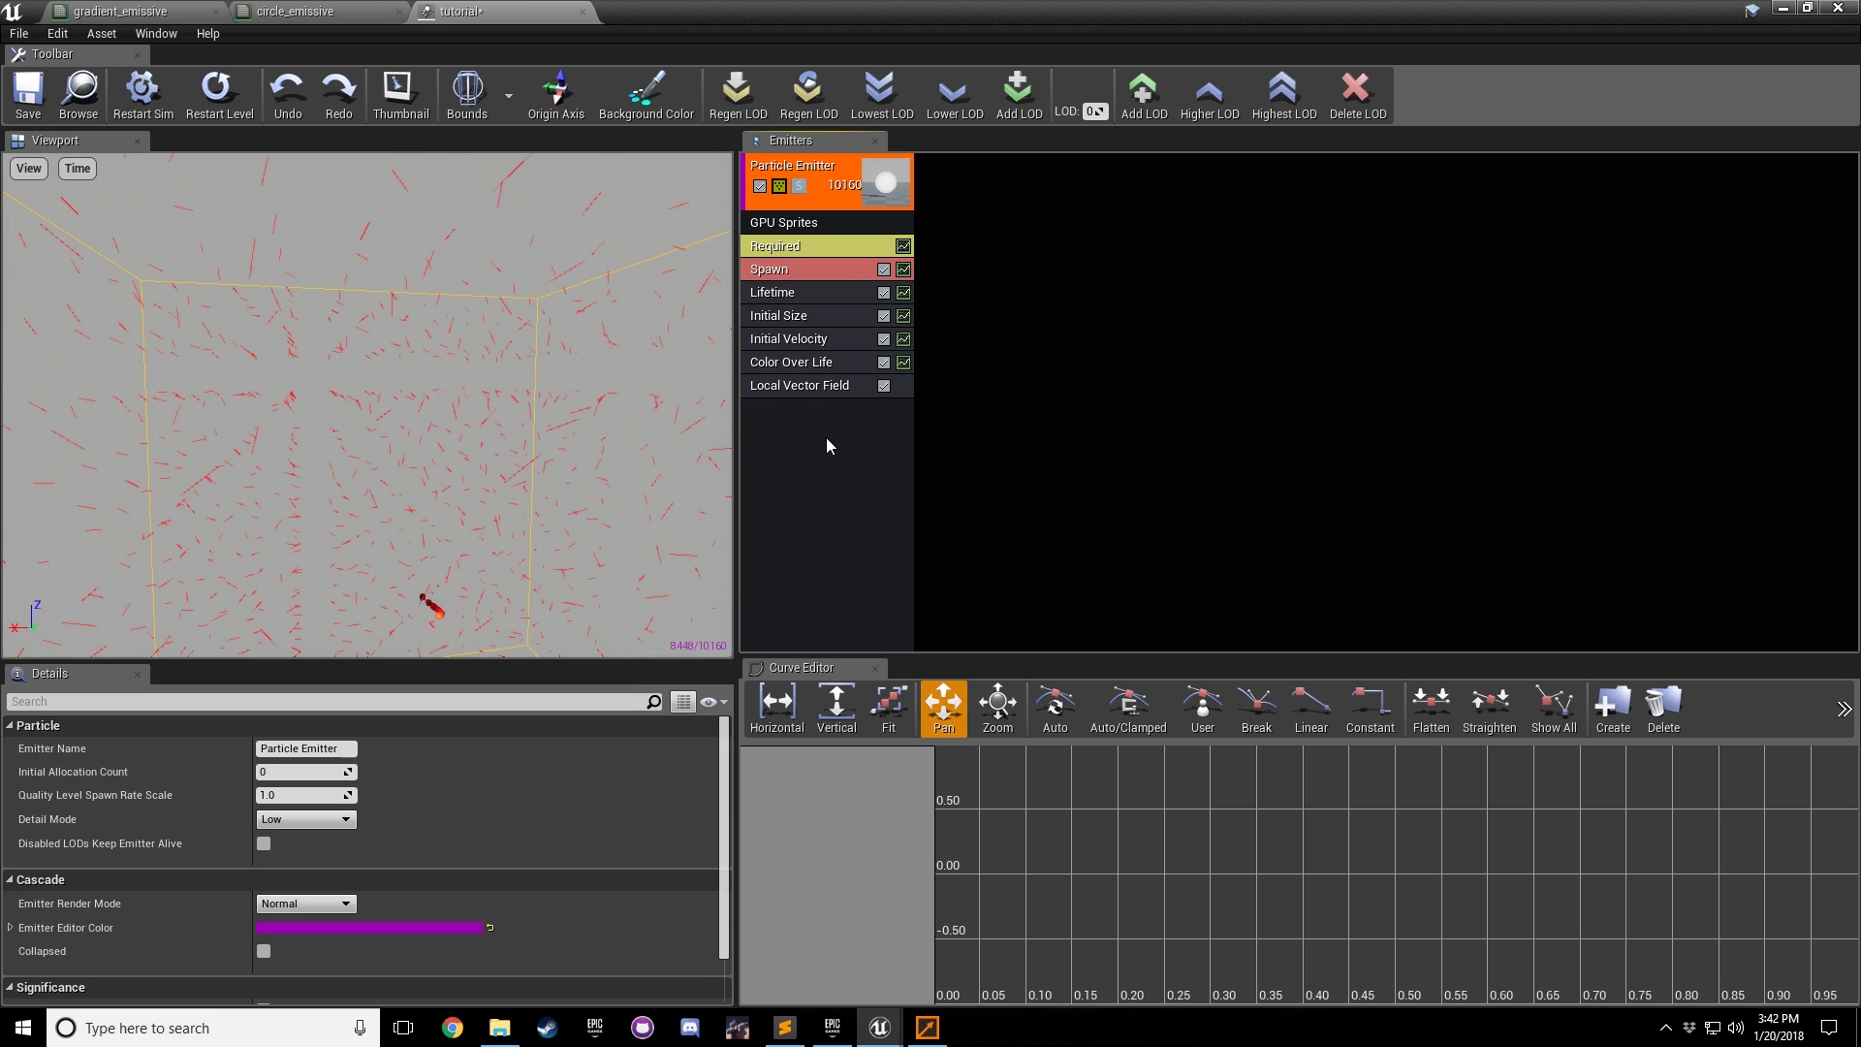
right_click(826, 440)
mouse_move(917, 656)
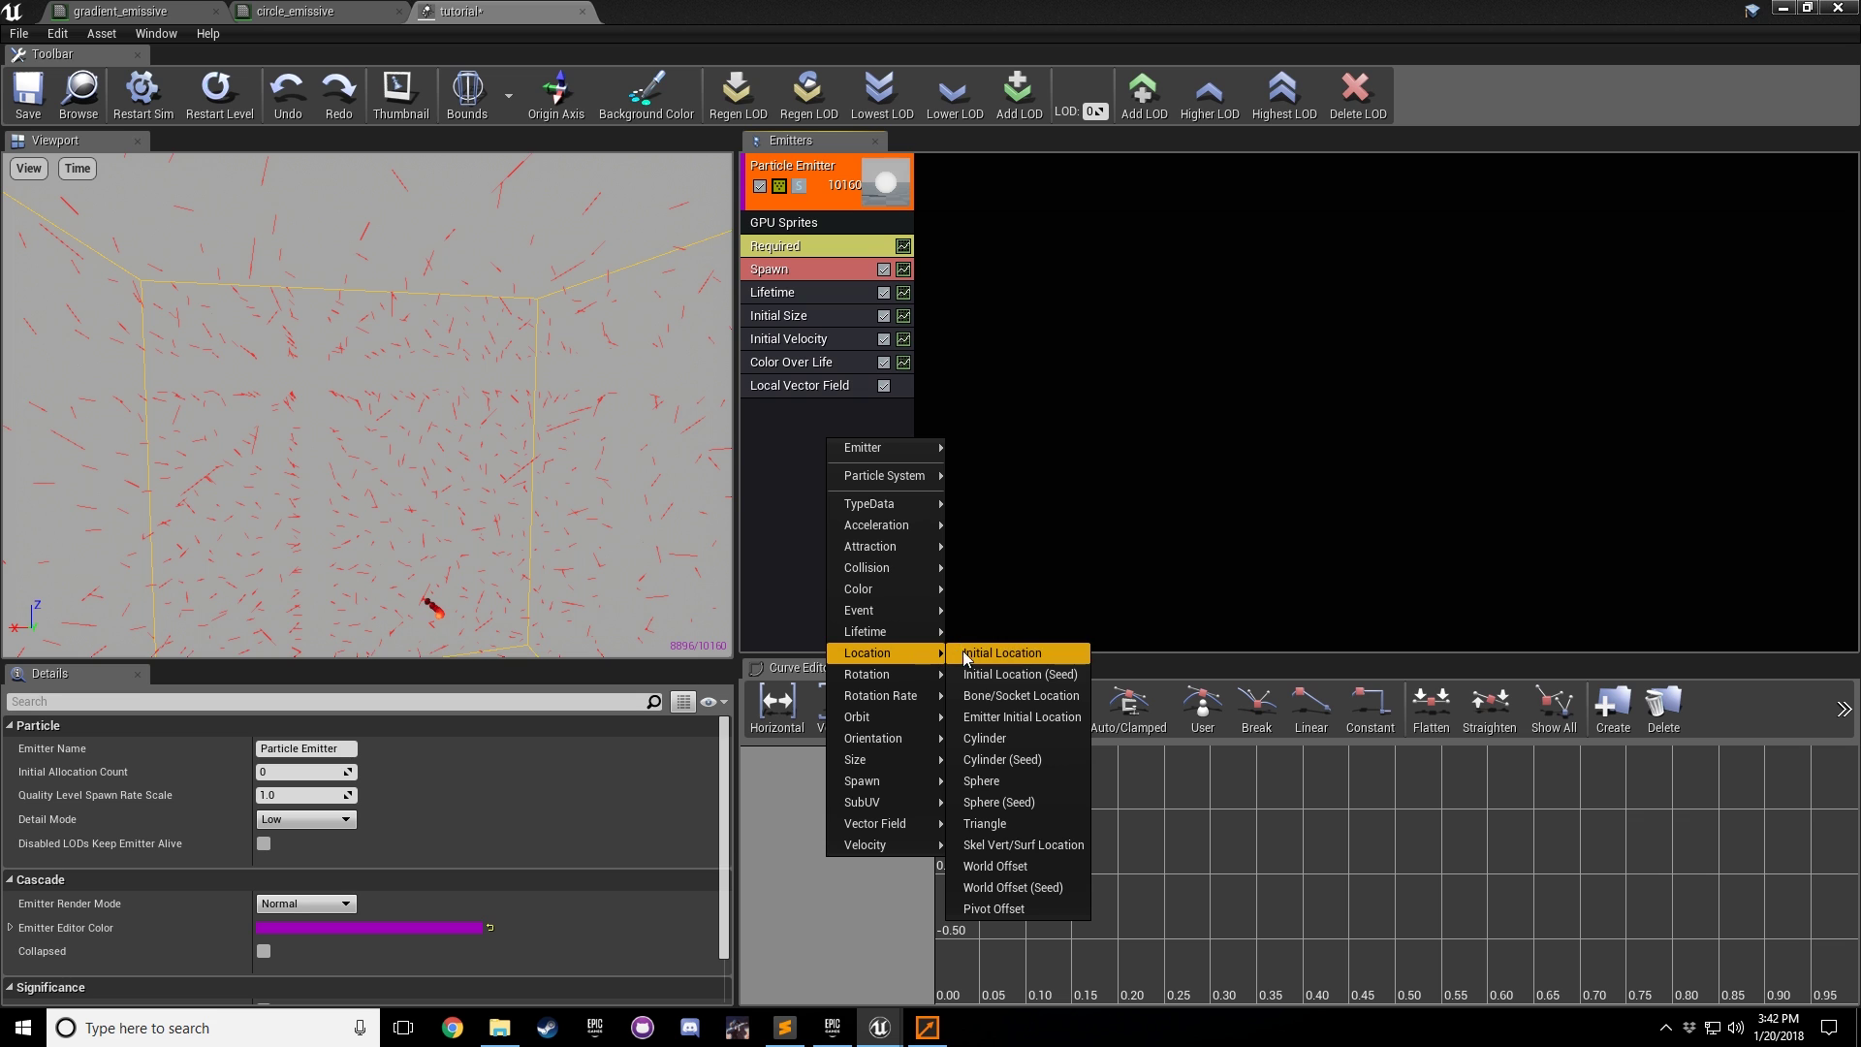
click(1014, 792)
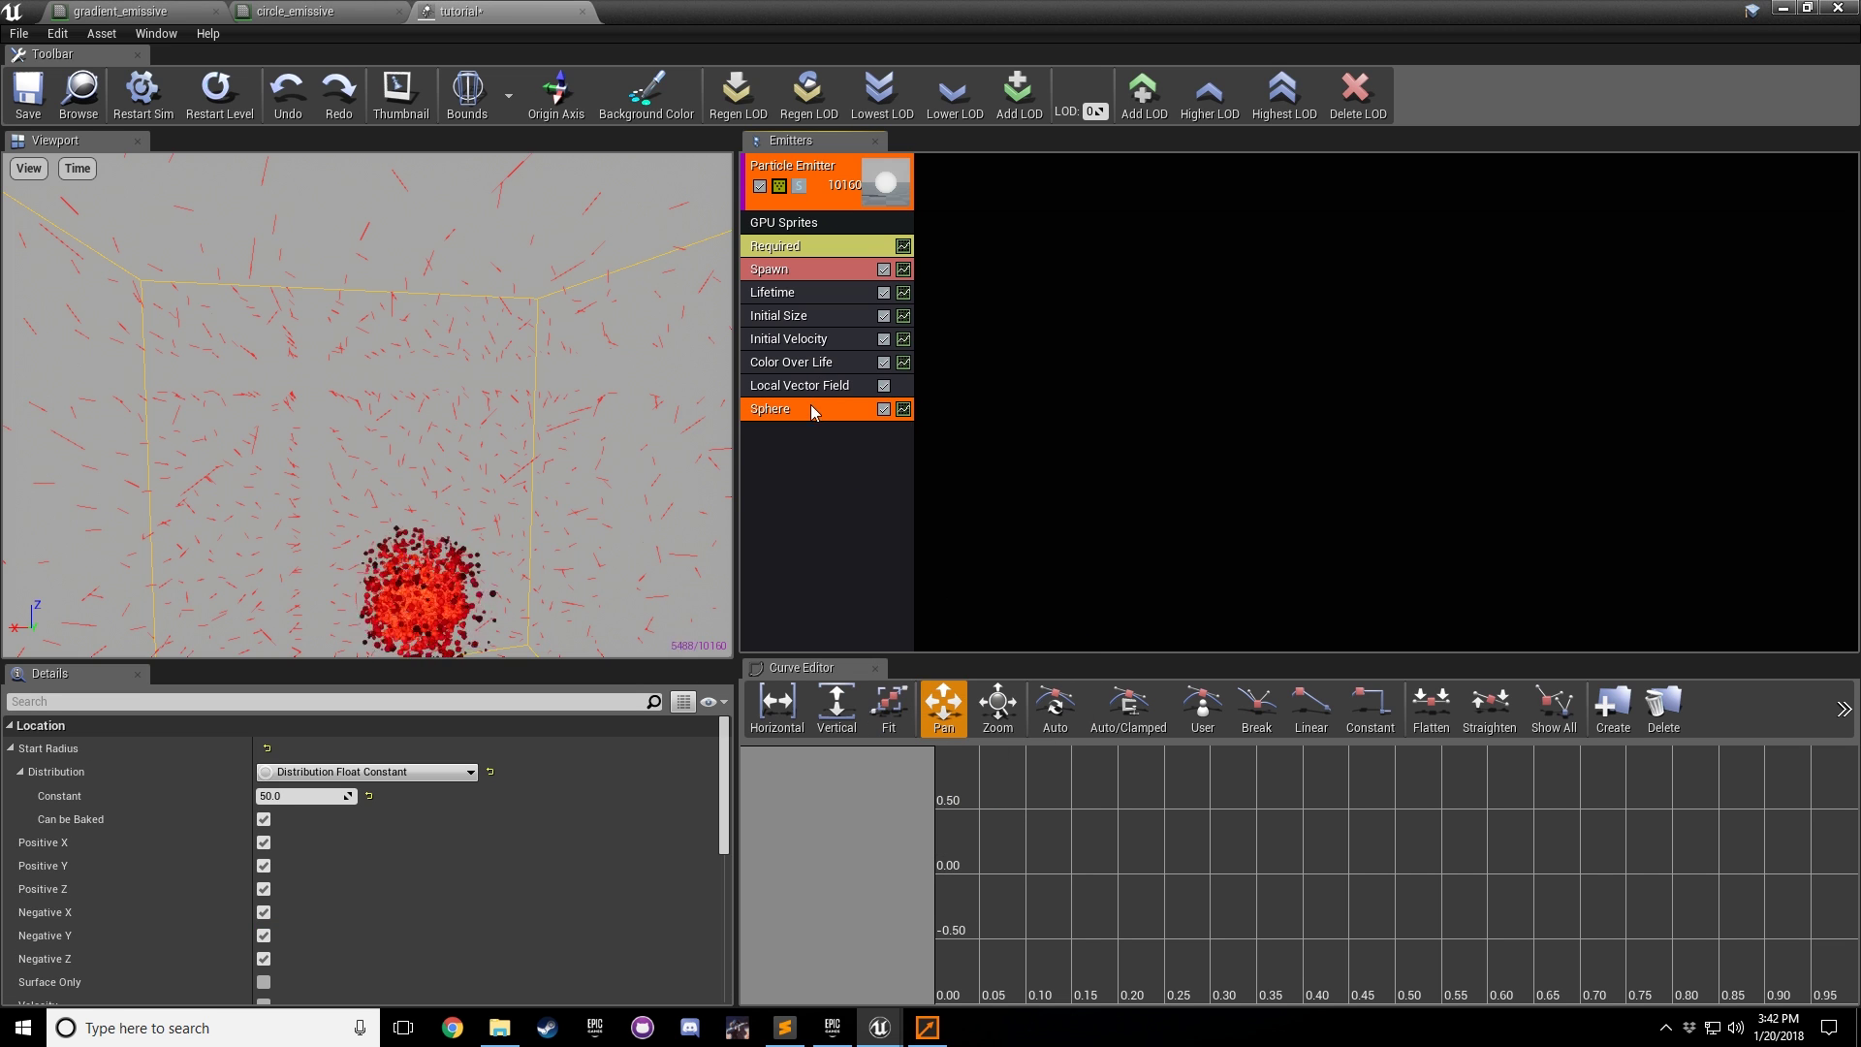
Step: Set the Sphere module's constant start radius to 200
drag(503, 505, 569, 531)
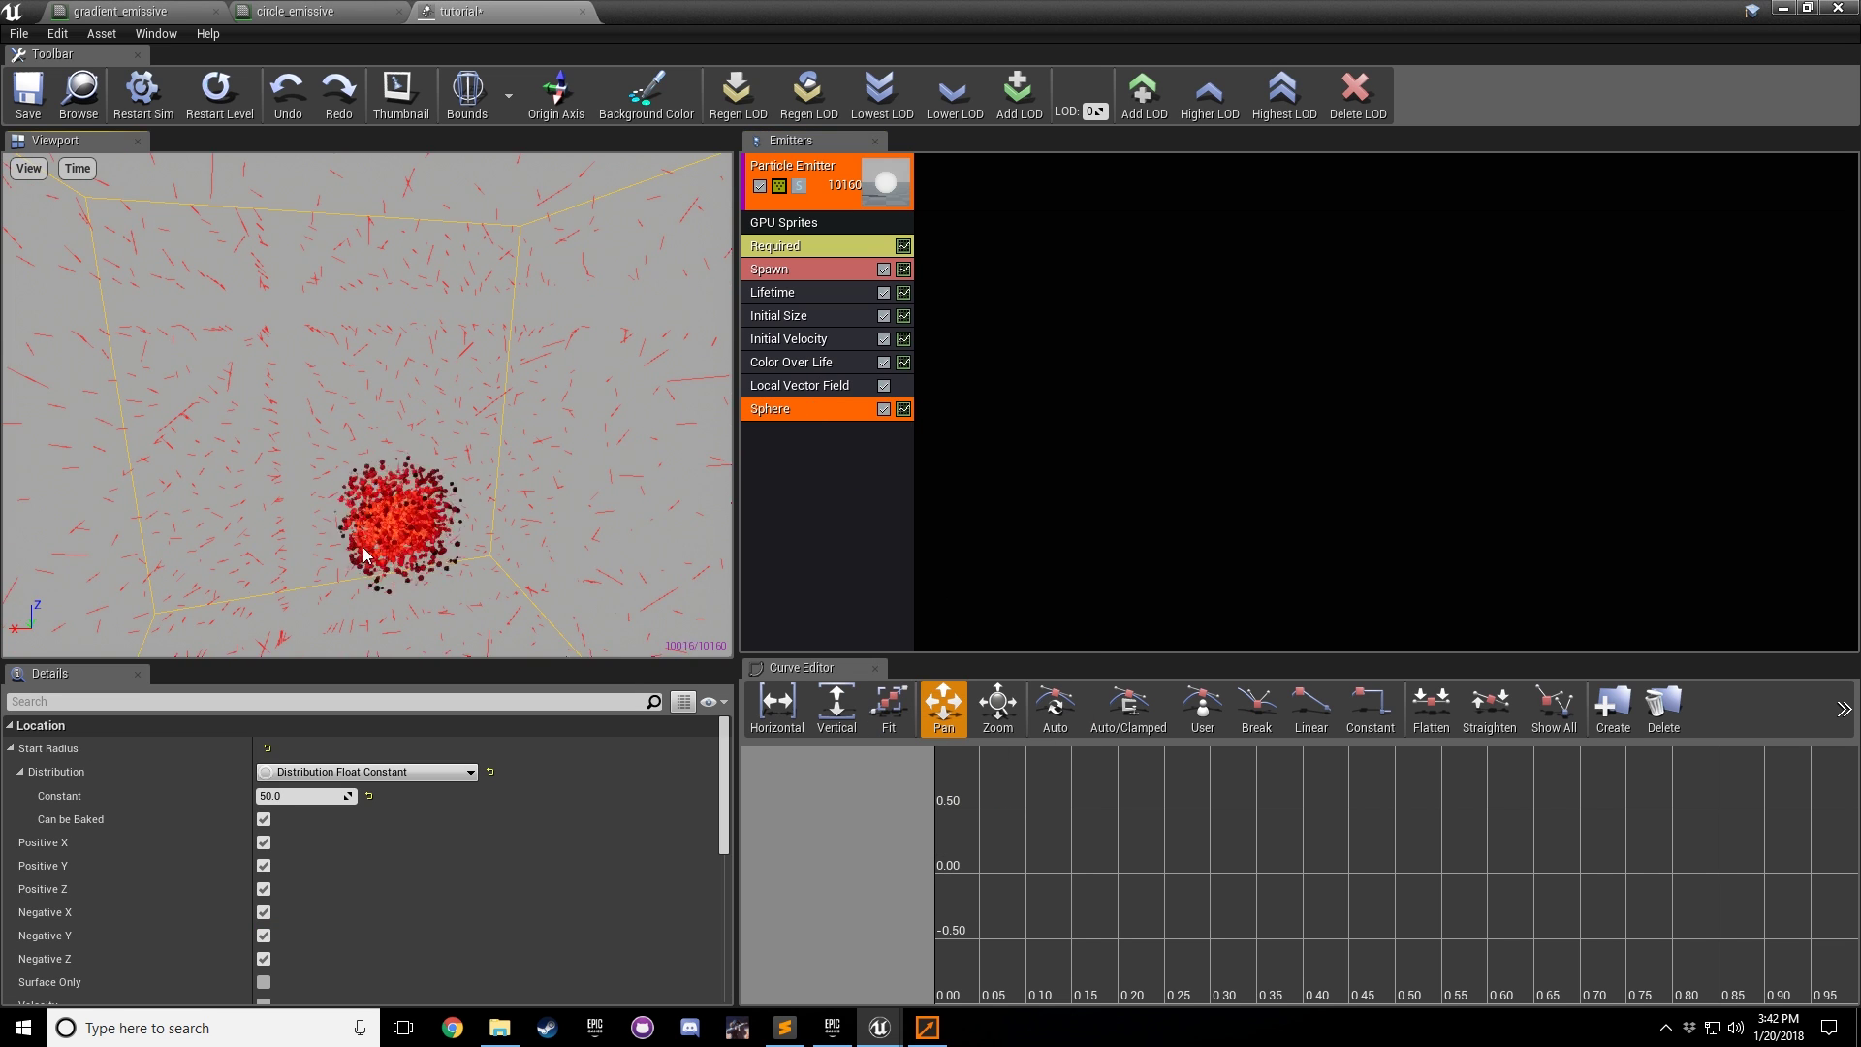
click(298, 799)
text(200)
key(Return)
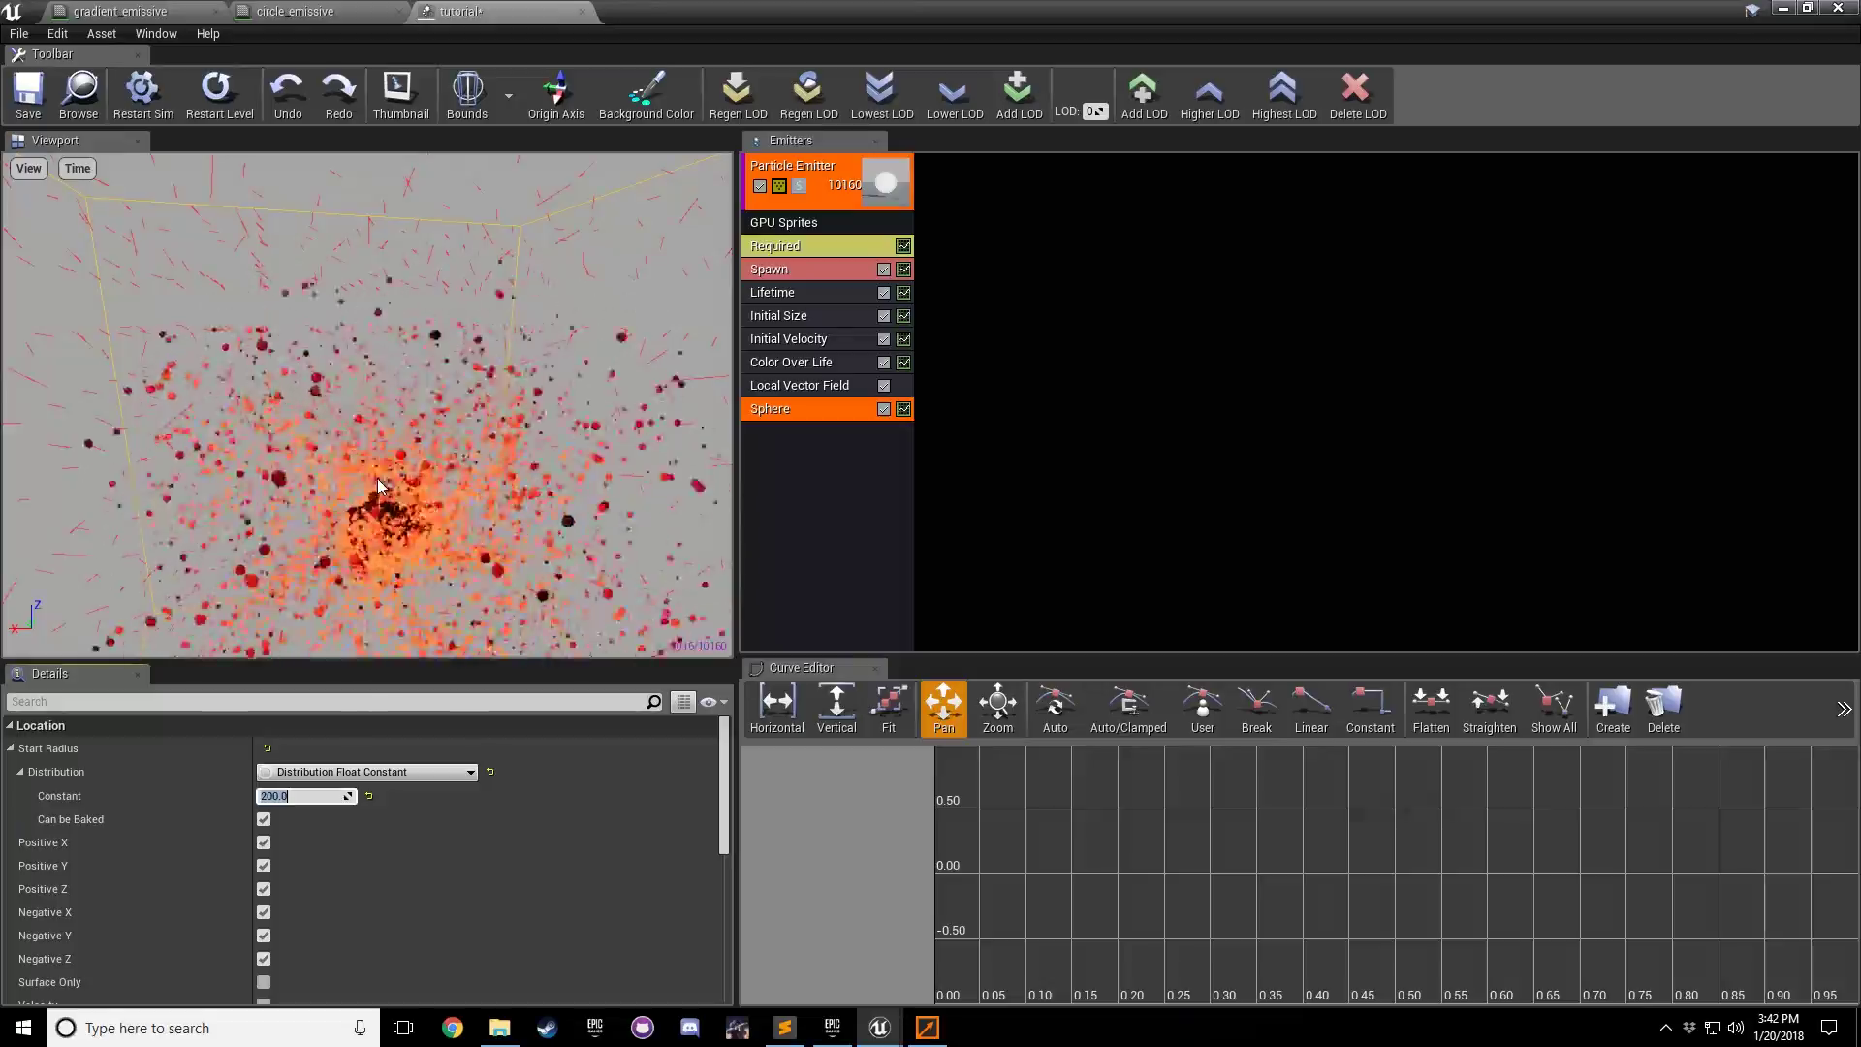
Step: Switch to VectorayGen and check the vector field's extents in the Bounding Box Settings, then return to the Unreal particle editor
click(928, 1028)
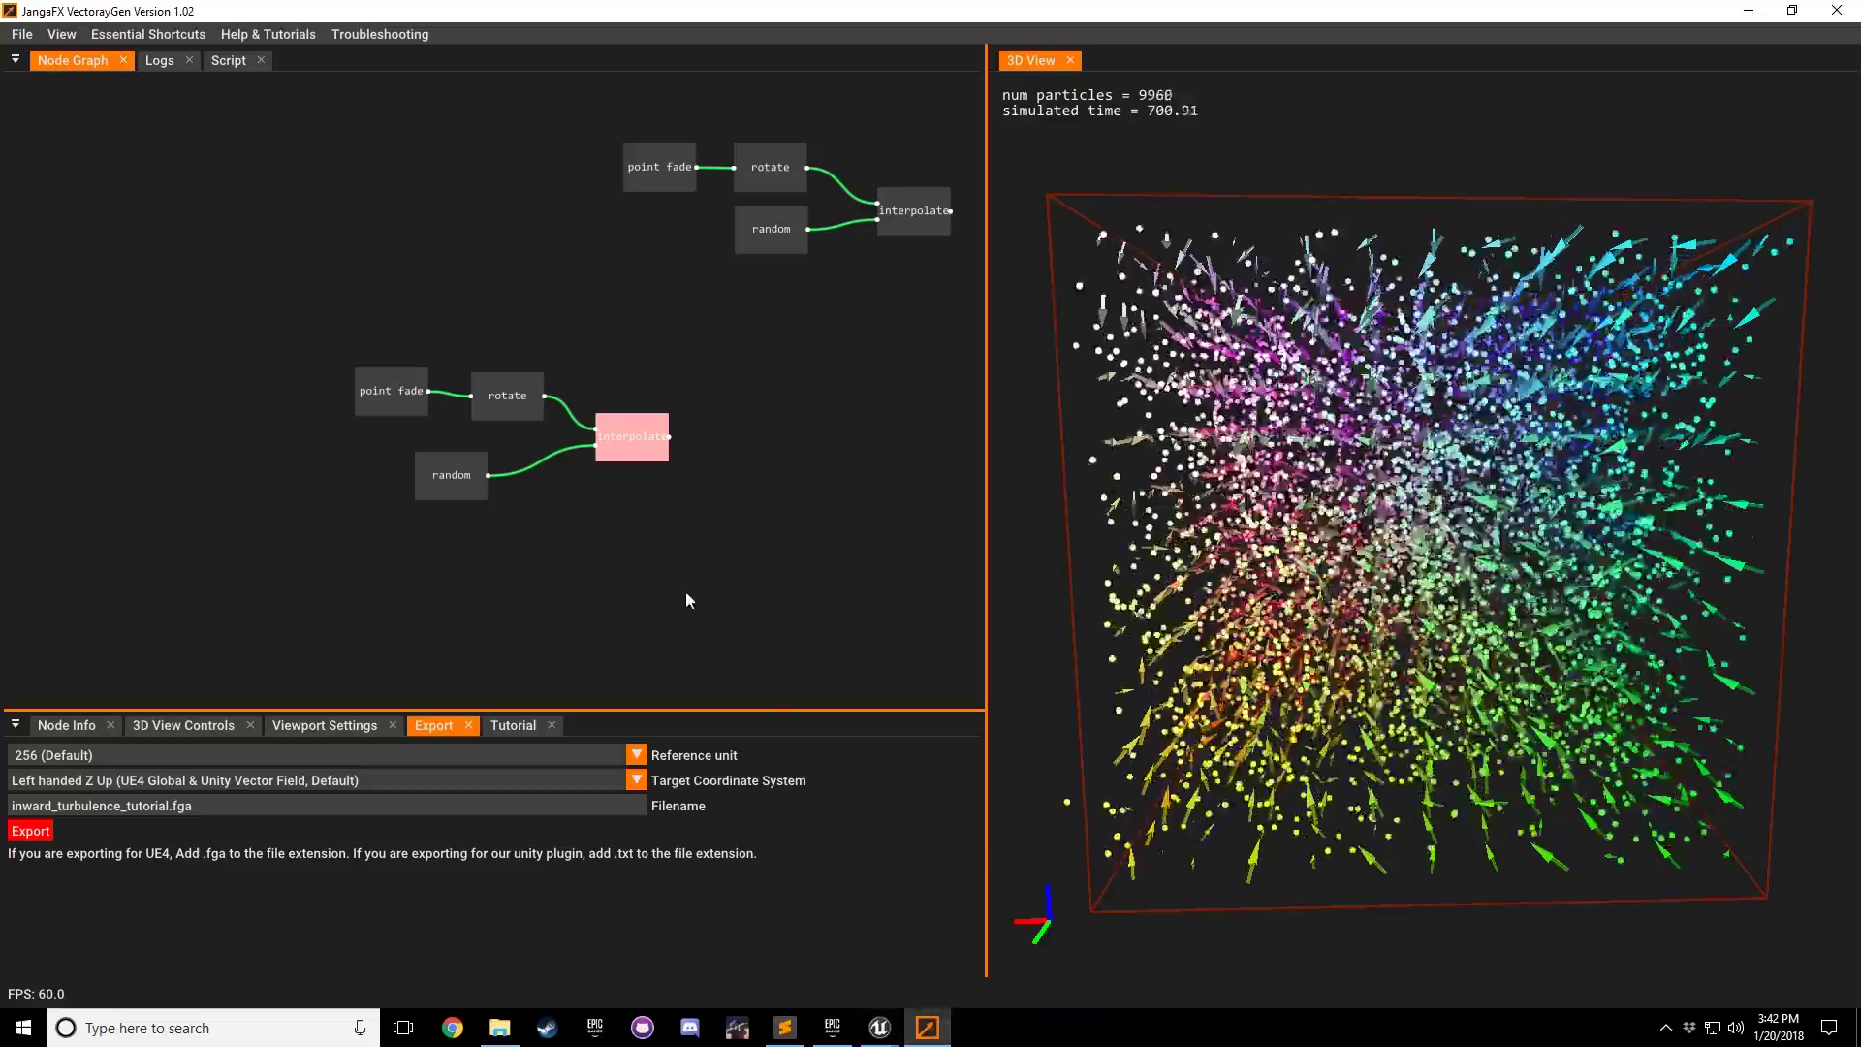
click(319, 725)
scroll(145, 824, up, 5)
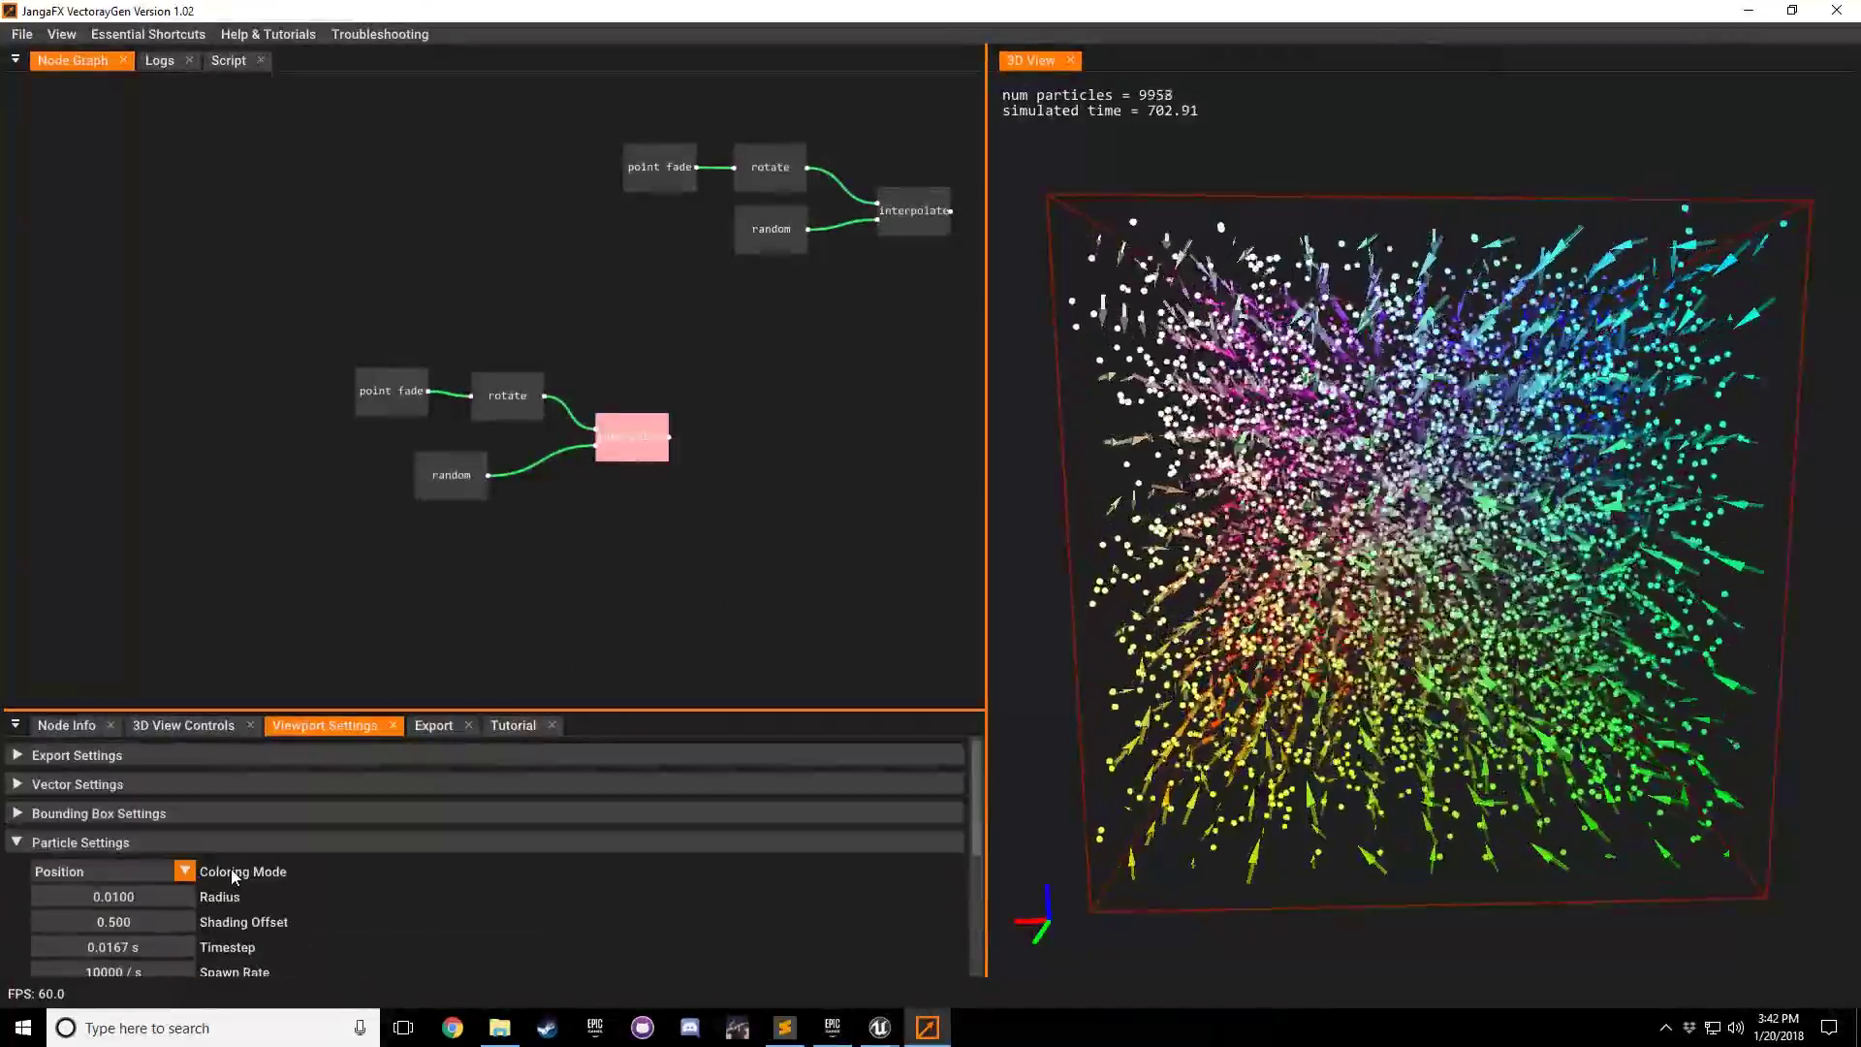
click(58, 814)
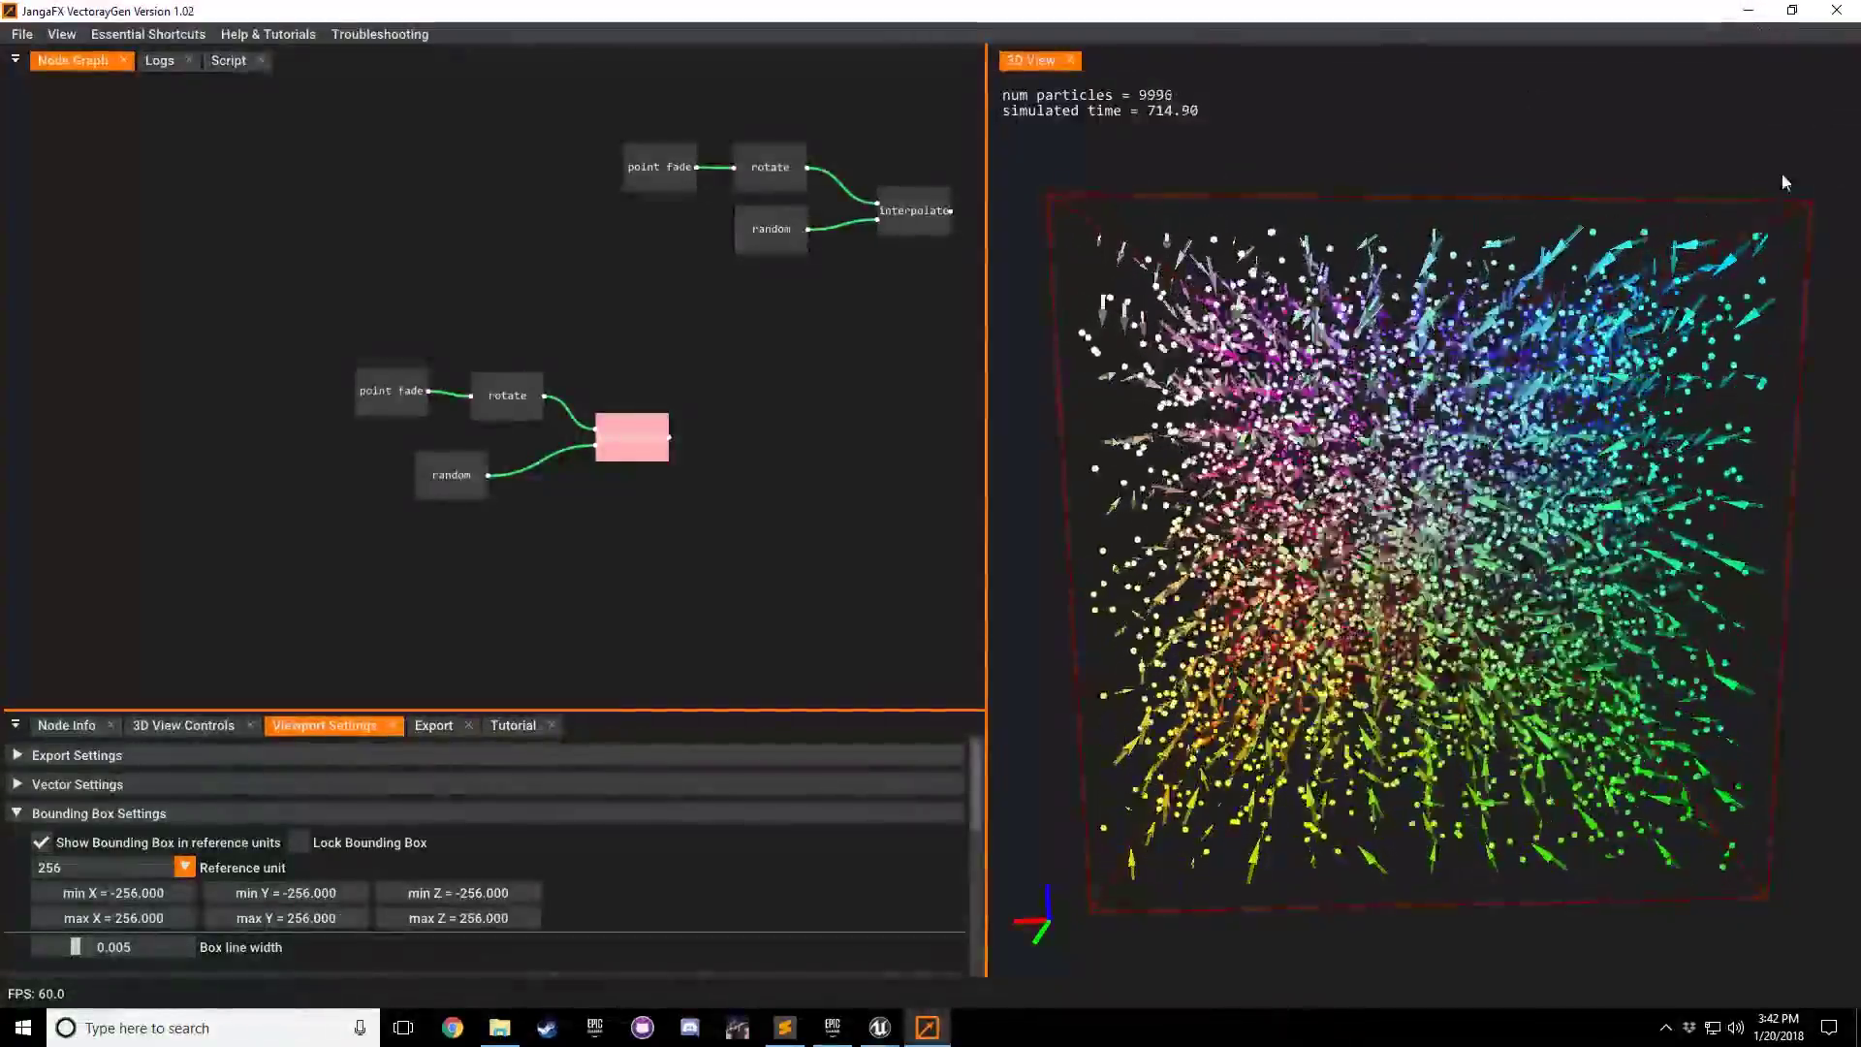
click(1761, 16)
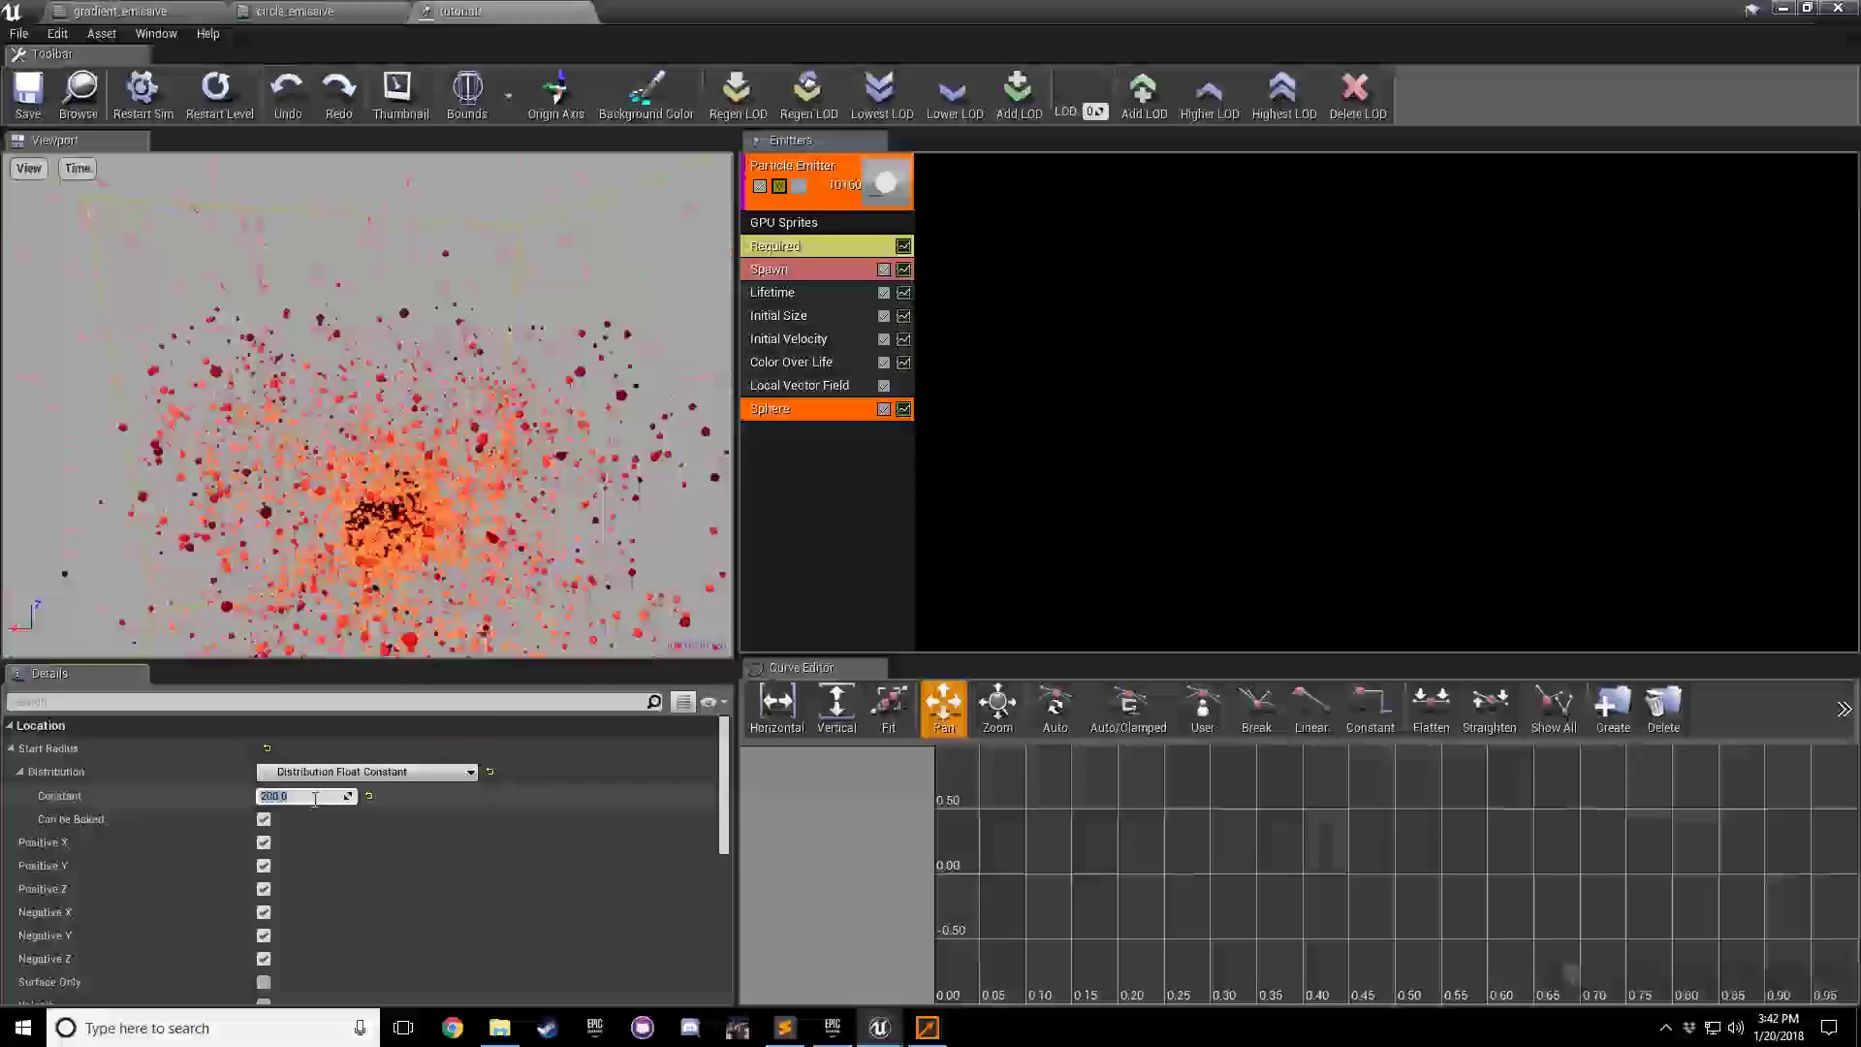
Step: Set the Sphere module's constant start radius to 256 and check the particle spread in the preview
click(314, 797)
text(256)
key(Return)
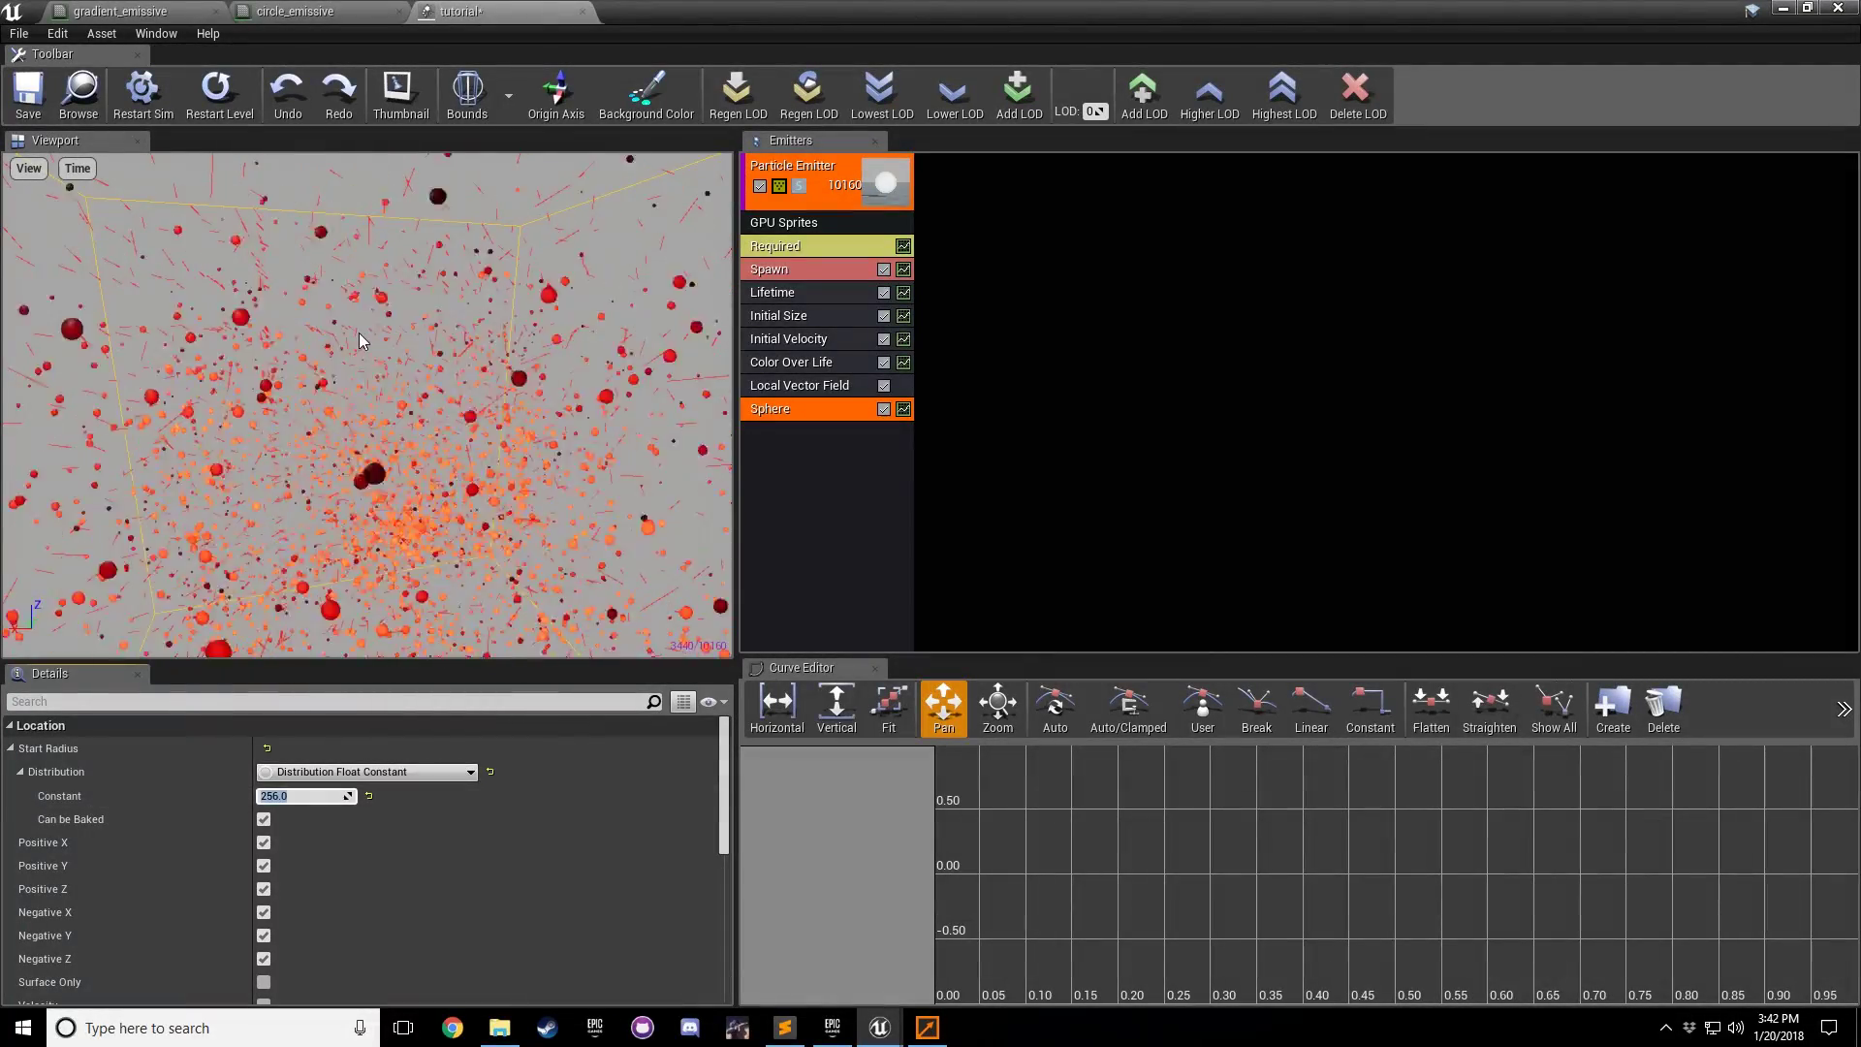
right_drag(322, 480, 247, 480)
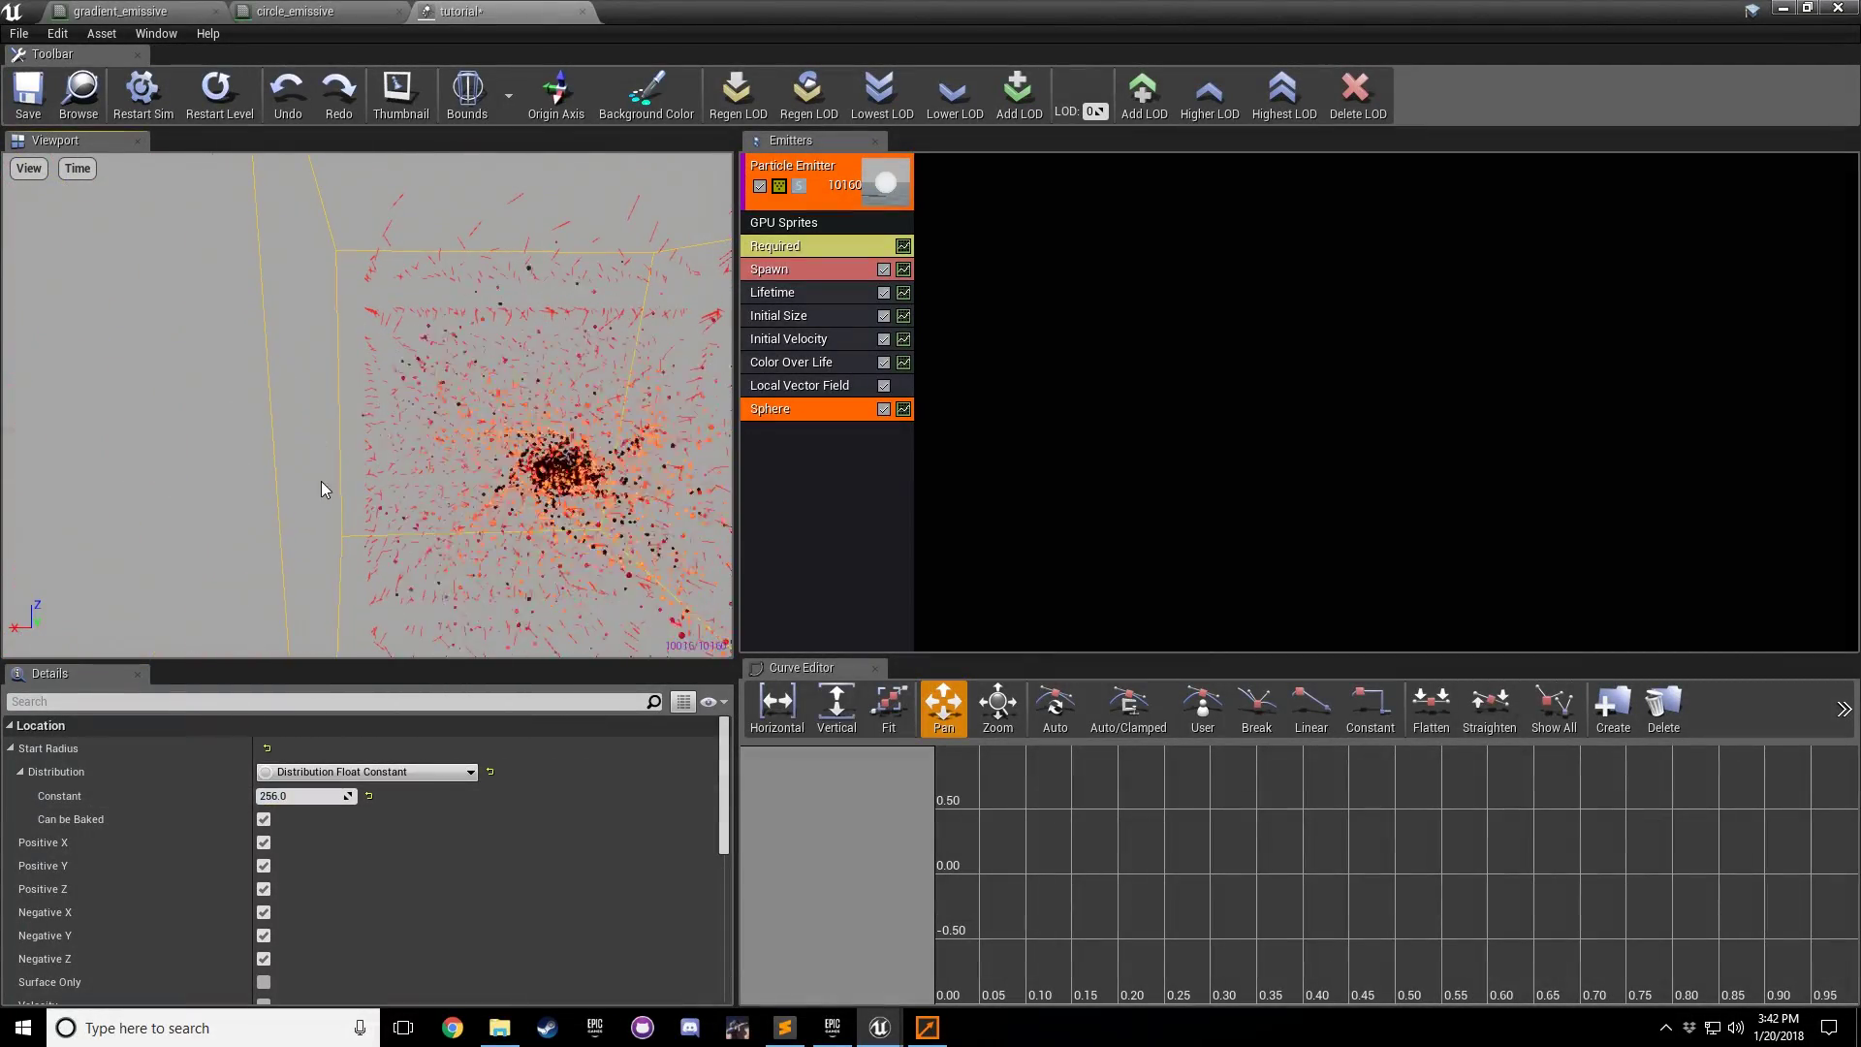
right_drag(380, 465, 448, 481)
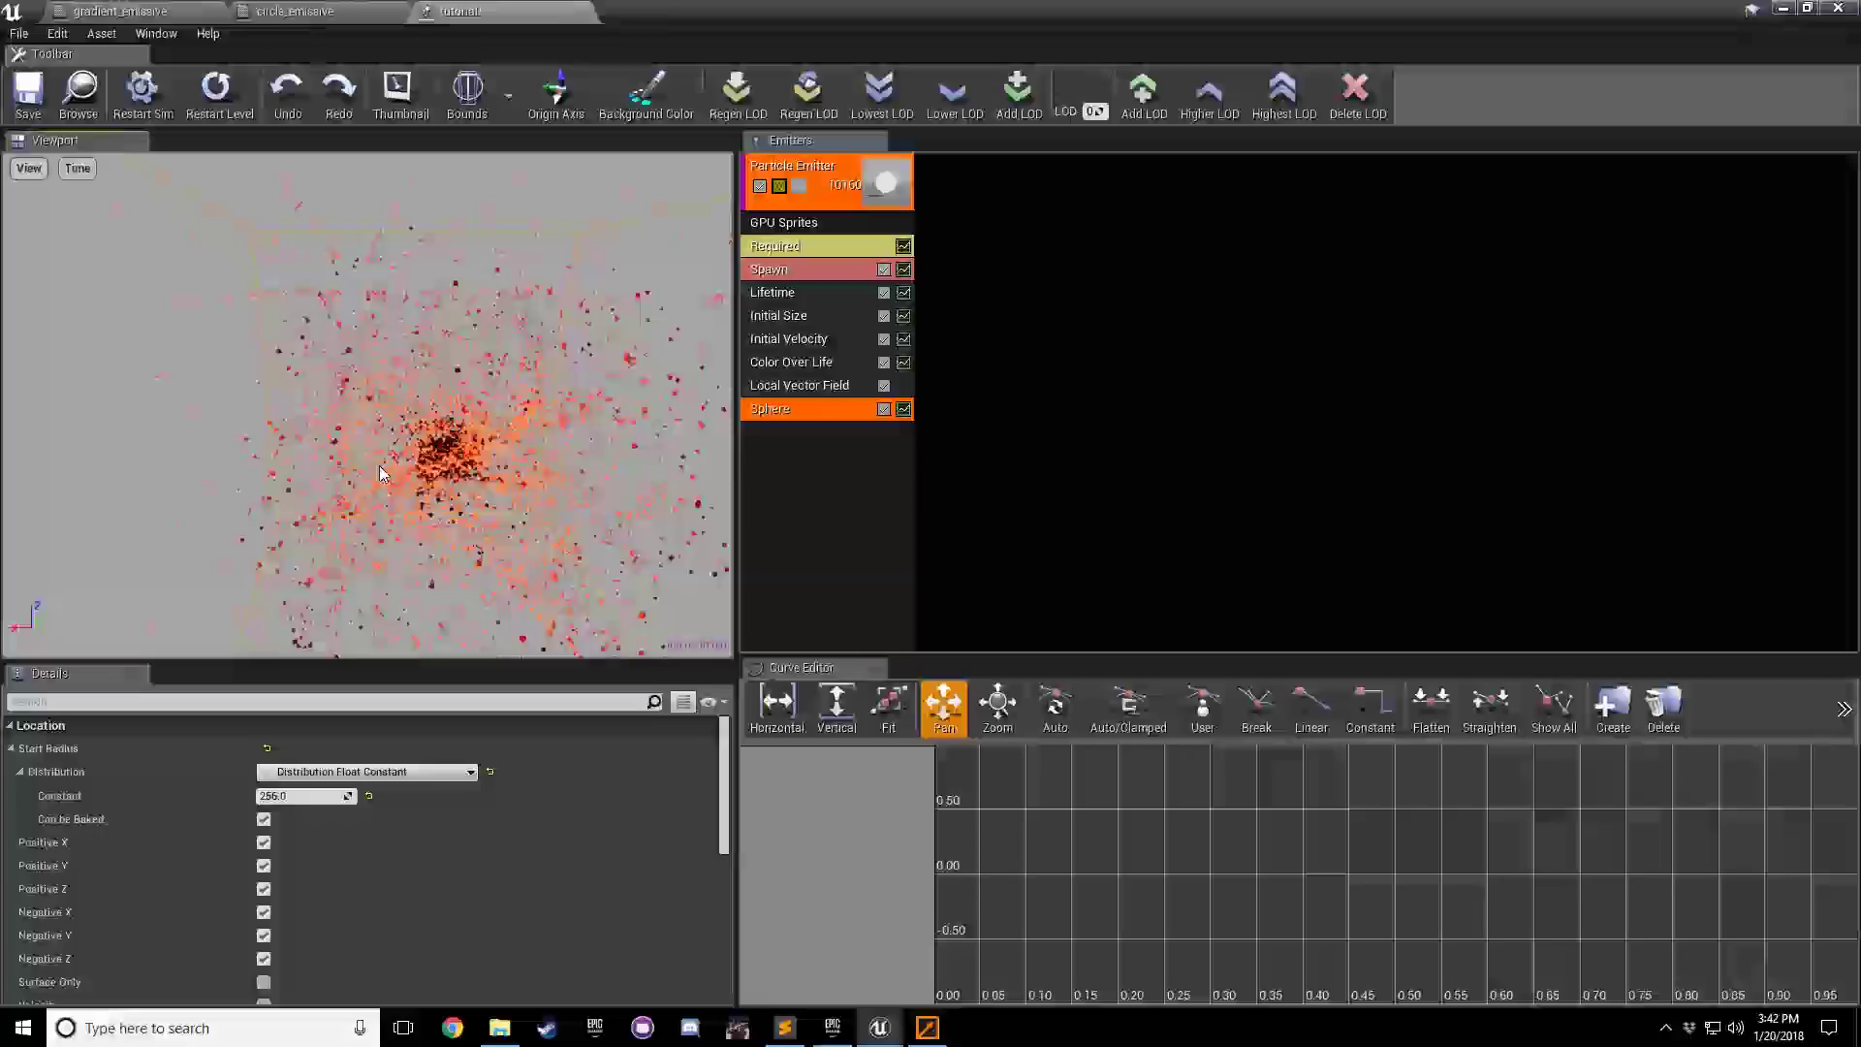
drag(380, 465, 507, 371)
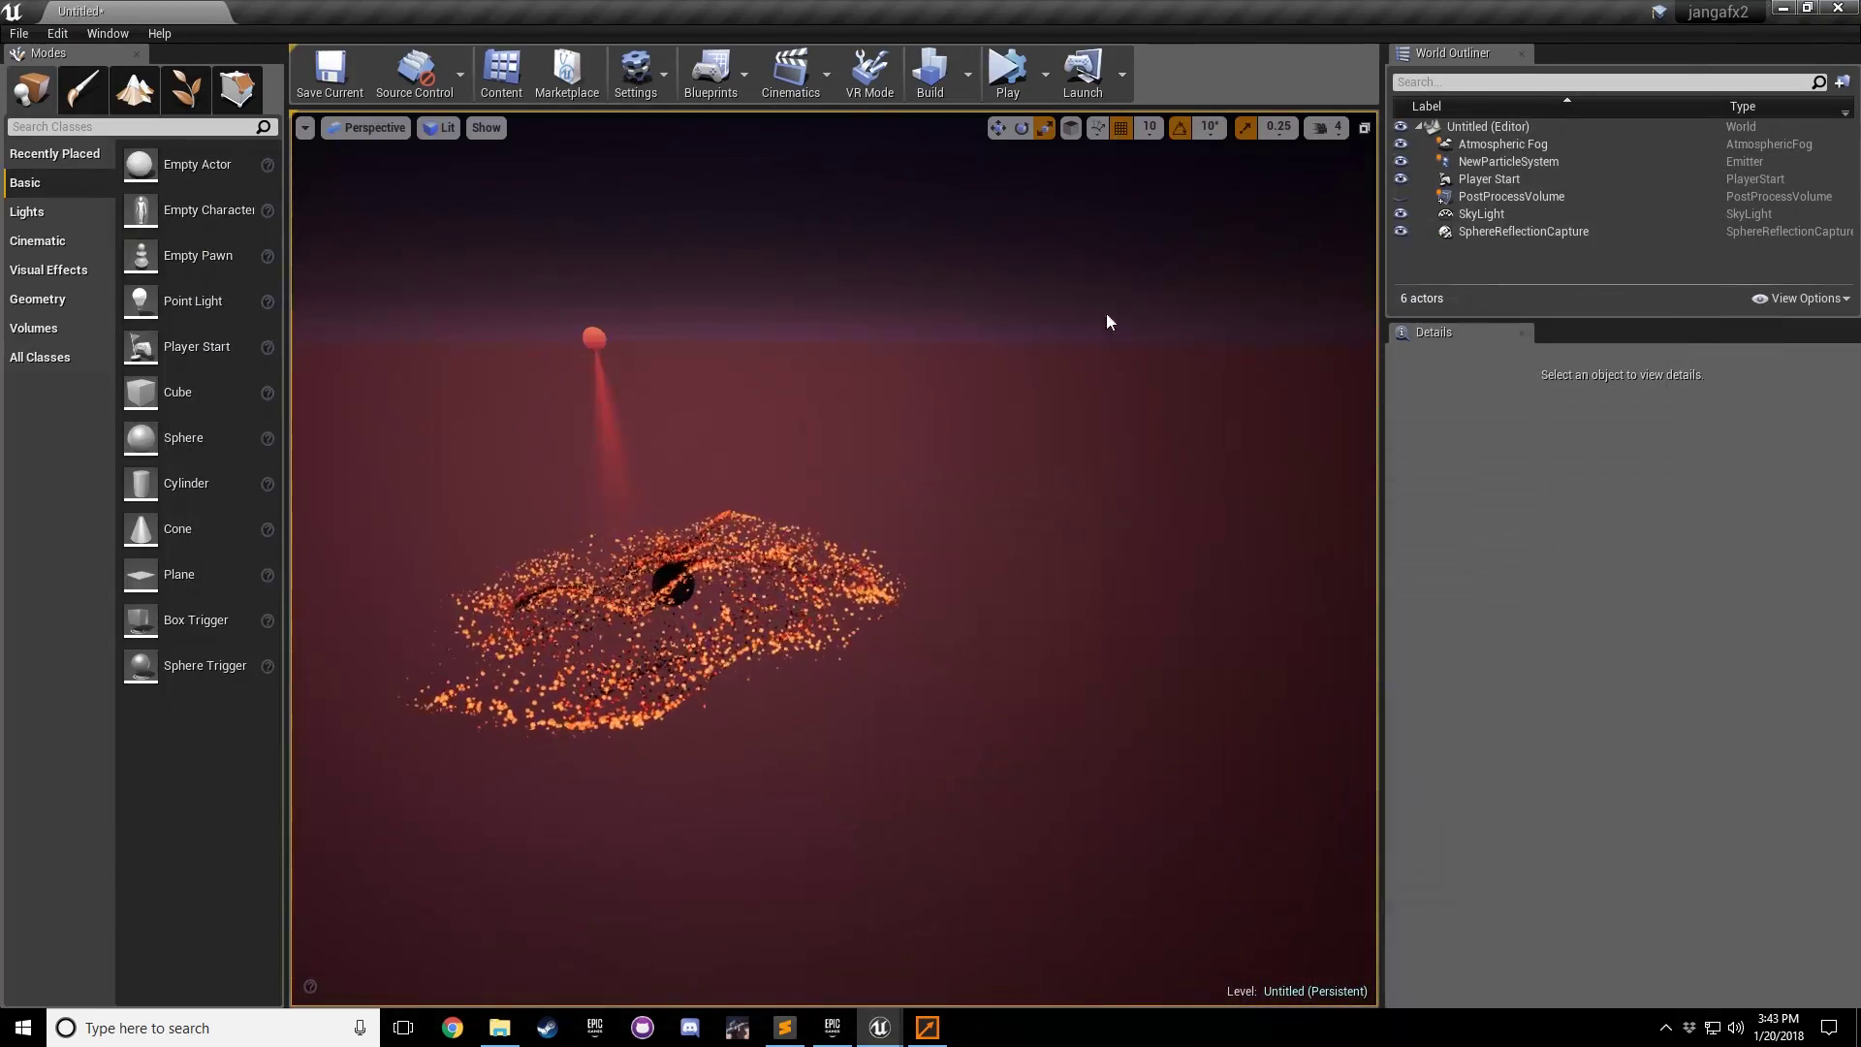
Step: Examine the particle effect in the level from another angle, and return to the particle editor
drag(1107, 314, 979, 315)
right_drag(1144, 568, 1085, 649)
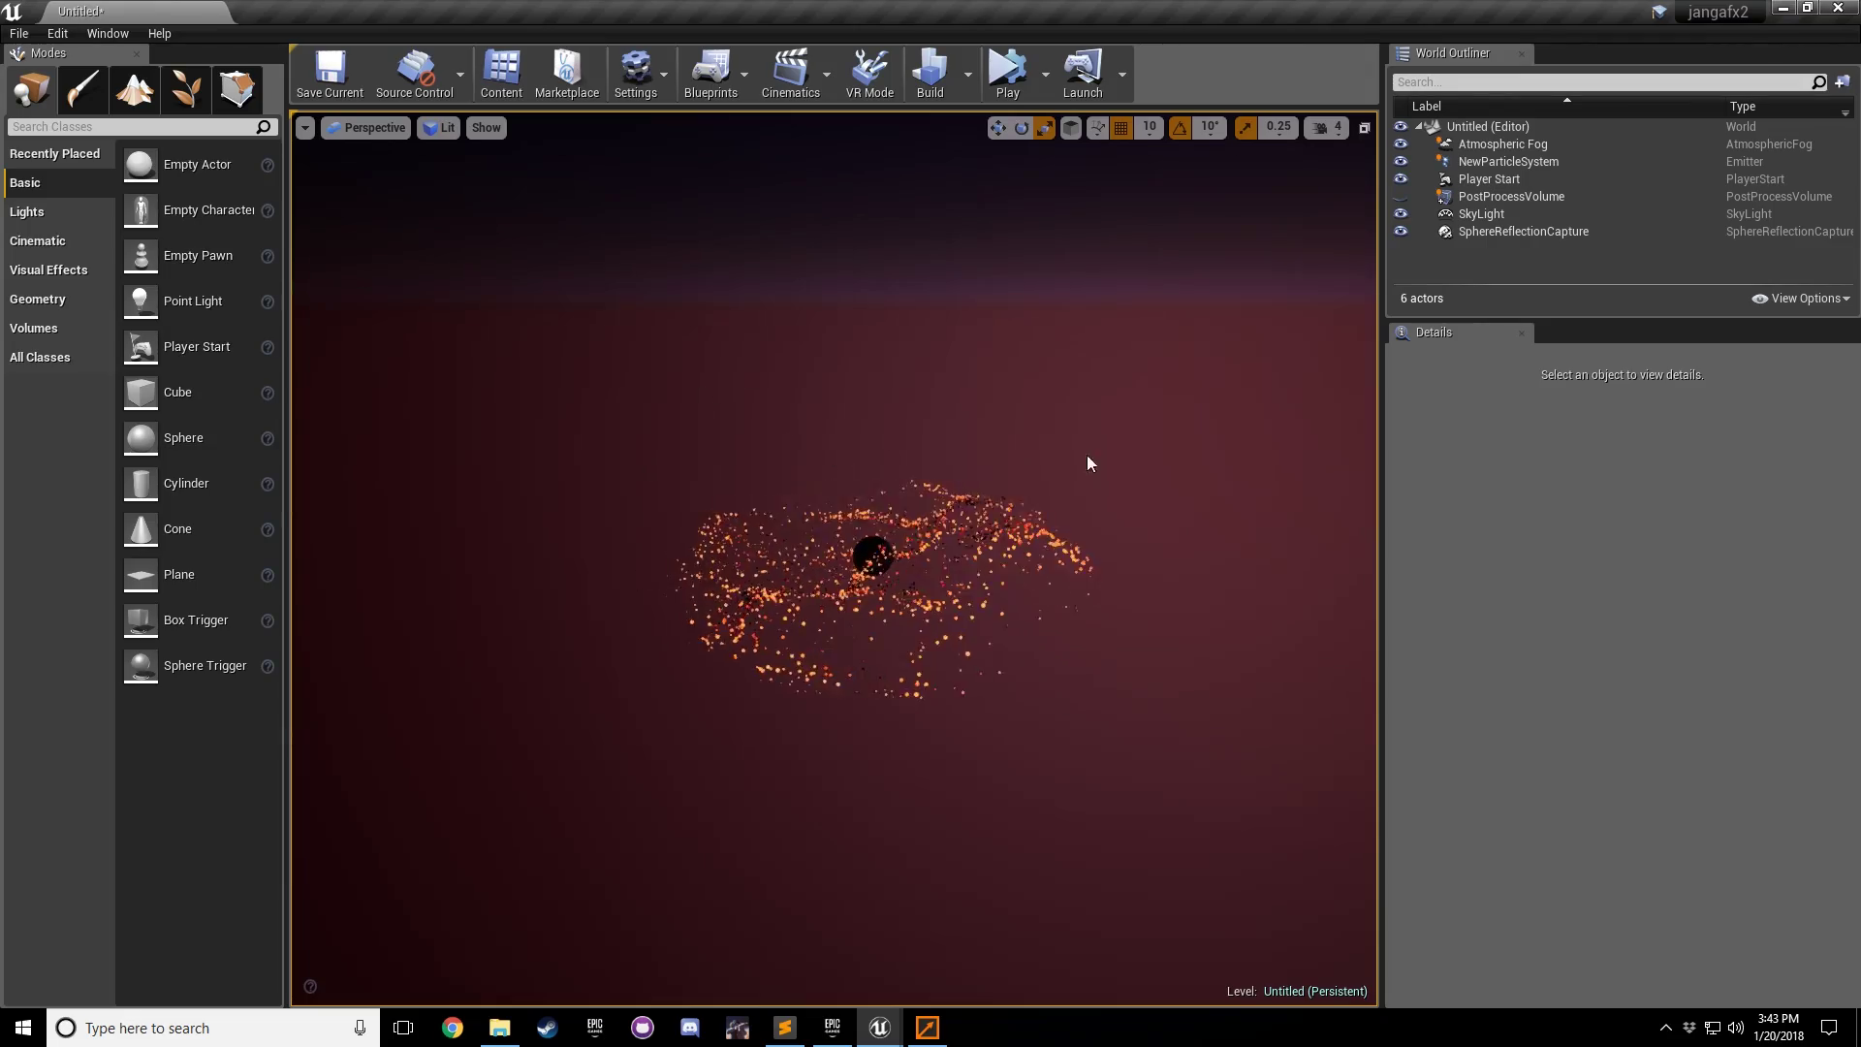
right_click(1052, 552)
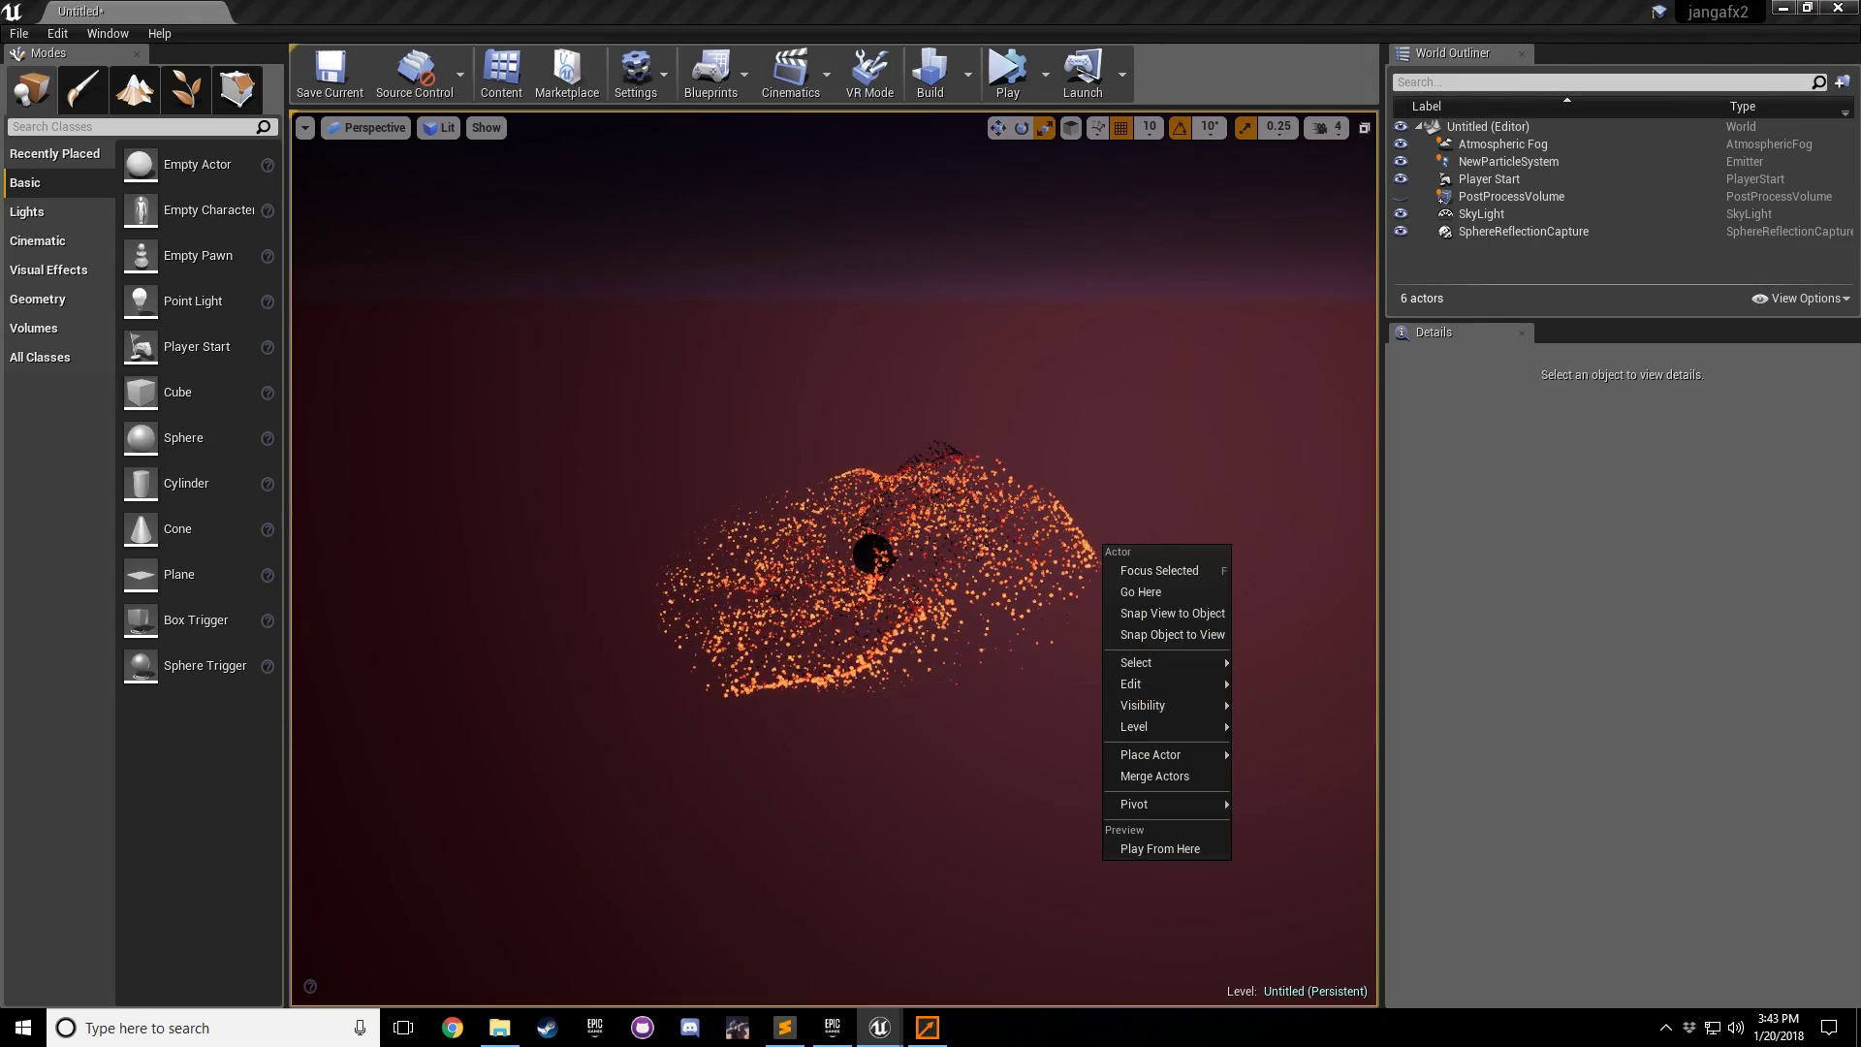
mouse_move(879, 1027)
click(1056, 950)
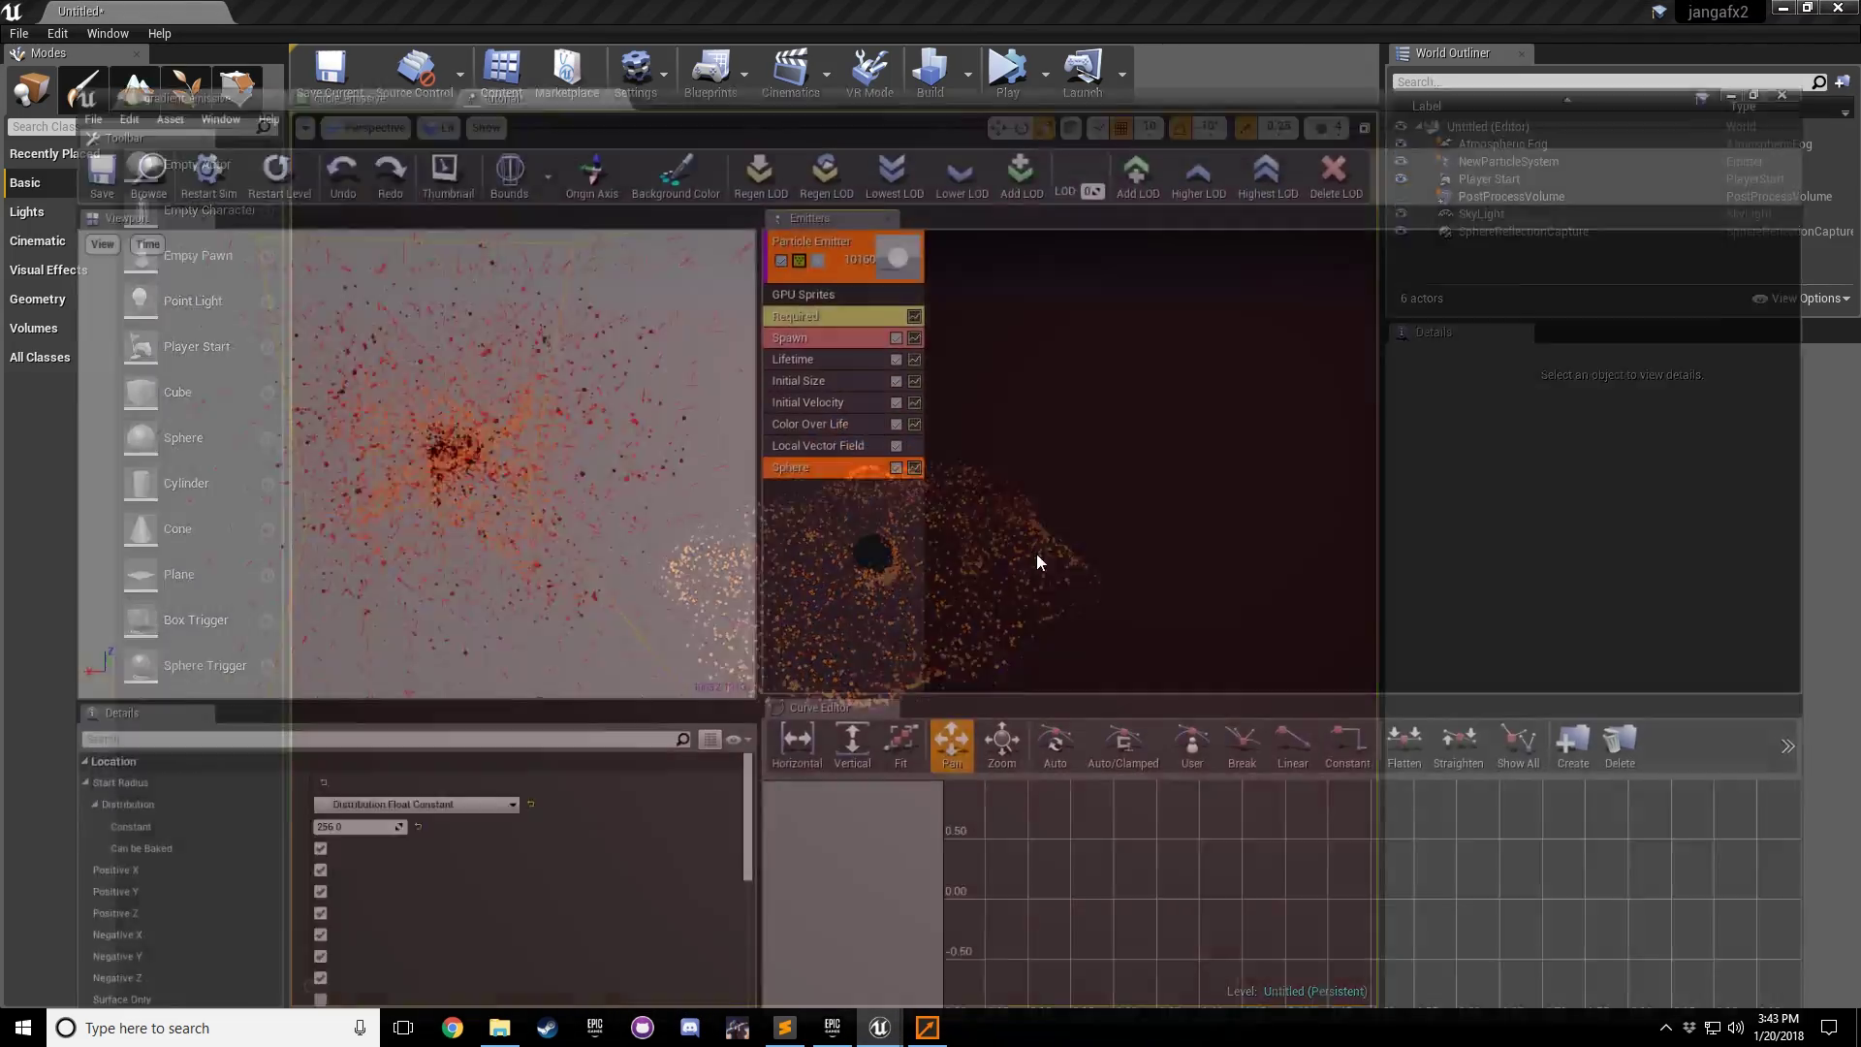
click(1229, 502)
Step: Disable Positive Z and Negative Z spawning in the Sphere module
click(817, 408)
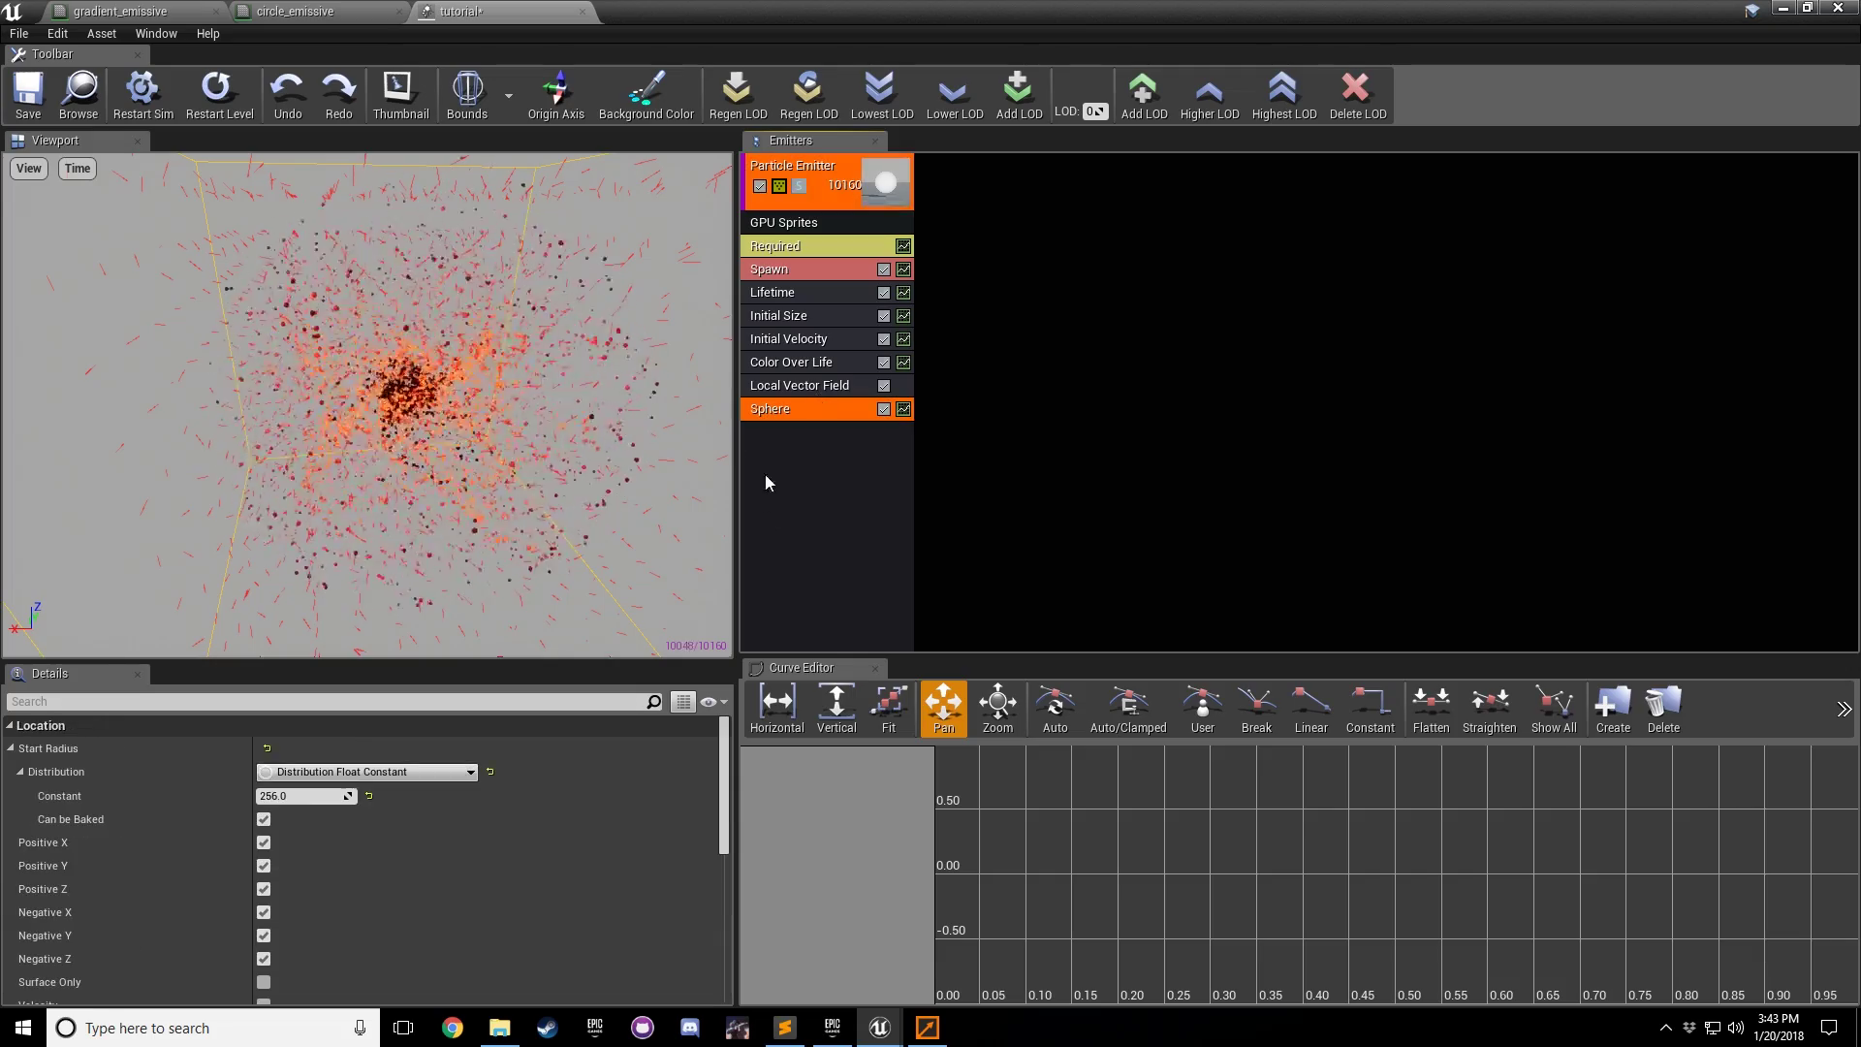
click(263, 889)
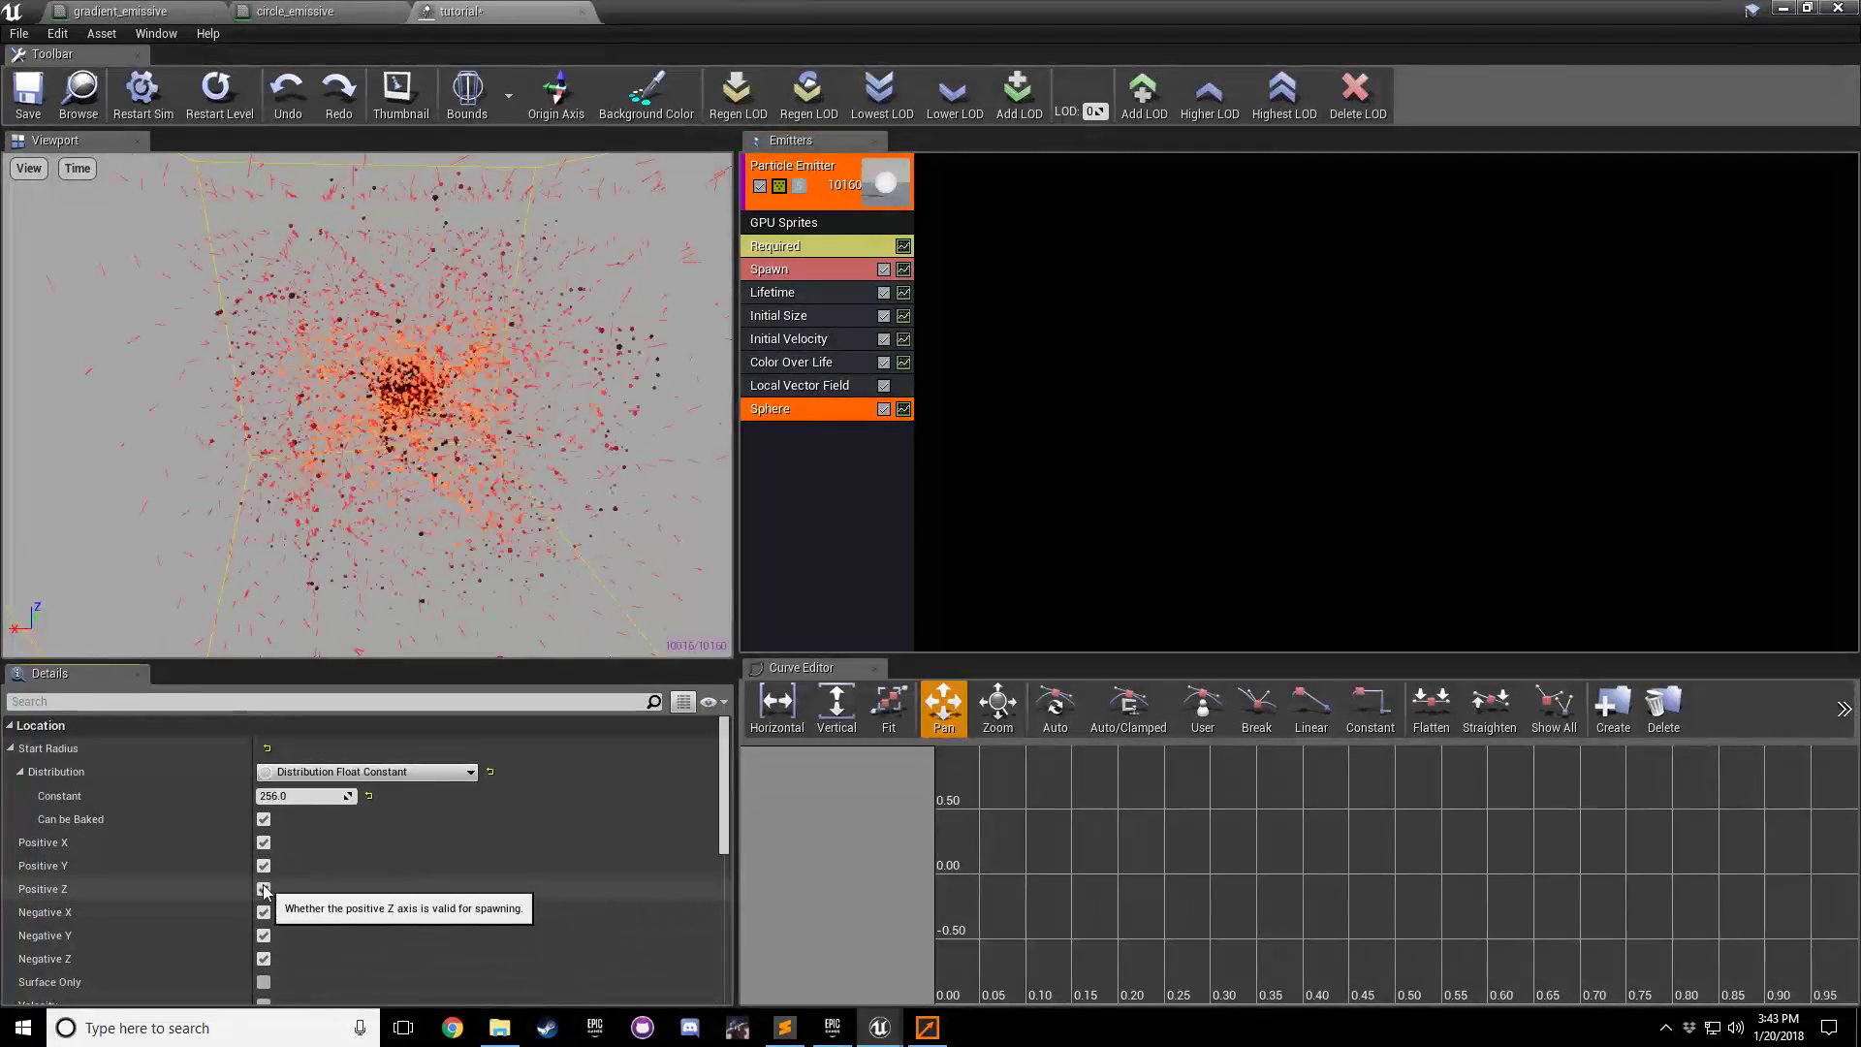
click(271, 960)
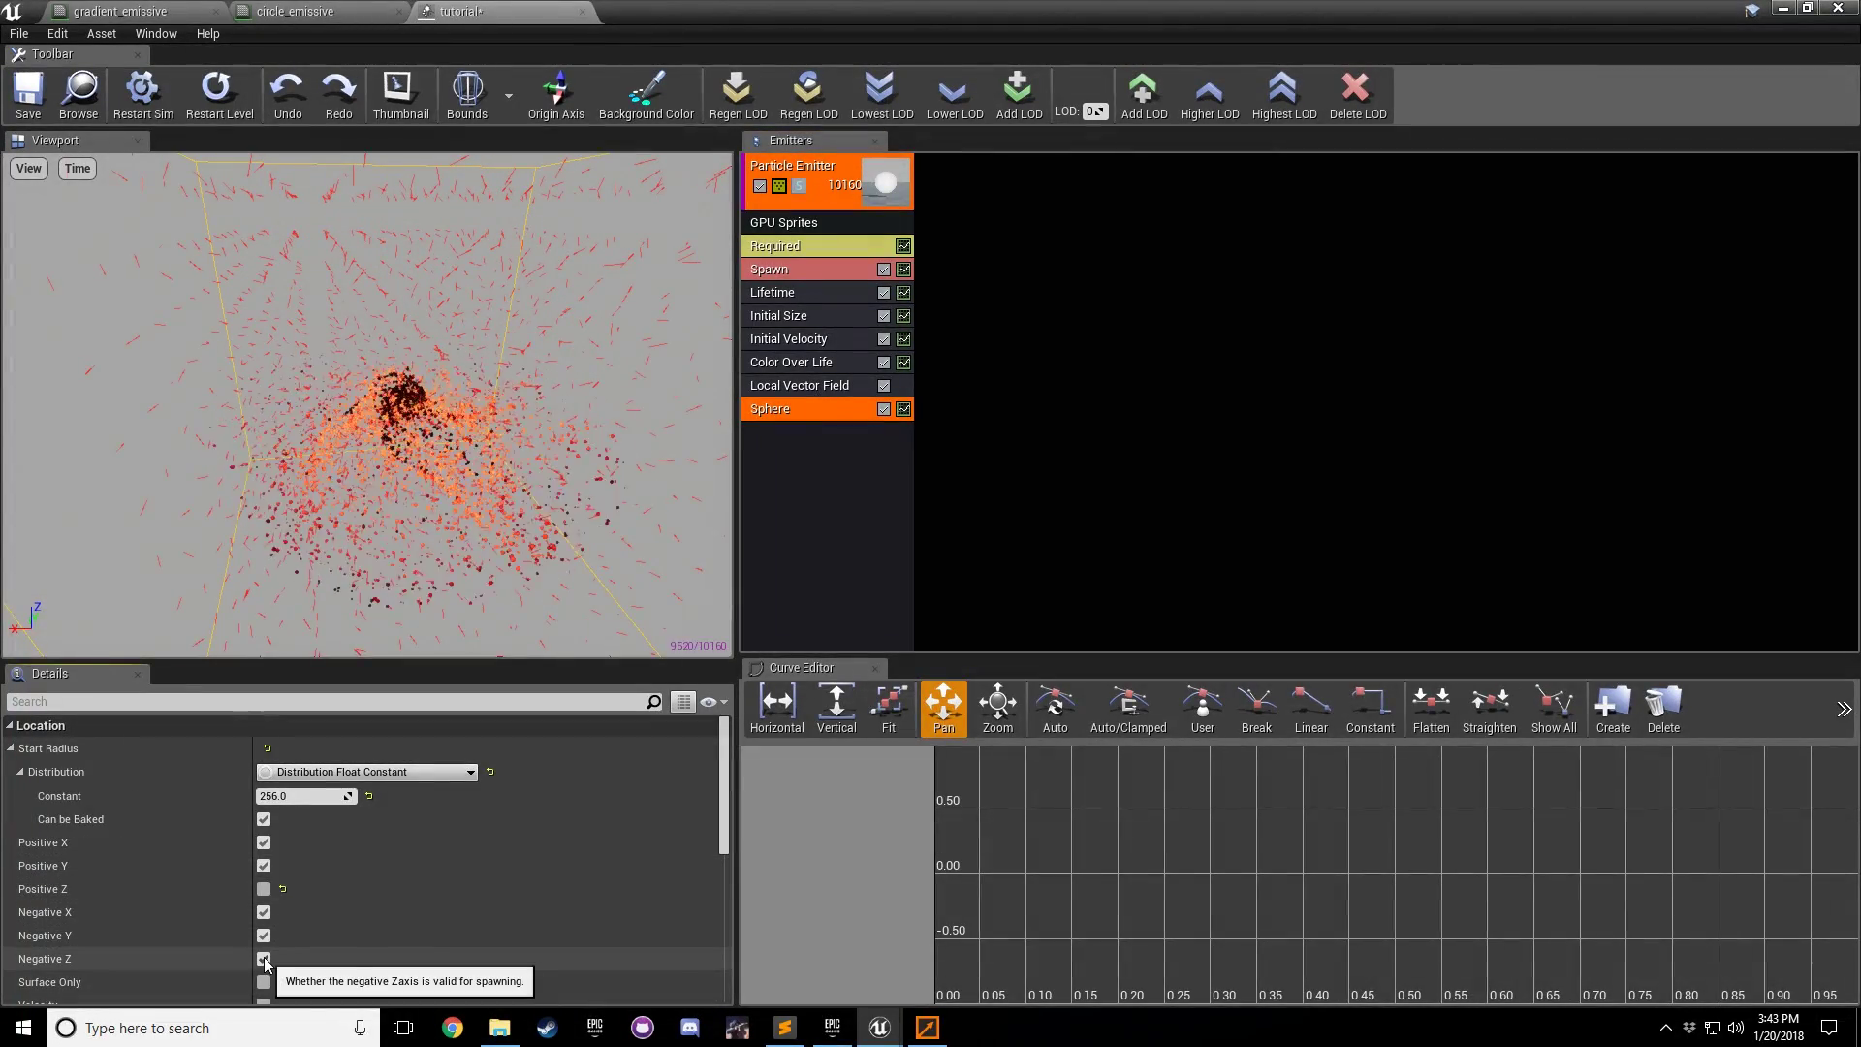
mouse_move(366, 405)
right_down()
mouse_move(367, 358)
mouse_move(367, 485)
mouse_move(366, 437)
right_up()
scroll(324, 375, down, 5)
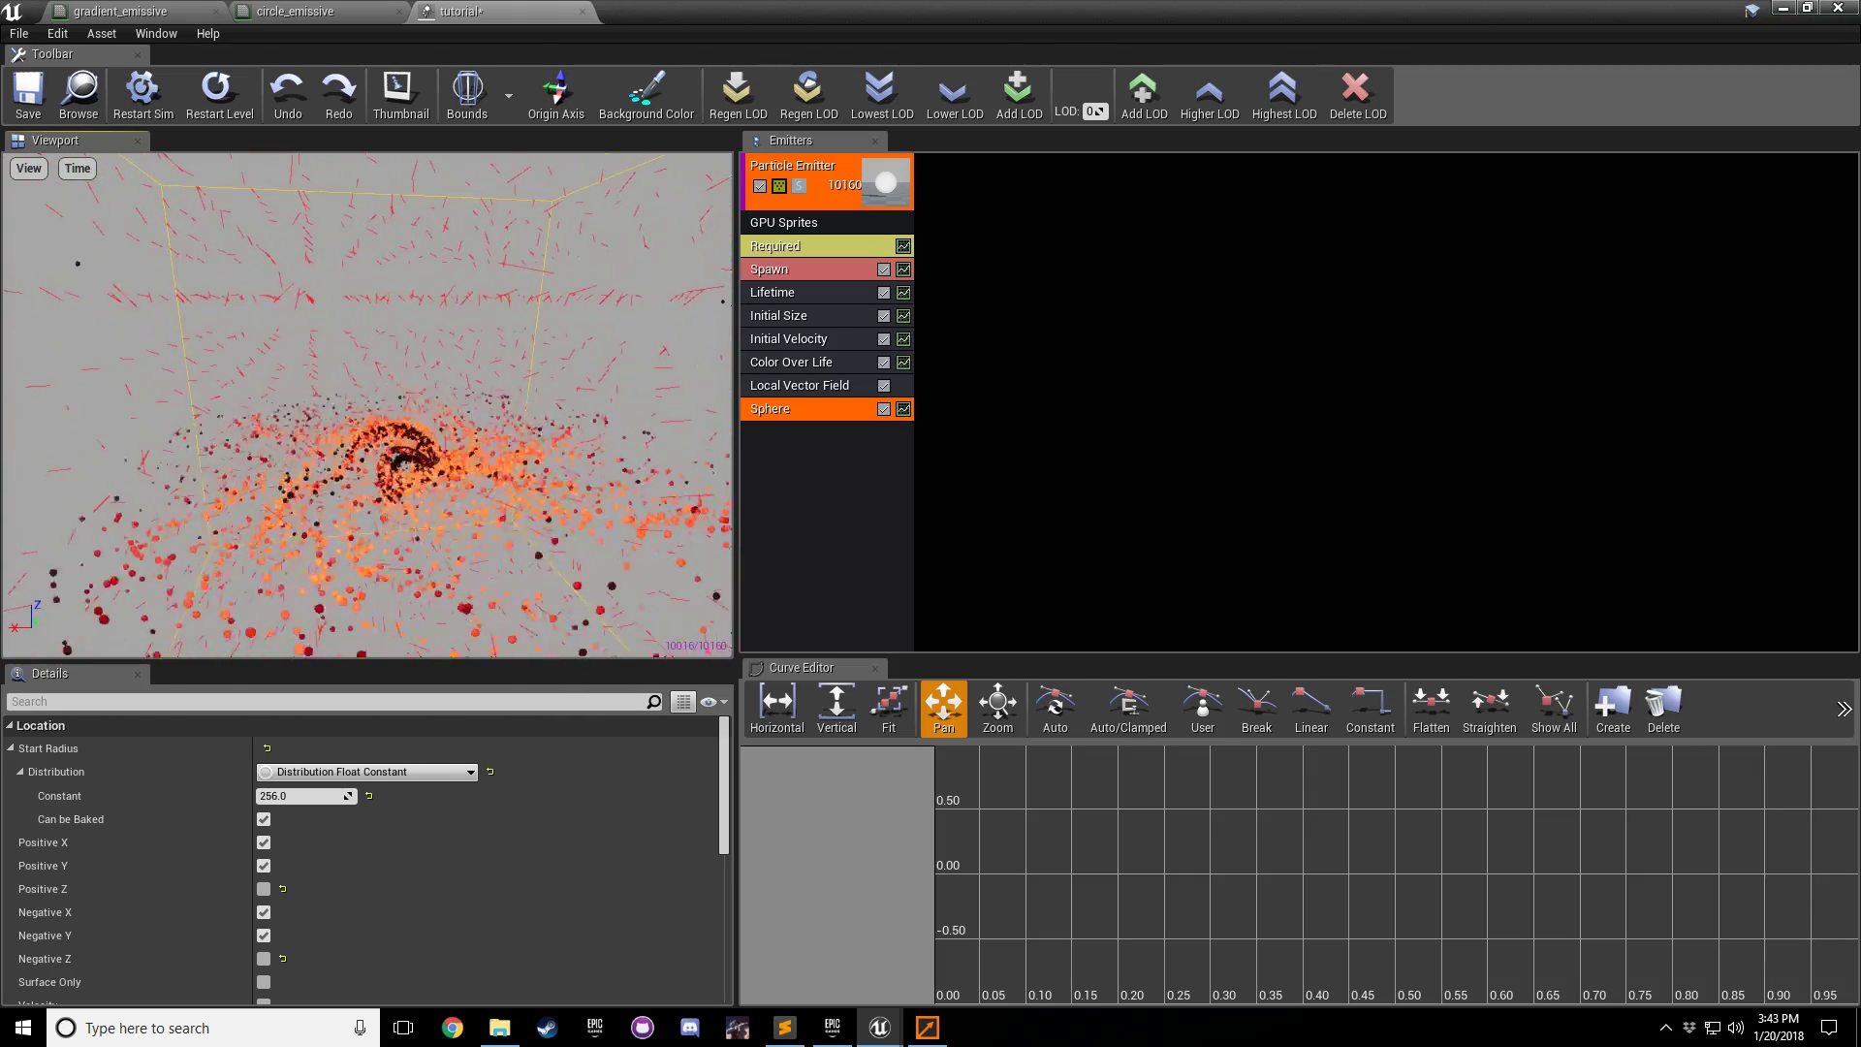
scroll(318, 354, up, 5)
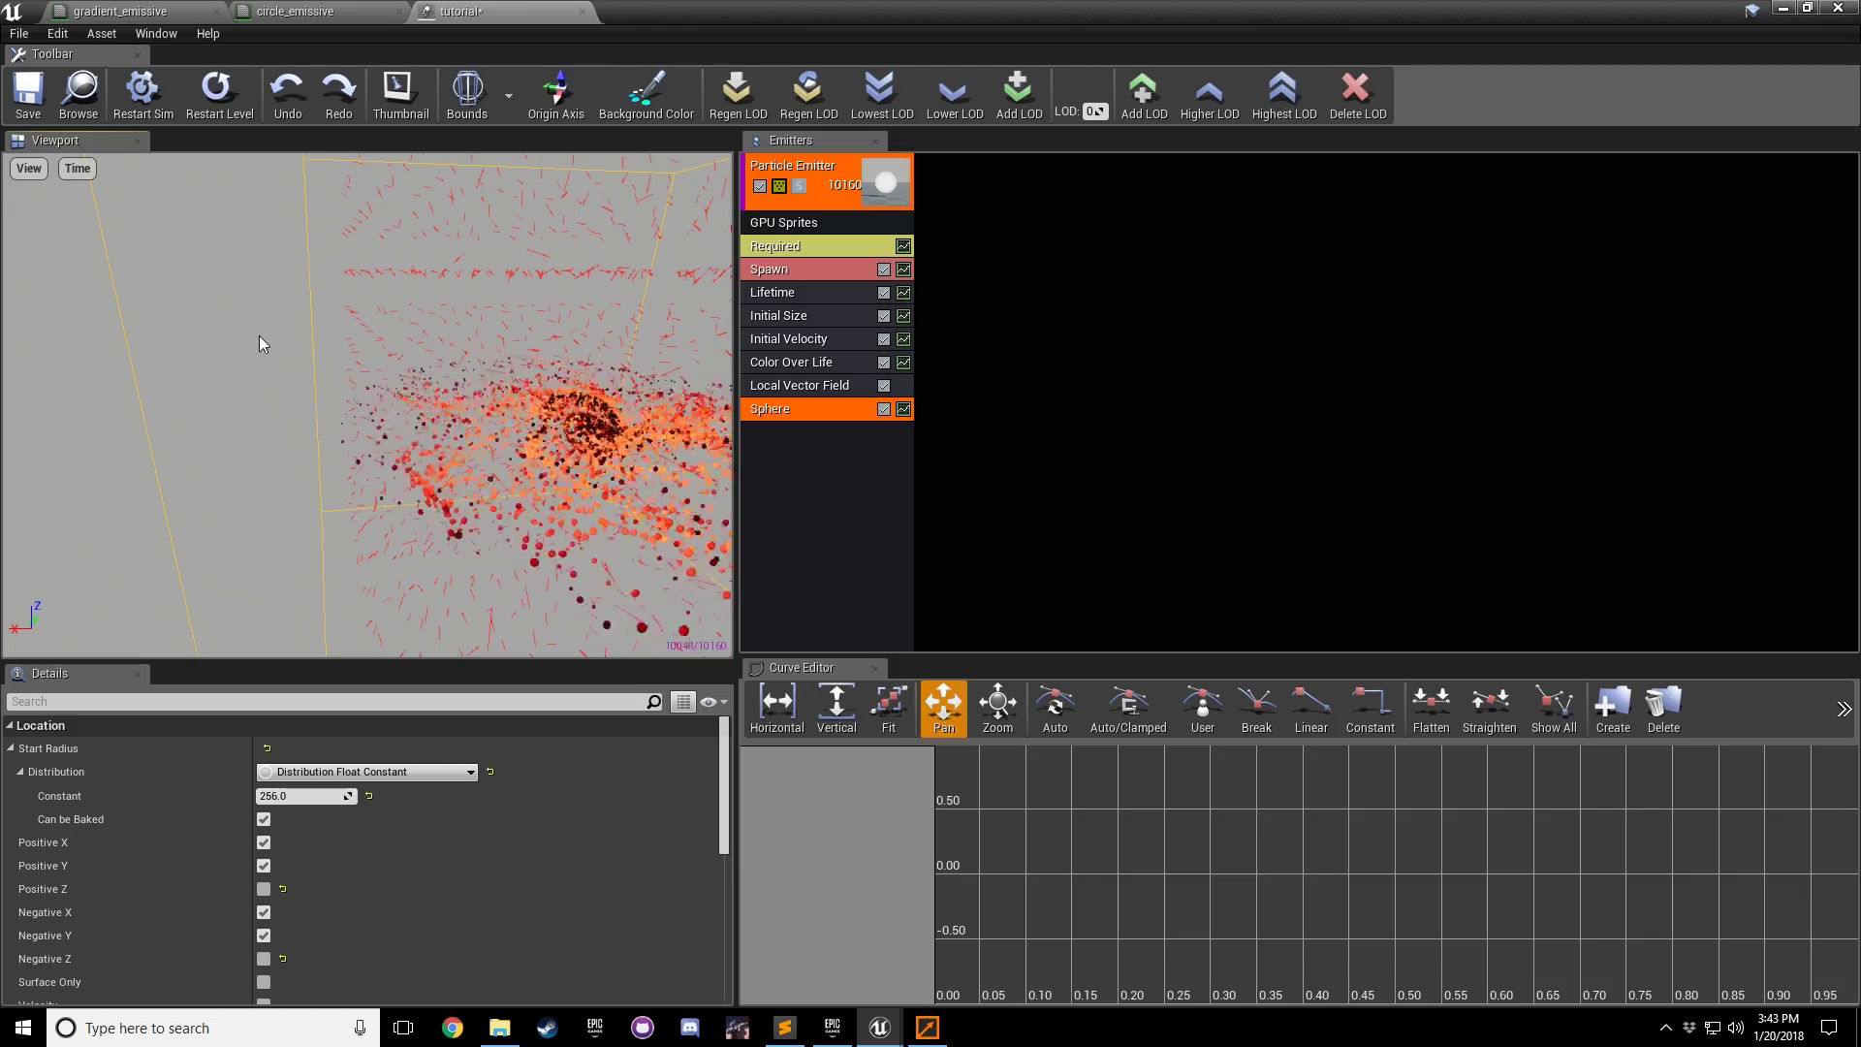
drag(318, 354, 332, 365)
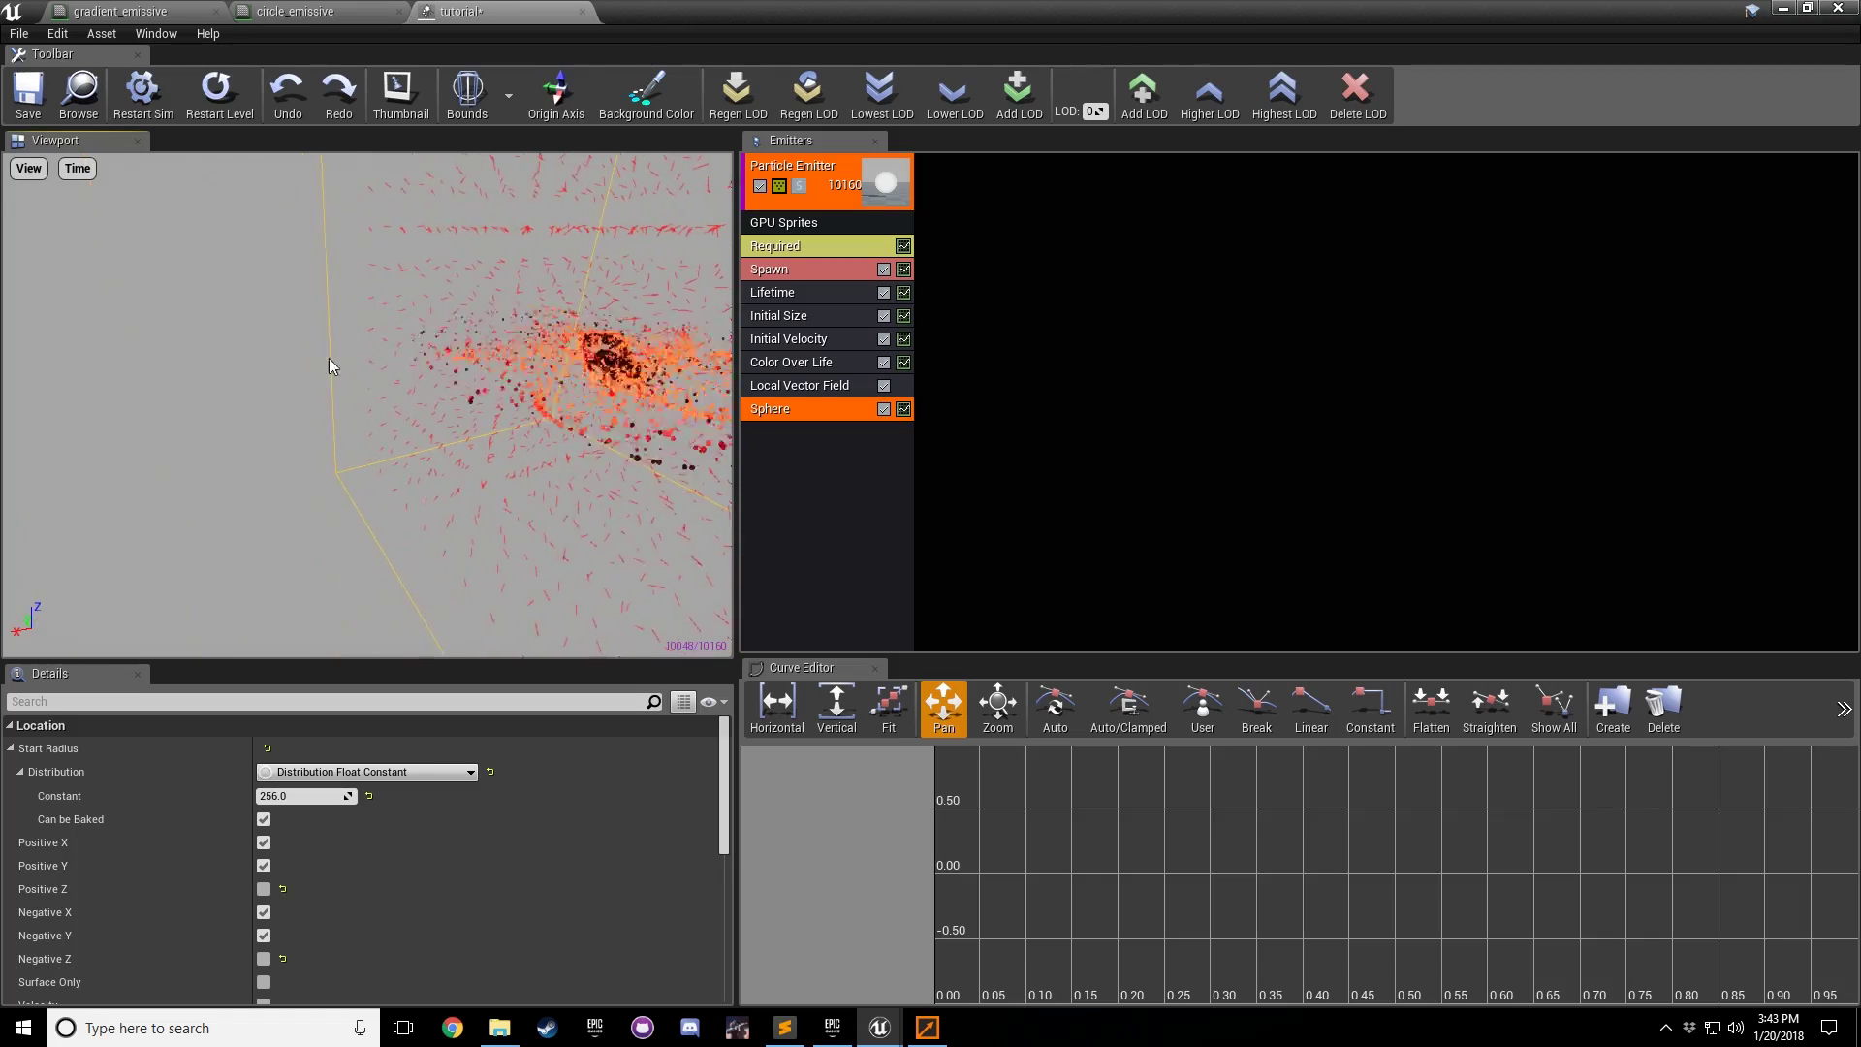
Step: Set the Sphere module's constant start radius to 250 and inspect the flattened particle disc in the preview
click(288, 799)
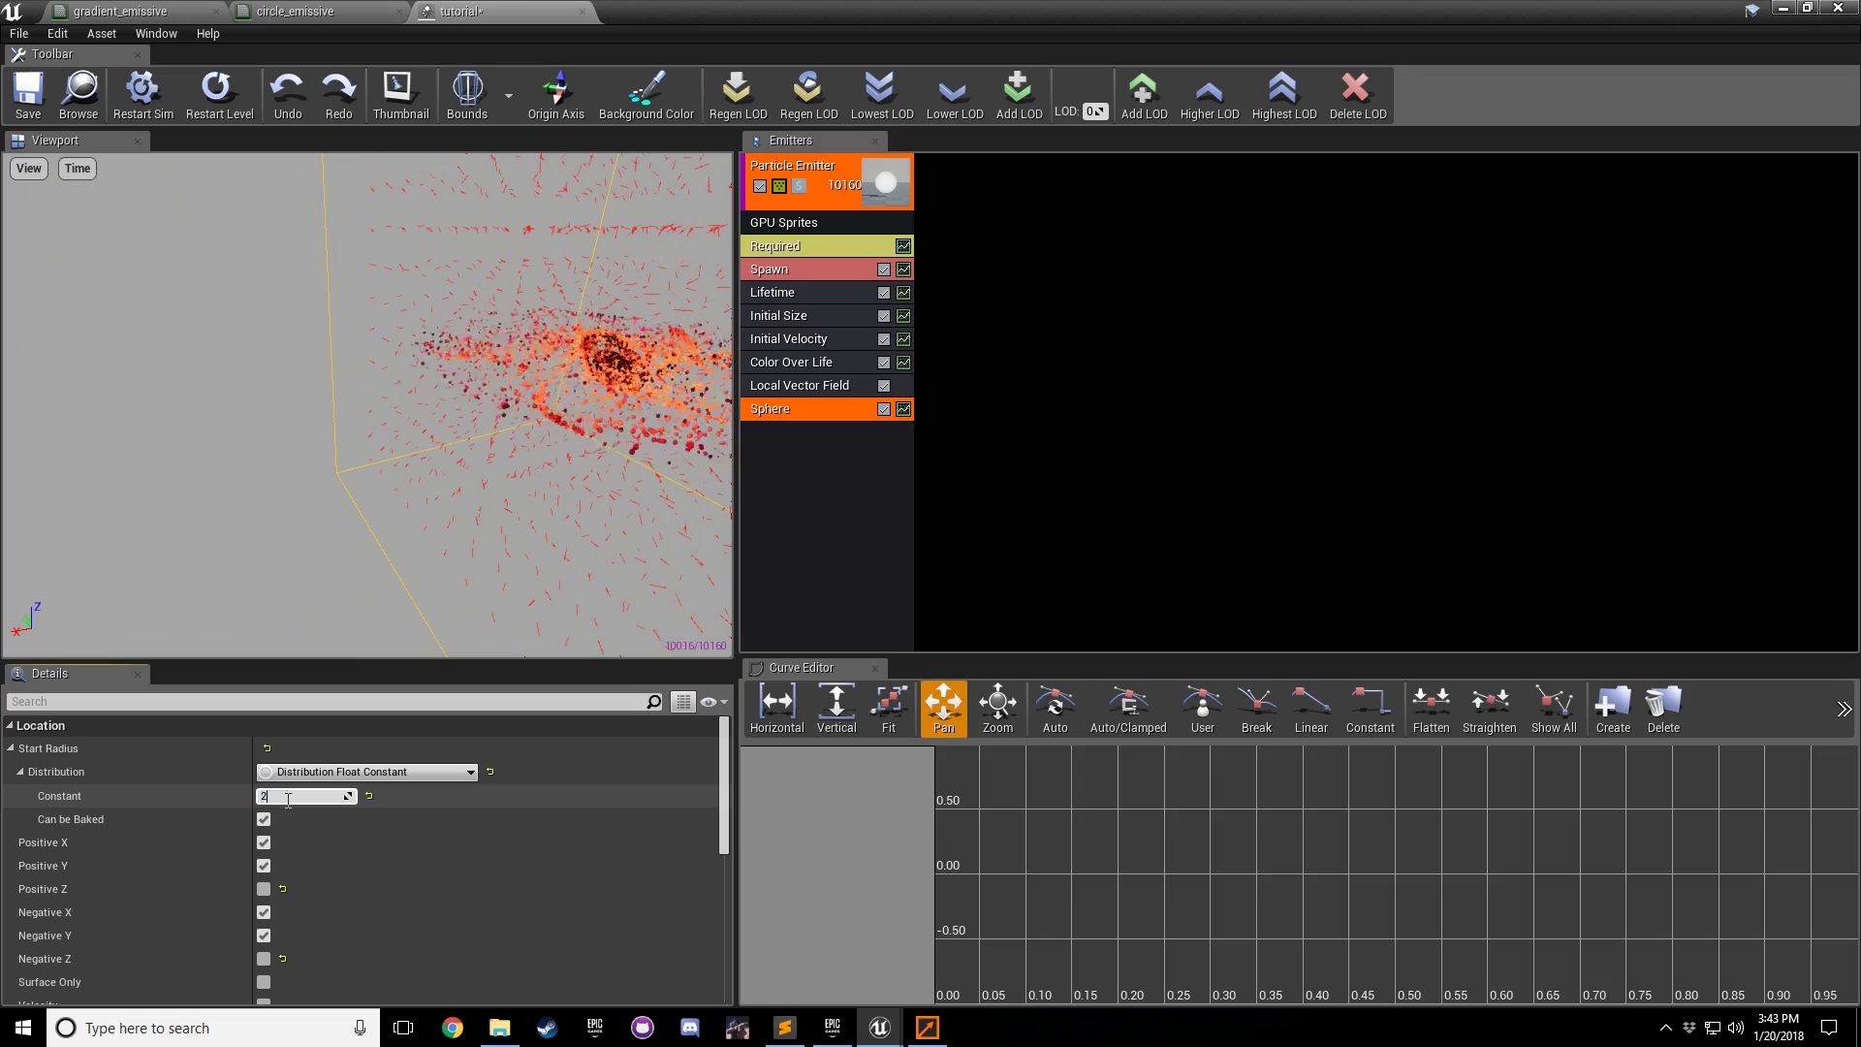
text(250)
key(Return)
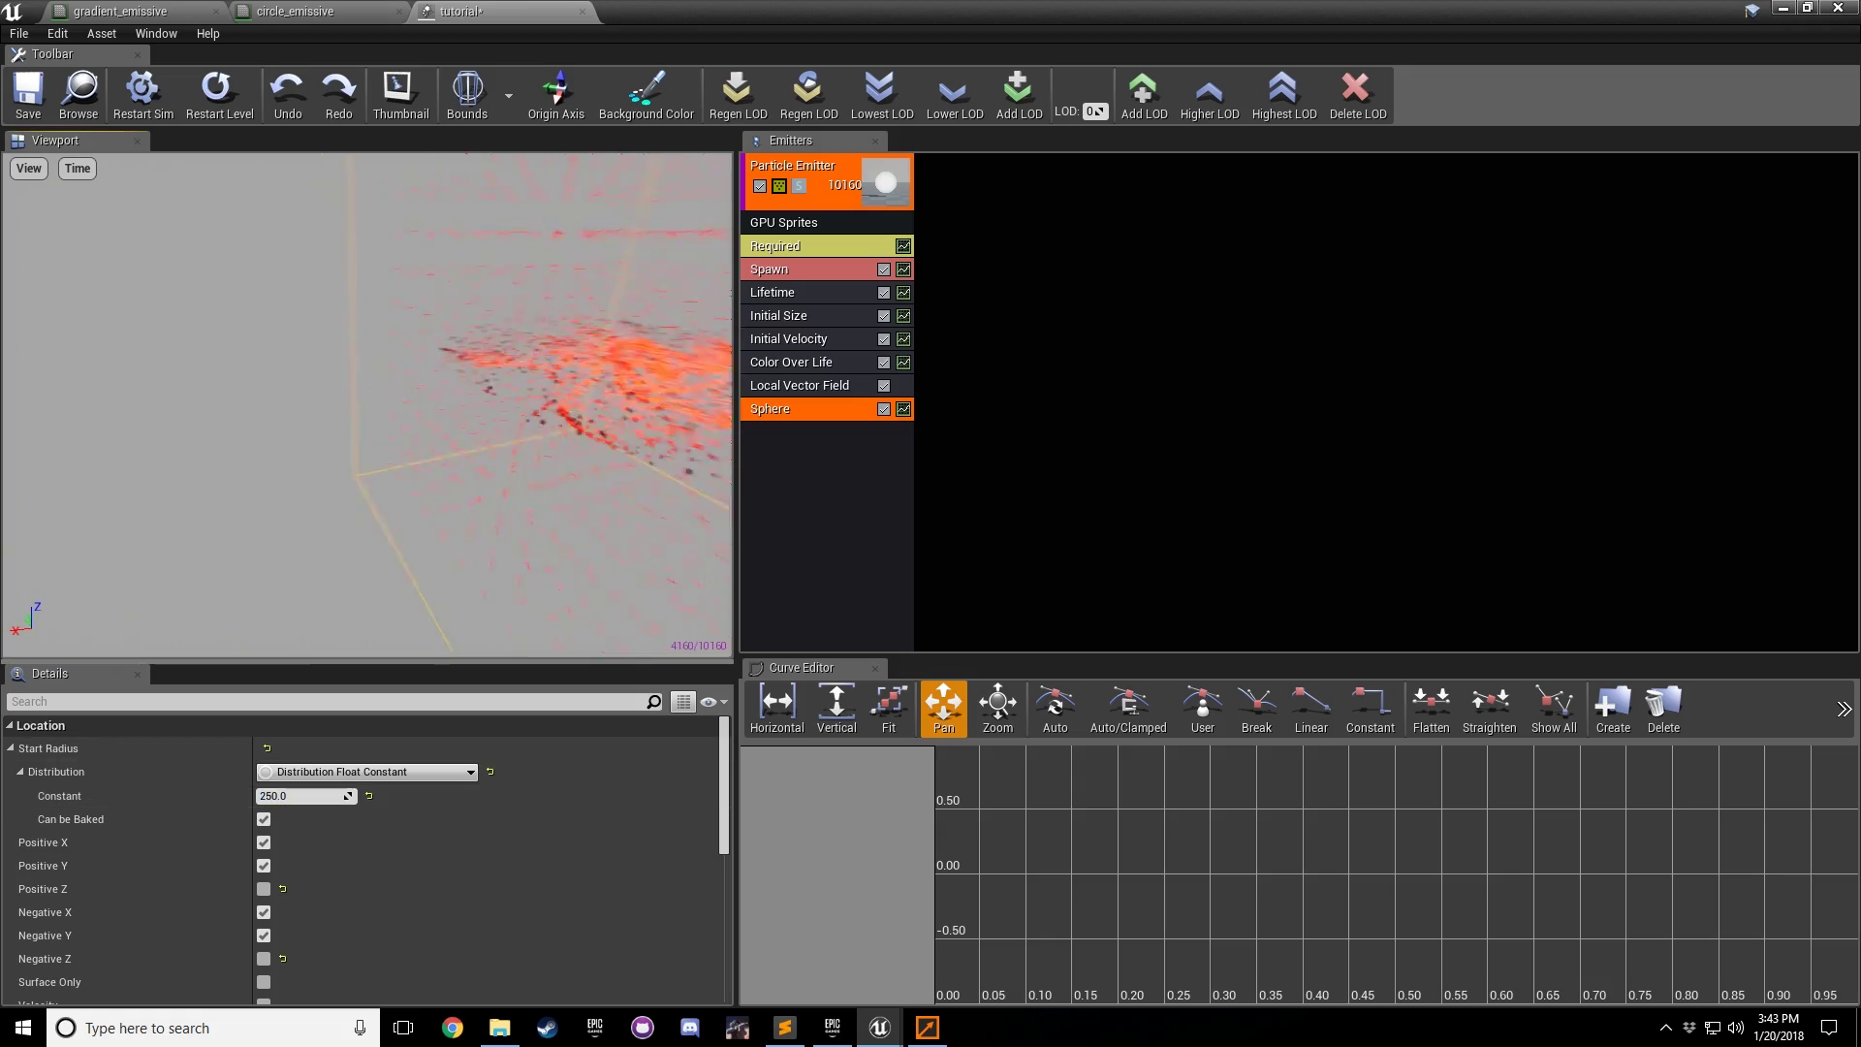
drag(376, 407, 363, 405)
scroll(364, 405, down, 1)
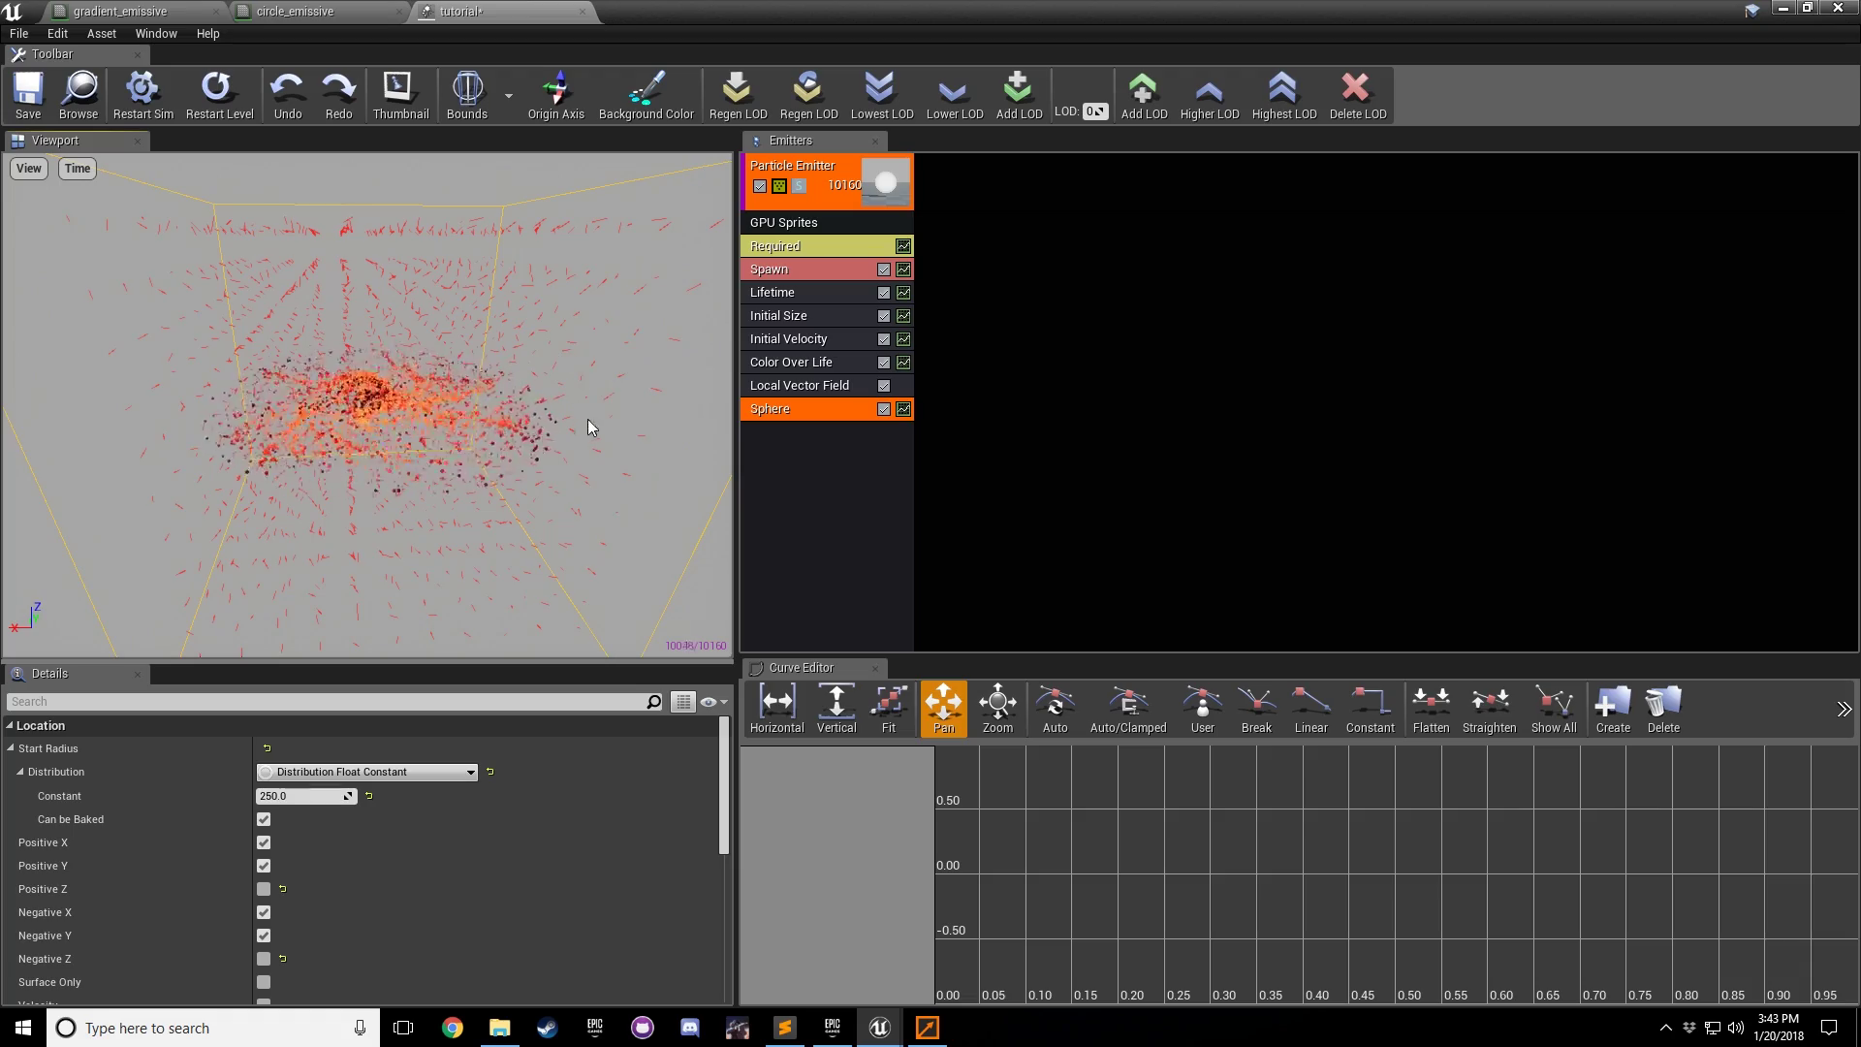
drag(587, 418, 401, 417)
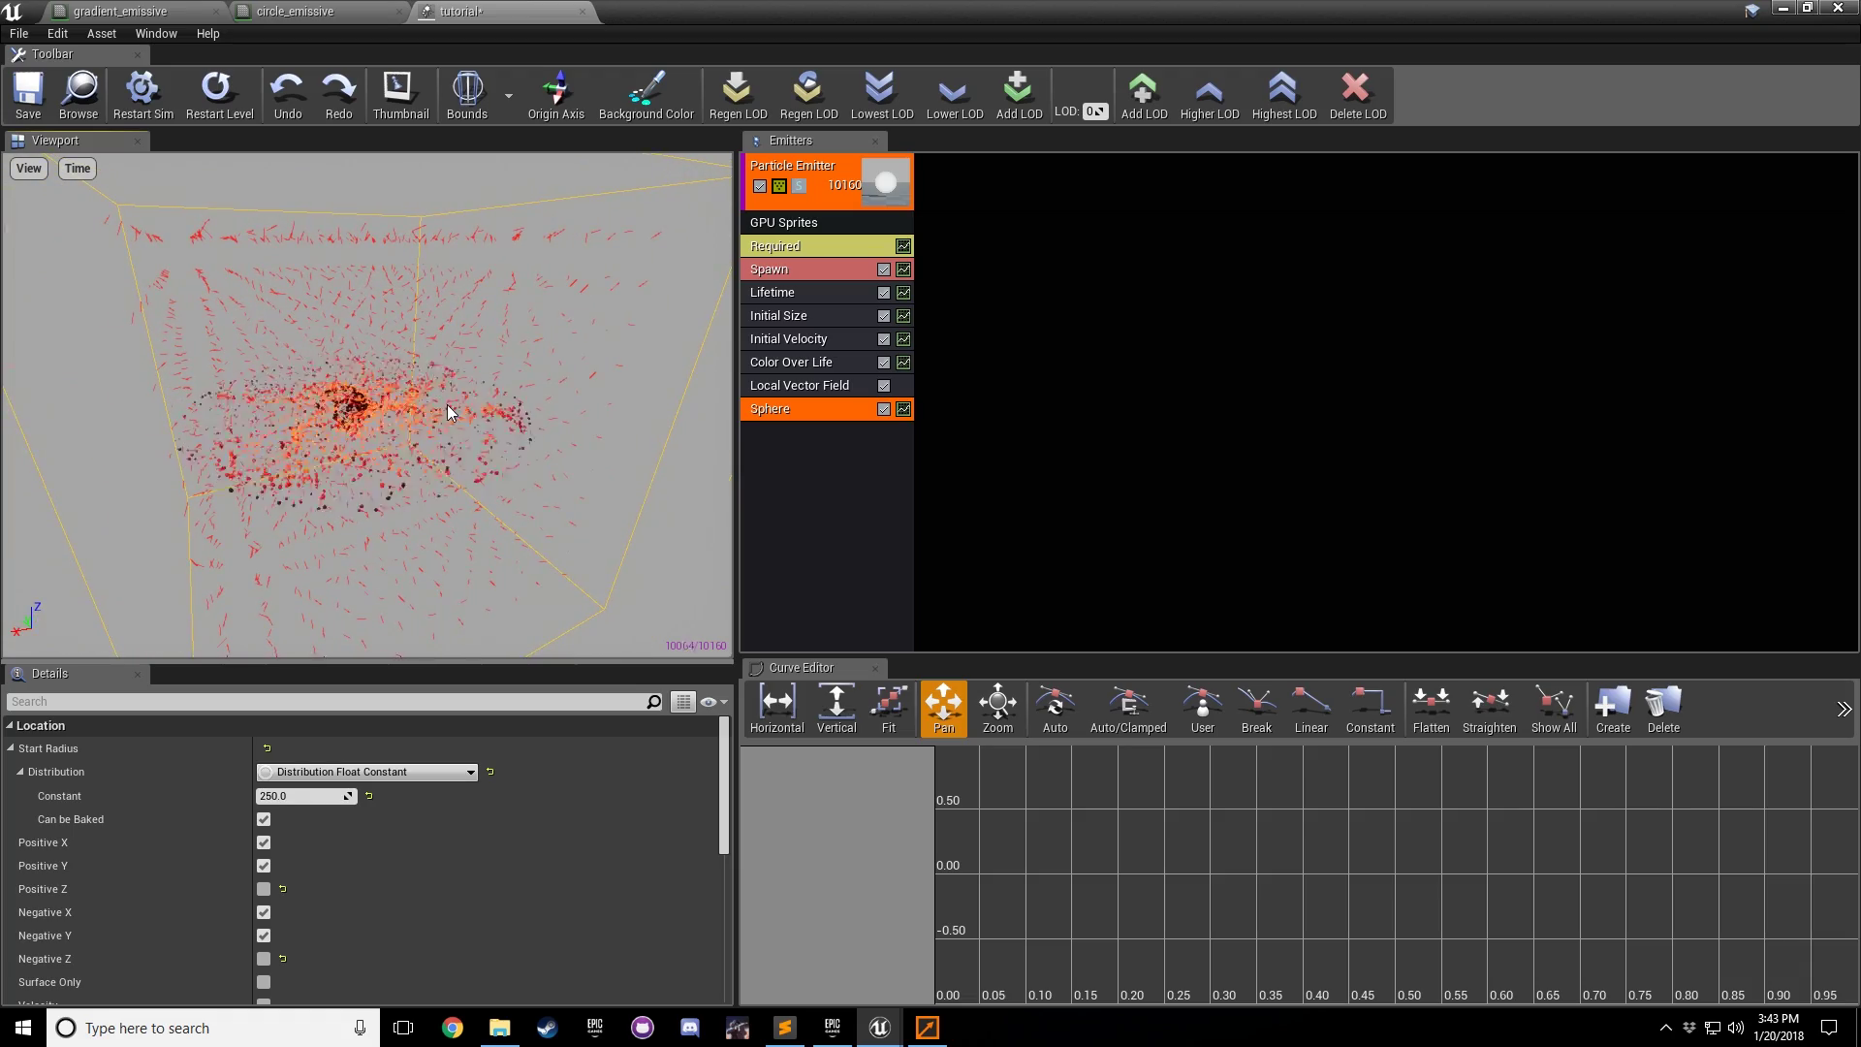
scroll(446, 405, up, 5)
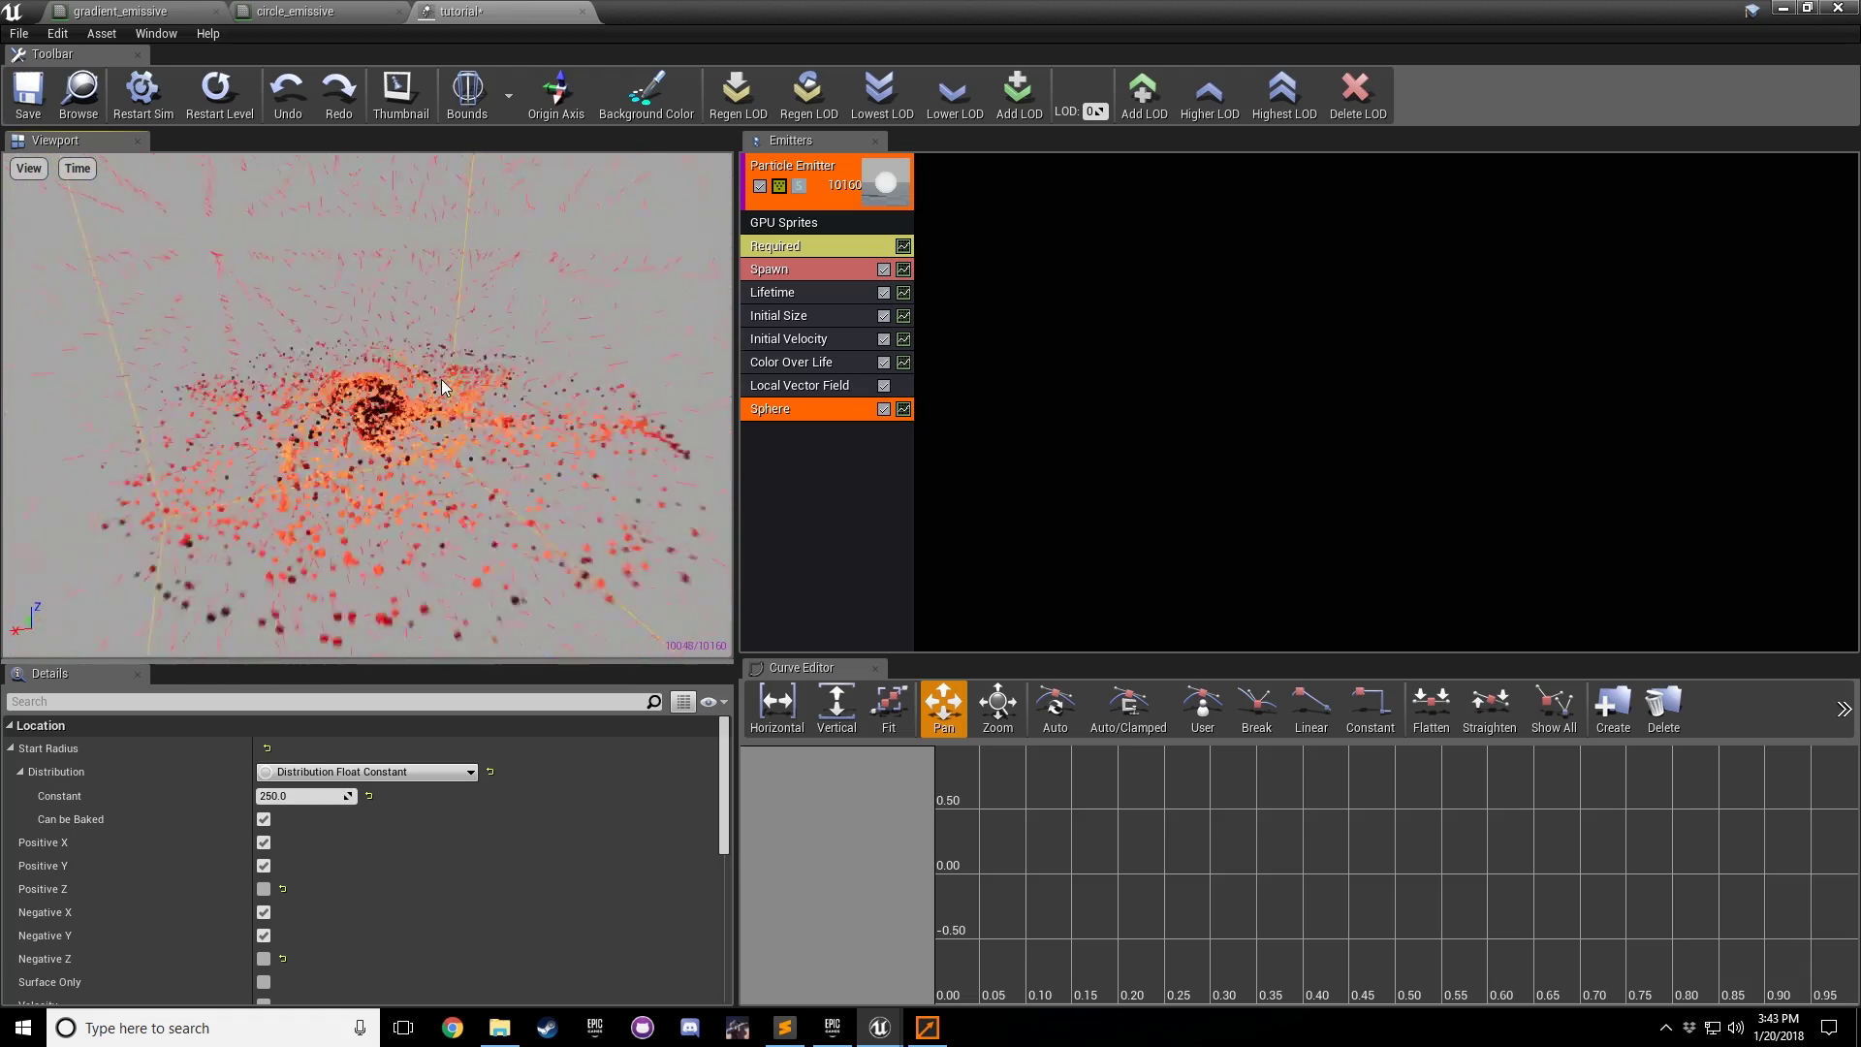
scroll(441, 380, down, 1)
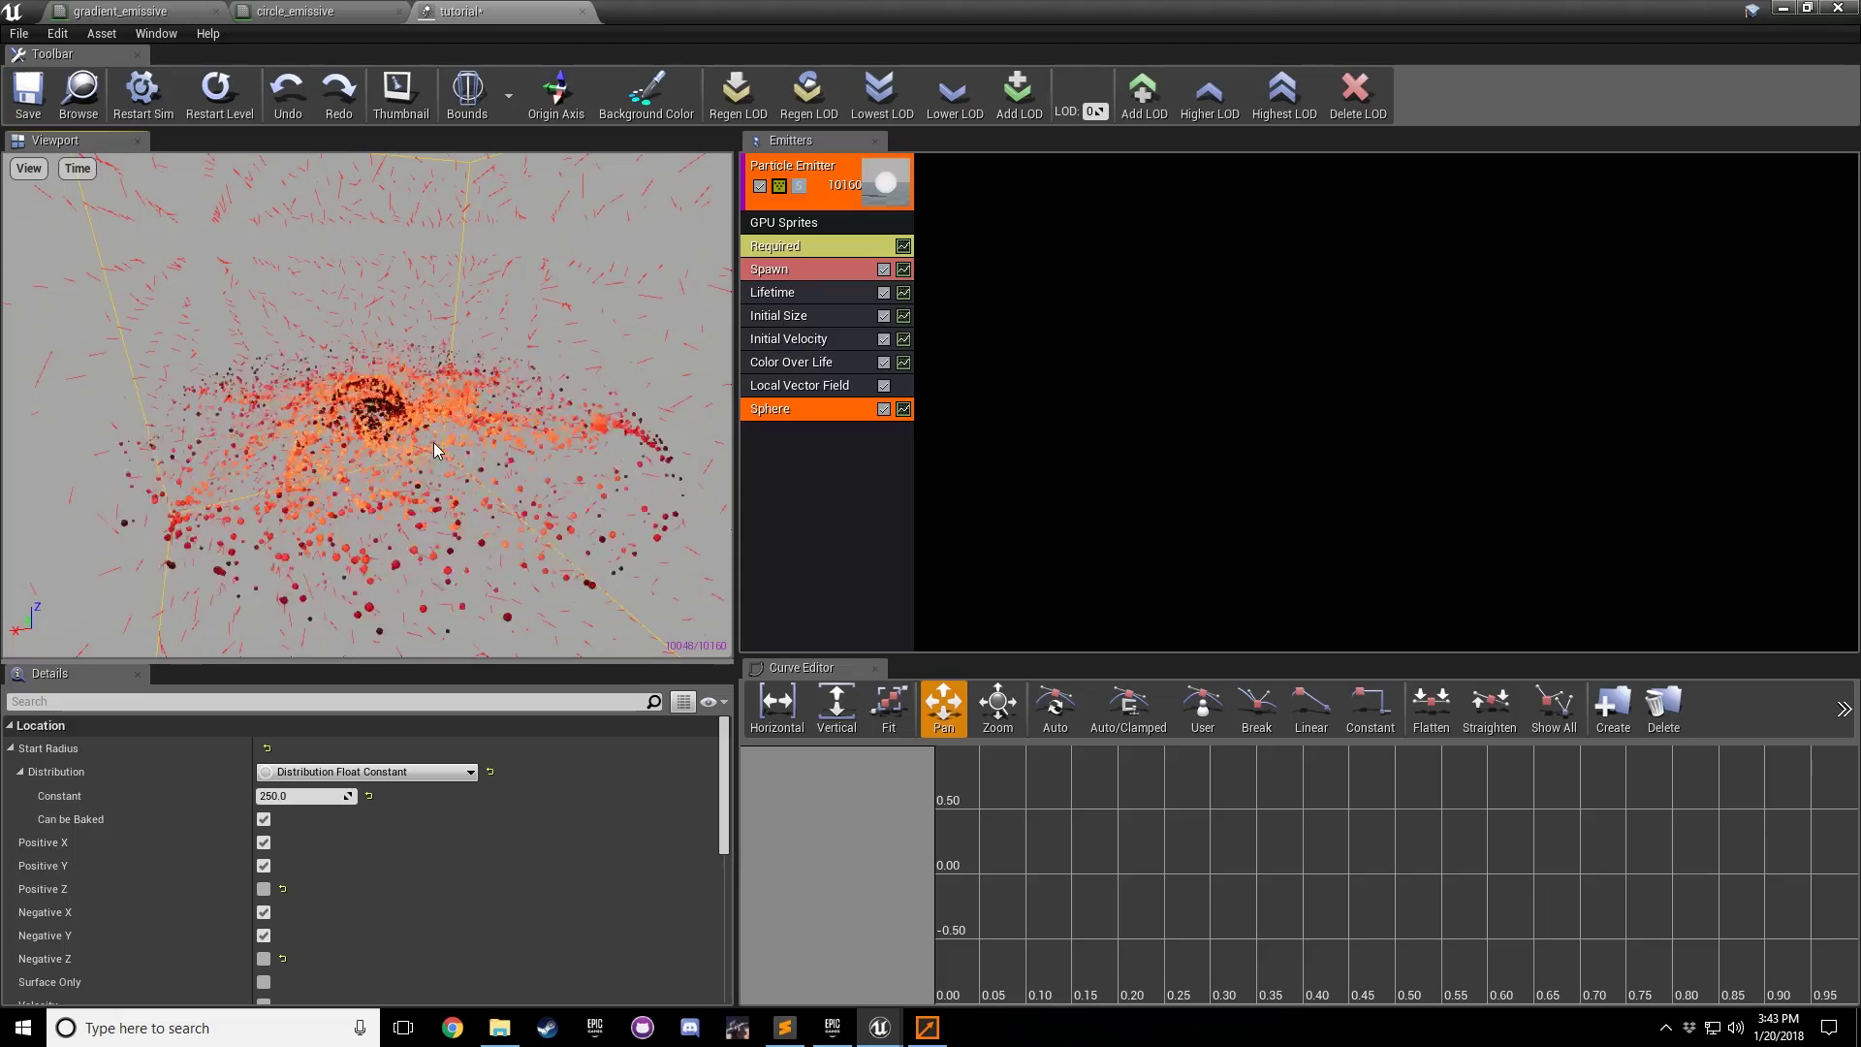
Step: Add a VF Rotation Rate module from the vector field modules to the particle emitter
click(775, 463)
right_click(800, 443)
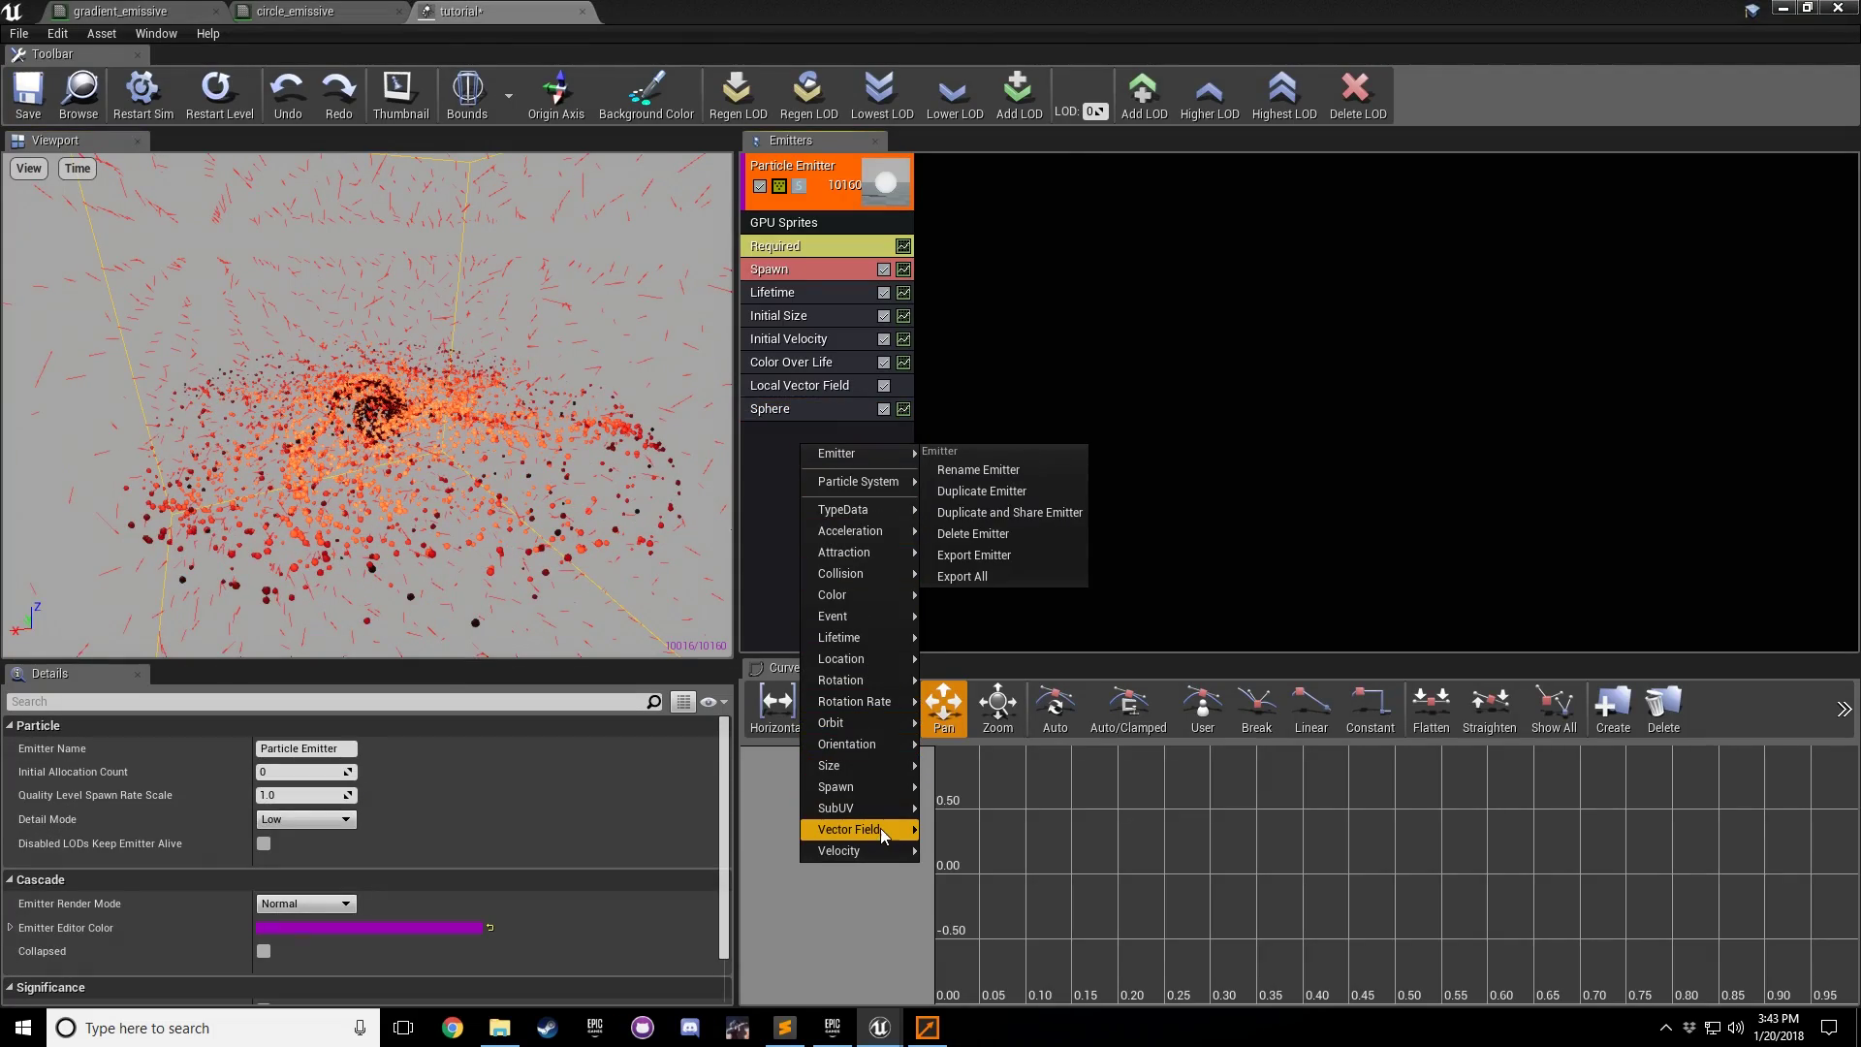
mouse_move(882, 828)
click(989, 914)
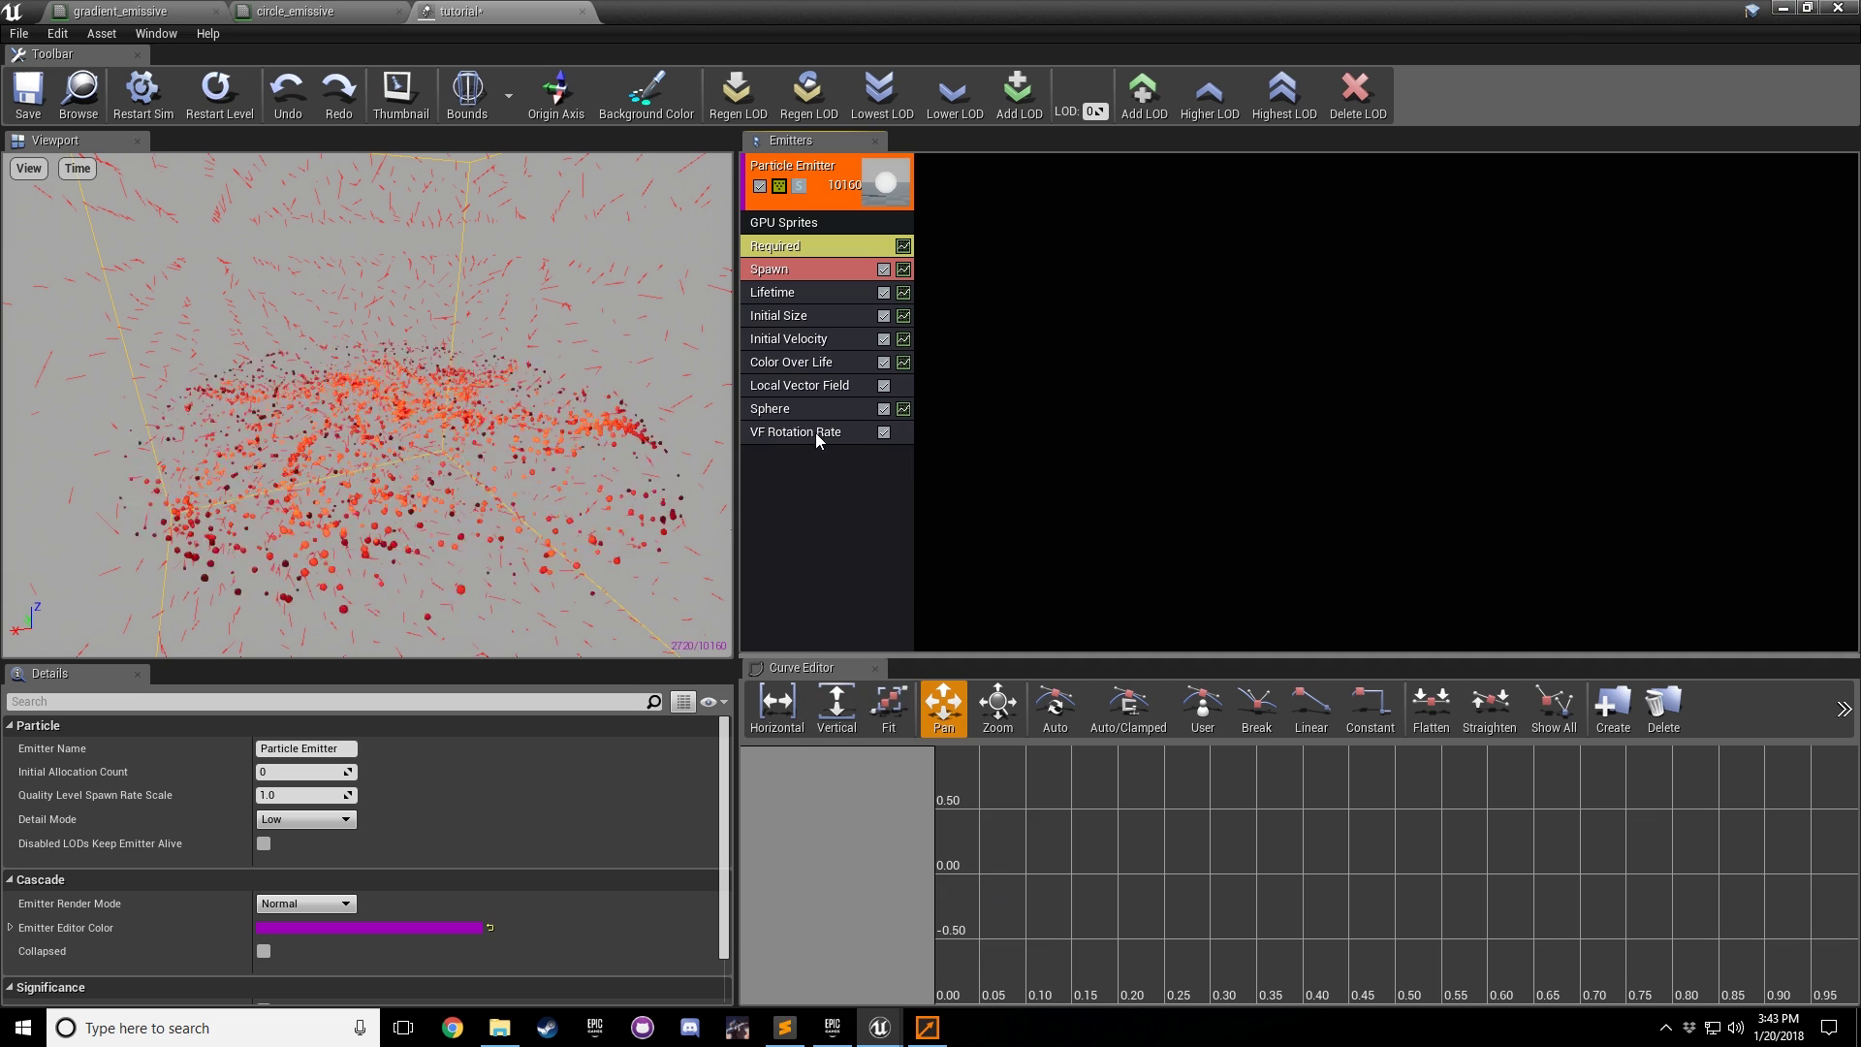
right_click(818, 469)
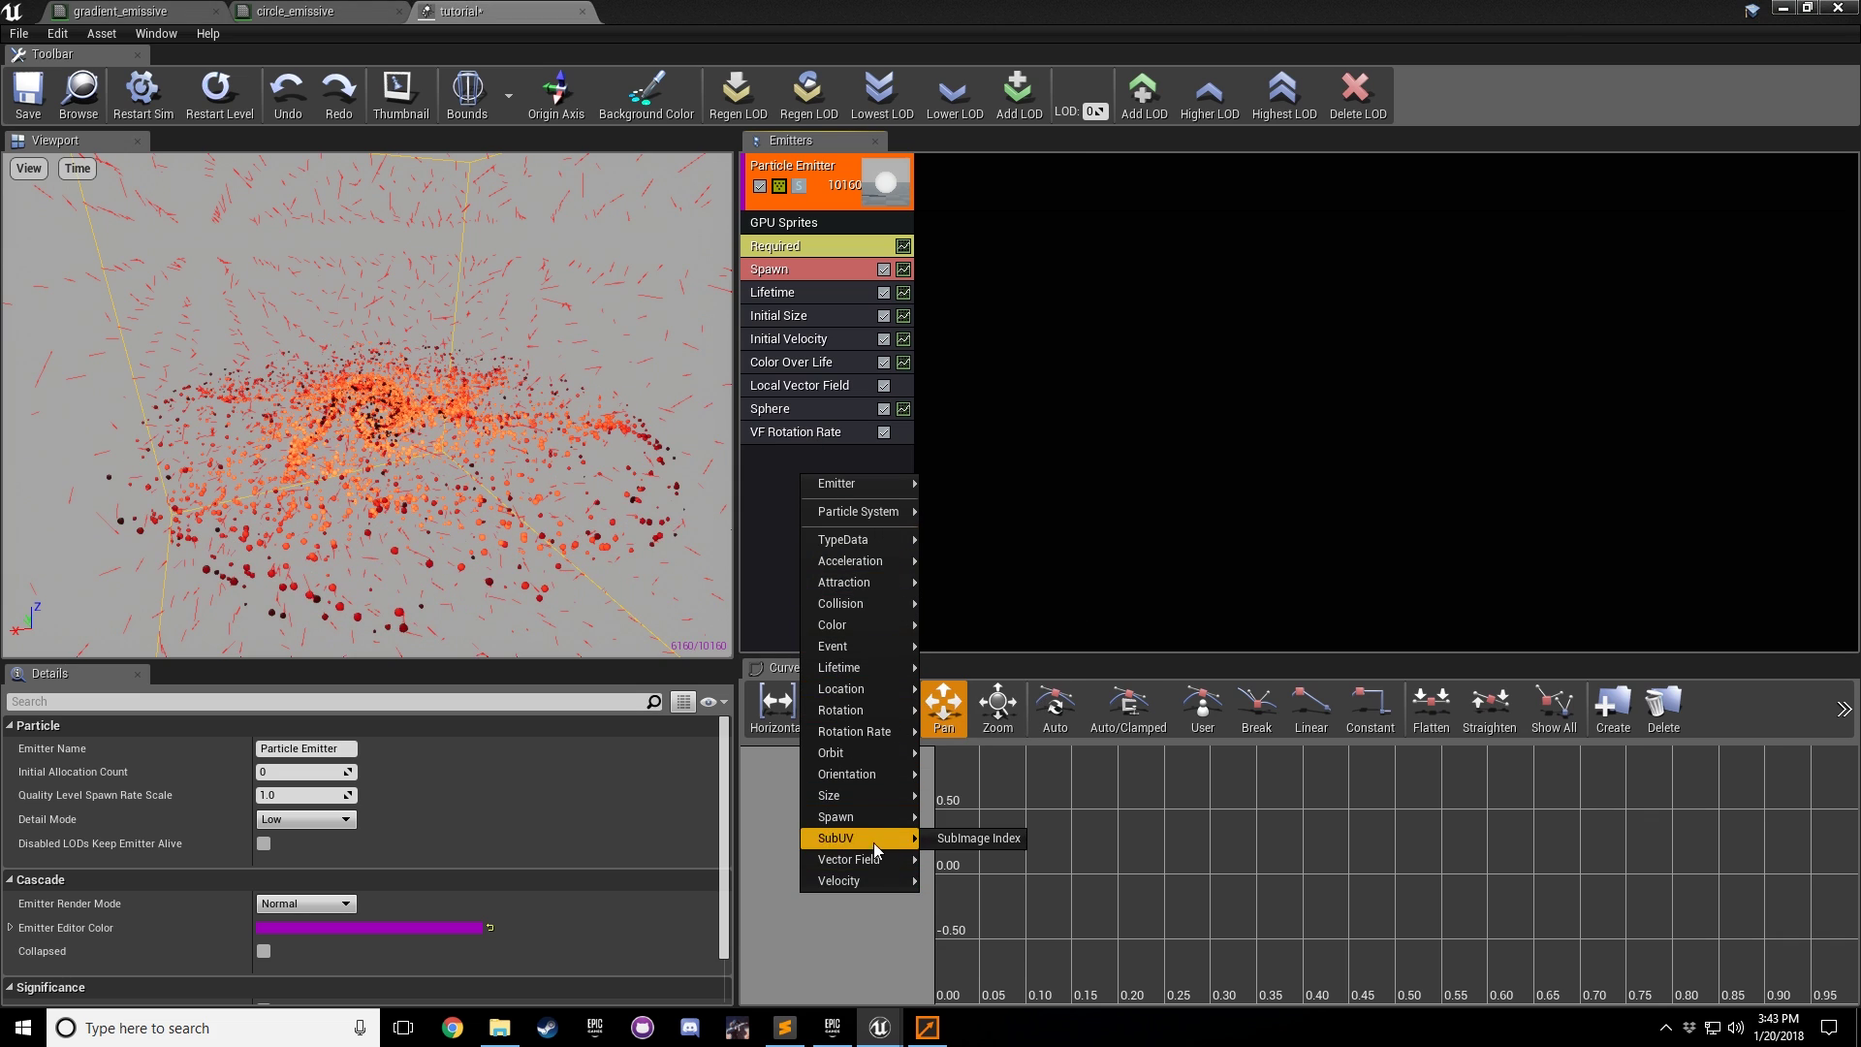
mouse_move(884, 858)
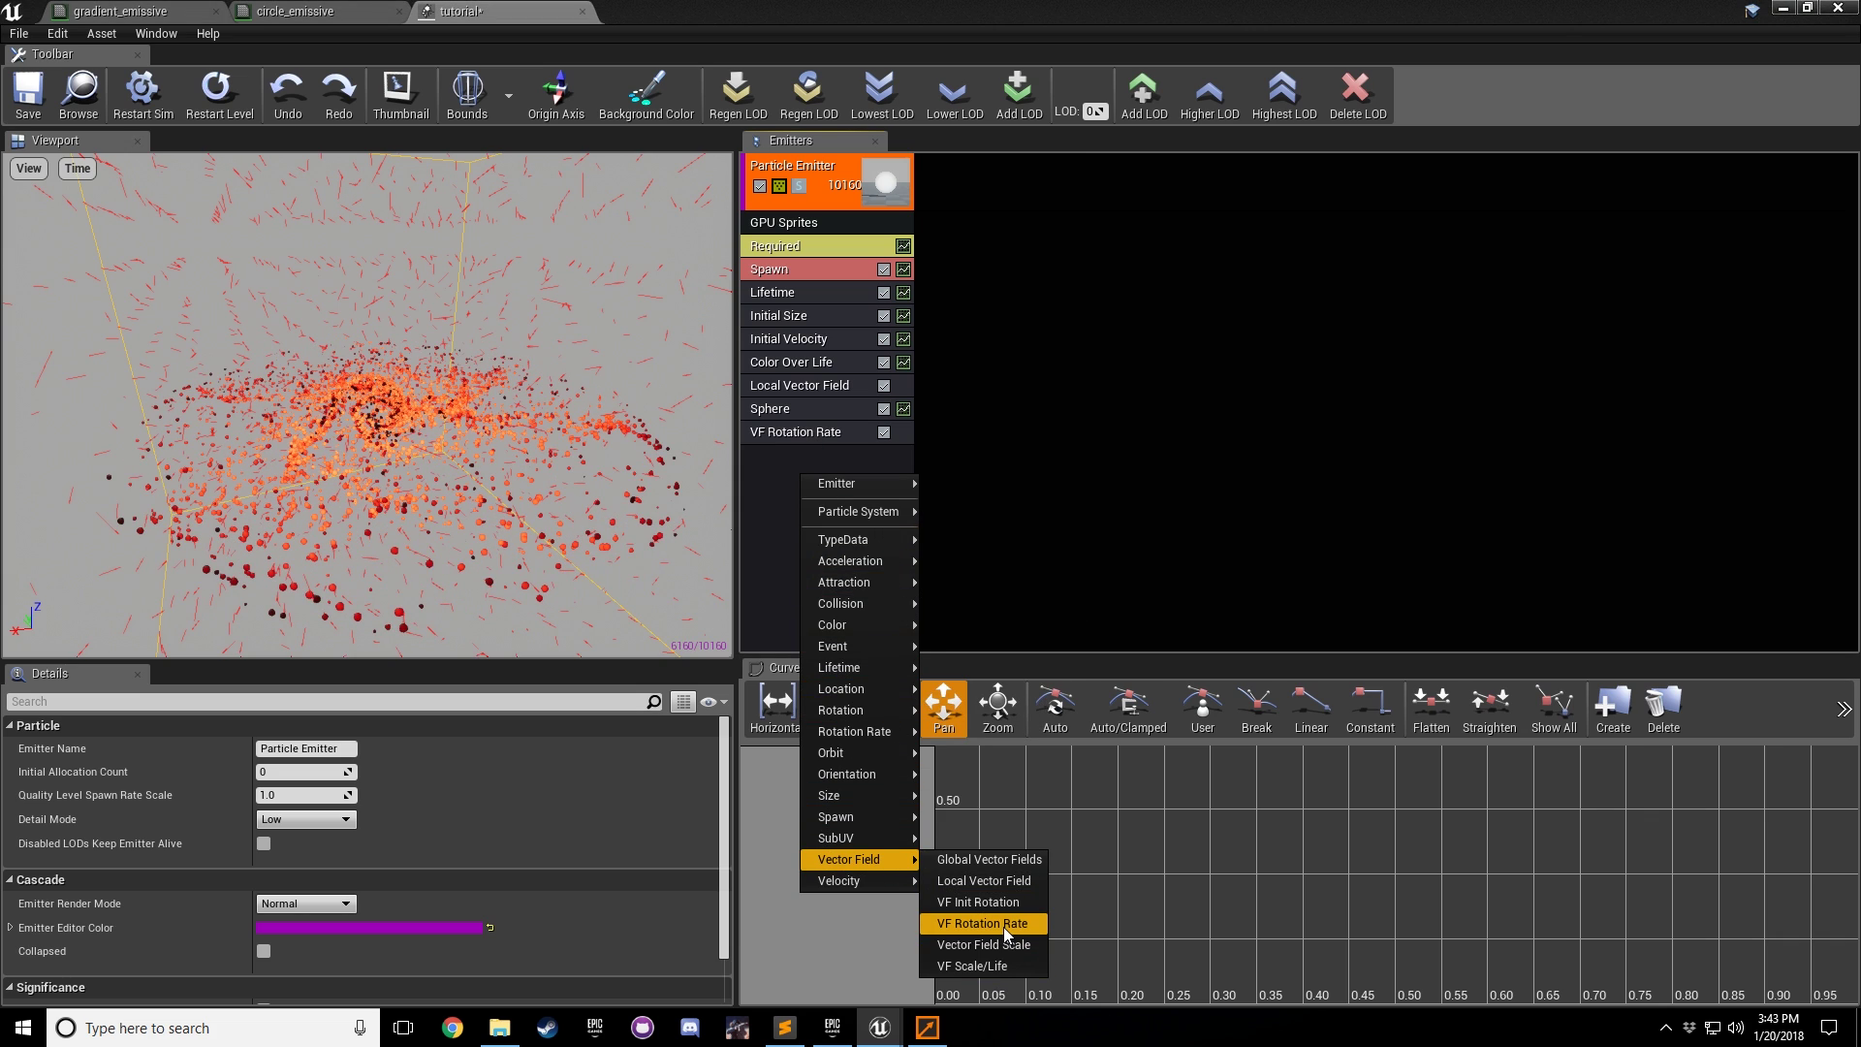
Step: Set the VF Rotation Rate module's X rotation rate to 0.1 and check the field's motion in the preview
click(816, 432)
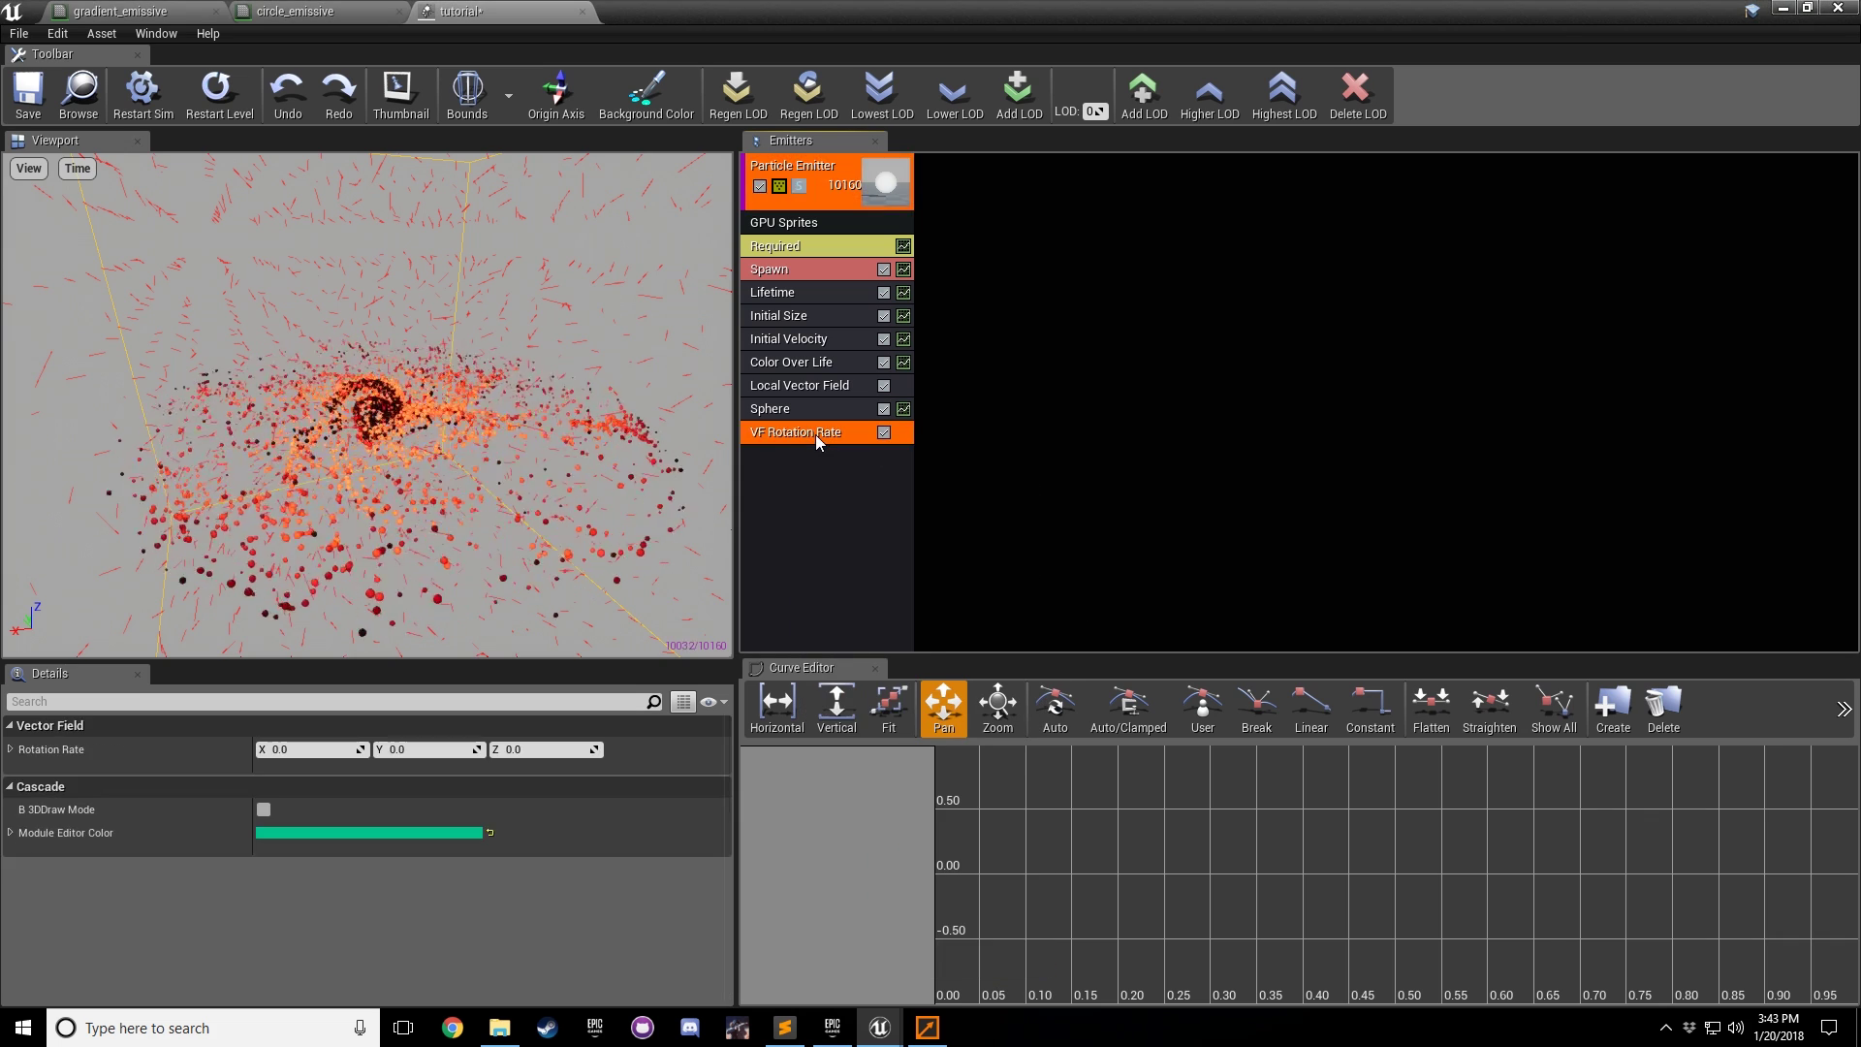
click(281, 751)
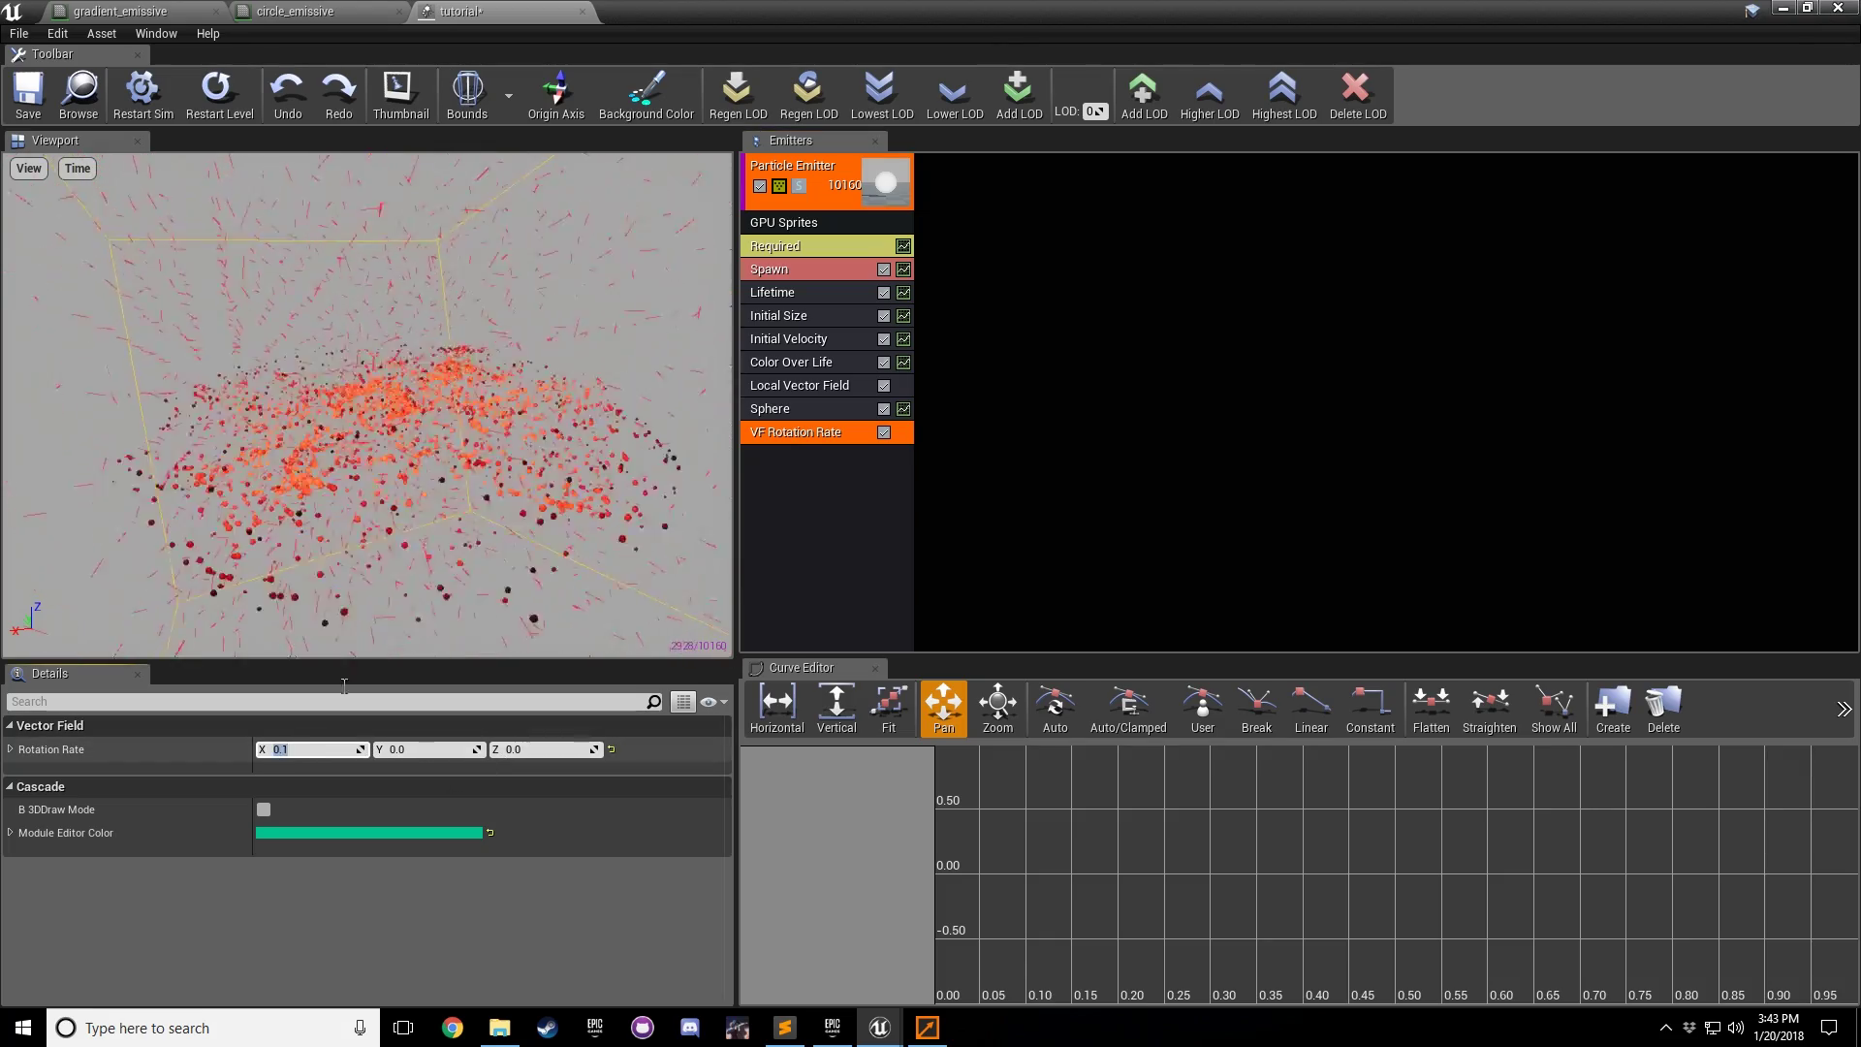
mouse_move(562, 417)
mouse_down()
mouse_move(620, 426)
mouse_move(640, 455)
mouse_move(562, 460)
mouse_move(504, 398)
mouse_move(569, 411)
mouse_up()
drag(463, 335, 426, 348)
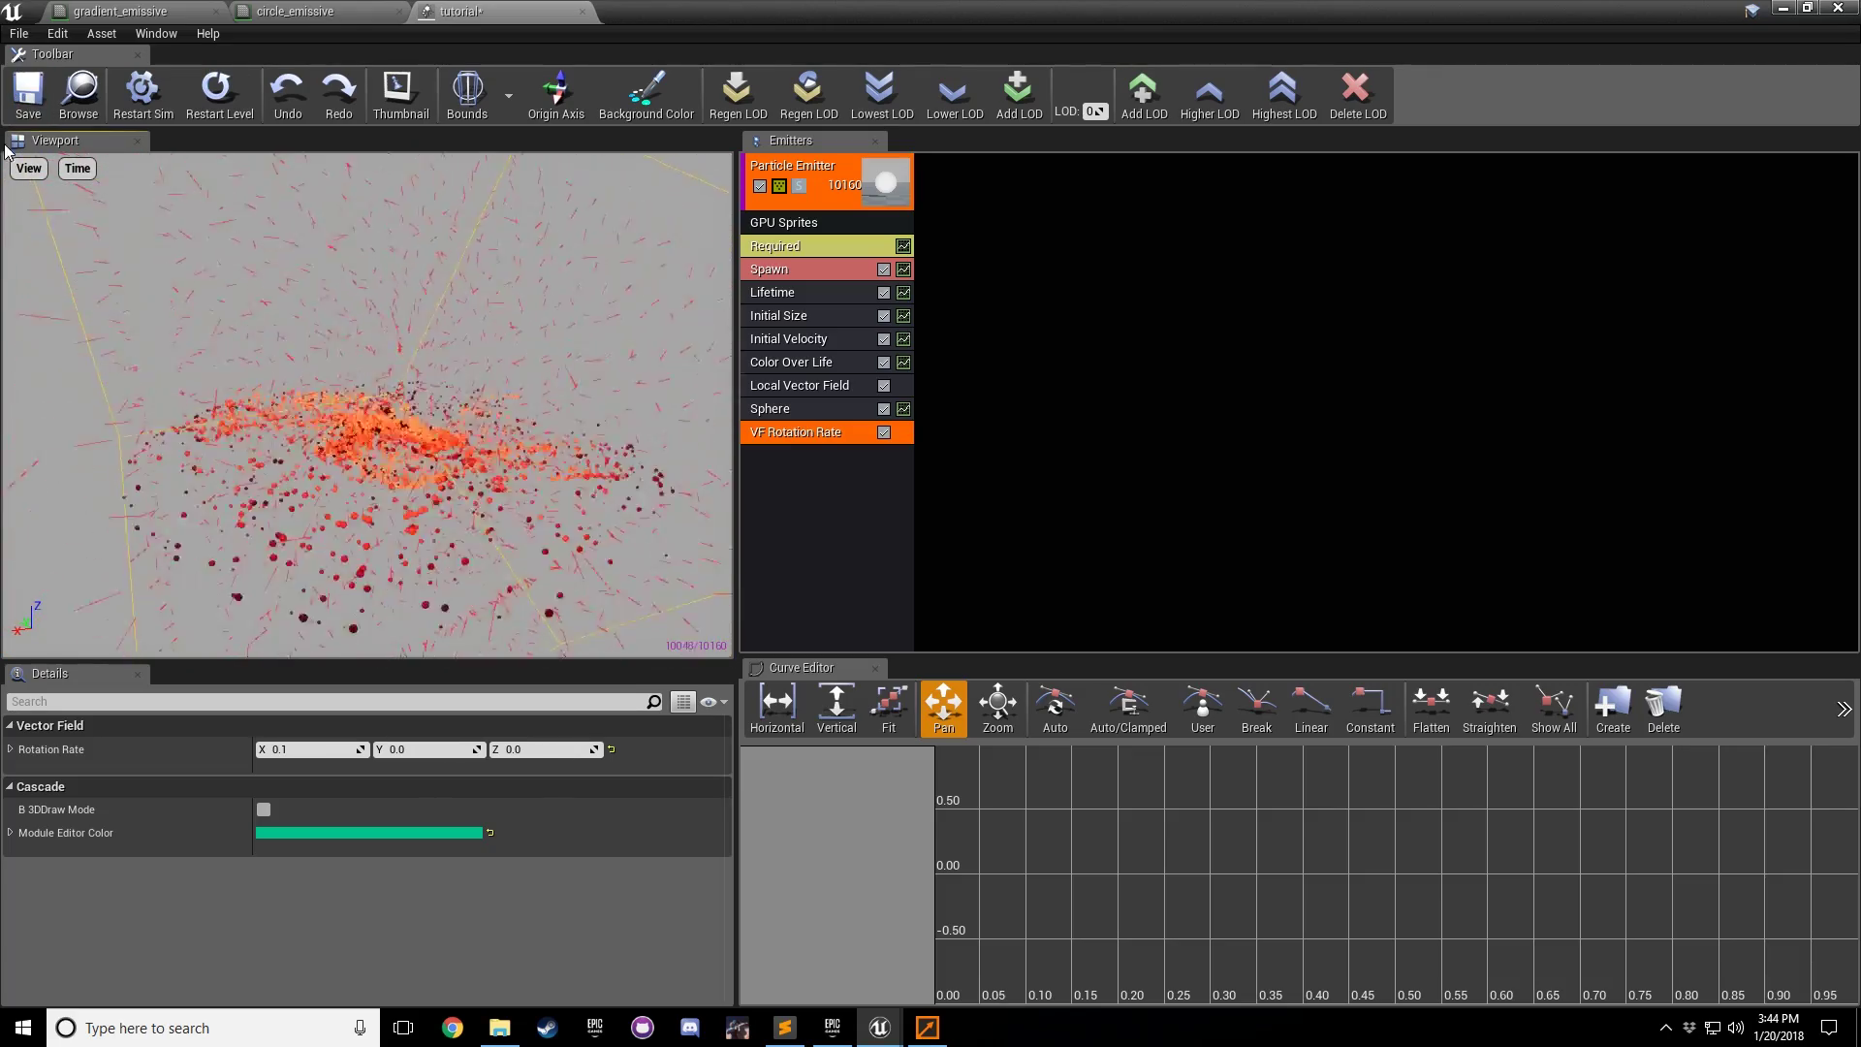
Step: Hide the vector field display in the particle preview, toggle Orbit Mode and view the swirl from above
click(29, 168)
click(61, 304)
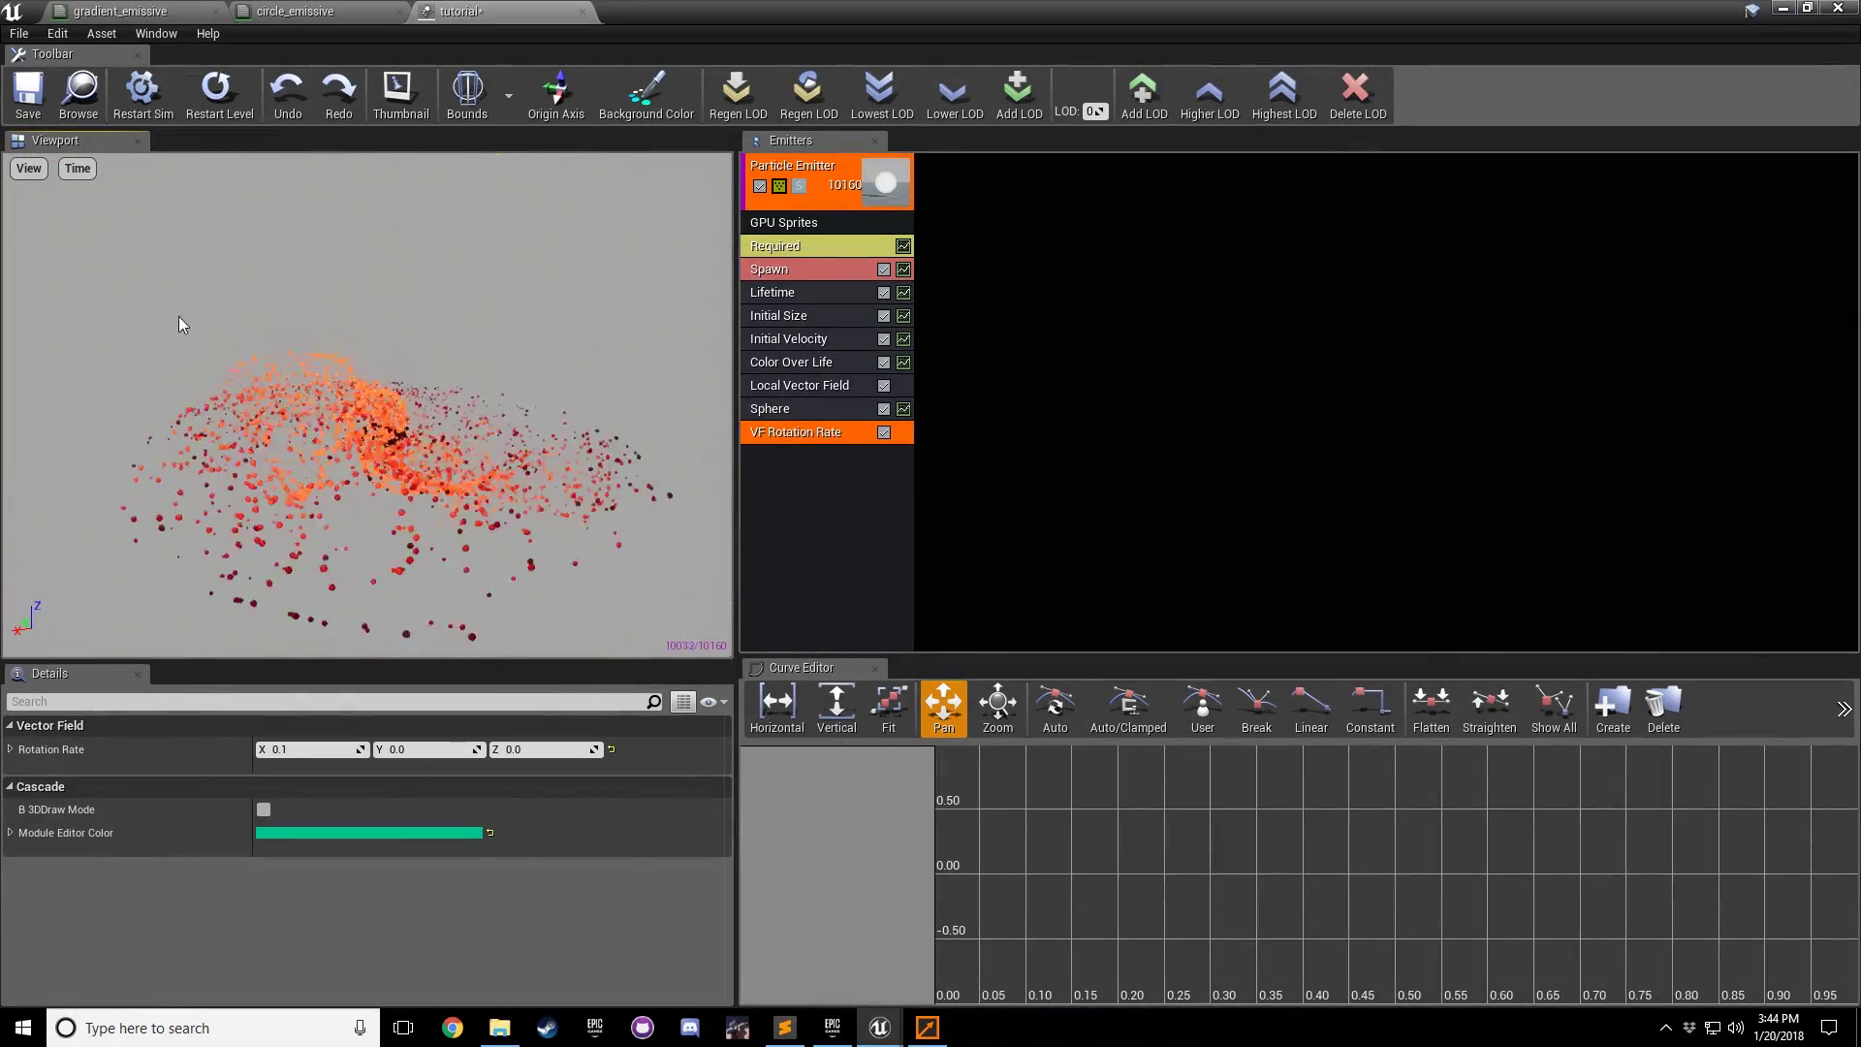
click(28, 172)
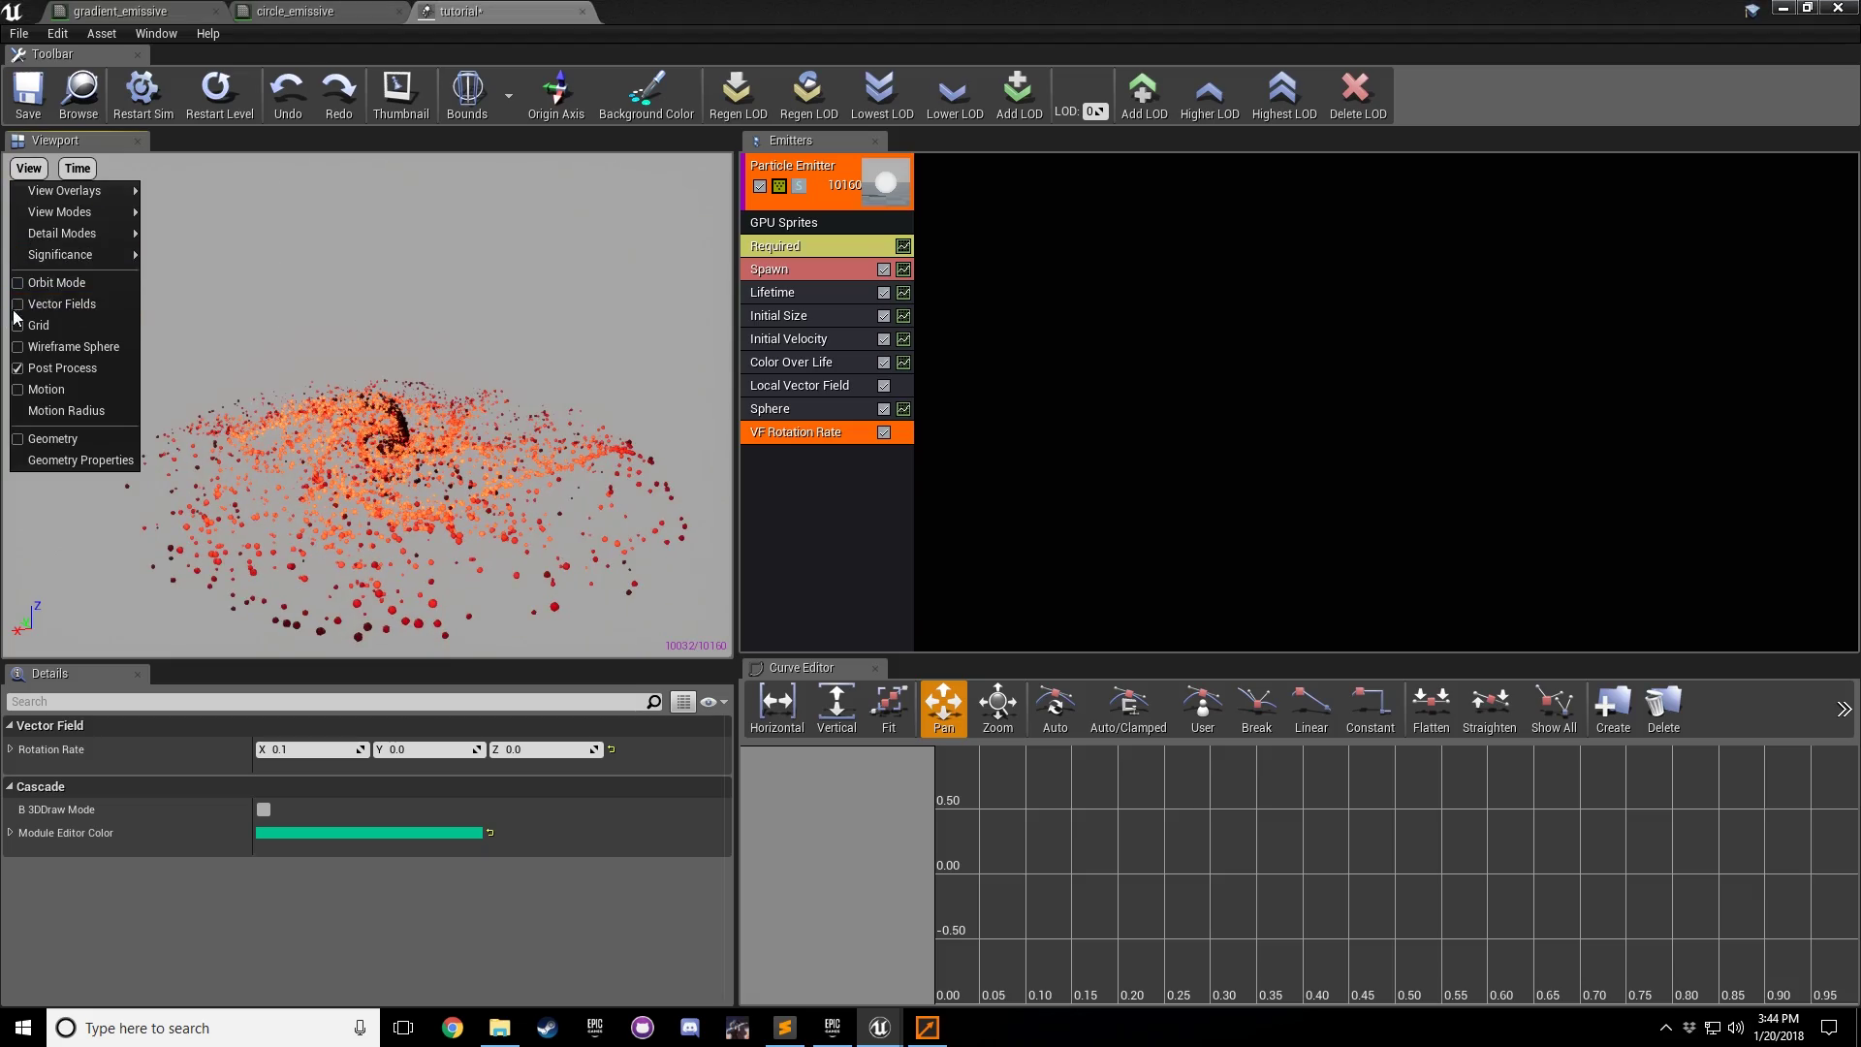
click(68, 282)
drag(400, 276, 400, 276)
key(s)
right_drag(399, 276, 387, 347)
key(w)
key(s)
key(s)
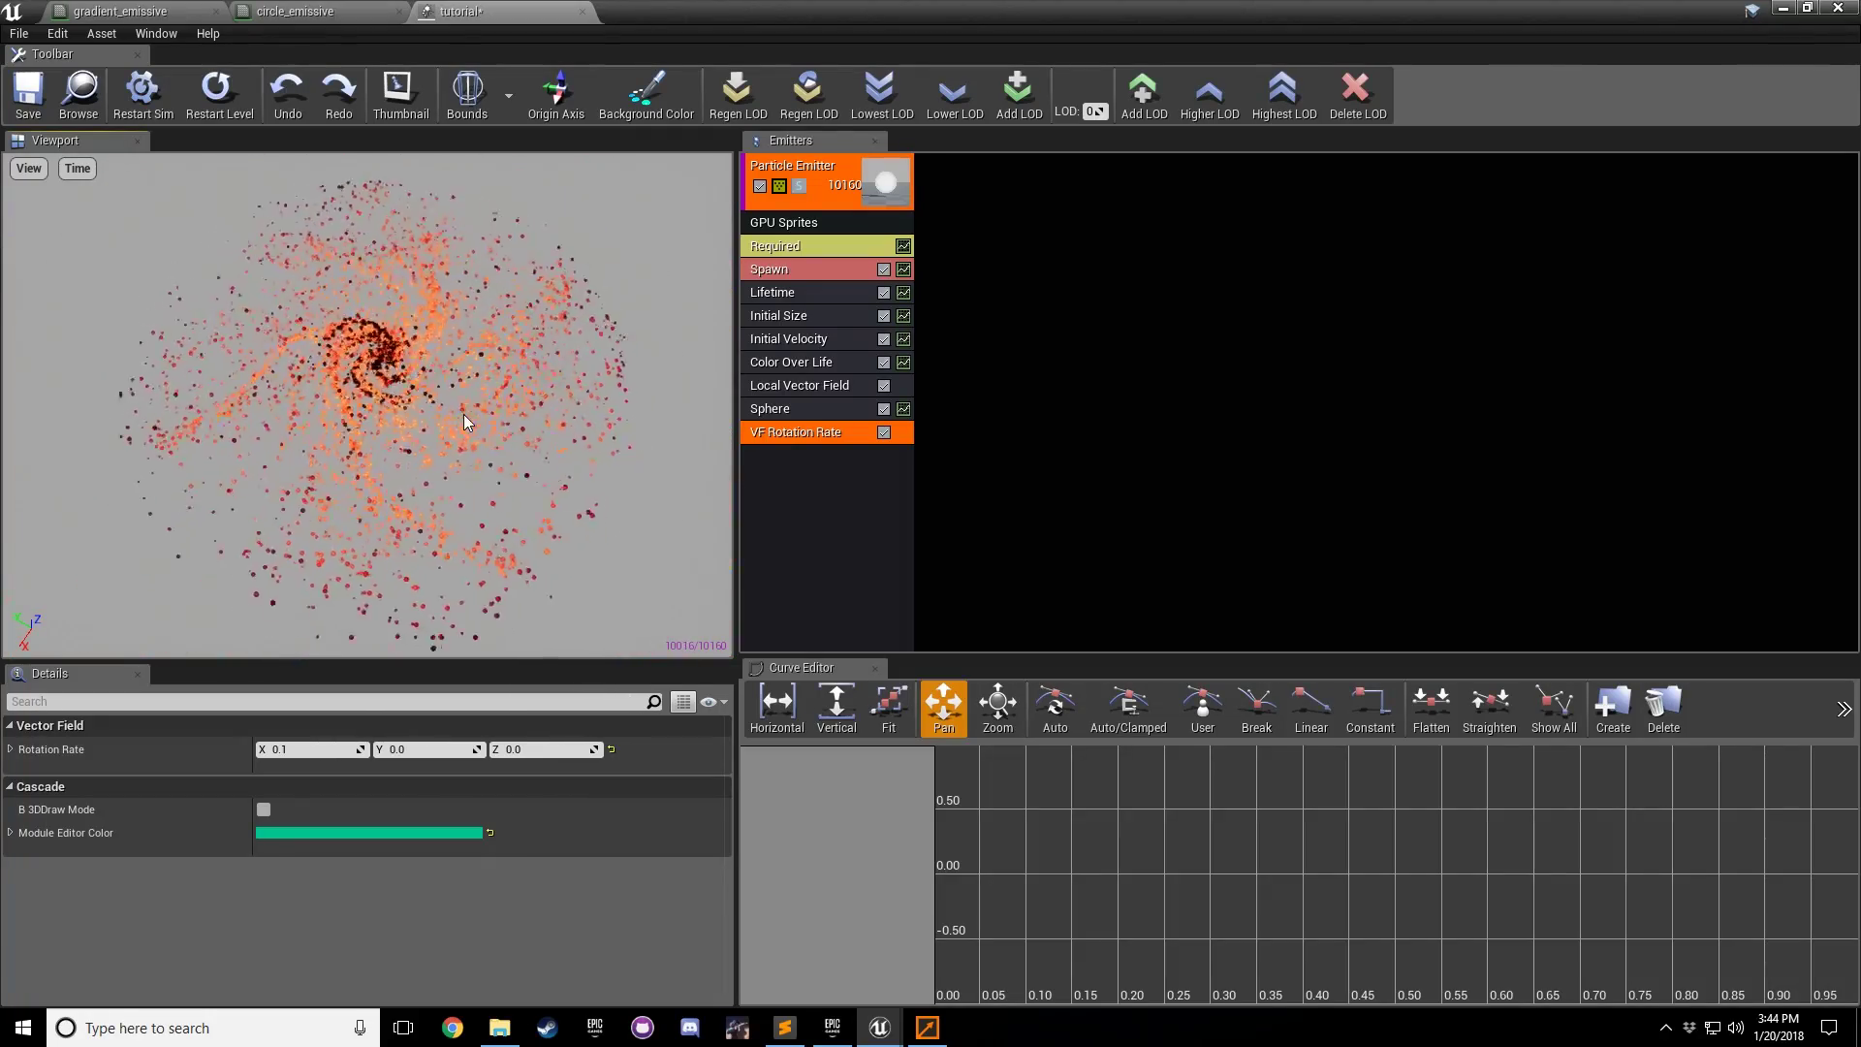
Step: Enable tiling of the Local Vector Field module along X, Y and Z, and view the result in the preview
click(824, 386)
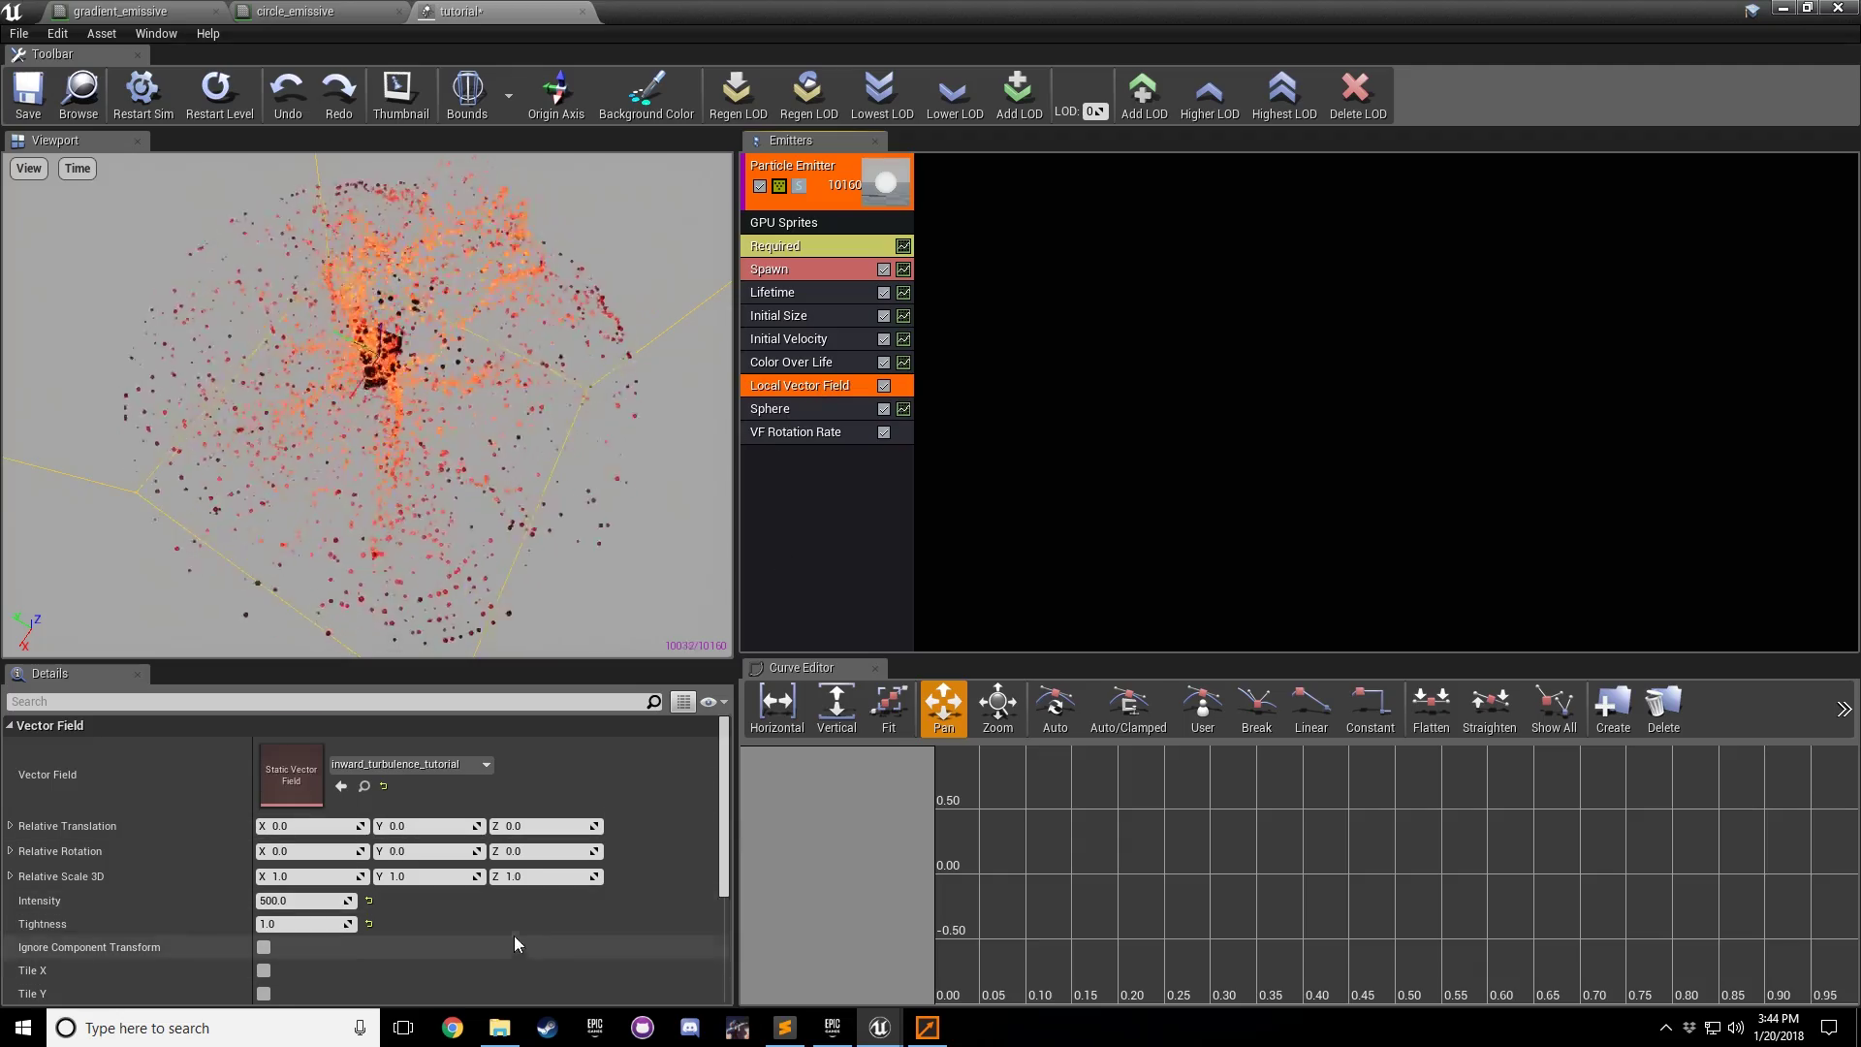
scroll(498, 913, down, 2)
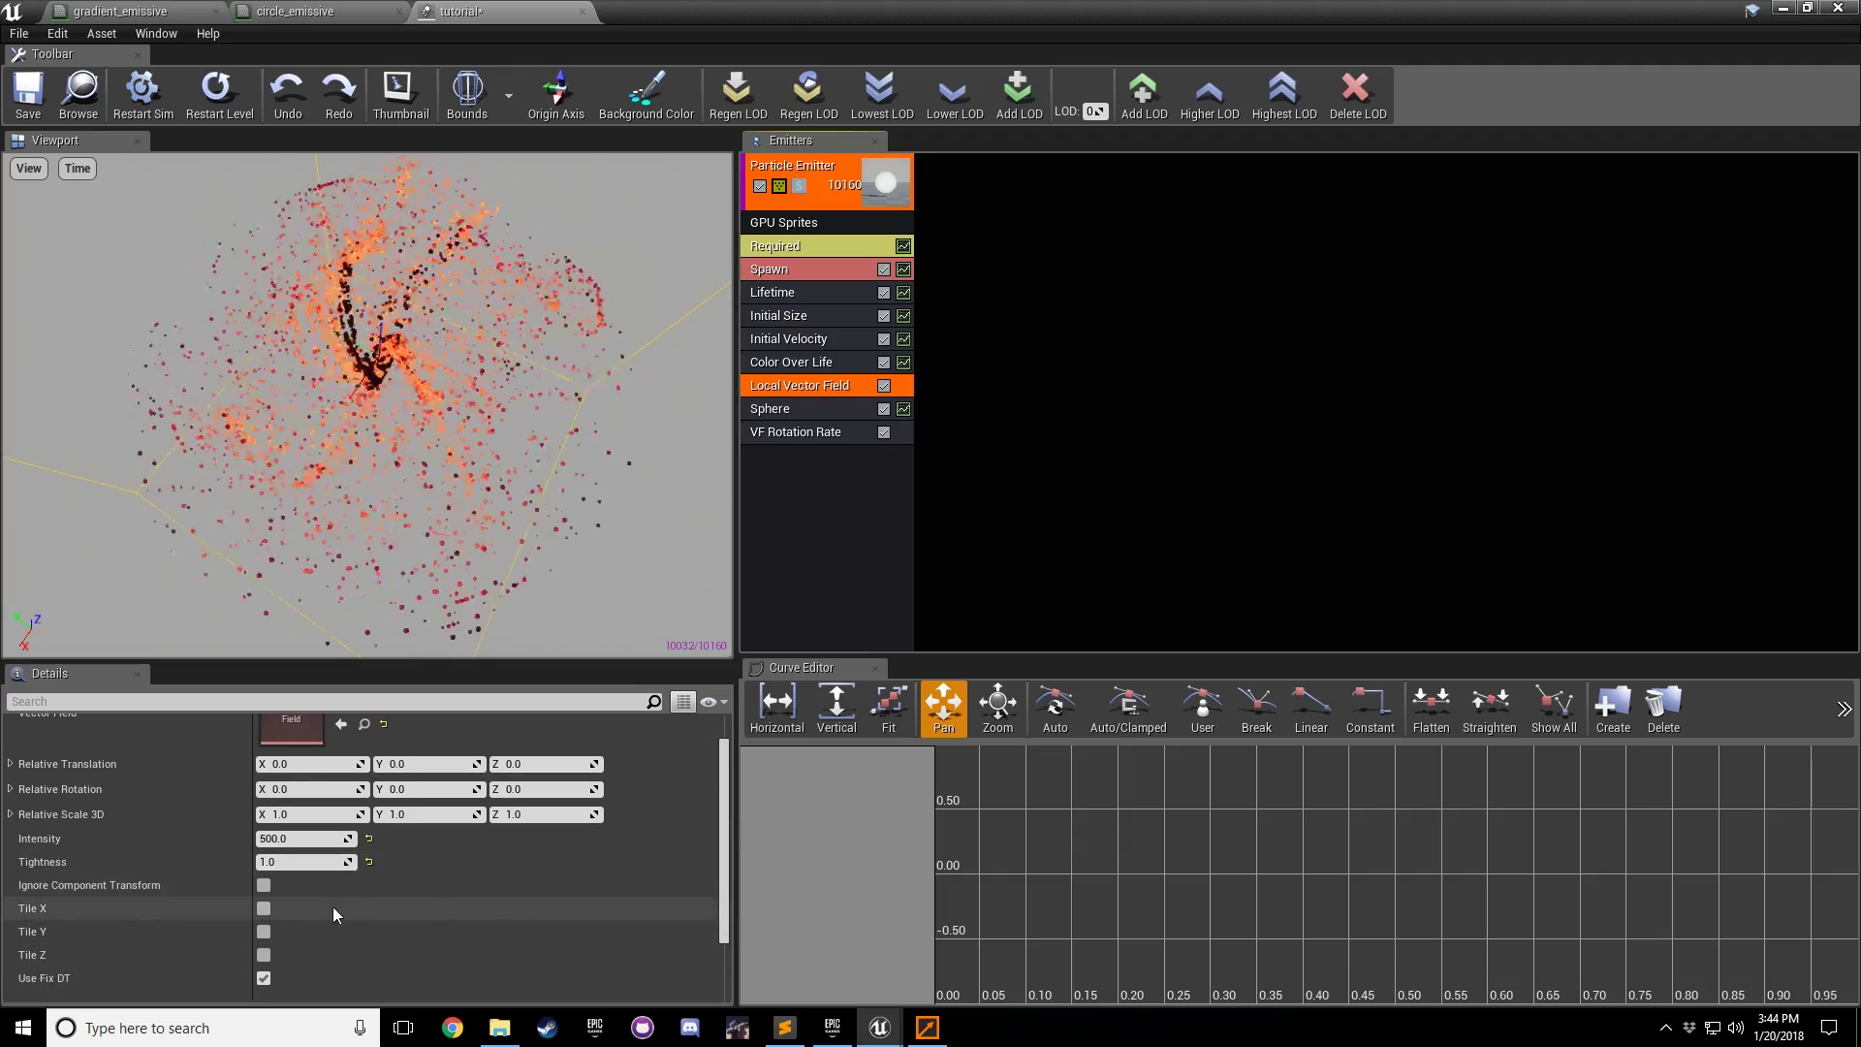
click(263, 908)
click(264, 932)
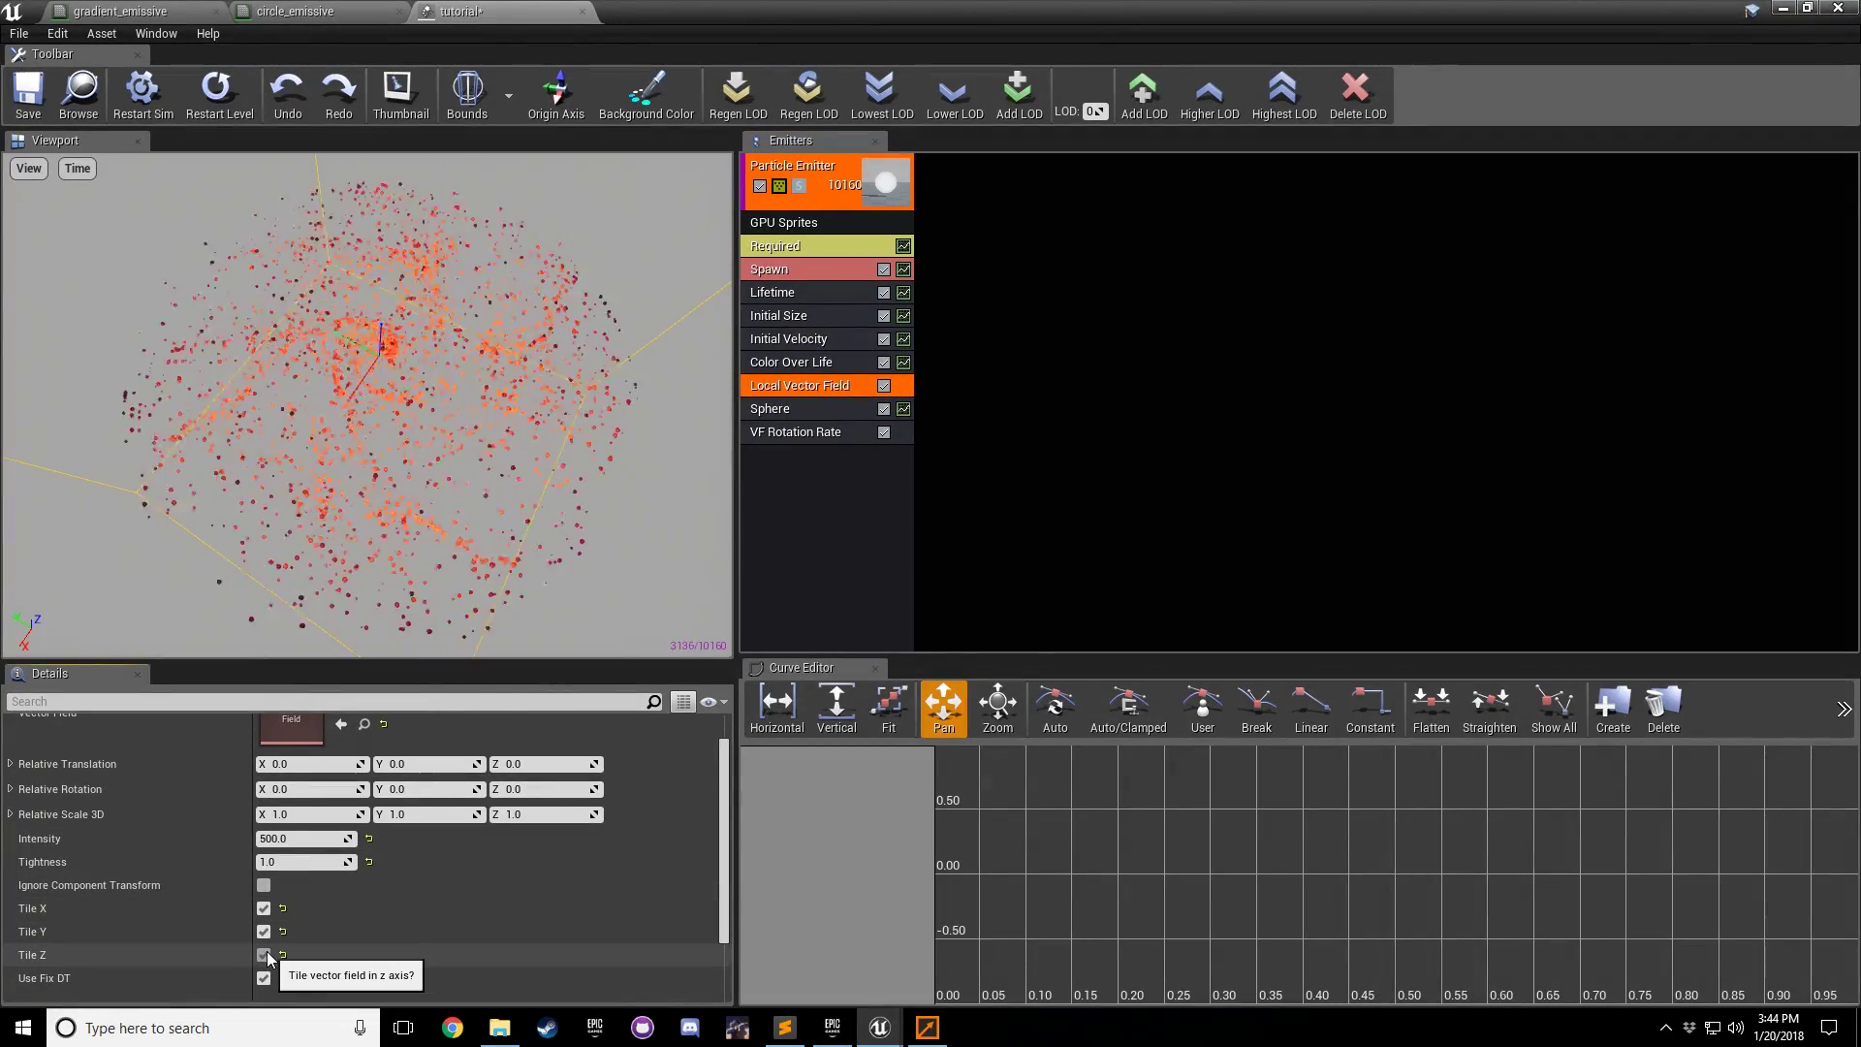
click(264, 955)
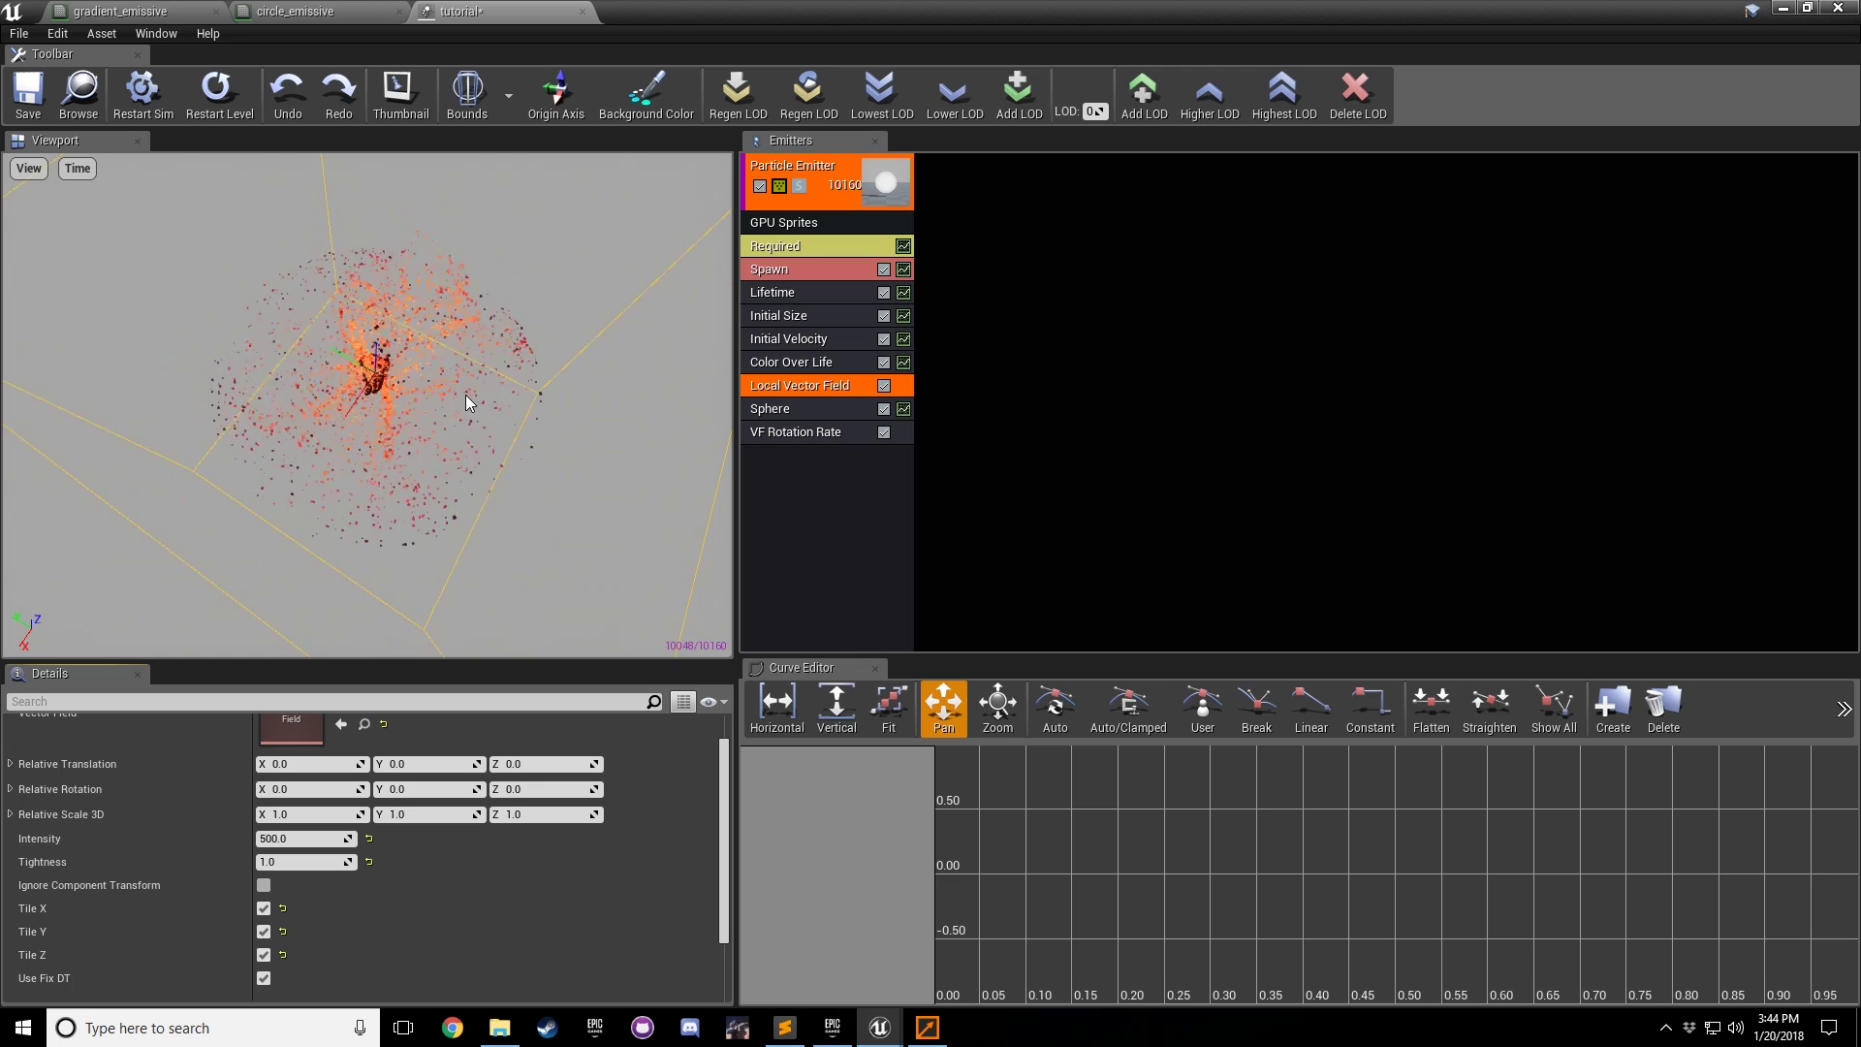
Step: Set the Sphere module's constant start radius to 500
click(781, 408)
click(369, 736)
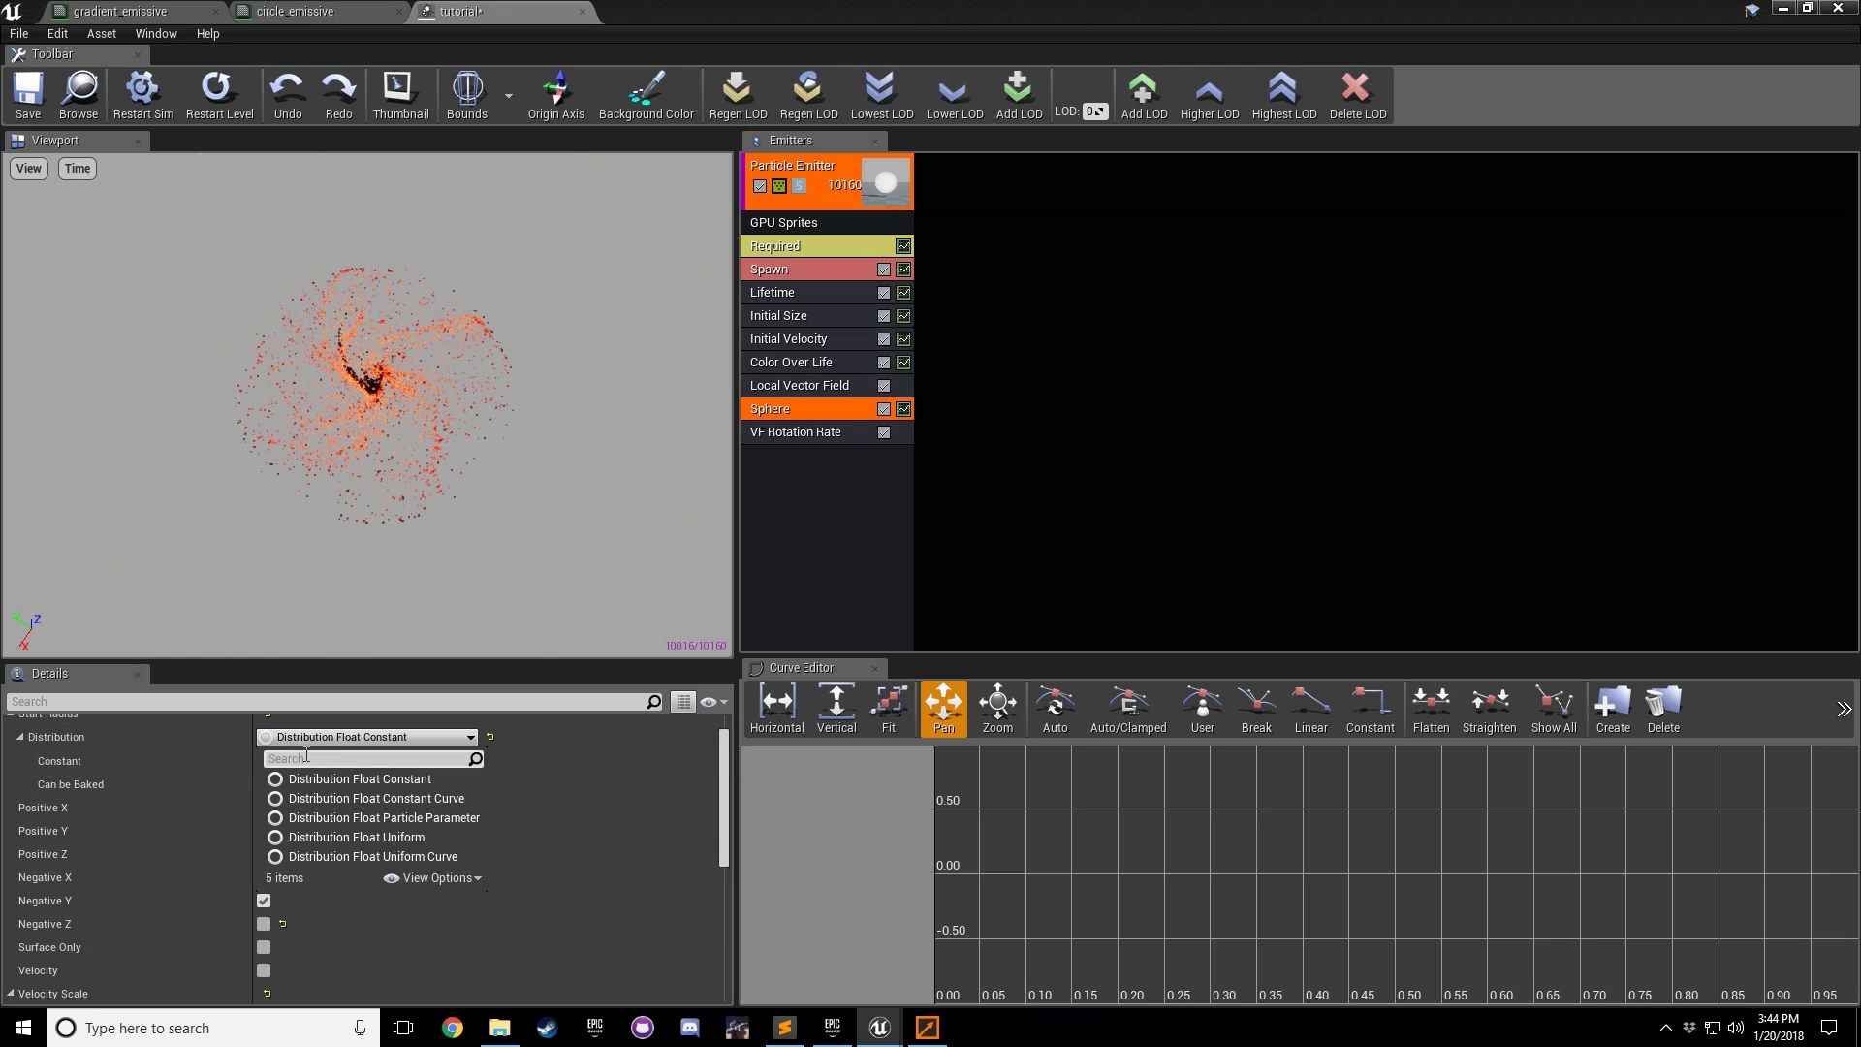
click(566, 741)
click(278, 765)
text(500)
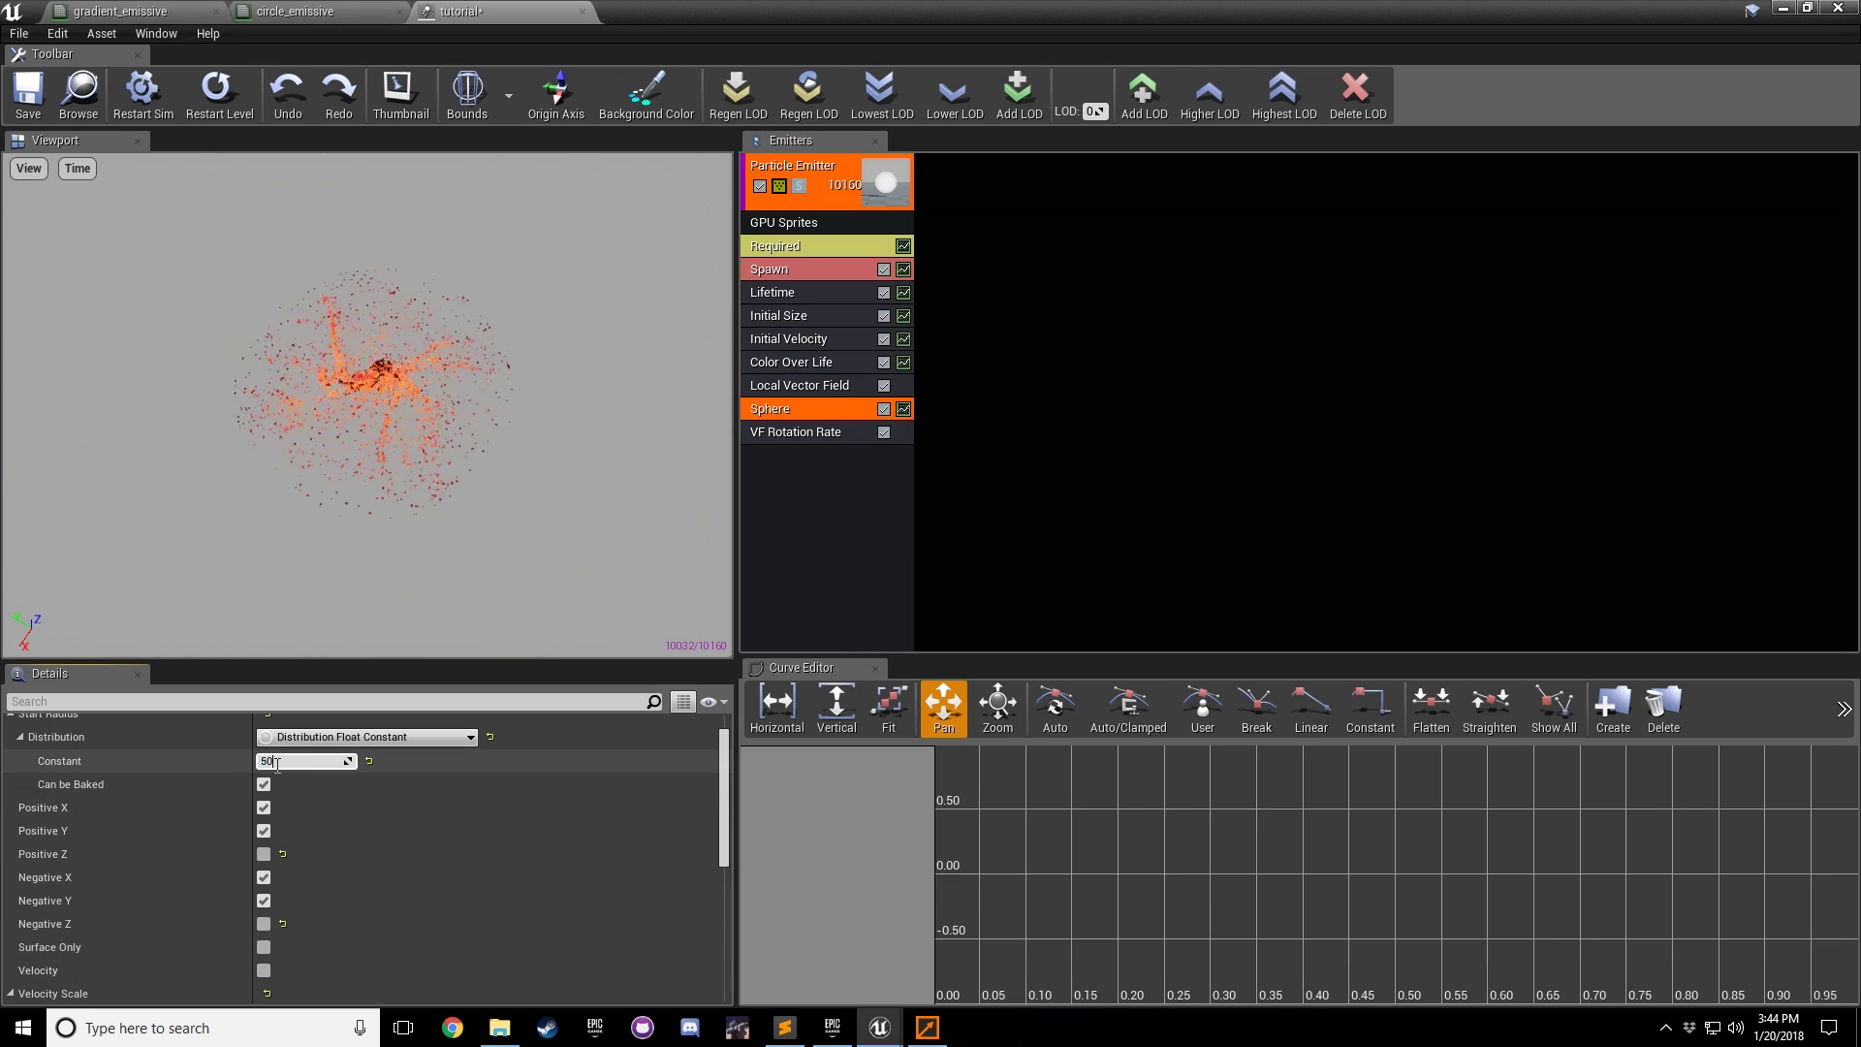
key(Return)
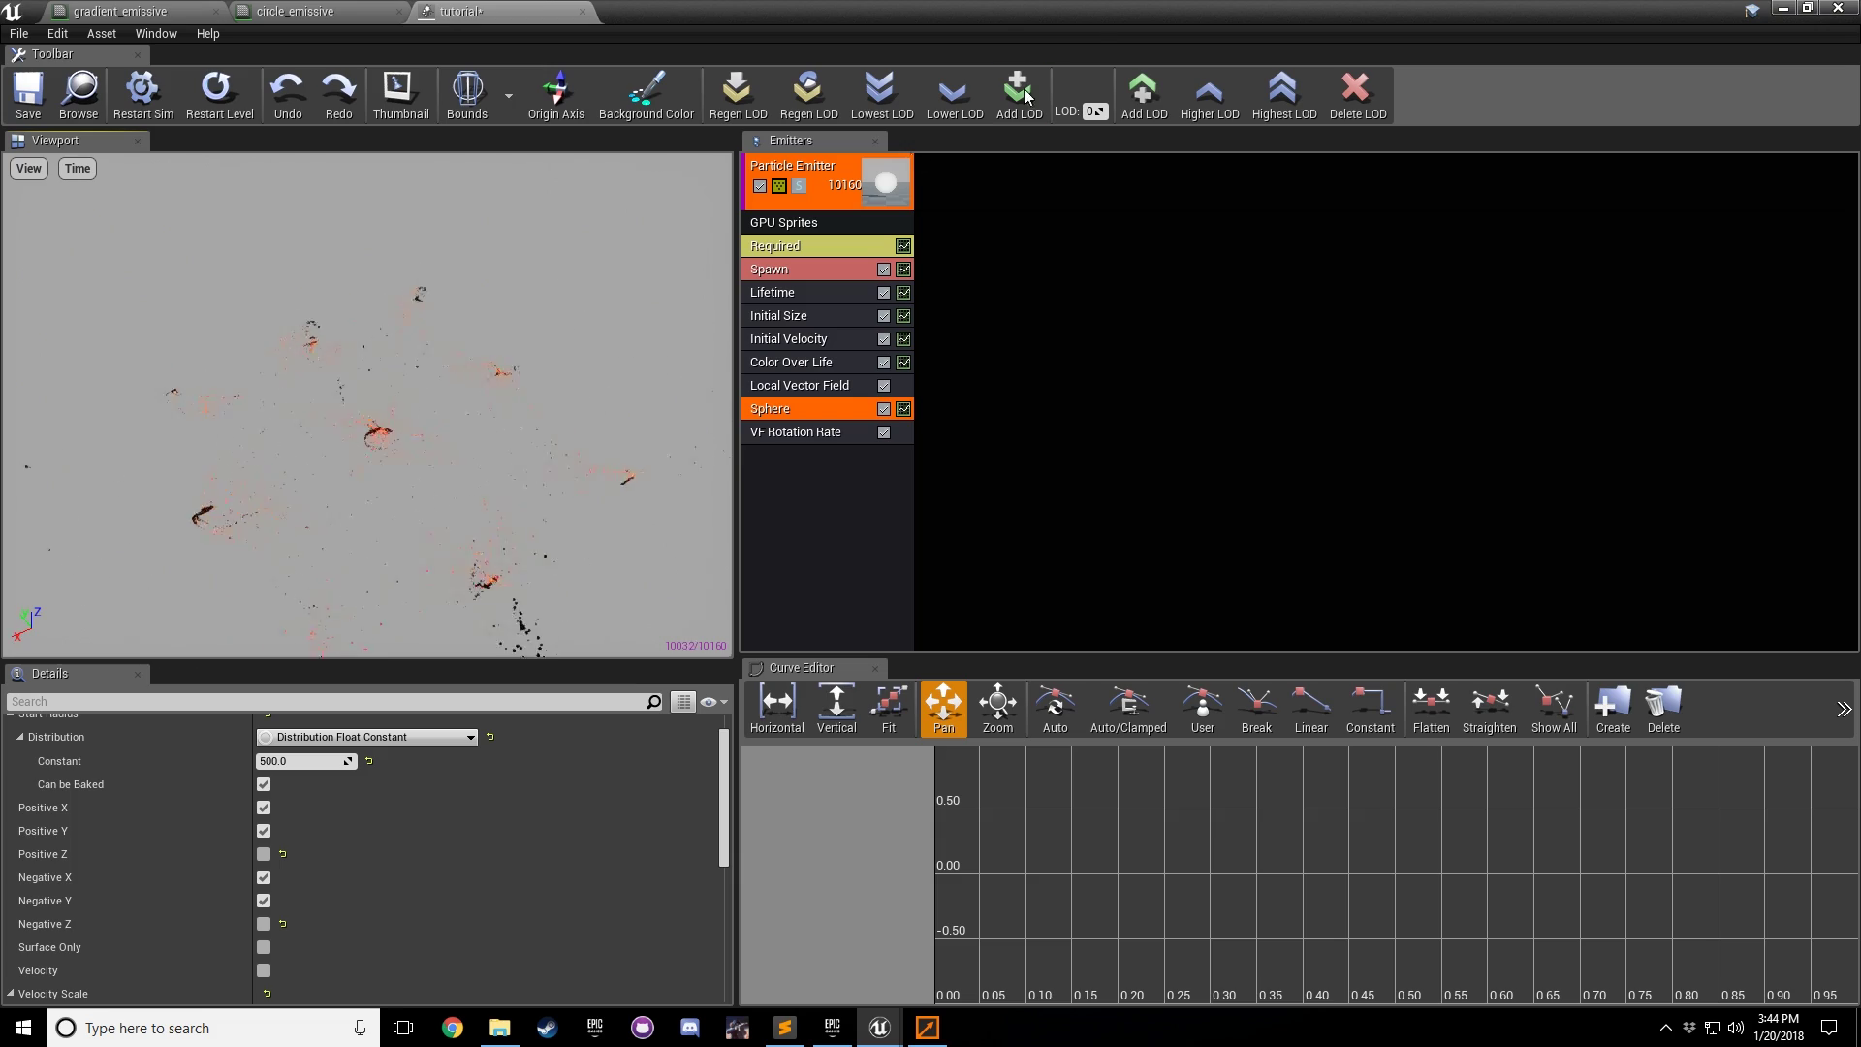
Step: Return to the level editor and place the tutorial particle system from the particles folder into the level
drag(1171, 9, 1860, 485)
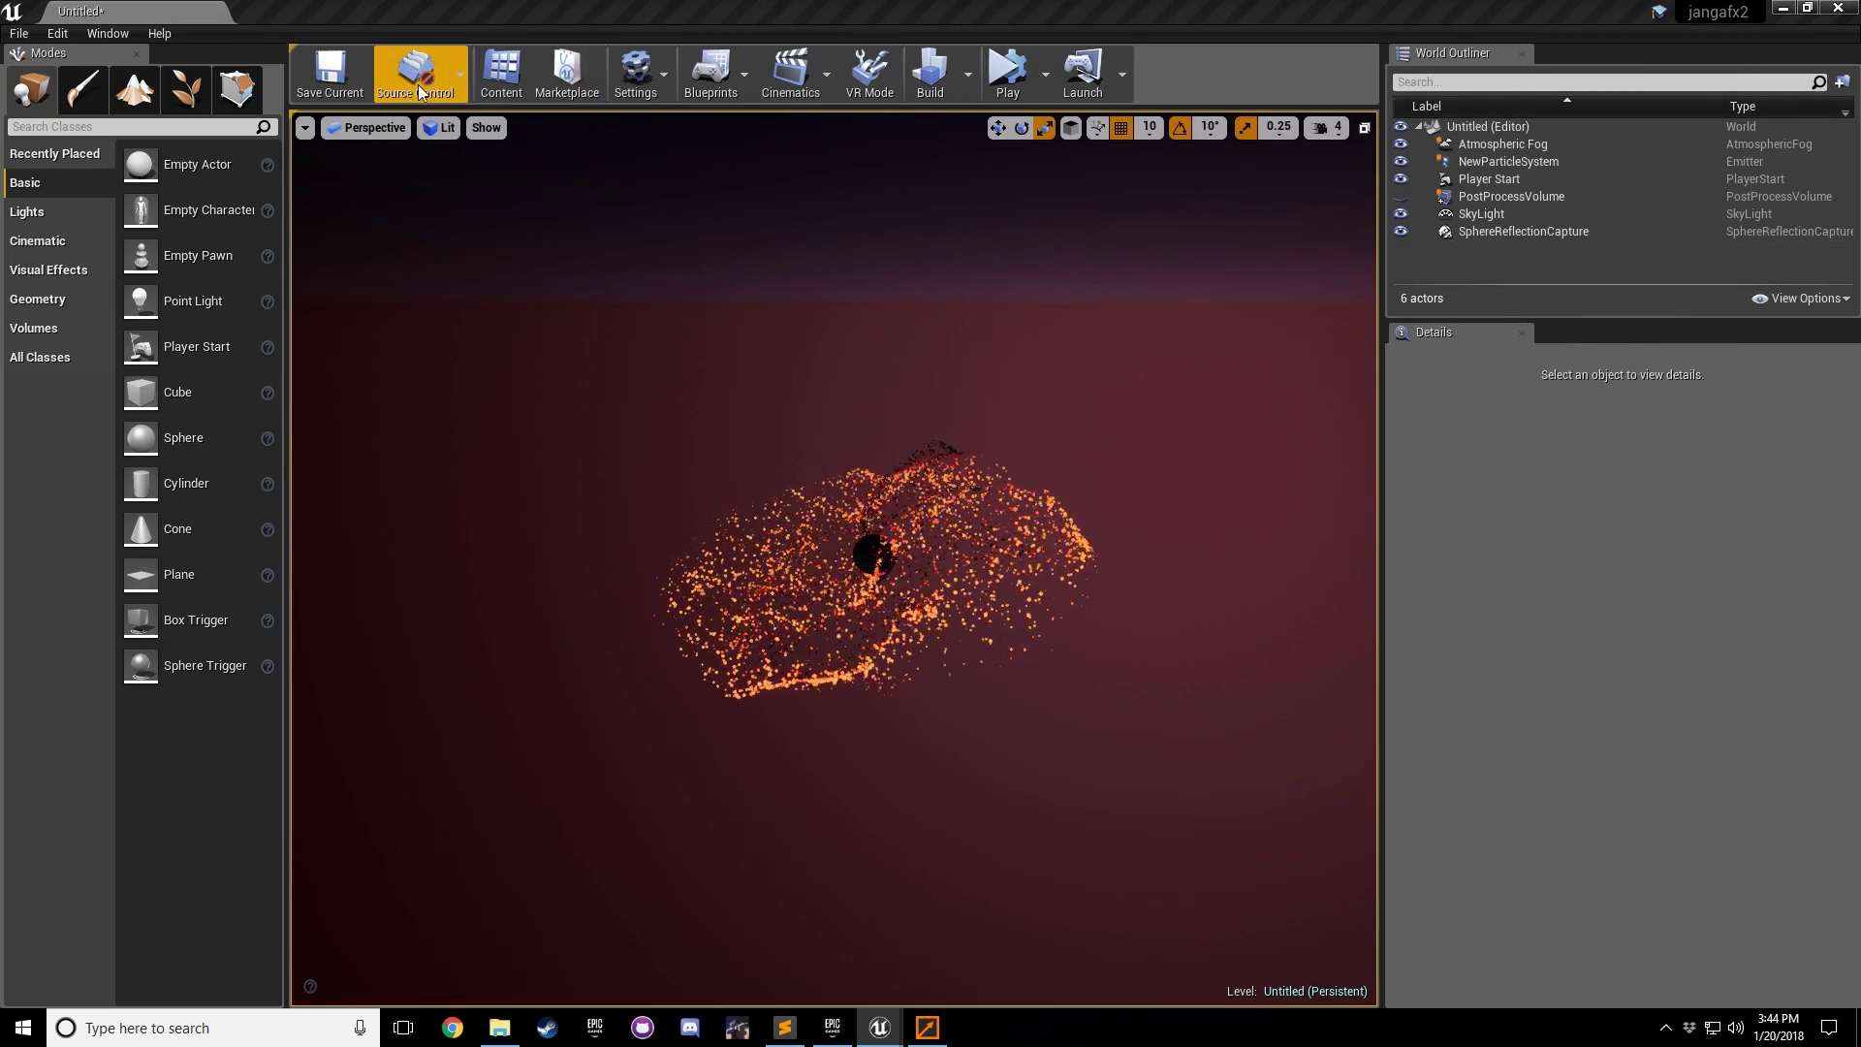
click(485, 77)
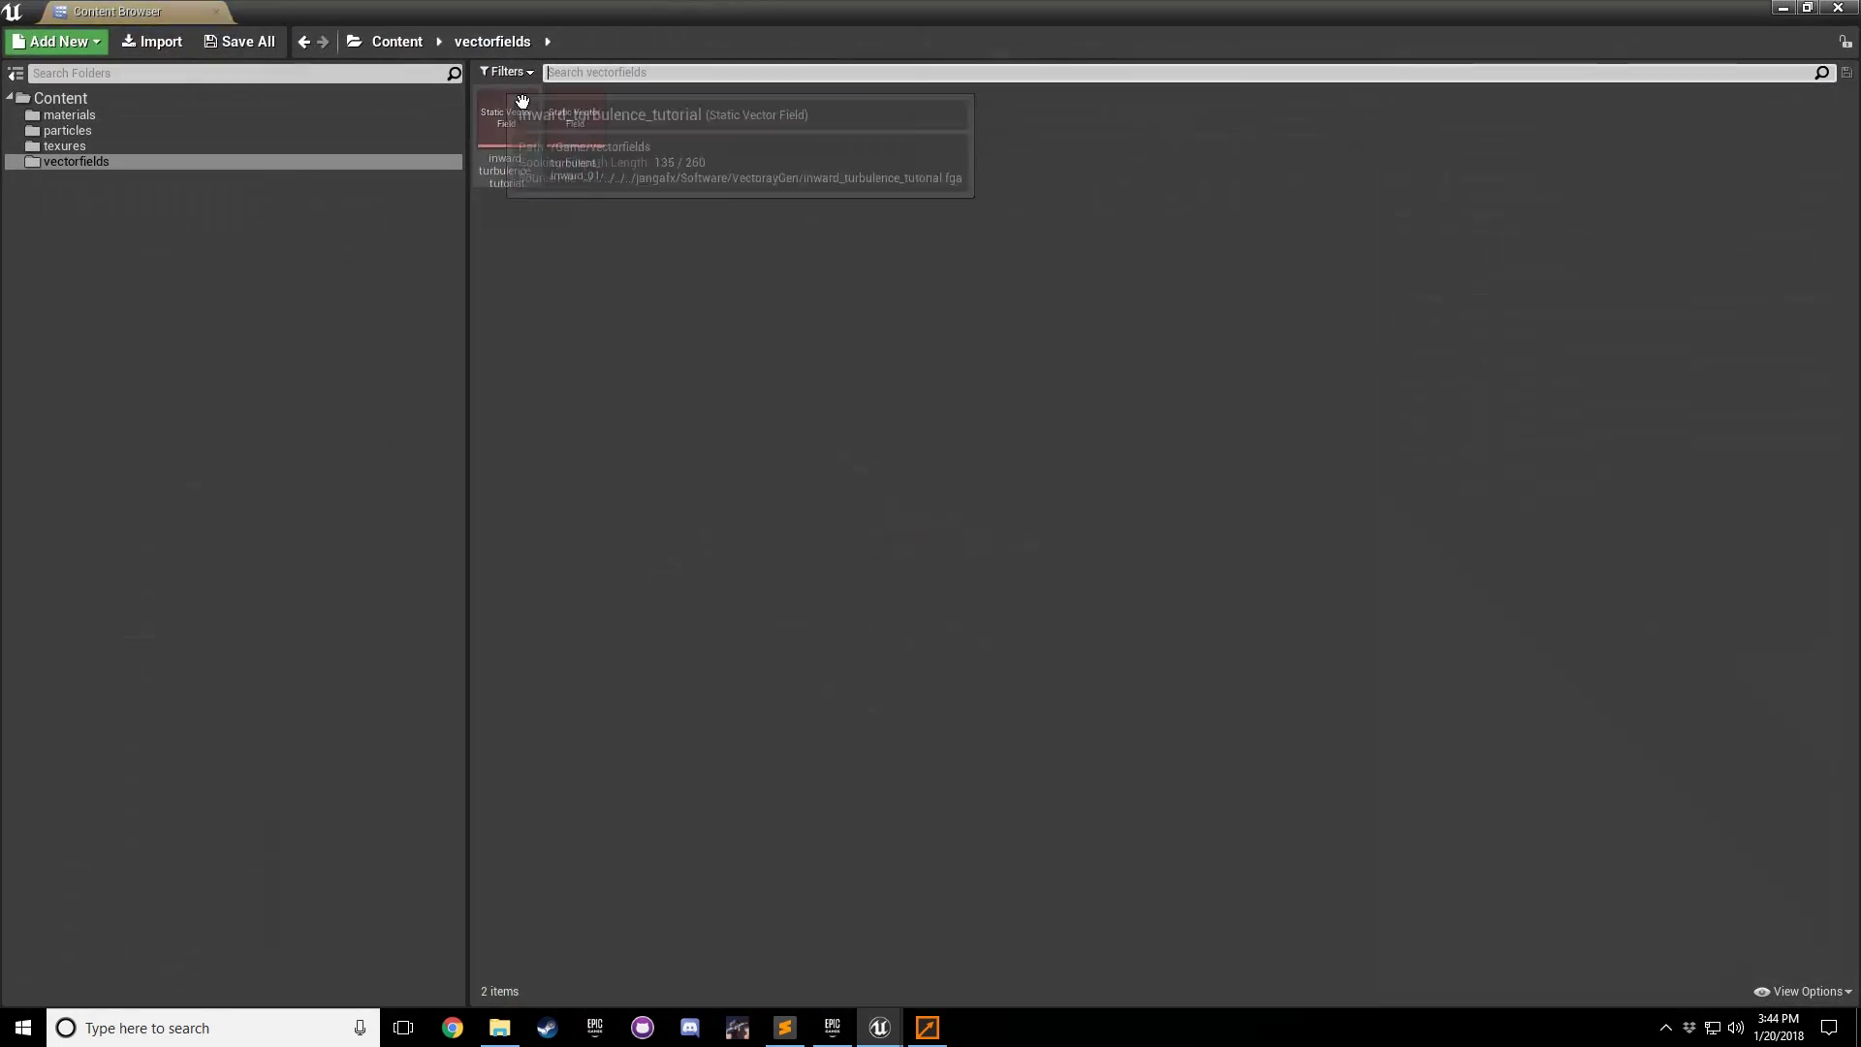
click(93, 132)
drag(958, 8, 1498, 349)
drag(1342, 473, 702, 378)
click(741, 235)
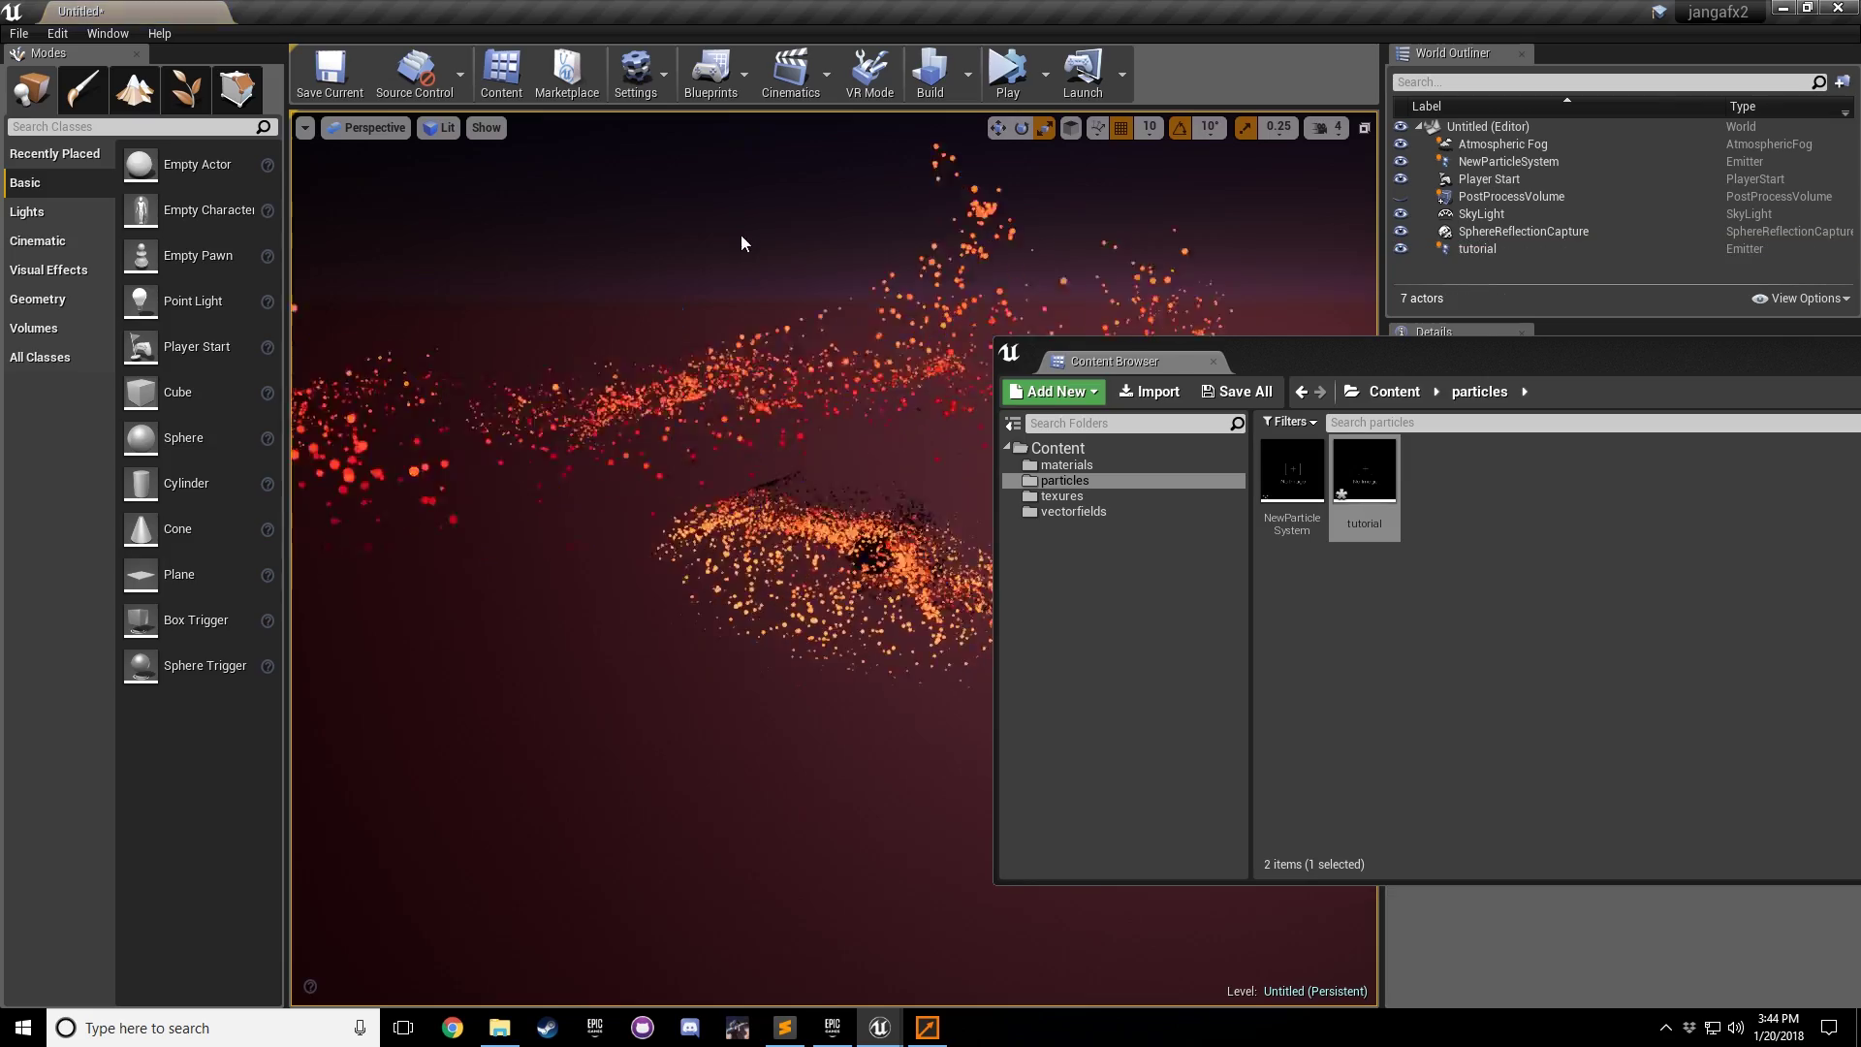
Step: Delete the NewParticleSystem emitter from the level
right_drag(788, 462, 788, 501)
click(812, 530)
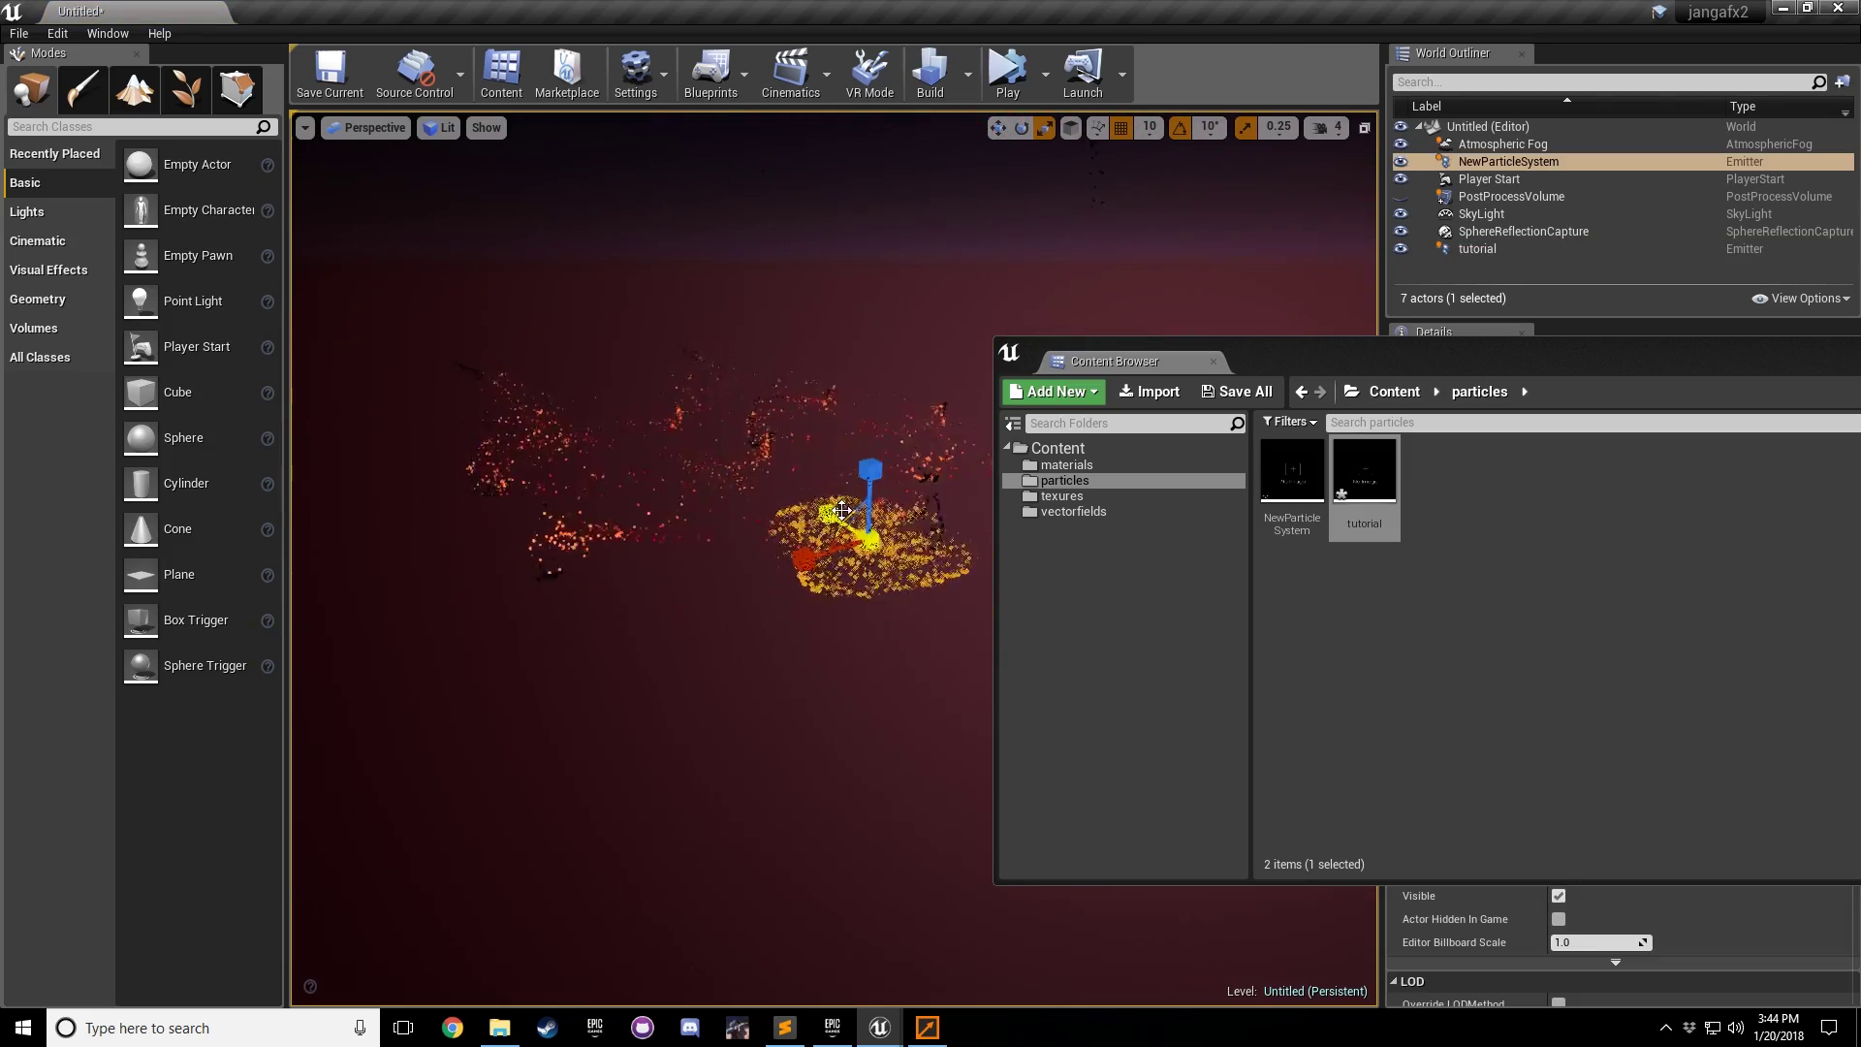
key(Delete)
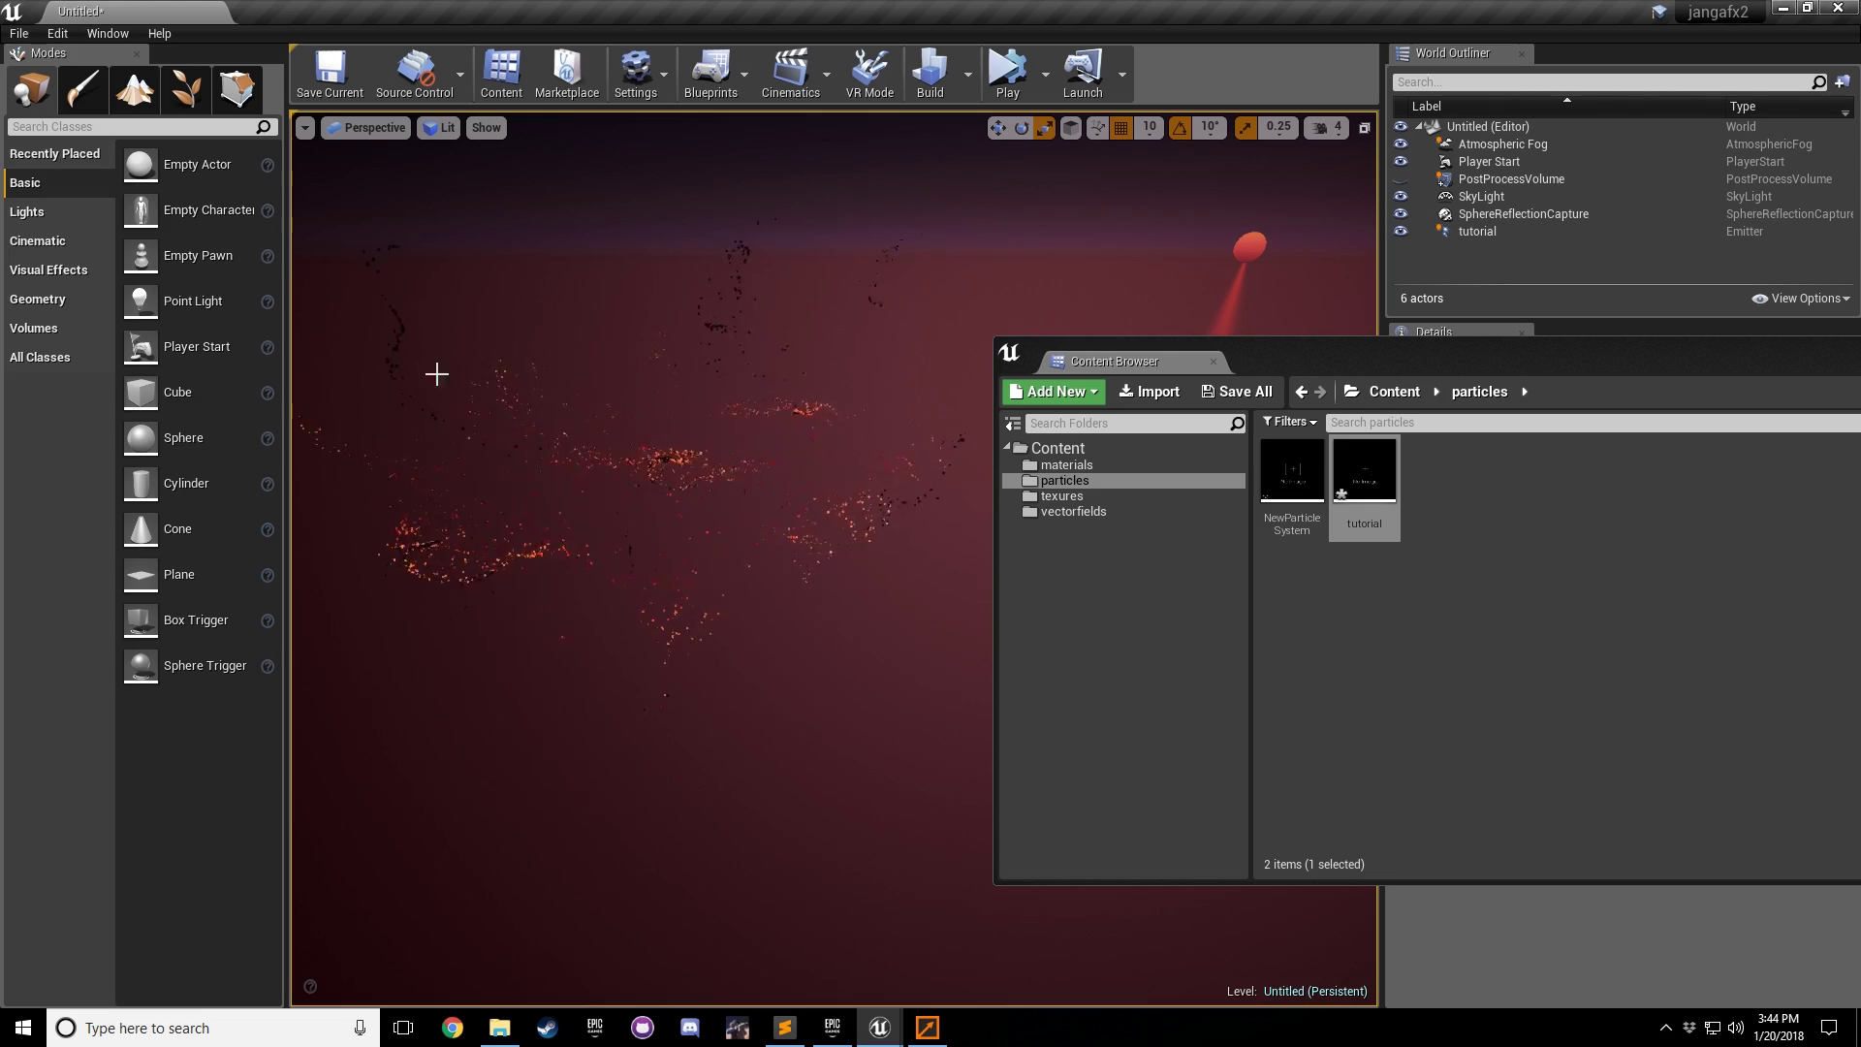
Step: Disable the VF Rotation Rate module in the tutorial particle system and observe the effect in the level
click(1578, 613)
click(1364, 473)
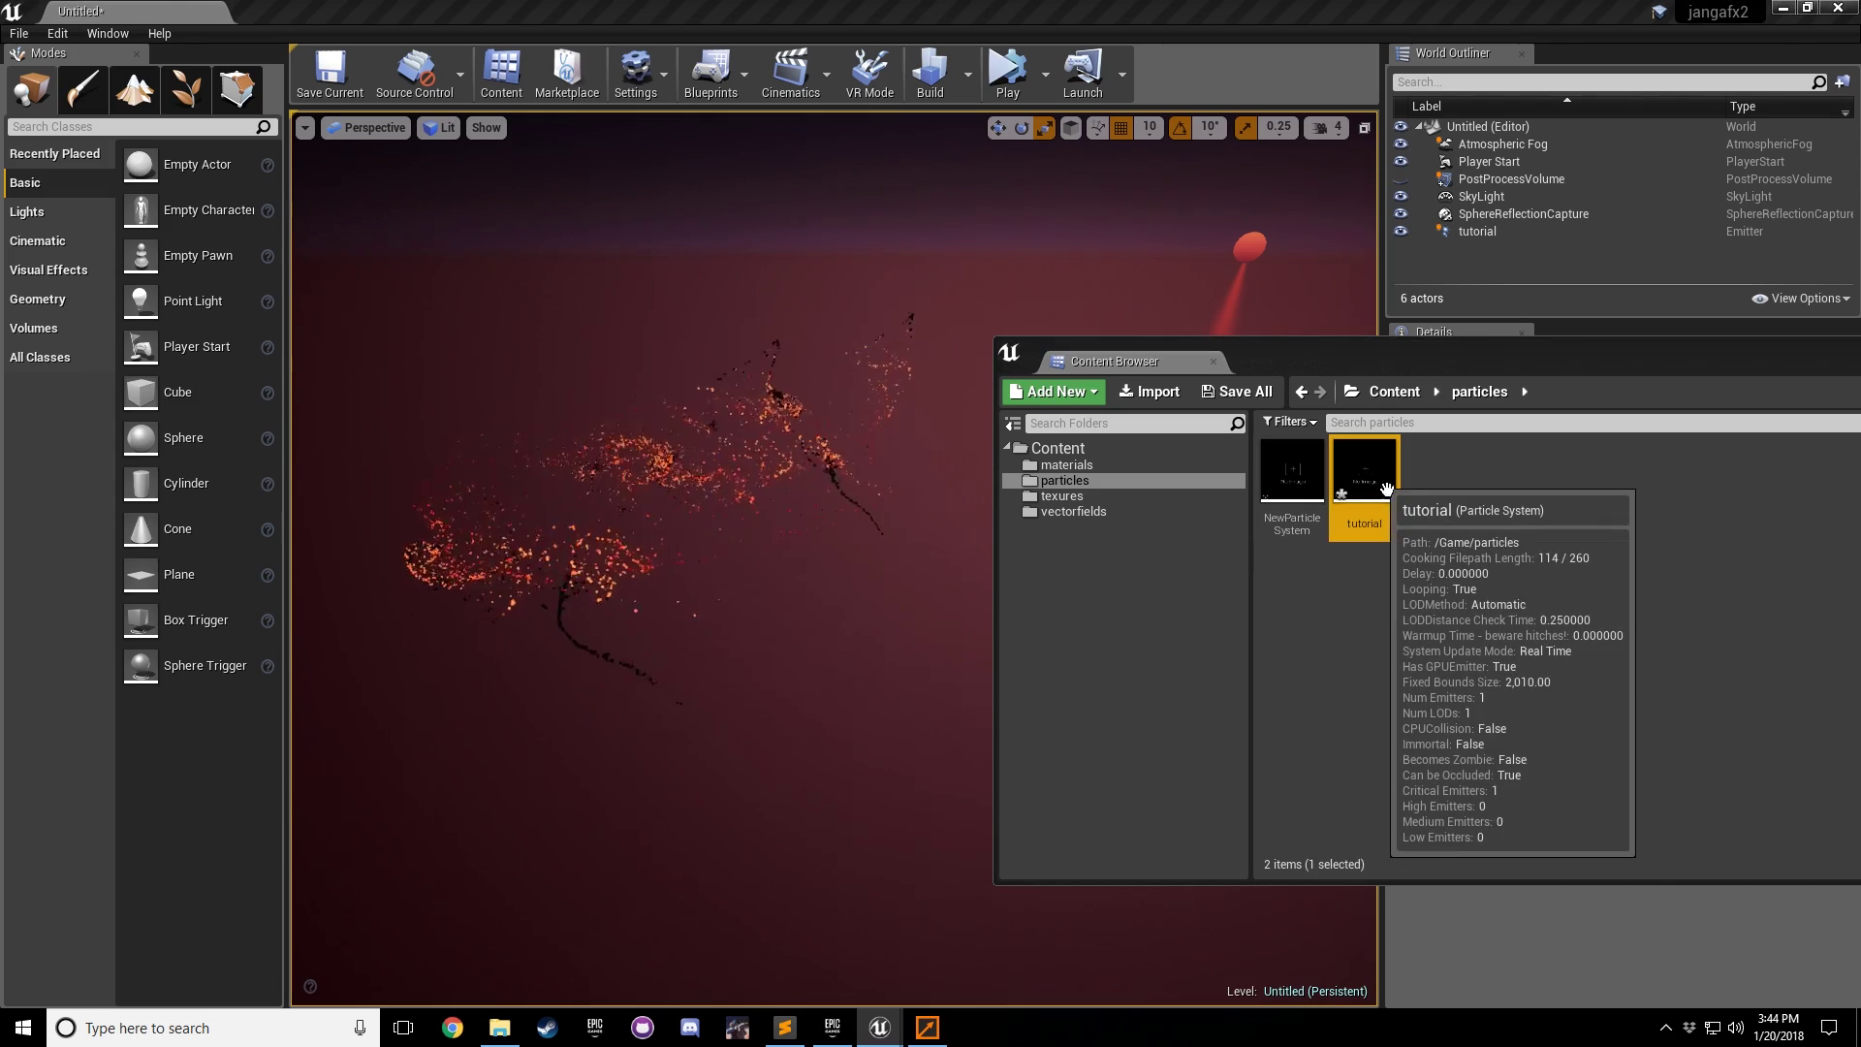
double_click(1364, 473)
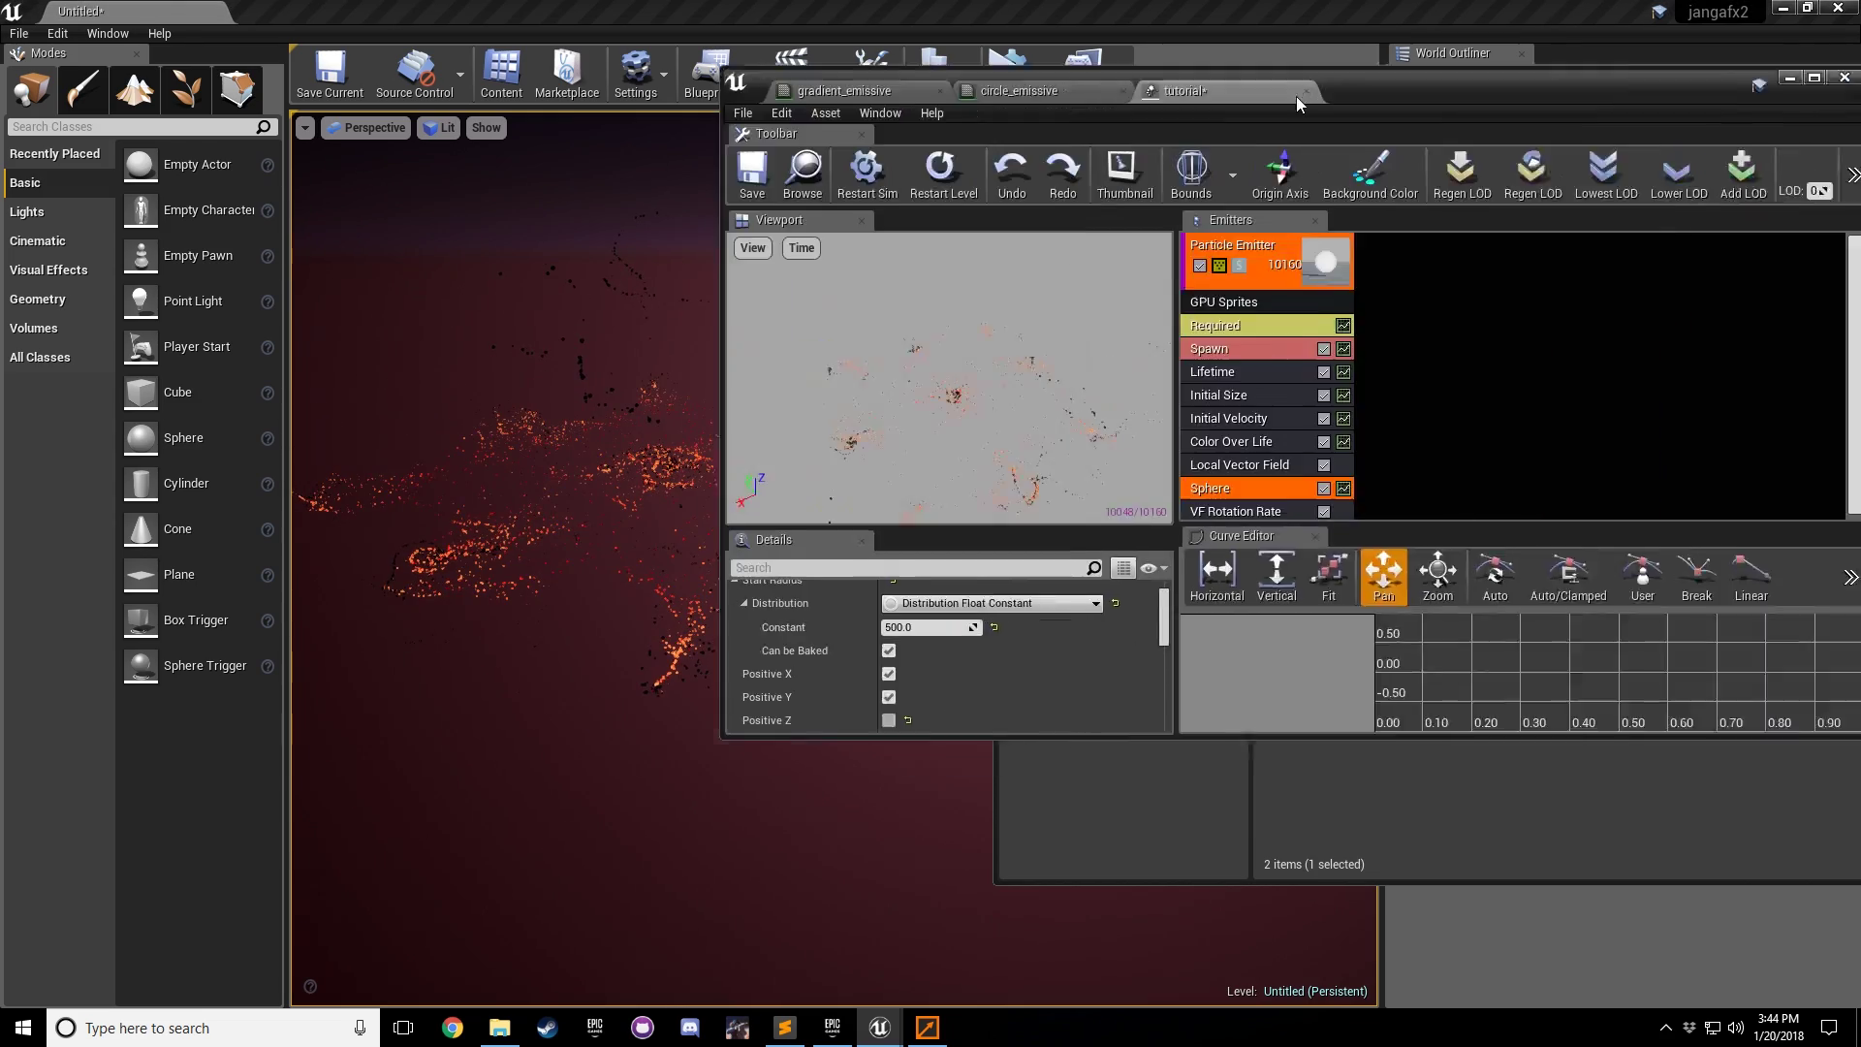
click(937, 426)
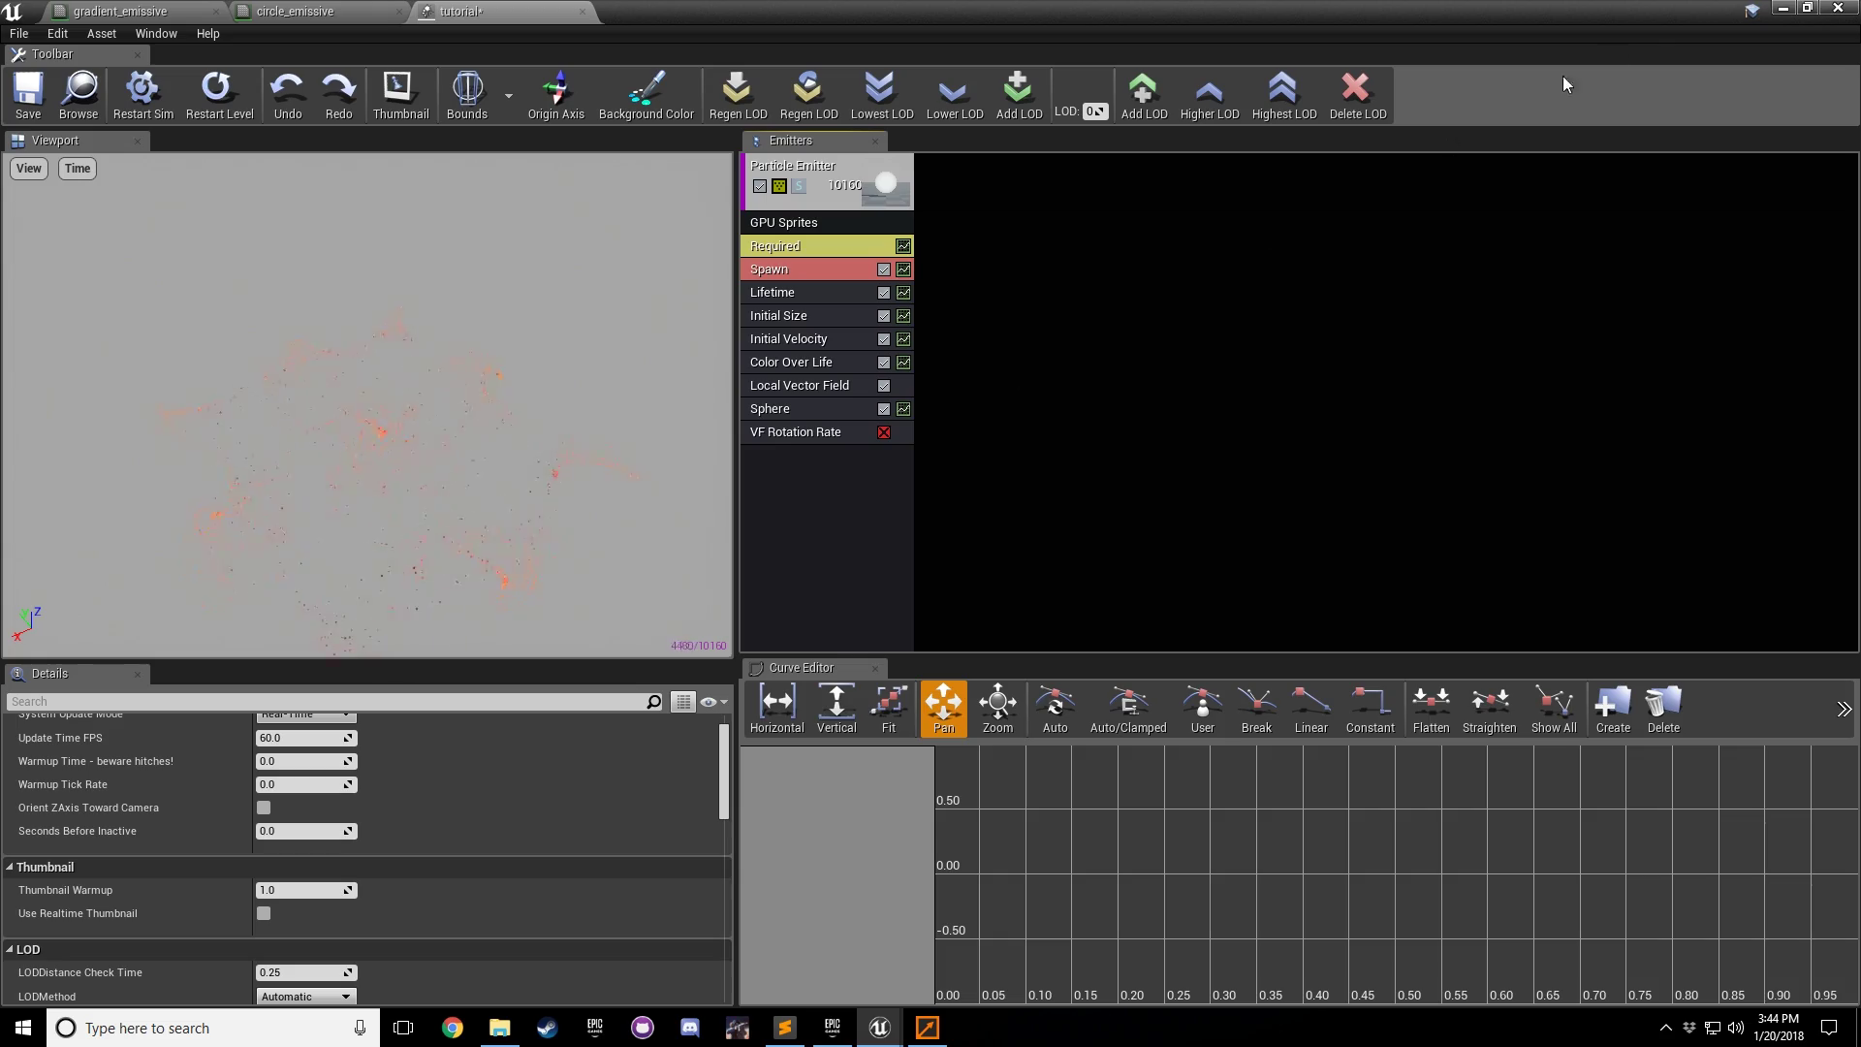
click(1781, 9)
right_drag(1212, 190, 1193, 181)
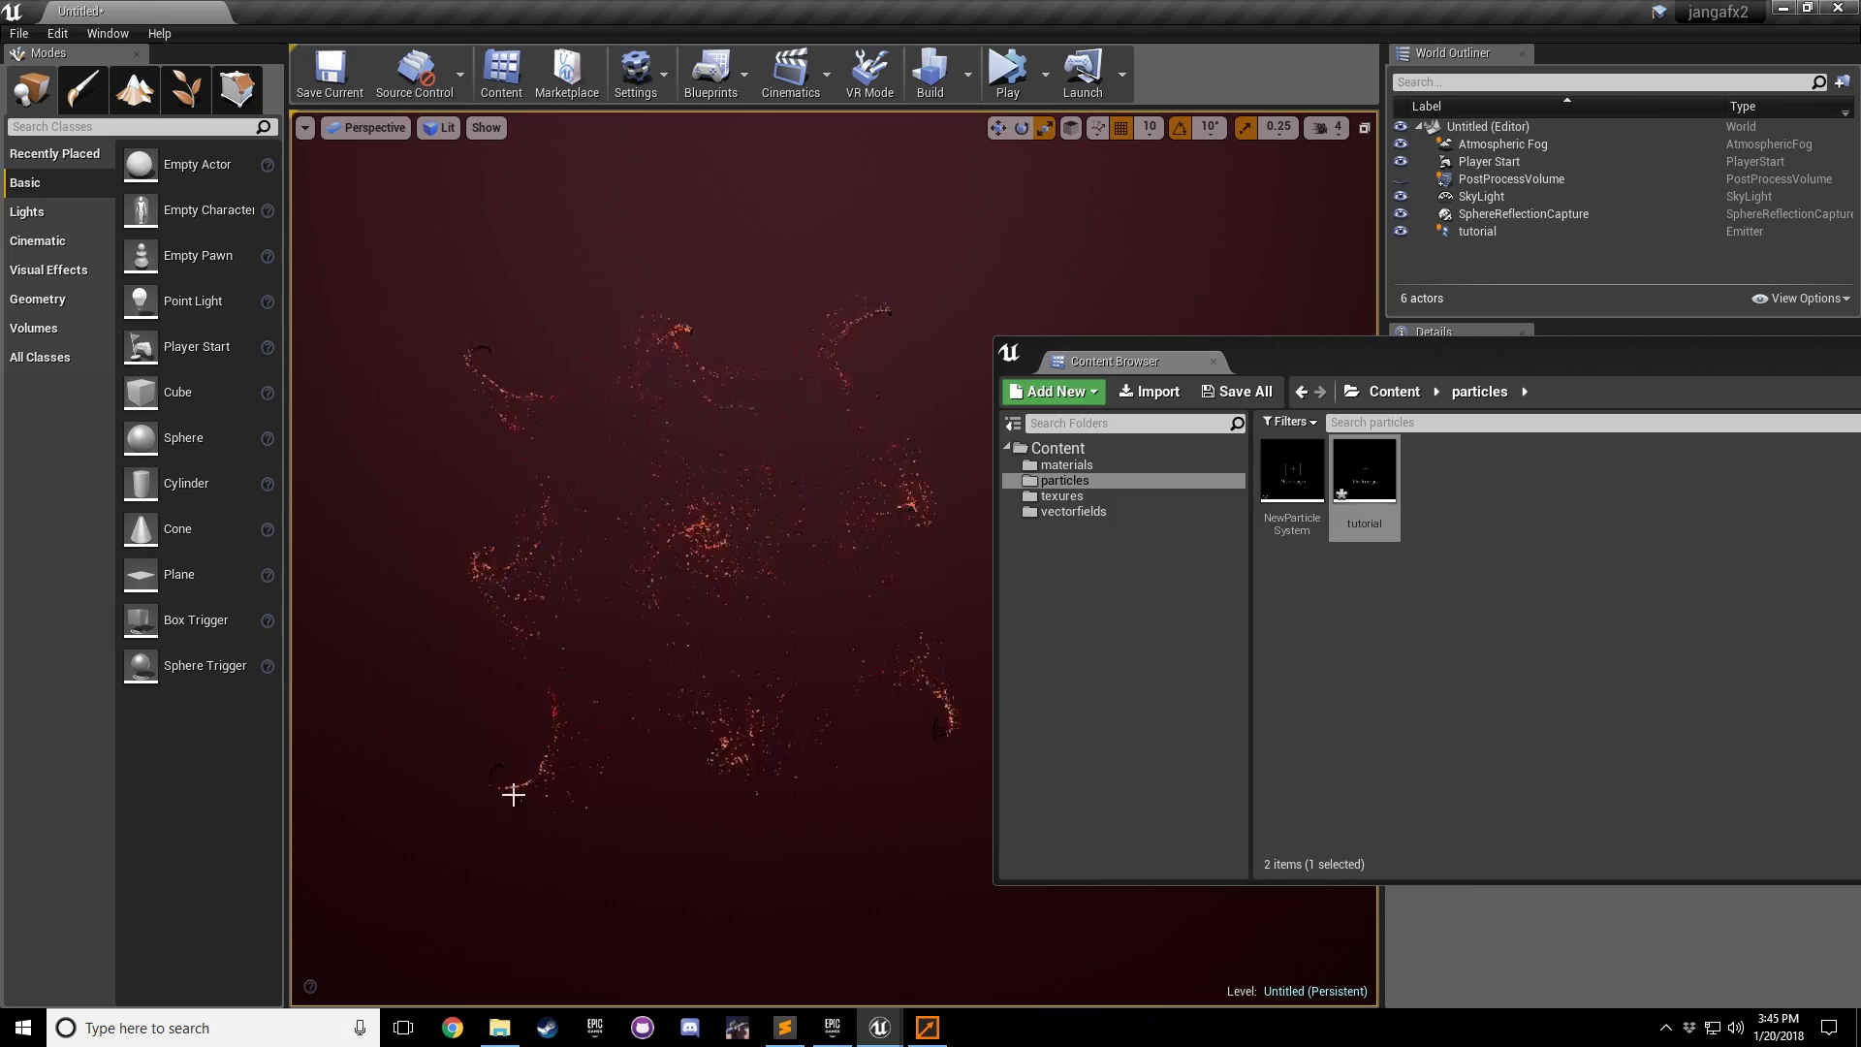
Step: Re-enable the VF Rotation Rate module in the tutorial particle system and go back to the level
click(1384, 504)
double_click(1384, 504)
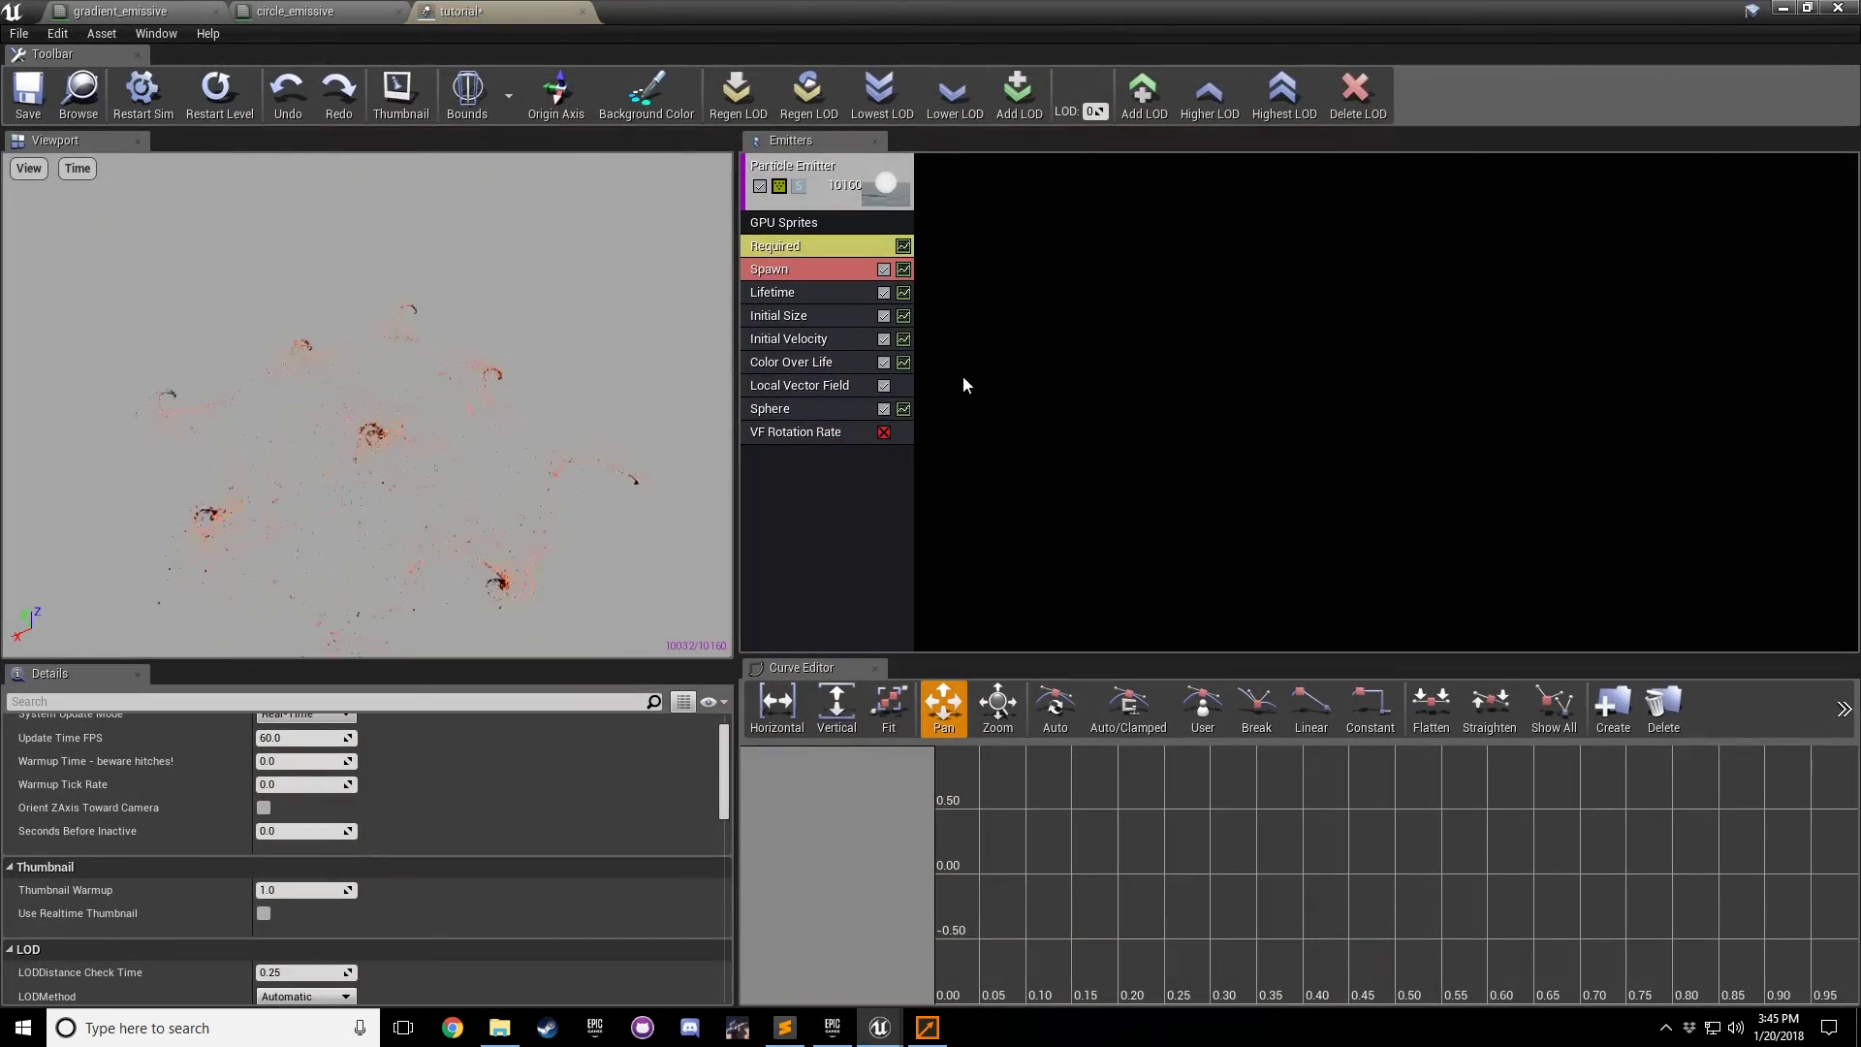
click(1781, 9)
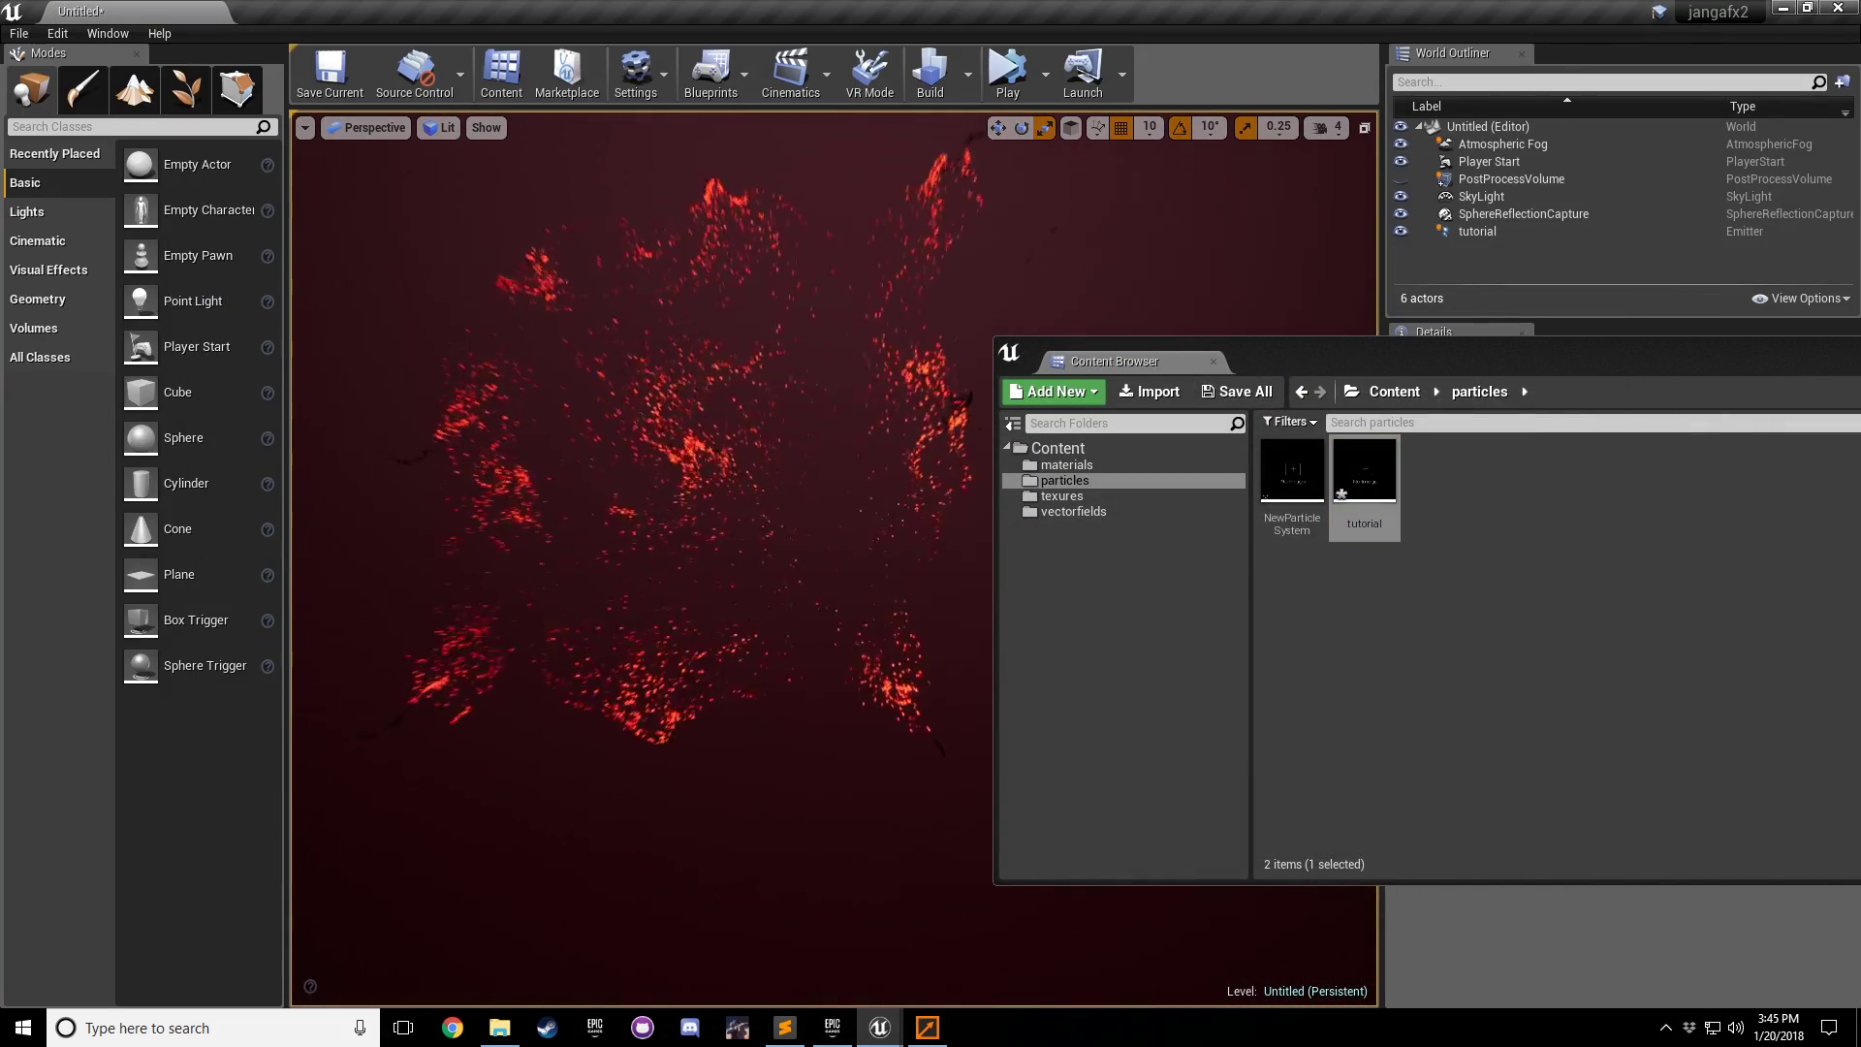
Step: Inspect the tiled particle effect in the level from above, from the side and close up
right_drag(698, 485, 698, 330)
right_drag(833, 436, 752, 677)
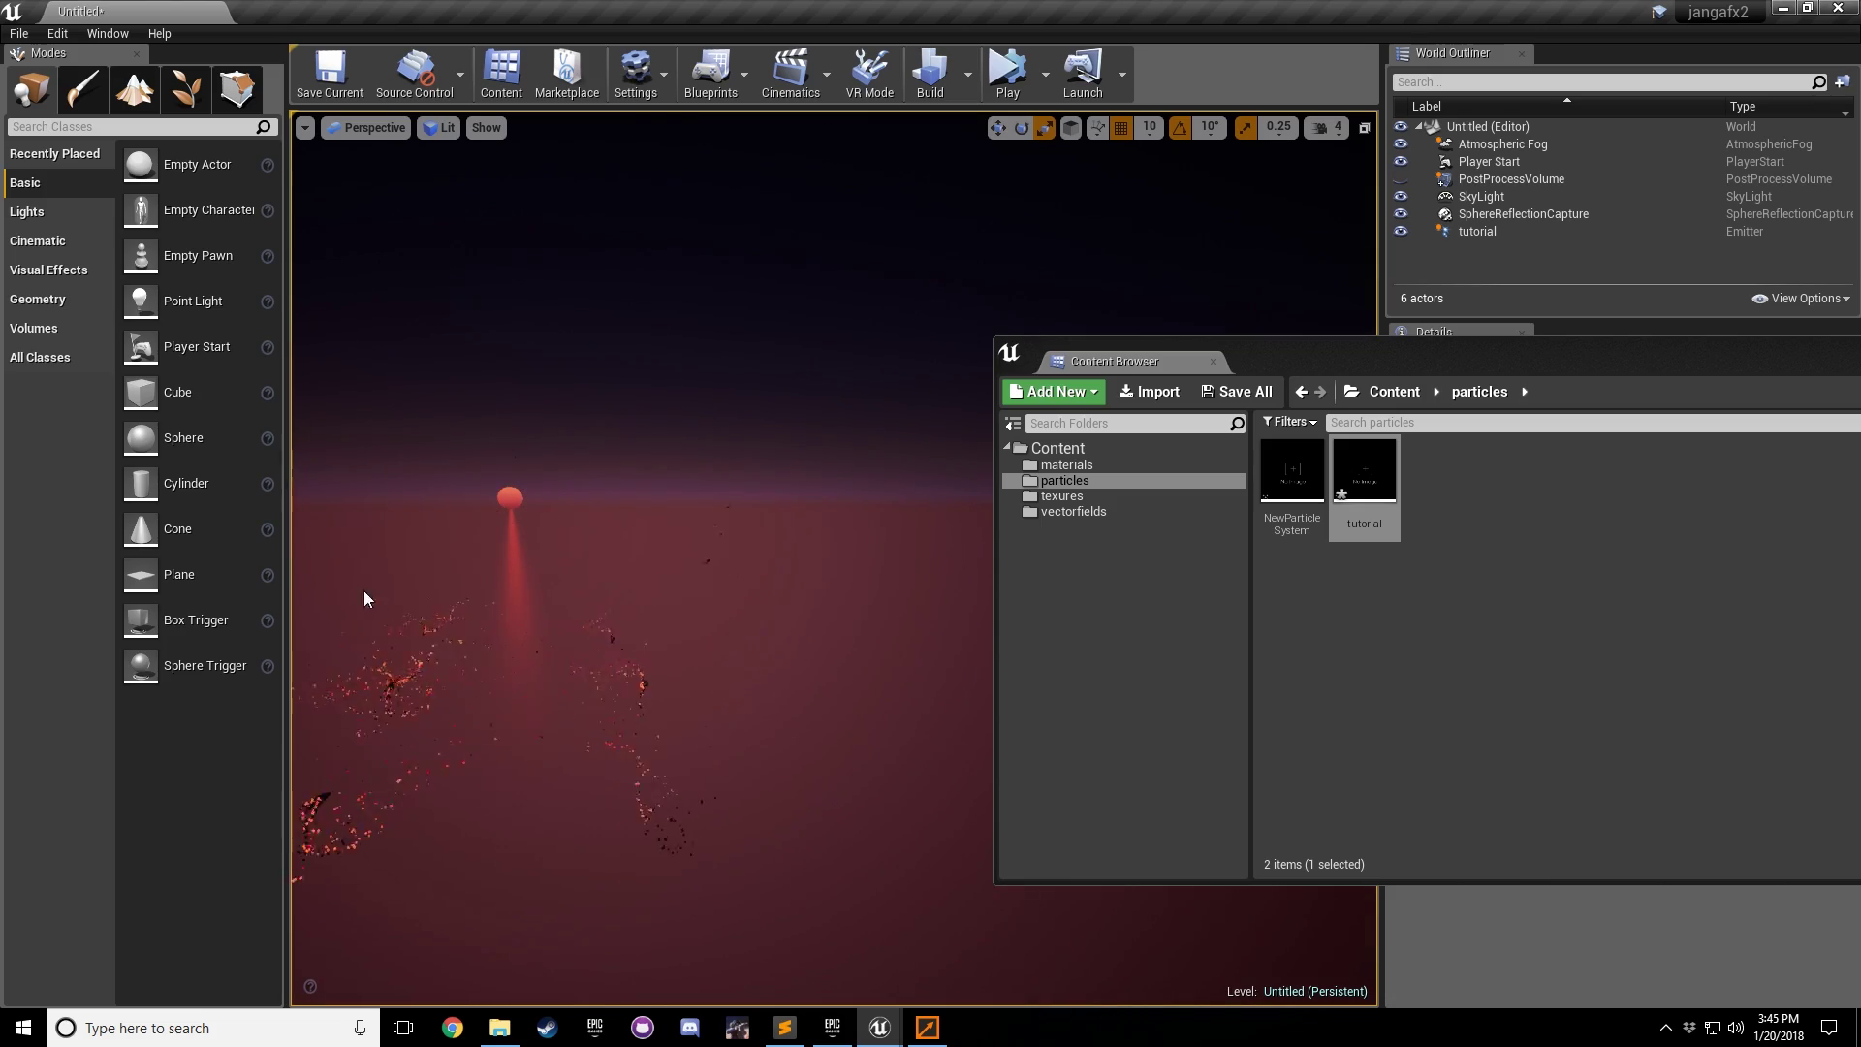
right_drag(810, 468, 523, 501)
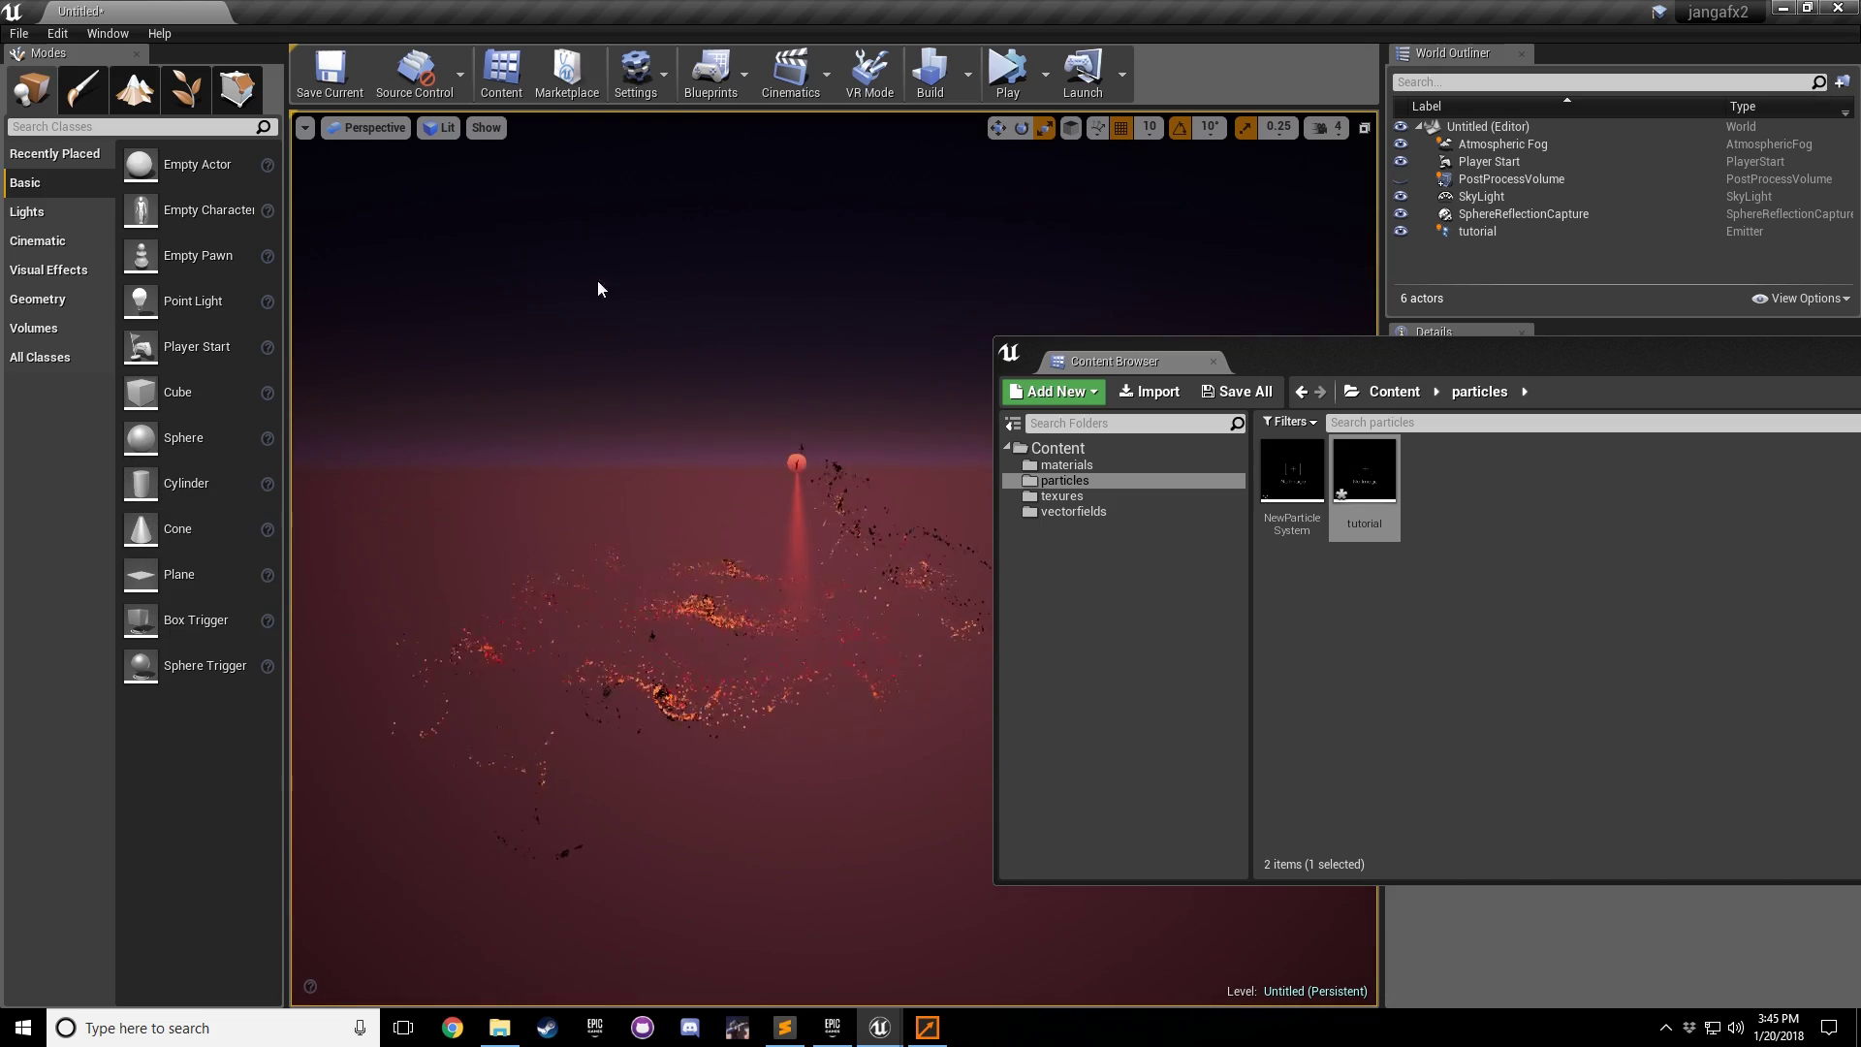
right_drag(756, 536, 678, 591)
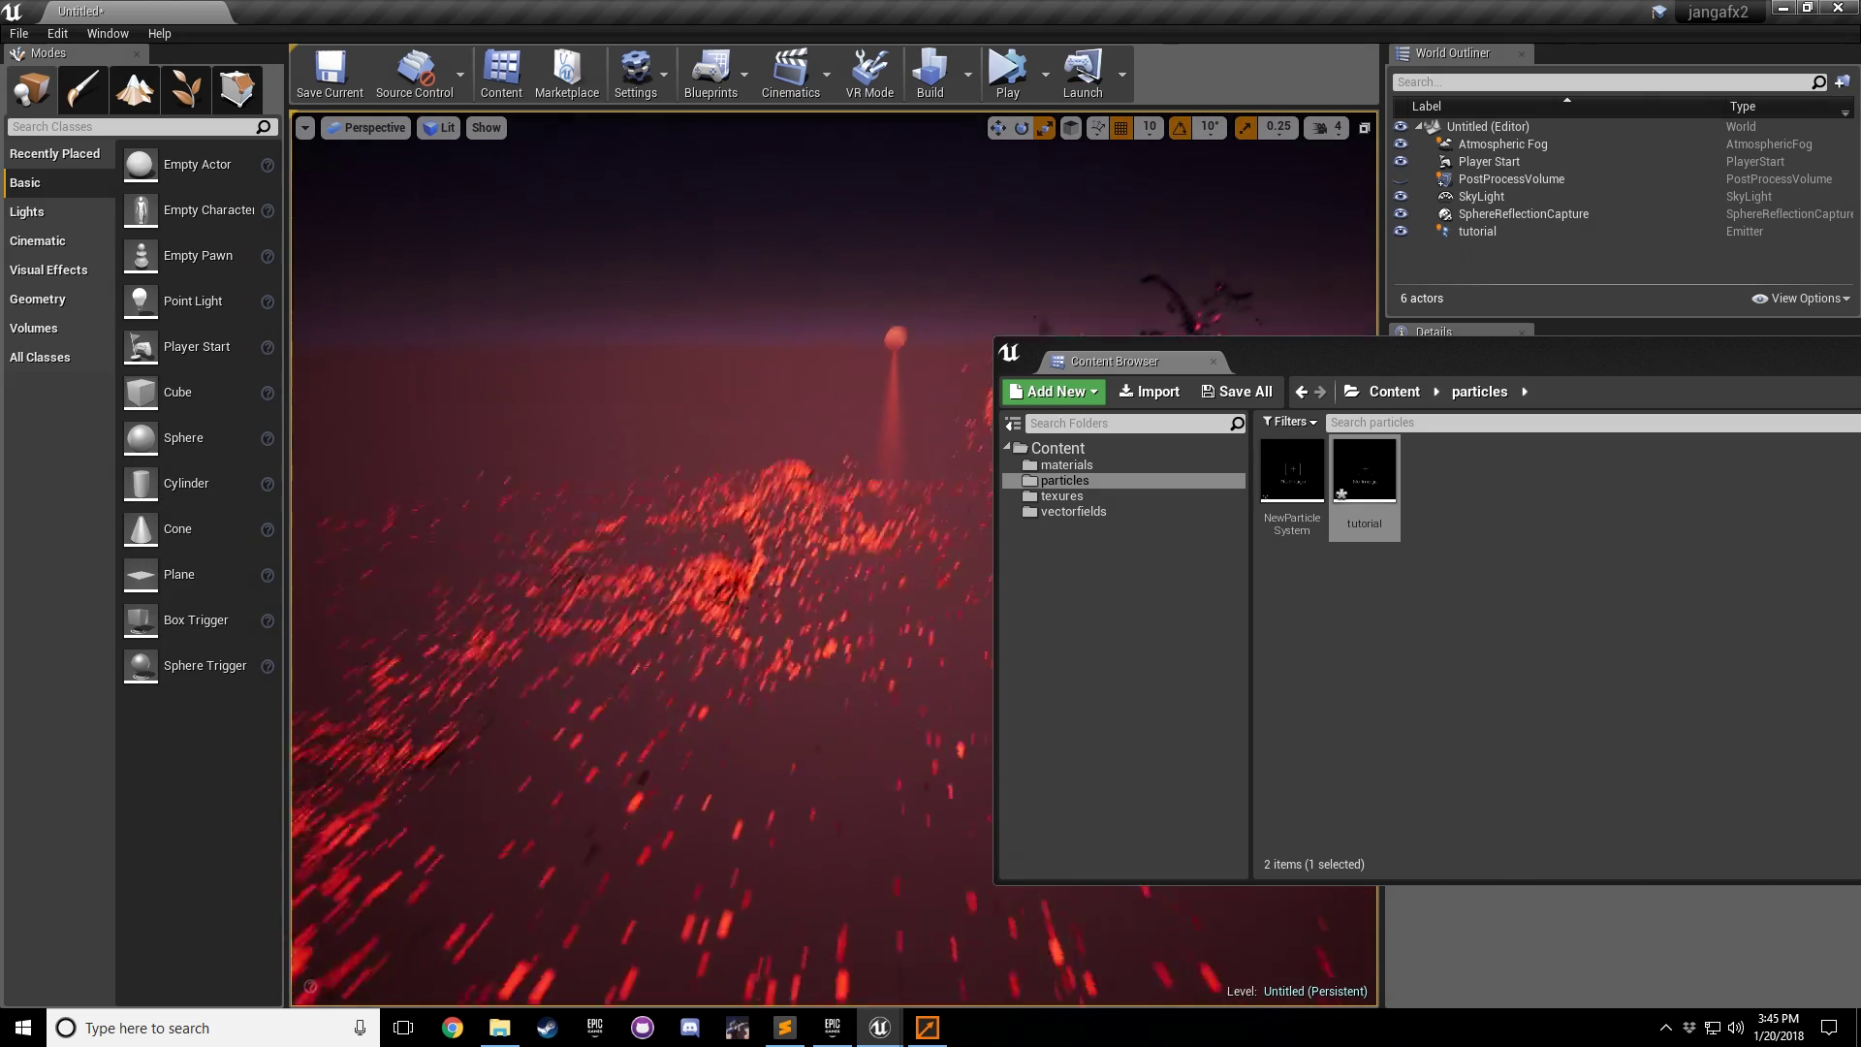
right_click(739, 572)
click(1392, 561)
Step: Reopen the tutorial particle system and turn off X, Y and Z tiling in its Local Vector Field module
double_click(1364, 470)
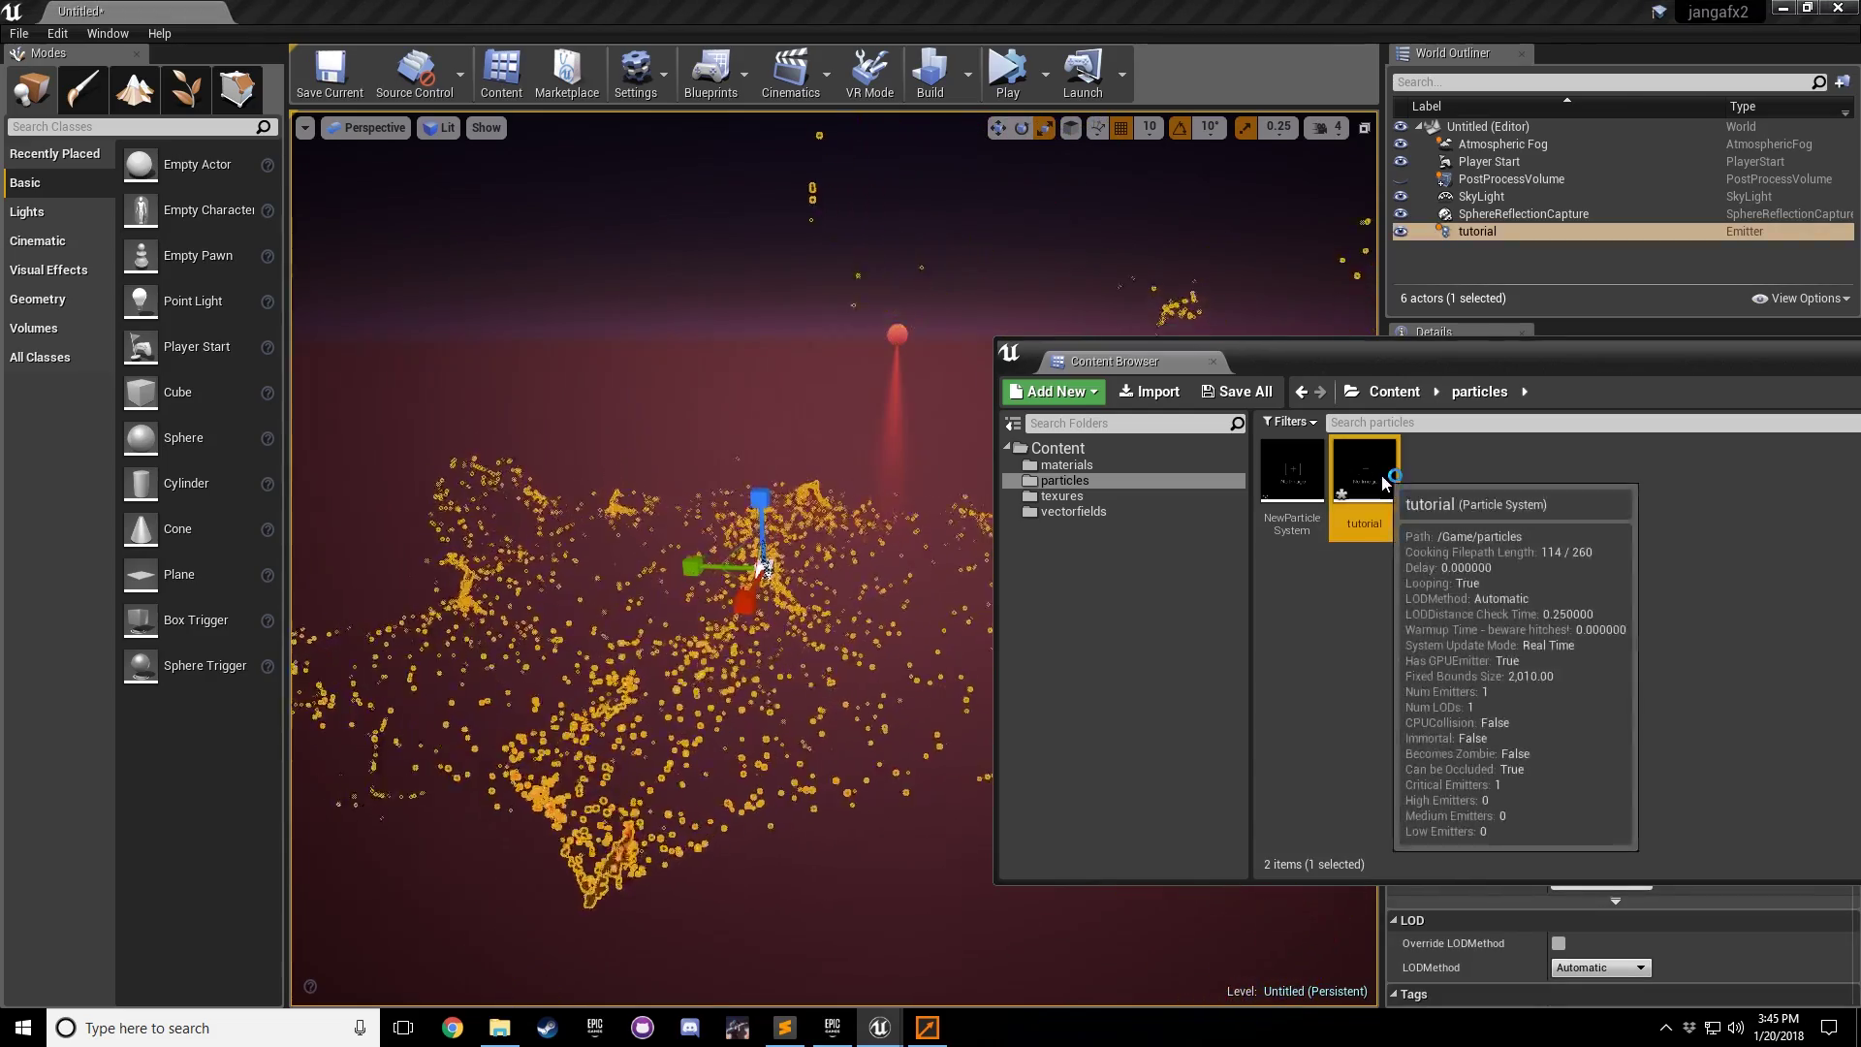
click(839, 524)
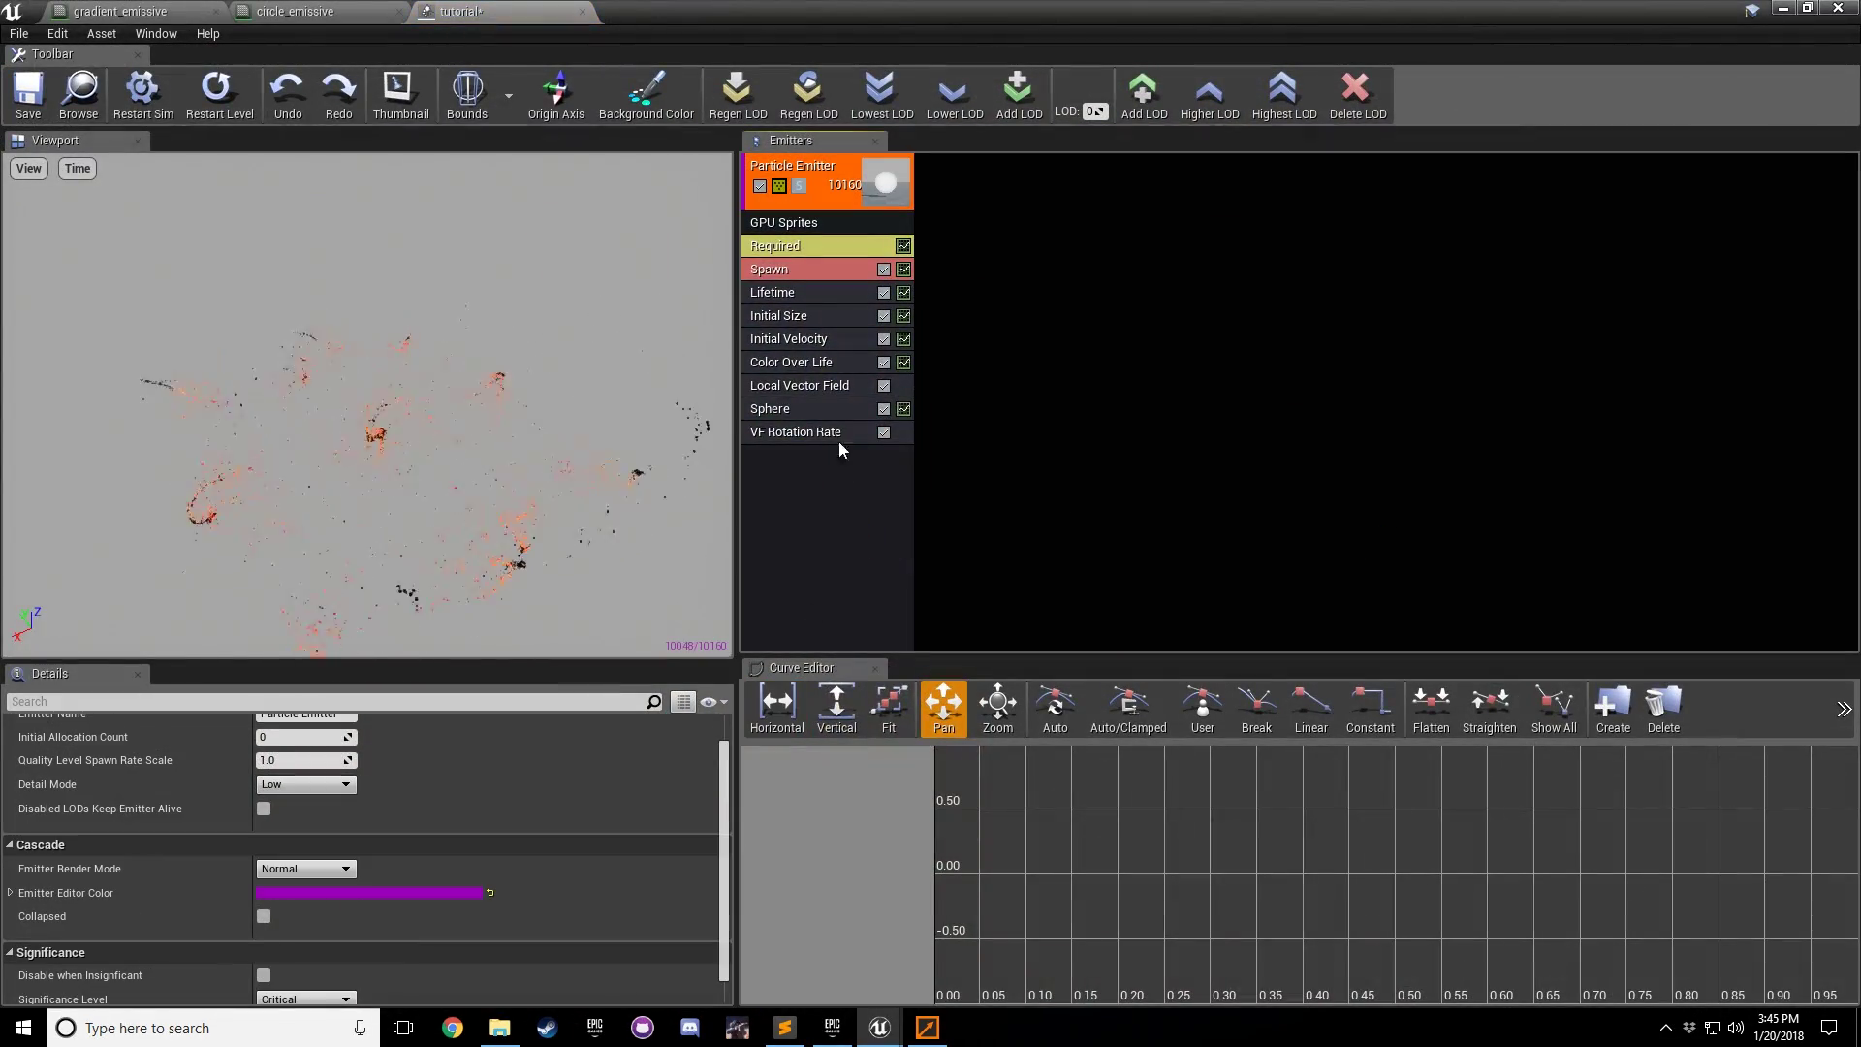
click(835, 432)
click(814, 386)
scroll(518, 923, down, 2)
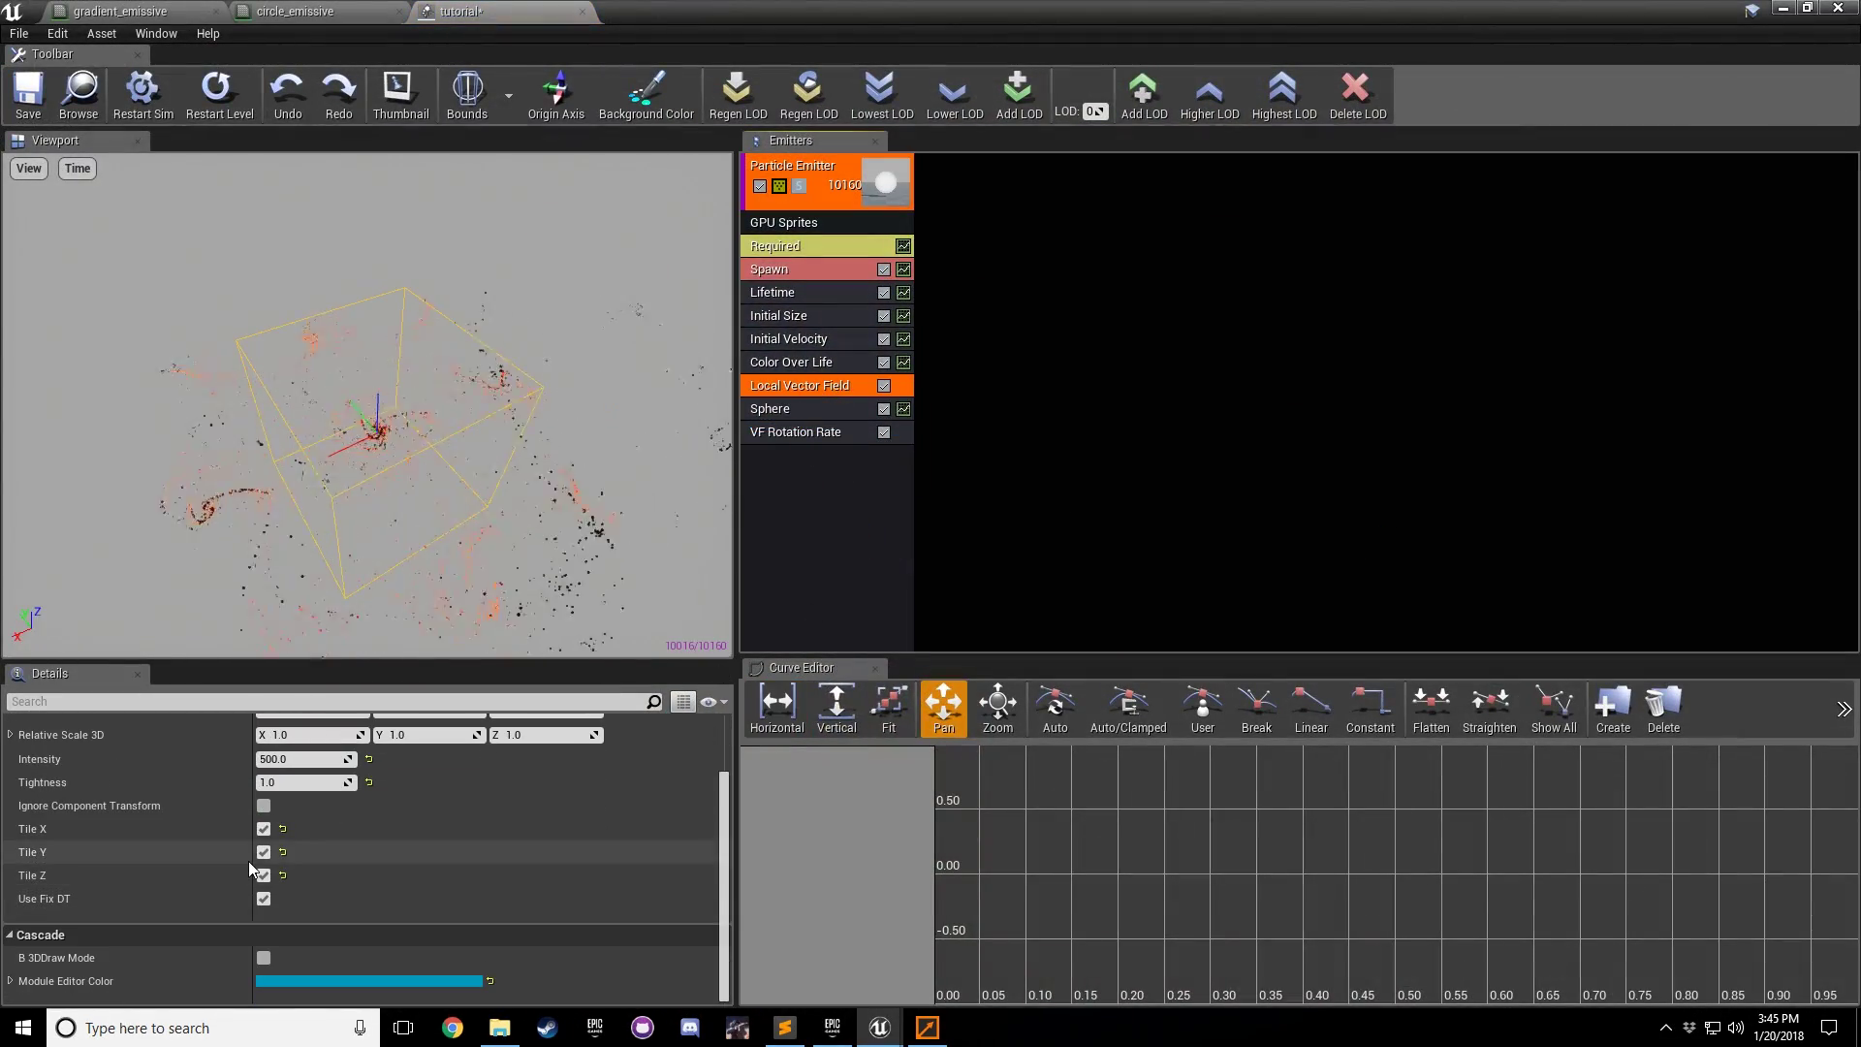
click(263, 875)
click(264, 852)
click(264, 828)
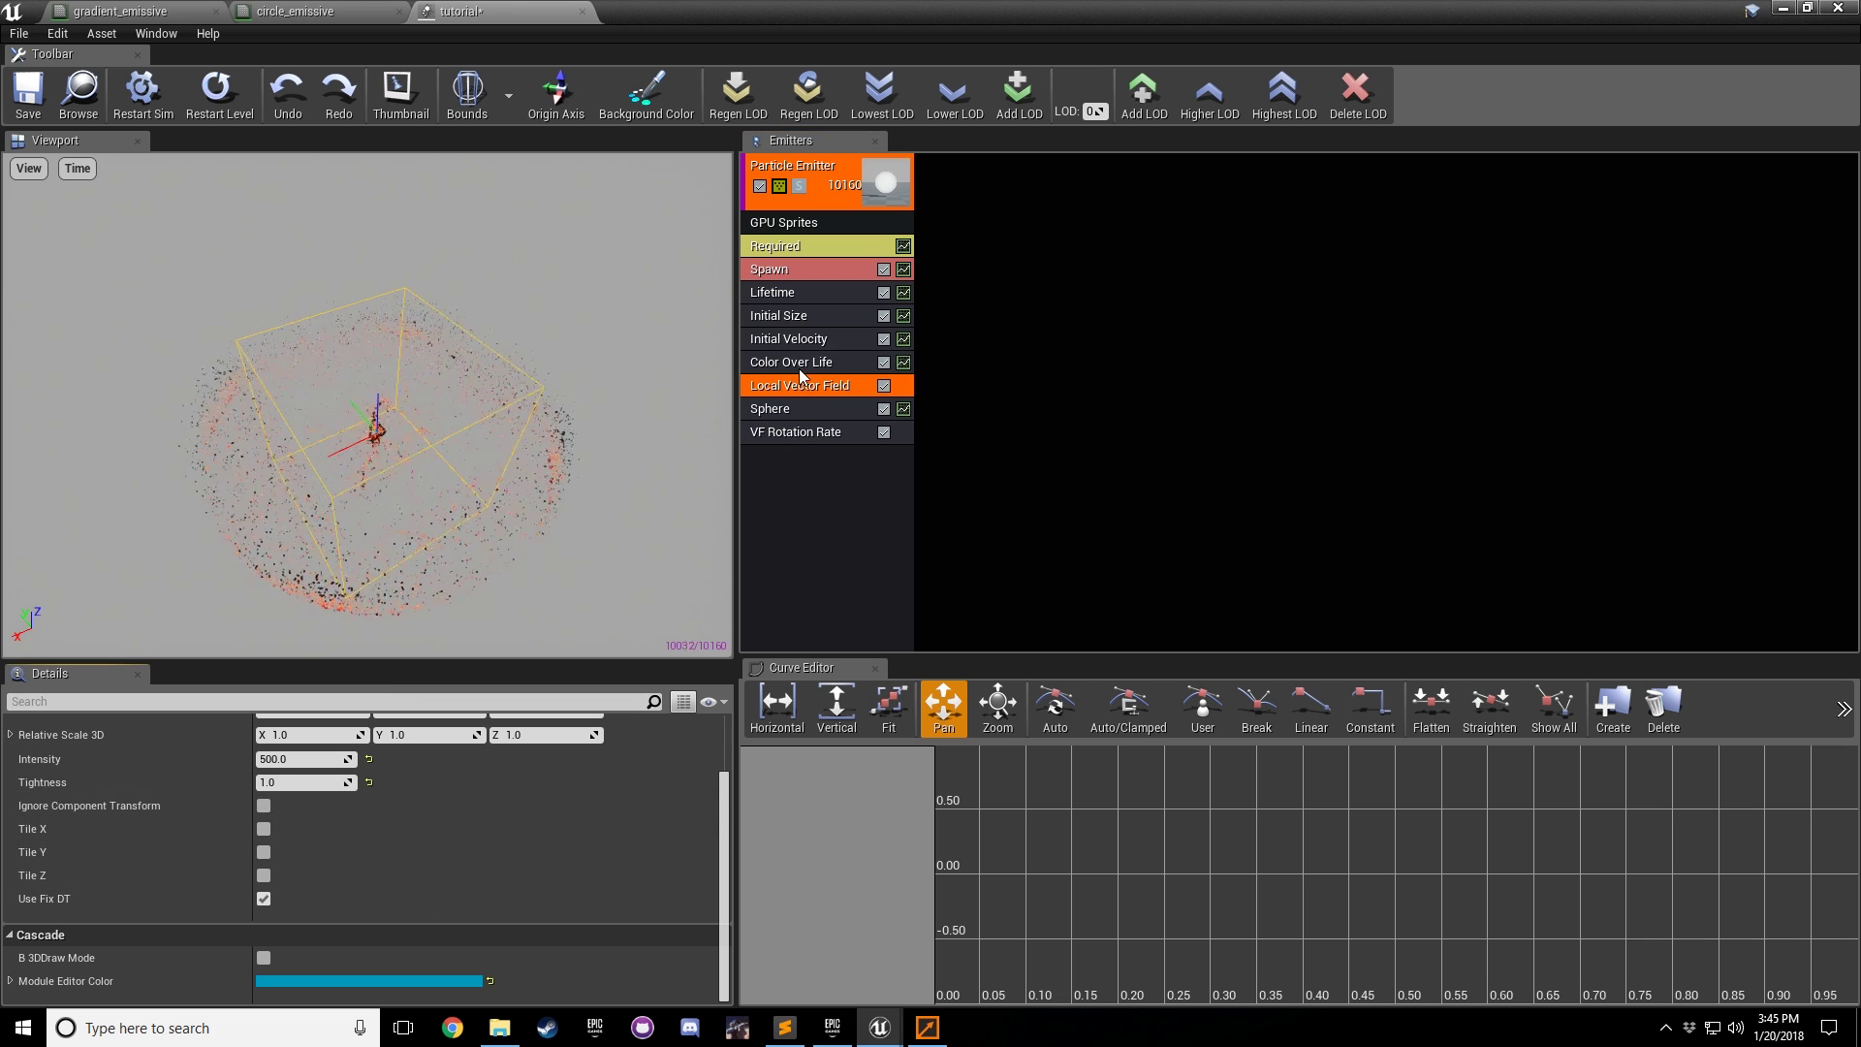
Step: Set the Local Vector Field's tightness to 0.5 and inspect the particle motion near the field's centre
click(285, 783)
text(0.5)
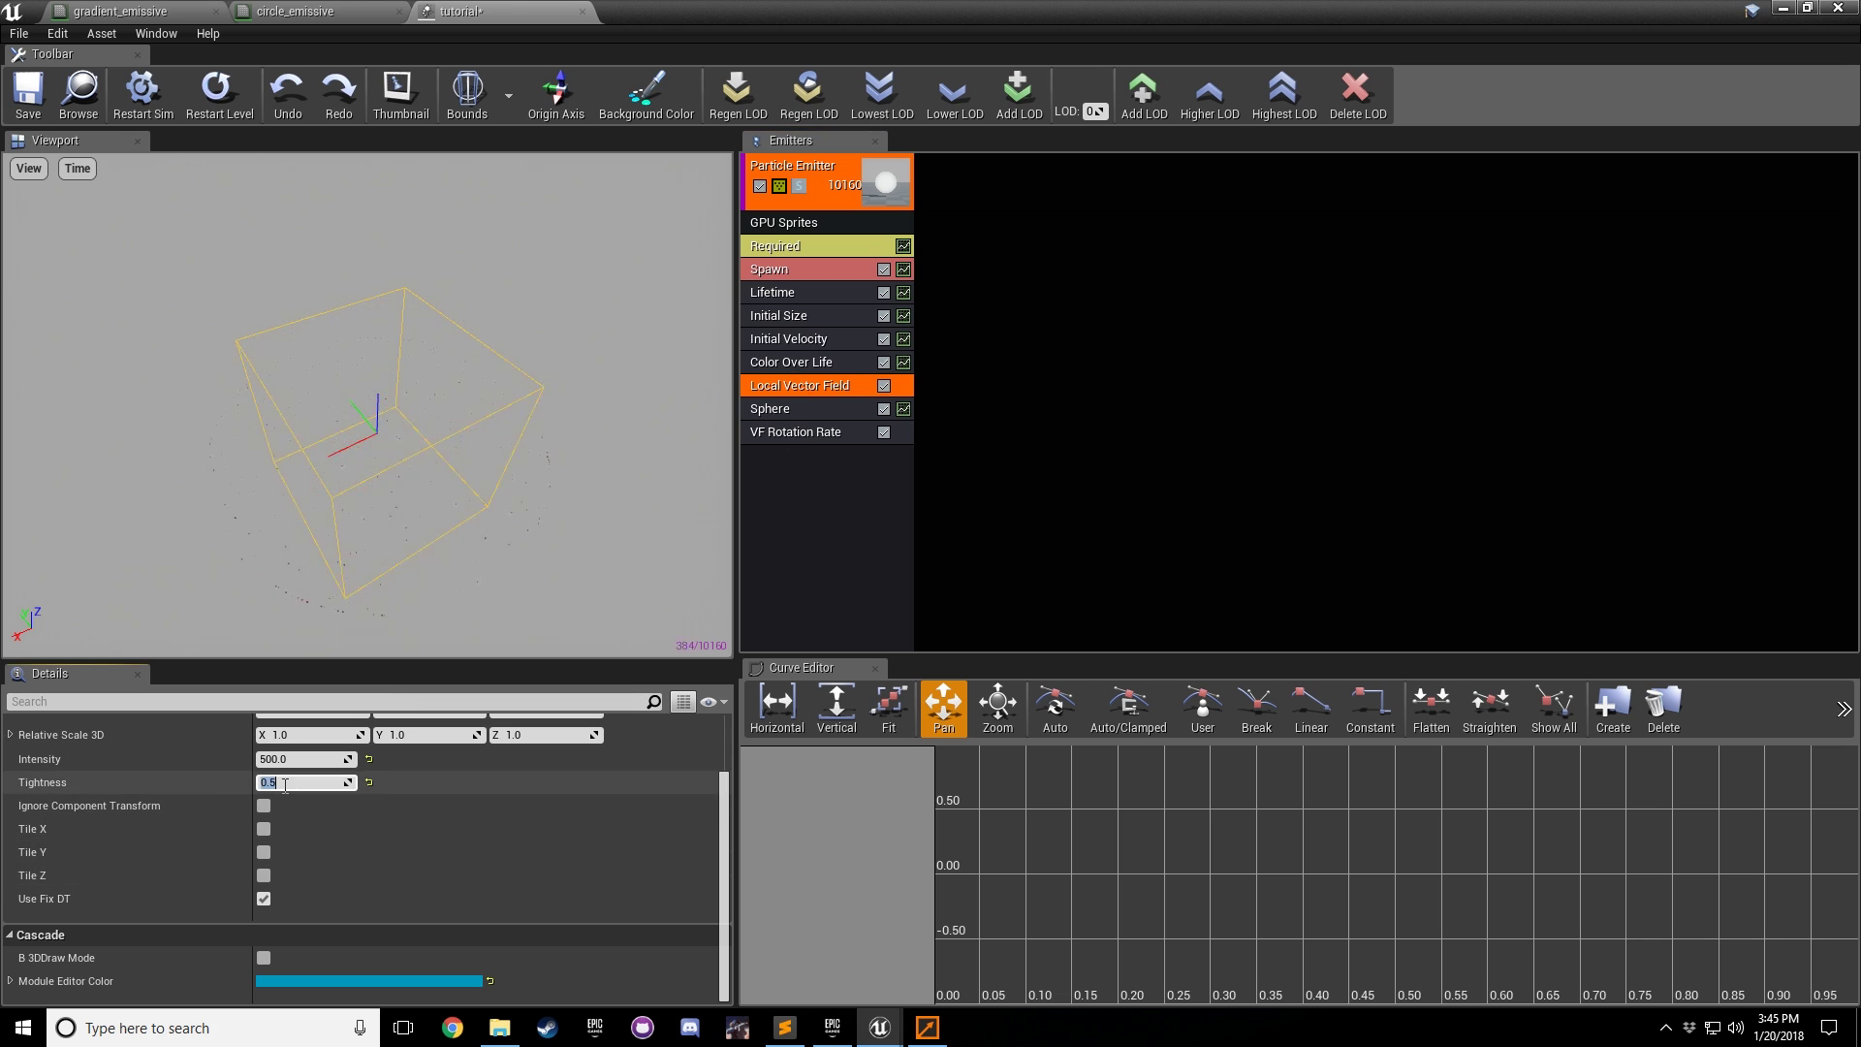
key(Return)
scroll(466, 347, up, 5)
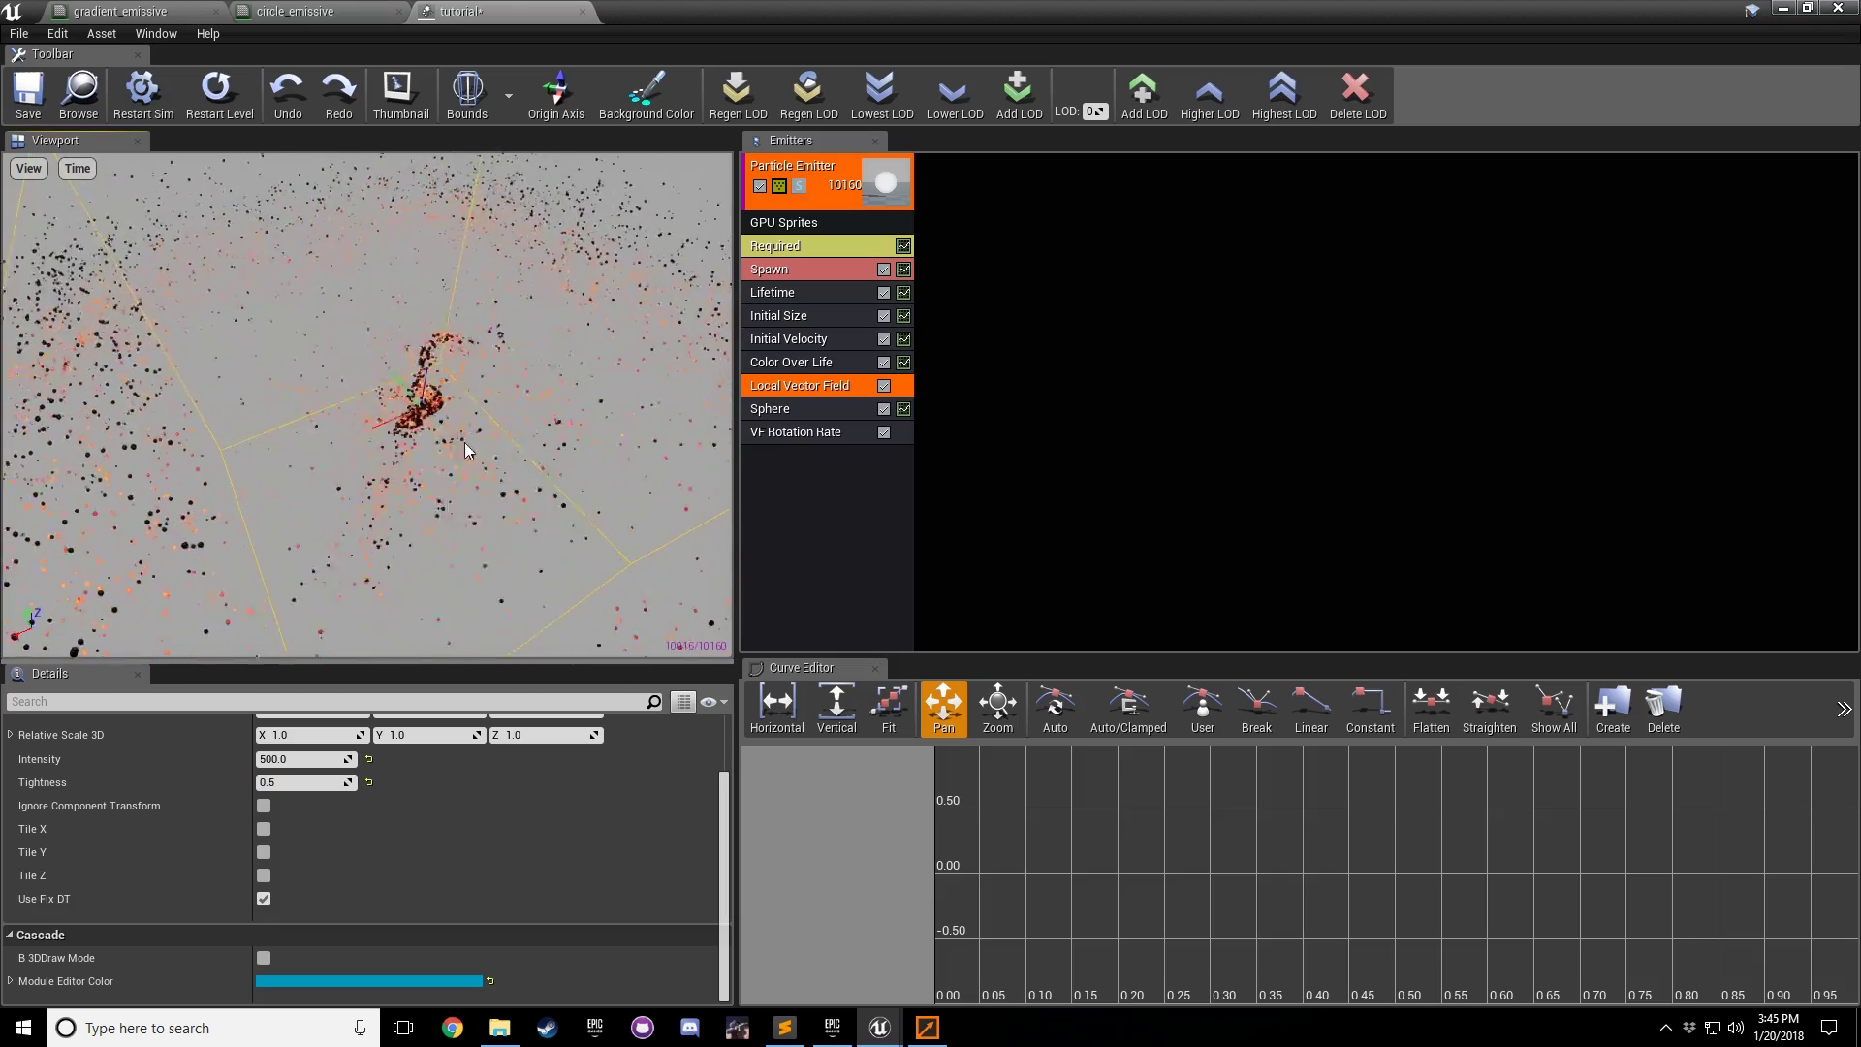
drag(481, 486, 480, 490)
Step: Set the Local Vector Field's tightness to 0 and examine the looser particle motion in the preview
click(297, 783)
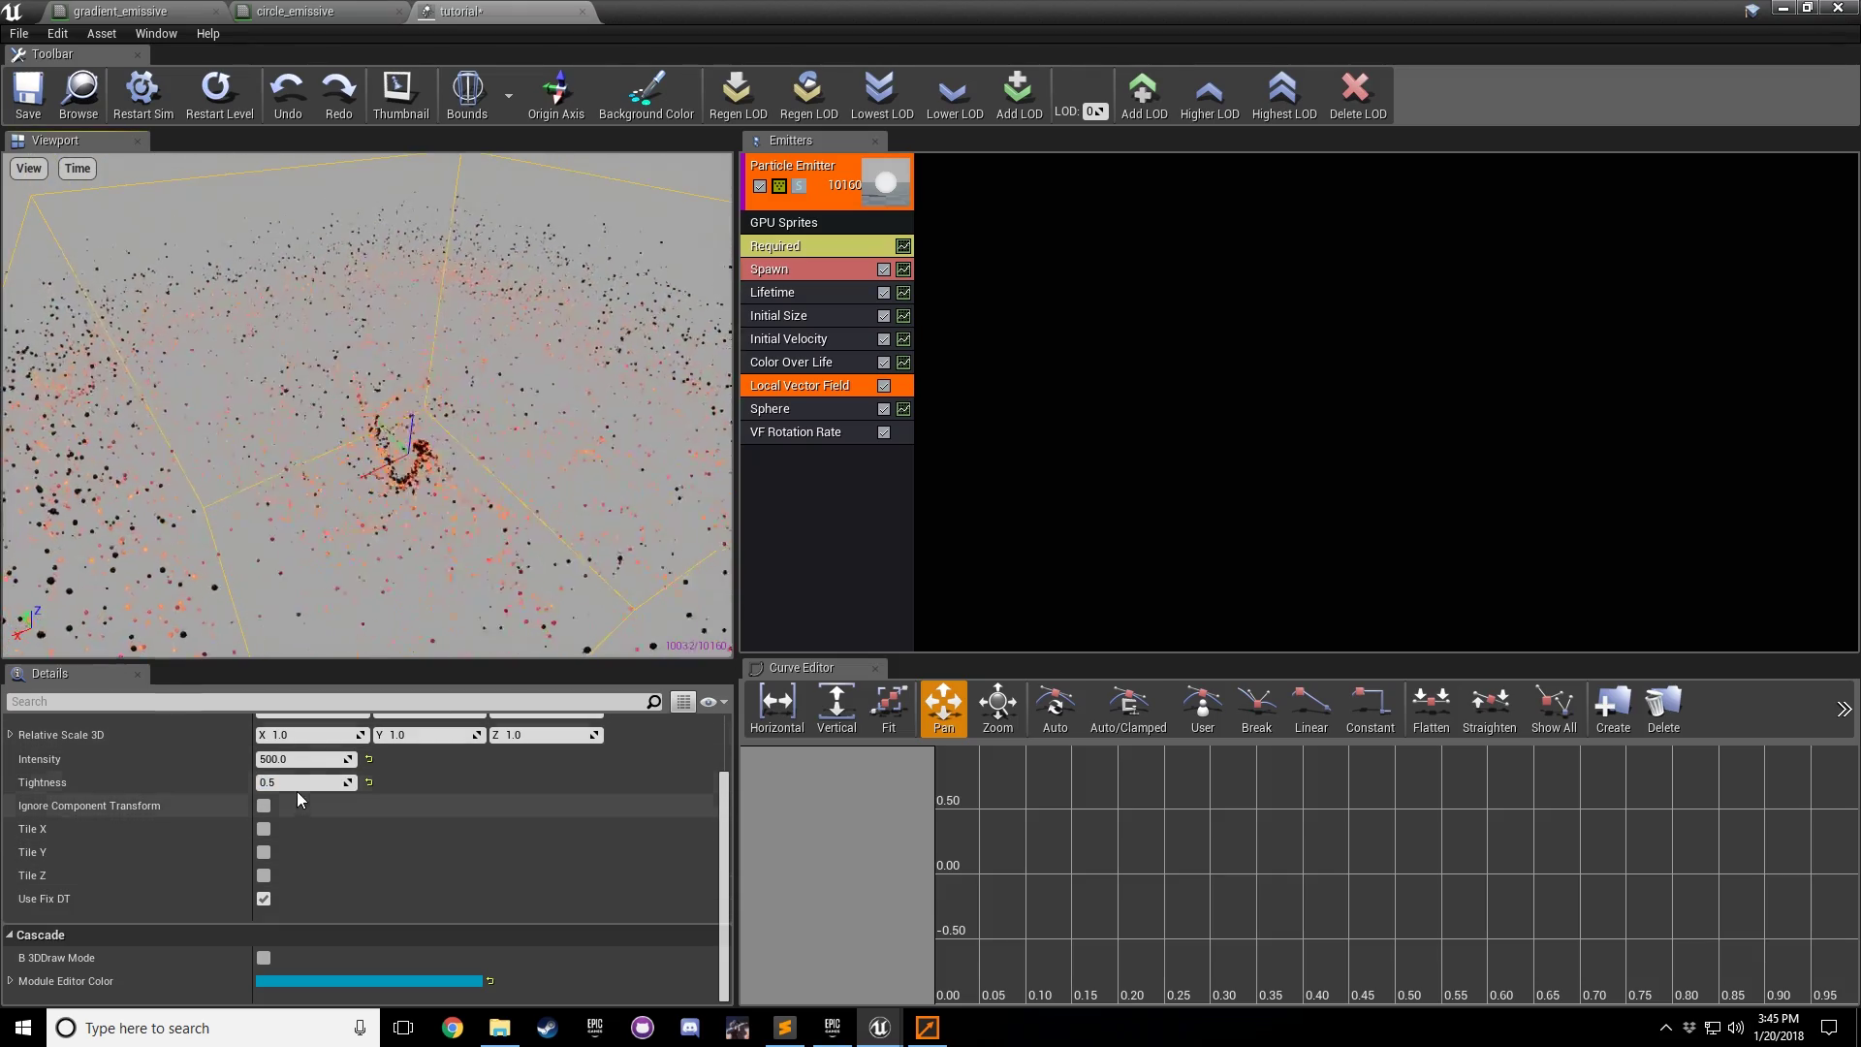
text(0)
key(Return)
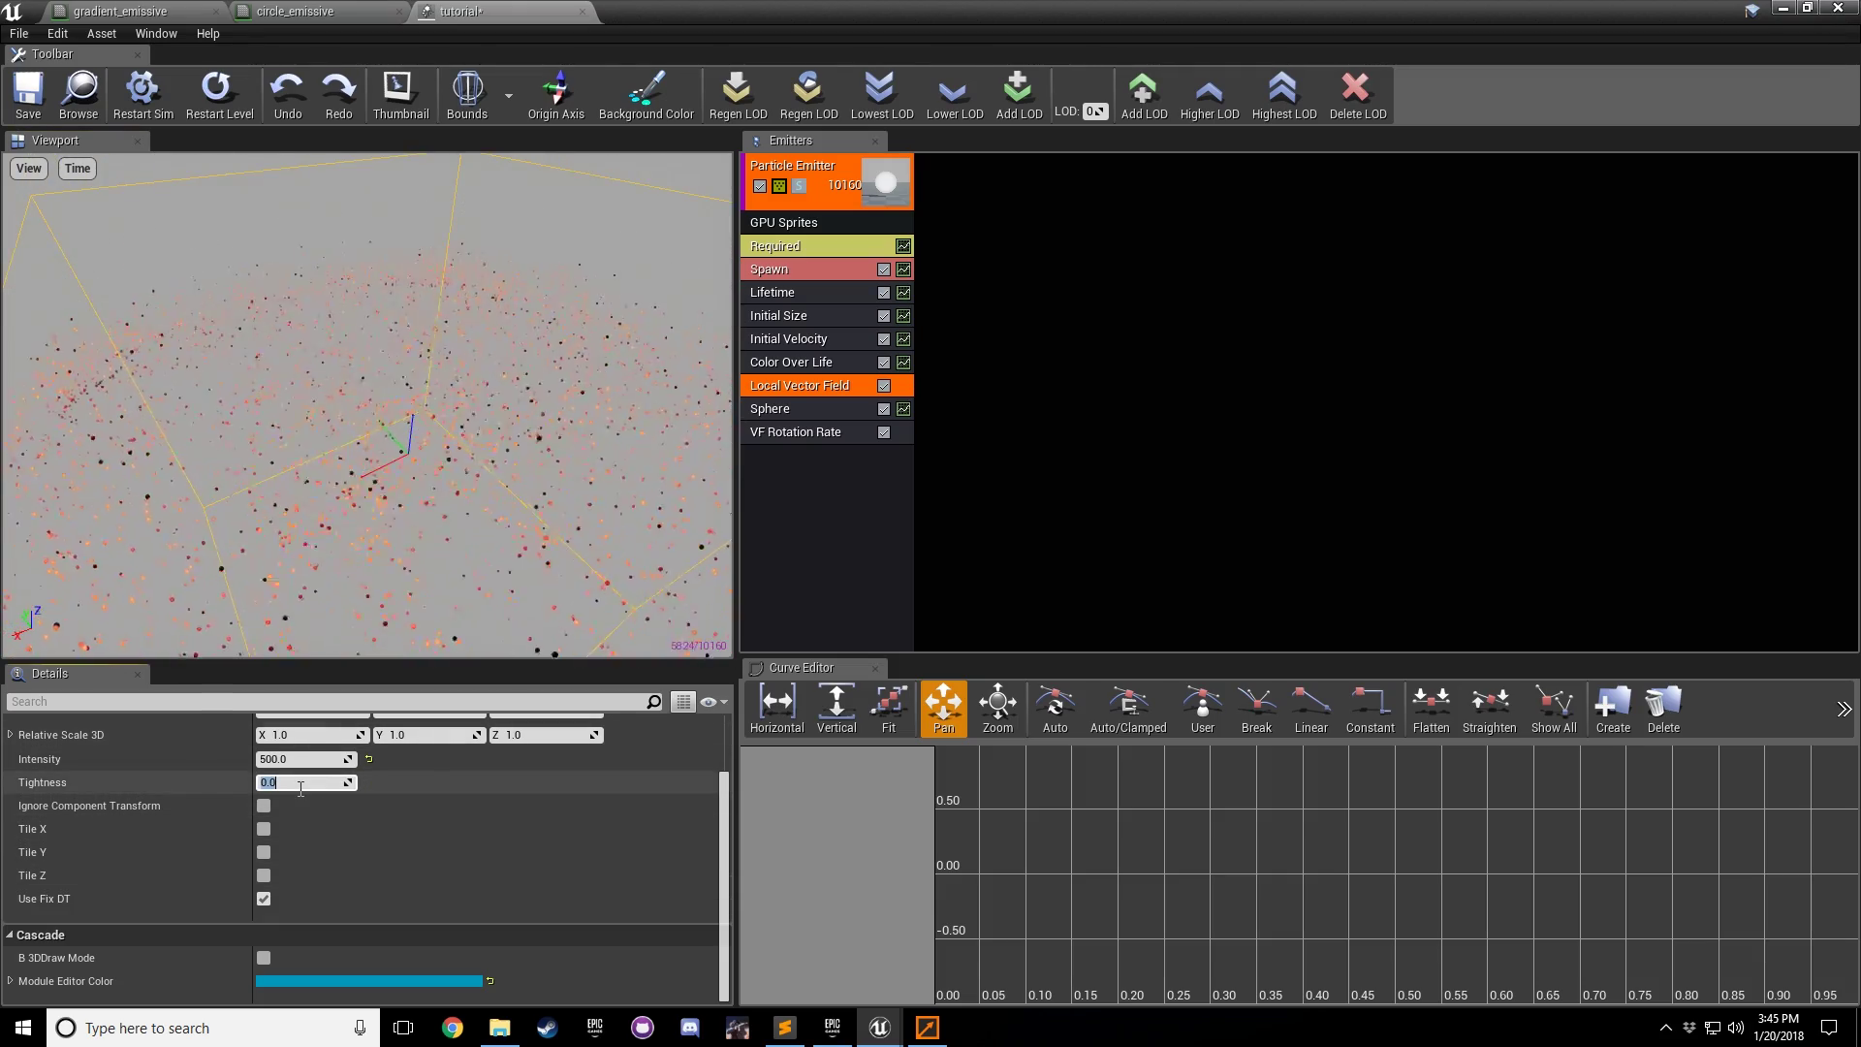
scroll(407, 436, down, 5)
drag(407, 436, 347, 479)
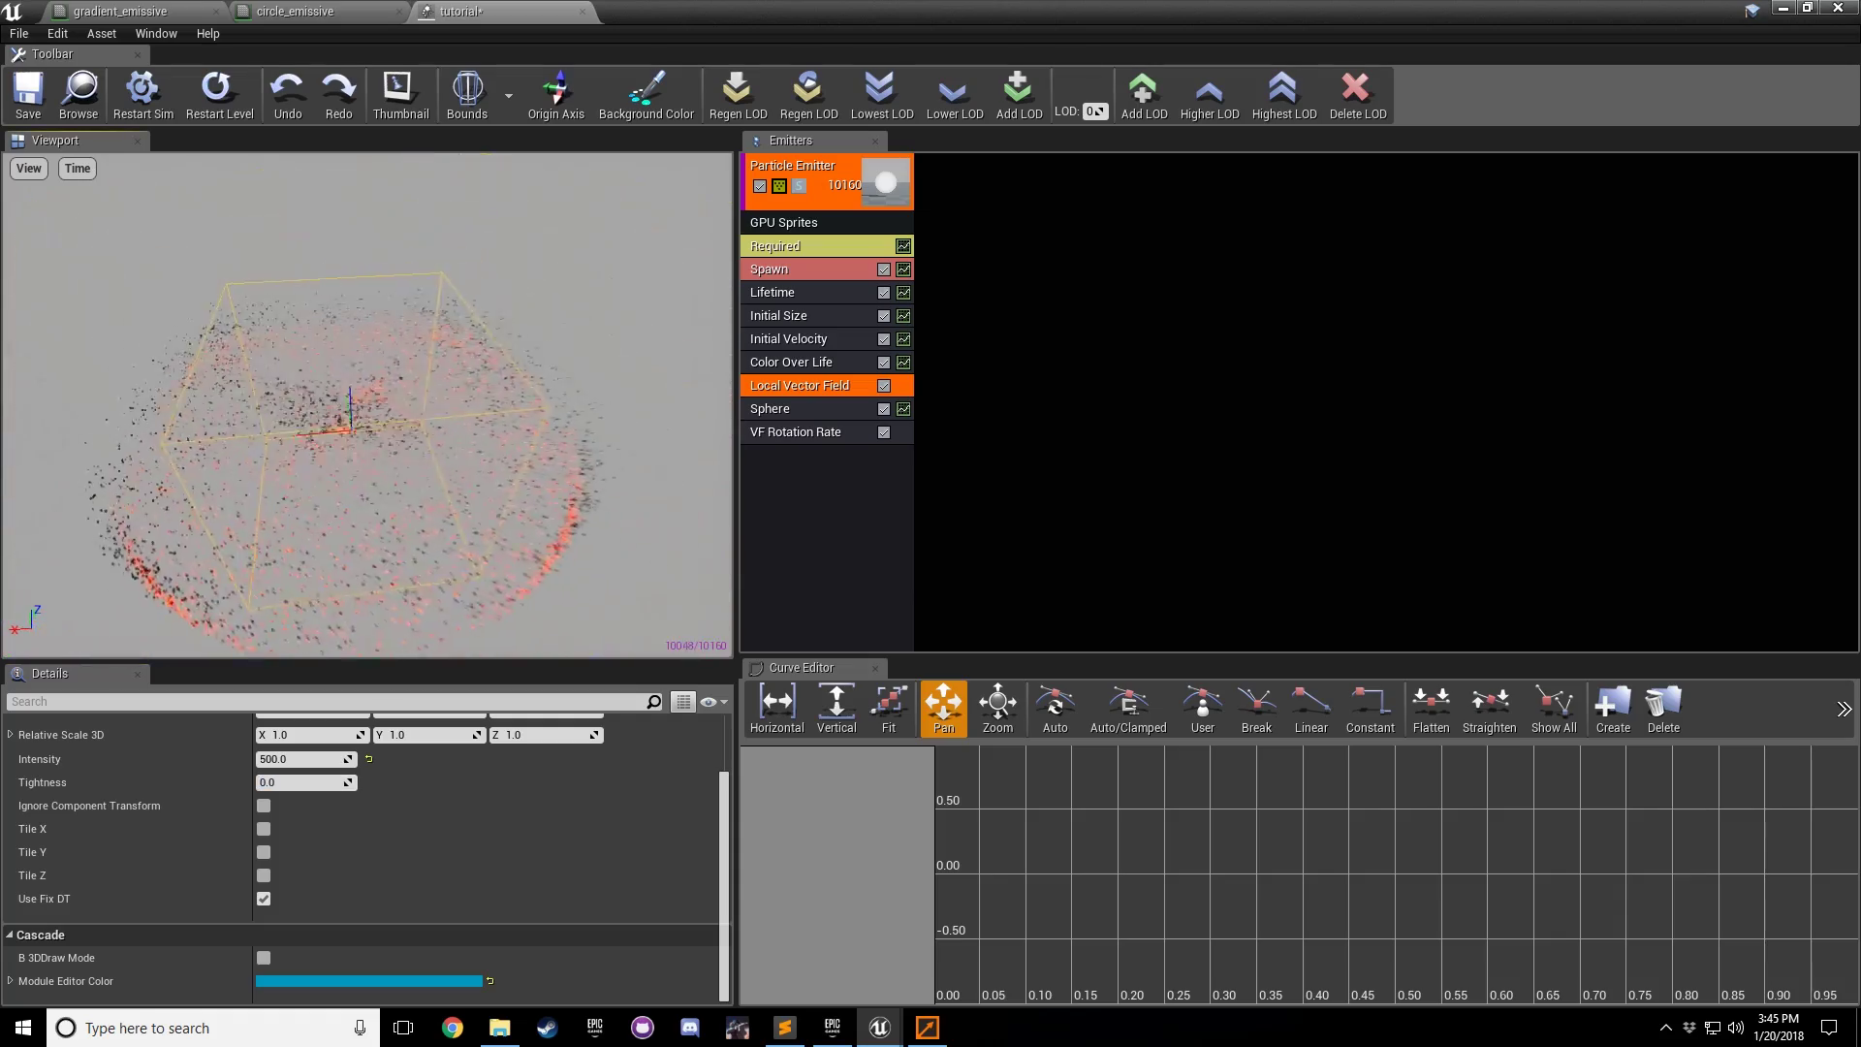
scroll(347, 480, up, 3)
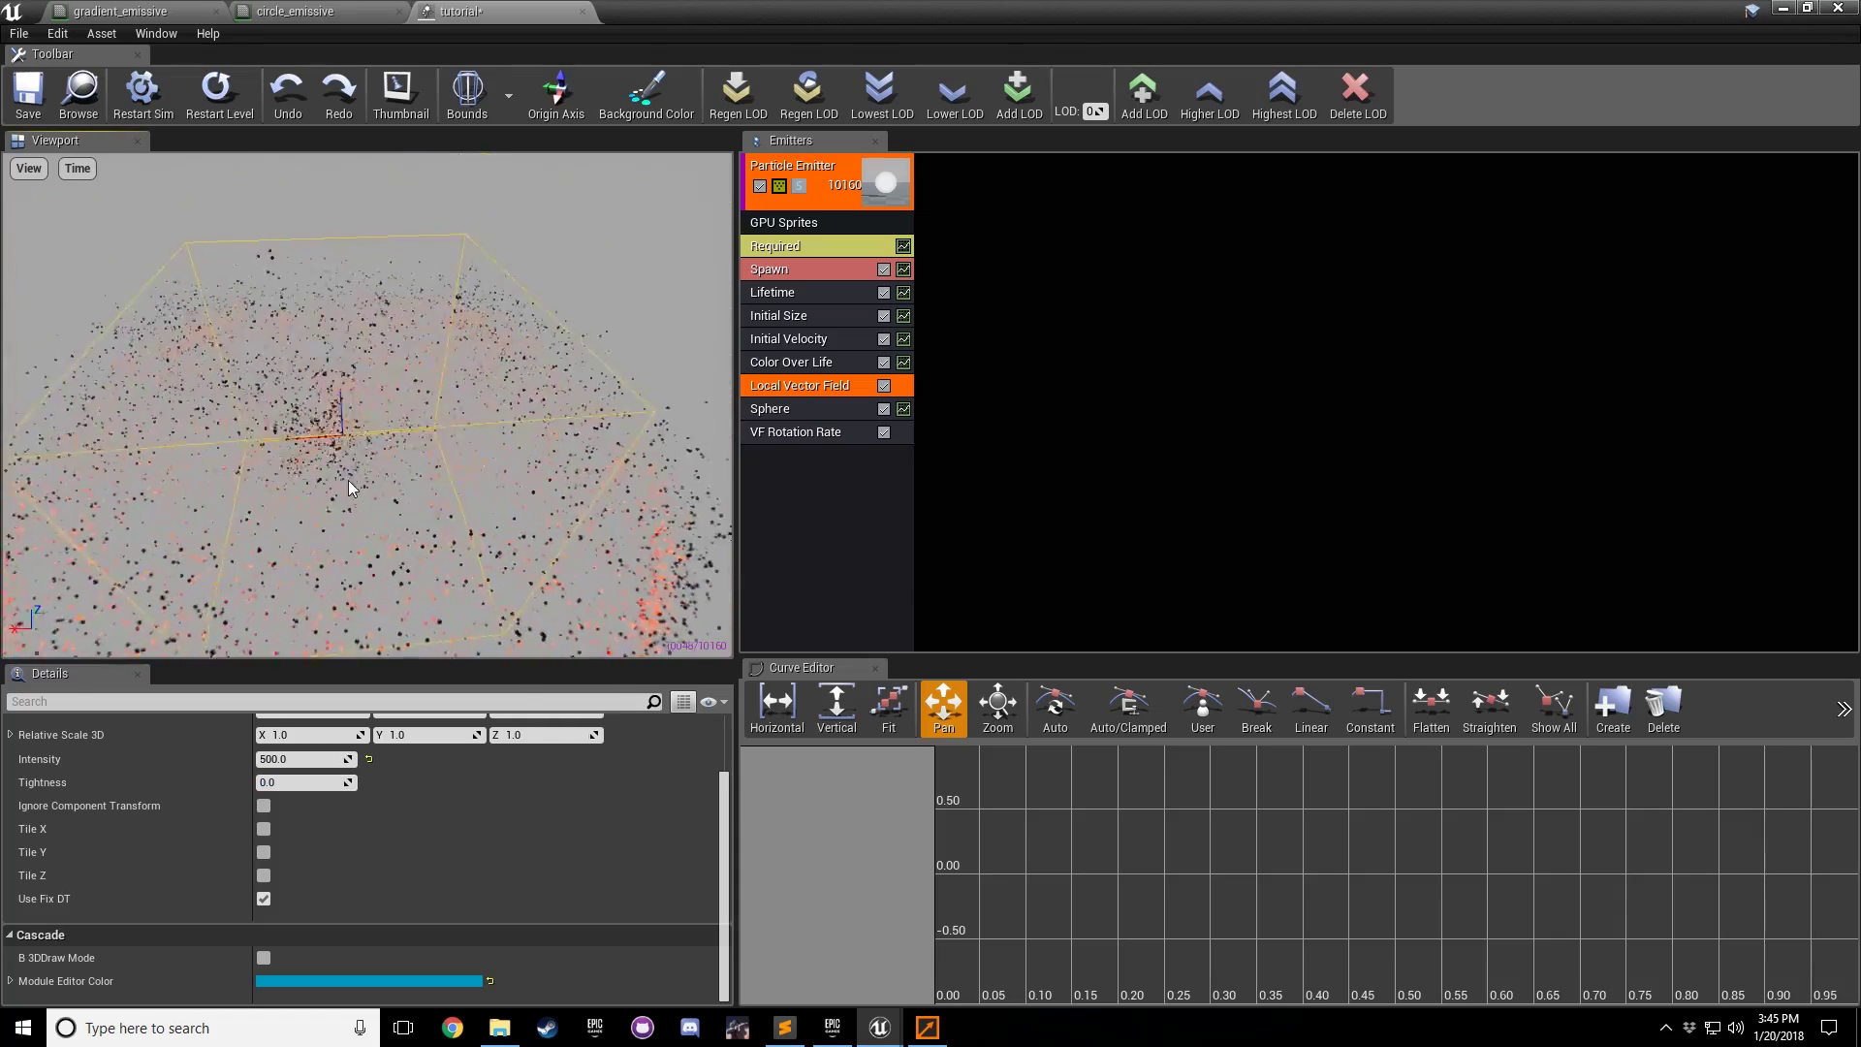
Step: Set the Local Vector Field's tightness to 1 and inspect how the particles follow the field in the preview
click(299, 784)
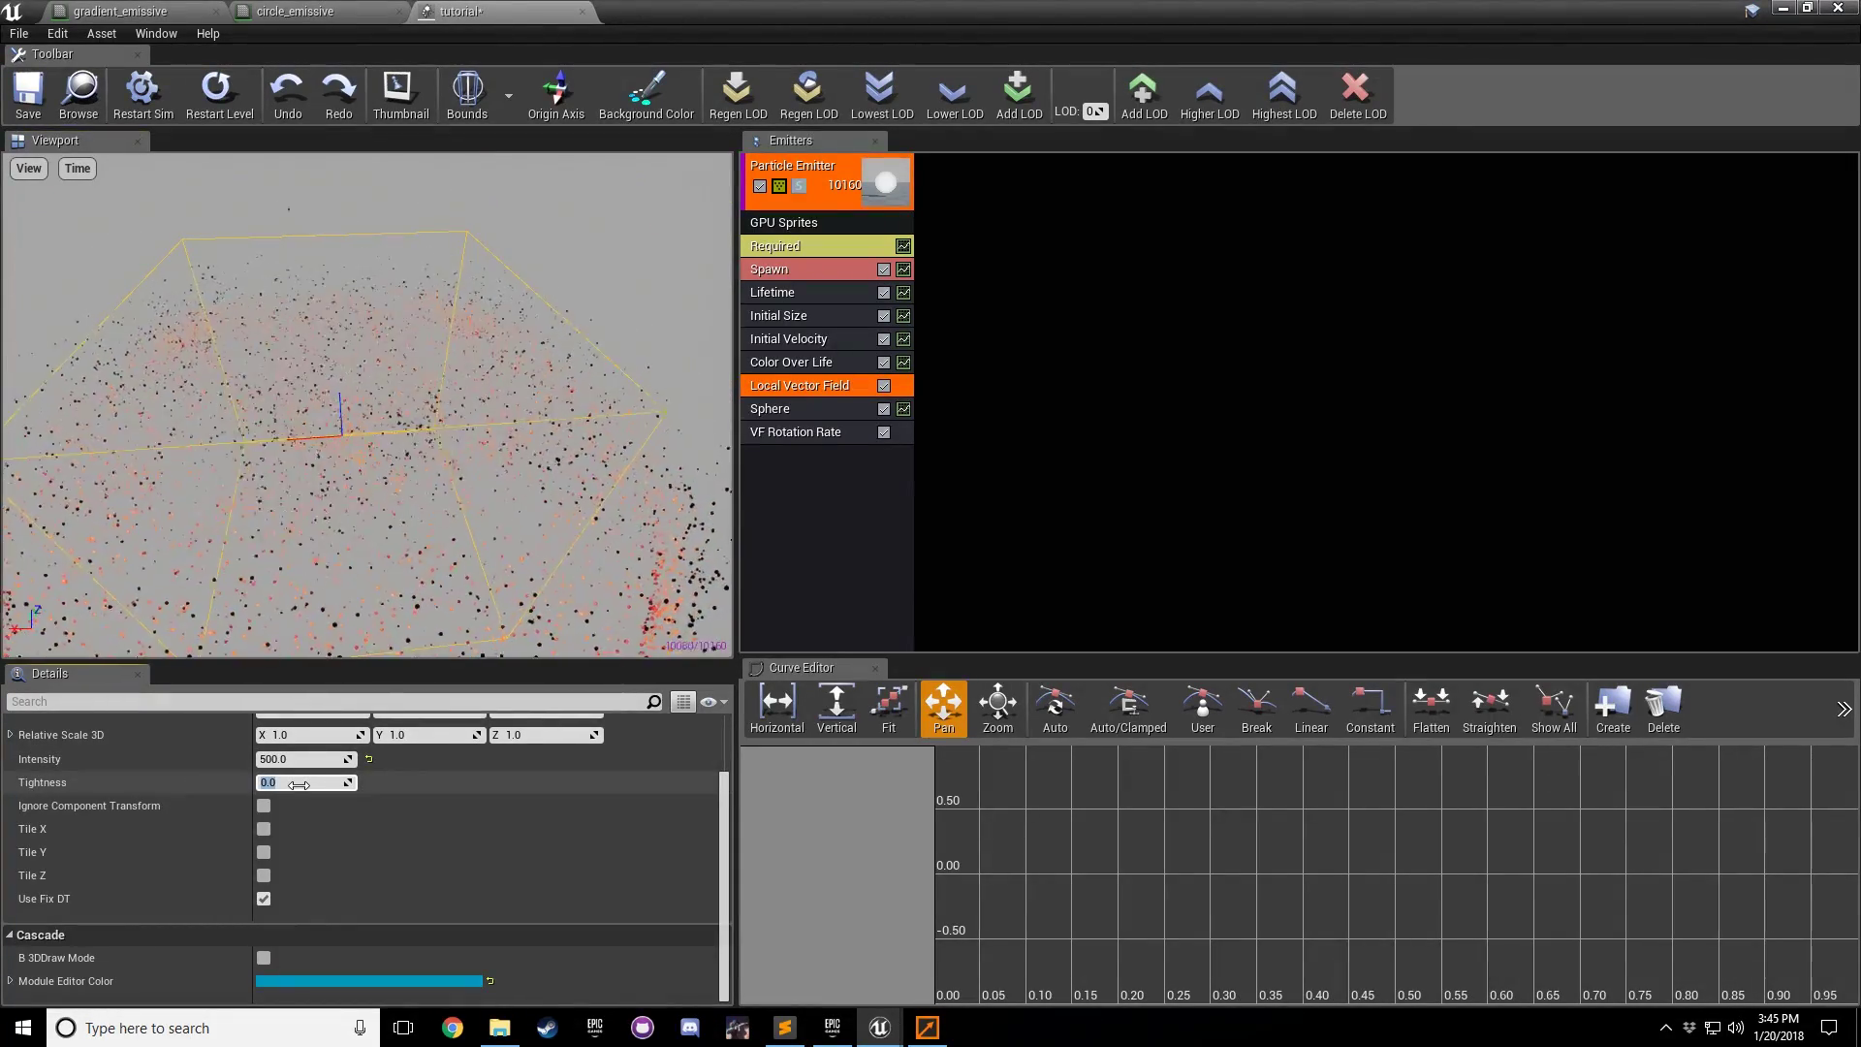
text(1)
key(Return)
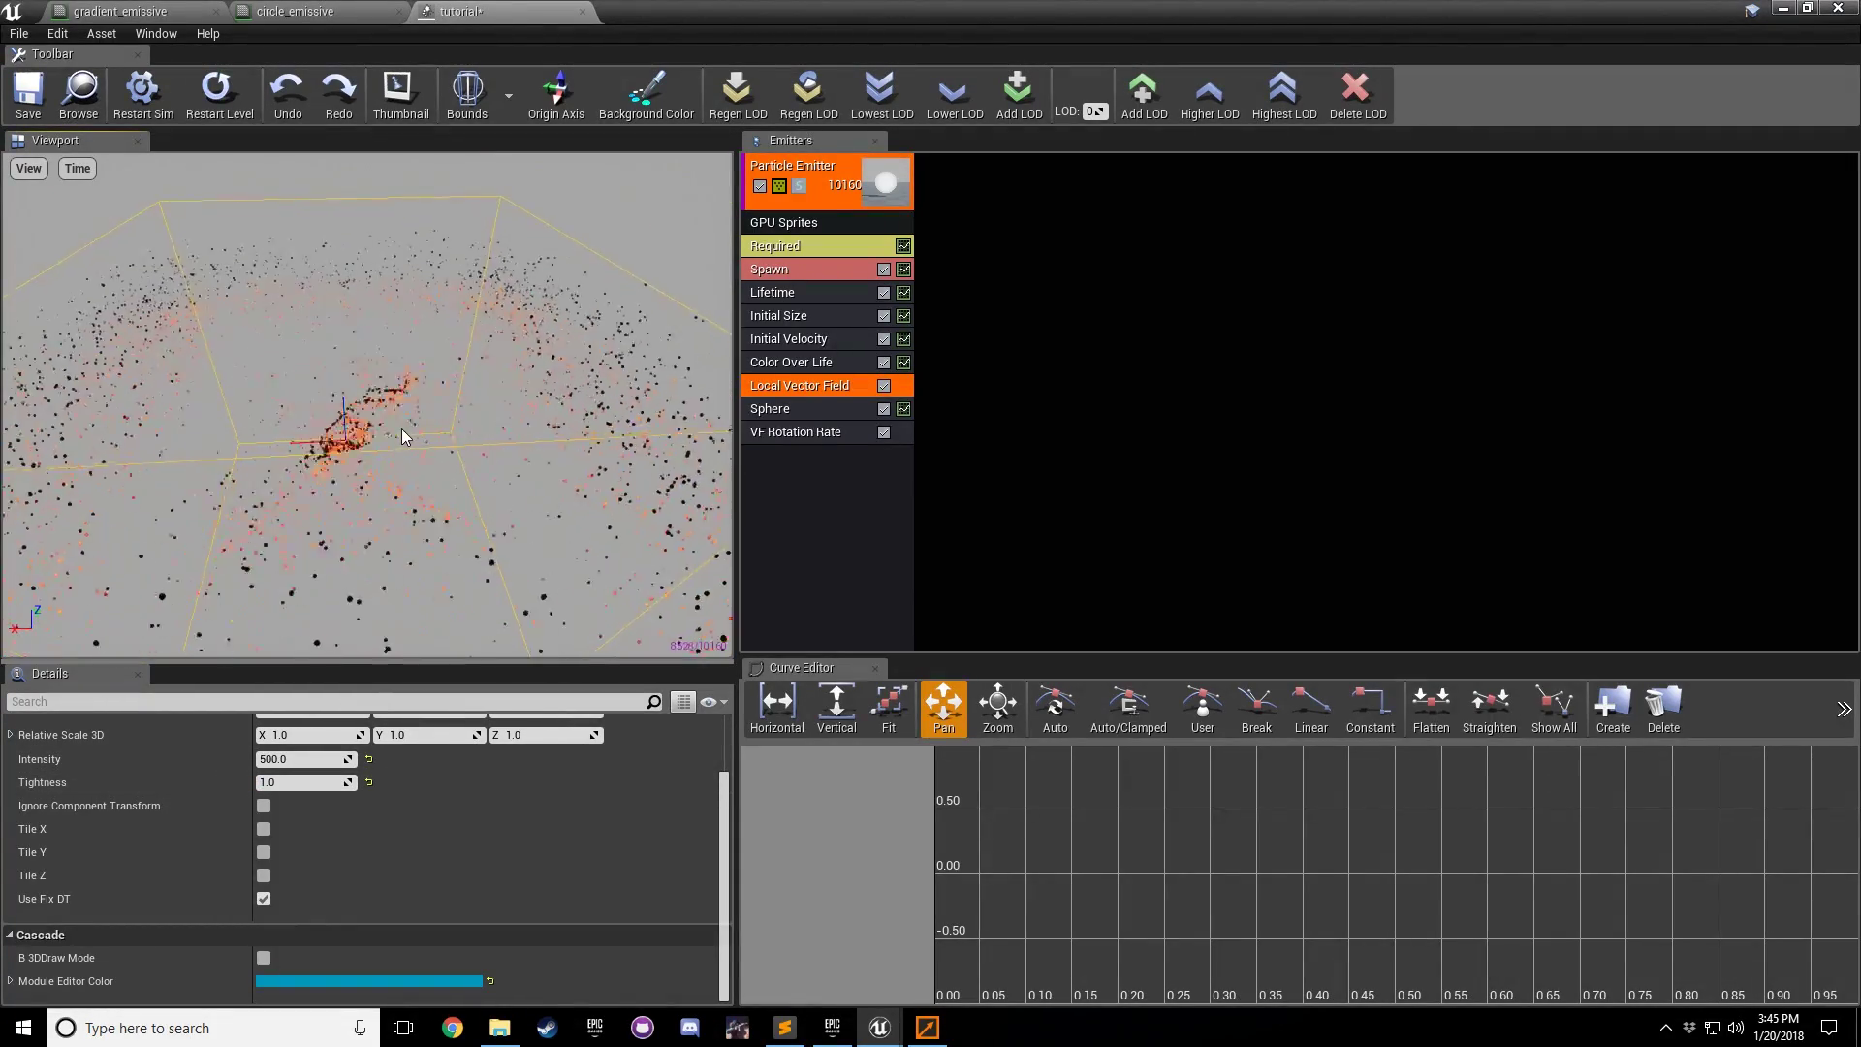
drag(400, 430, 415, 502)
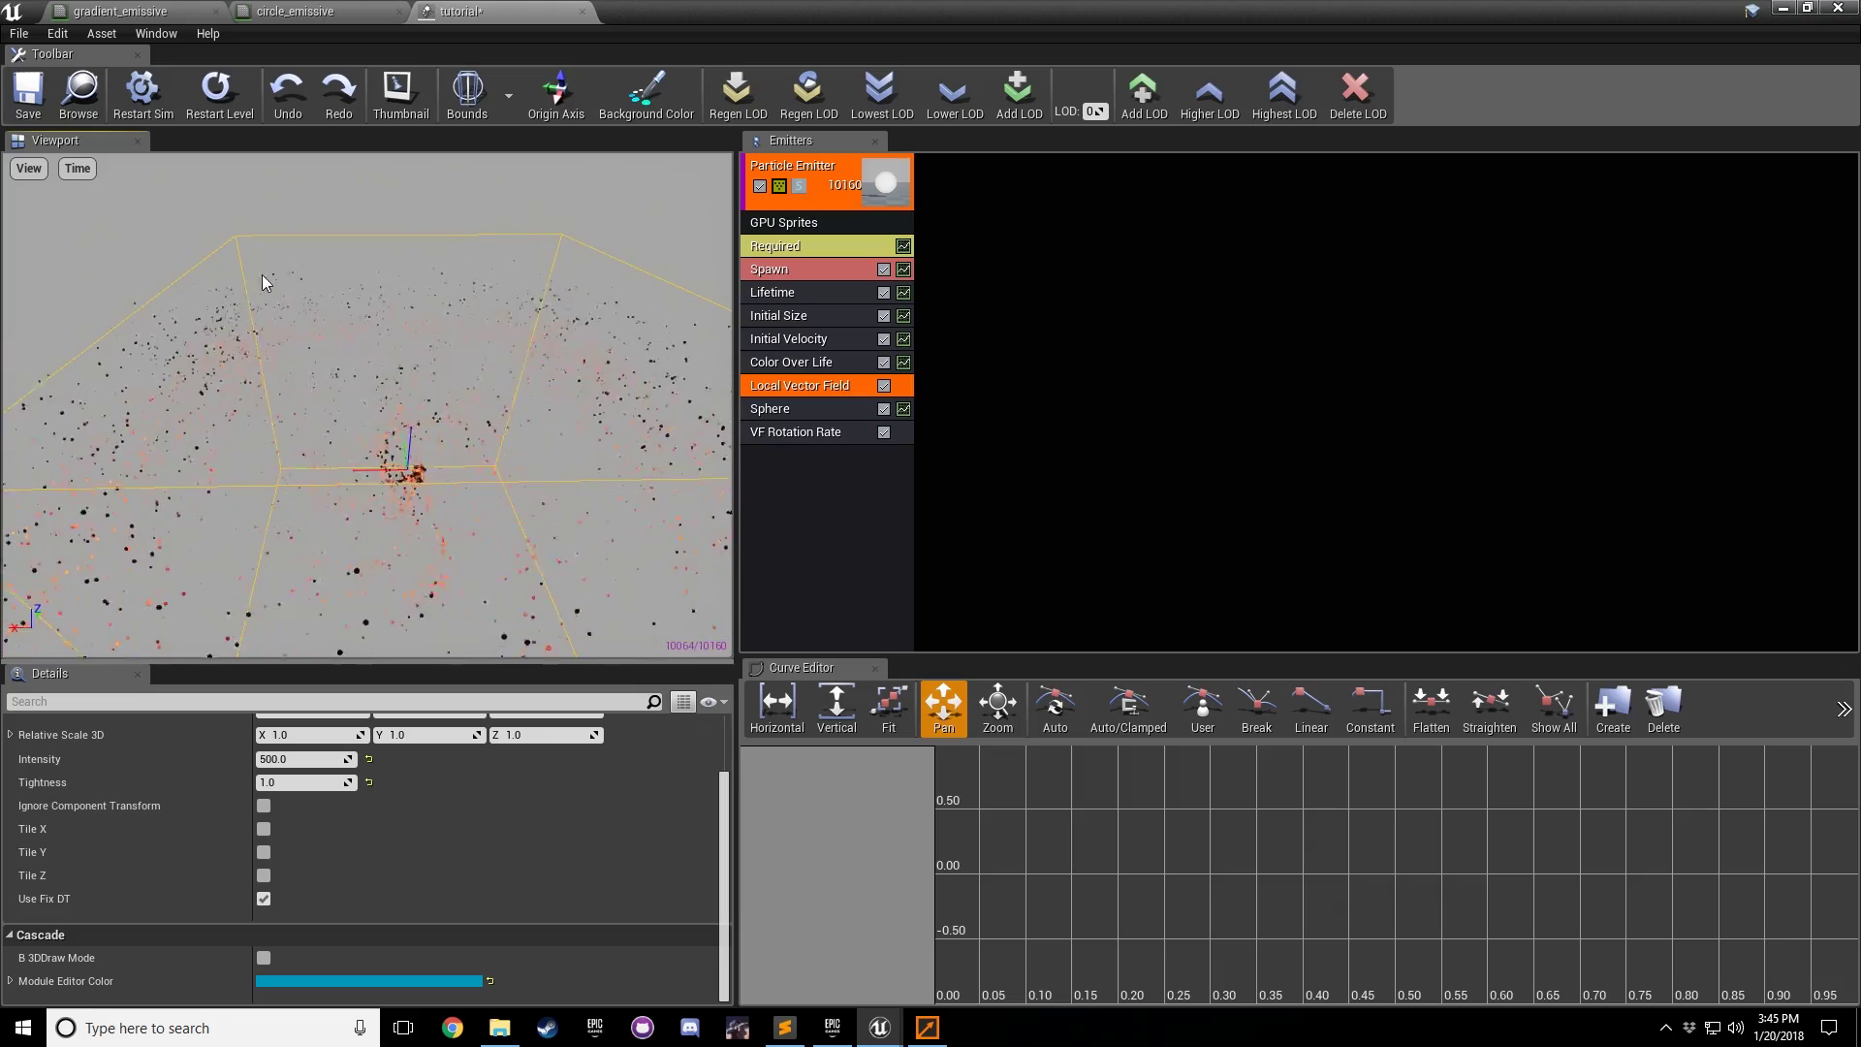
right_drag(383, 467, 469, 642)
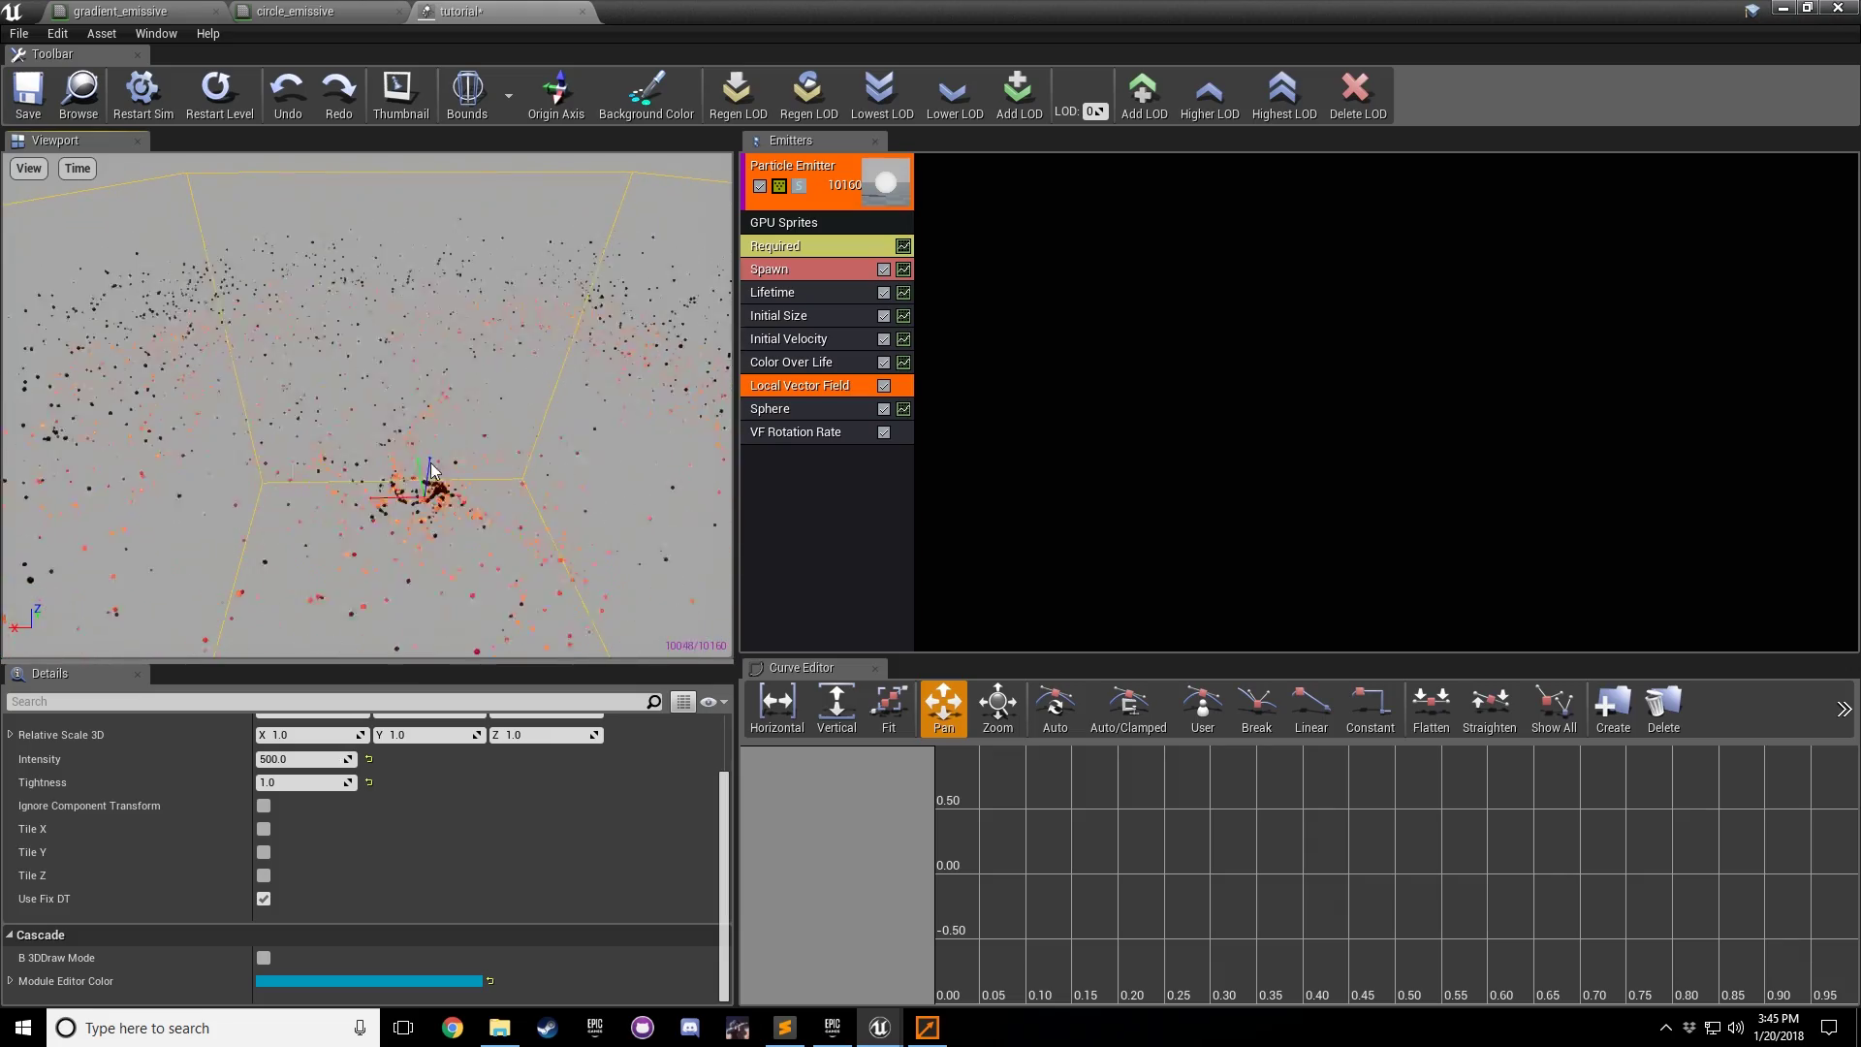
Step: Examine the fully tight particle motion from a distance, from other angles and close to the field's centre
scroll(444, 519, down, 4)
scroll(416, 507, down, 2)
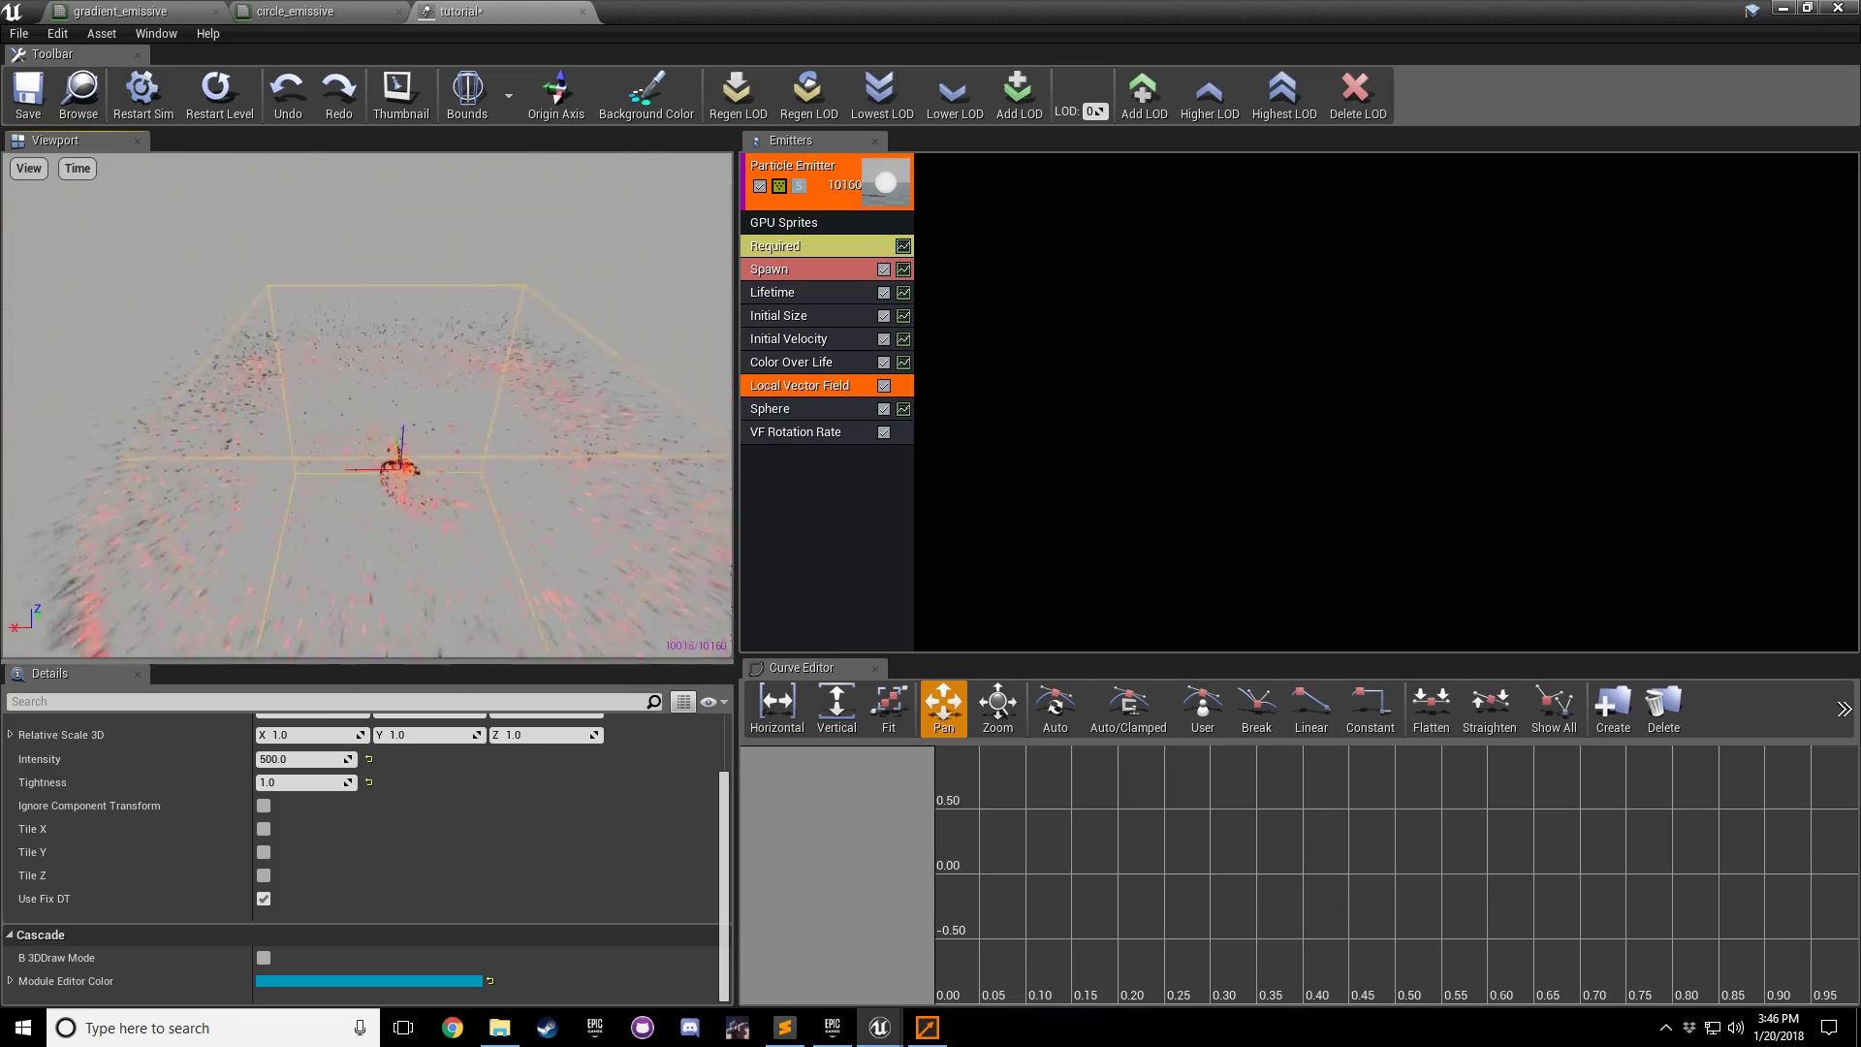
drag(416, 508, 420, 575)
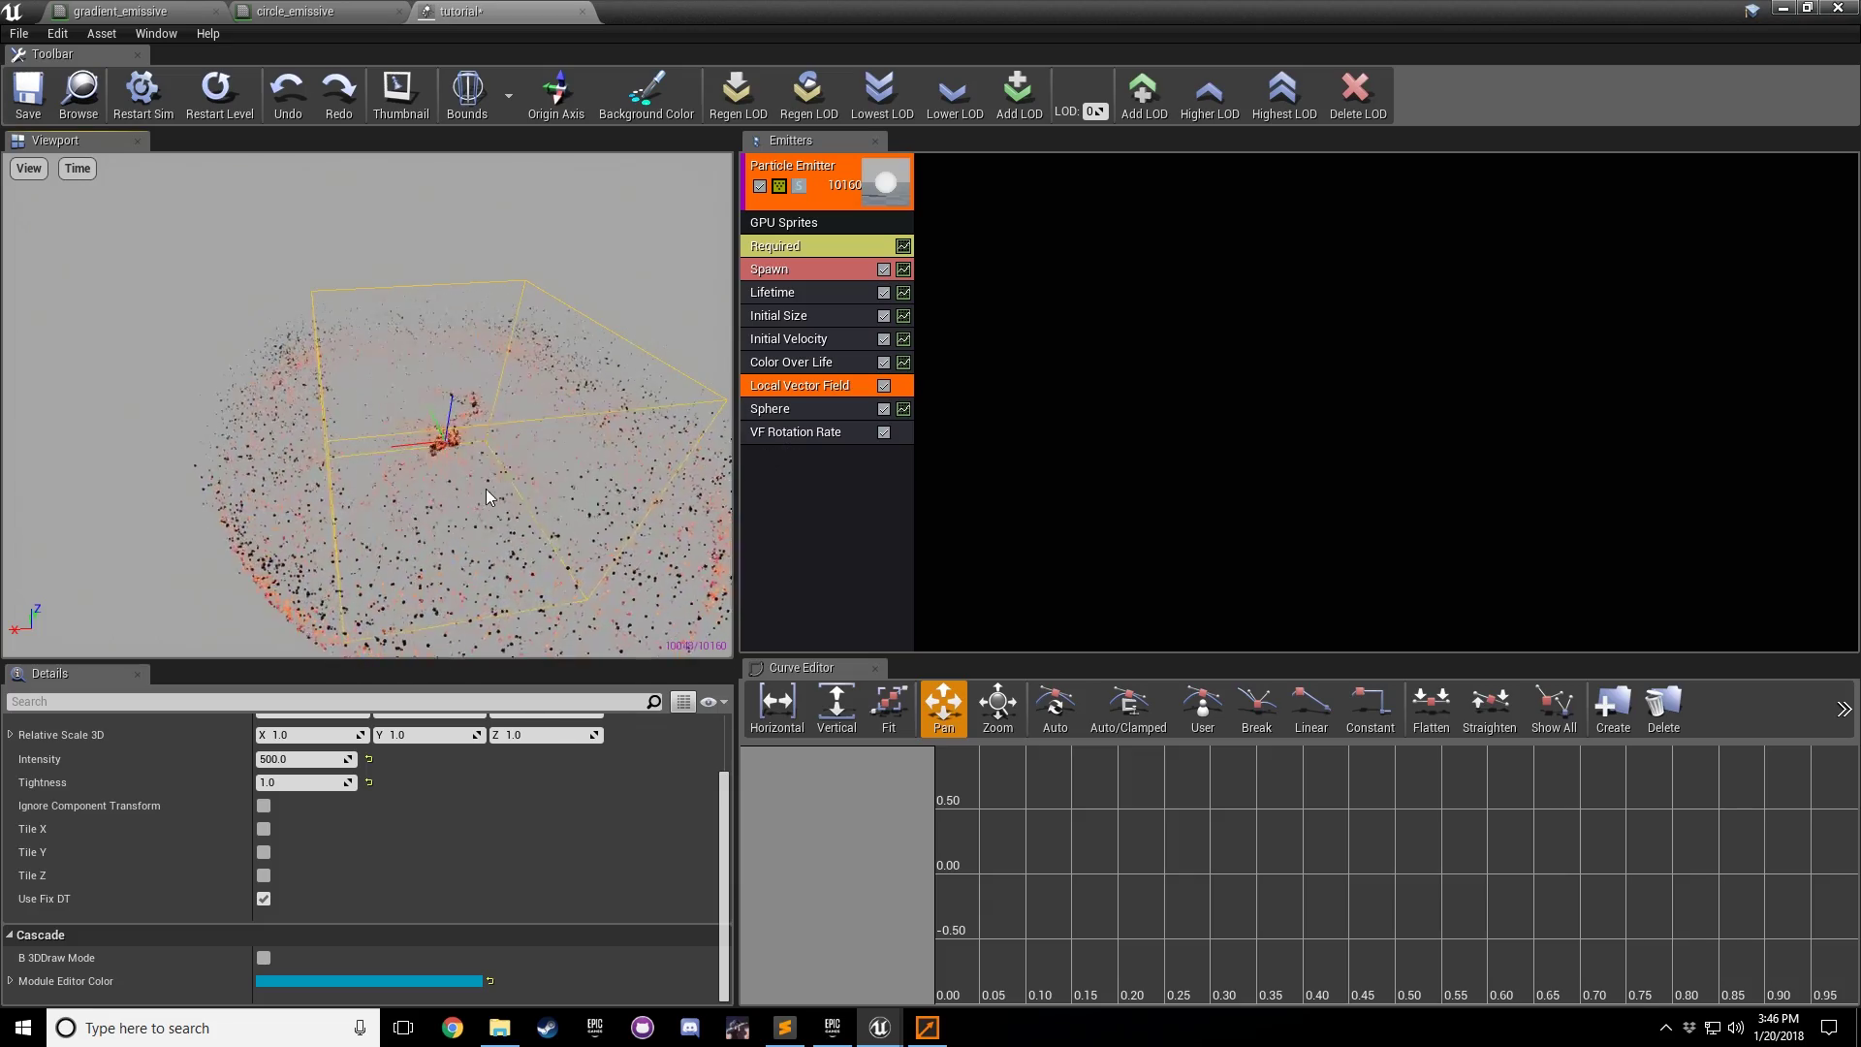
drag(486, 489, 584, 452)
scroll(418, 454, up, 2)
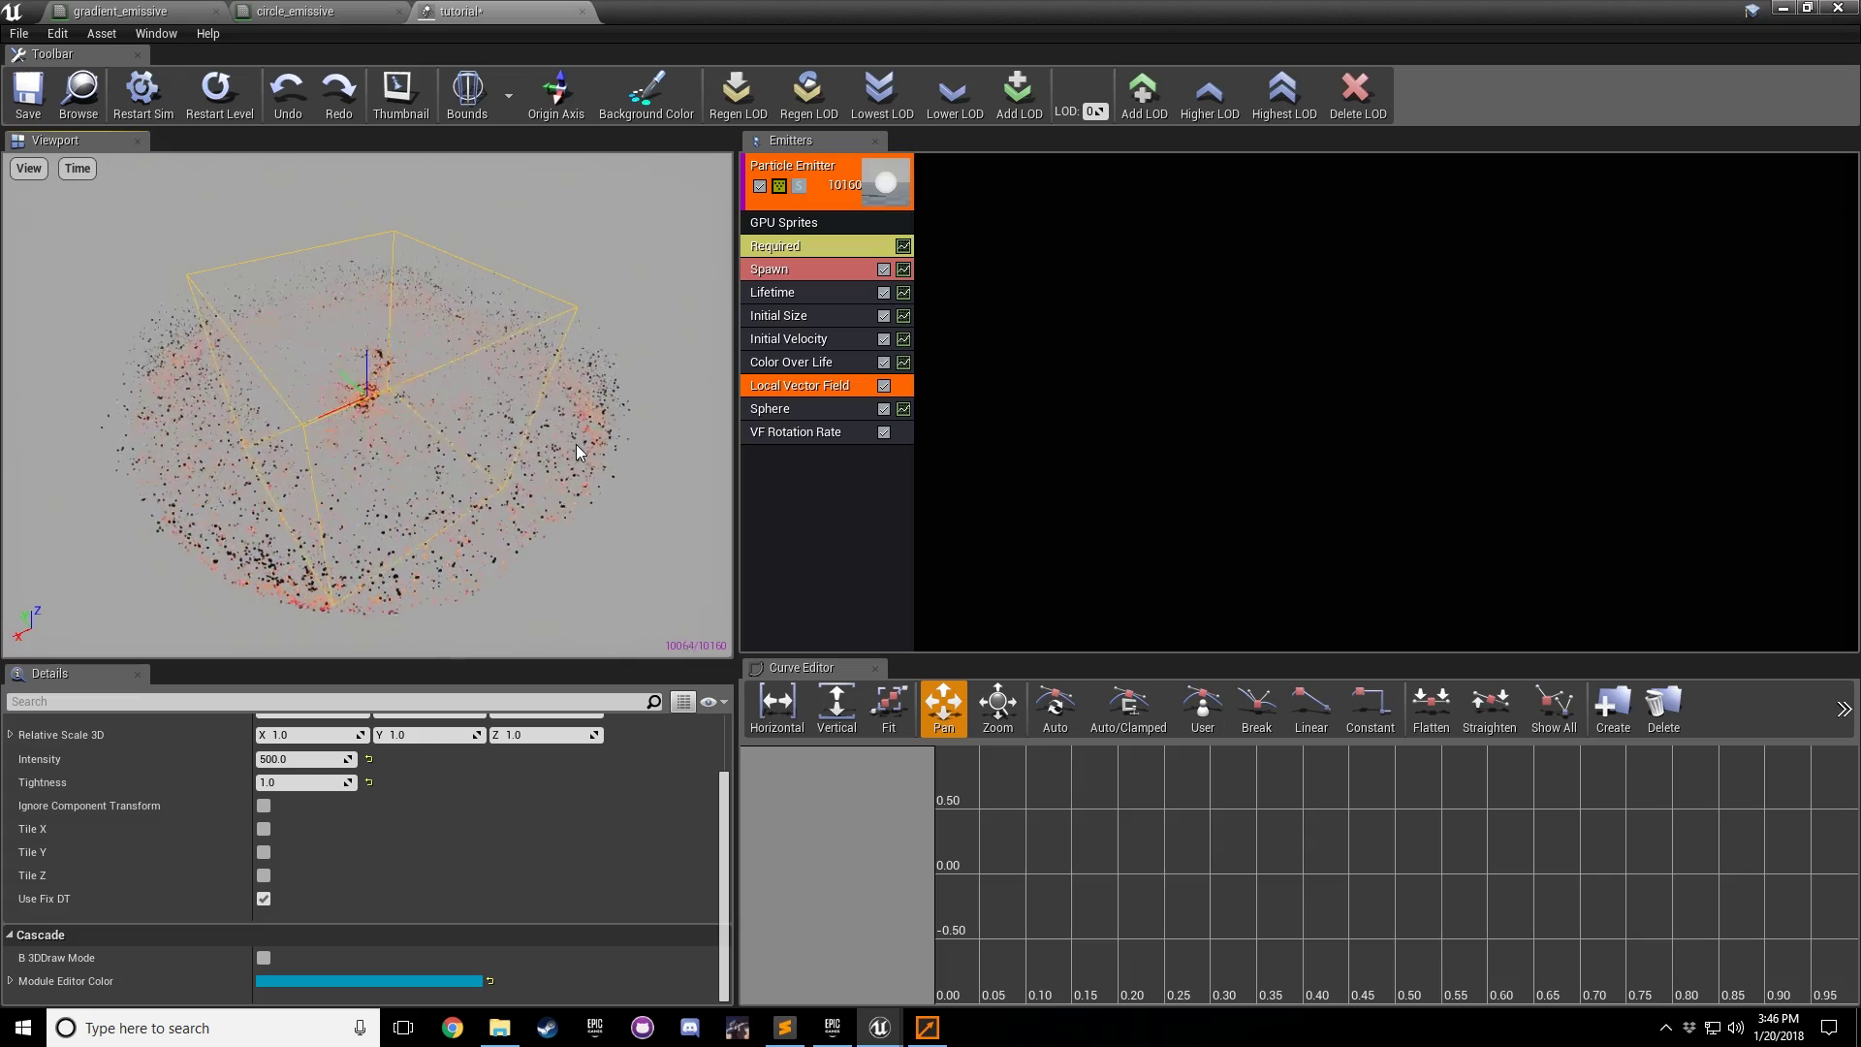
scroll(508, 444, up, 4)
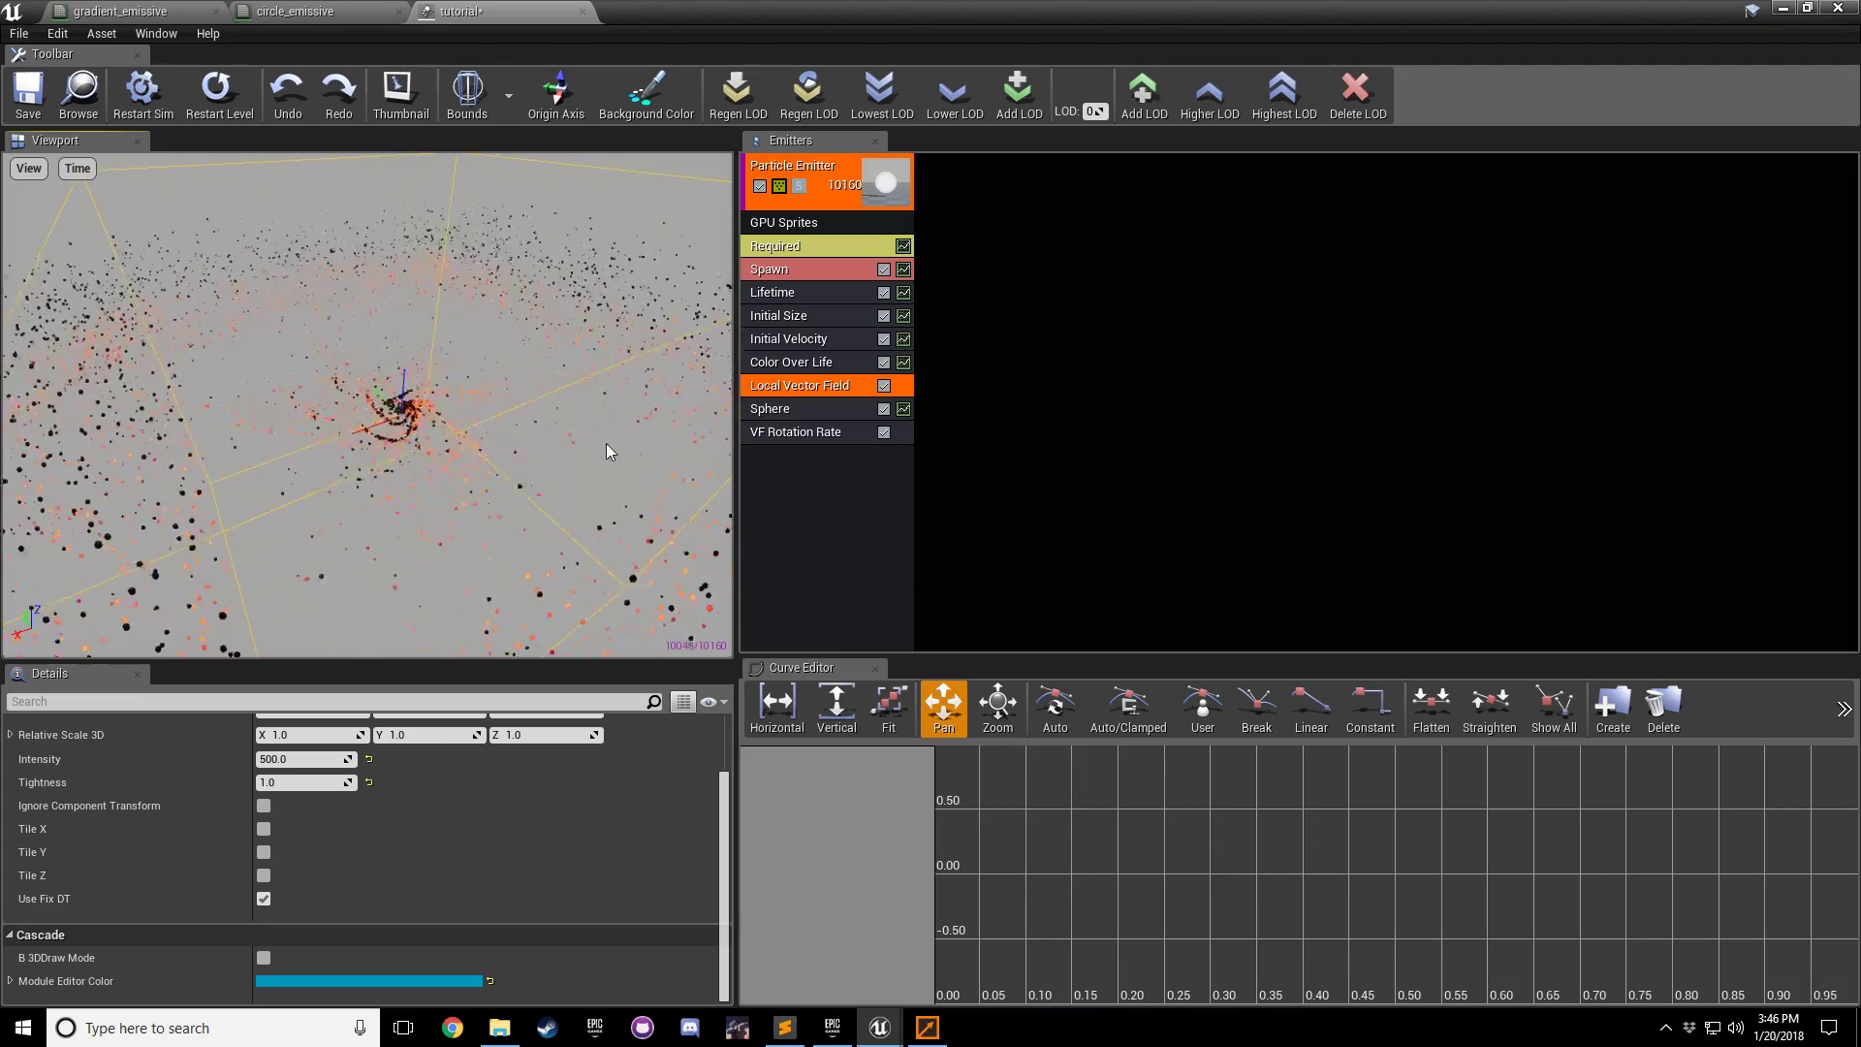
Step: Add a second particle emitter to the system and assign the circle_emissive material to it
click(1015, 195)
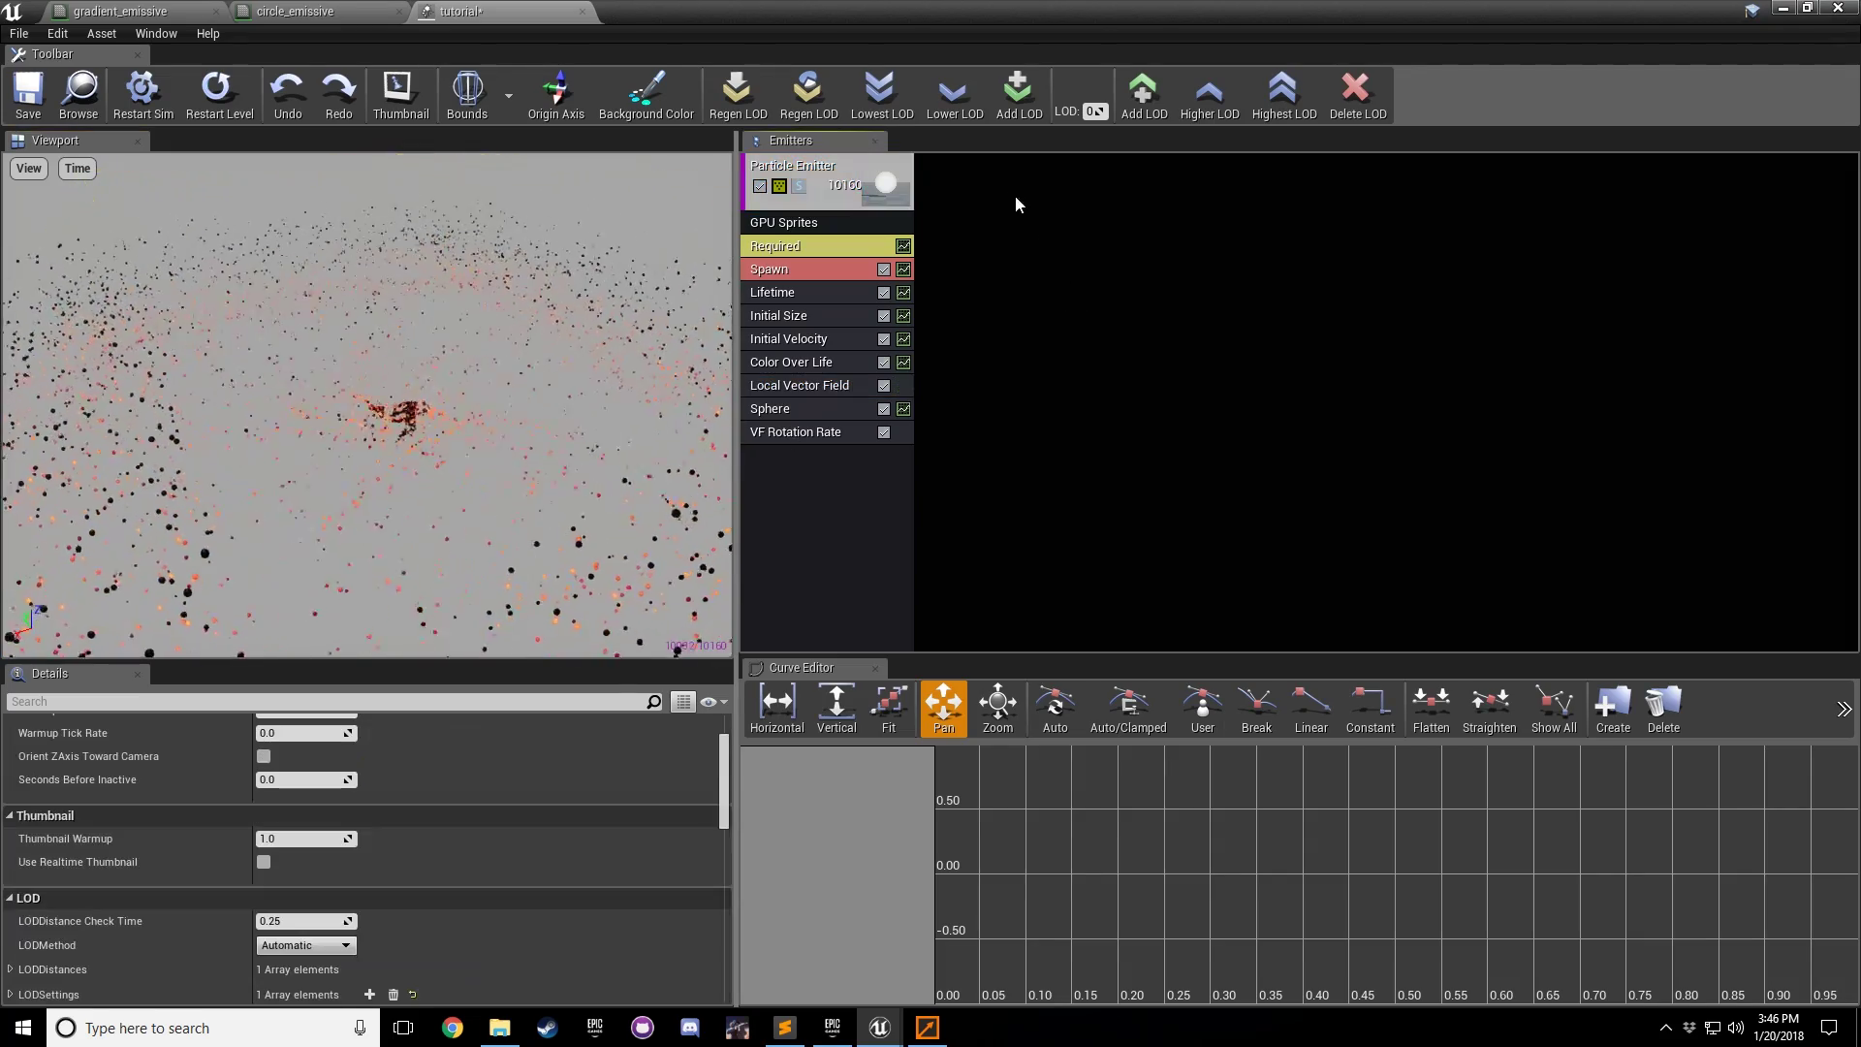
right_click(1014, 180)
click(1037, 189)
click(962, 246)
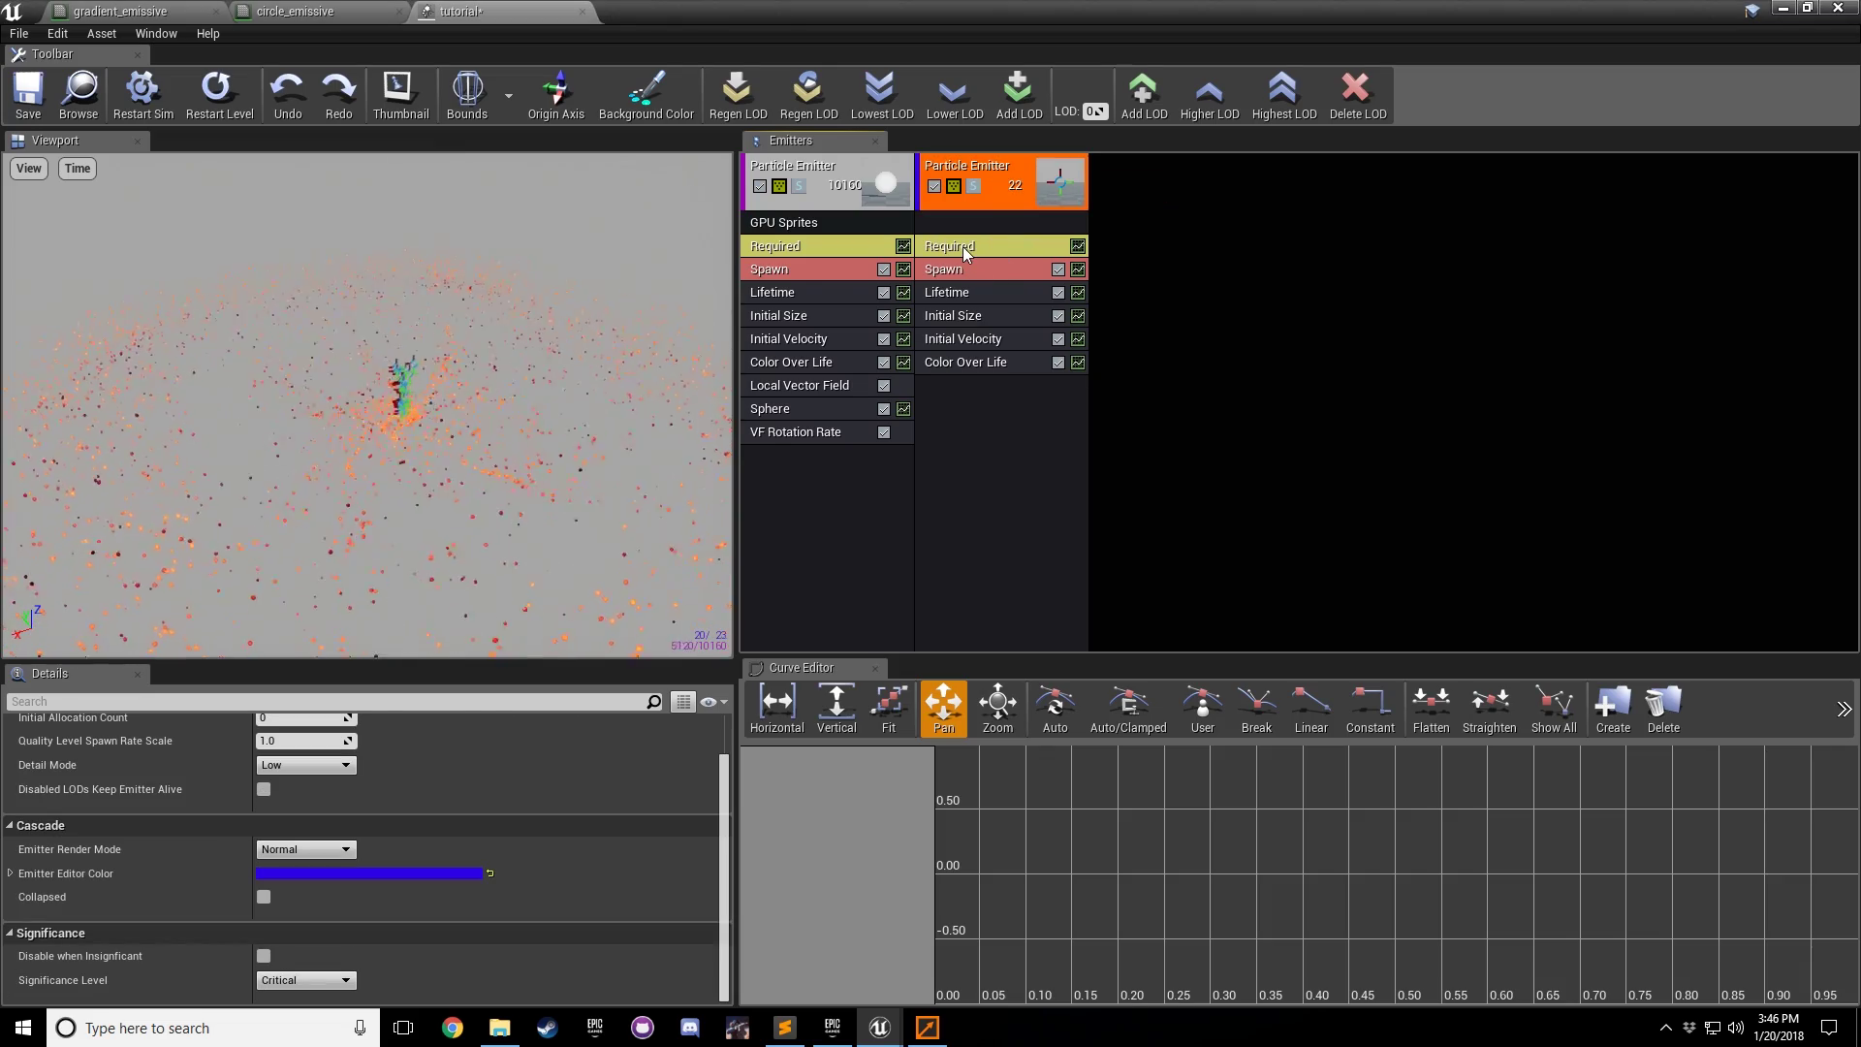
scroll(485, 776, up, 5)
click(358, 766)
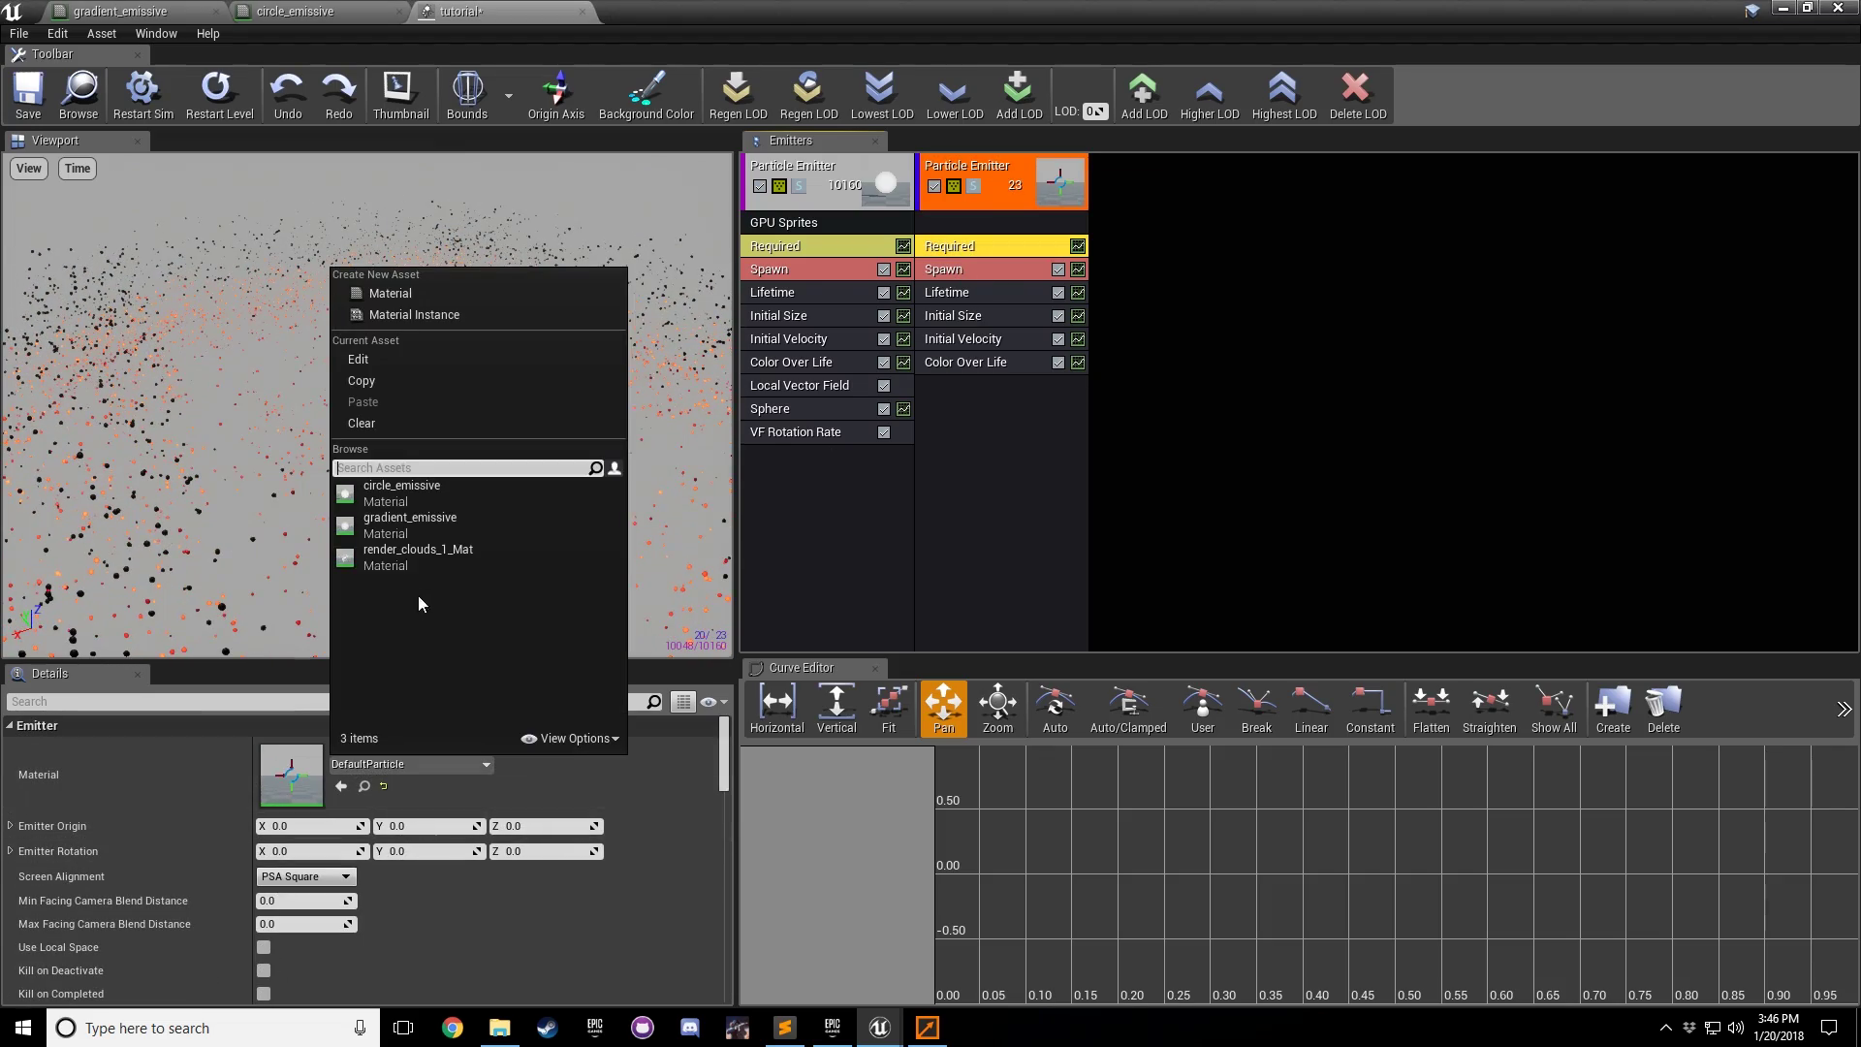
click(440, 496)
click(1108, 403)
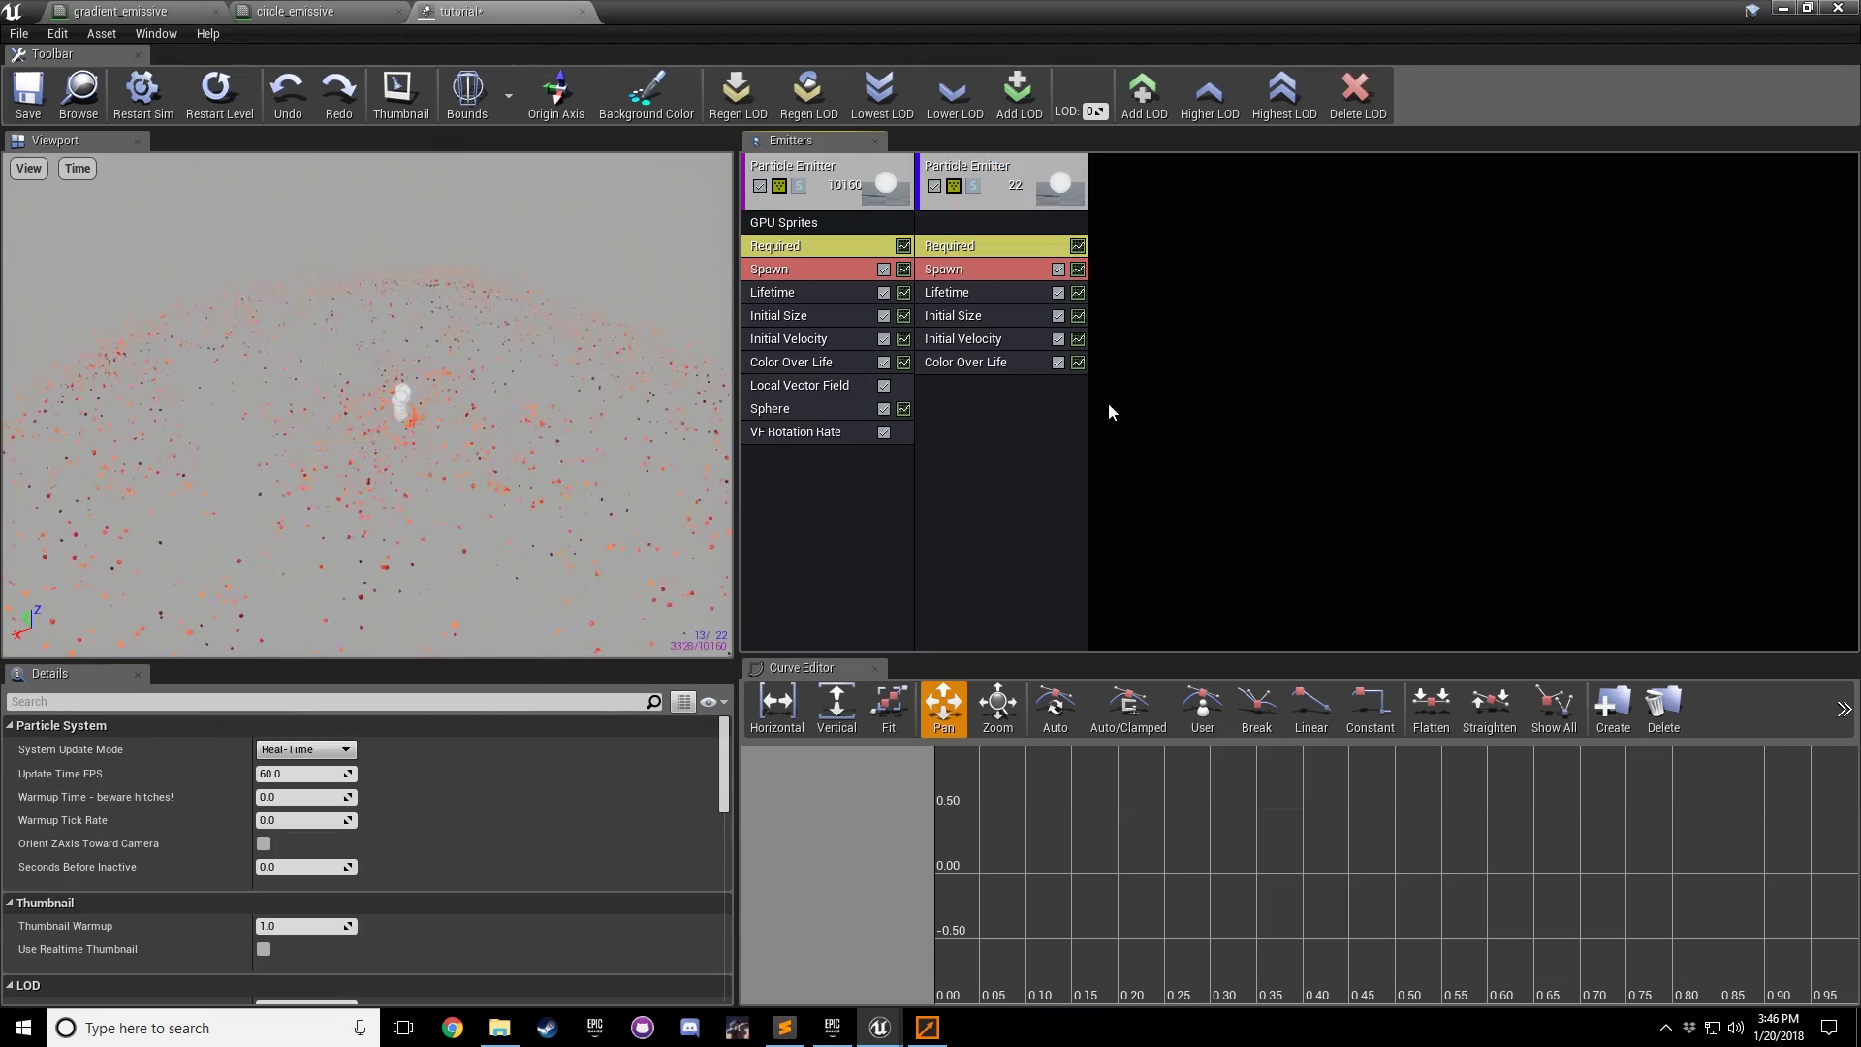
Step: Set both Color Over Life curve points of the second emitter to black
click(965, 361)
click(428, 891)
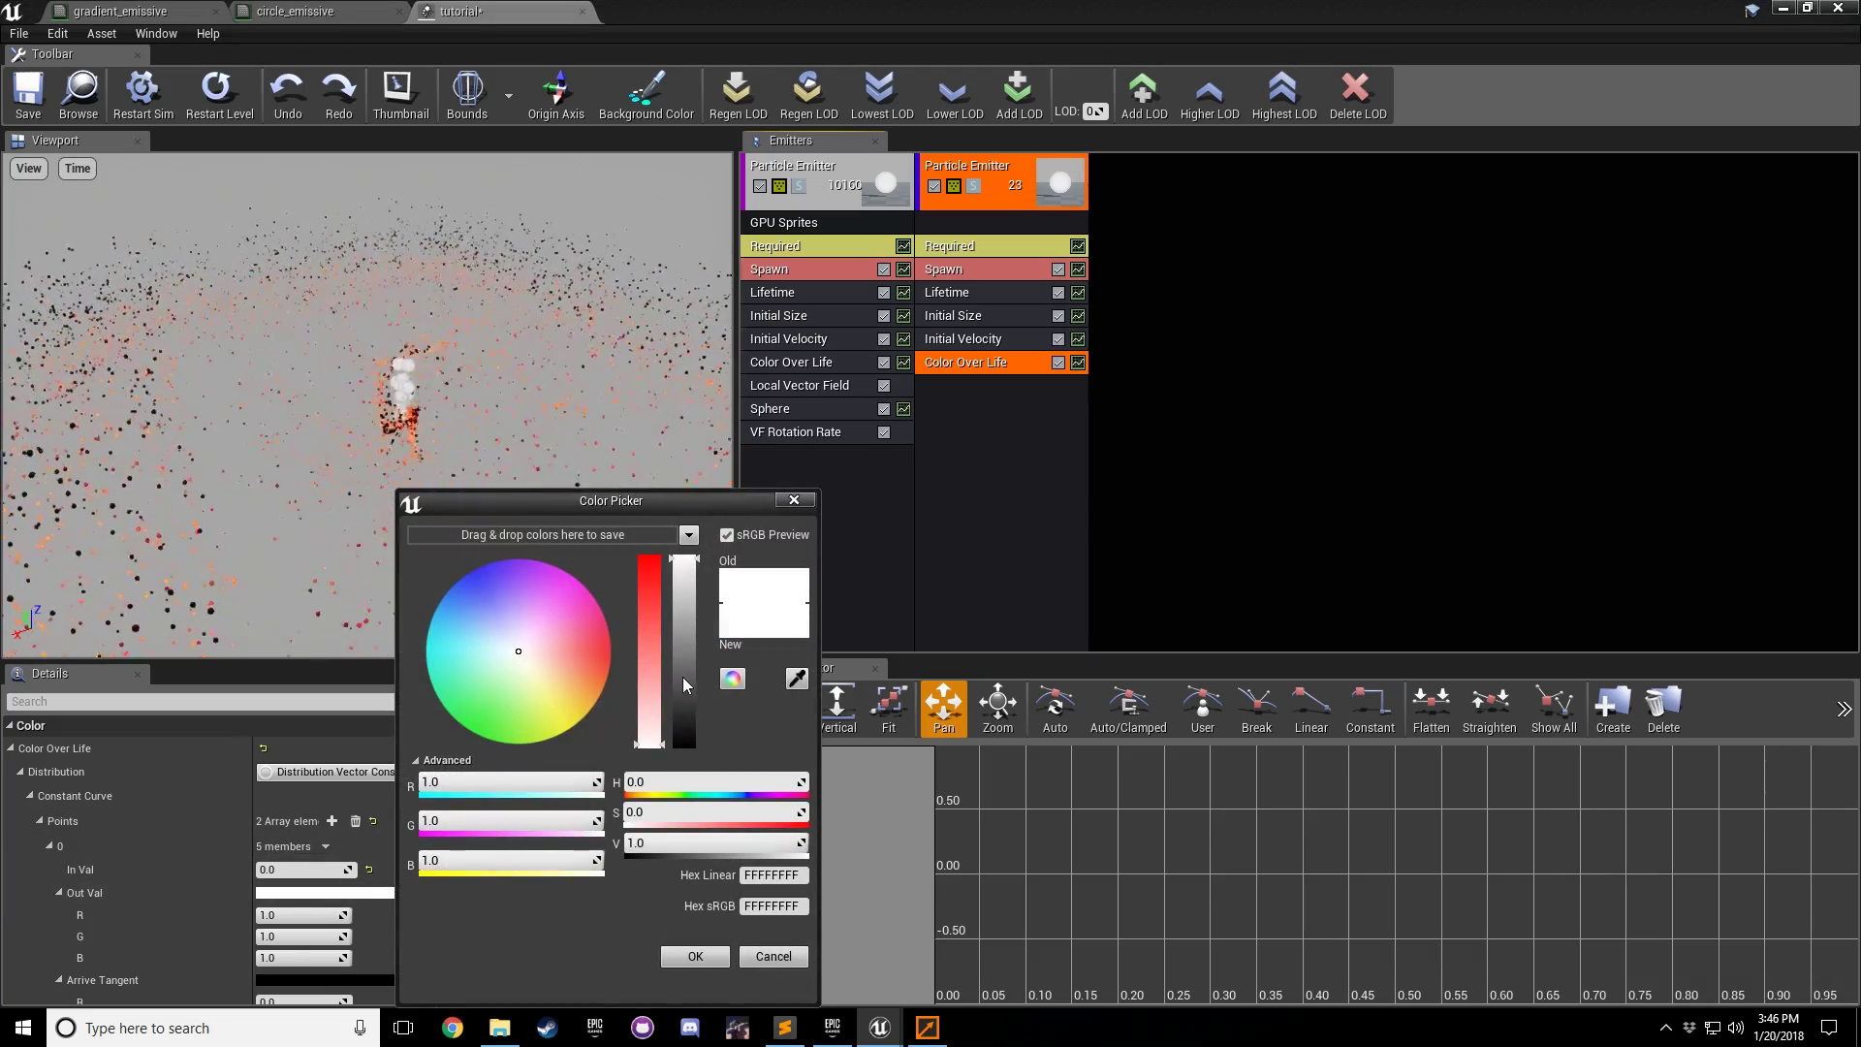
drag(682, 677, 717, 1000)
click(699, 951)
scroll(498, 903, down, 6)
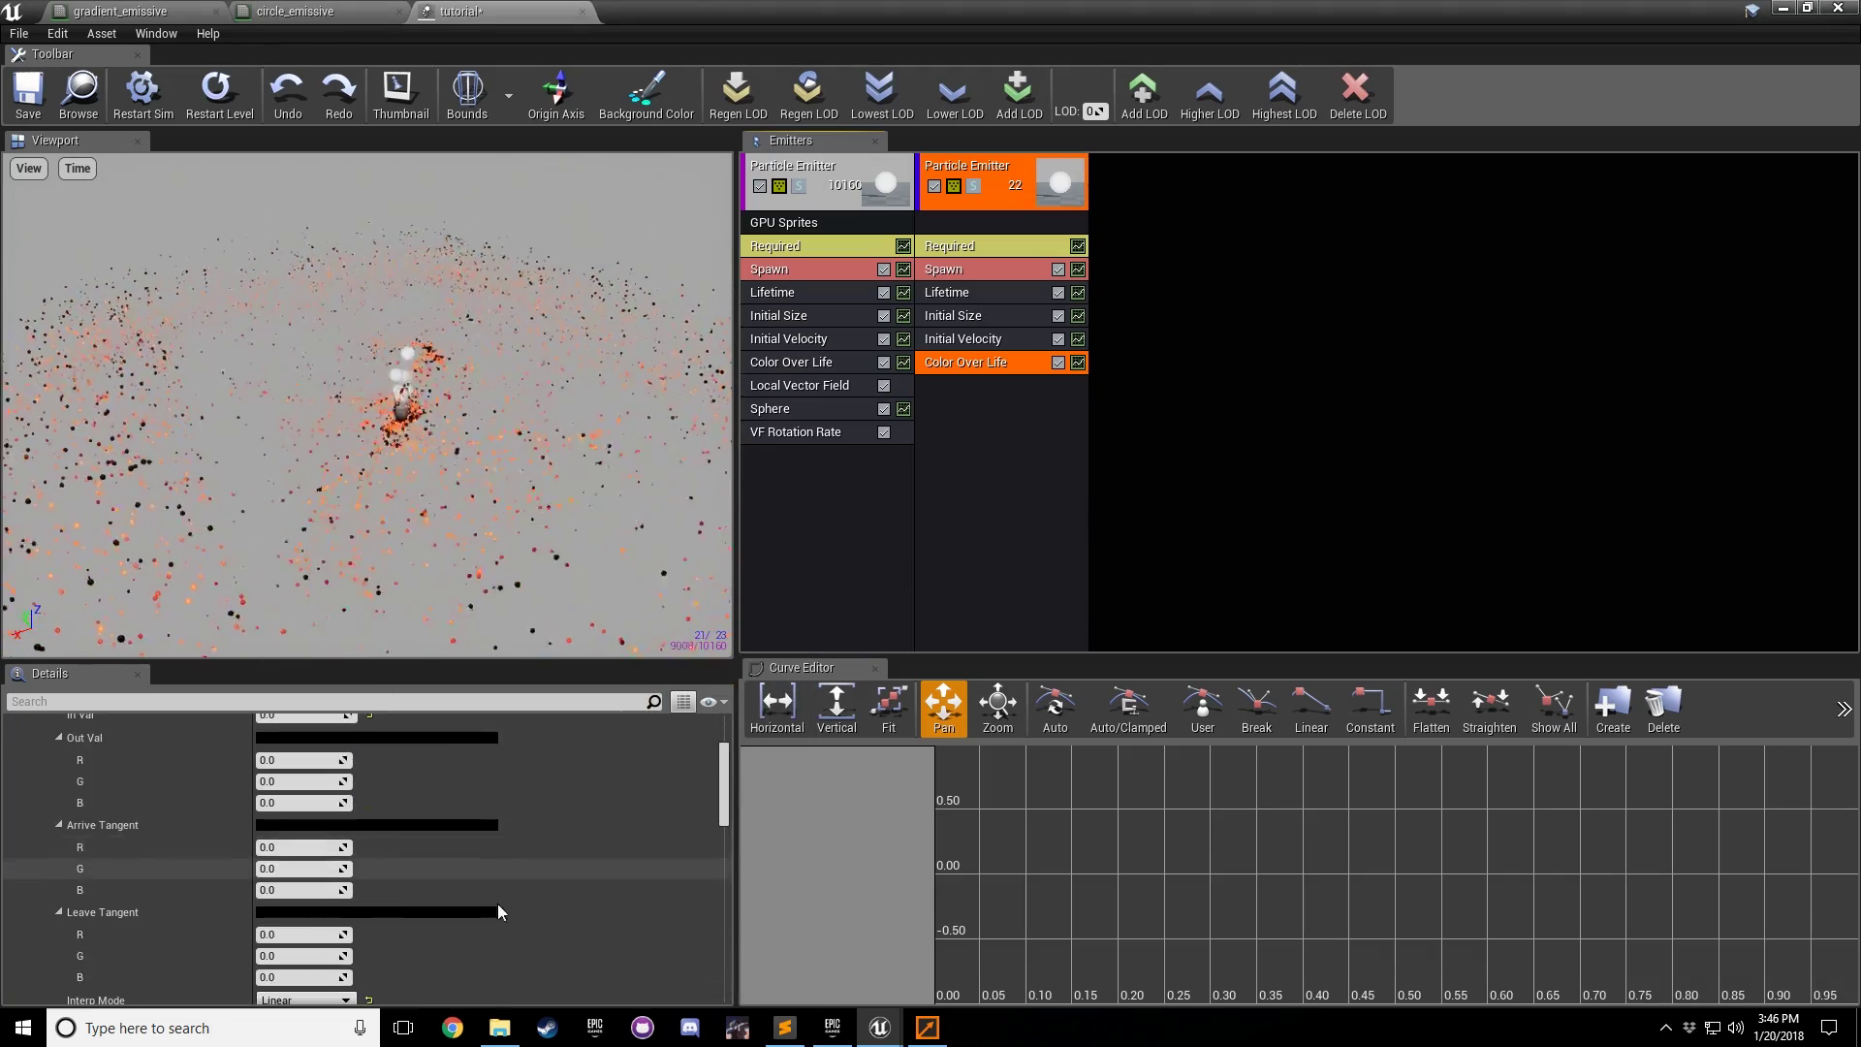
click(416, 886)
drag(710, 706, 715, 853)
click(715, 955)
click(1047, 465)
Step: Disable the second emitter's Initial Velocity module and set its Initial Size maximum and minimum X to 75
right_click(980, 398)
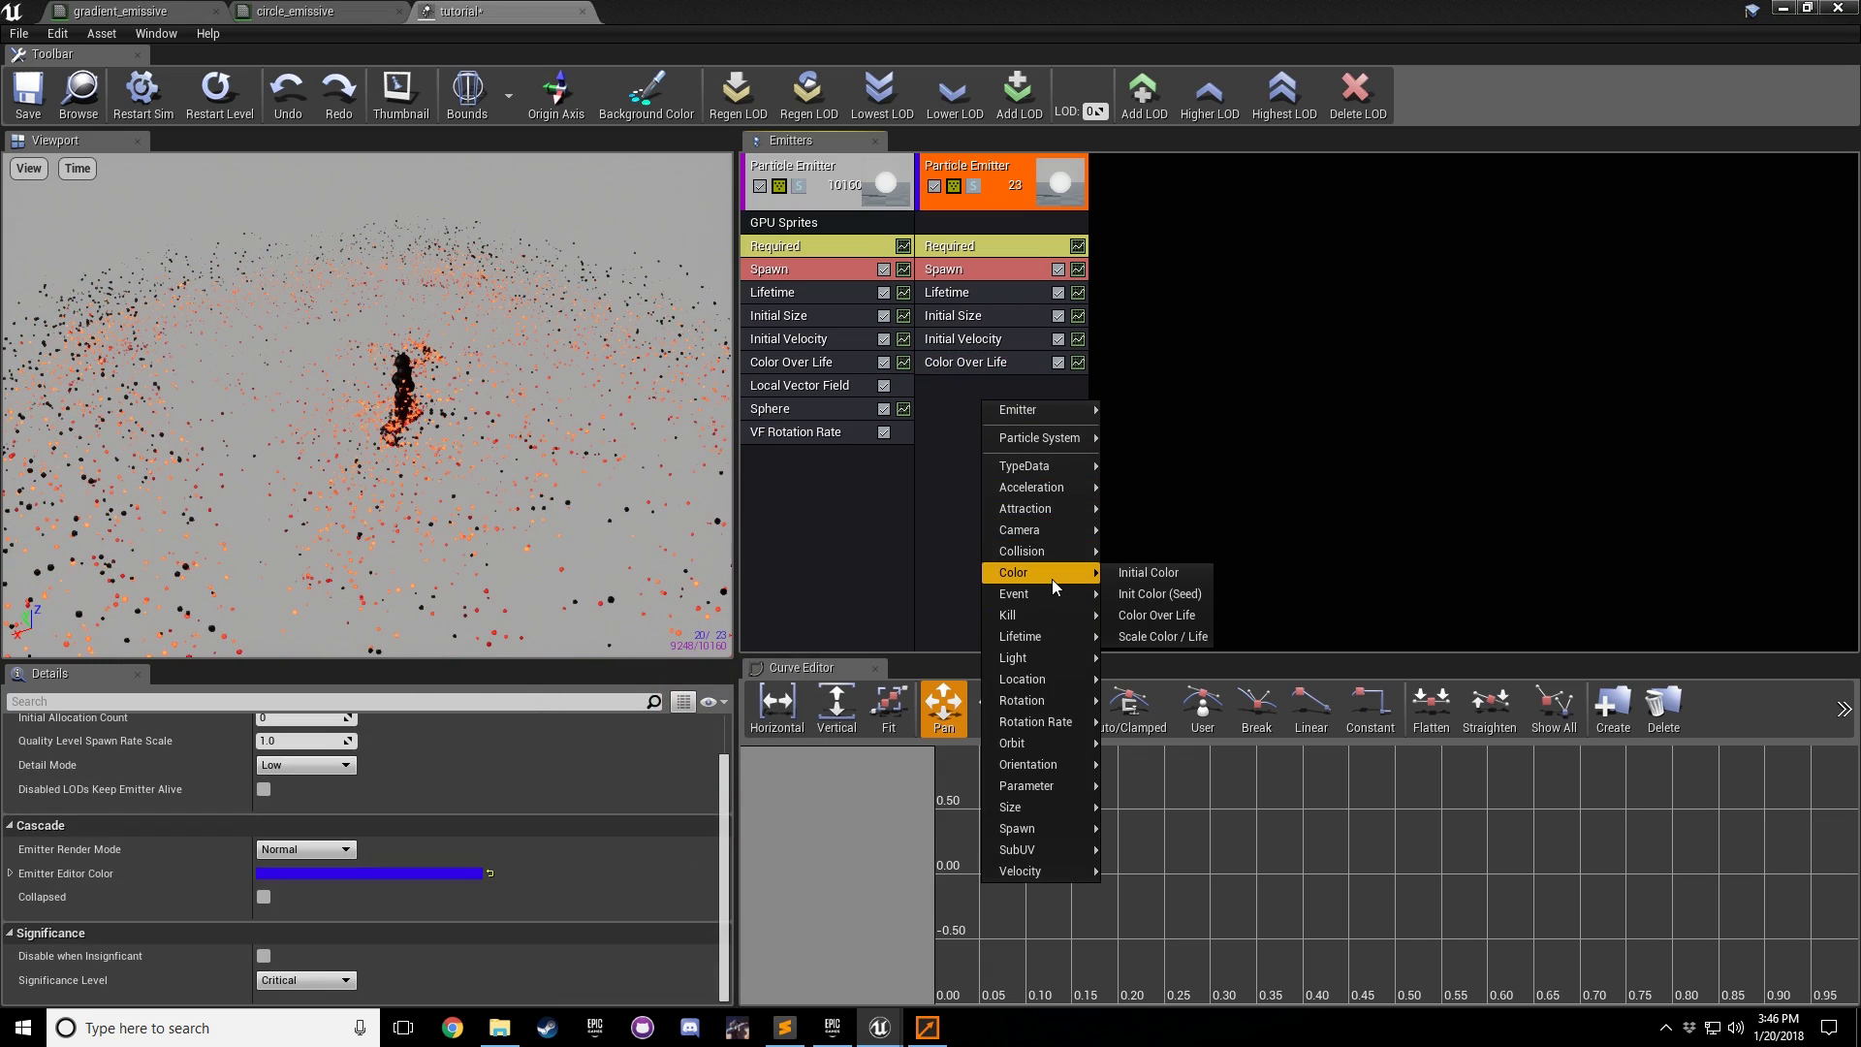
click(1229, 374)
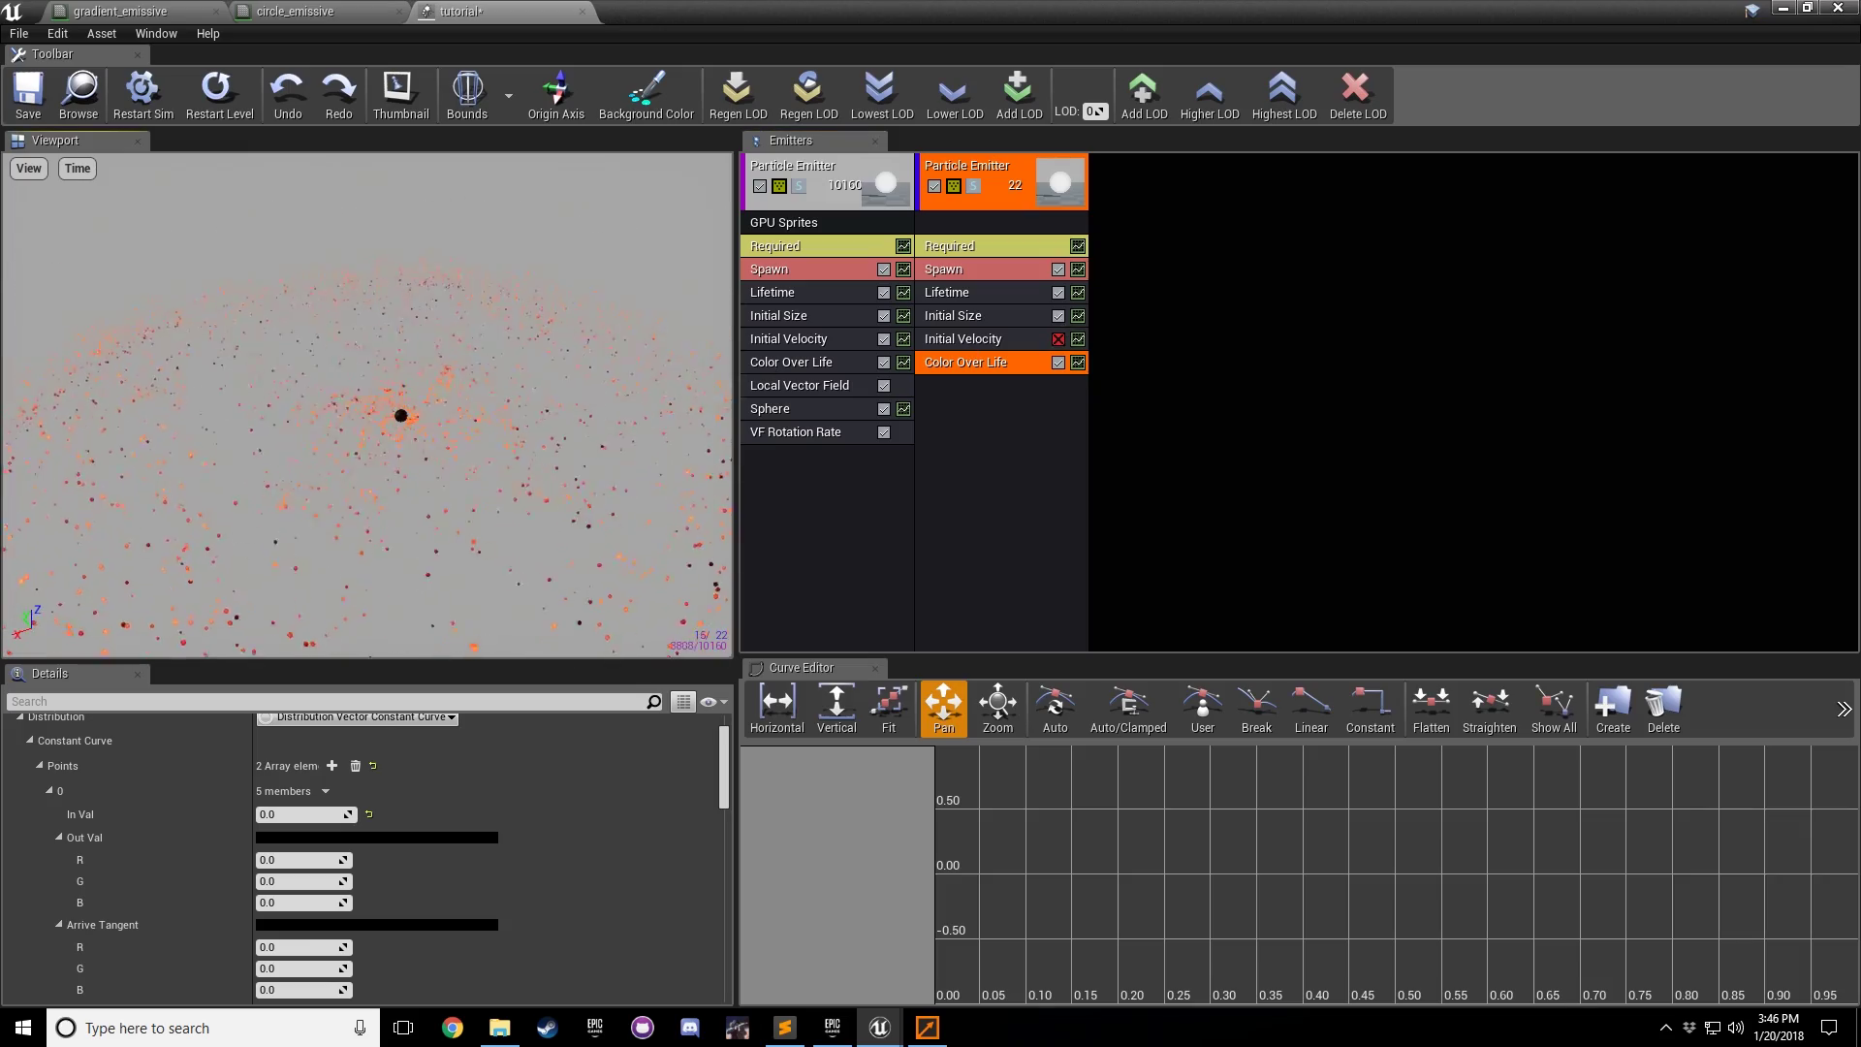
click(955, 316)
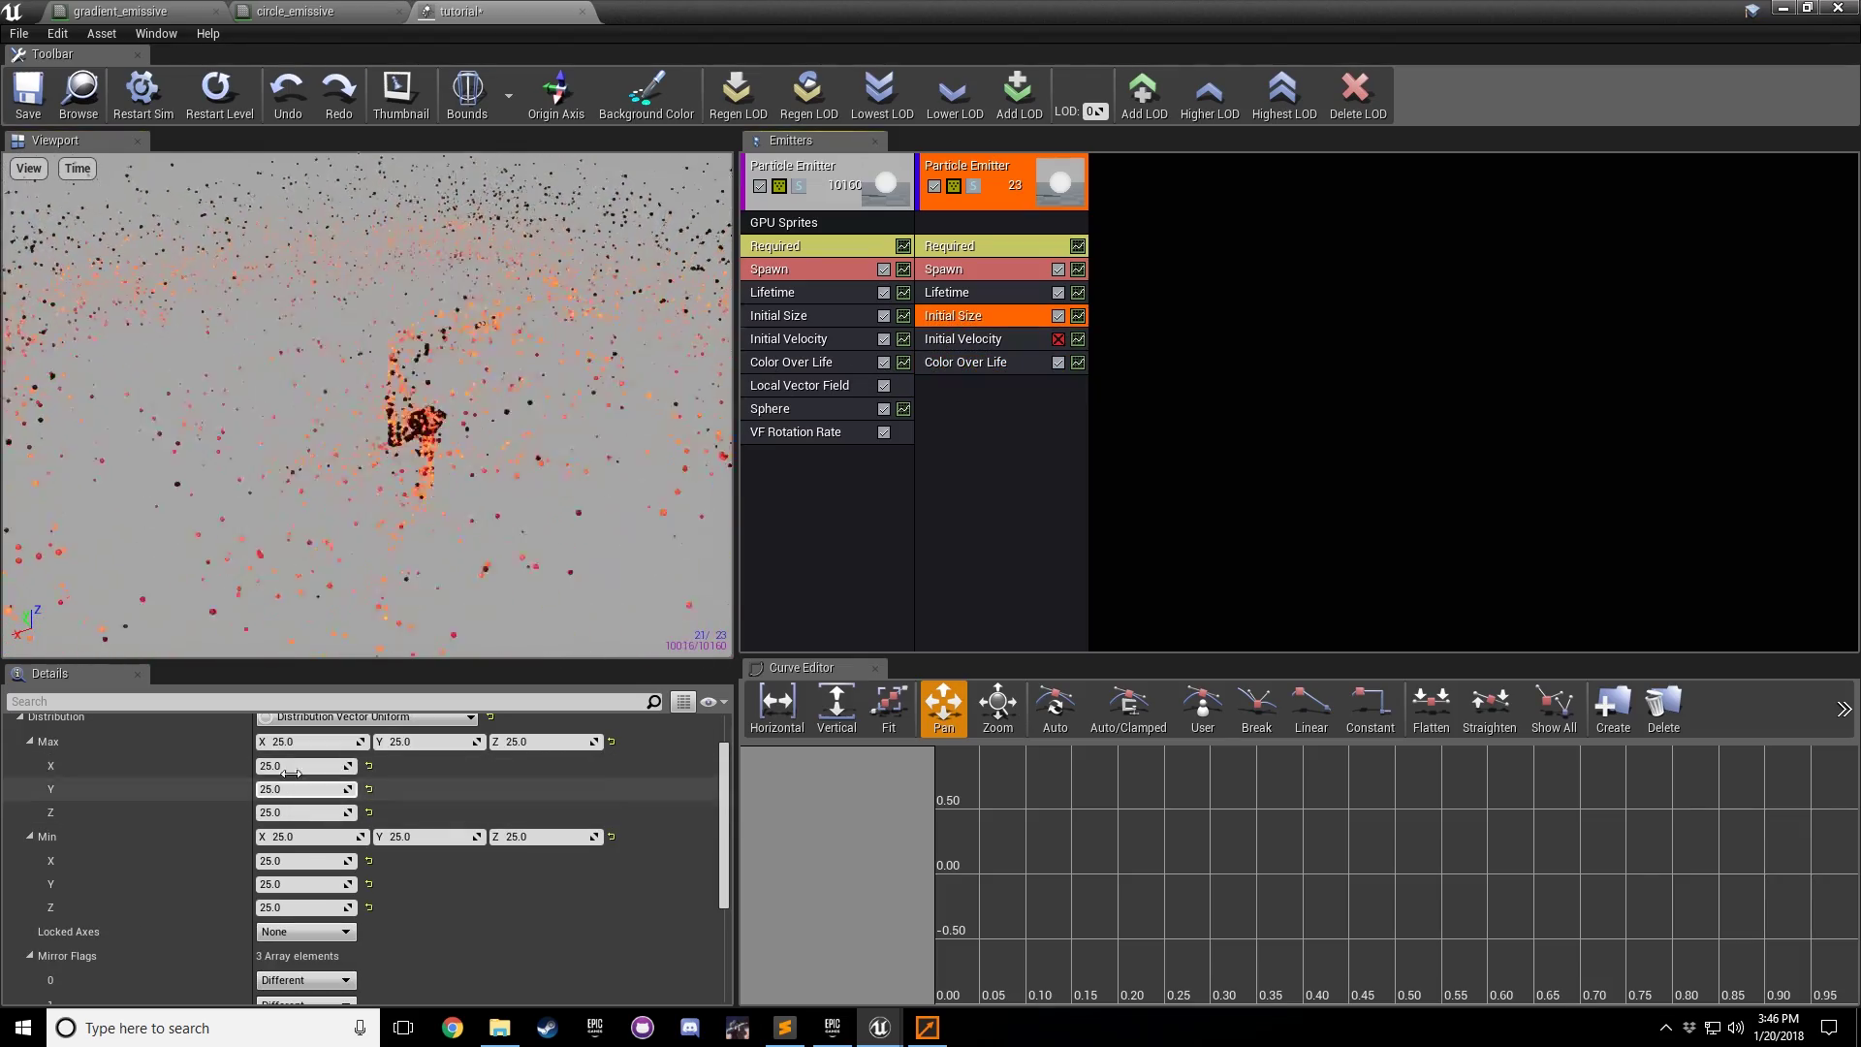
click(305, 741)
key(Return)
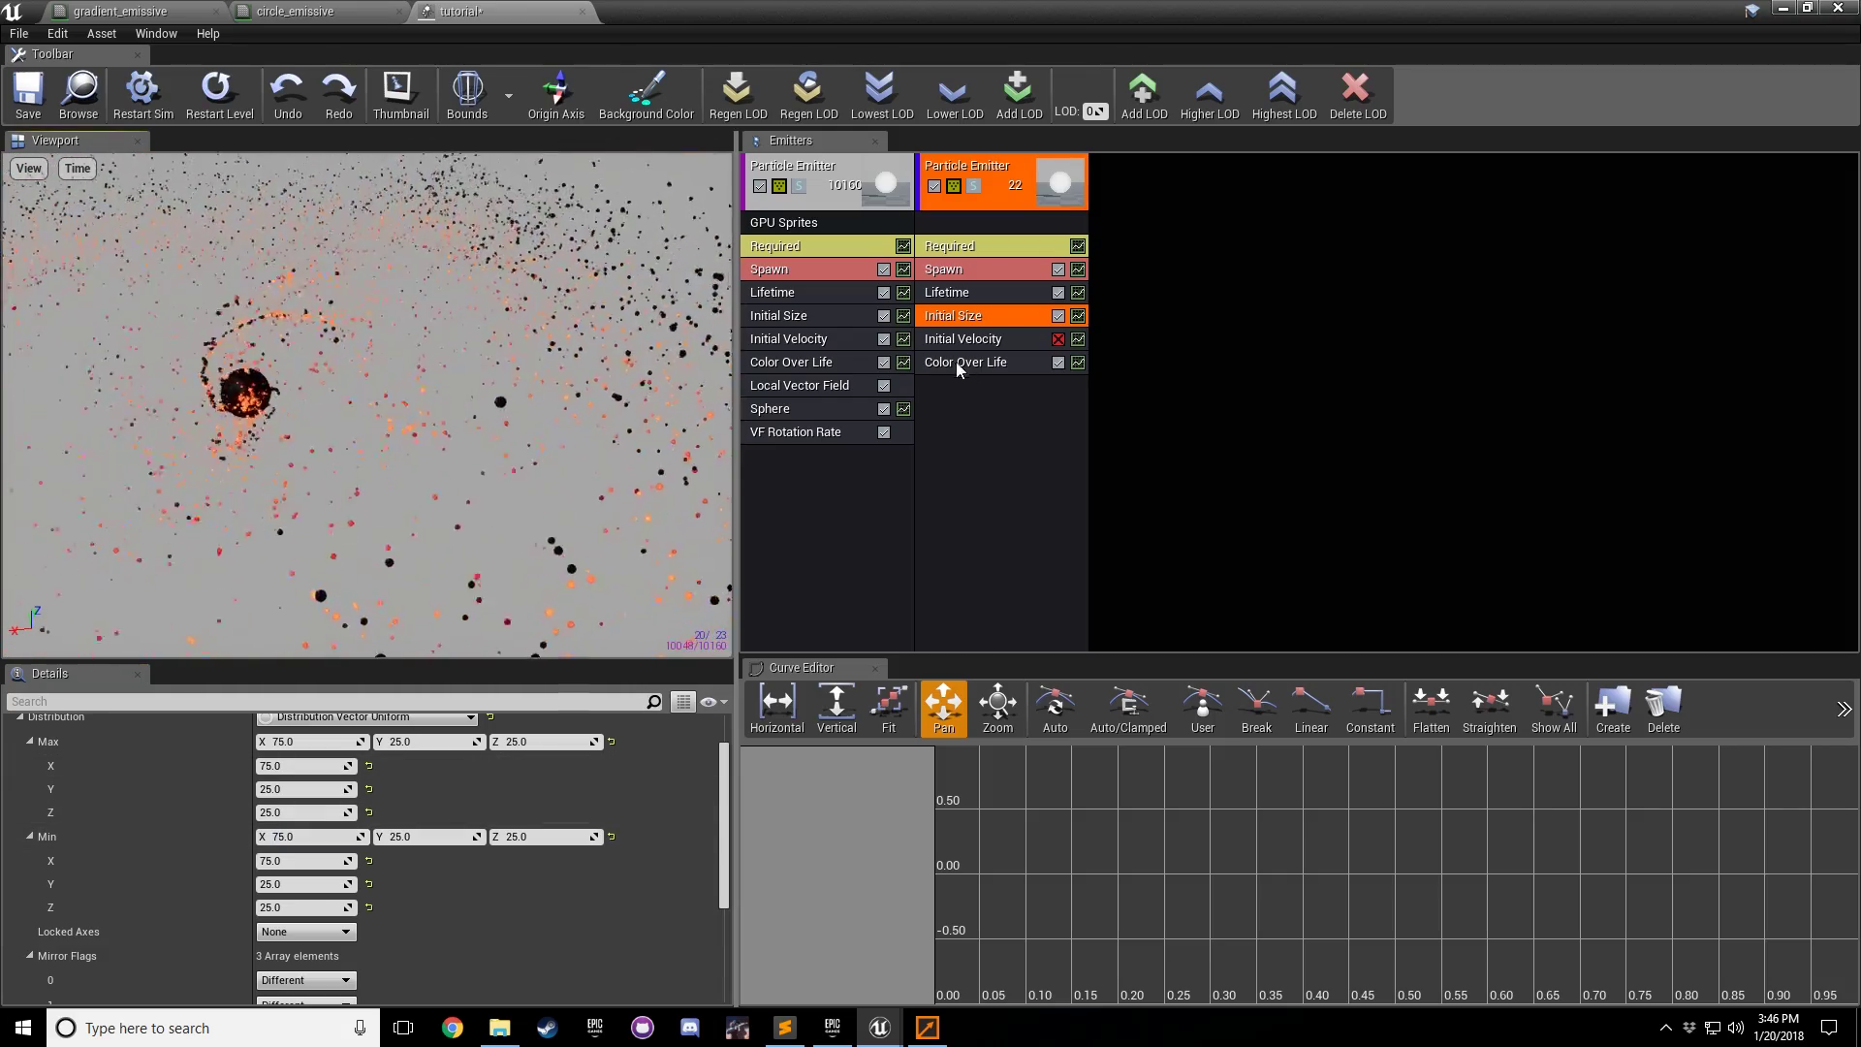
Step: Set the GPU sprite emitter's Sphere start radius to 250 and check the smaller disc in the preview
click(796, 412)
click(297, 741)
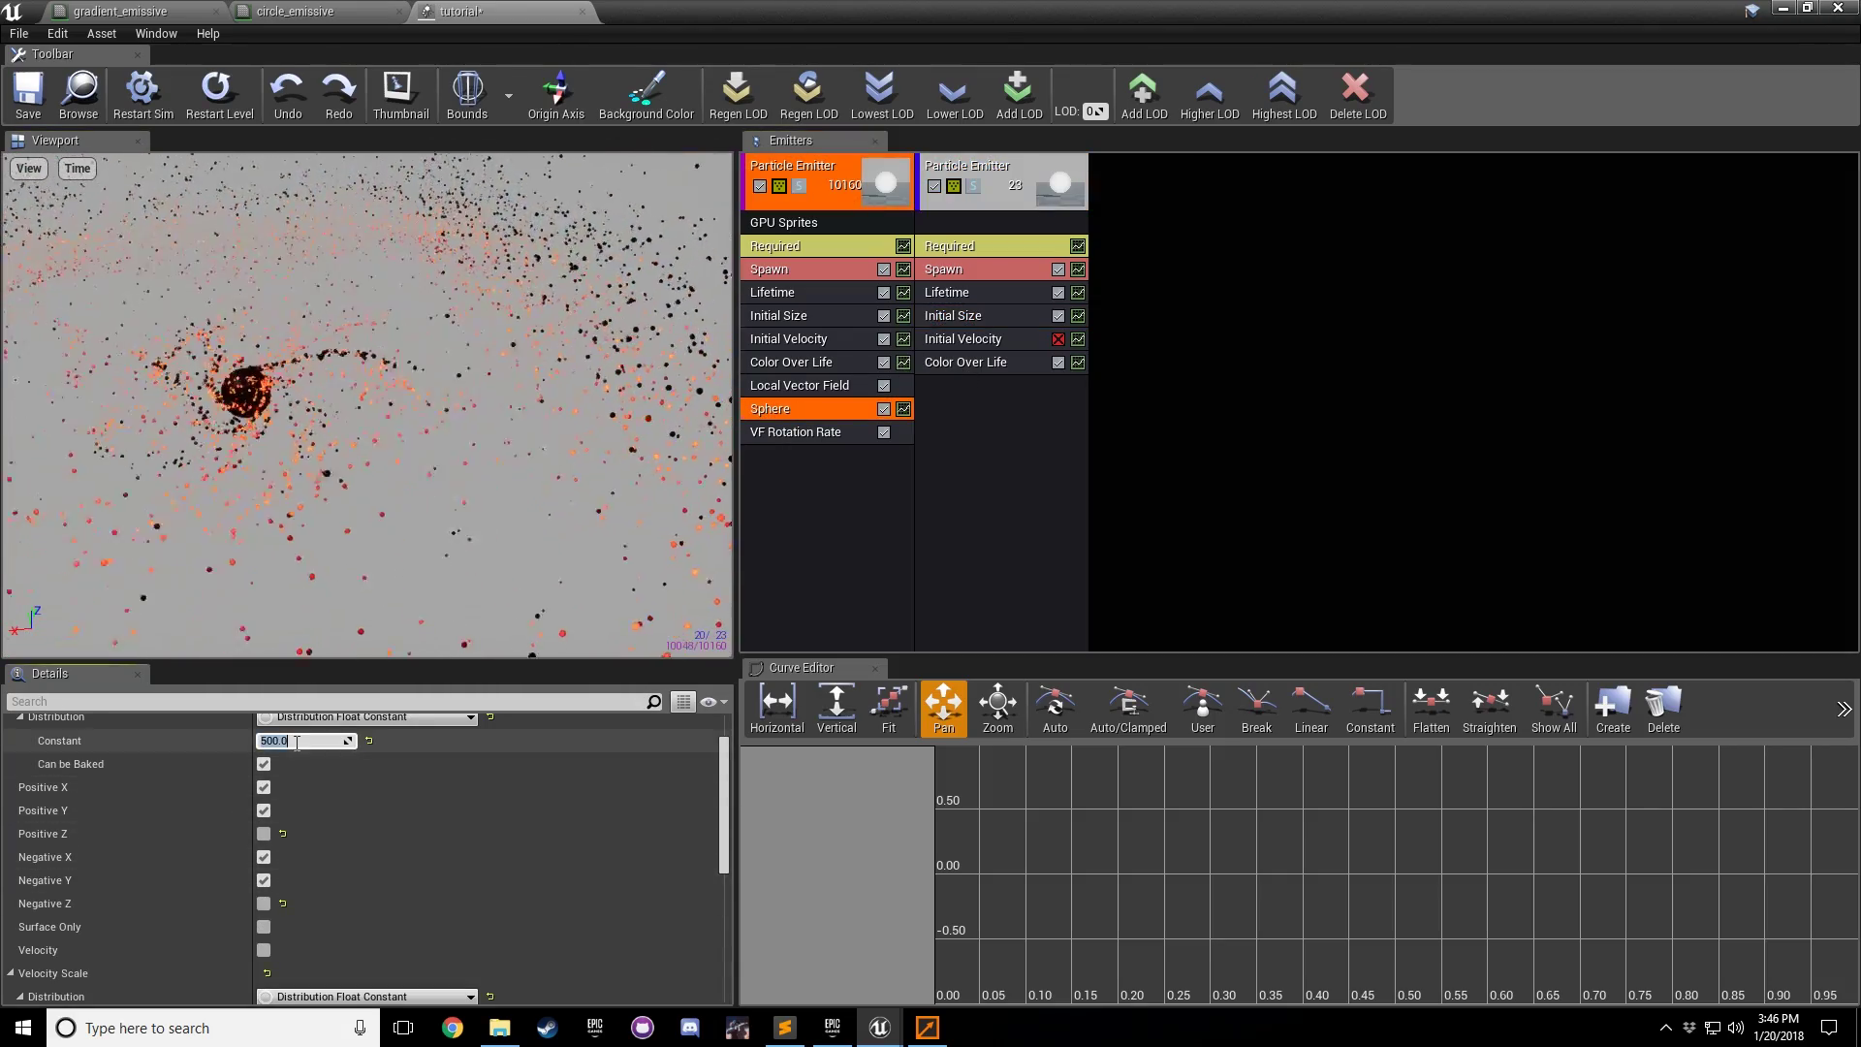
drag(330, 417, 437, 310)
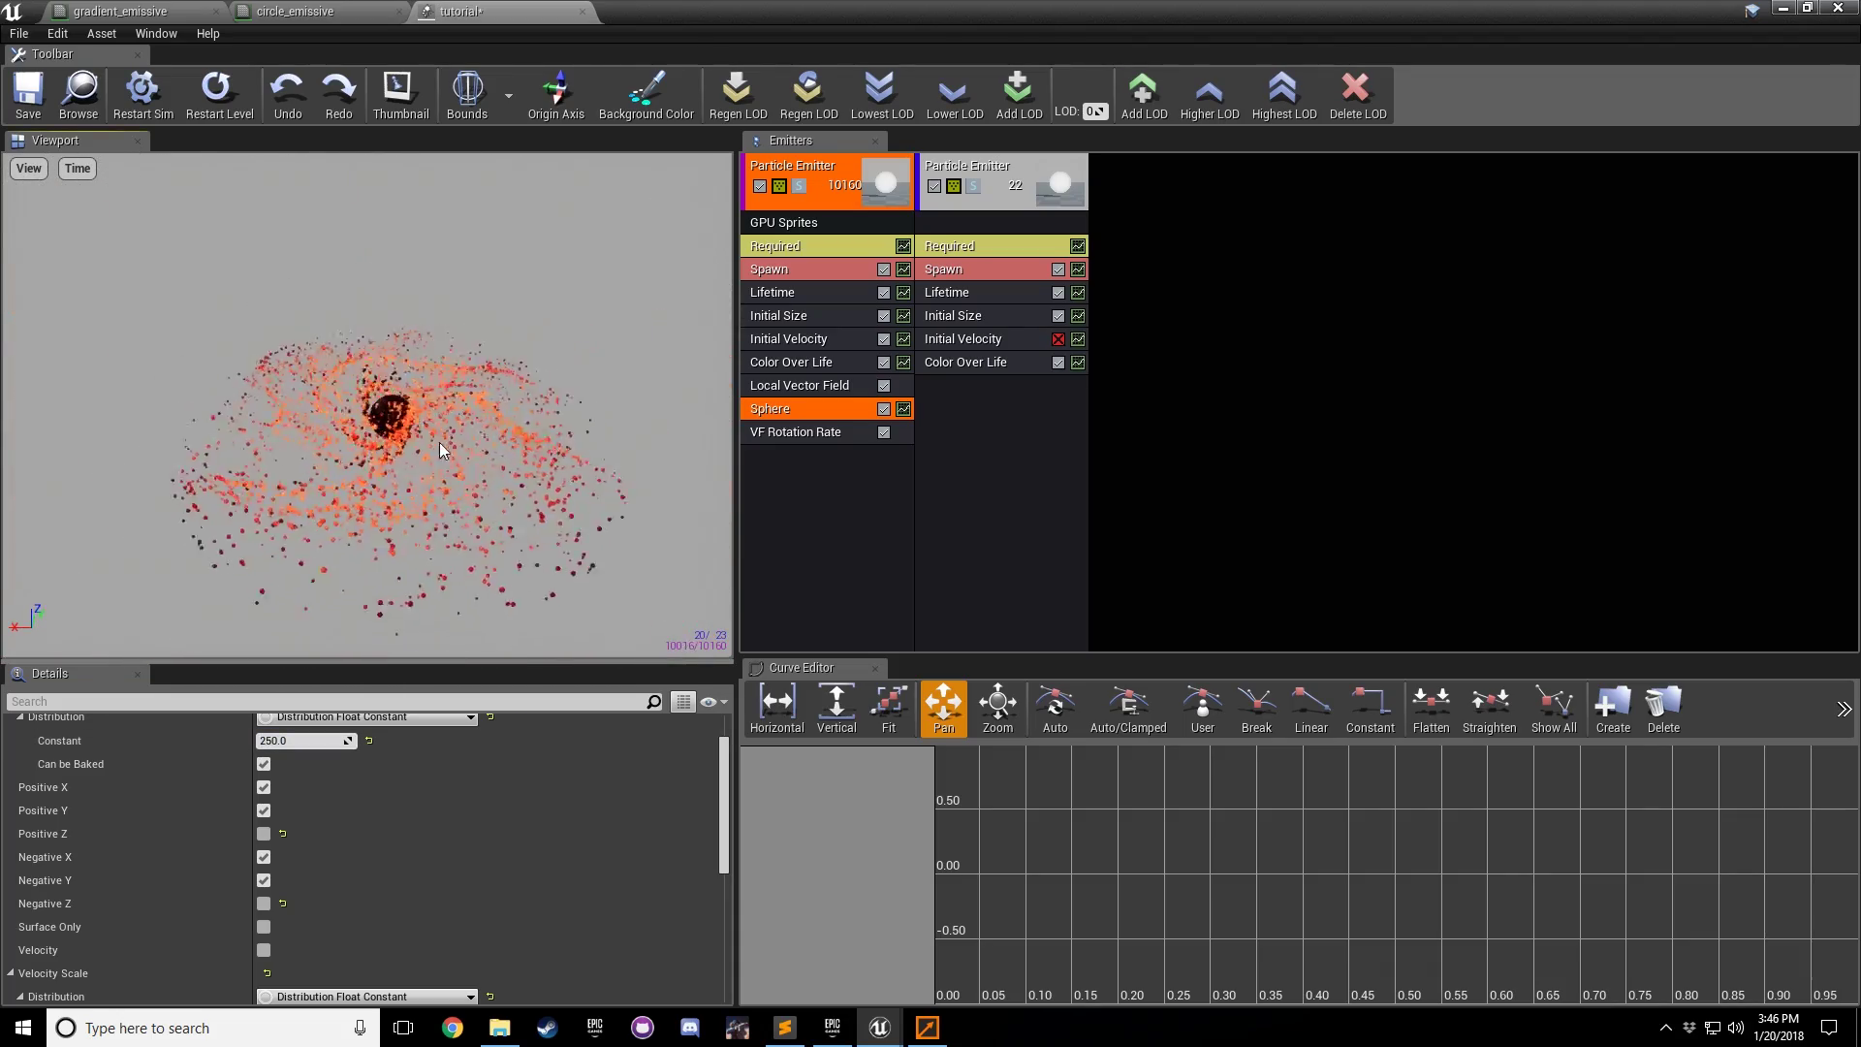
drag(399, 469, 354, 402)
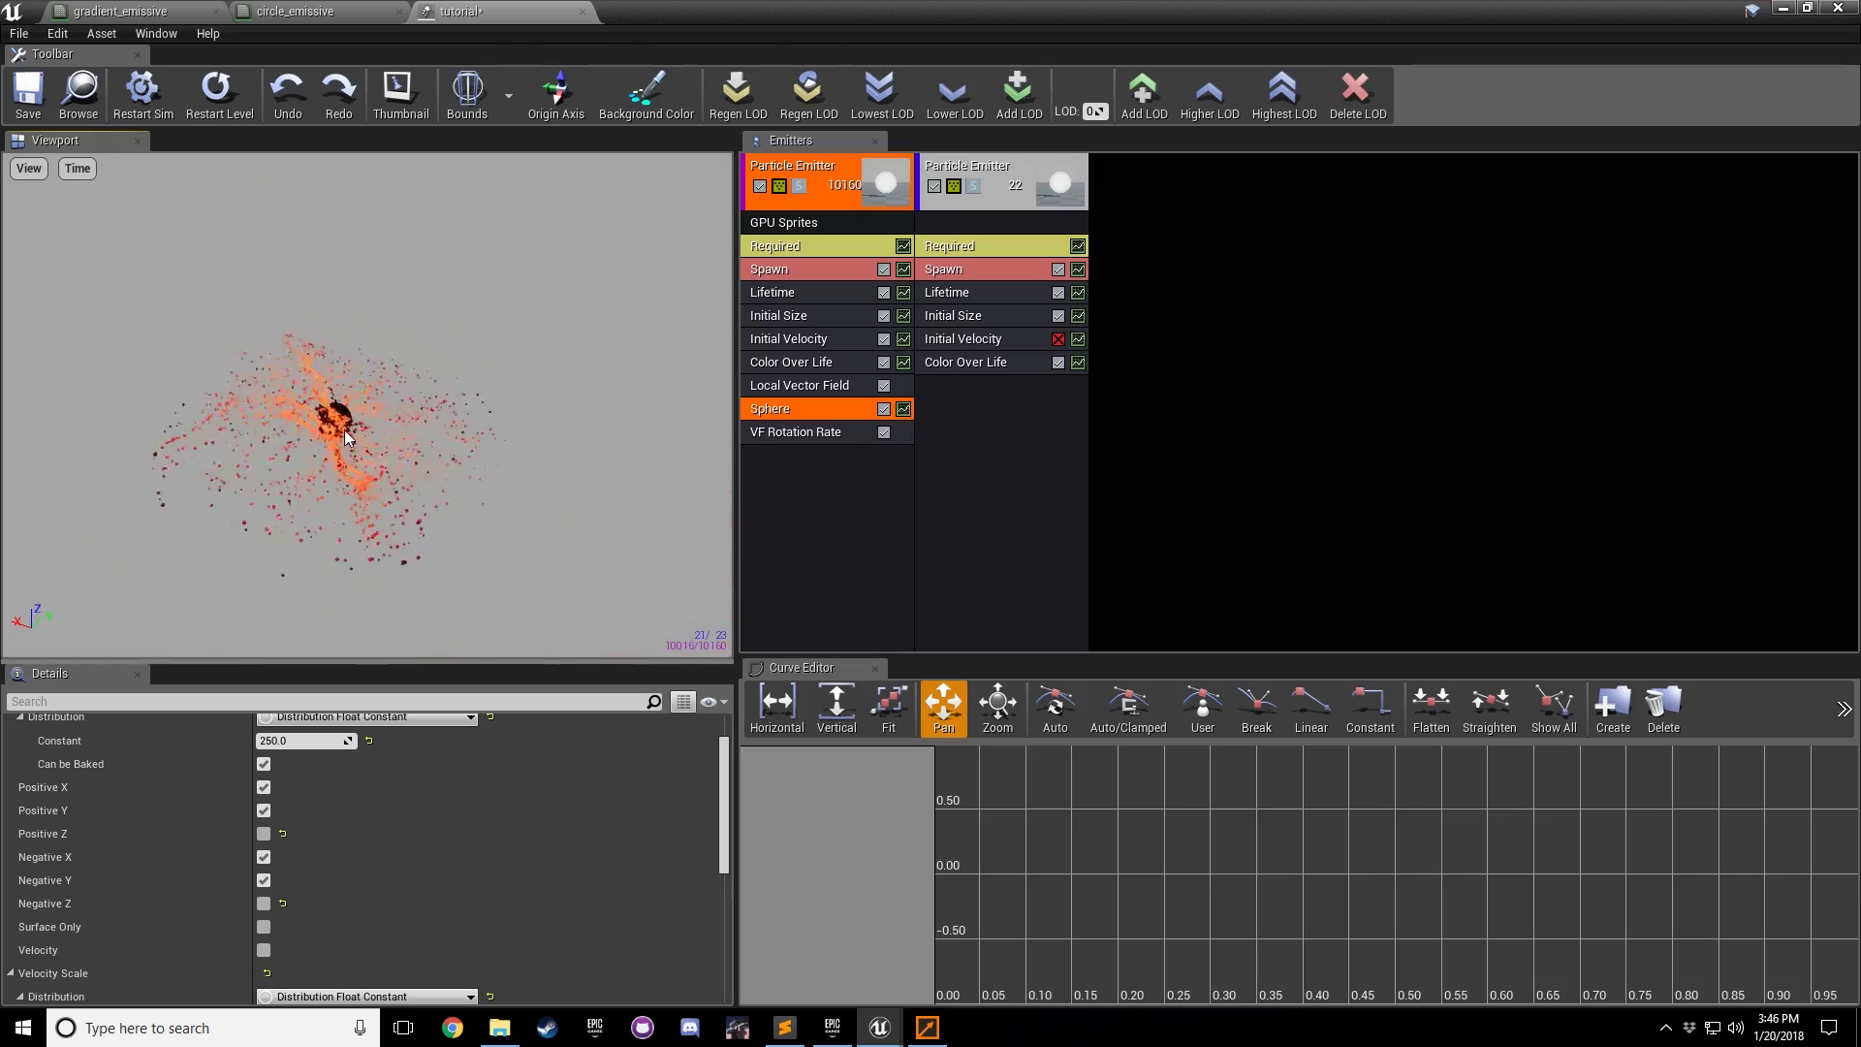
Step: Set the GPU sprite emitter's constant spawn rate to 50000 and inspect the denser swirl around the black core
click(769, 269)
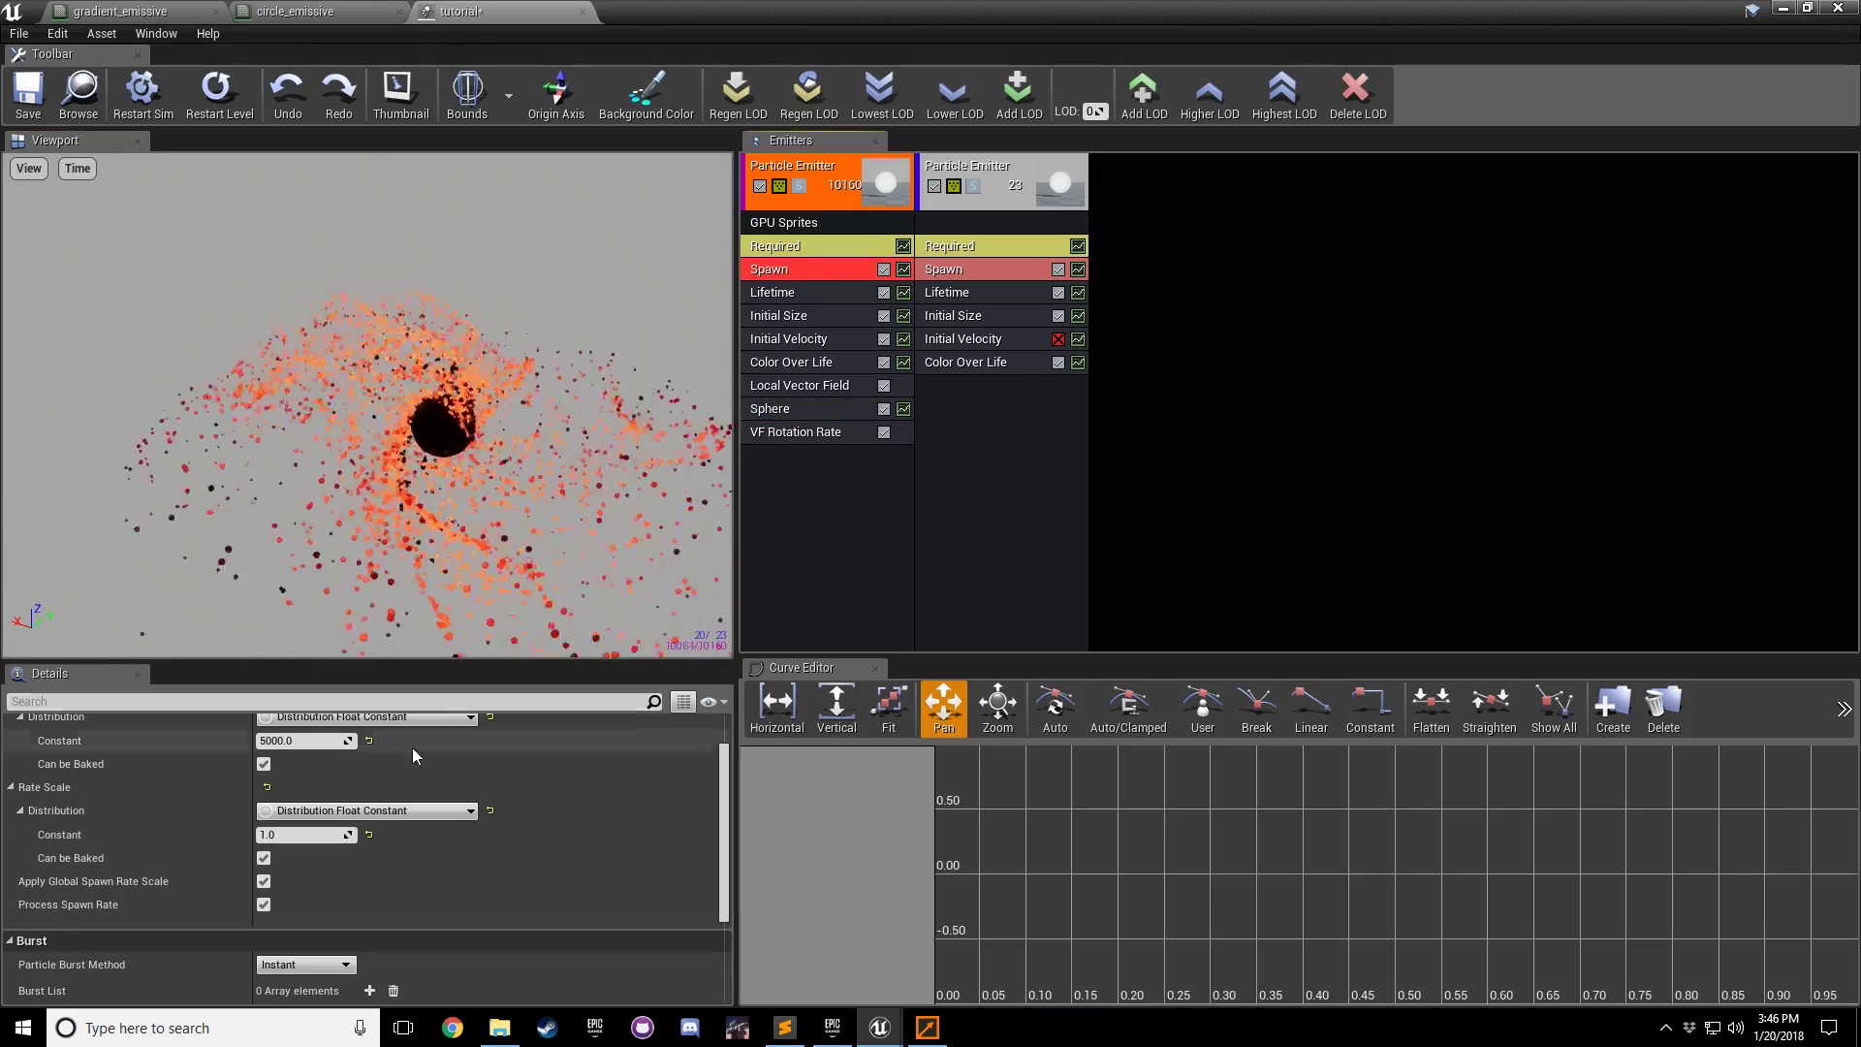
click(320, 738)
text(50000)
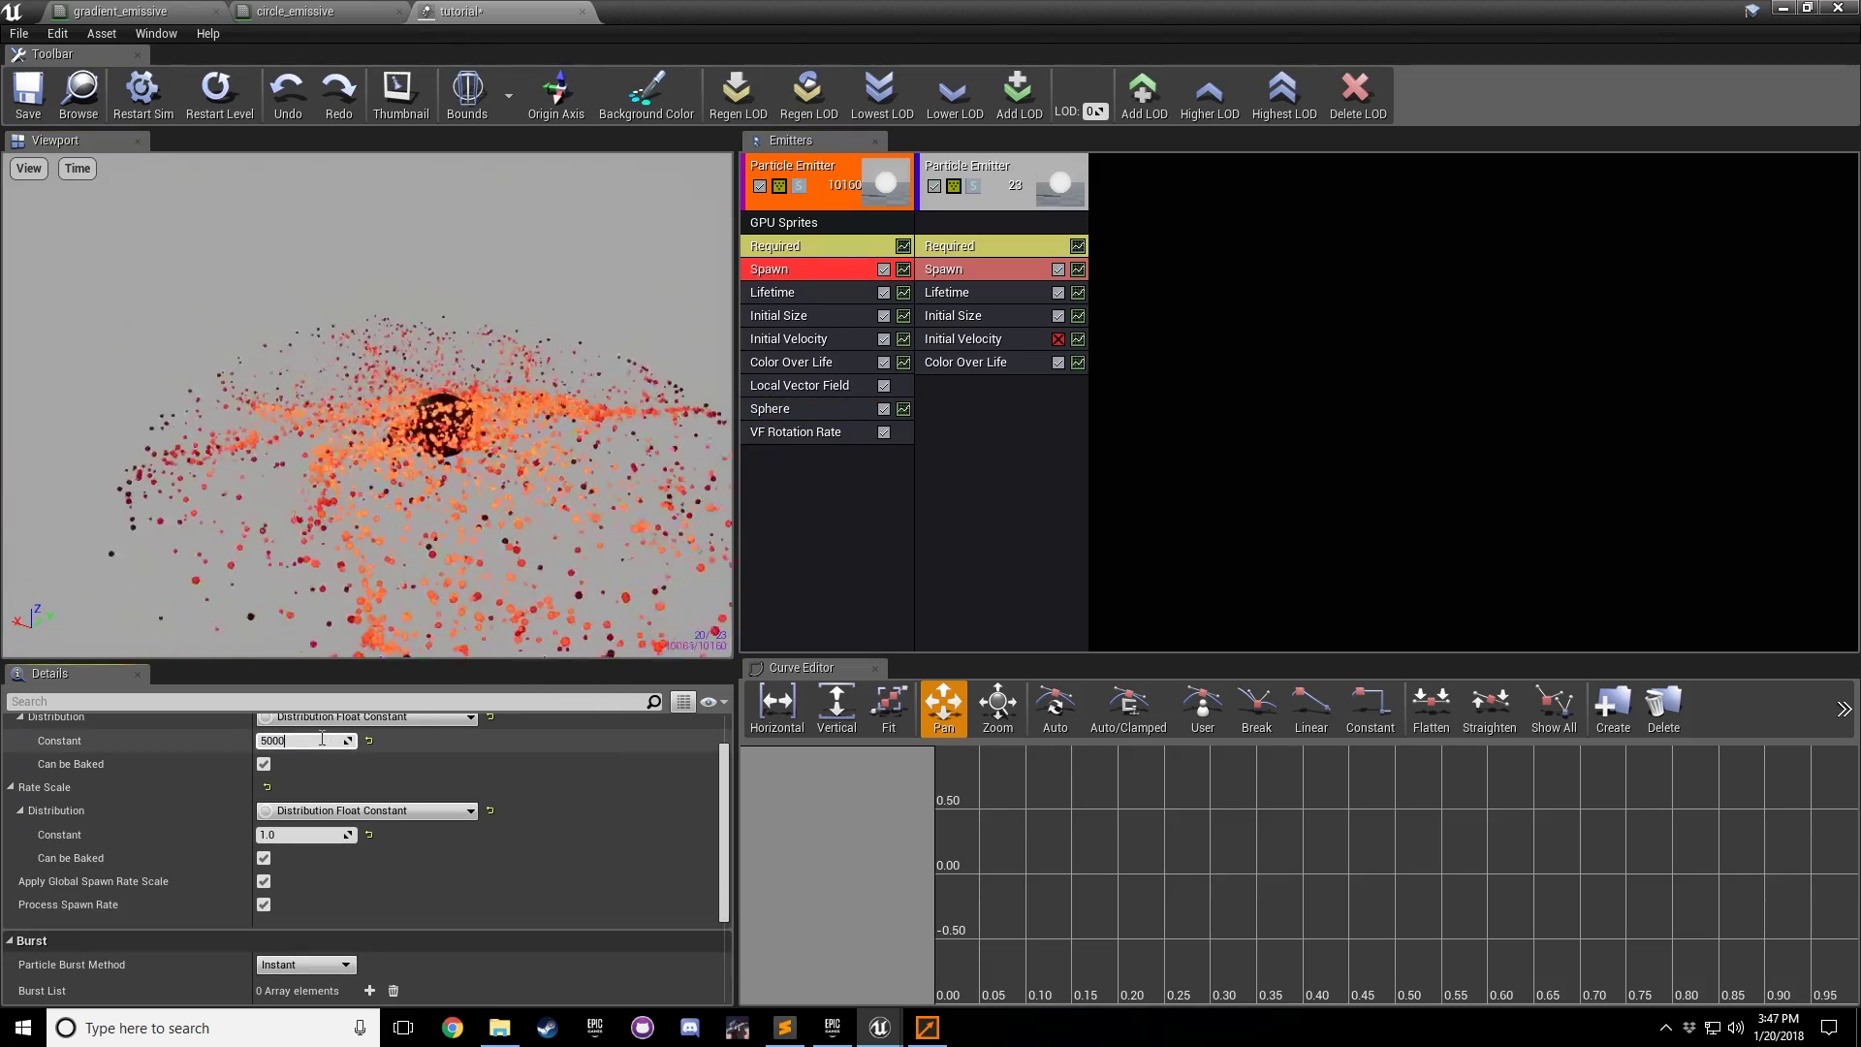
key(Return)
drag(449, 284, 450, 330)
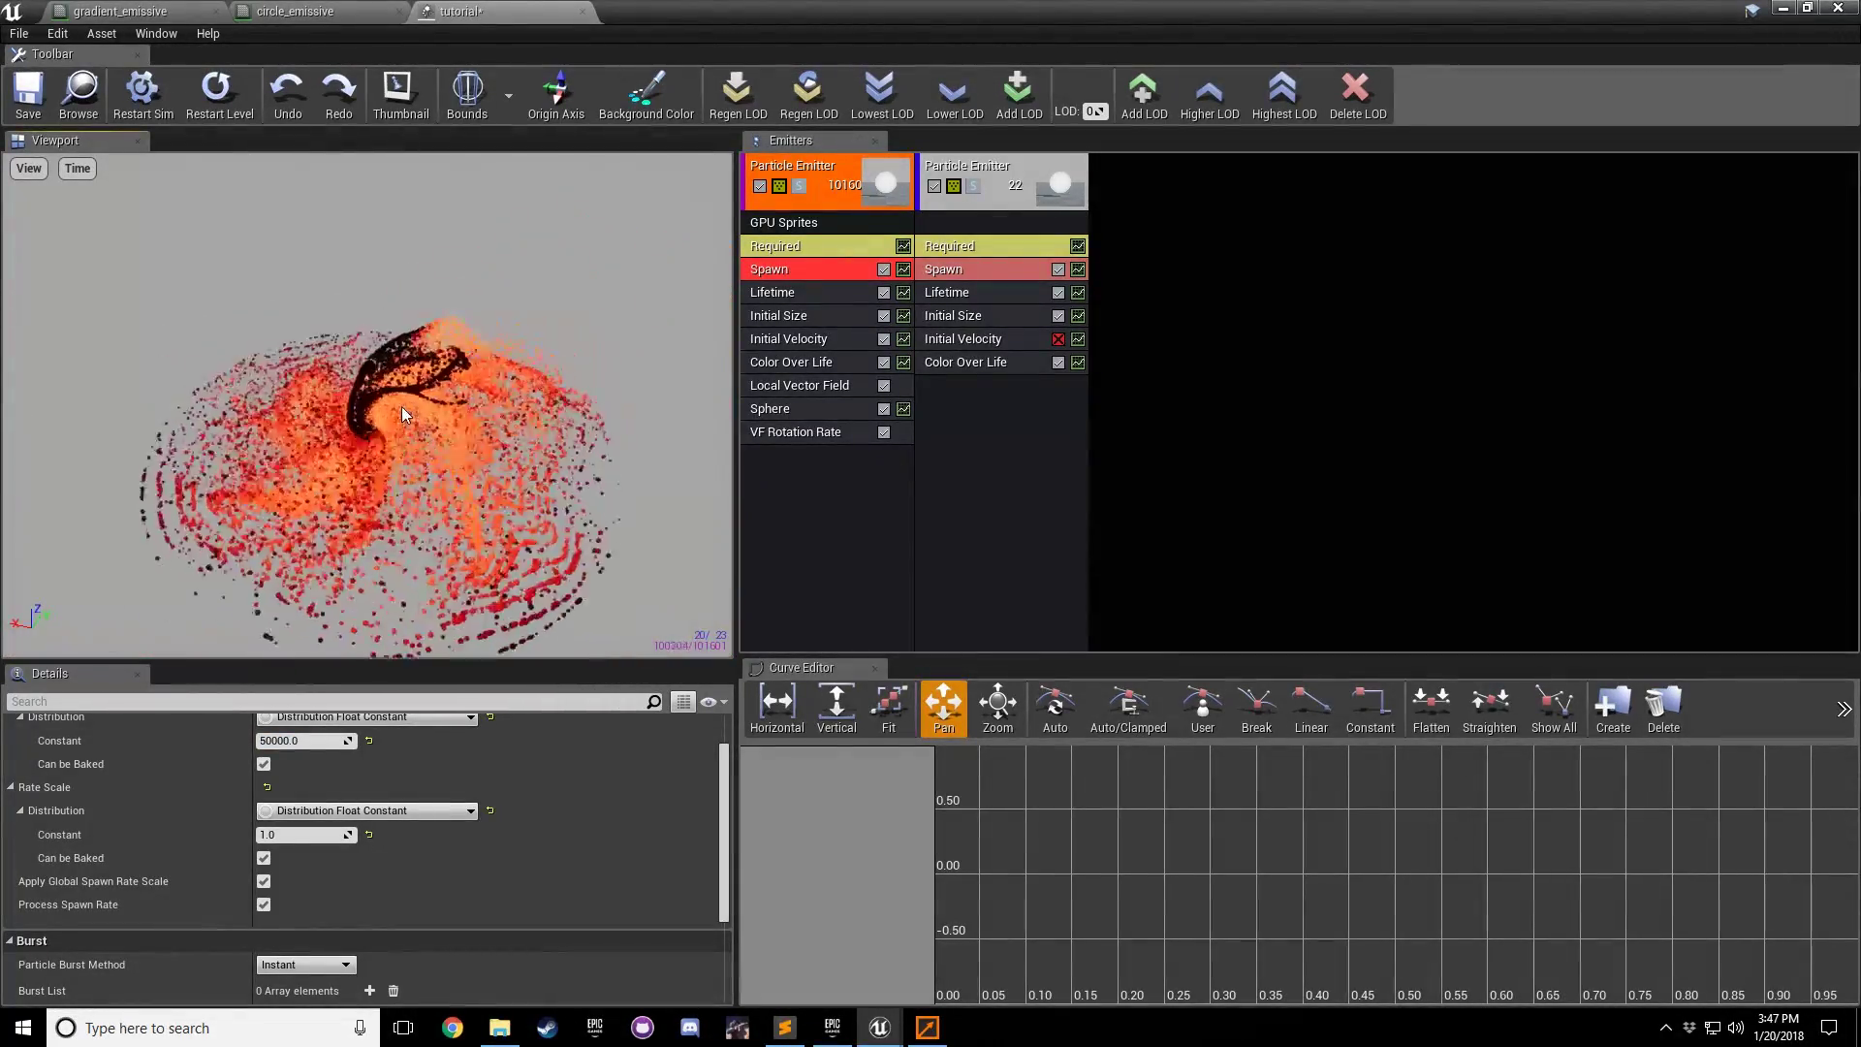
right_drag(417, 421, 478, 368)
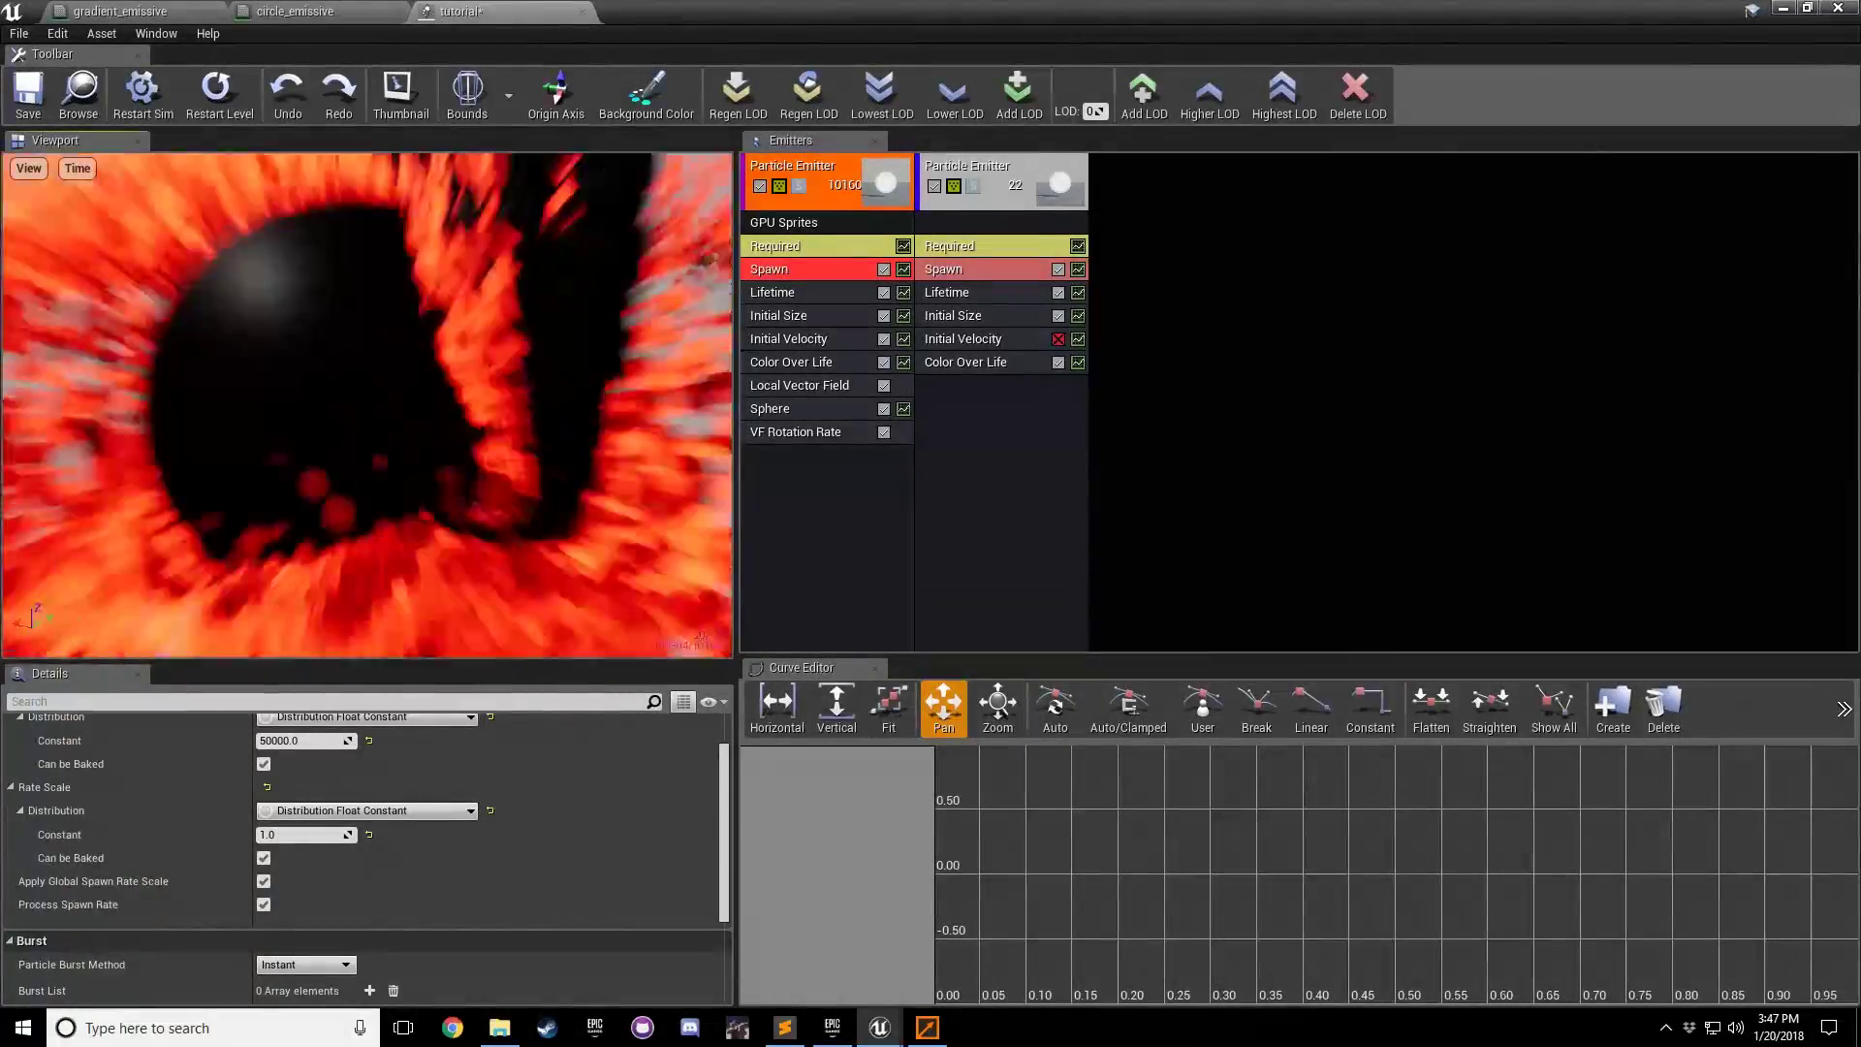
drag(479, 450, 478, 368)
right_drag(479, 368, 493, 461)
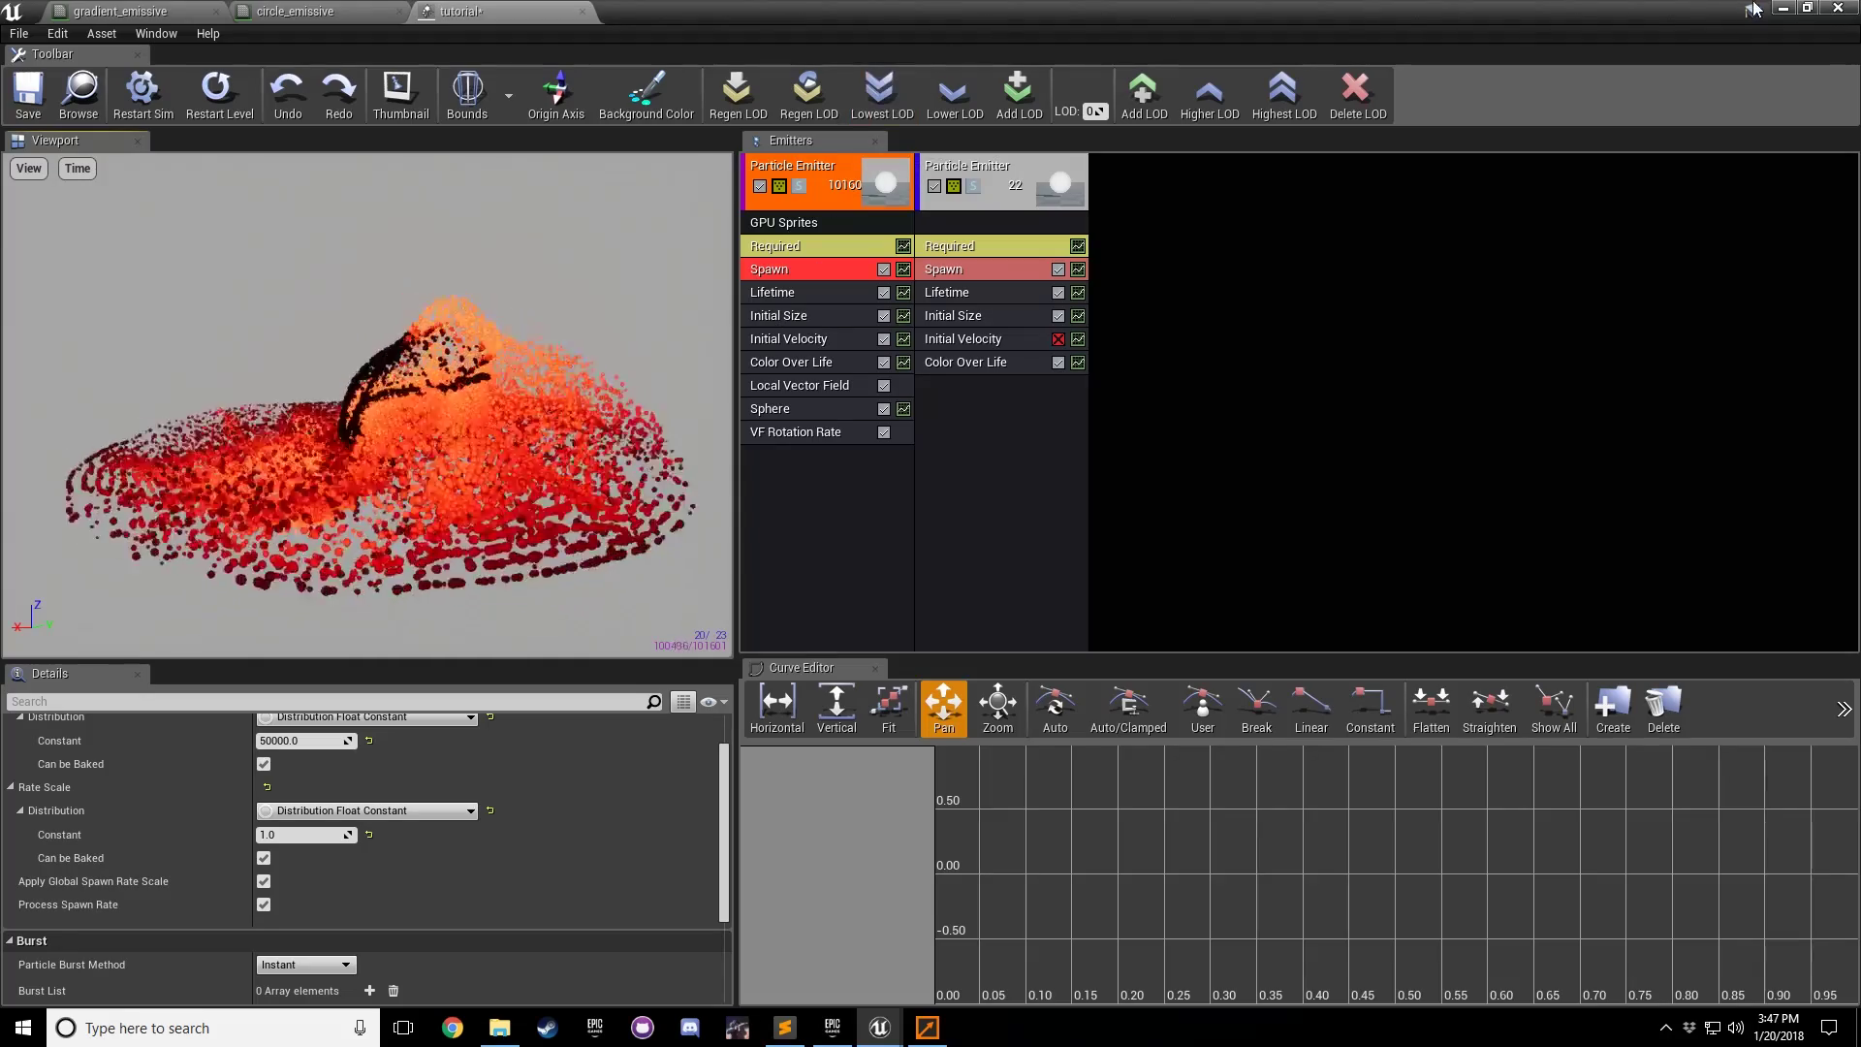
Step: Return to the level, move the Content Browser out of the way and view the placed tutorial effect from several angles
click(1779, 11)
right_click(902, 372)
click(801, 326)
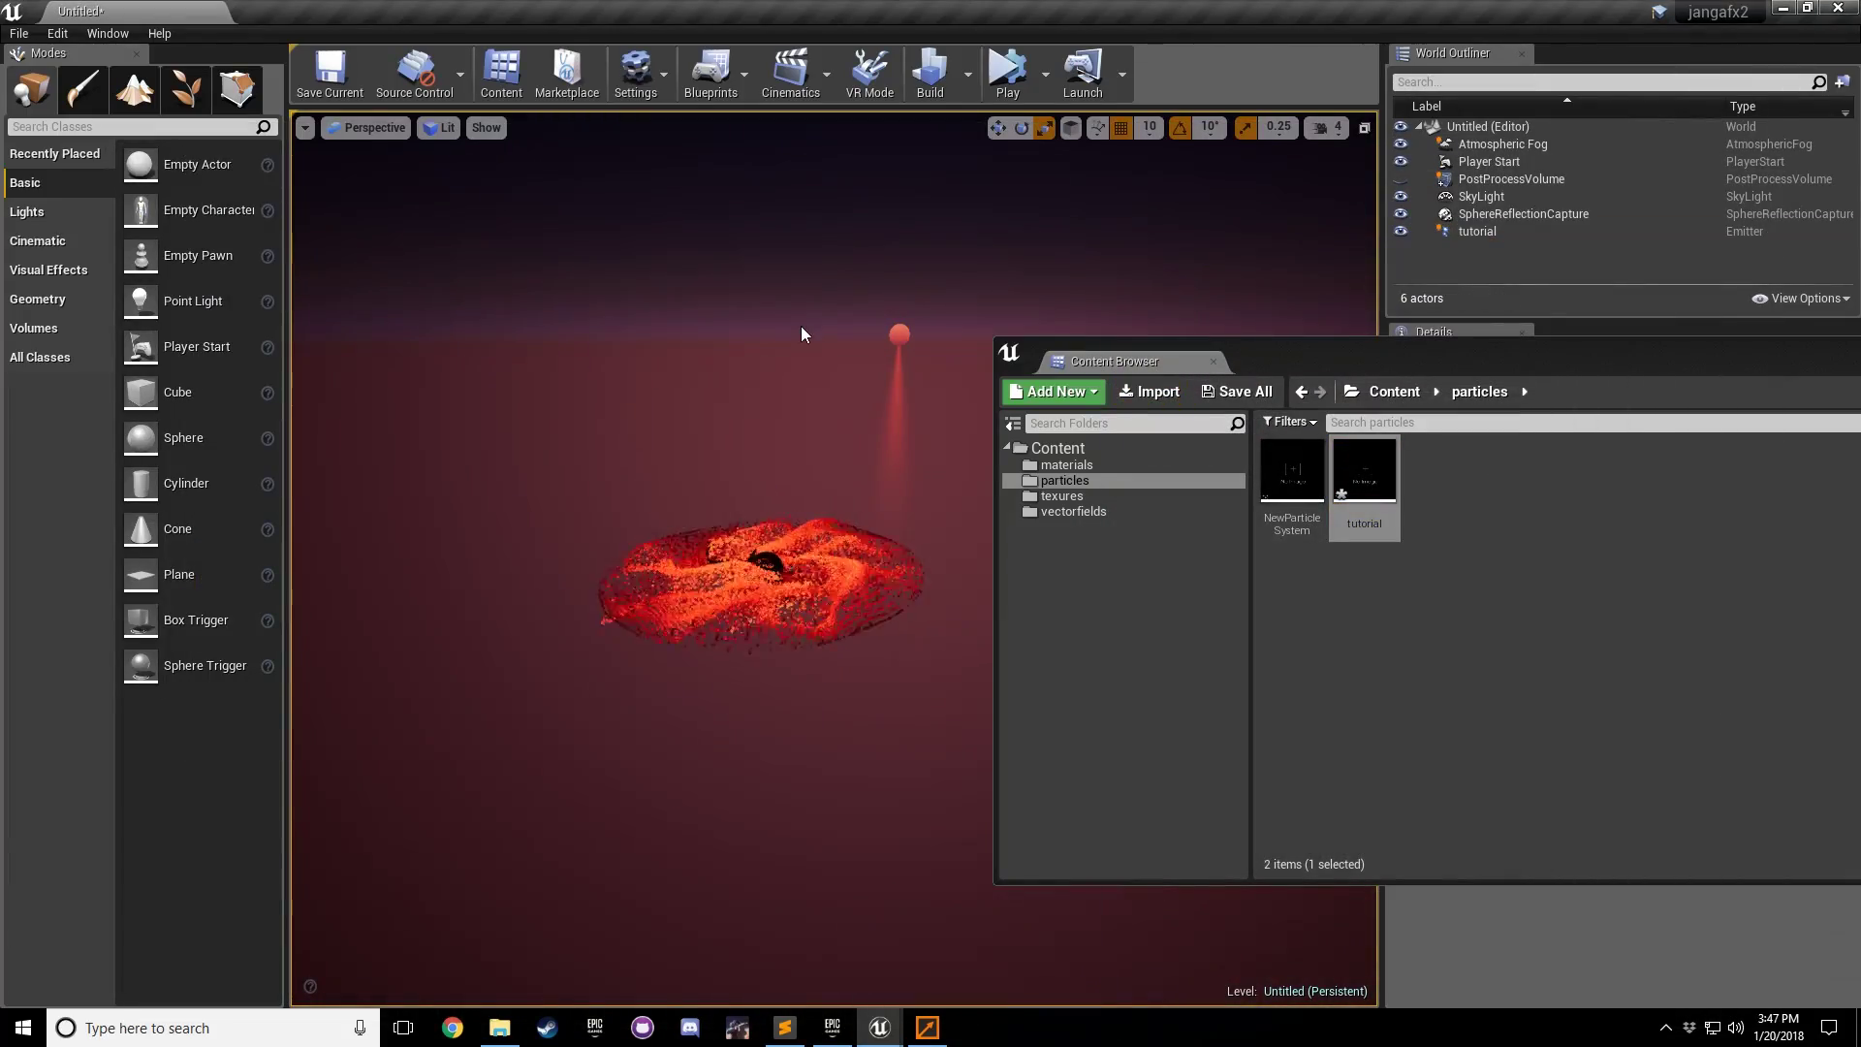
drag(801, 326, 785, 271)
drag(1027, 360, 1818, 432)
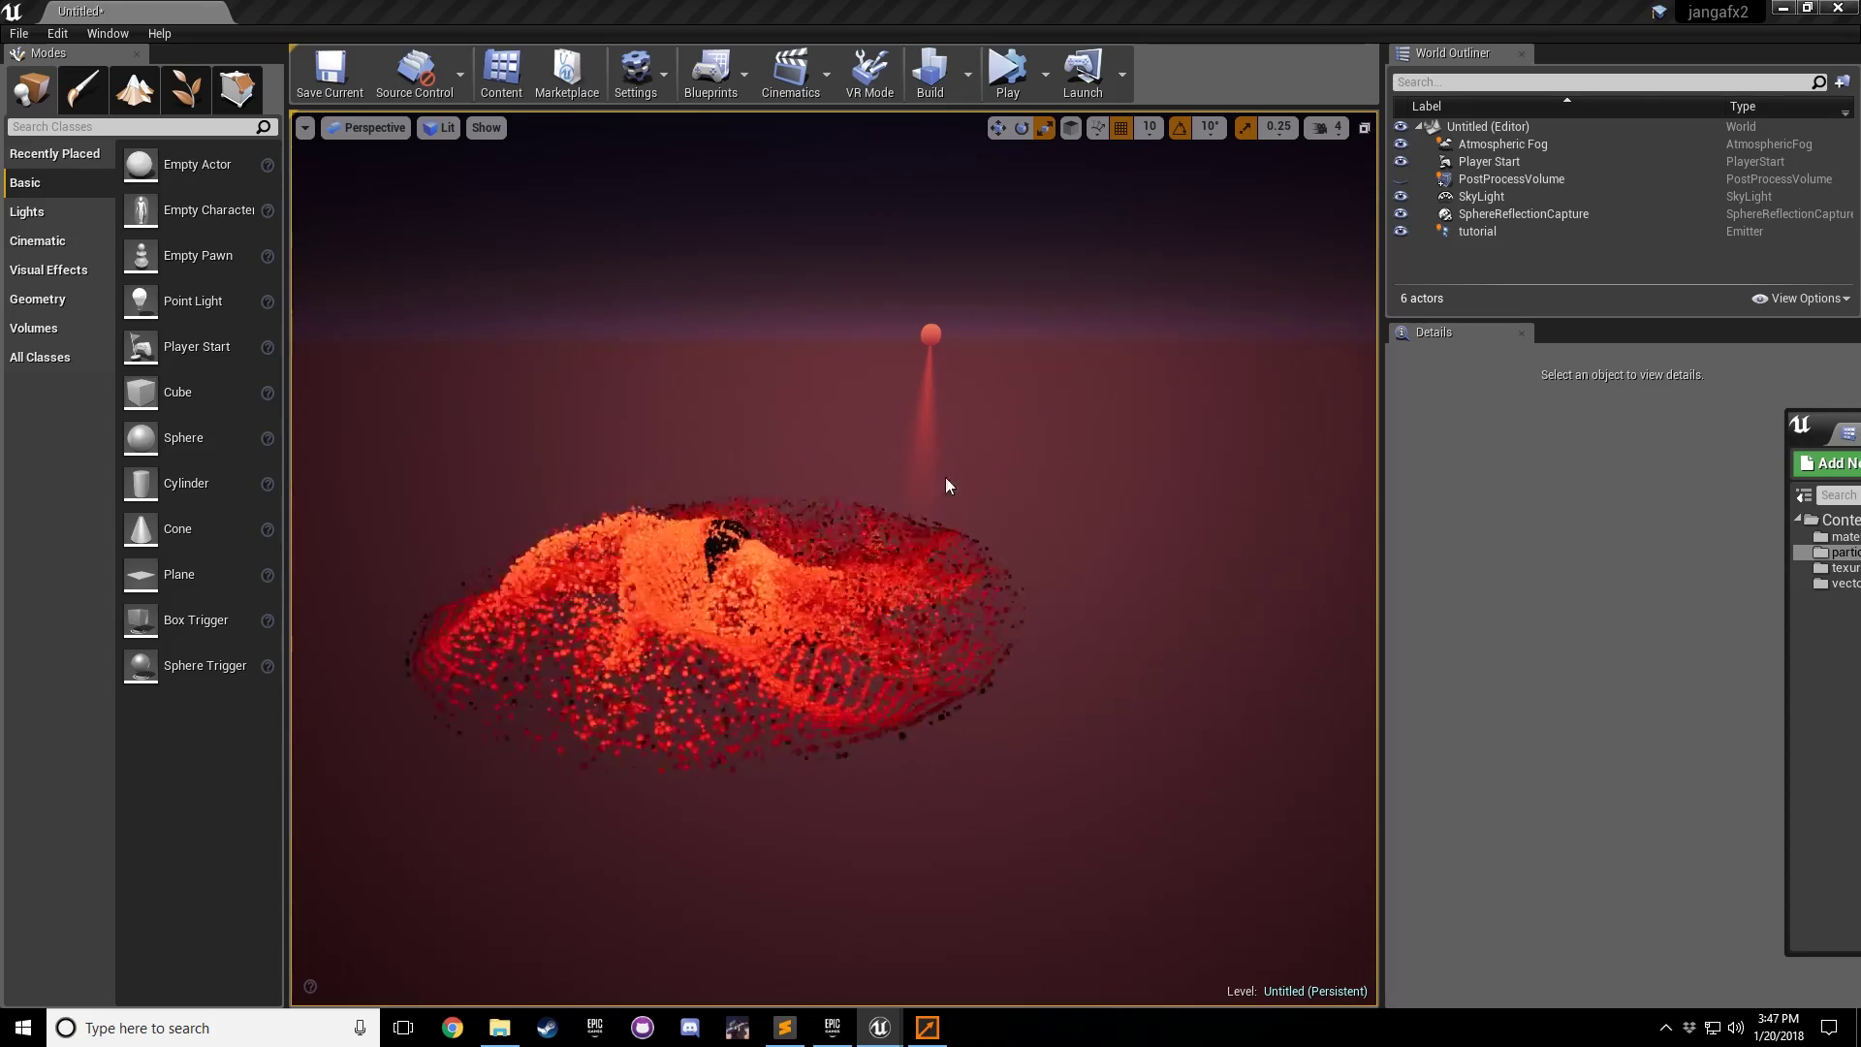
drag(1029, 477, 973, 477)
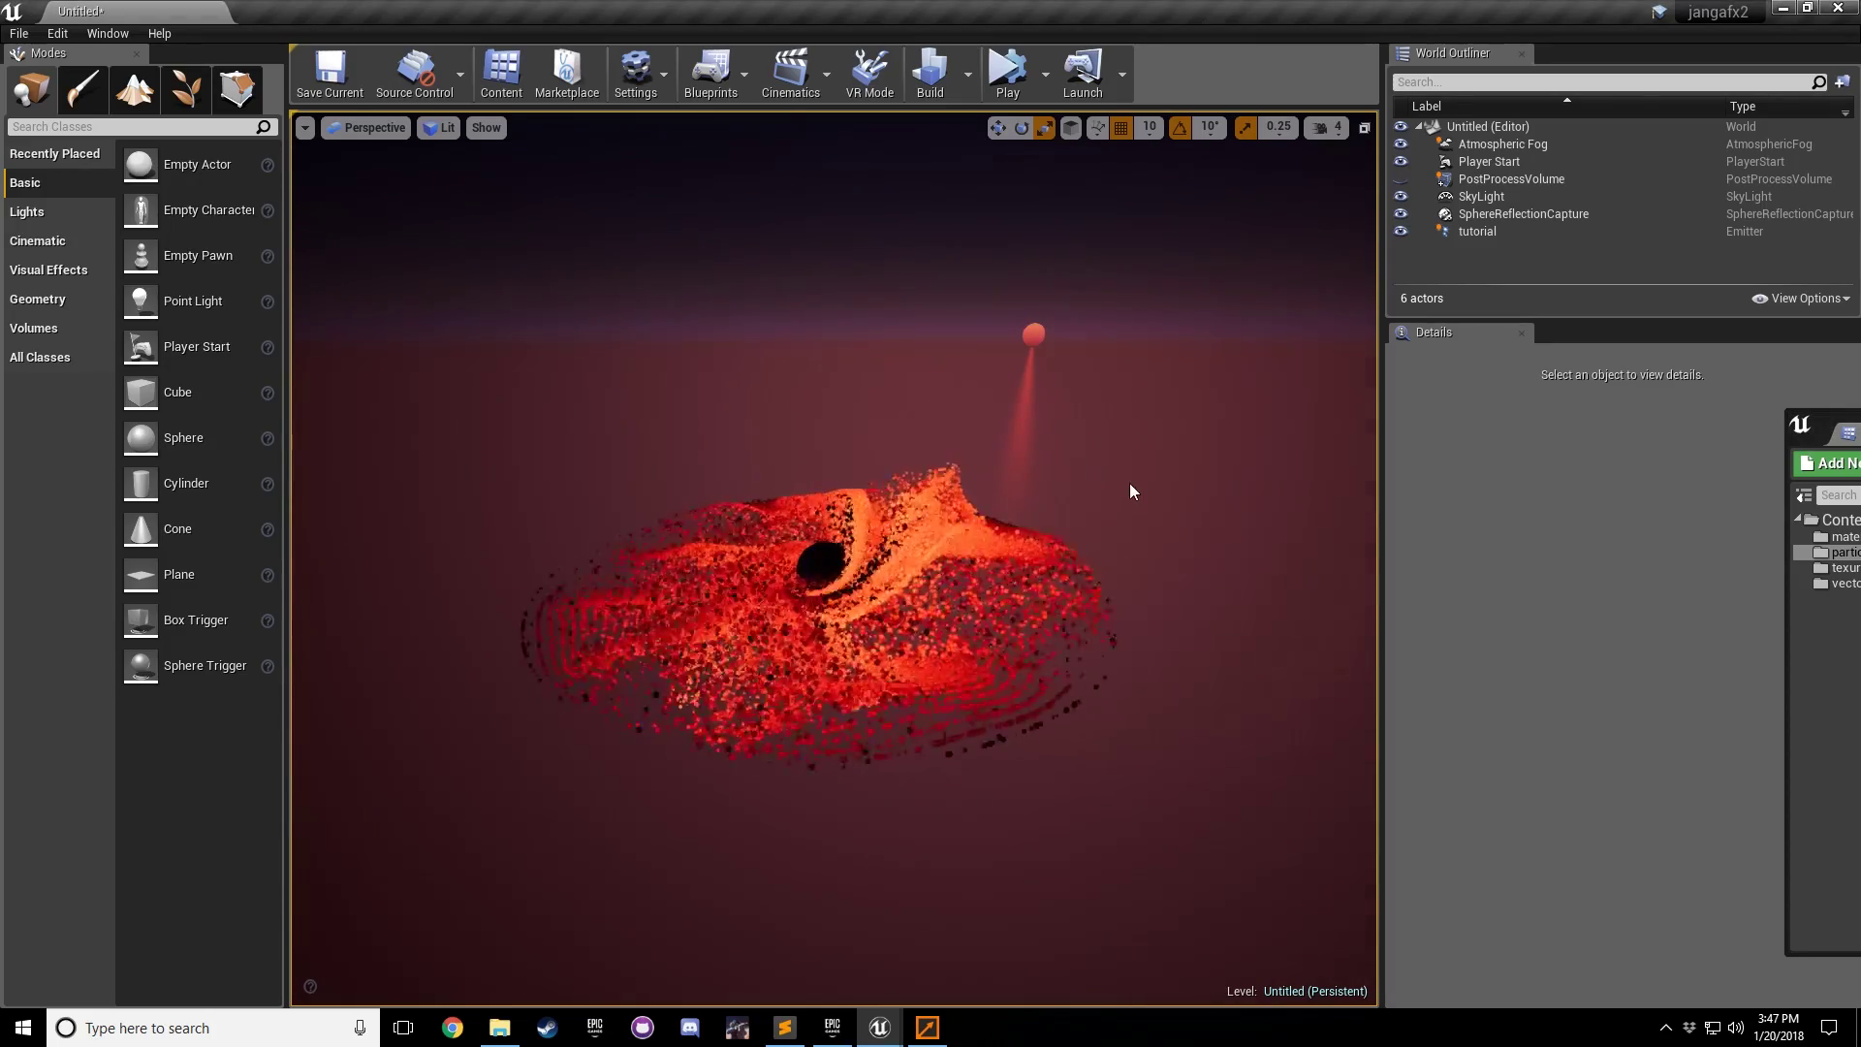